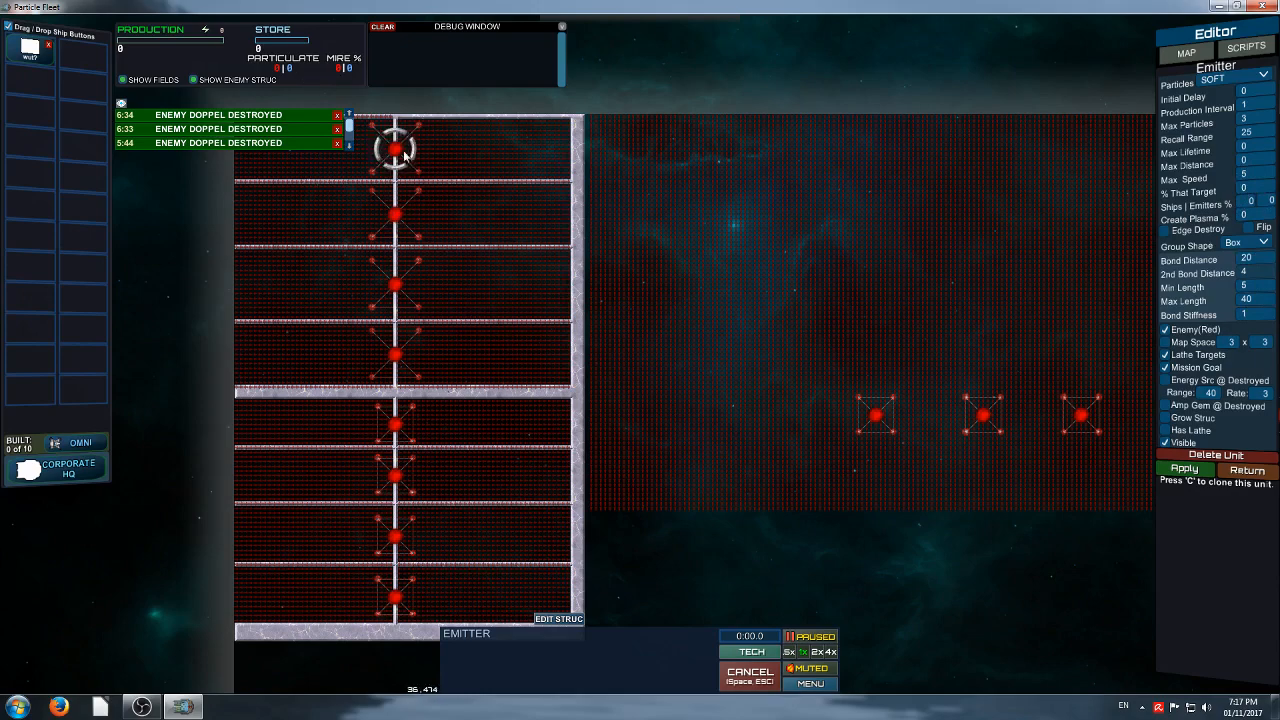
Compare the emitter settings, including Bond Stiffness, of the four emitters in the upper group of compartments
left_click(399, 282)
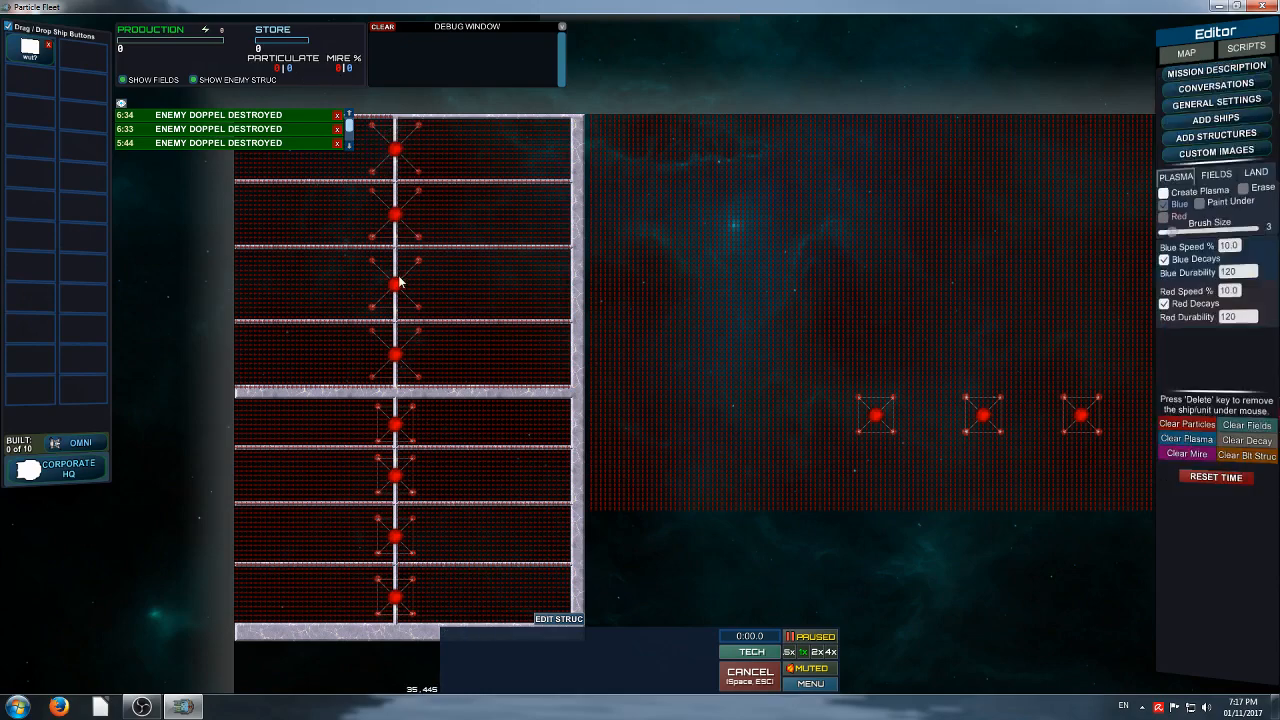
left_click(395, 155)
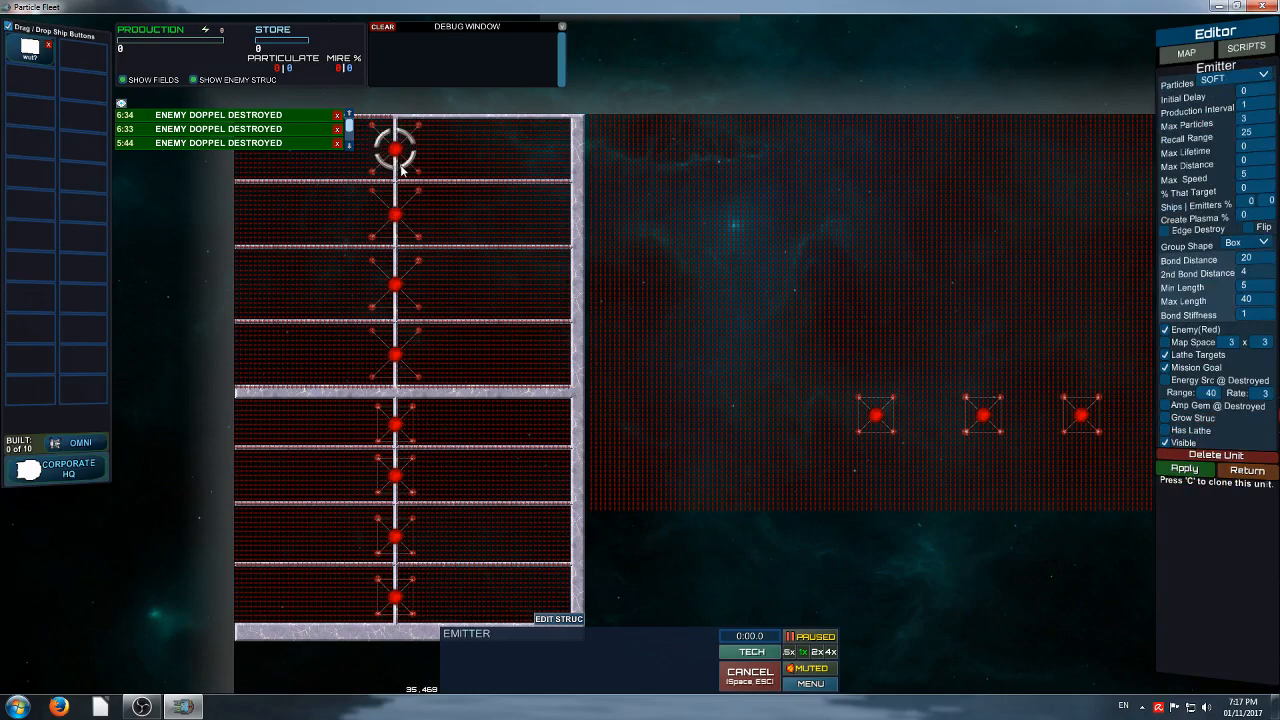
left_click(401, 215)
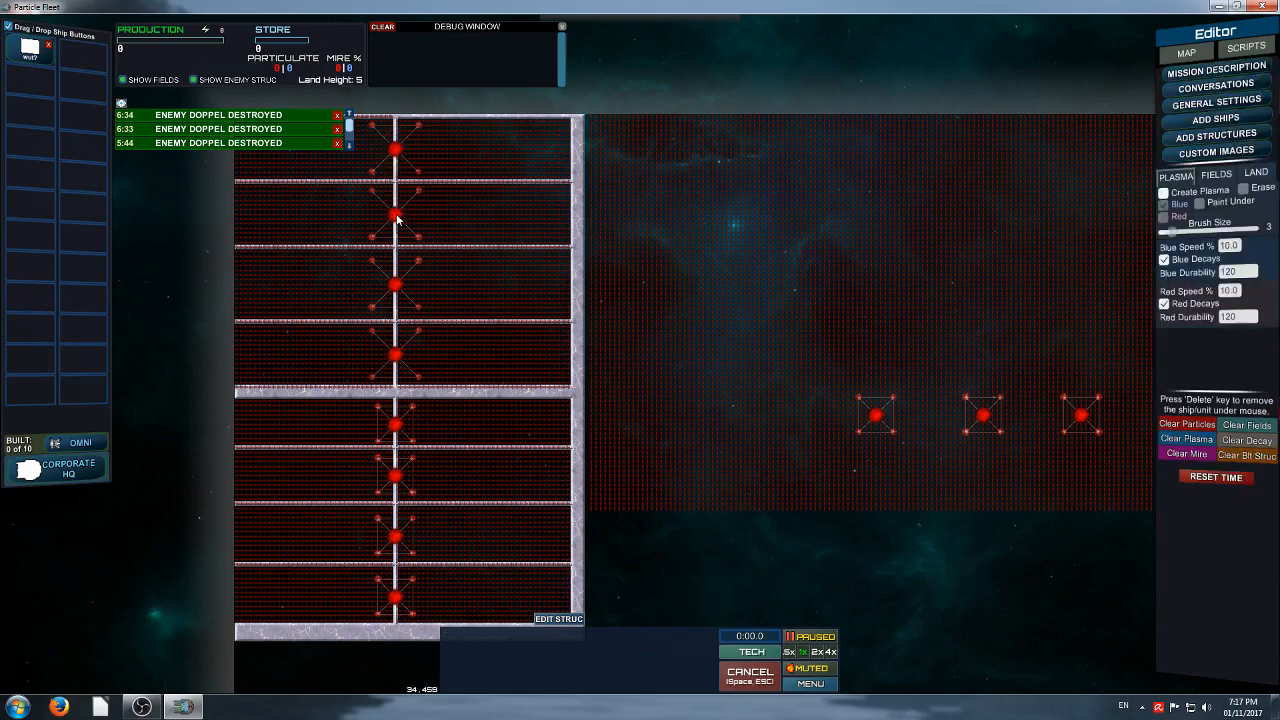
left_click(397, 214)
left_click(397, 288)
left_click(397, 288)
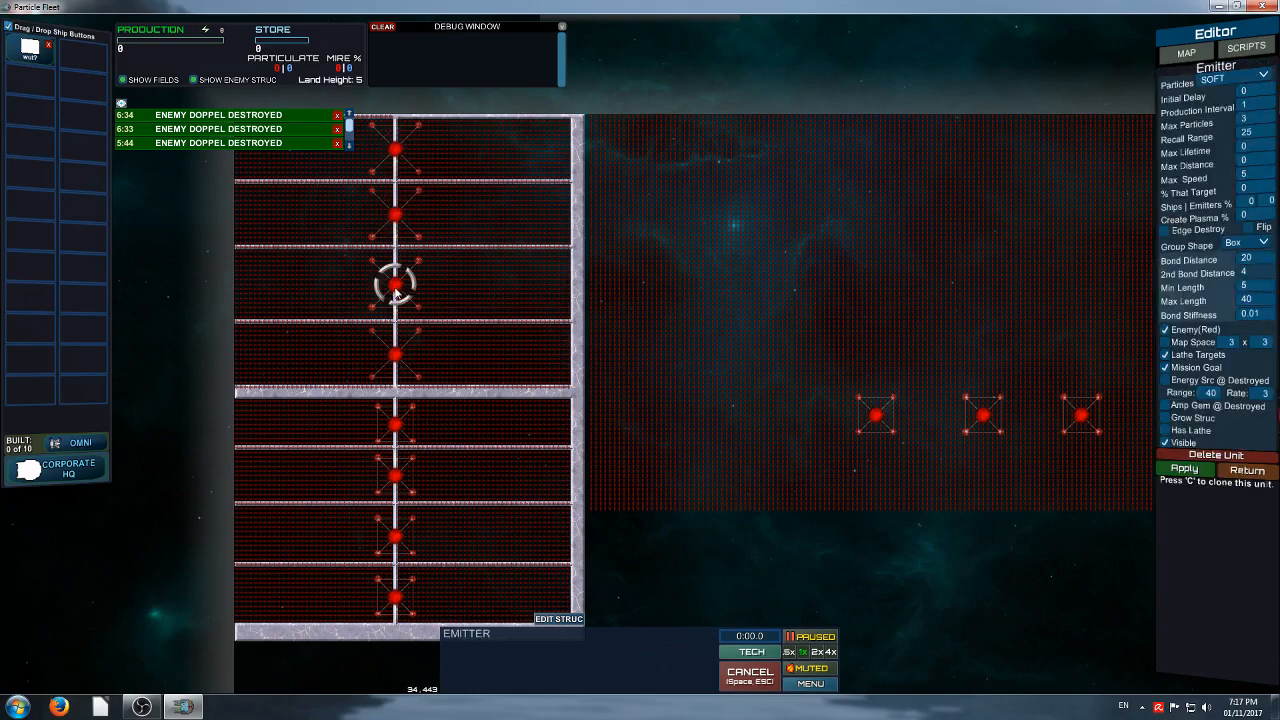
left_click(393, 353)
left_click(396, 356)
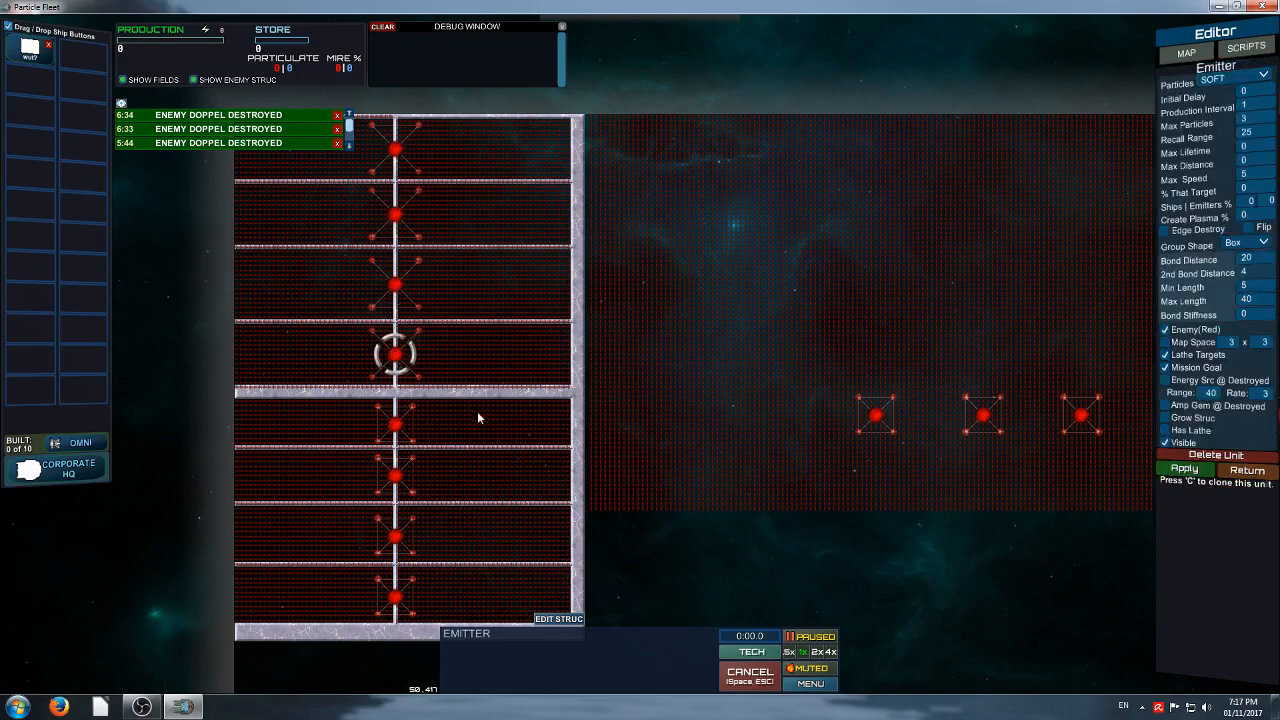
right_click_drag(433, 455, 447, 378)
left_click(457, 348)
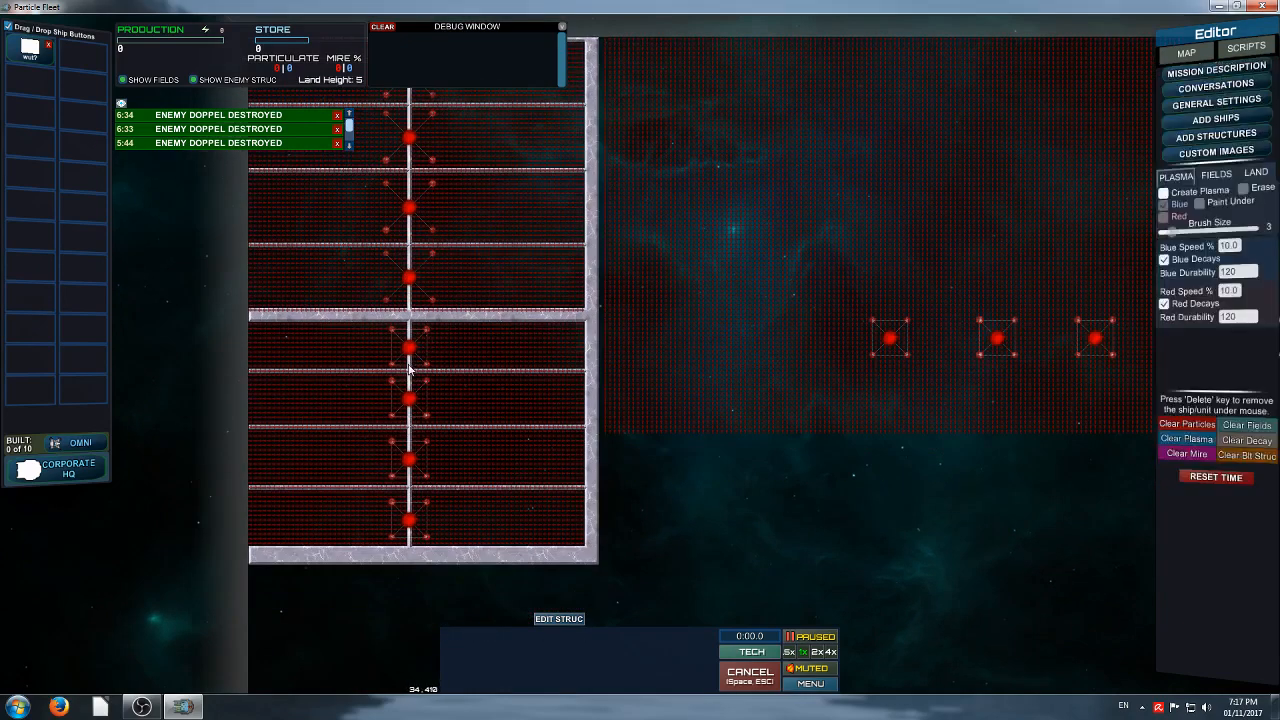
Run the simulation and watch how the box-shaped particle groups move around the emitters in the upper compartments
right_click_drag(508, 224, 510, 317)
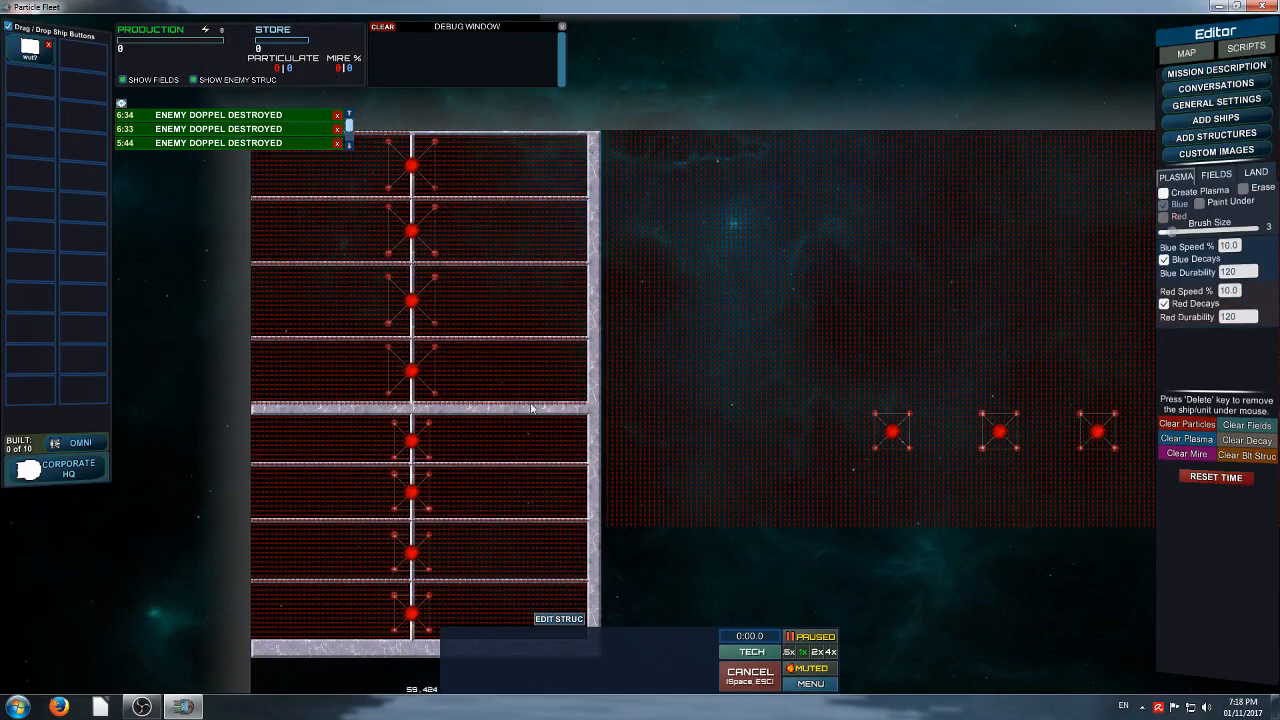
right_click_drag(533, 403, 529, 352)
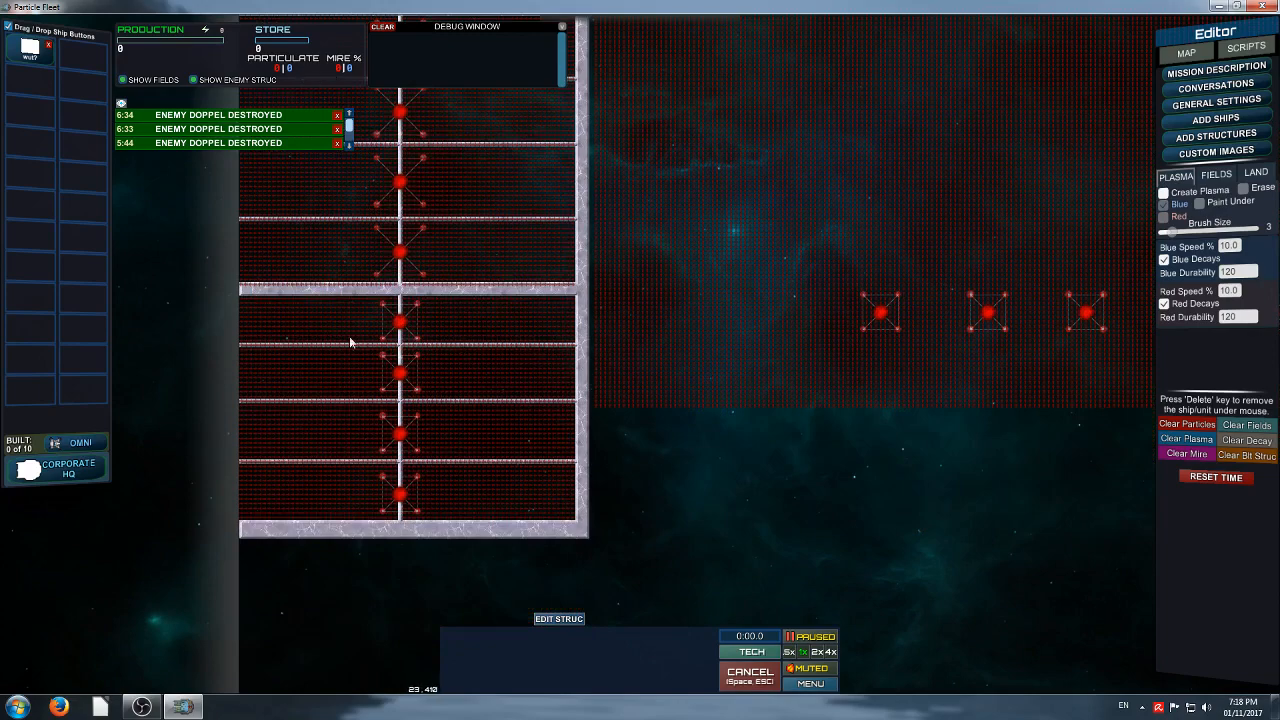
right_click_drag(518, 292, 534, 430)
scroll(506, 390, "up", 3)
scroll(533, 420, "up", 1)
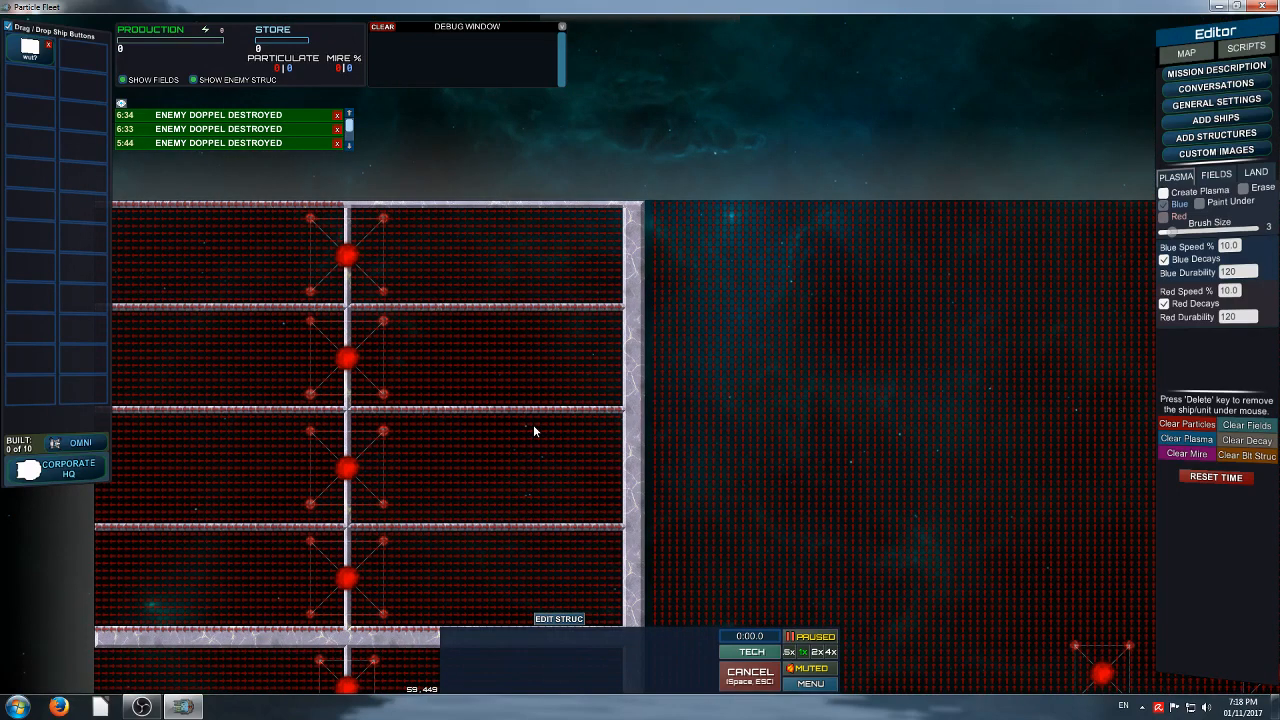
key("space")
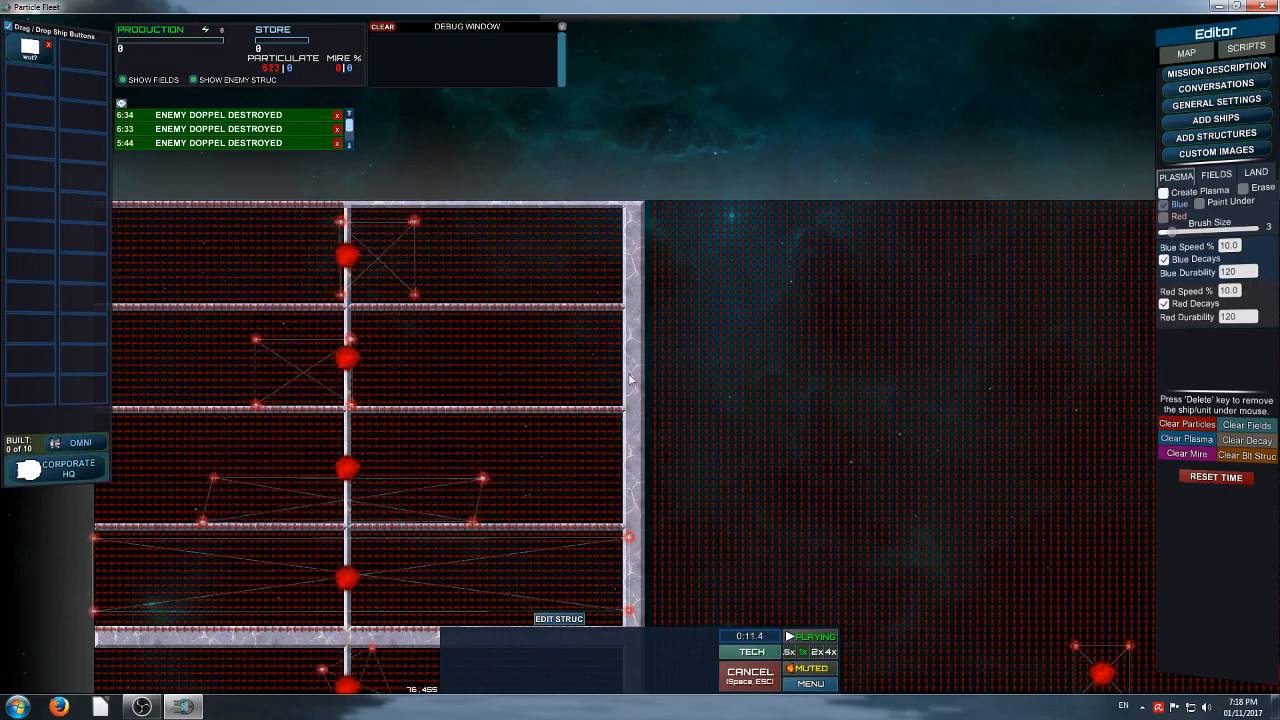
middle_click_drag(1153, 486, 1186, 314)
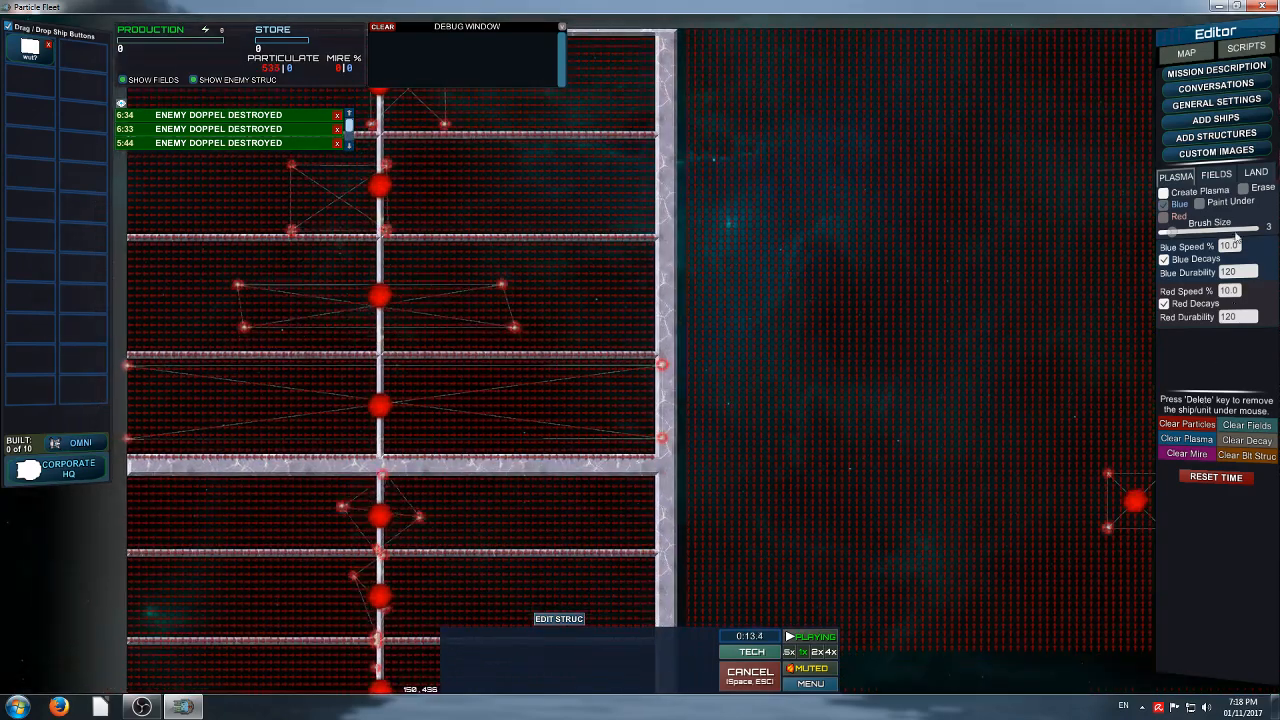
Erase the land of the right wall beside the fourth compartment with brush size 4
left_click(1227, 176)
middle_click_drag(1000, 304, 960, 394)
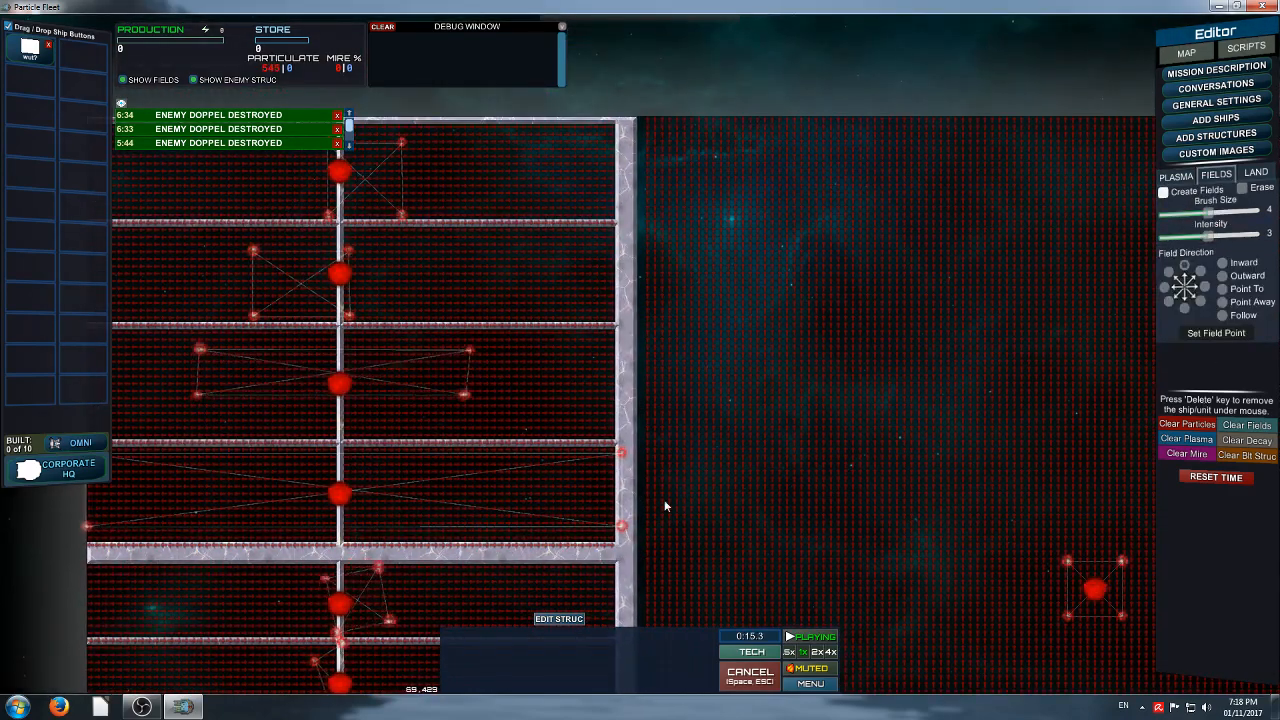
left_click(1163, 191)
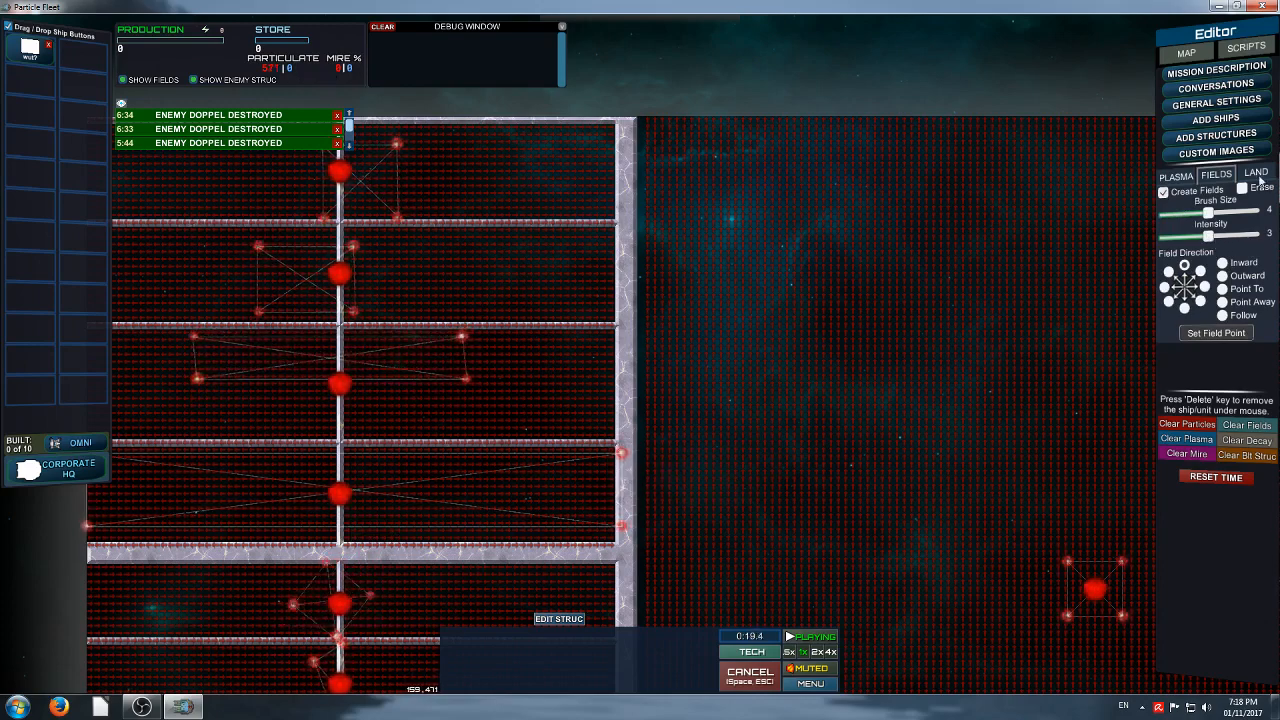
left_click(1258, 176)
left_click(1243, 189)
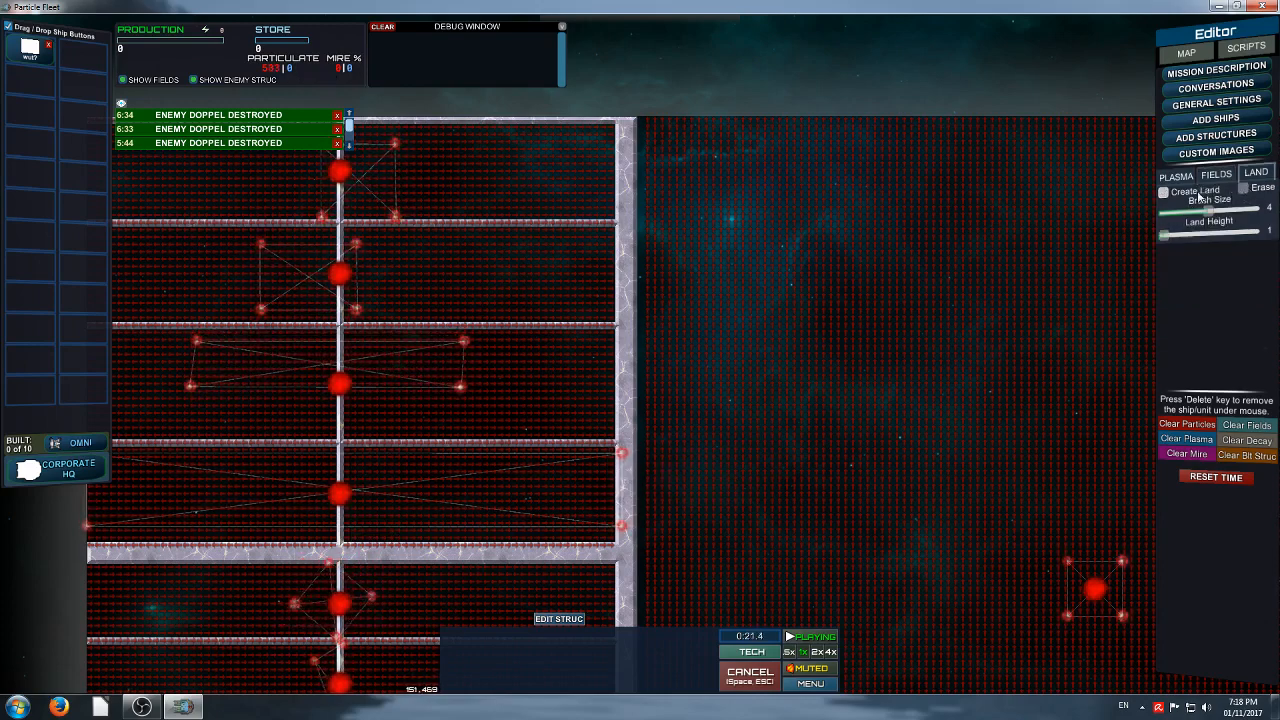
left_click(1163, 191)
mouse_move(735, 516)
left_mouse_down()
mouse_move(646, 509)
mouse_move(640, 520)
mouse_move(630, 462)
left_mouse_up()
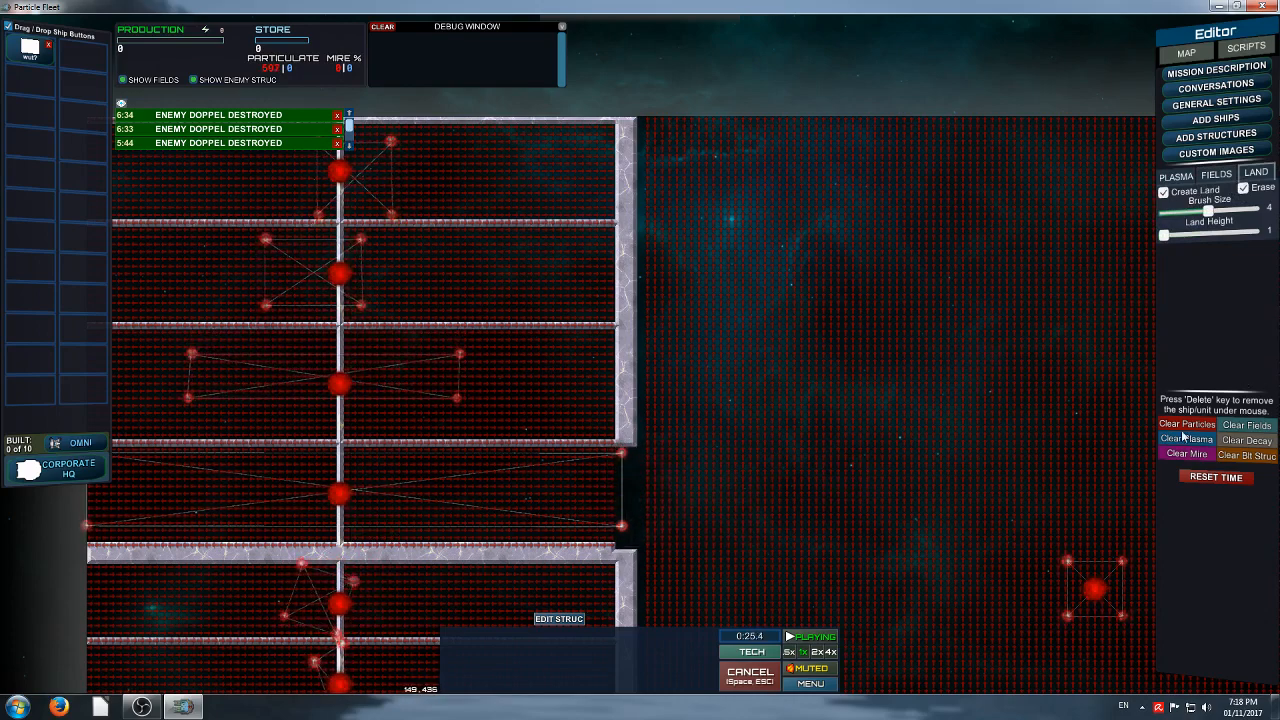
Clear all particles and watch the groups re-form with the wall of the fourth compartment opened
right_click(1116, 411)
left_click(1190, 424)
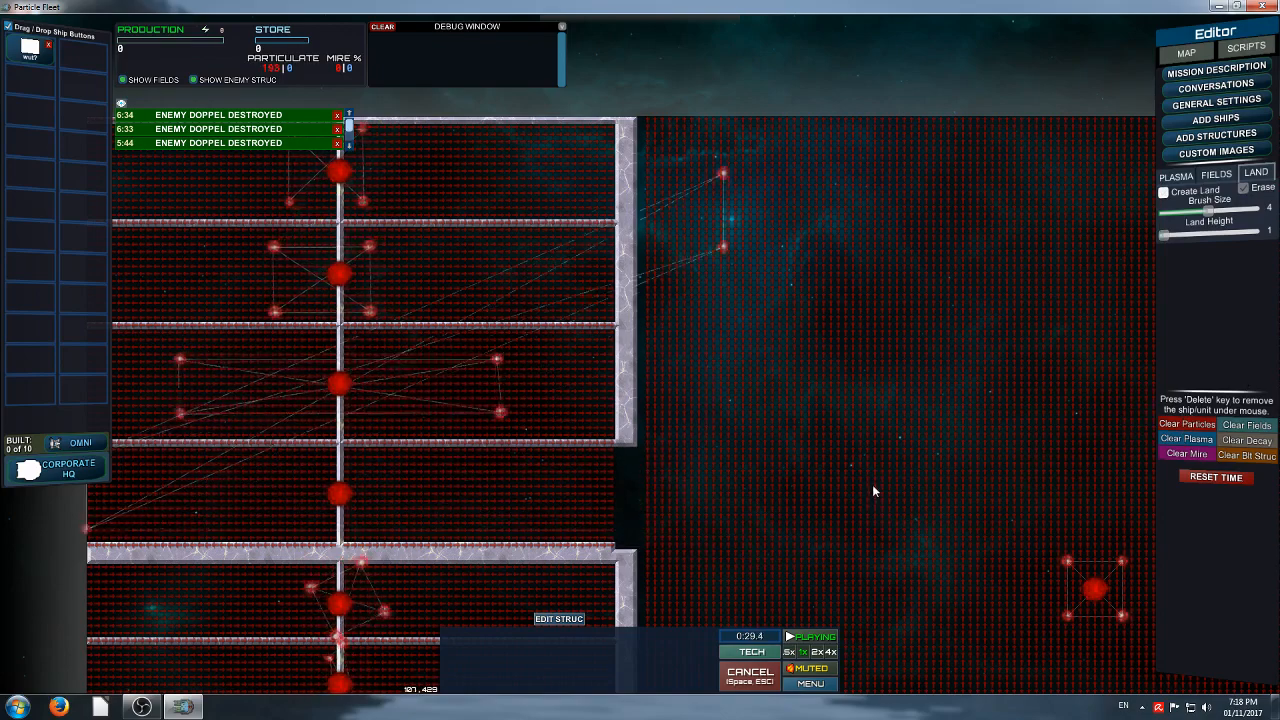
scroll(930, 450, "down", 5)
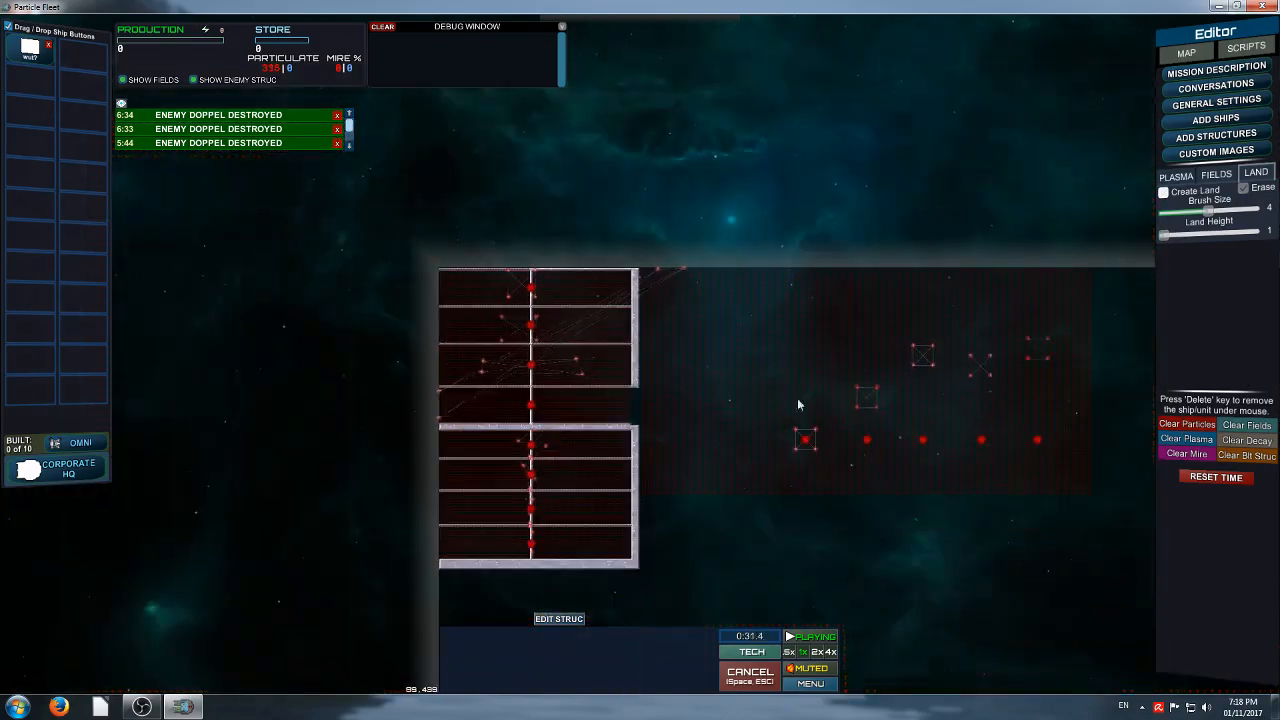
scroll(694, 490, "up", 5)
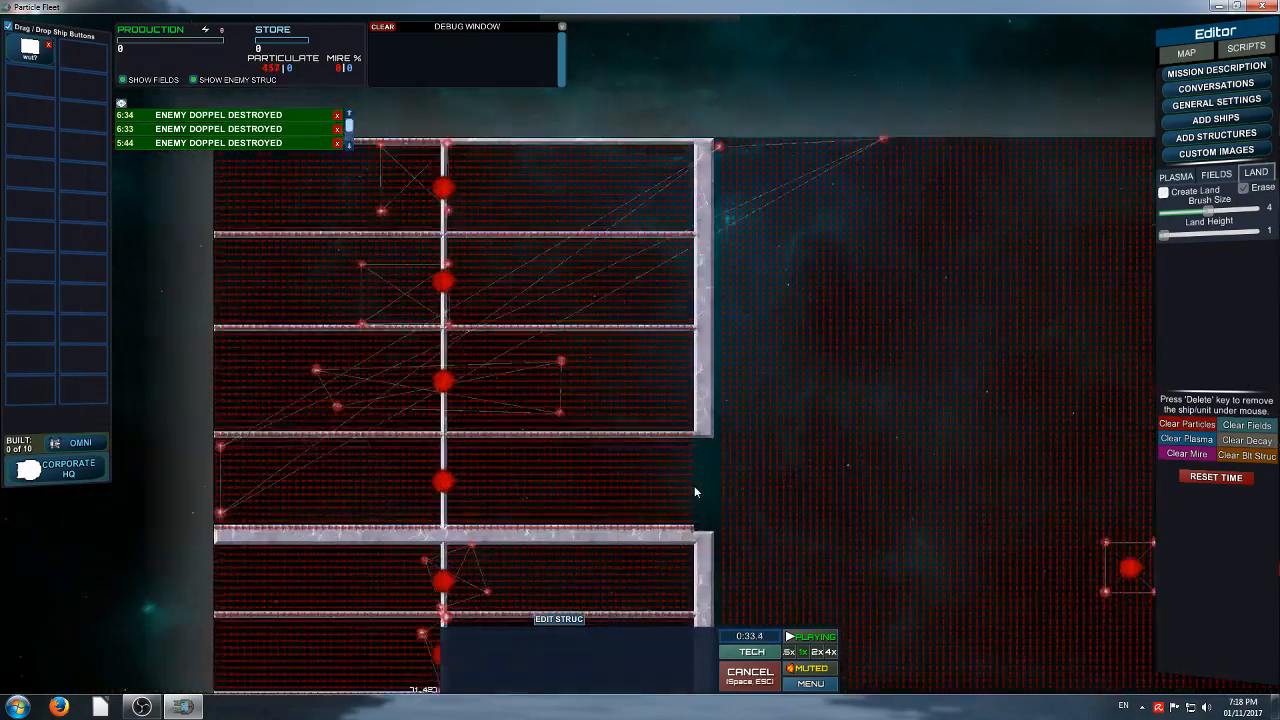
Load the last saved version of the map and reopen the editor settings
key("Escape")
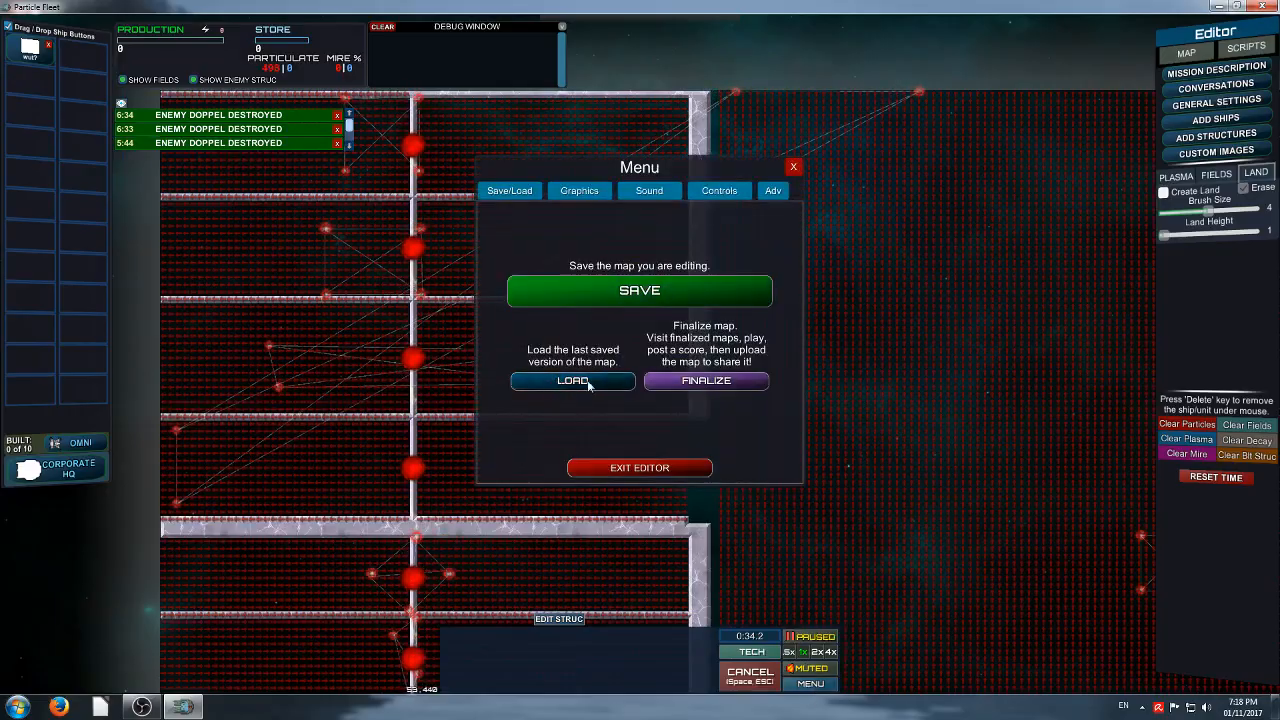
left_click(588, 381)
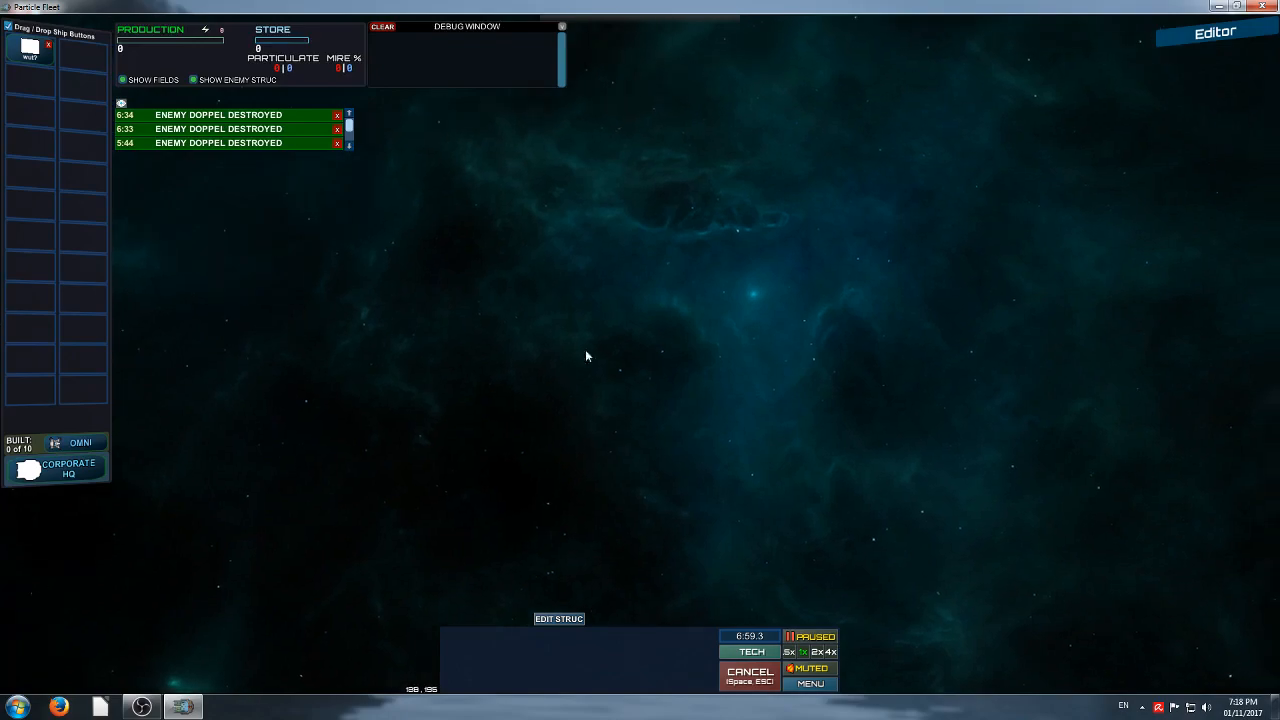
right_click_drag(738, 417, 728, 443)
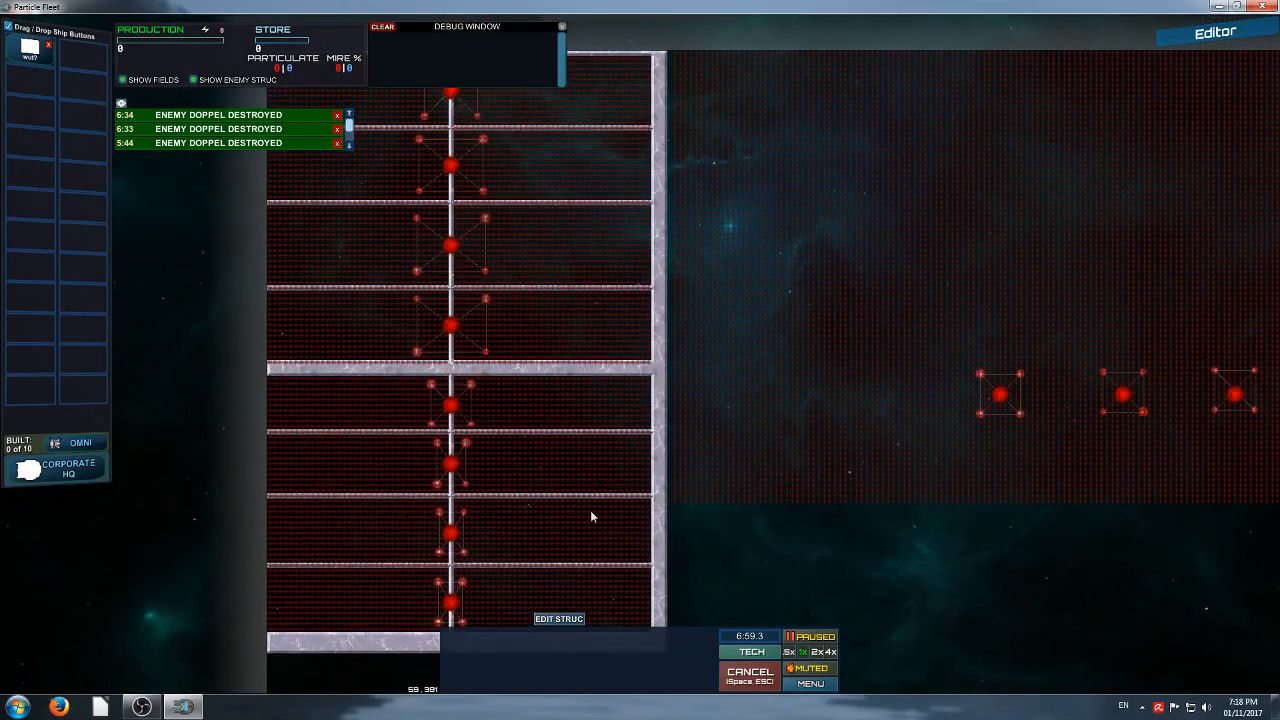
right_click_drag(591, 512, 612, 464)
left_click(1190, 38)
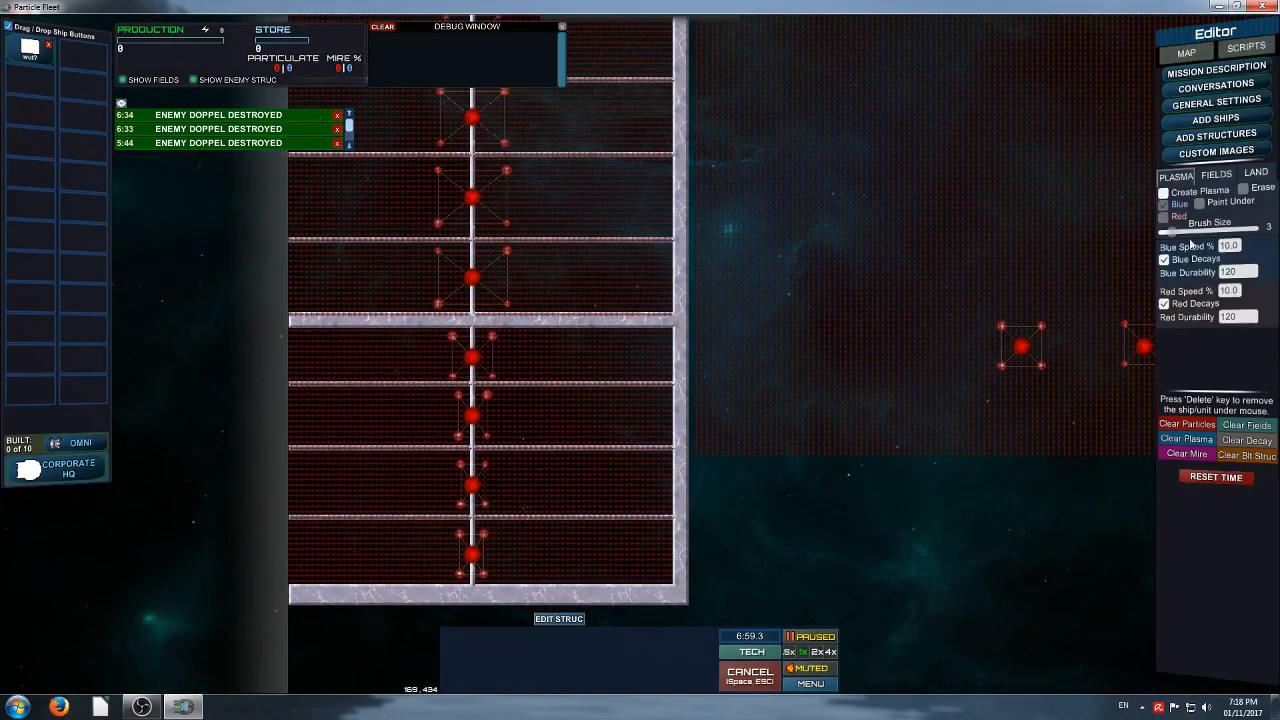
Resume the simulation and examine the settings of the first emitter in the lower group of compartments
right_click_drag(699, 475, 710, 365)
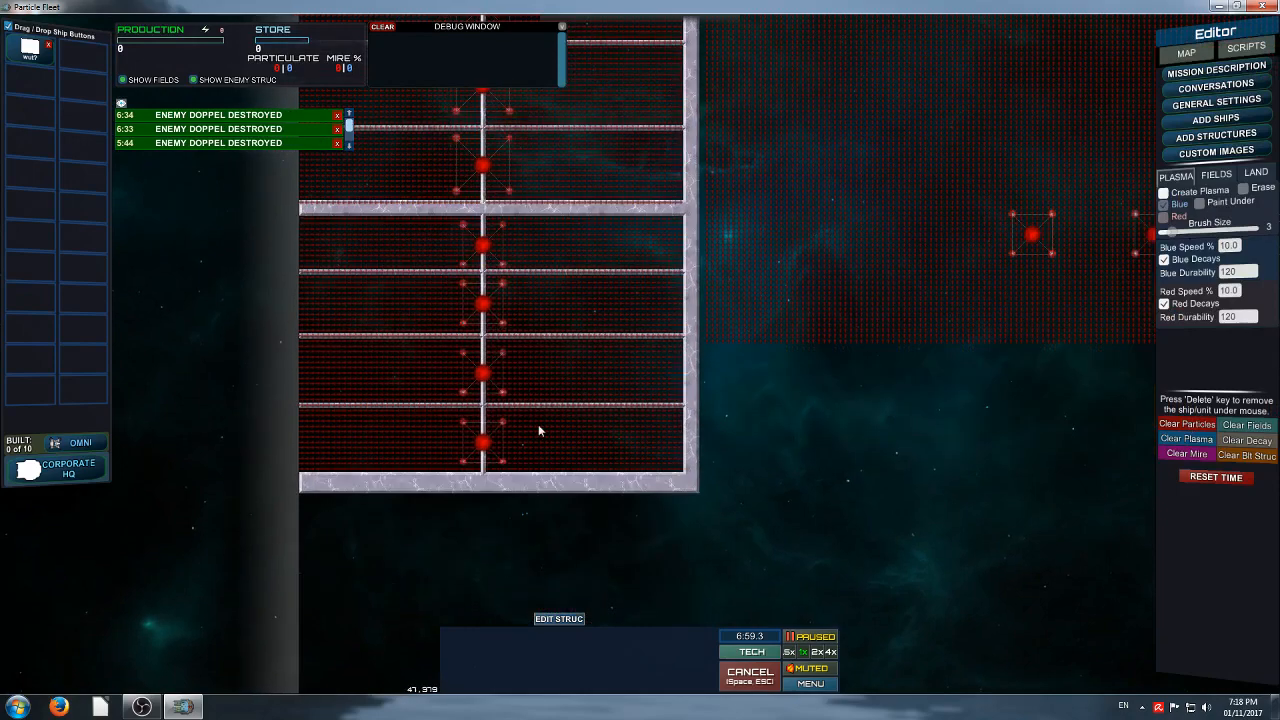
scroll(538, 424, "up", 2)
right_click_drag(580, 285, 528, 421)
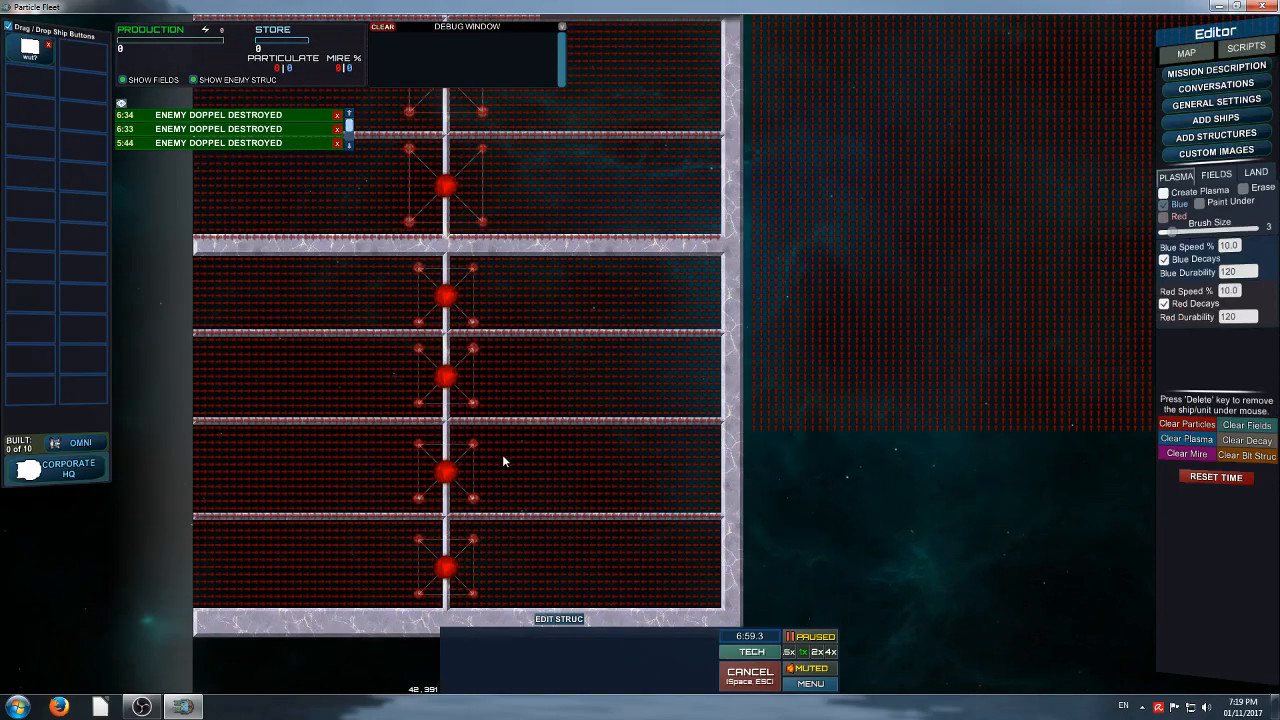
key("p")
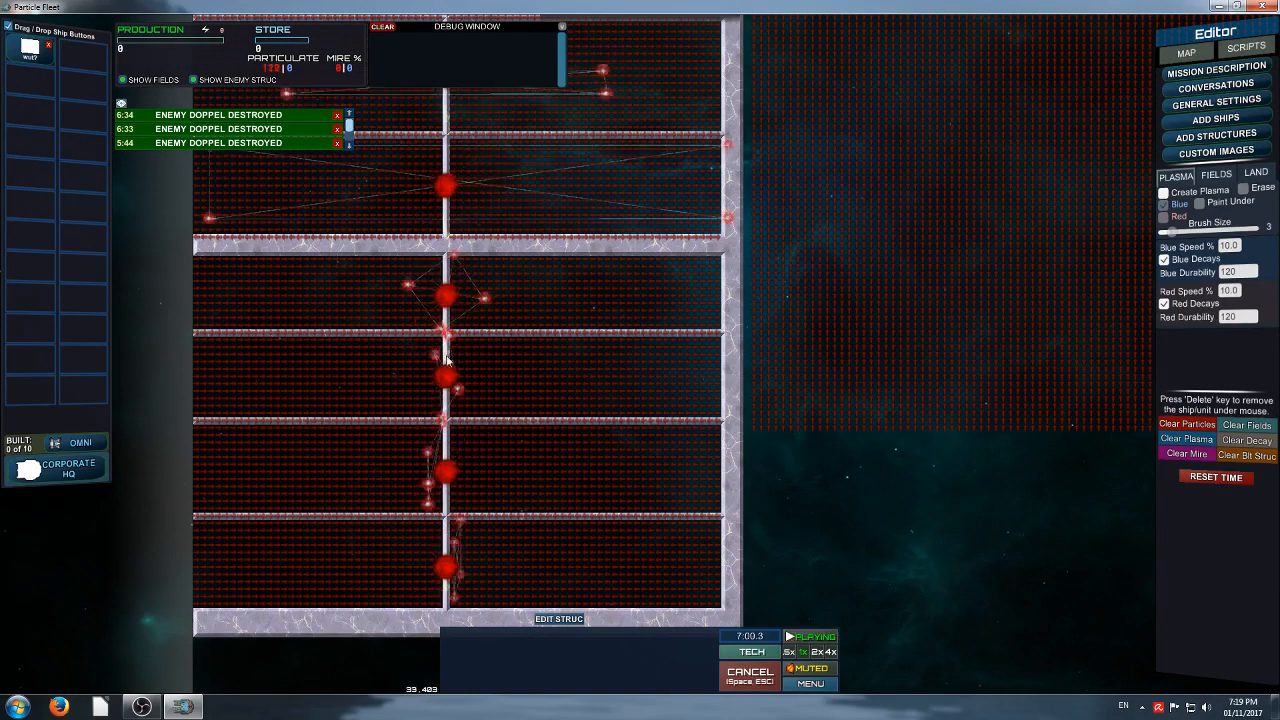
left_click(450, 295)
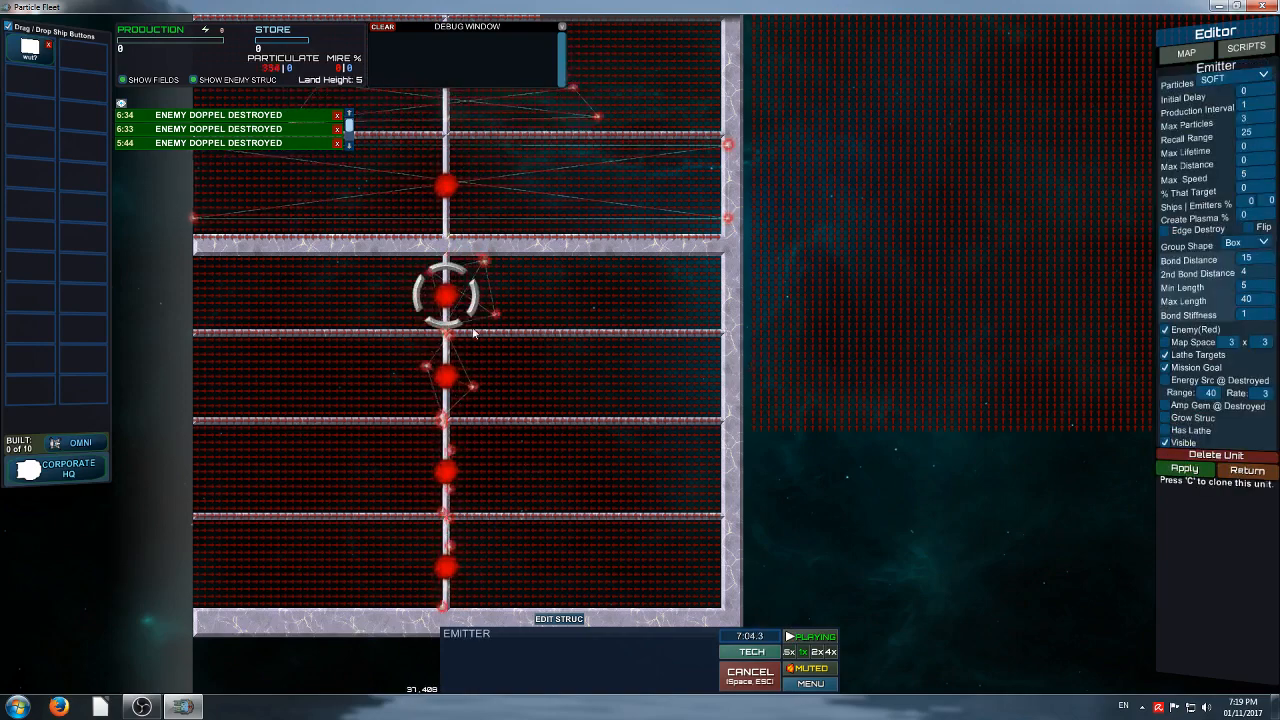
left_click(1186, 469)
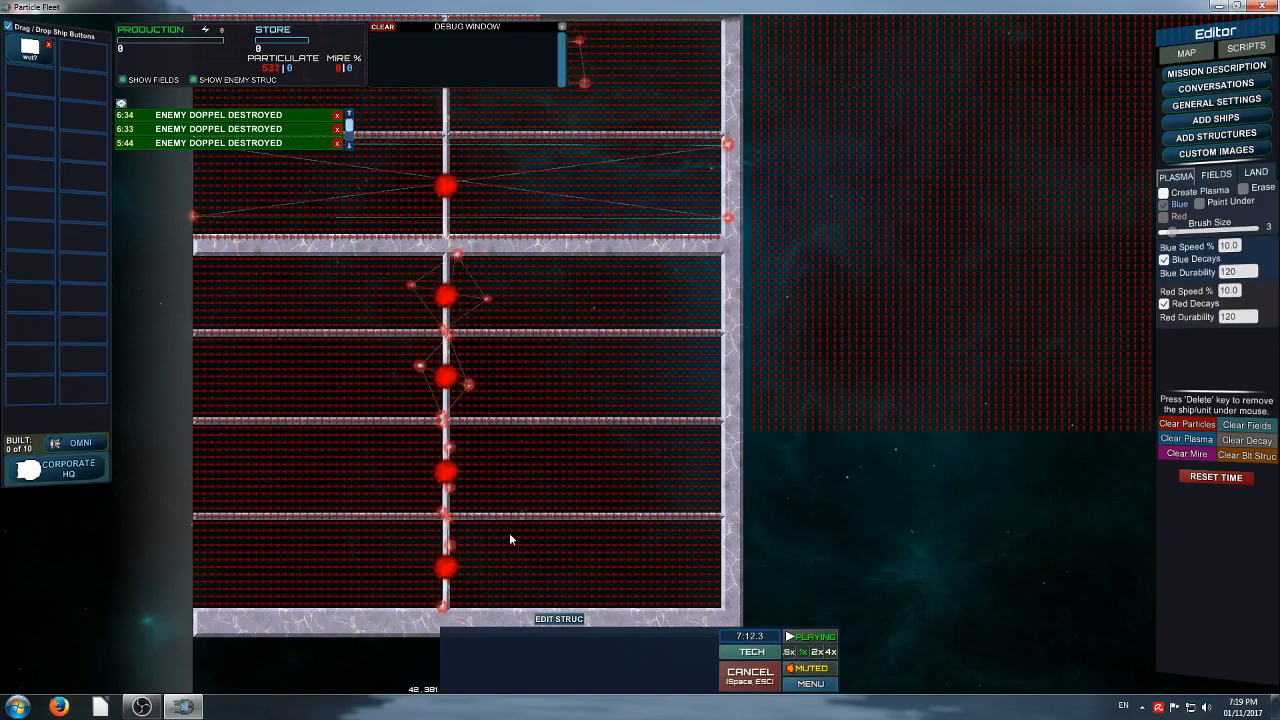
Add an Emitter structure in the empty space below the walled compartments and open its settings
right_click_drag(660, 526, 465, 458)
right_click_drag(616, 512, 482, 523)
scroll(430, 516, "down", 5)
right_click_drag(545, 567, 446, 436)
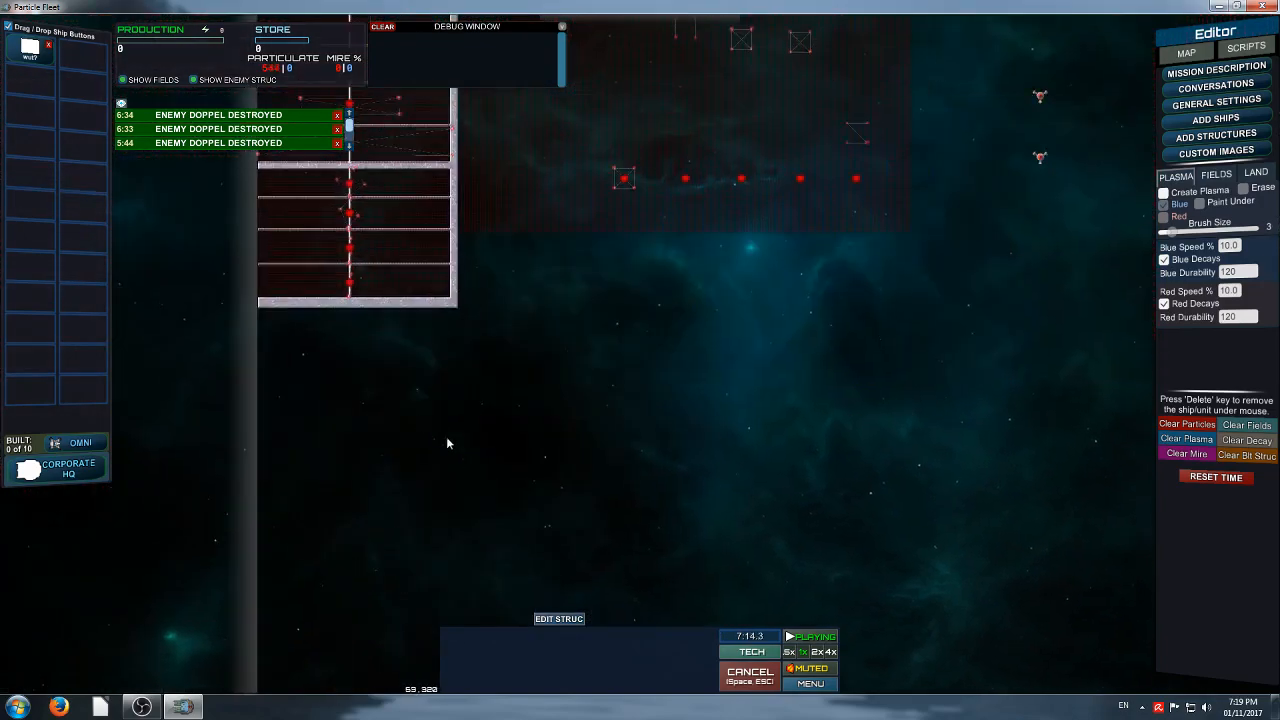
right_click_drag(697, 394, 536, 614)
right_click_drag(690, 610, 995, 230)
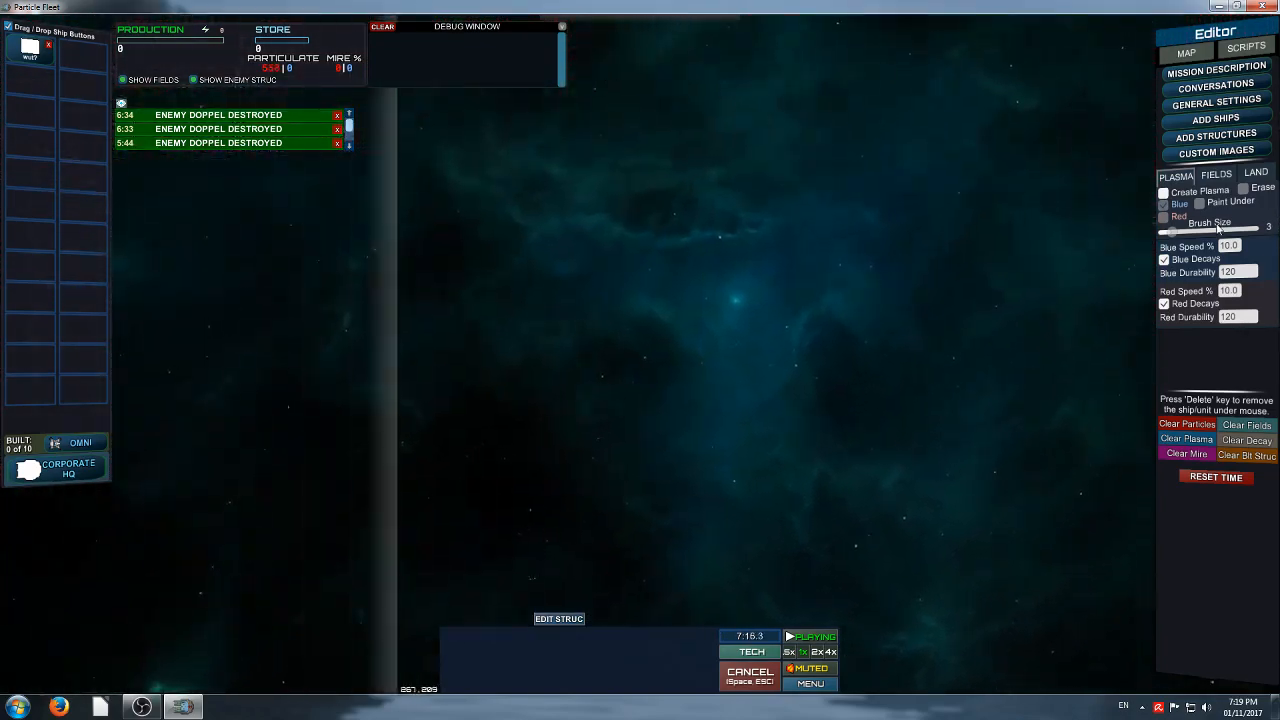
left_click(1208, 140)
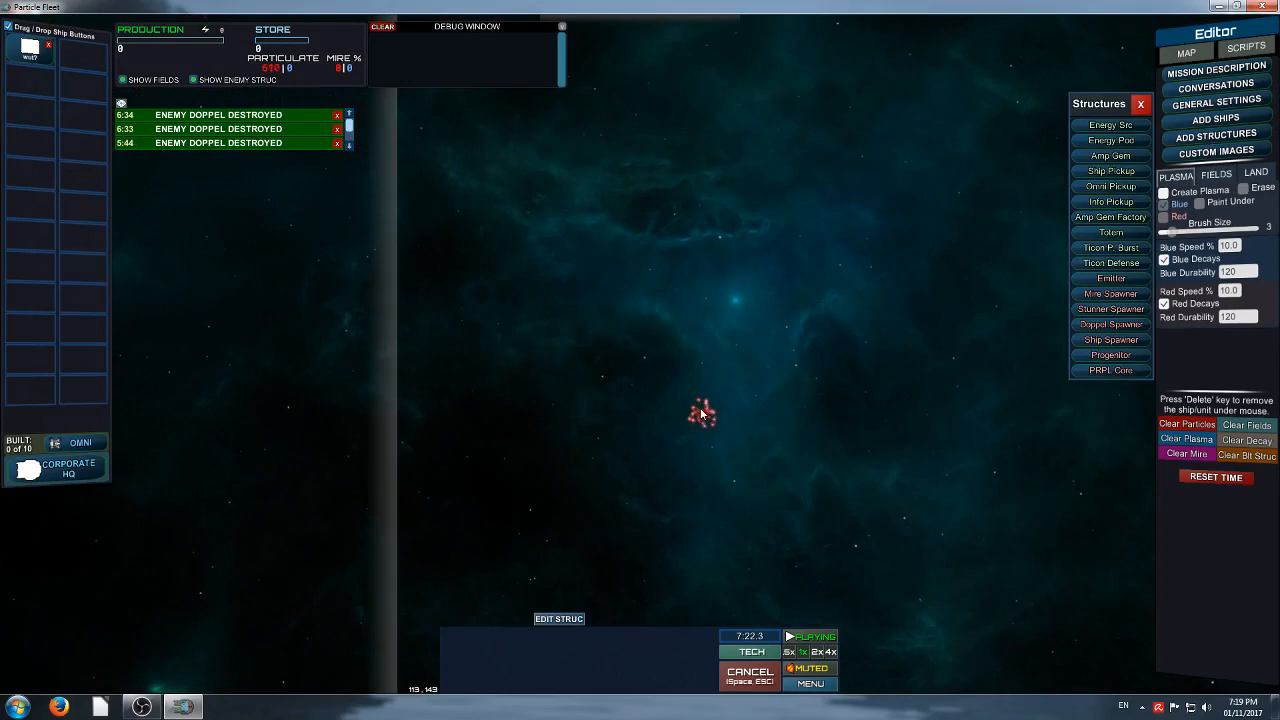
left_click(704, 420)
Set the new emitter's Group Shape to Box and Max Particles to 3, apply, and clear all existing particles
left_click(1245, 243)
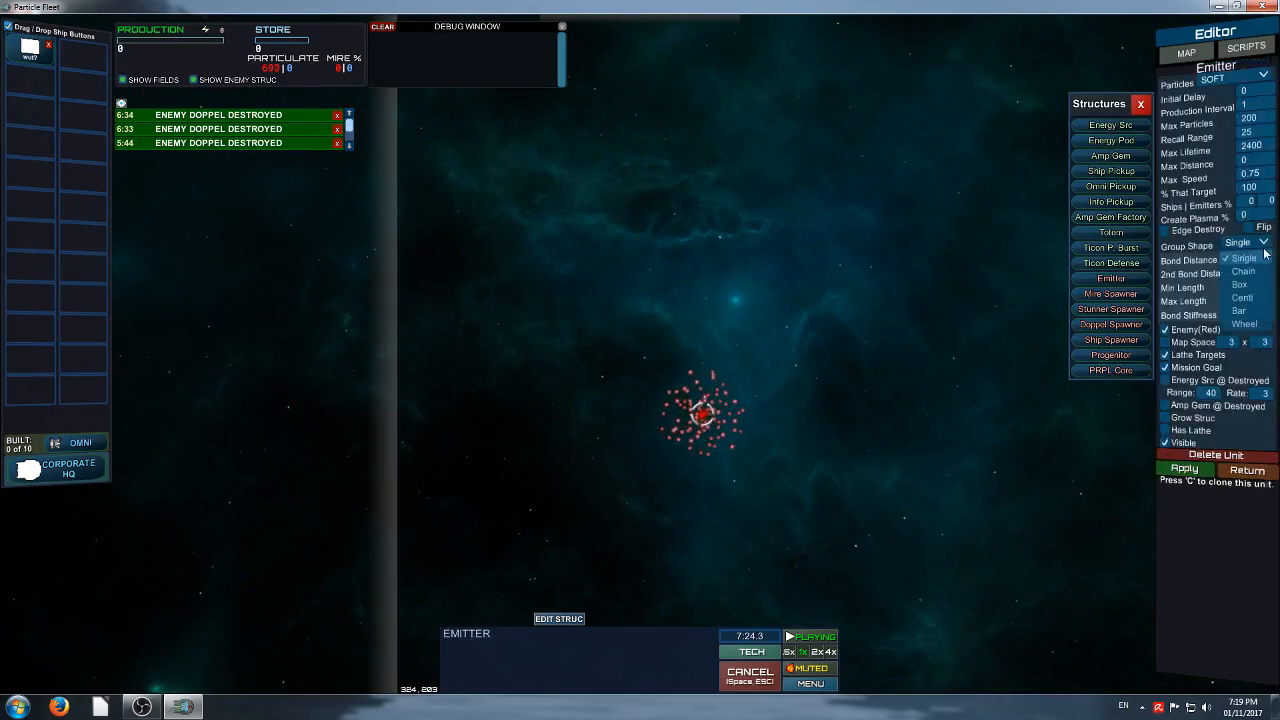
left_click(1245, 270)
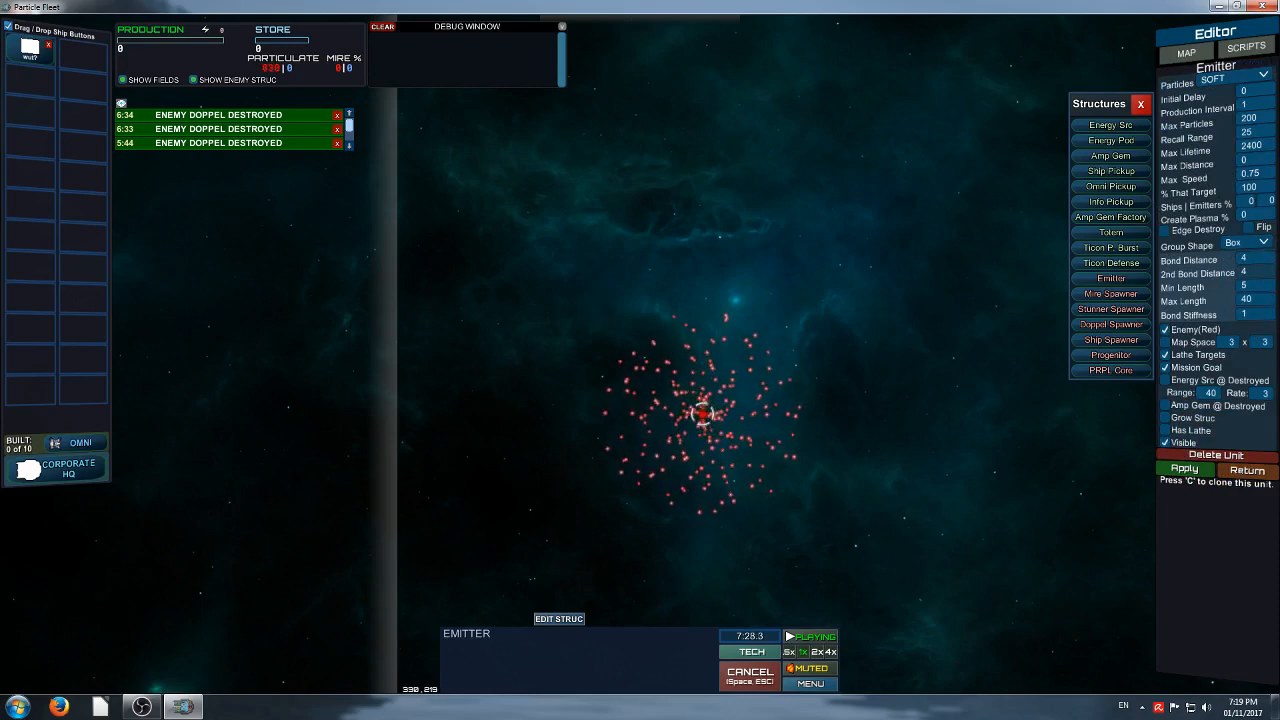
type("3")
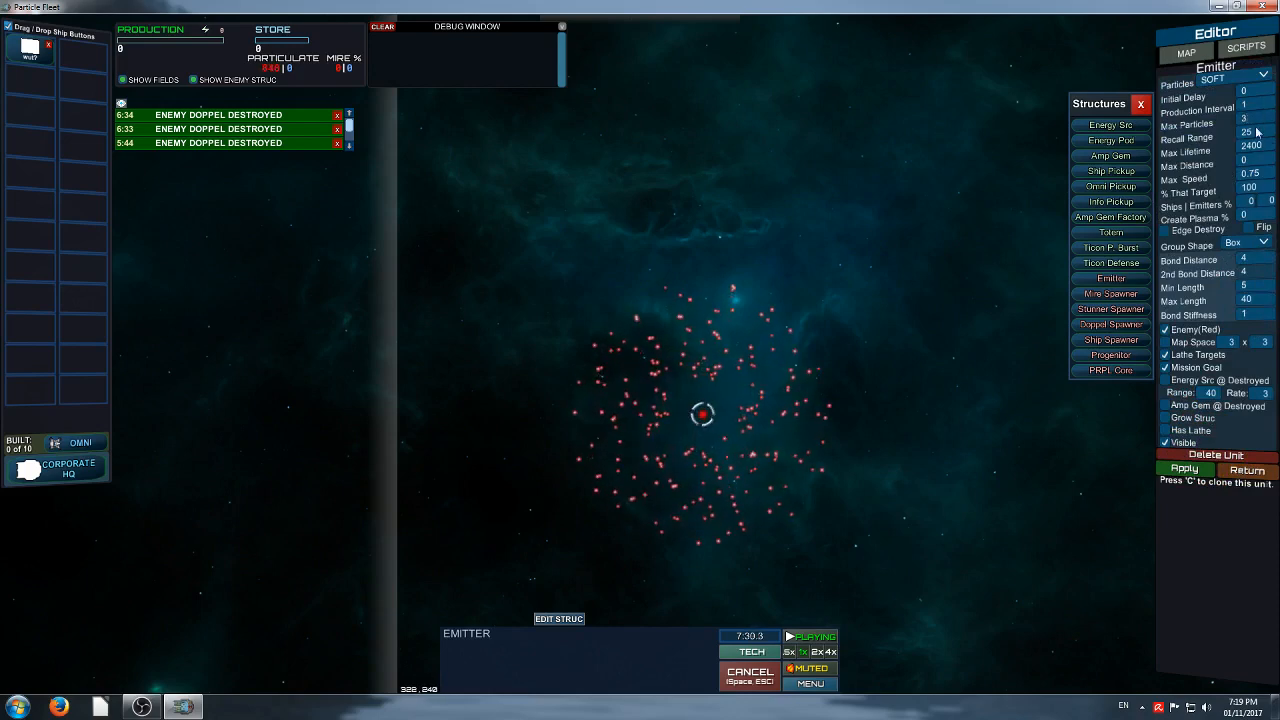
left_click(1200, 471)
right_click_drag(1015, 373, 874, 388)
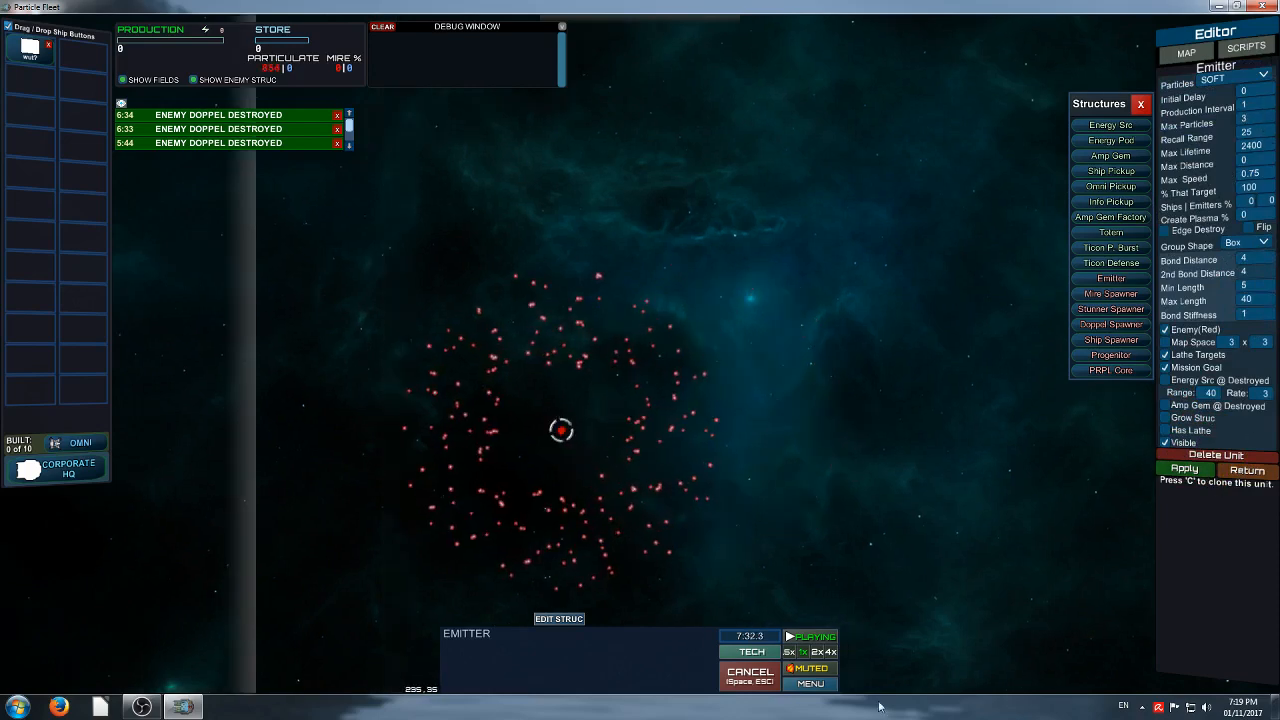
left_click(1096, 489)
left_click(1200, 430)
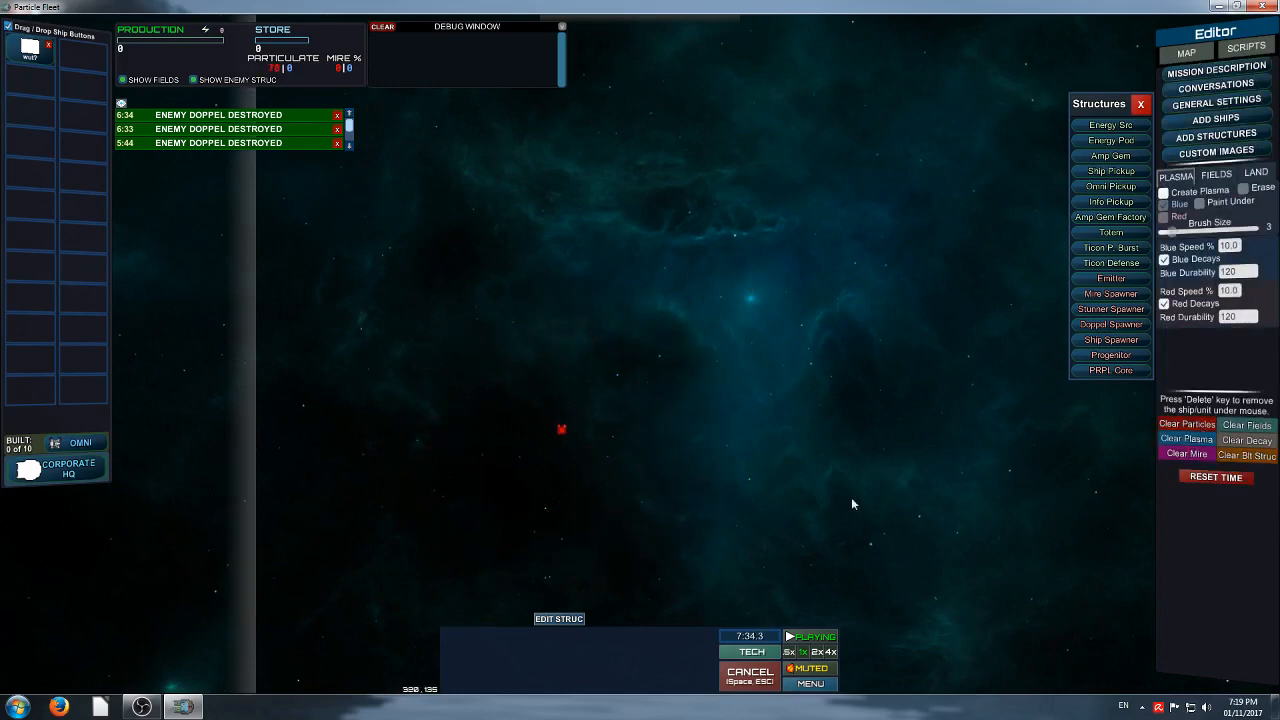
Set the new emitter's Bond Stiffness to -1, Max Speed to 4 and Max Particles to 200, applying the changes
left_click(560, 431)
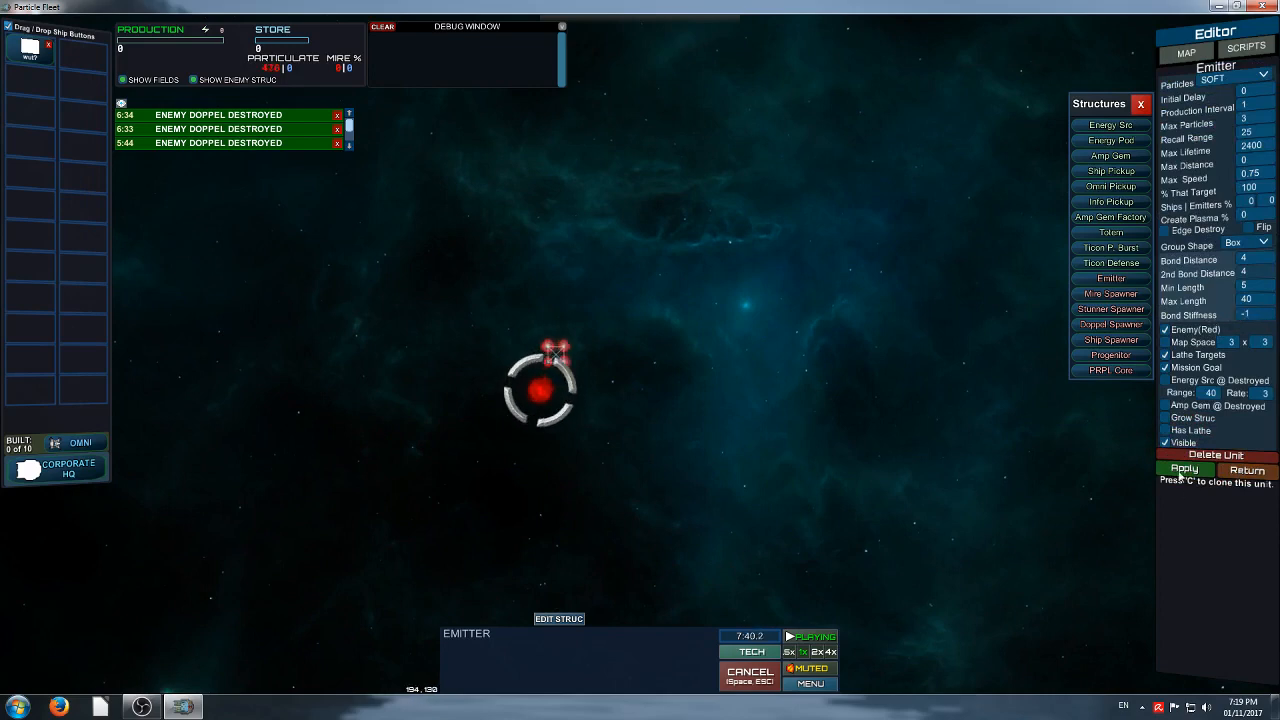
left_click(1014, 525)
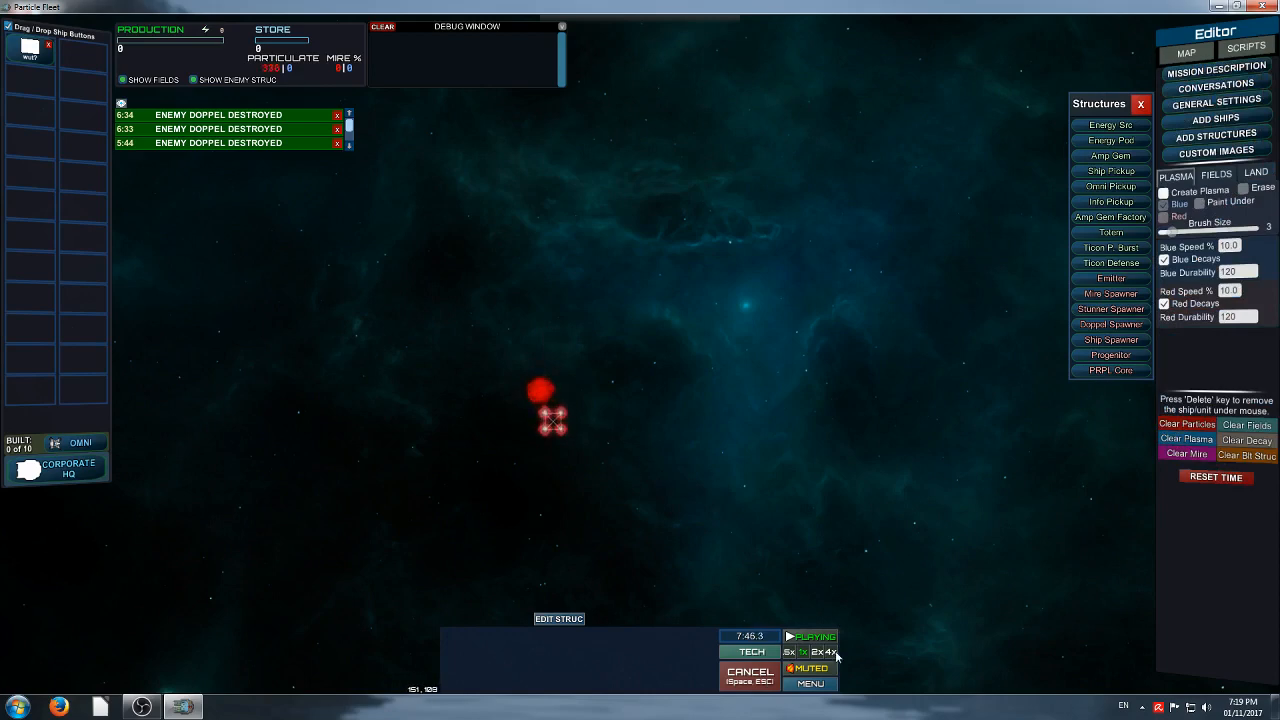
left_click(530, 392)
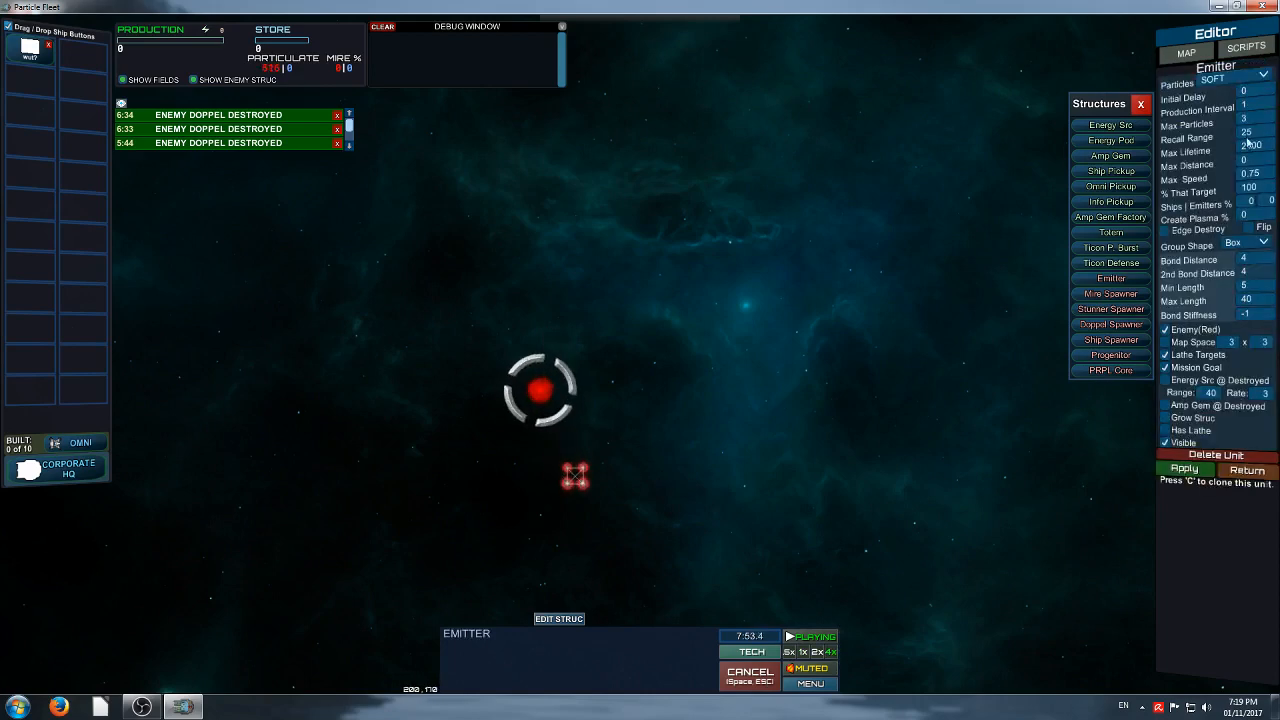
left_click(1260, 174)
type("4")
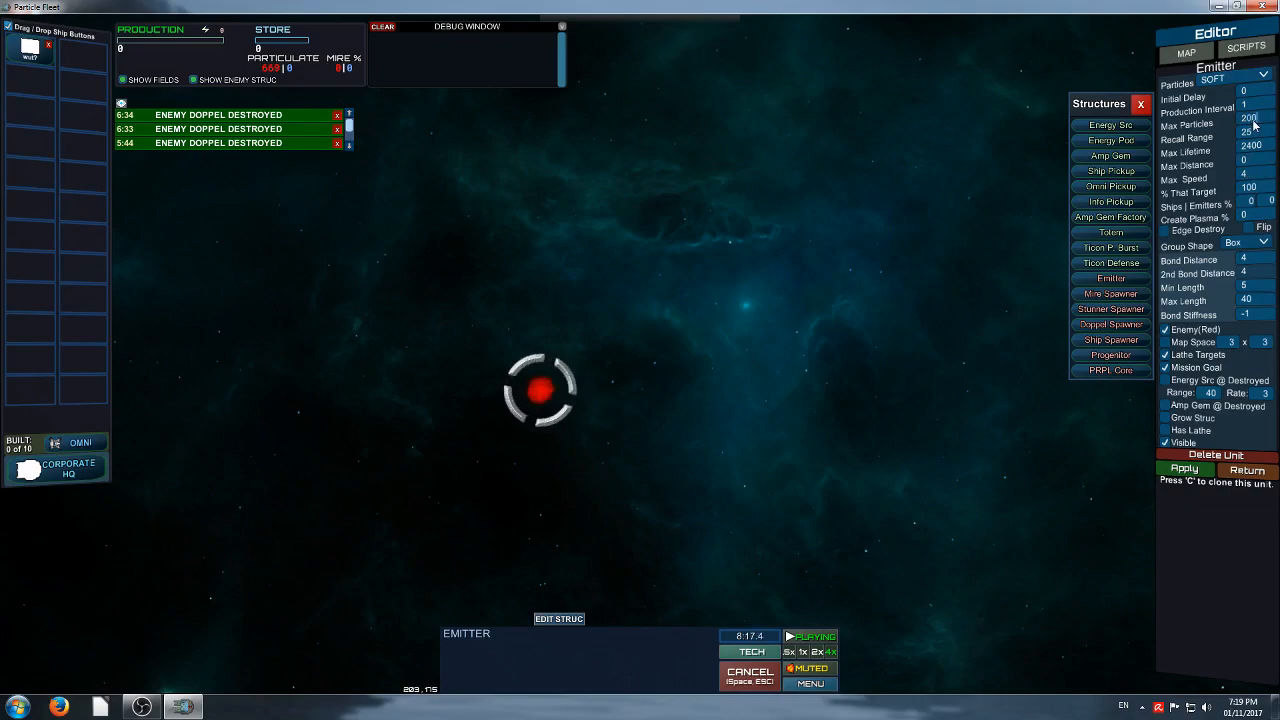
left_click(1174, 465)
left_click(762, 475)
Examine how the new emitter's particle bonds stretch across the map
scroll(760, 475, "down", 10)
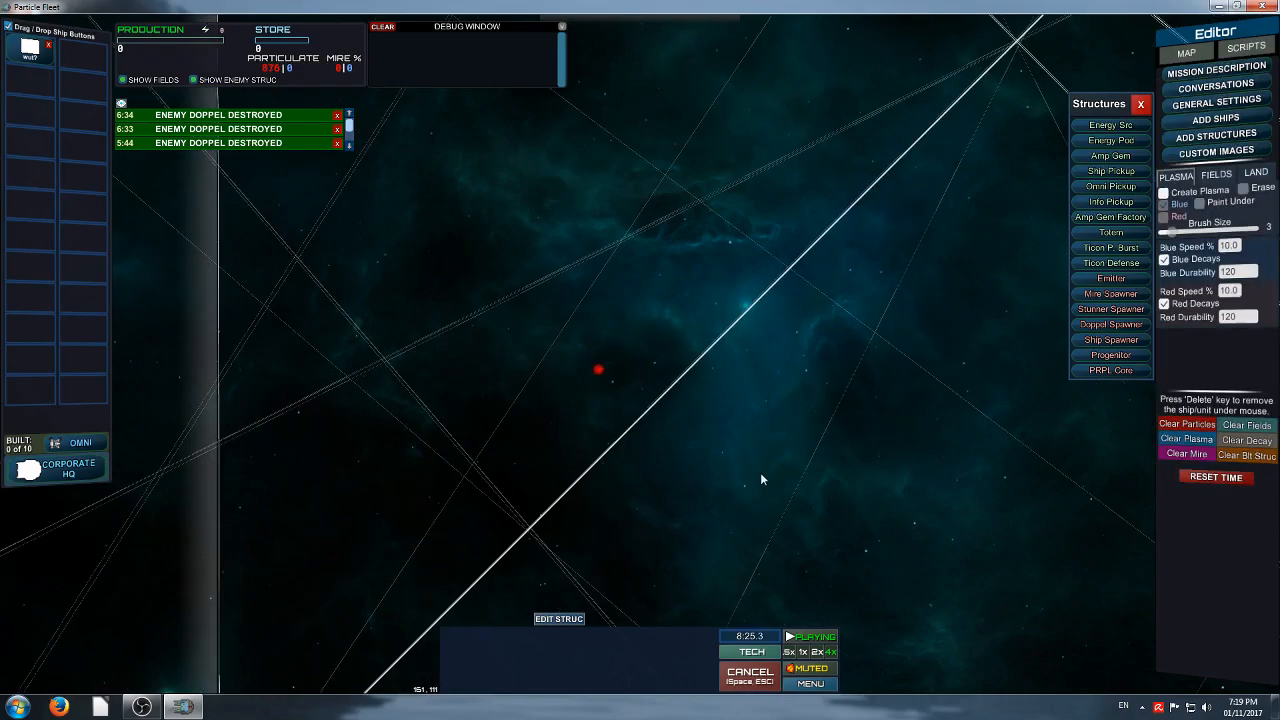
key("d")
key("w")
key("a")
key("s")
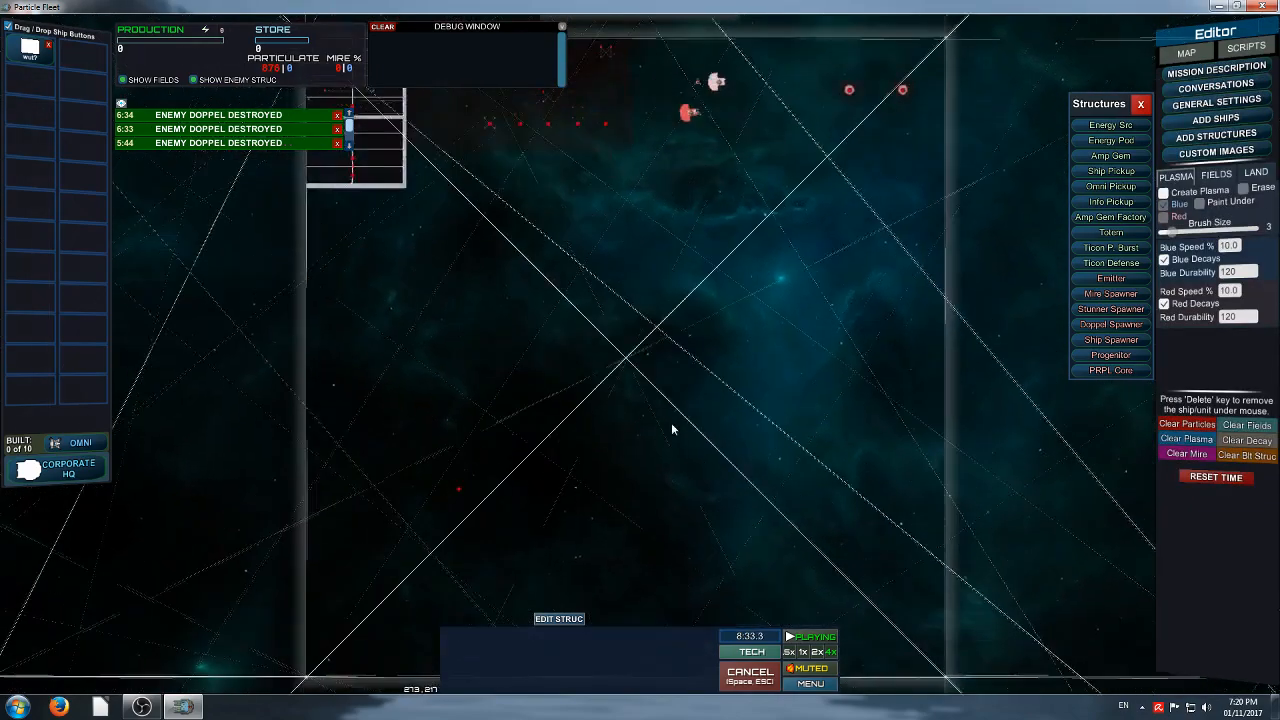
key("w")
middle_click_drag(487, 538, 648, 502)
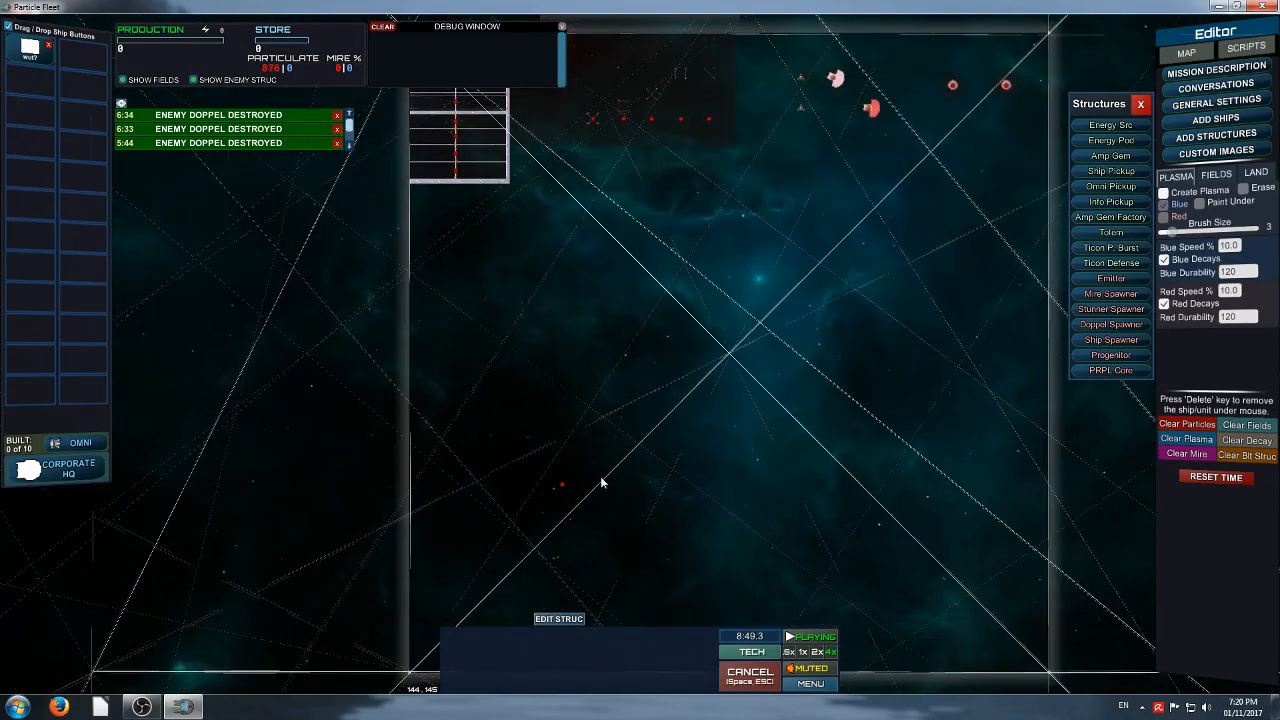
Set the new emitter's Bond Stiffness to -0.01 and apply the change
scroll(601, 482, "up", 3)
key("s")
key("a")
left_click(567, 437)
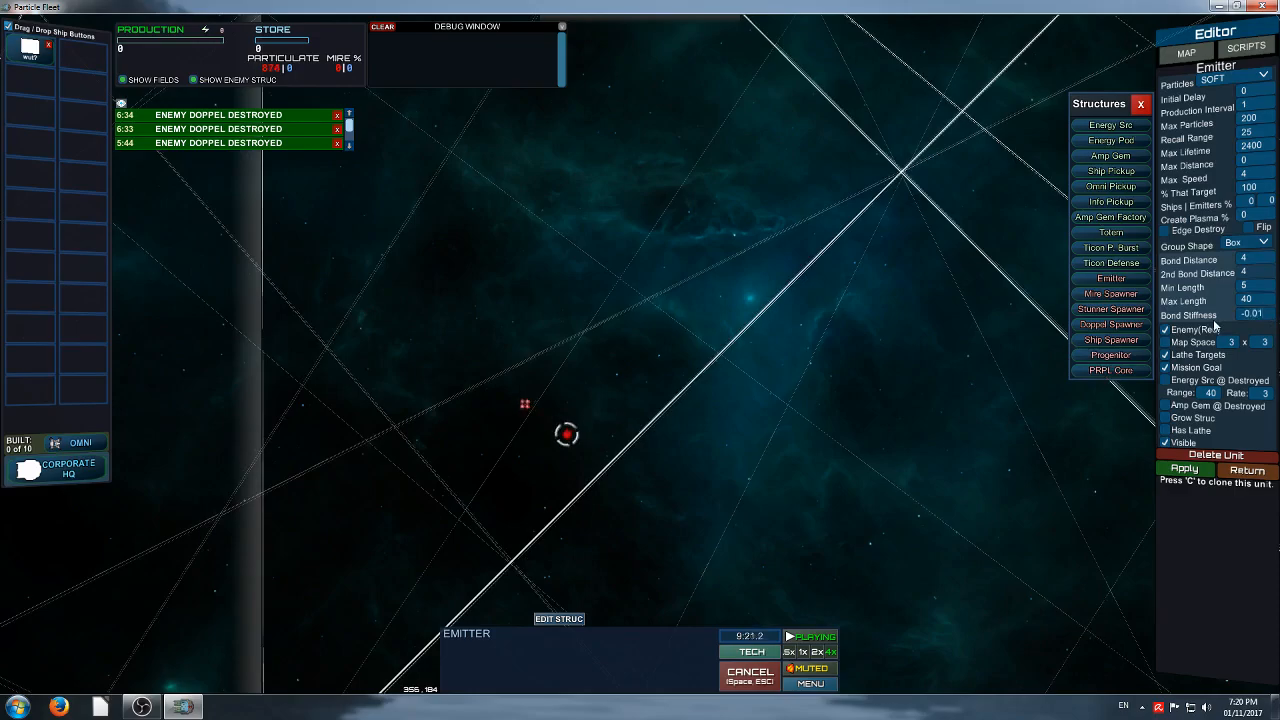
left_click(965, 468)
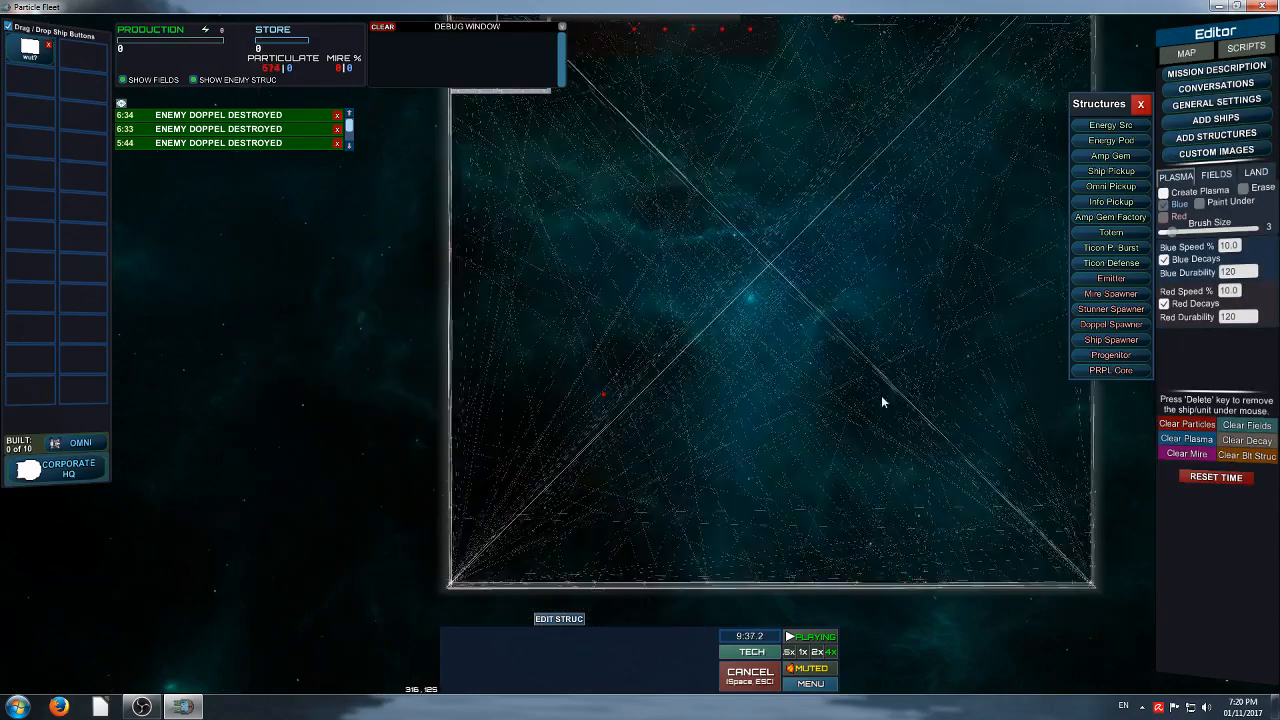
Set the new emitter's Bond Stiffness to 10, apply the change, and clear all existing particles
middle_click_drag(840, 399, 822, 366)
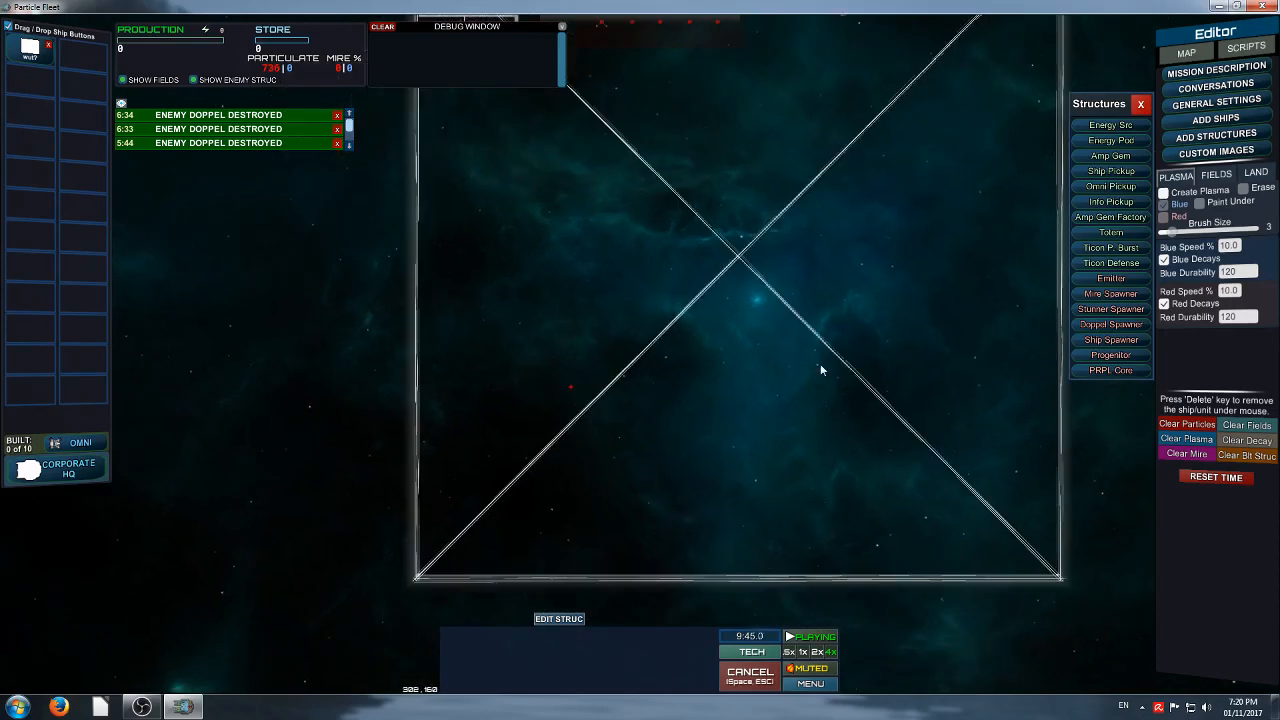
middle_click_drag(764, 403, 827, 438)
scroll(630, 430, "up", 5)
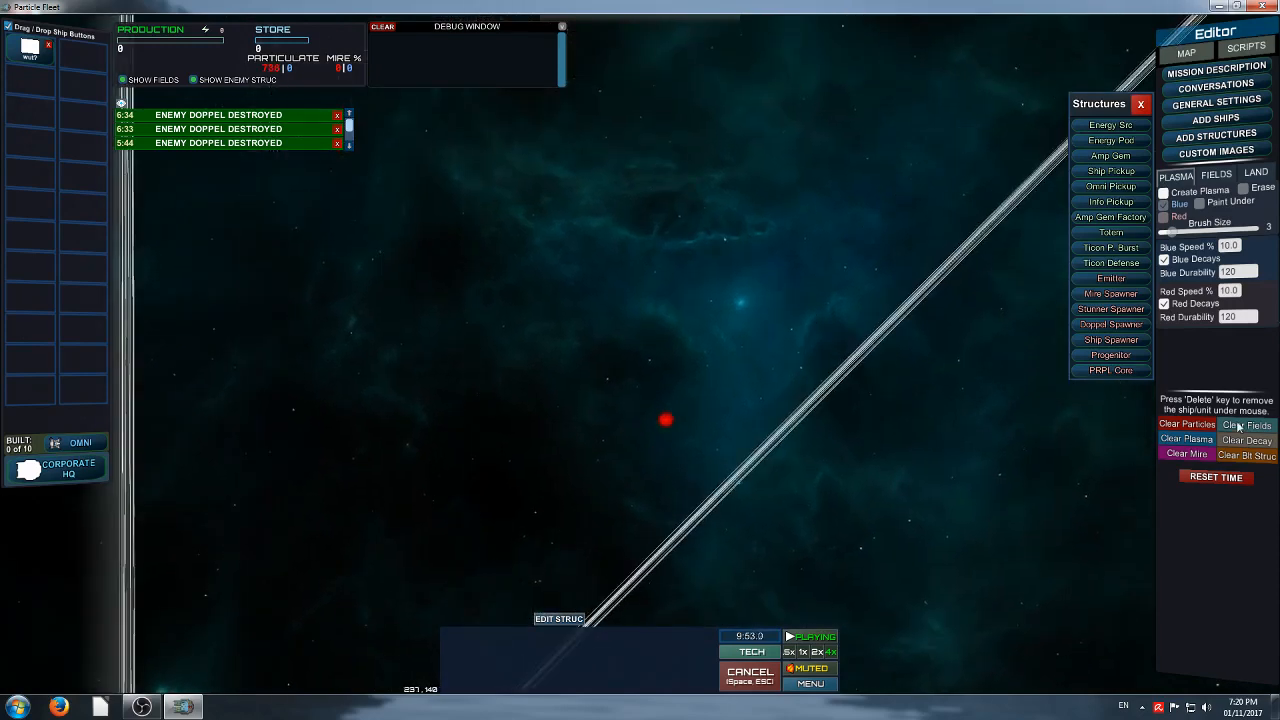
left_click(667, 419)
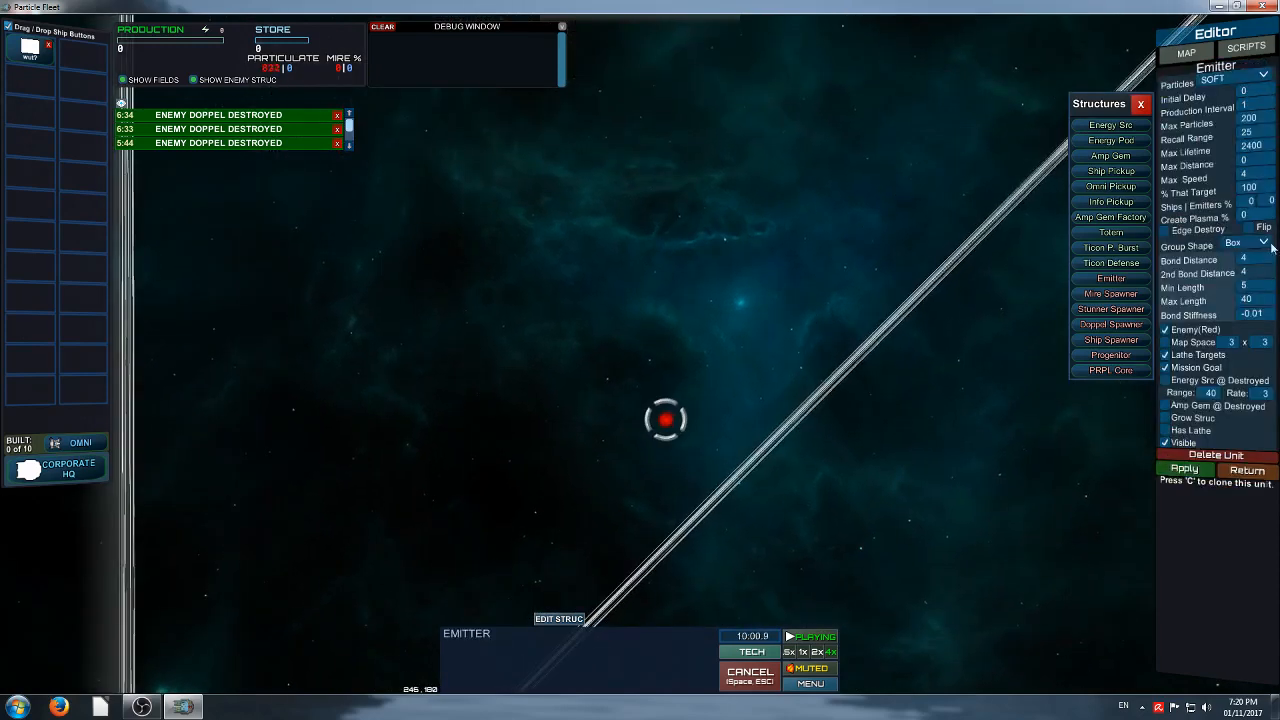
left_click(1264, 320)
key("BackSpace")
key("BackSpace")
key("BackSpace")
key("BackSpace")
key("BackSpace")
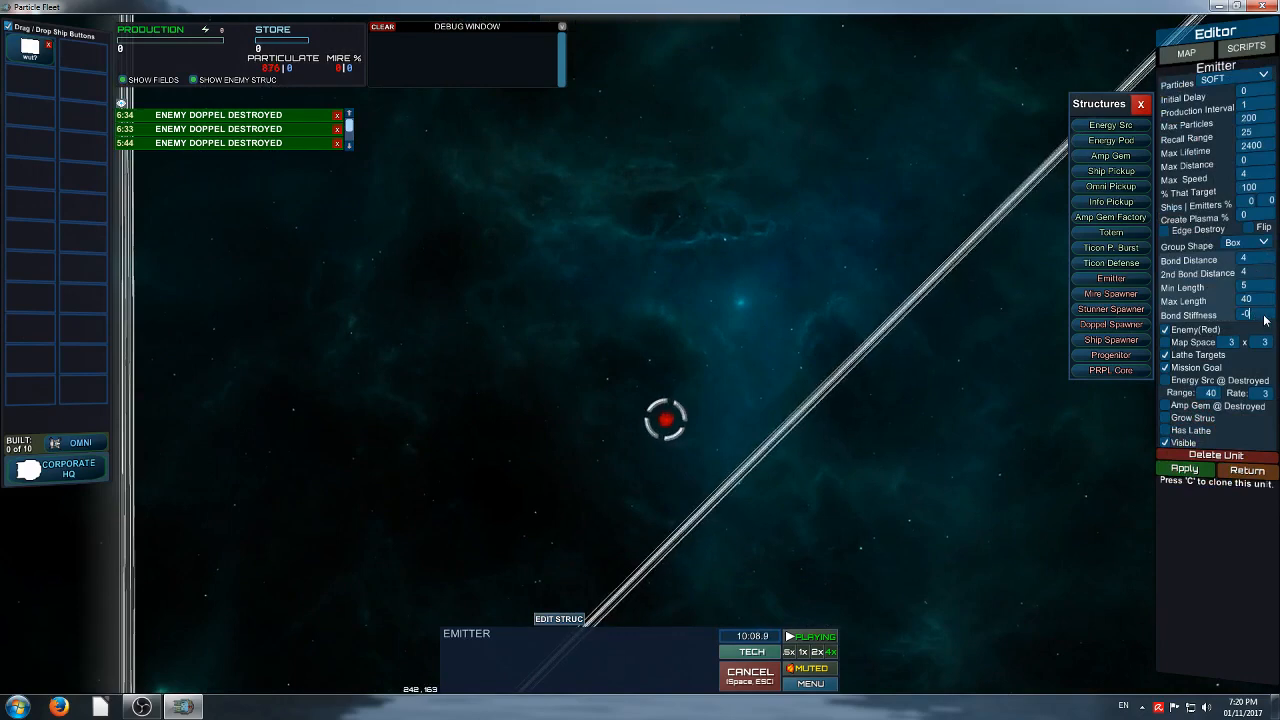
type("10")
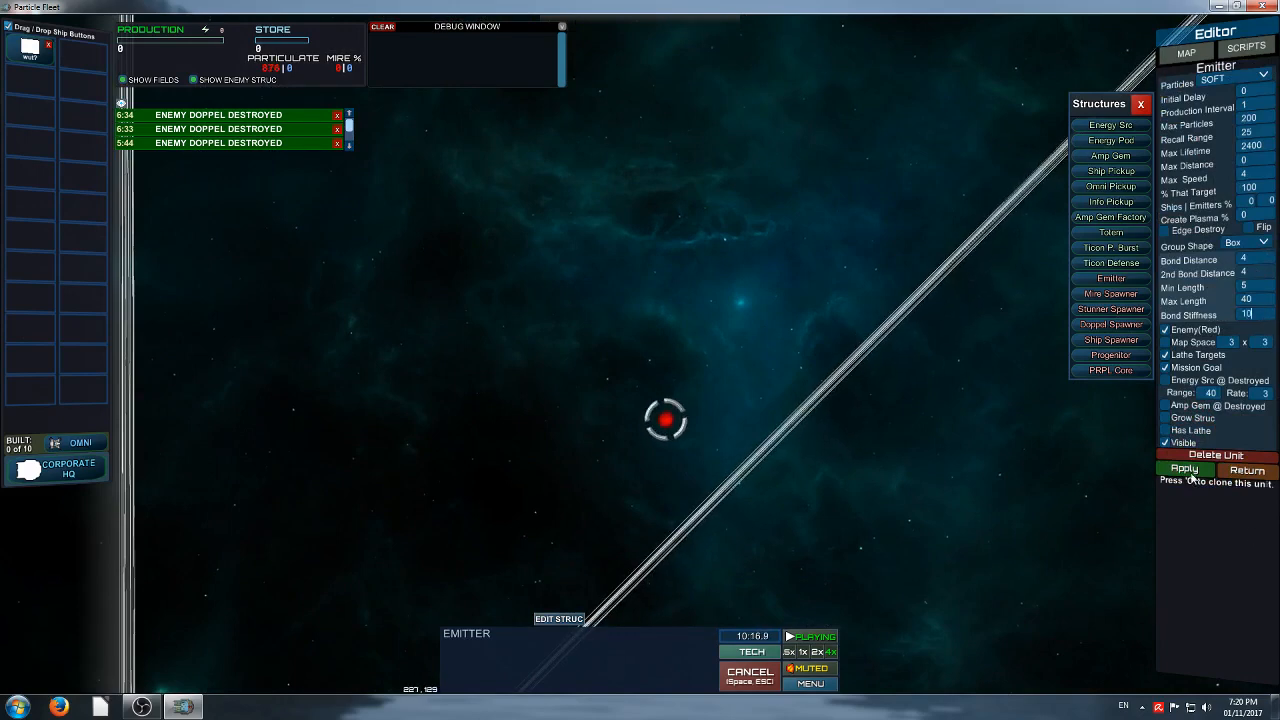
left_click(899, 487)
left_click(1200, 427)
Examine the long bond lines that the new emitter's particles form over the whole map
scroll(859, 458, "down", 5)
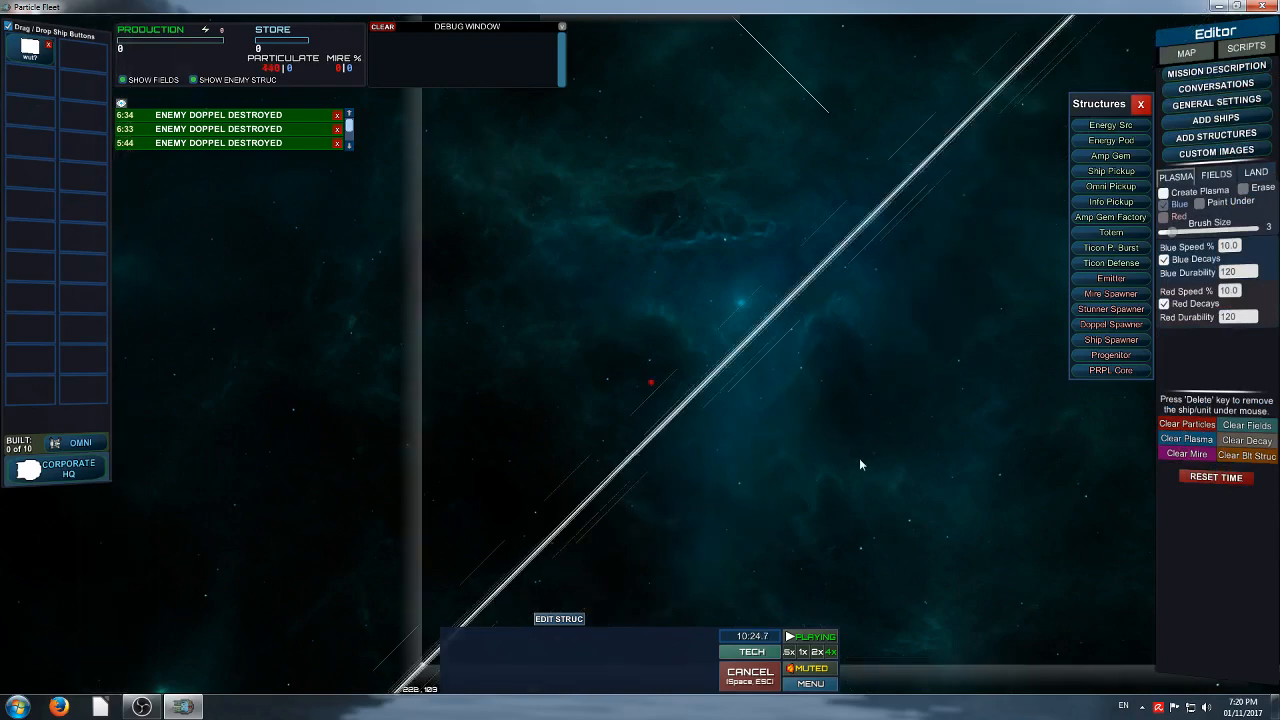
middle_click_drag(816, 366, 729, 488)
middle_click_drag(652, 453, 704, 369)
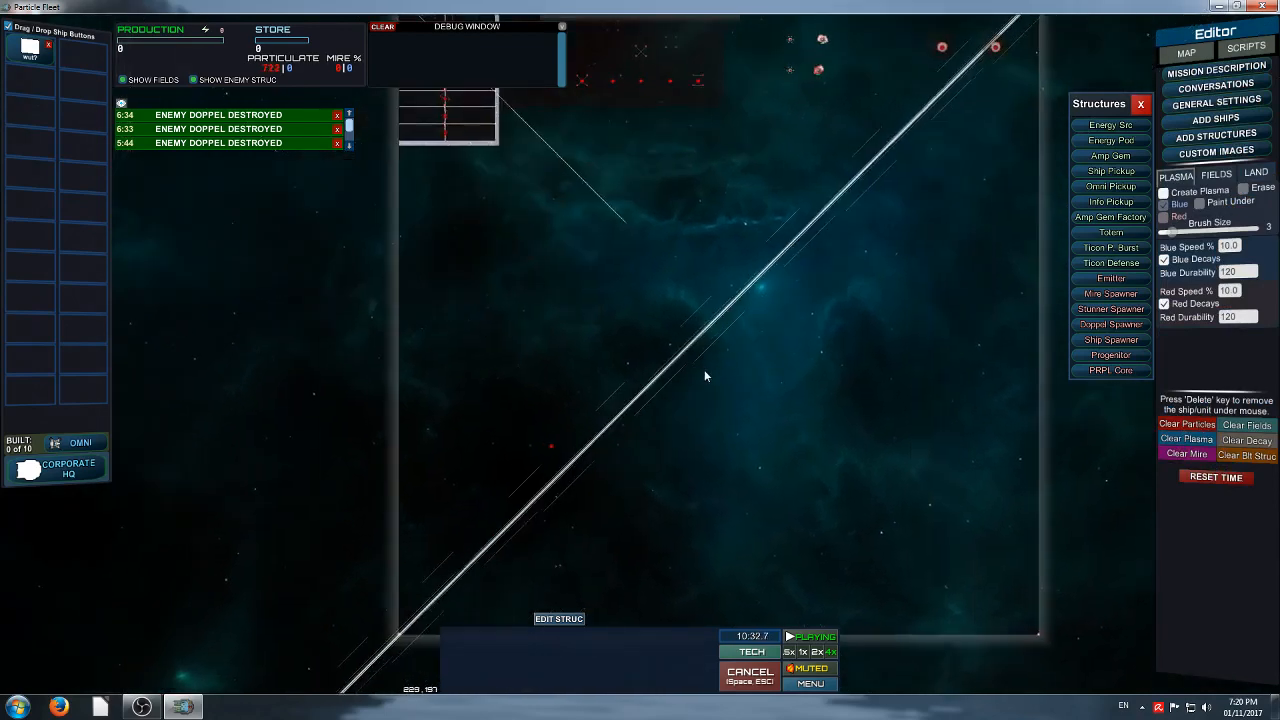
middle_click_drag(648, 404, 688, 307)
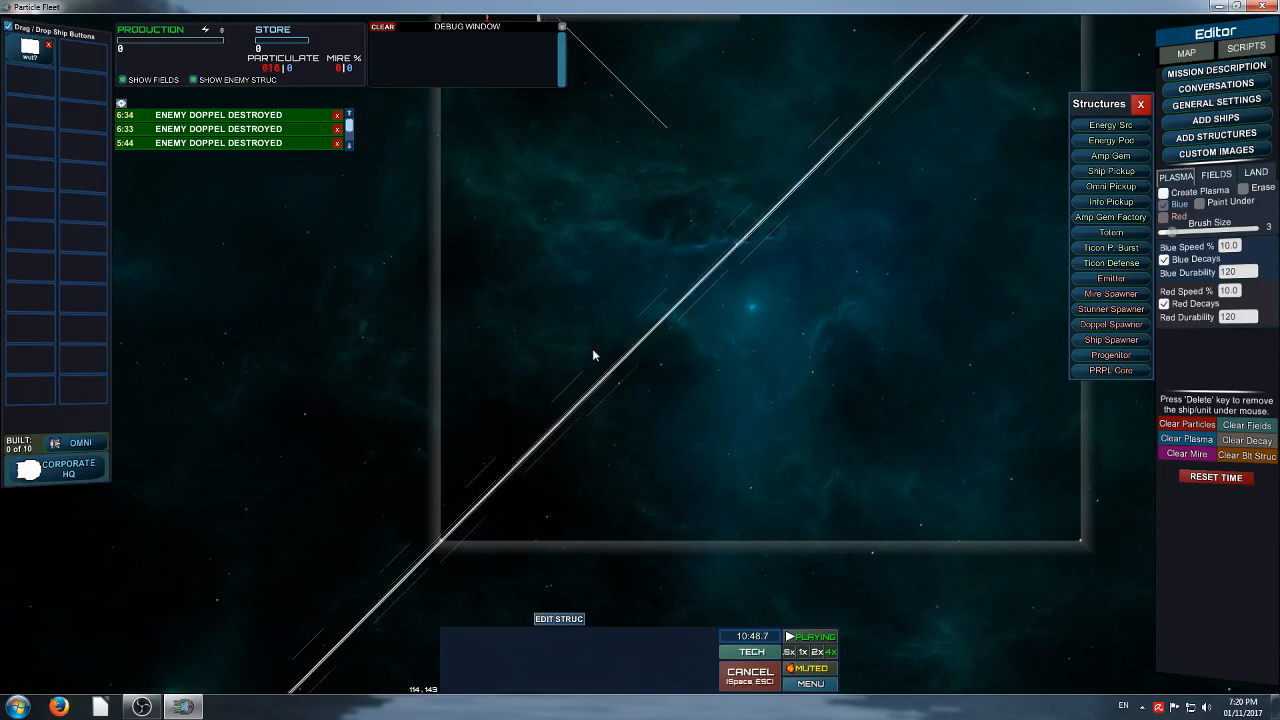
middle_click_drag(592, 350, 584, 436)
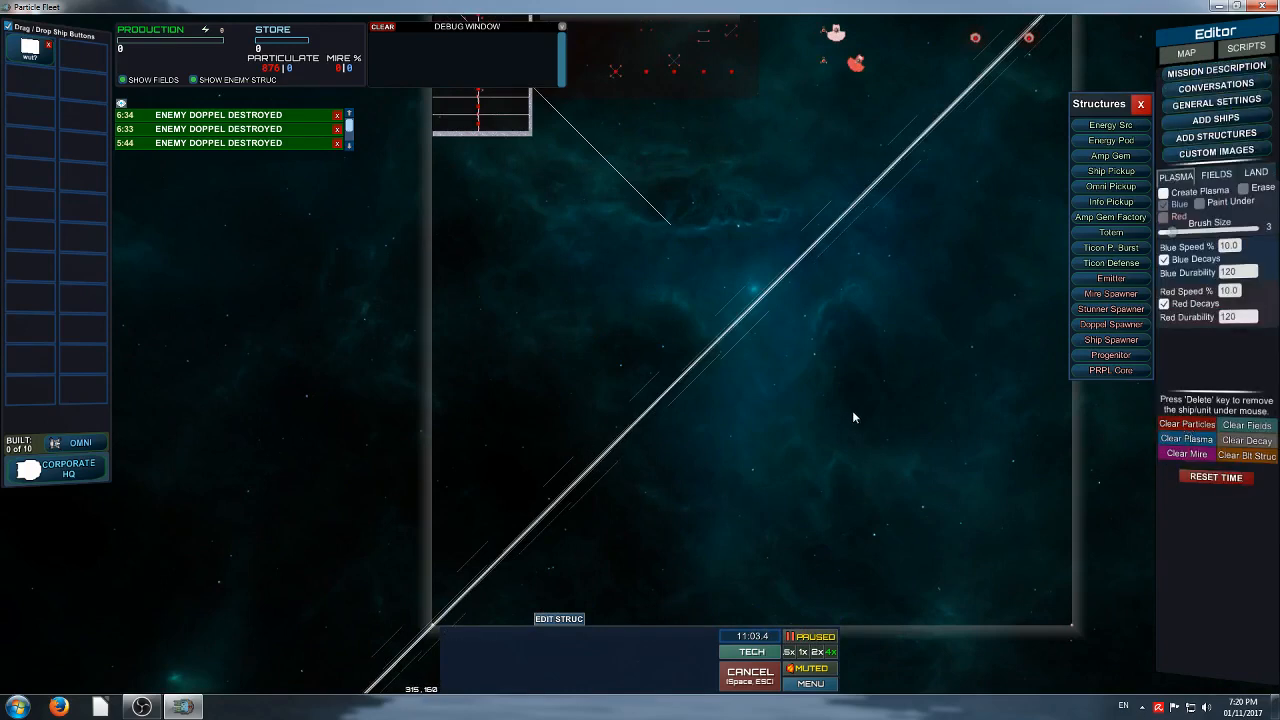
Resume the simulation and examine the settings of the first two emitters in the row of five on the red field
middle_click_drag(812, 400, 702, 684)
scroll(574, 391, "up", 5)
middle_click_drag(620, 288, 747, 352)
scroll(708, 351, "down", 1)
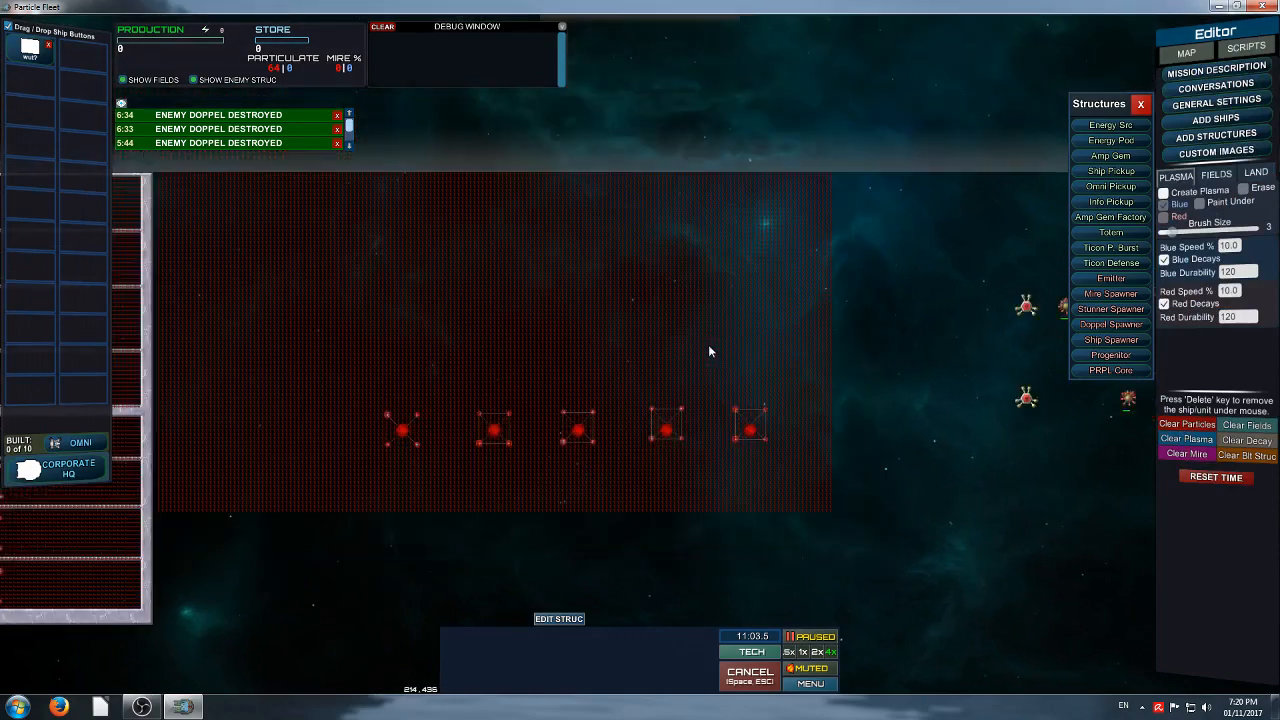
key("space")
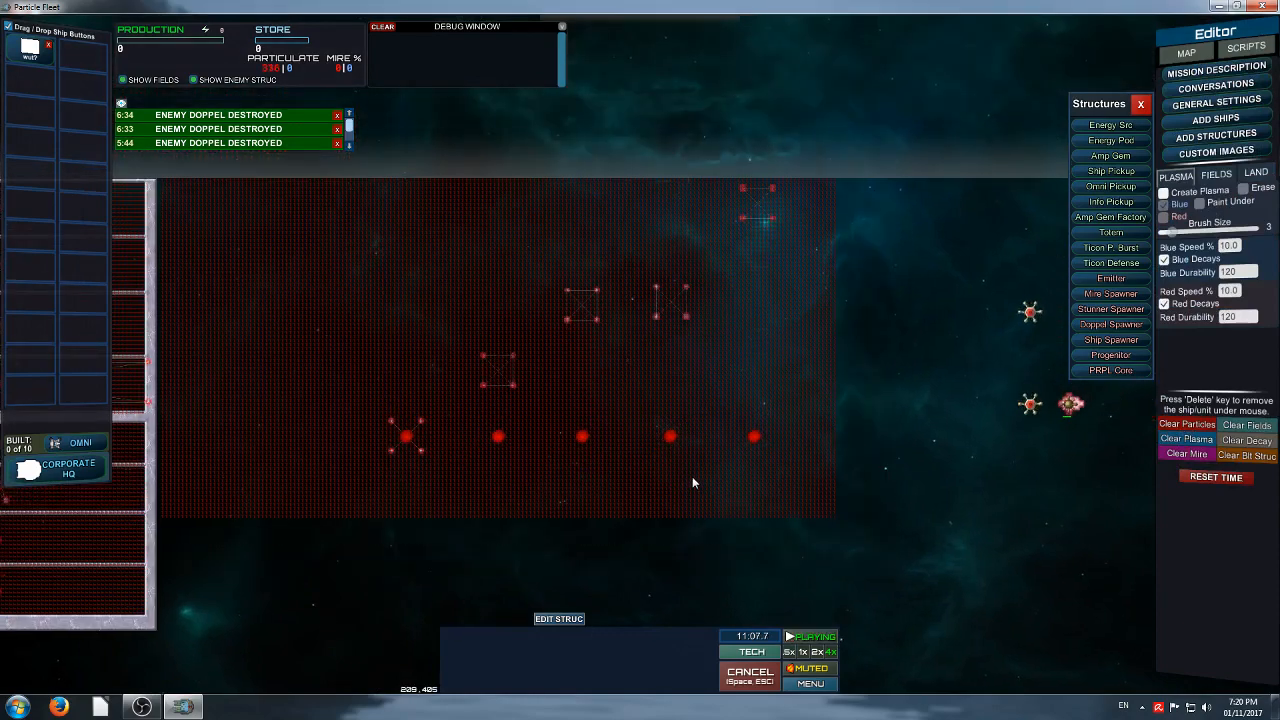
left_click(406, 437)
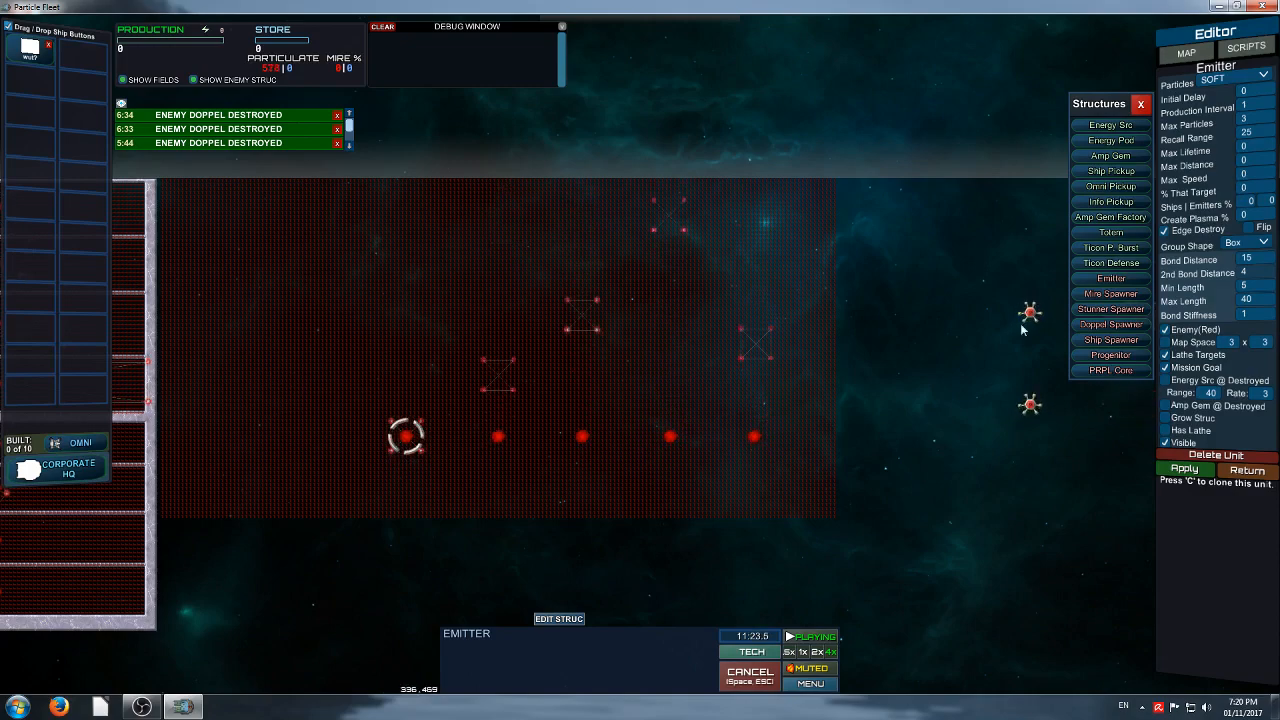
left_click(483, 495)
left_click(496, 438)
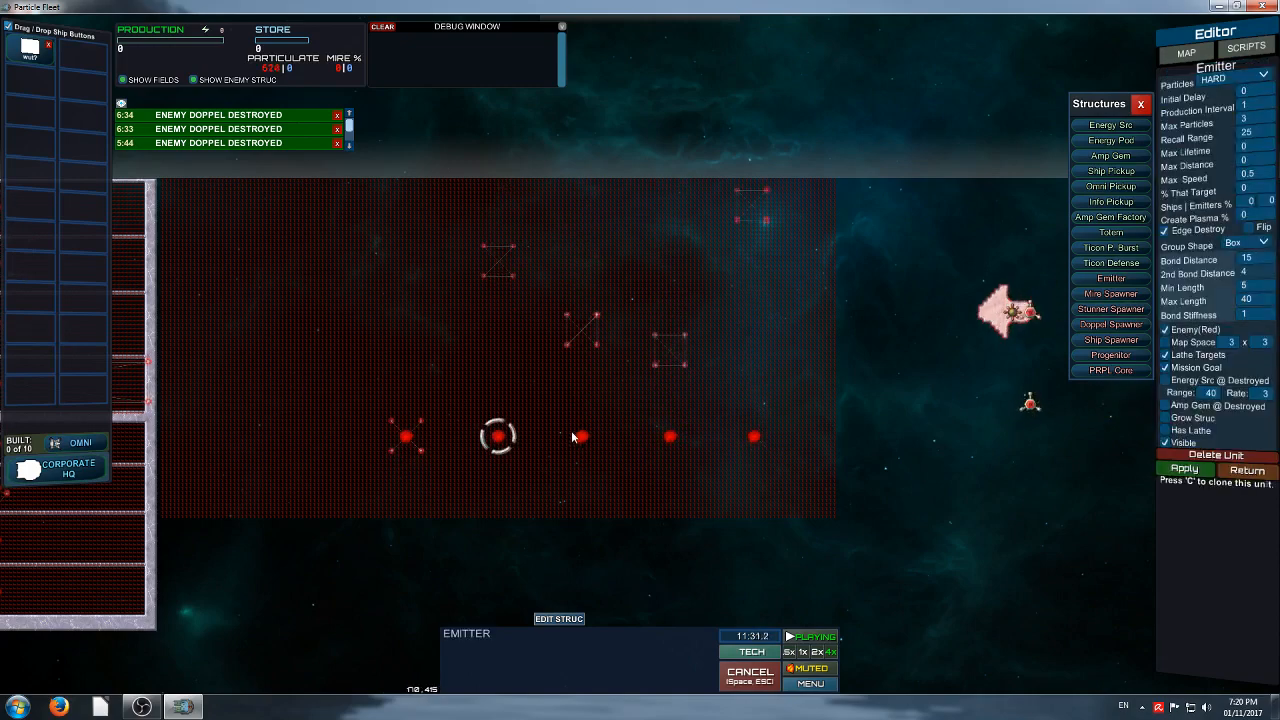
key("Escape")
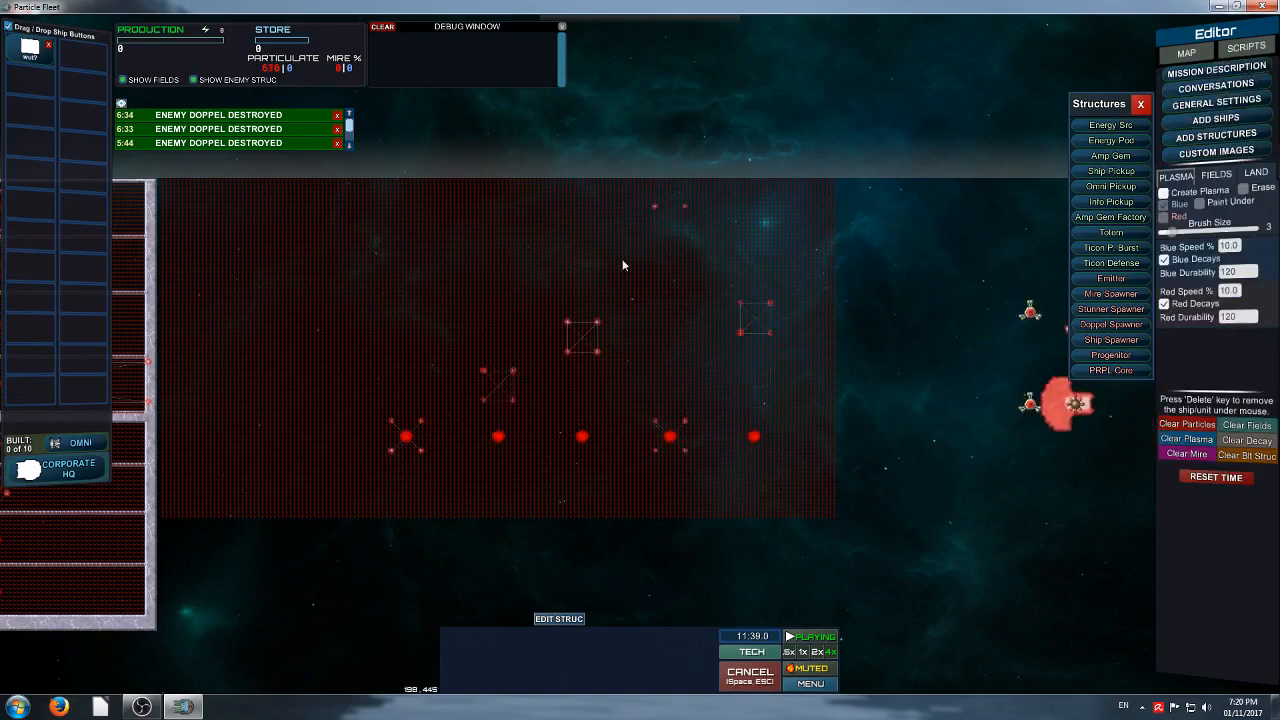
Pause the simulation and examine the settings of the last two emitters in the row of five
middle_click_drag(753, 447, 688, 466)
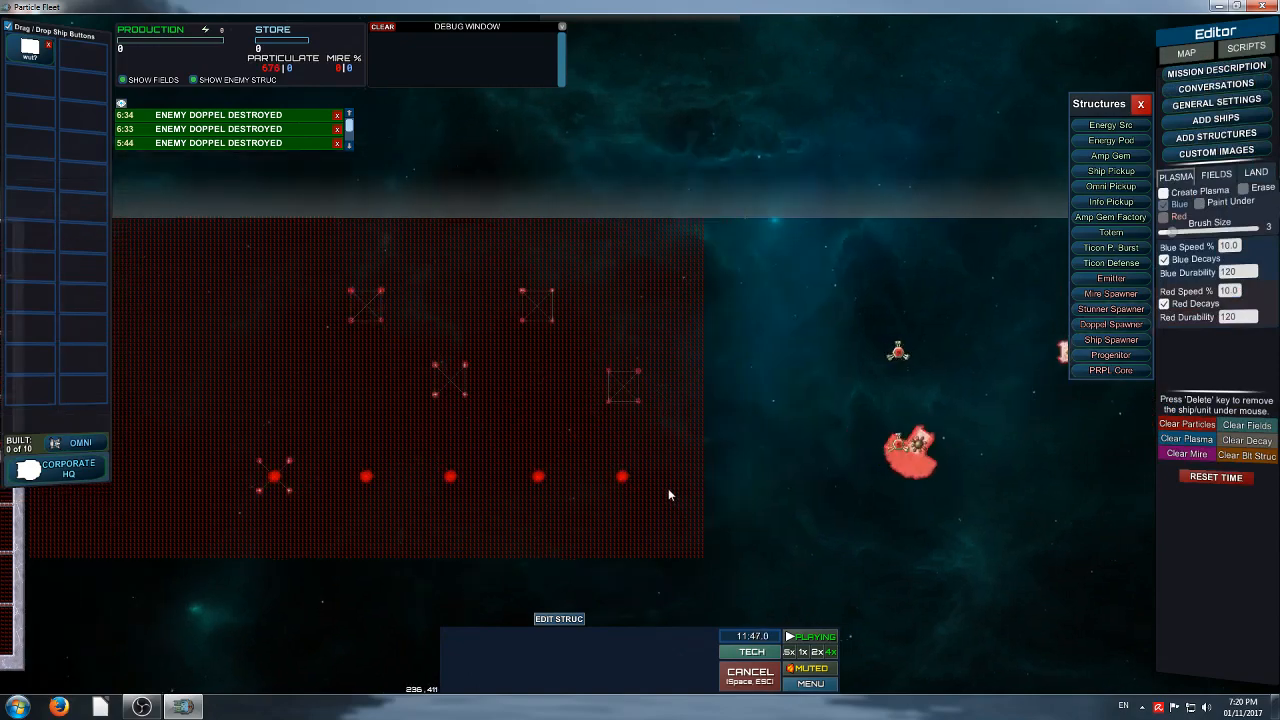
key("p")
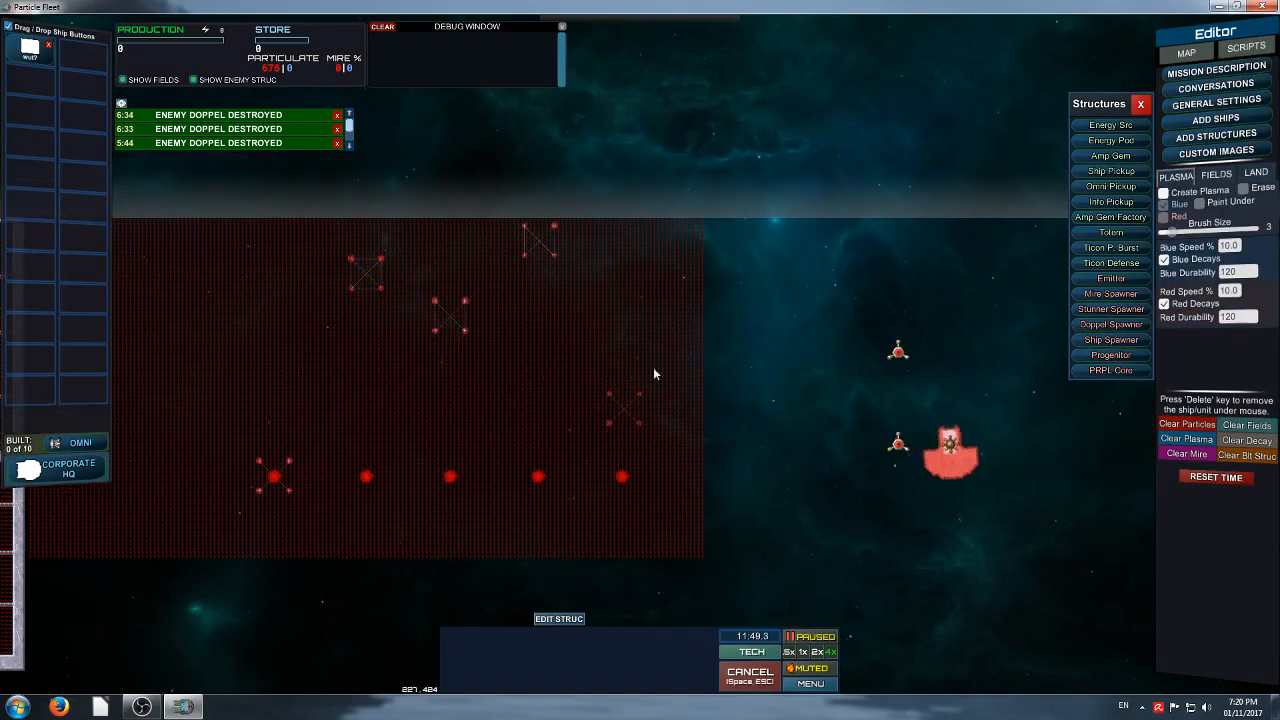
left_click(623, 476)
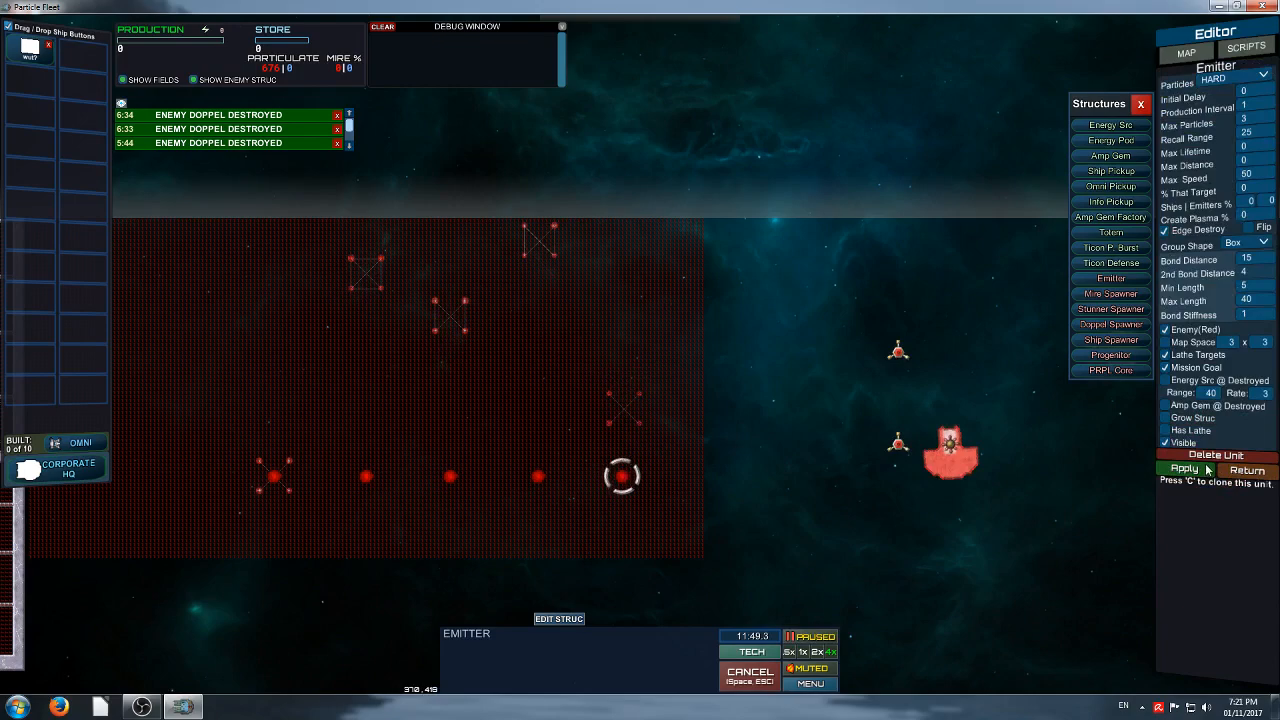
left_click(540, 478)
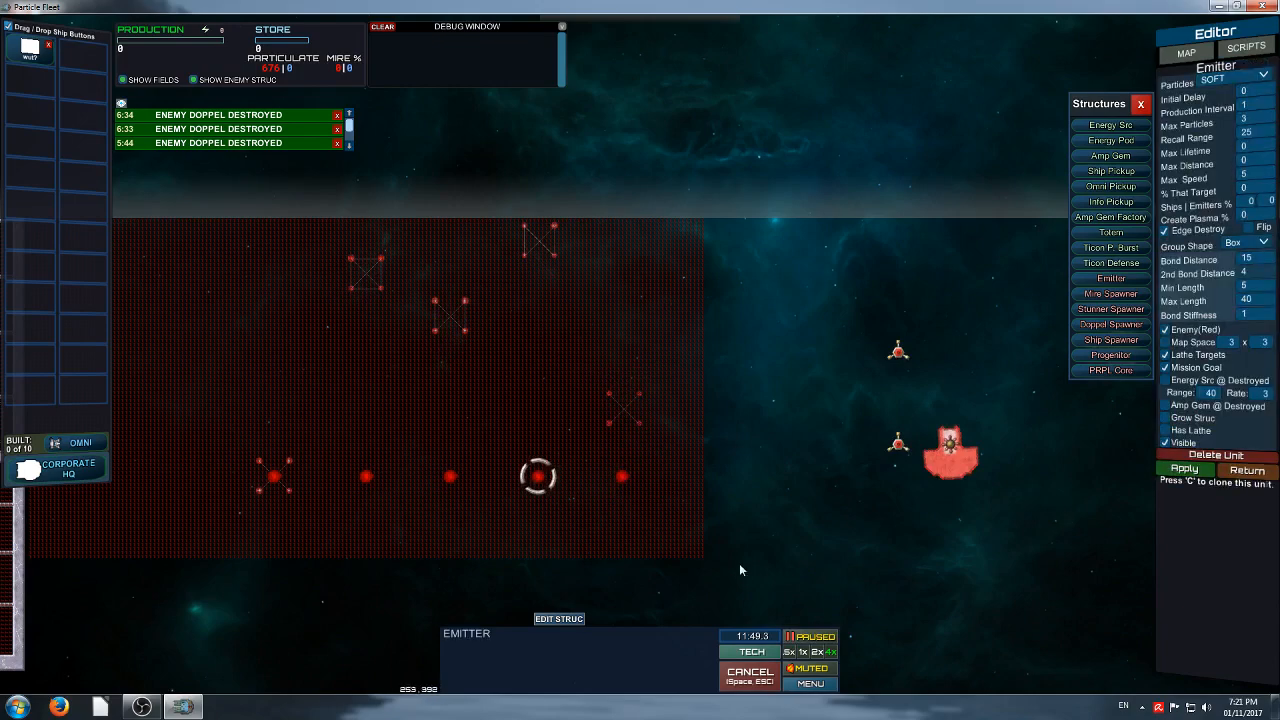
left_click(802, 585)
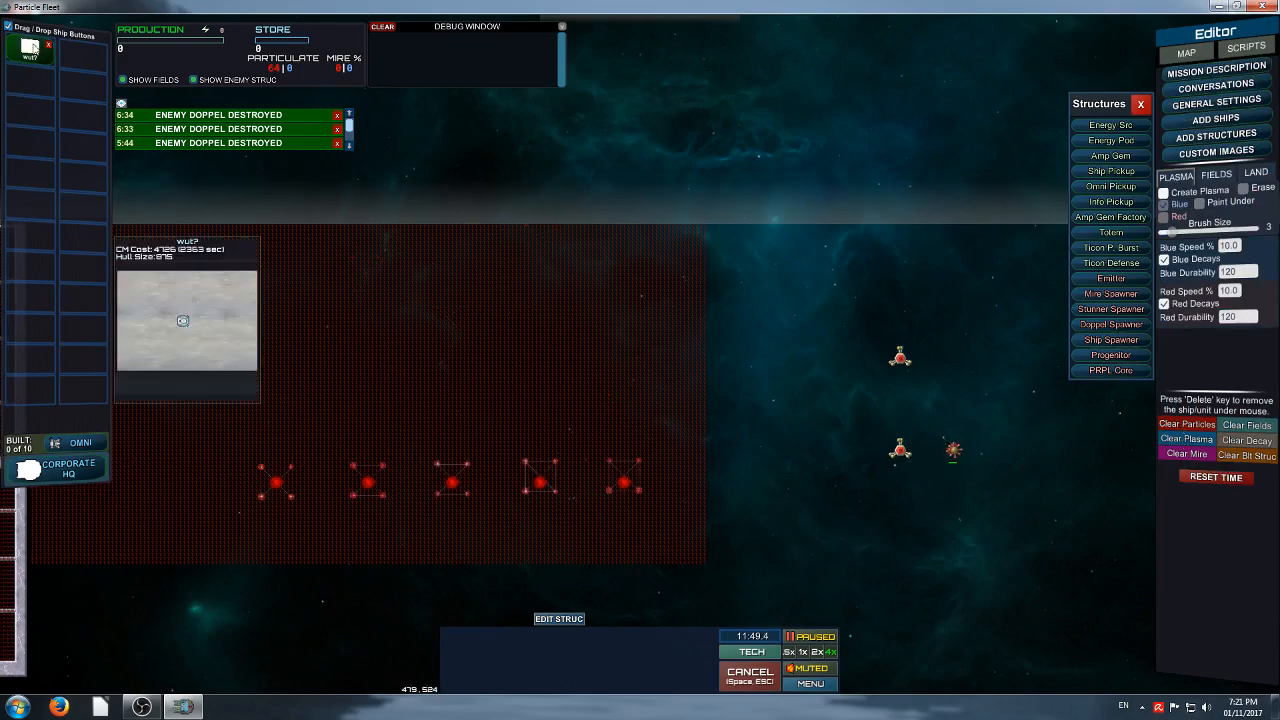
Test the box particles against a wut? ship placed above the fourth emitter, and delete the ship
left_click_drag(30, 47, 540, 297)
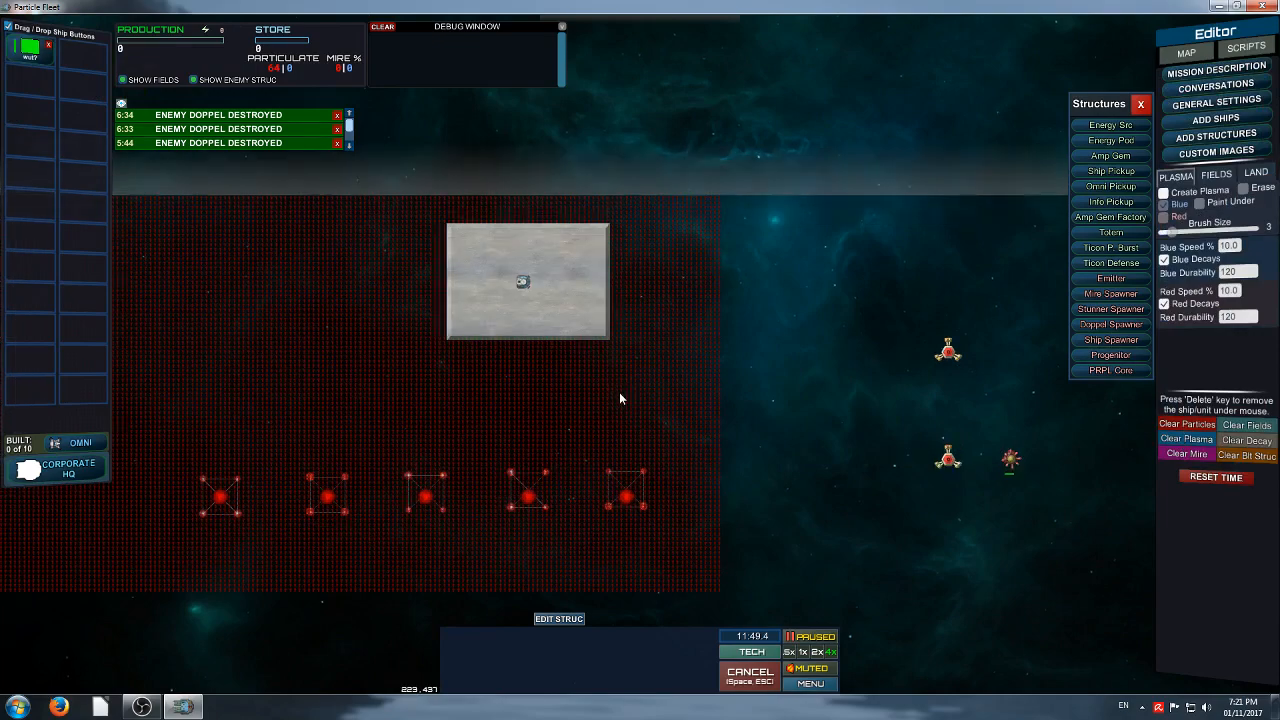
scroll(621, 388, "up", 2)
key("space")
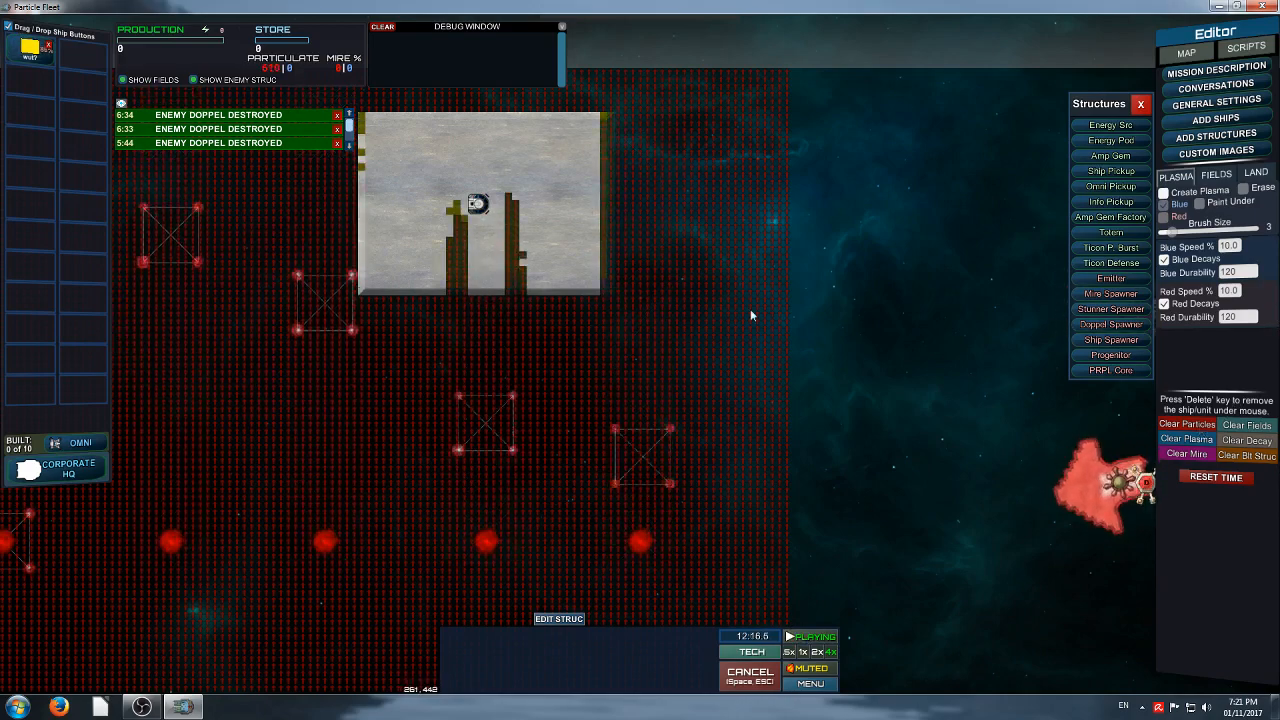
key("Delete")
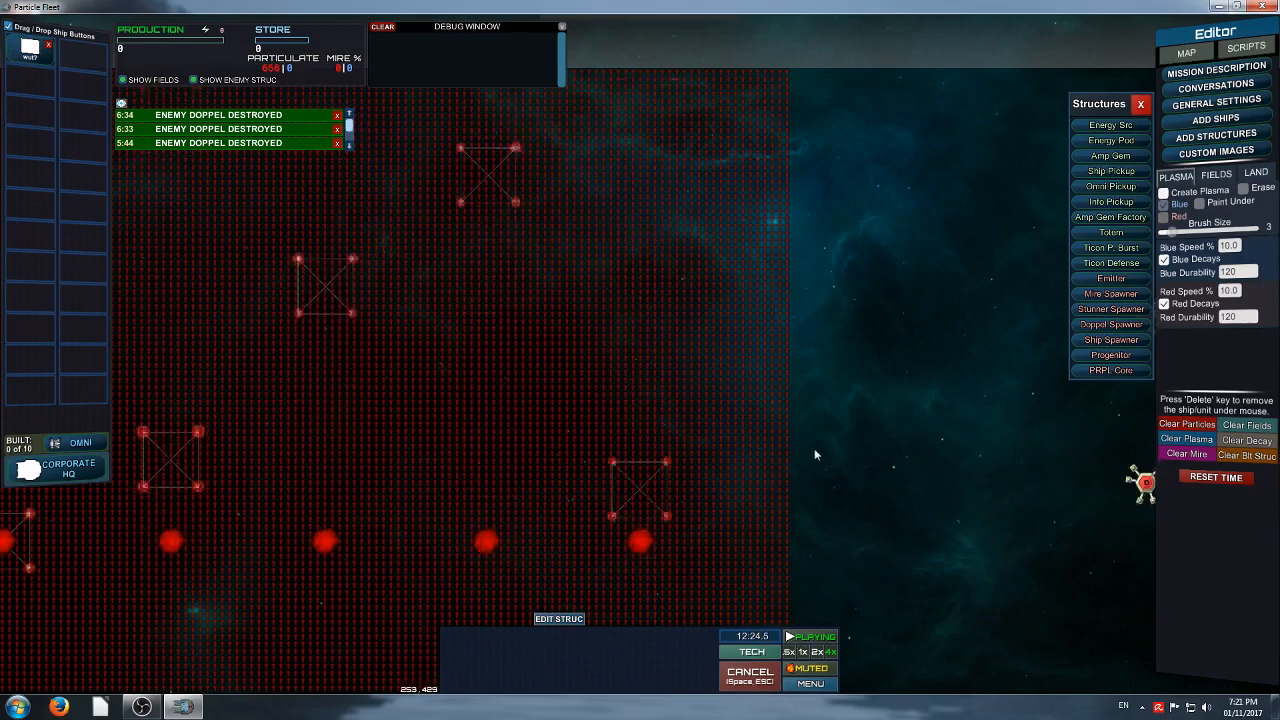
Pause the simulation, place a wut? ship above the last emitter in the row, and resume to test it against the particles
right_click_drag(814, 449, 634, 478)
key("space")
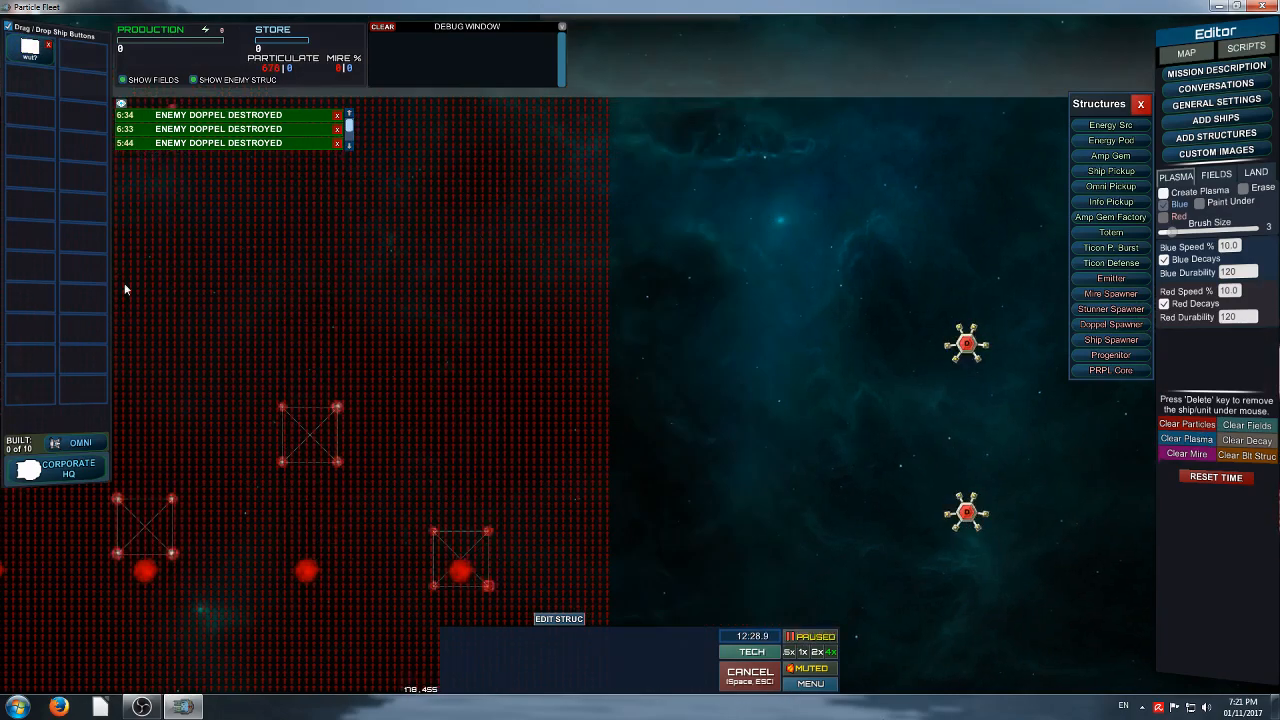
left_click_drag(30, 47, 460, 207)
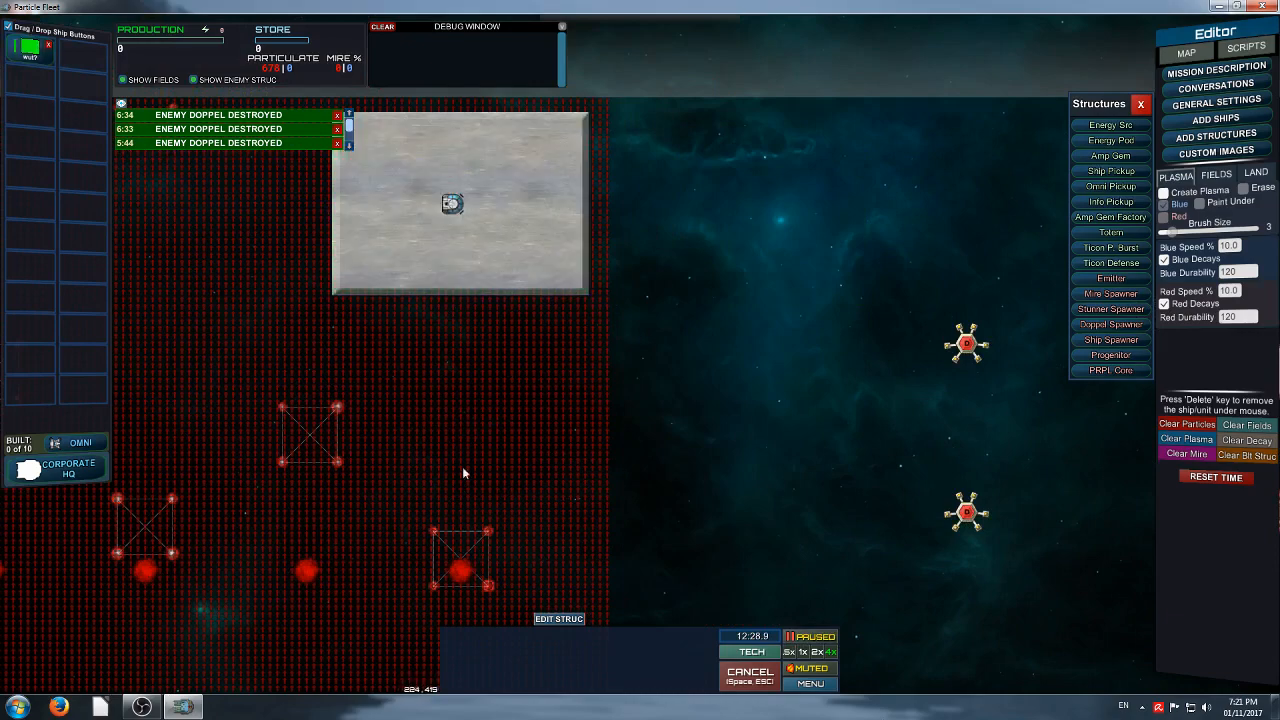
key("space")
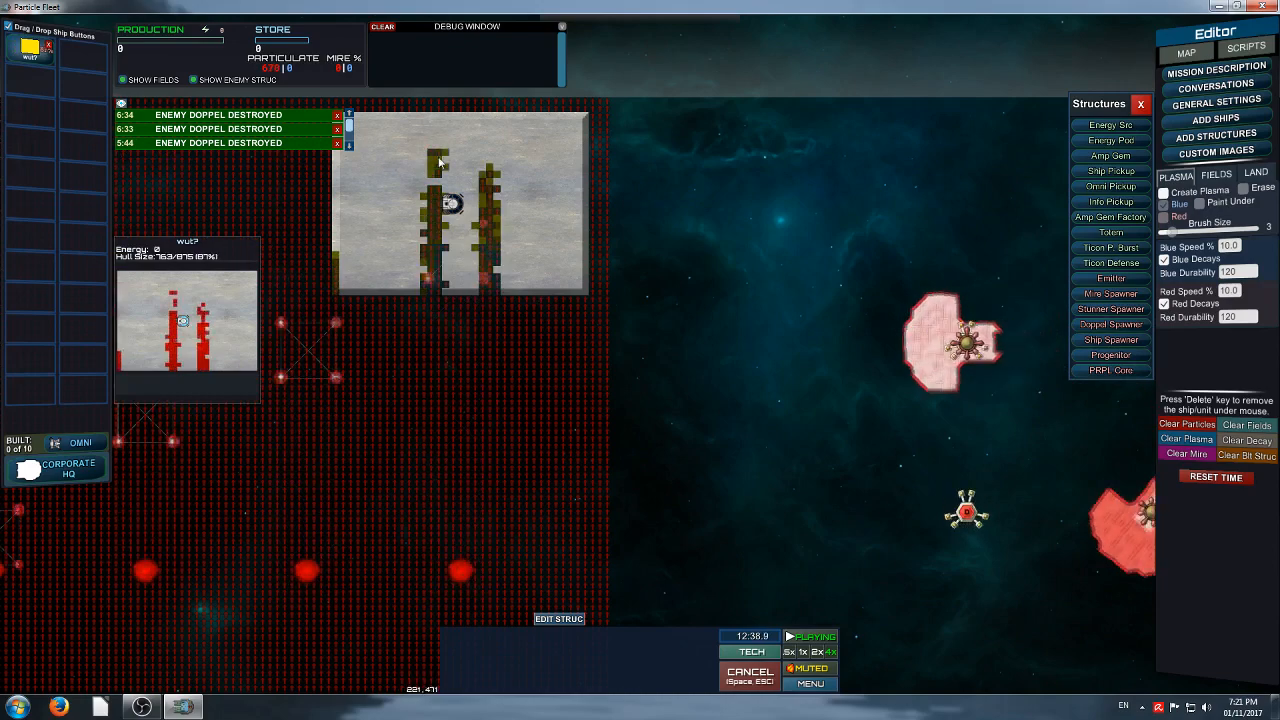
scroll(584, 474, "down", 2)
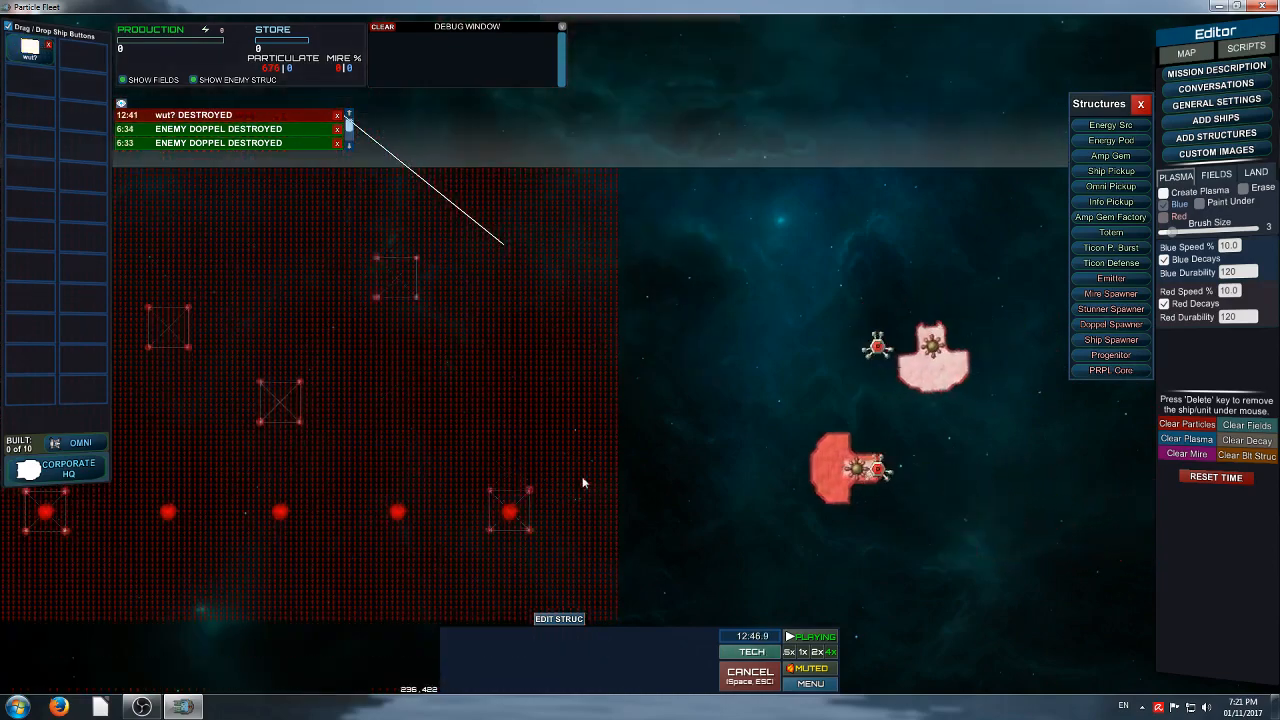
Pause the simulation and jump the Corporate HQ in on the red field above the last emitter in the row of five
left_click(46, 474)
key("Tab")
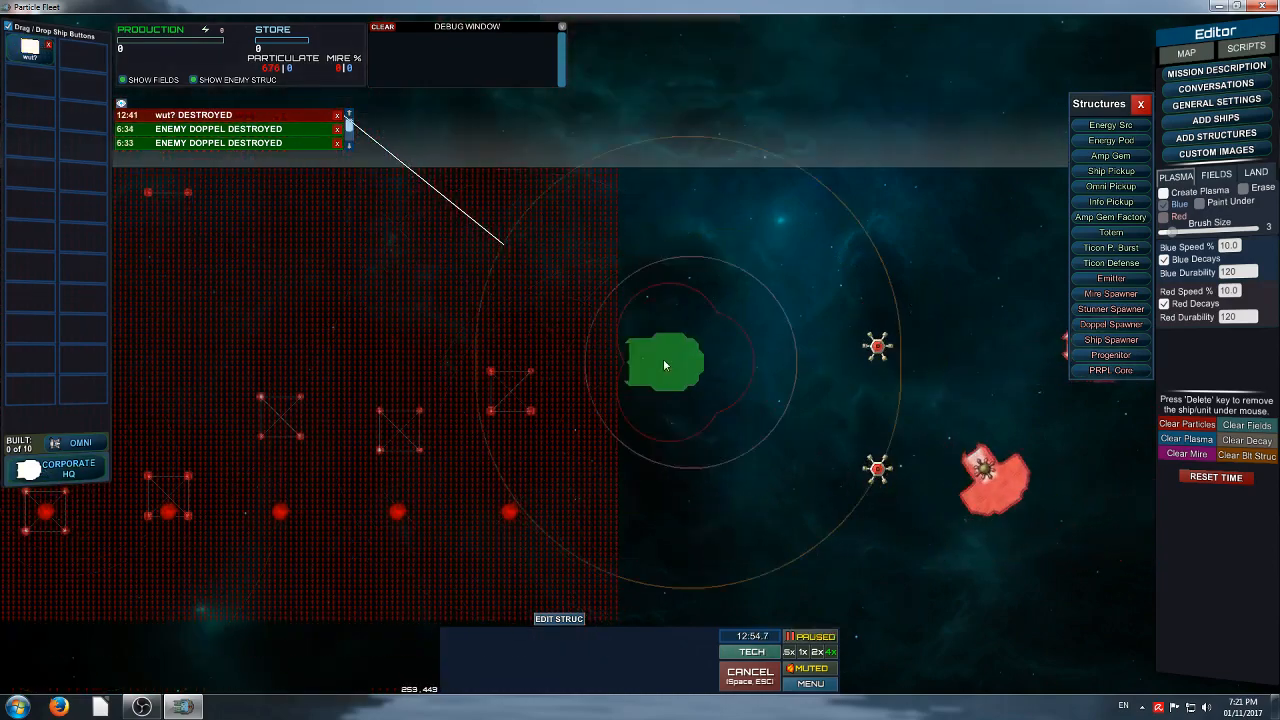
left_click(492, 271)
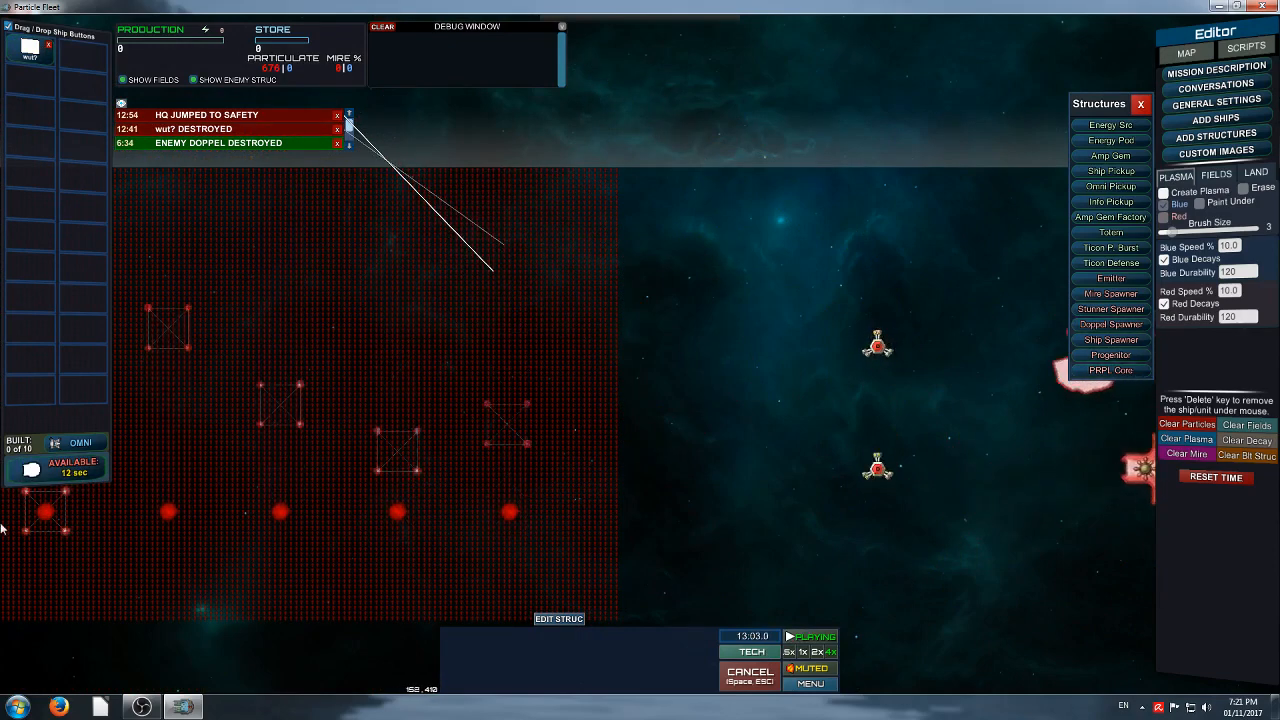
Reset the mission time, place the Corporate HQ at the edge of the red field facing the doppels, and pause the simulation
left_click(1229, 478)
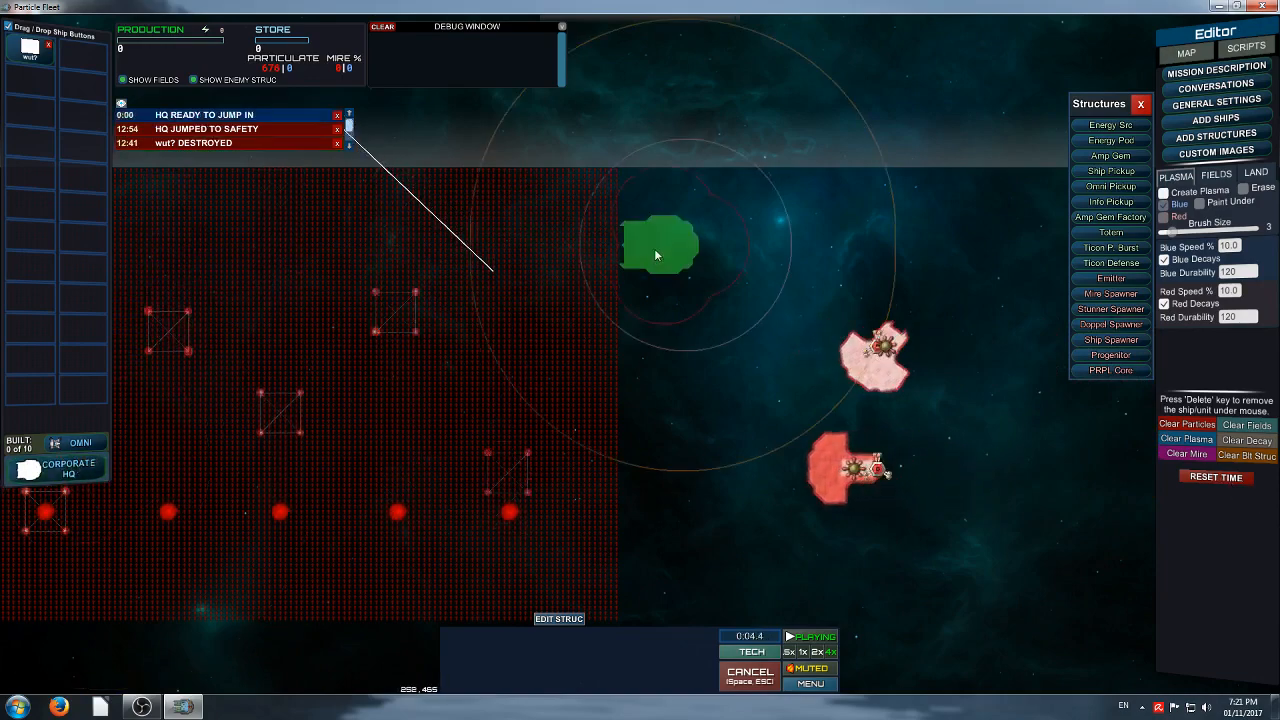
left_click(610, 280)
key("space")
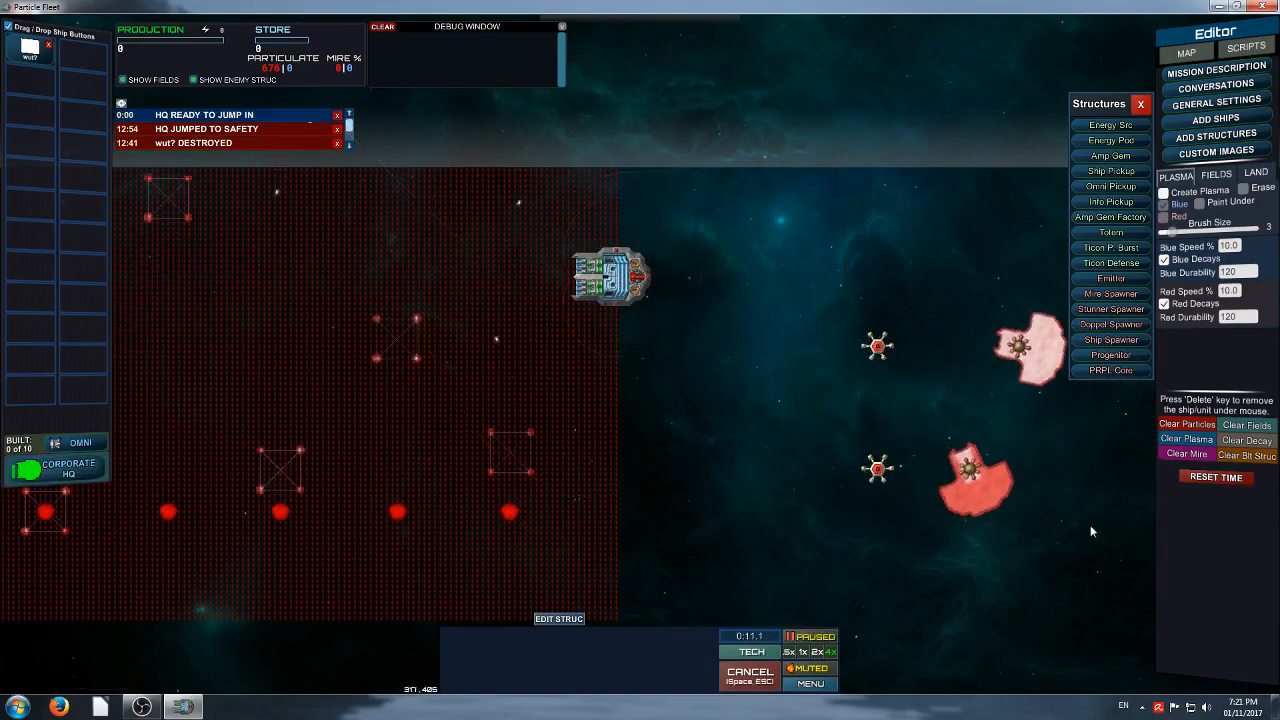
Move the Corporate HQ into the red field above the last emitter and advance the simulation frame by frame to test it
right_click_drag(661, 369, 640, 332)
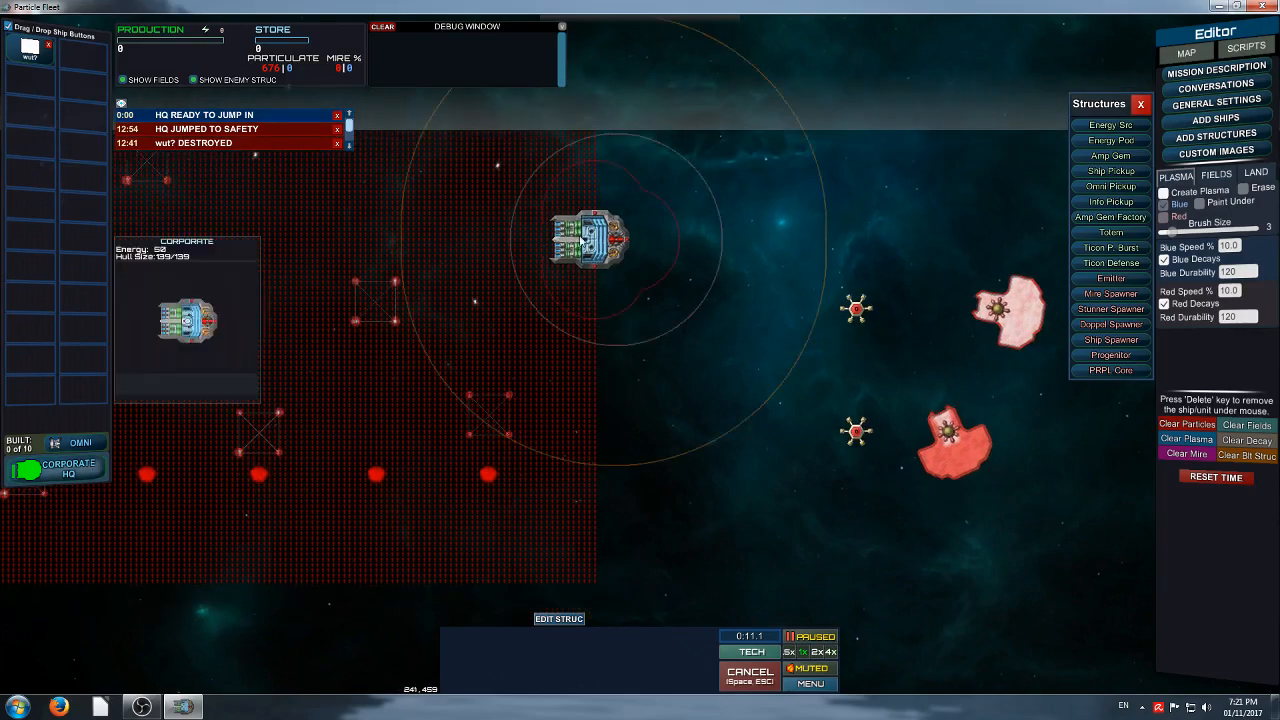
left_click_drag(600, 247, 515, 250)
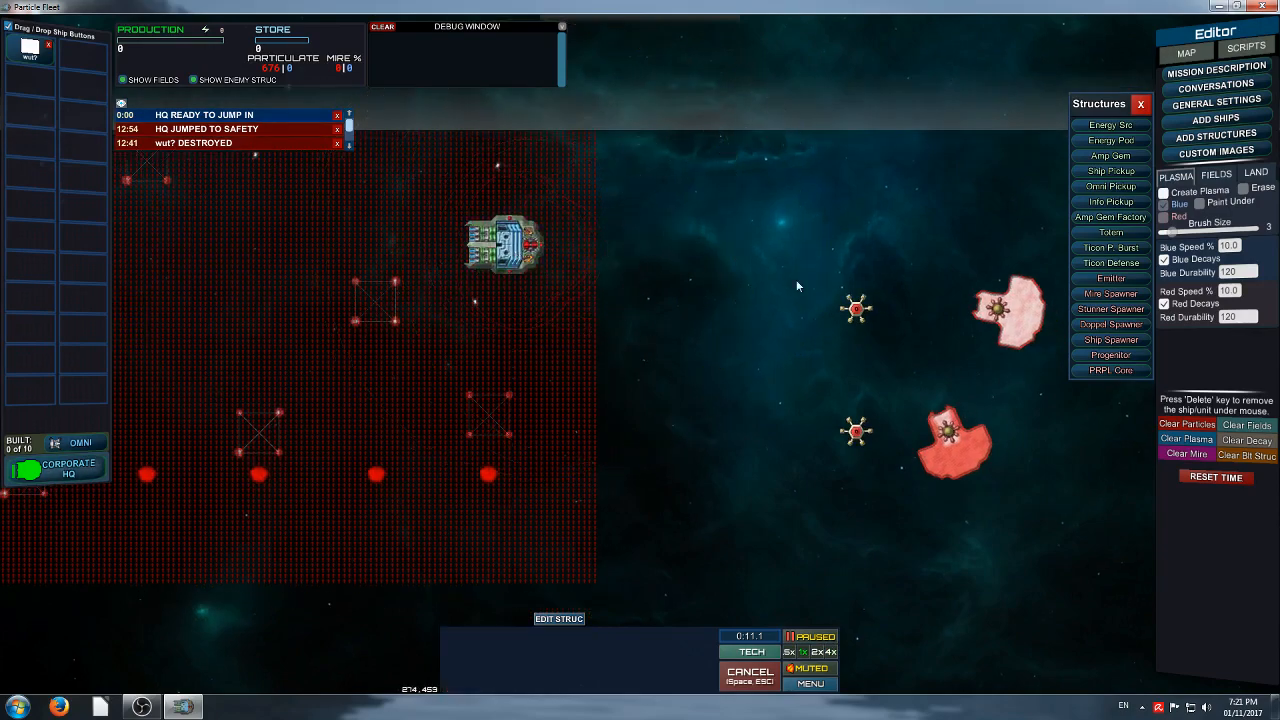
scroll(500, 424, "up", 3)
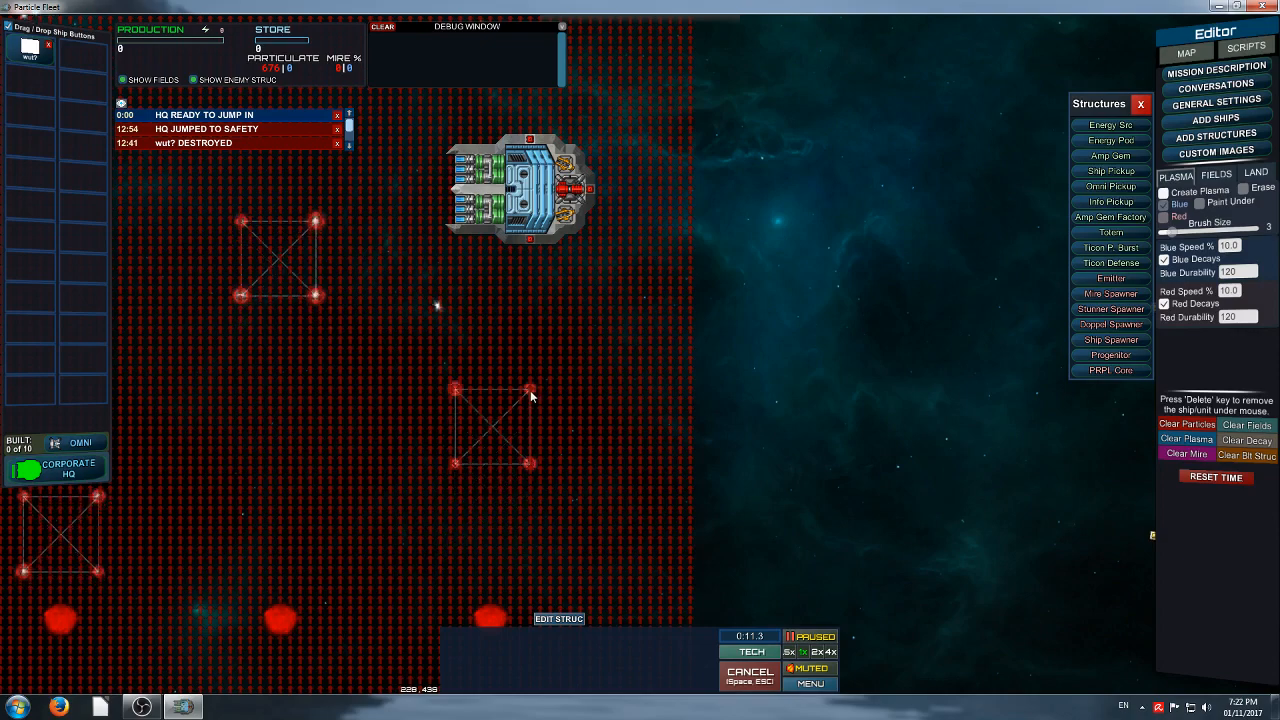
key("n")
key("n")
key("n")
key("n")
key("n")
key("n")
key("n")
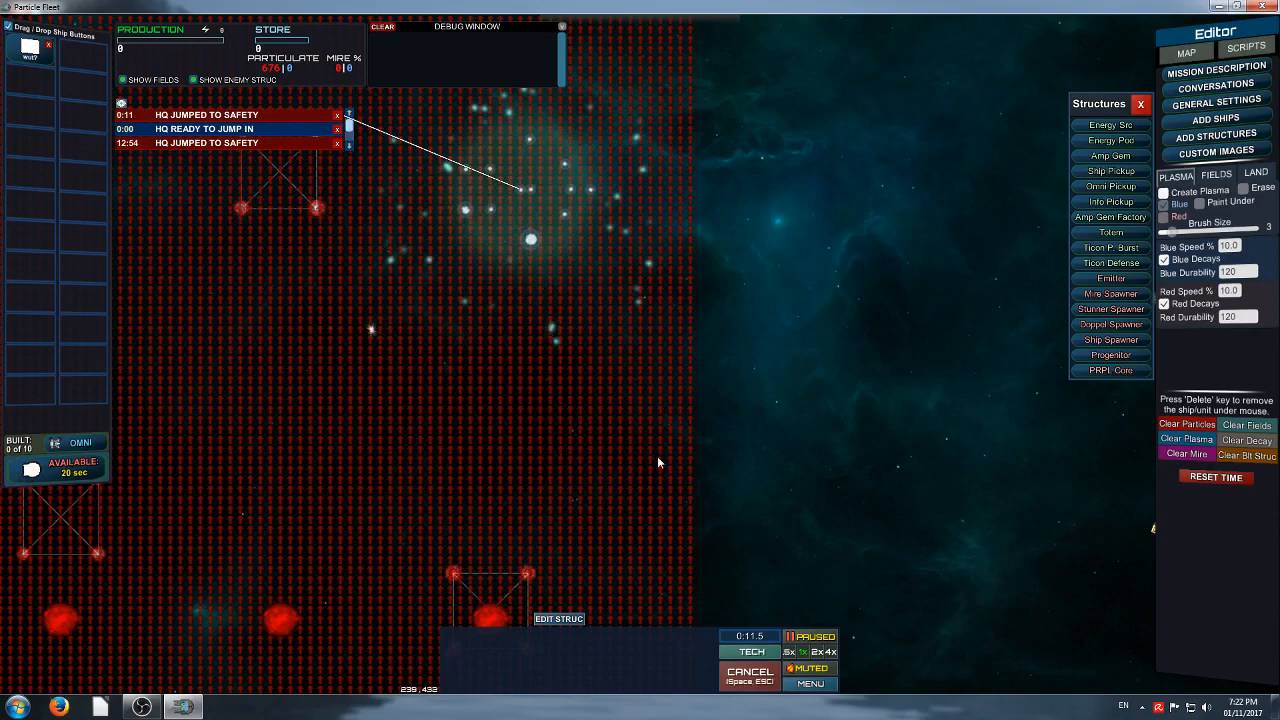
Clear all particles and run the simulation briefly at the two Doppel Spawners before pausing it
scroll(826, 612, "down", 3)
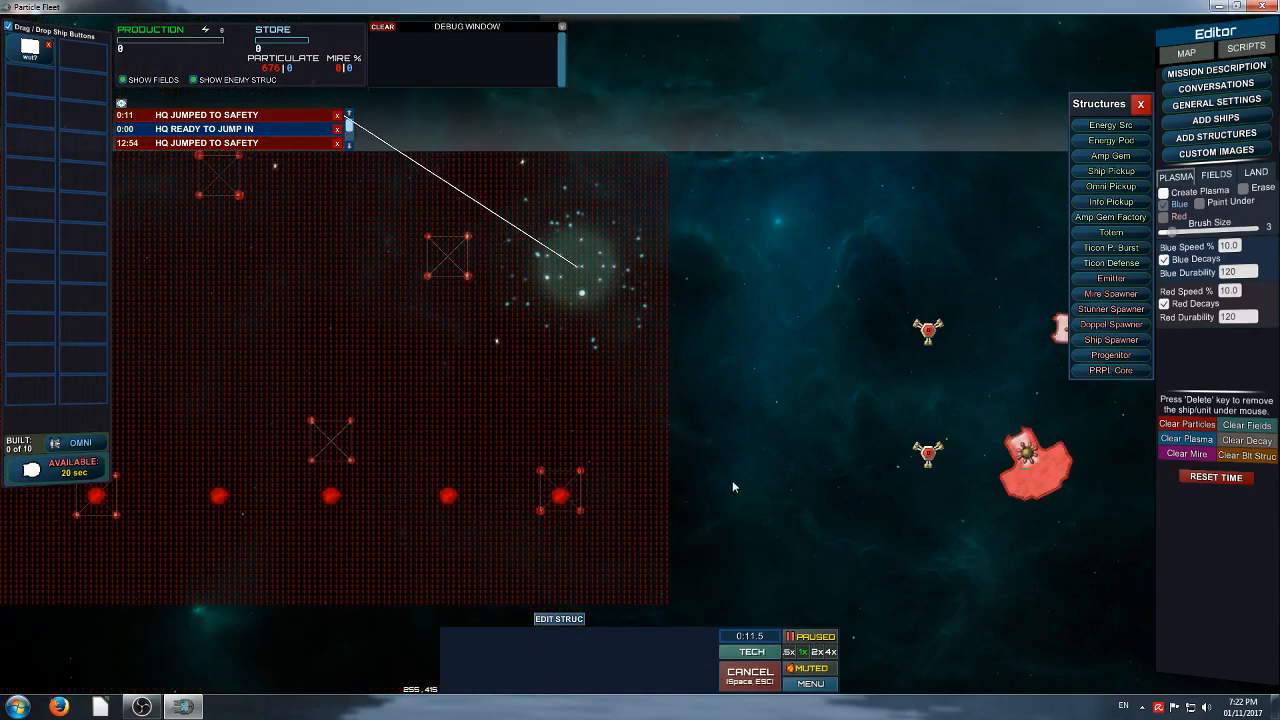
right_click_drag(849, 504, 714, 509)
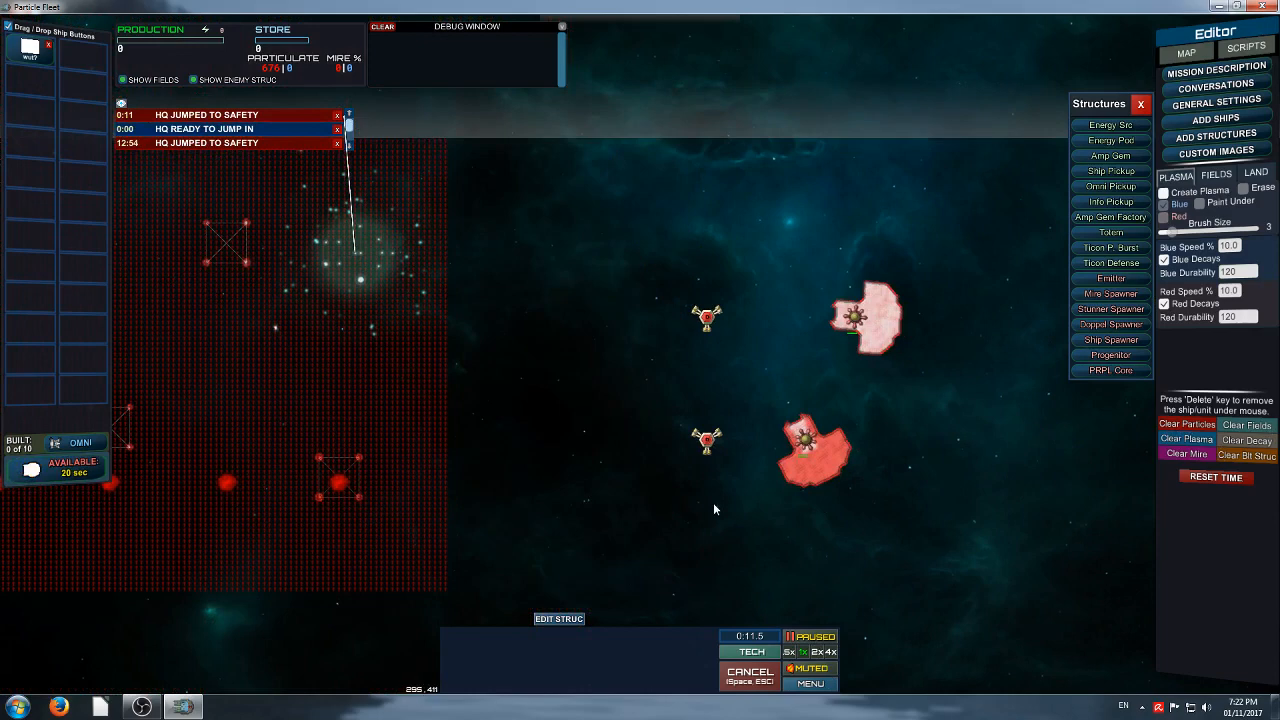
left_click(1197, 428)
key("space")
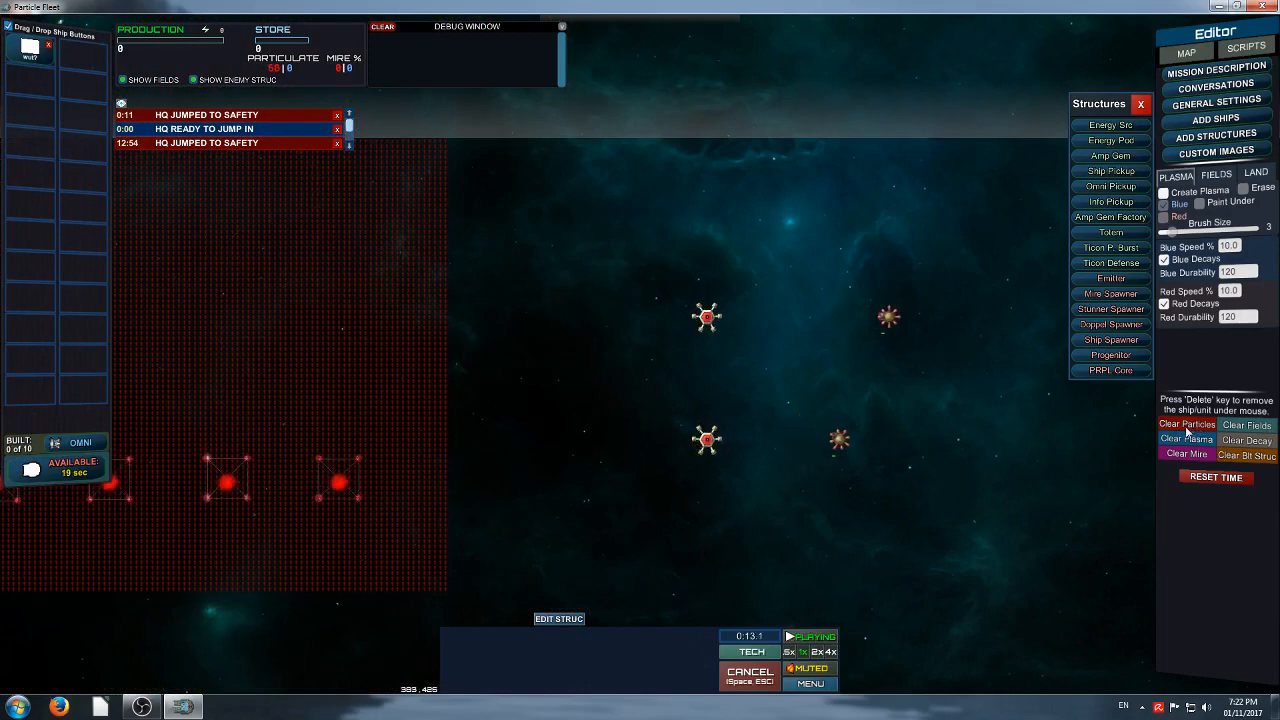
right_click_drag(918, 401, 731, 469)
key("space")
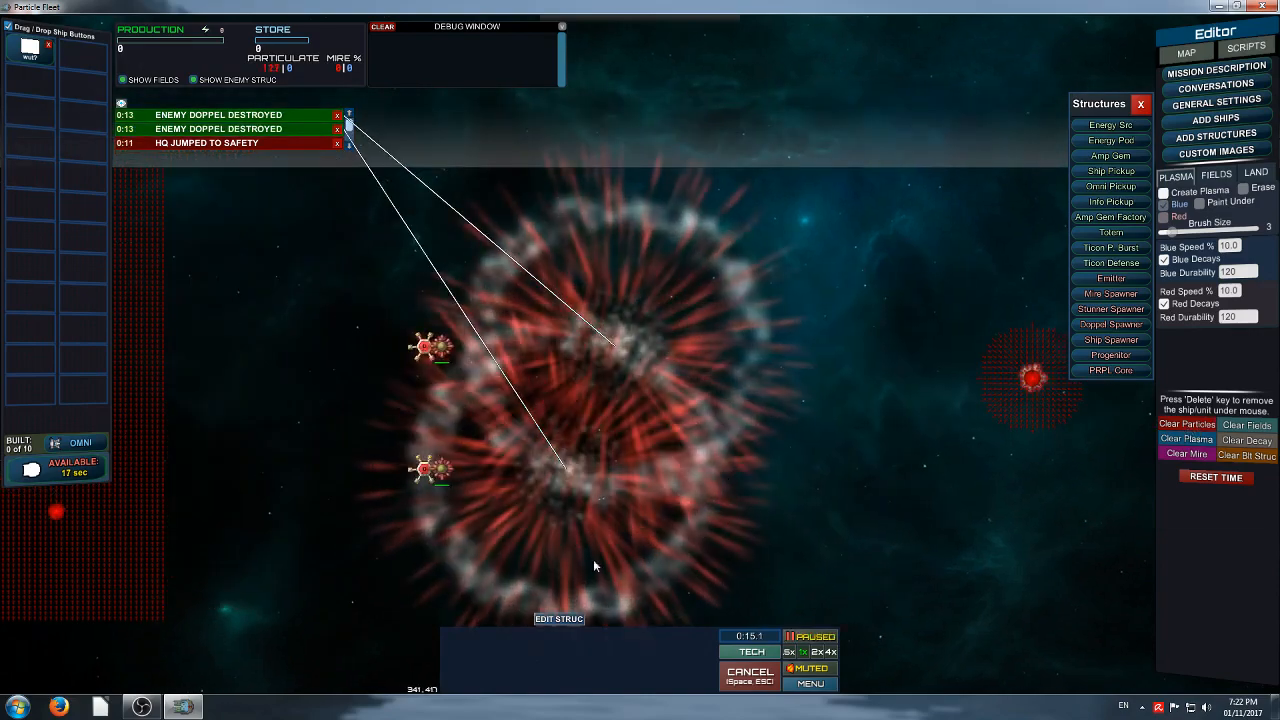
Compare the settings of the upper and lower Doppel Spawners, and resume the simulation at 4x speed
left_click(423, 348)
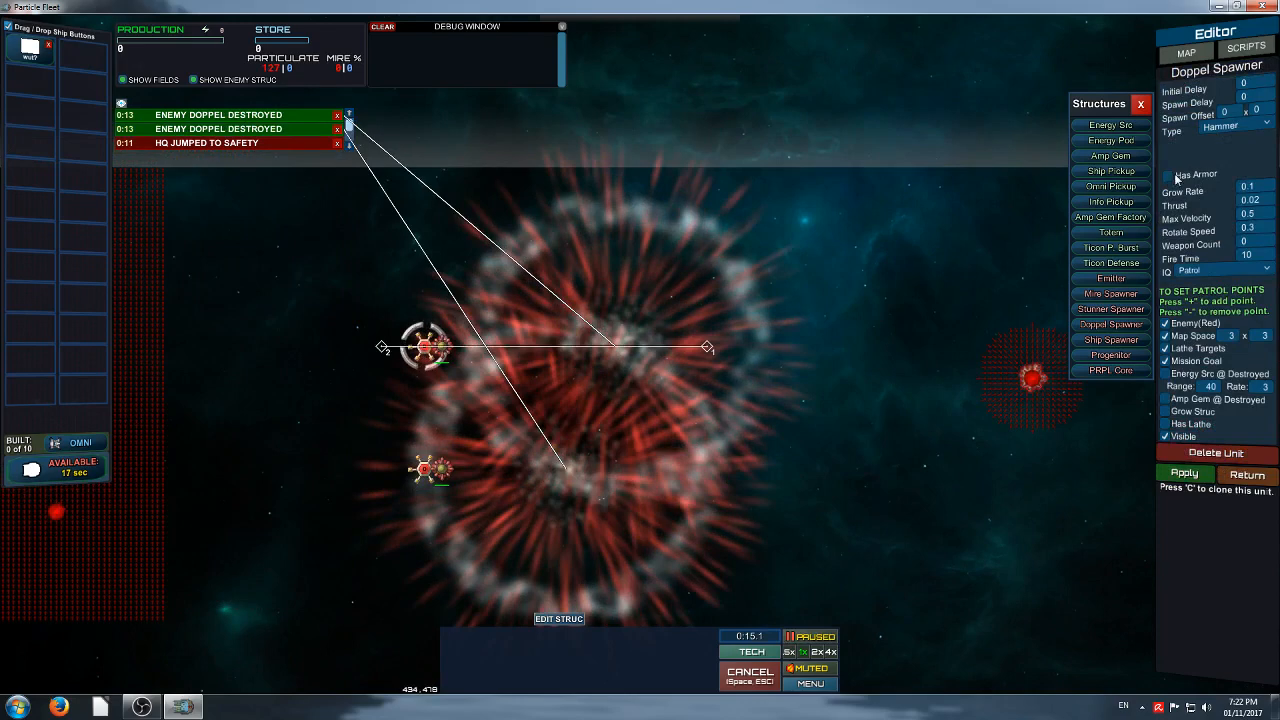
left_click(424, 472)
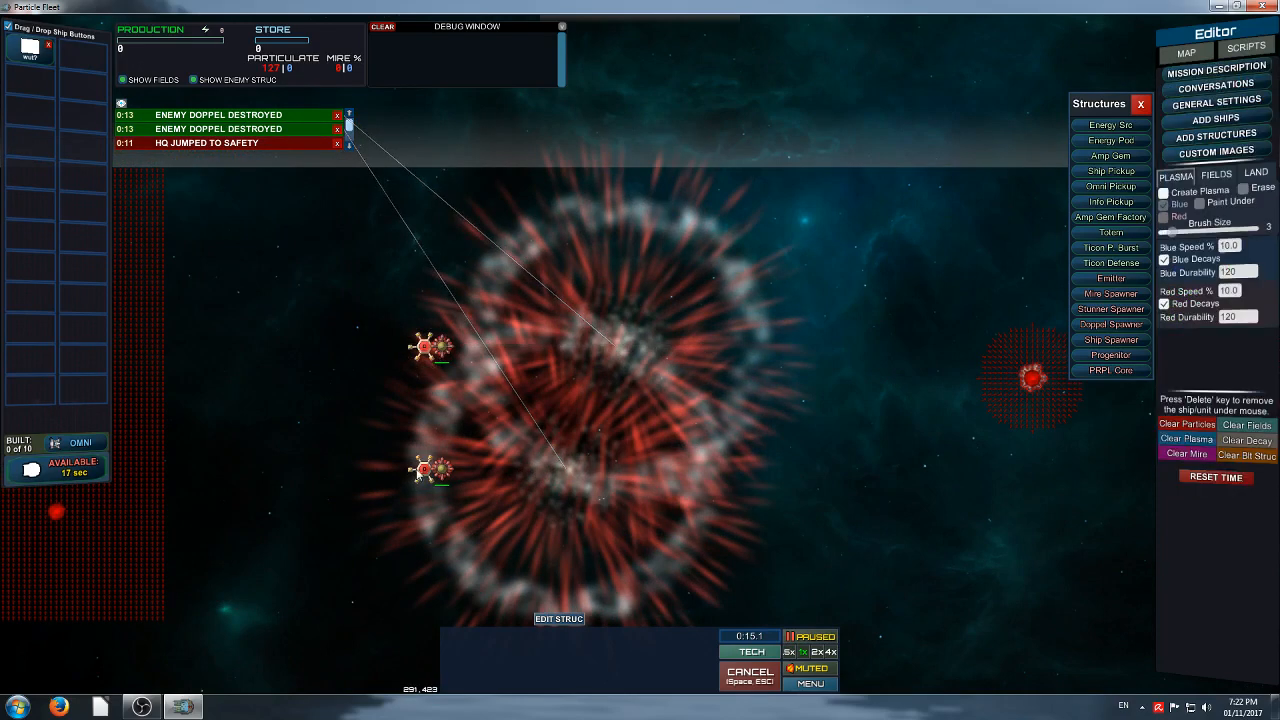
left_click(424, 470)
left_click(763, 441)
key("p")
key("Page_Up")
key("Page_Up")
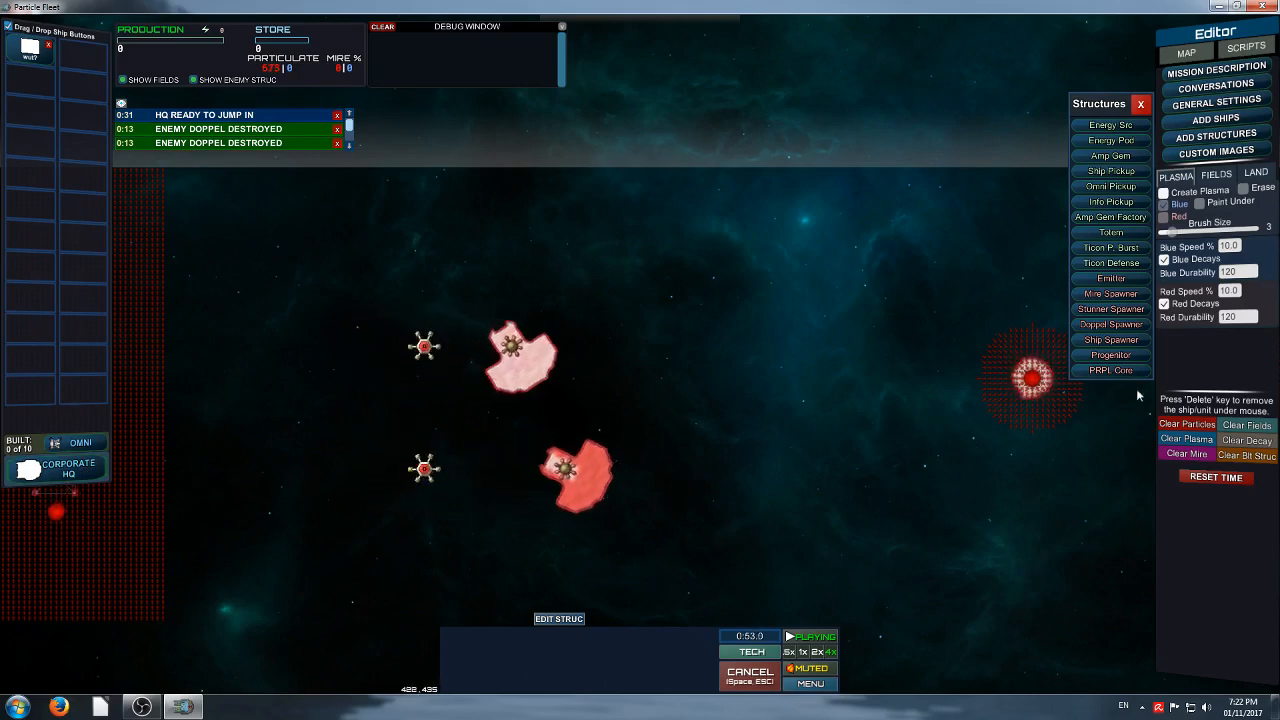
Place a wut? ship across both doppels' patrol paths, and repeat the placement to test it against them again
mouse_move(36, 44)
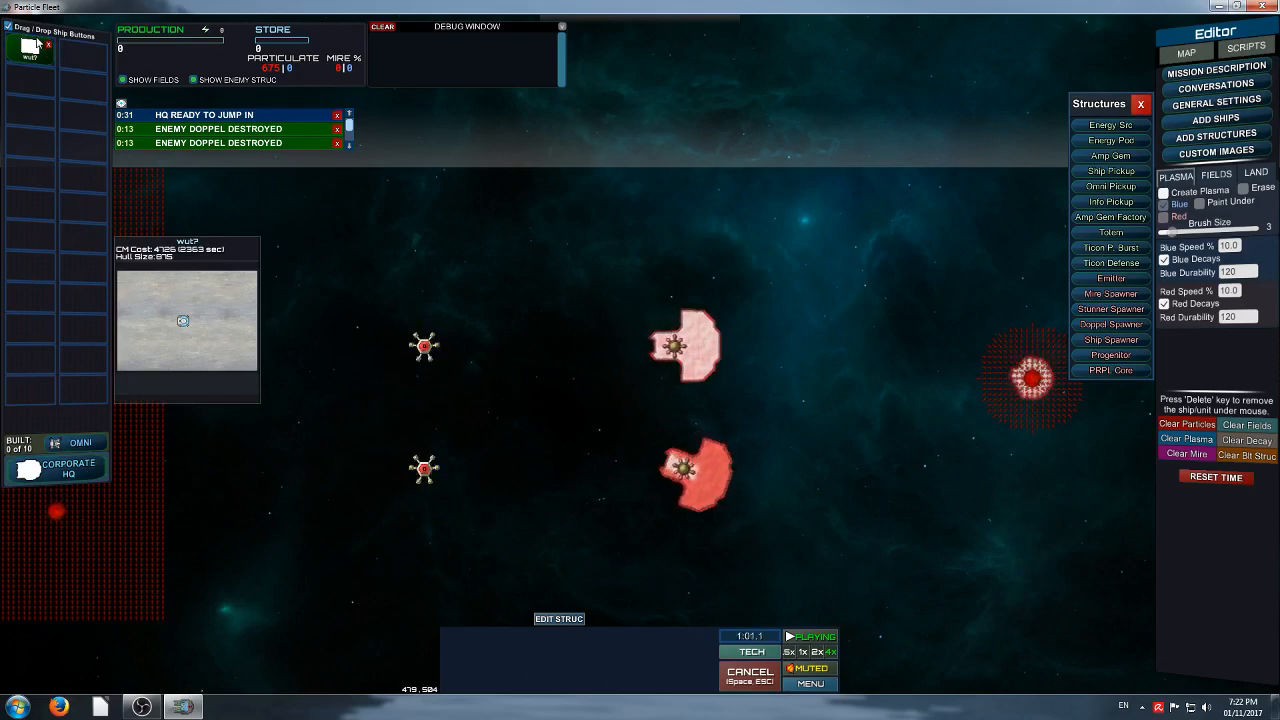
left_click_drag(36, 44, 681, 405)
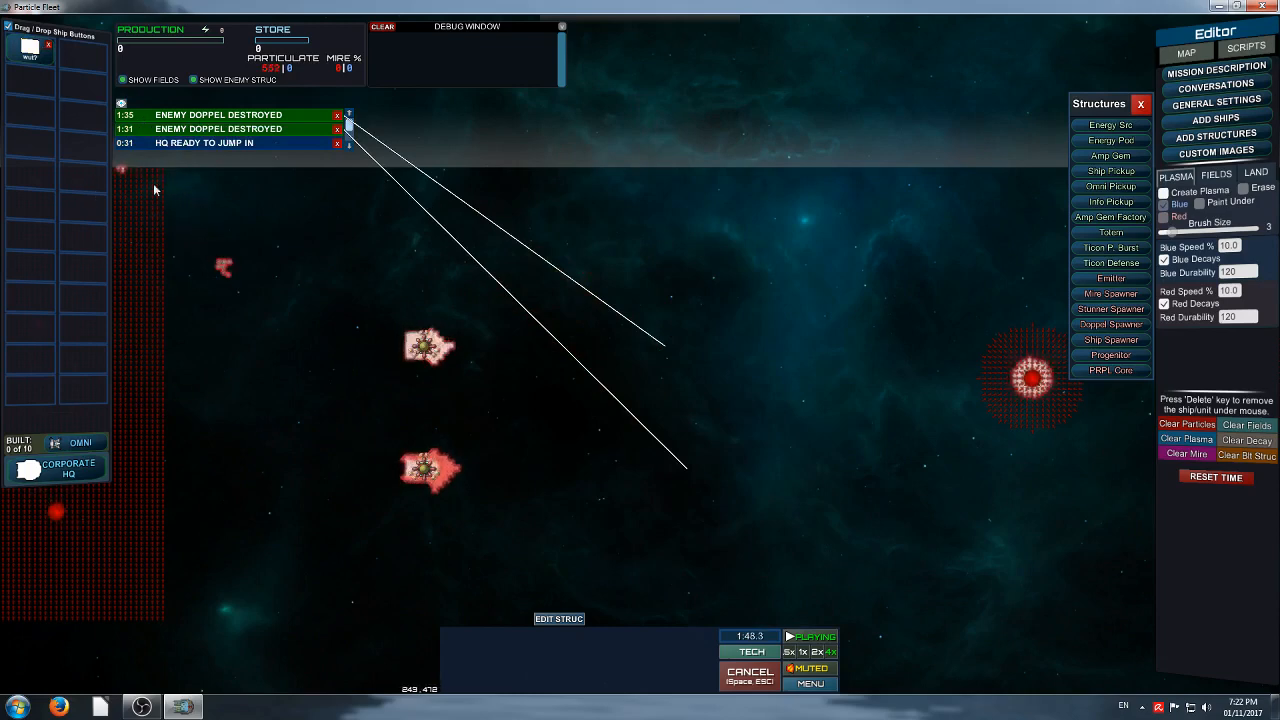
left_click_drag(30, 47, 669, 410)
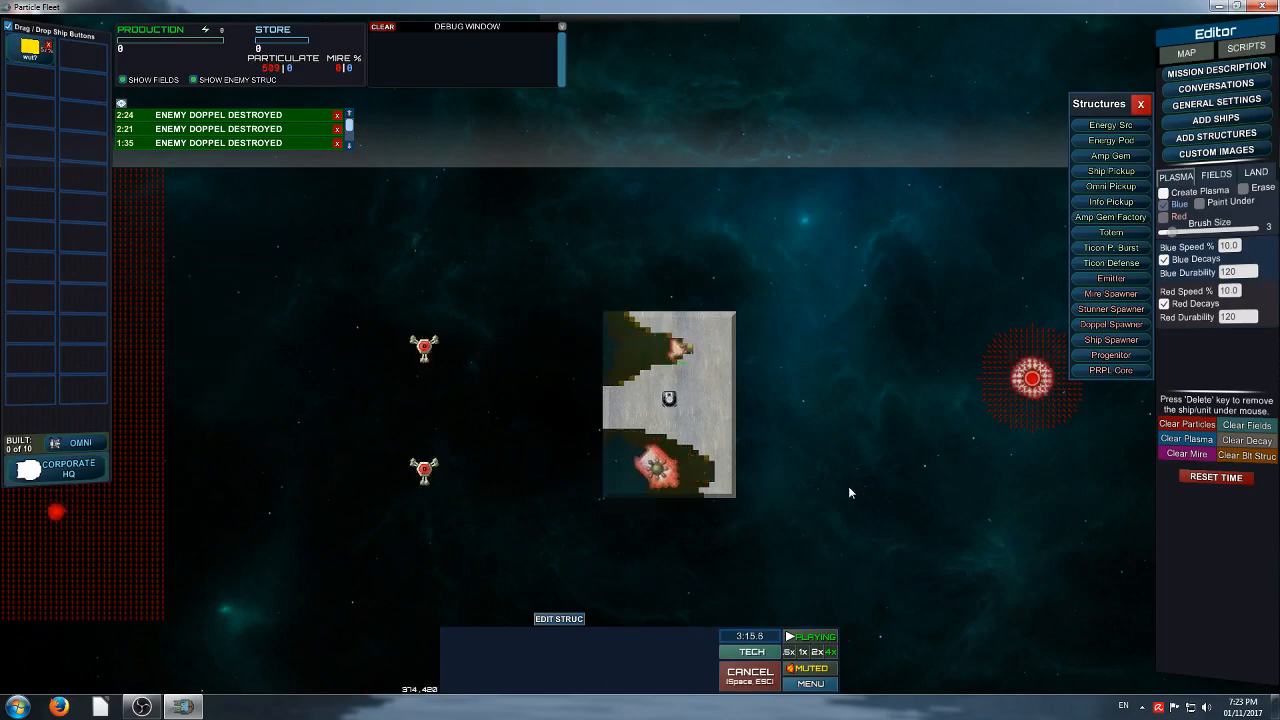
Examine the damaged wut? ship, the doppels and the surrounding emitters across the map, pausing the simulation
scroll(775, 475, "down", 2)
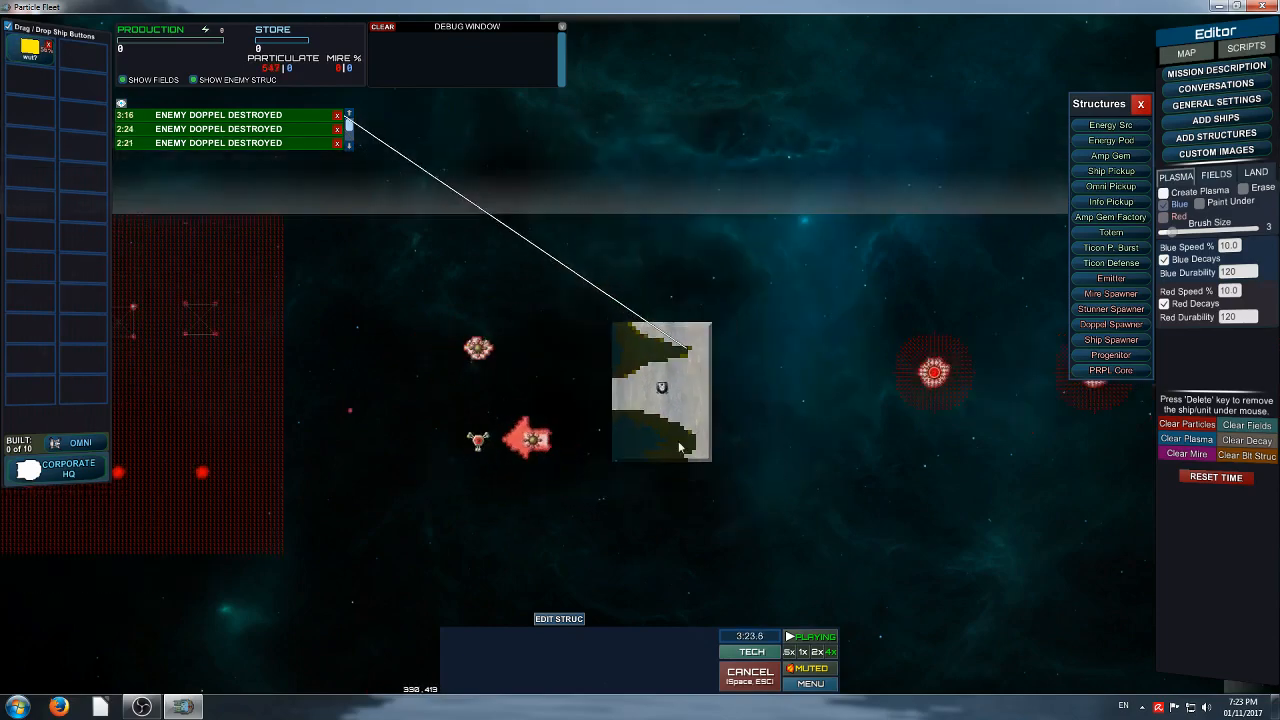
scroll(722, 398, "down", 2)
right_click_drag(734, 388, 798, 480)
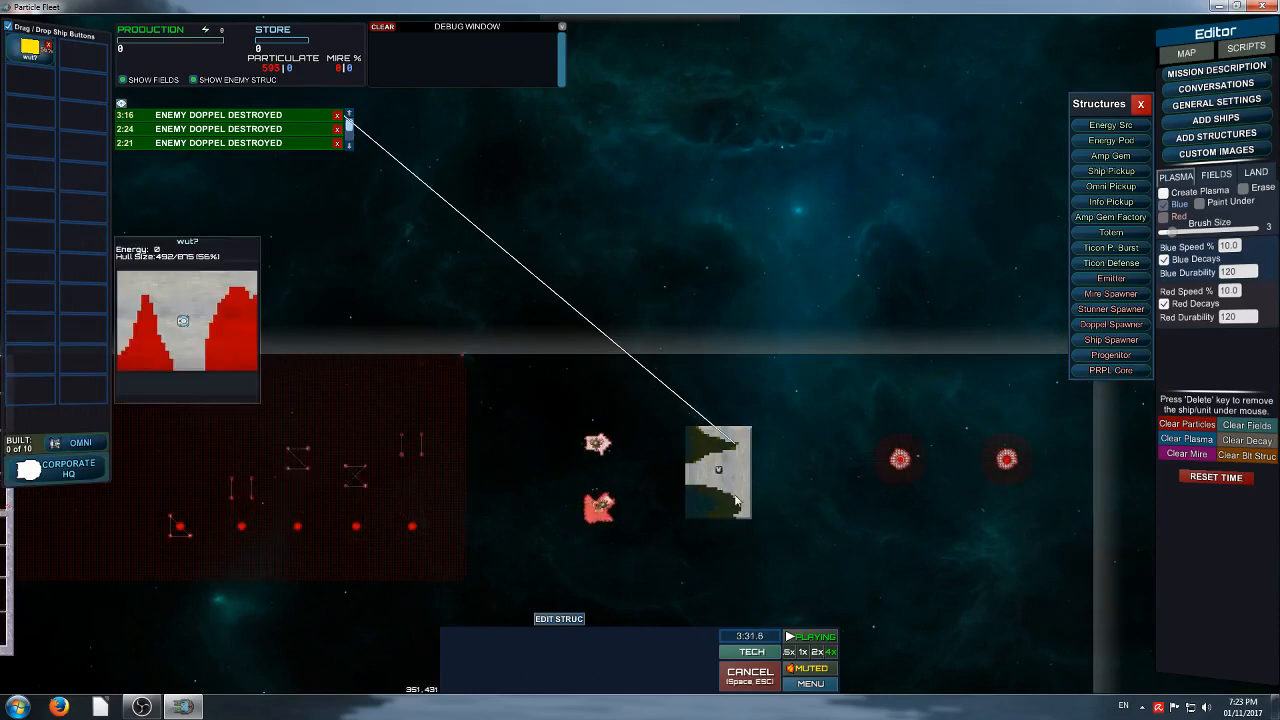
right_click_drag(501, 445, 715, 297)
left_click(812, 637)
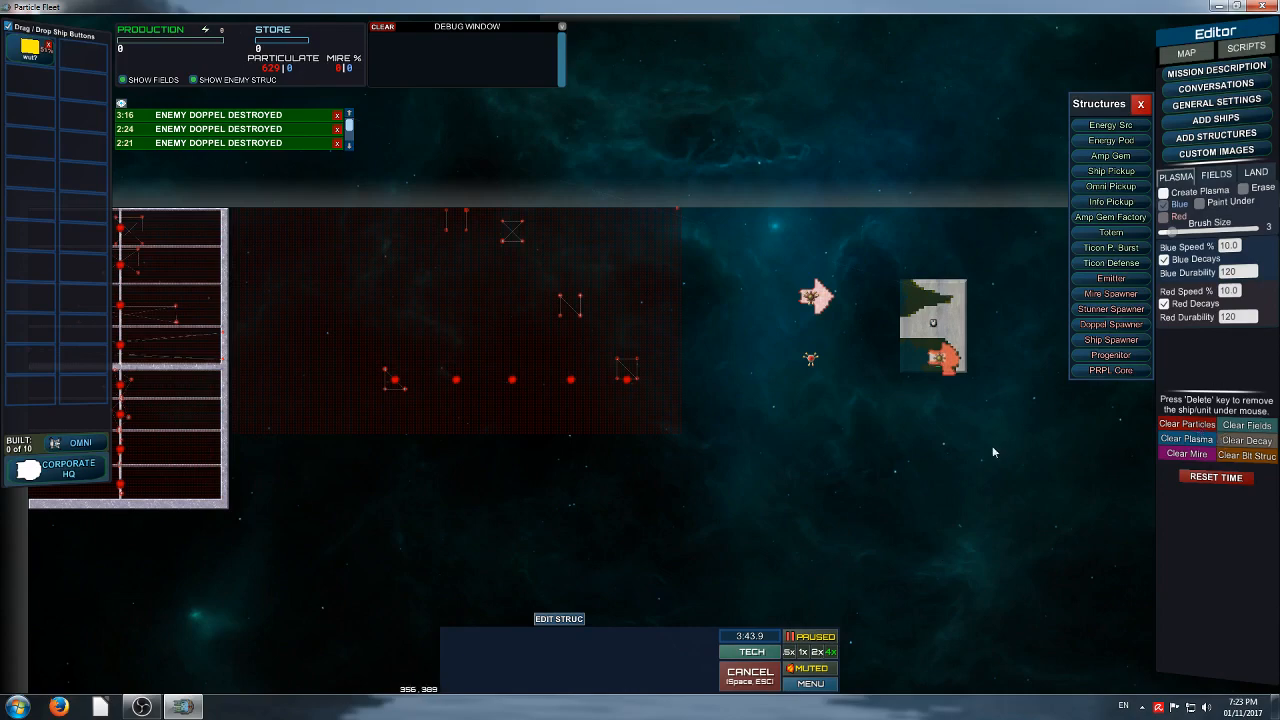
right_click_drag(993, 452, 978, 530)
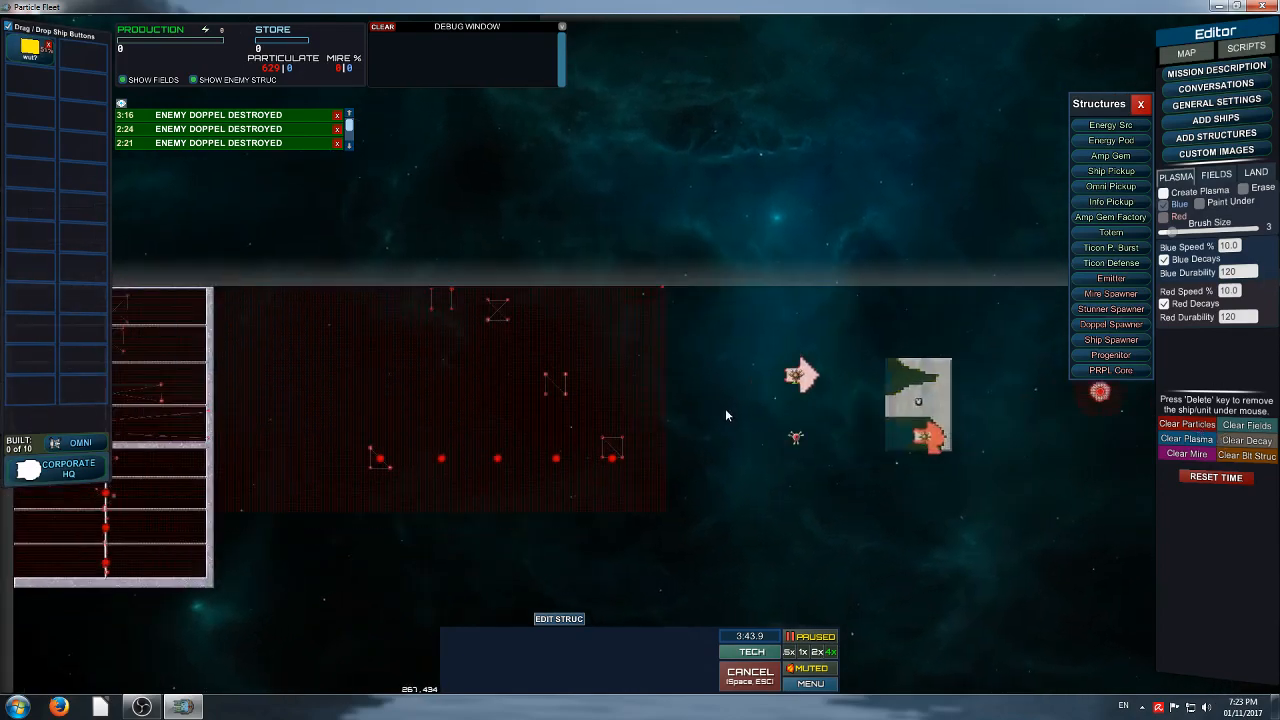
right_click_drag(727, 415, 918, 405)
right_click_drag(1225, 376, 948, 381)
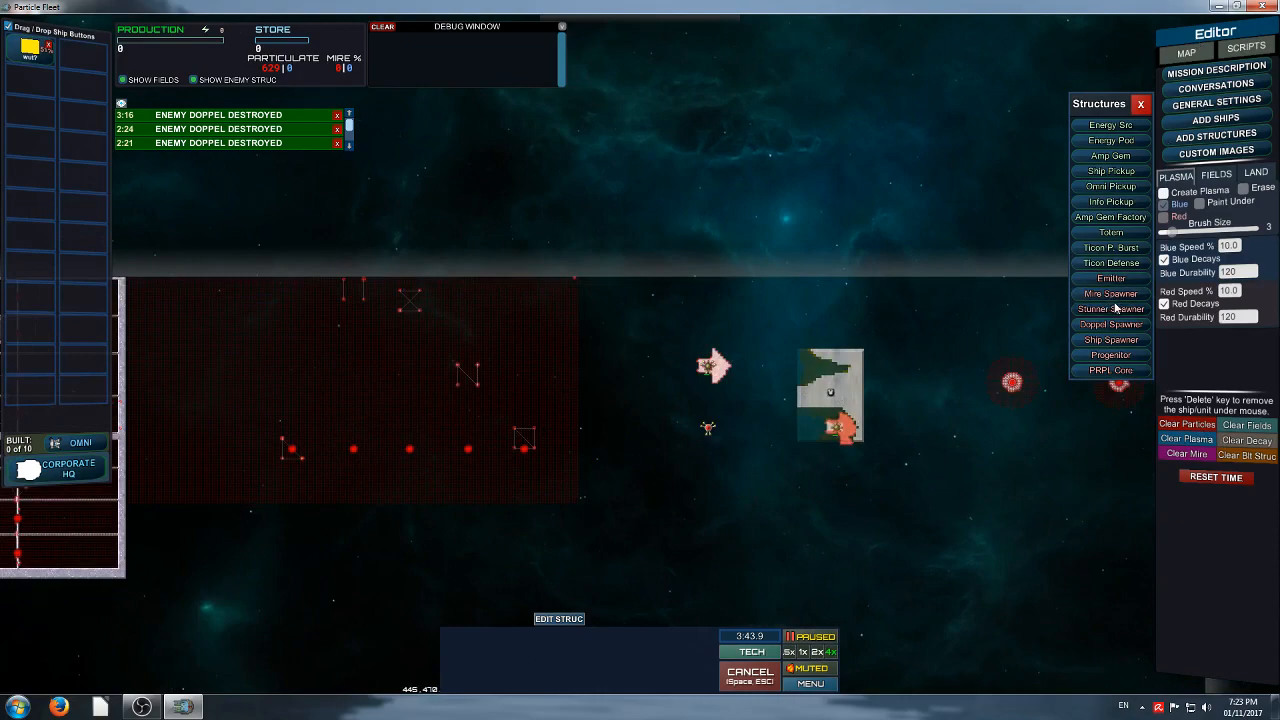
right_click_drag(1038, 395, 875, 394)
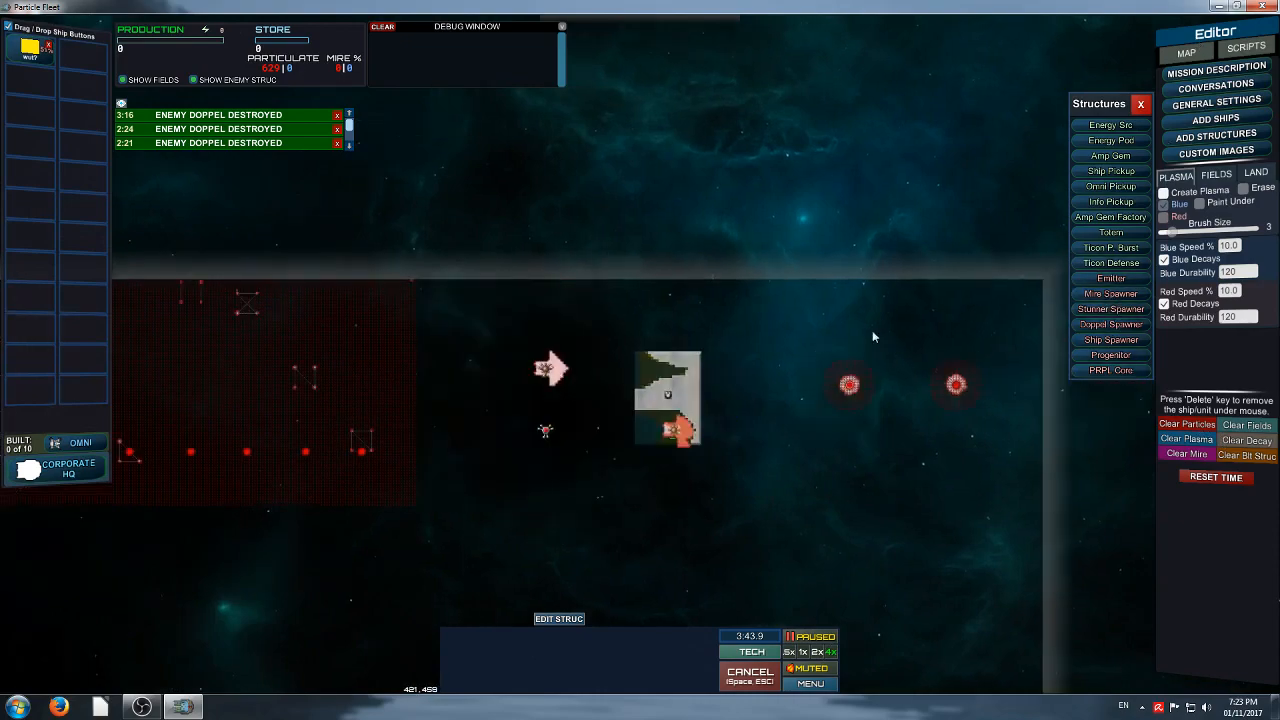
Examine the armor, growth and patrol settings of the lower Doppel Spawner
scroll(703, 418, "up", 4)
right_click_drag(498, 441, 842, 387)
left_click(543, 392)
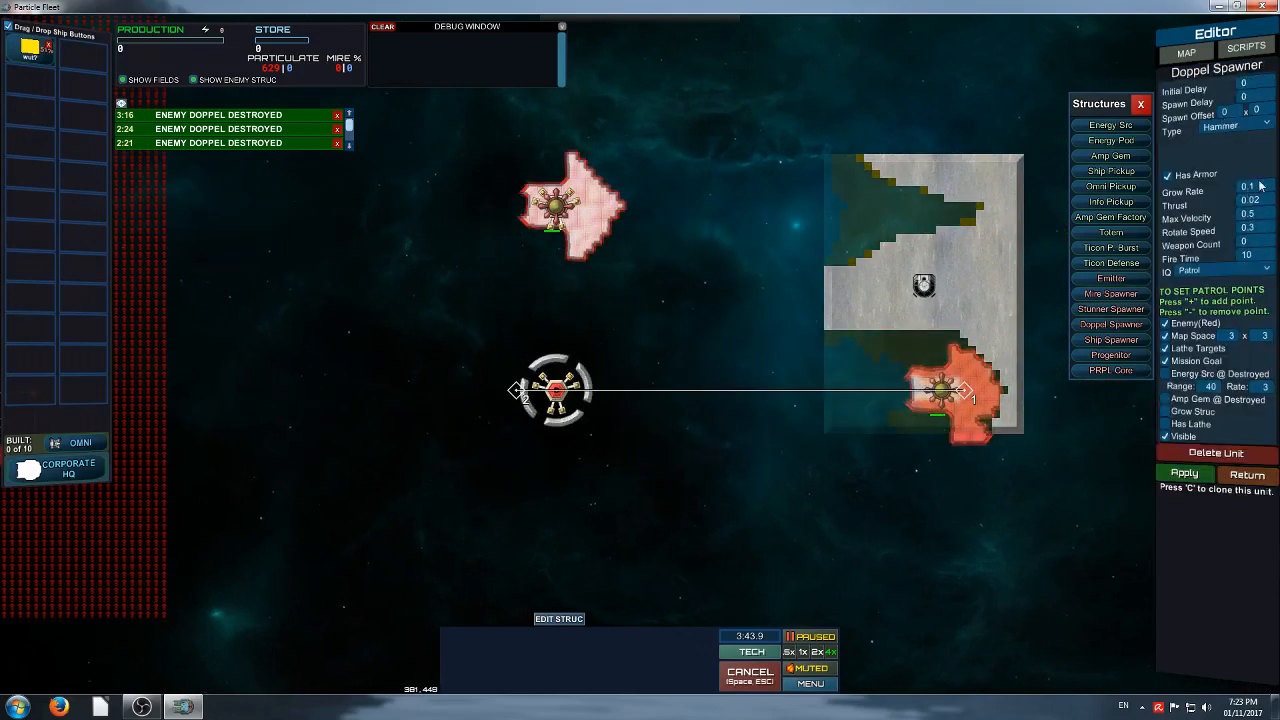
Delete the wut? ship and the upper Doppel Spawner, and leave the remaining spawner's settings
right_click_drag(979, 243, 787, 291)
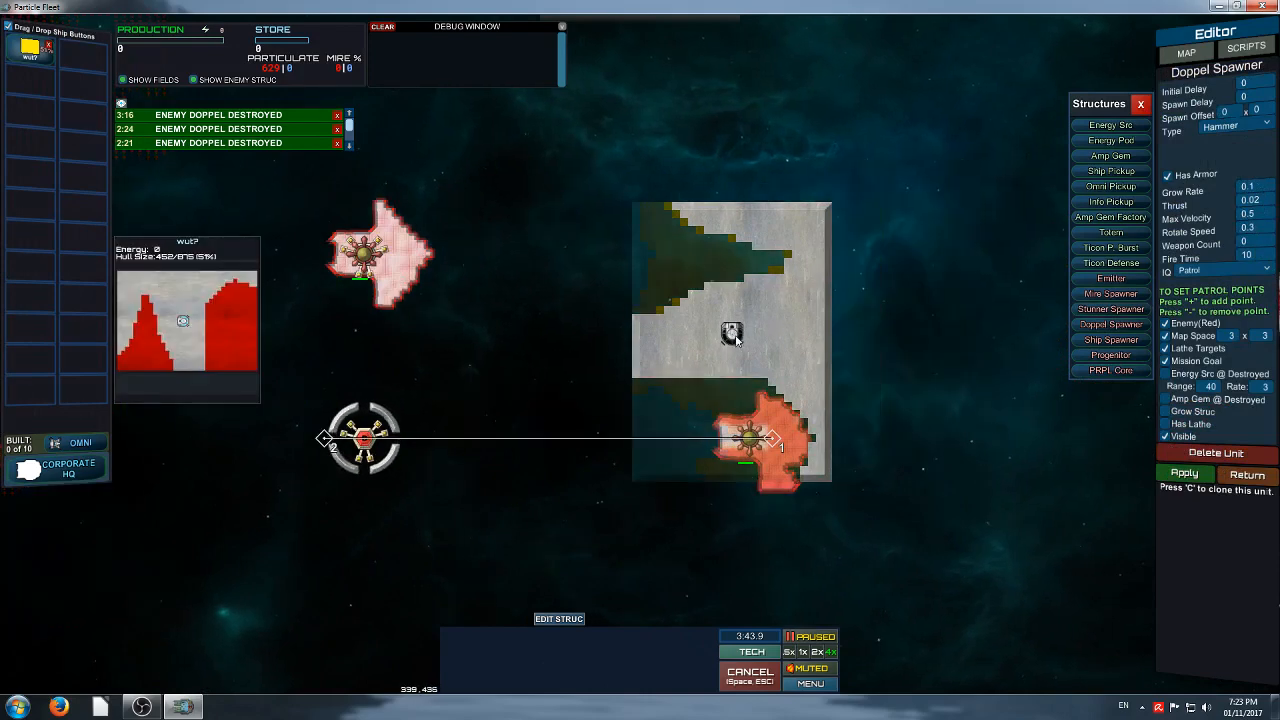
key("Delete")
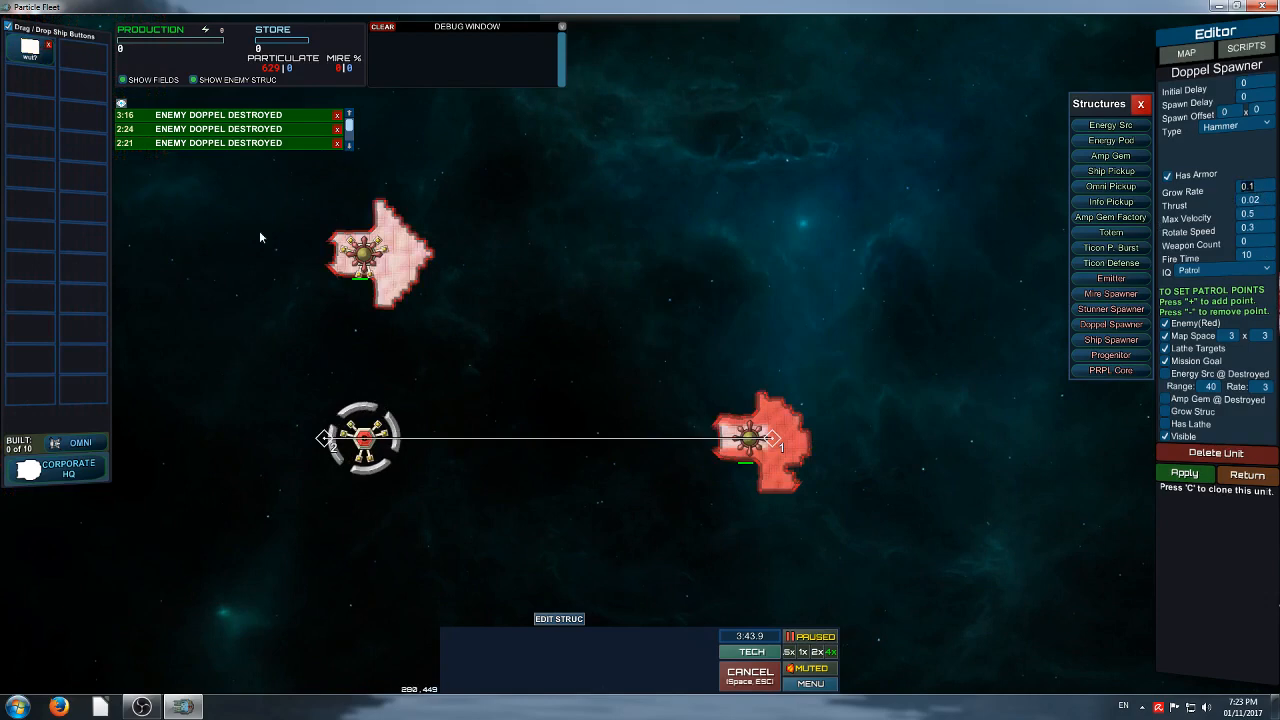
key("Delete")
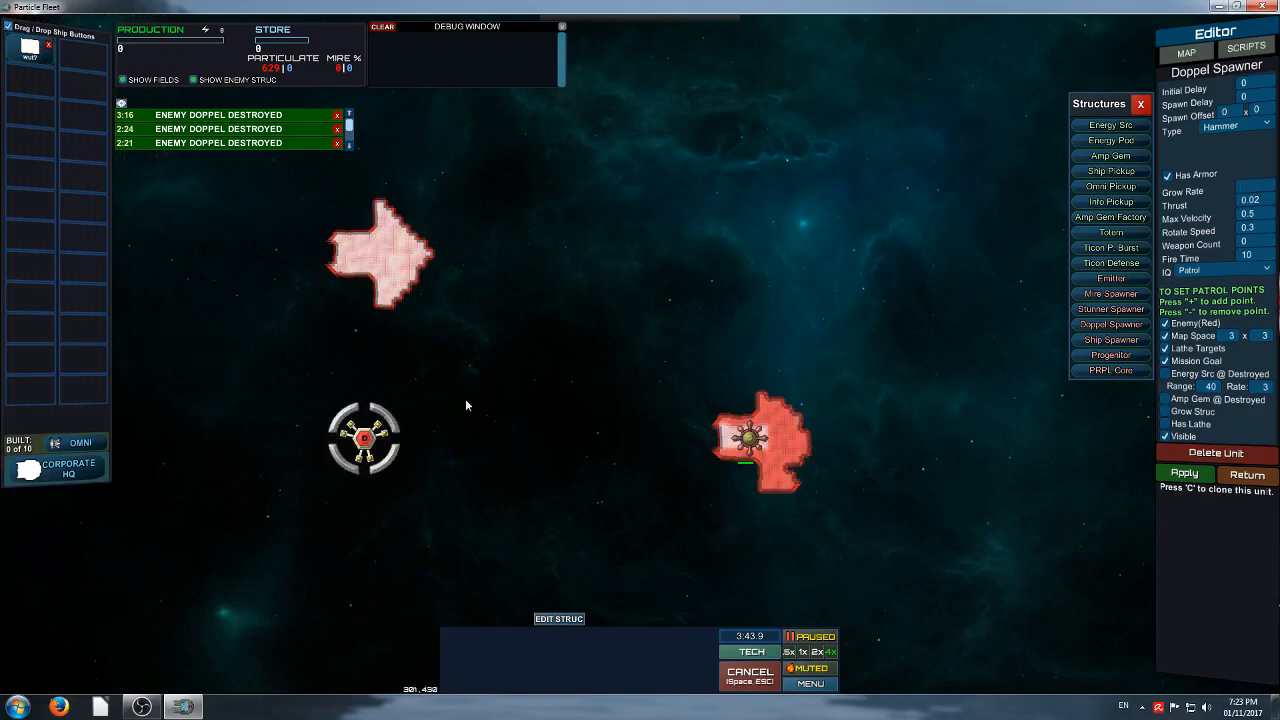
left_click(1239, 477)
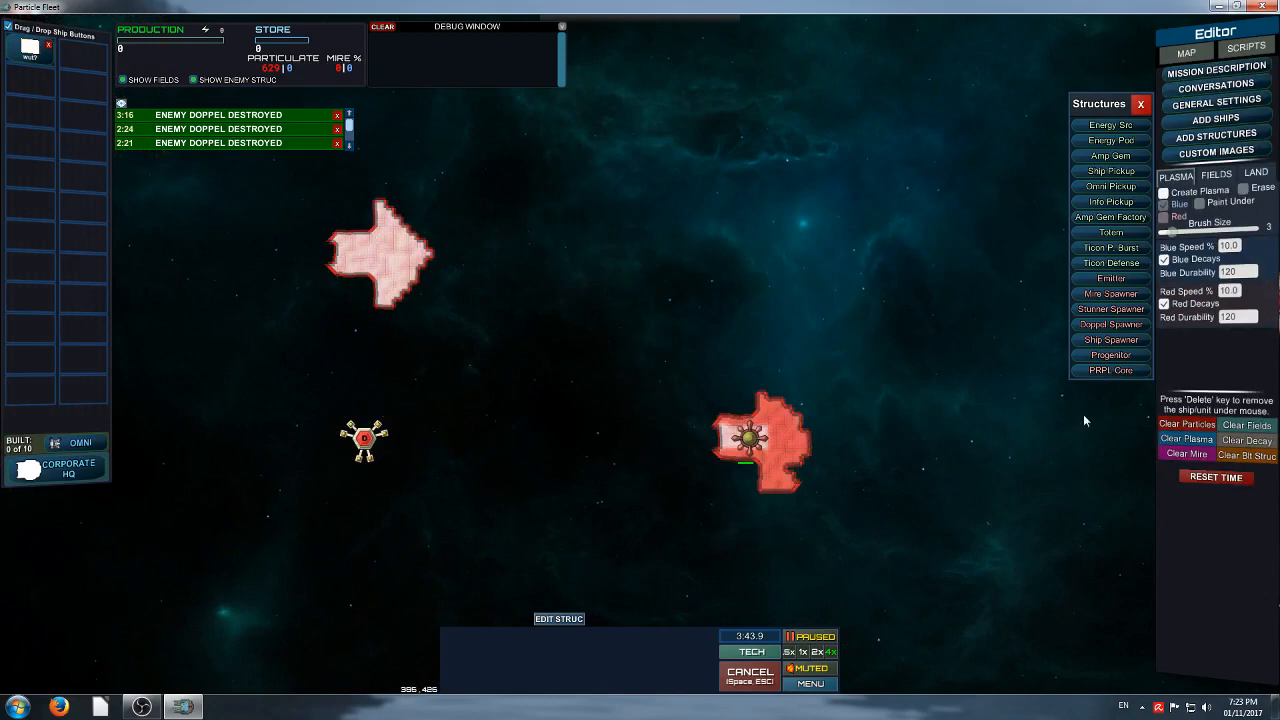
Clear the particles and run the simulation briefly to observe the remaining Doppel Spawner
key("space")
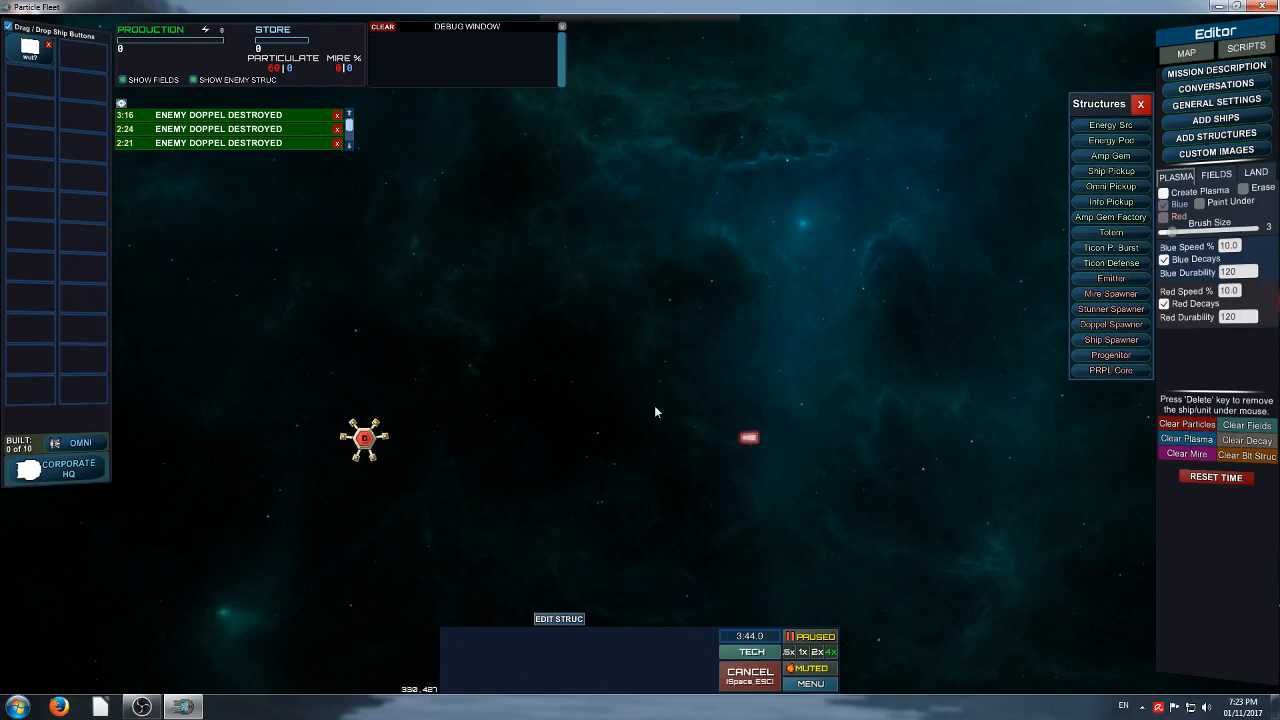
left_click(368, 446)
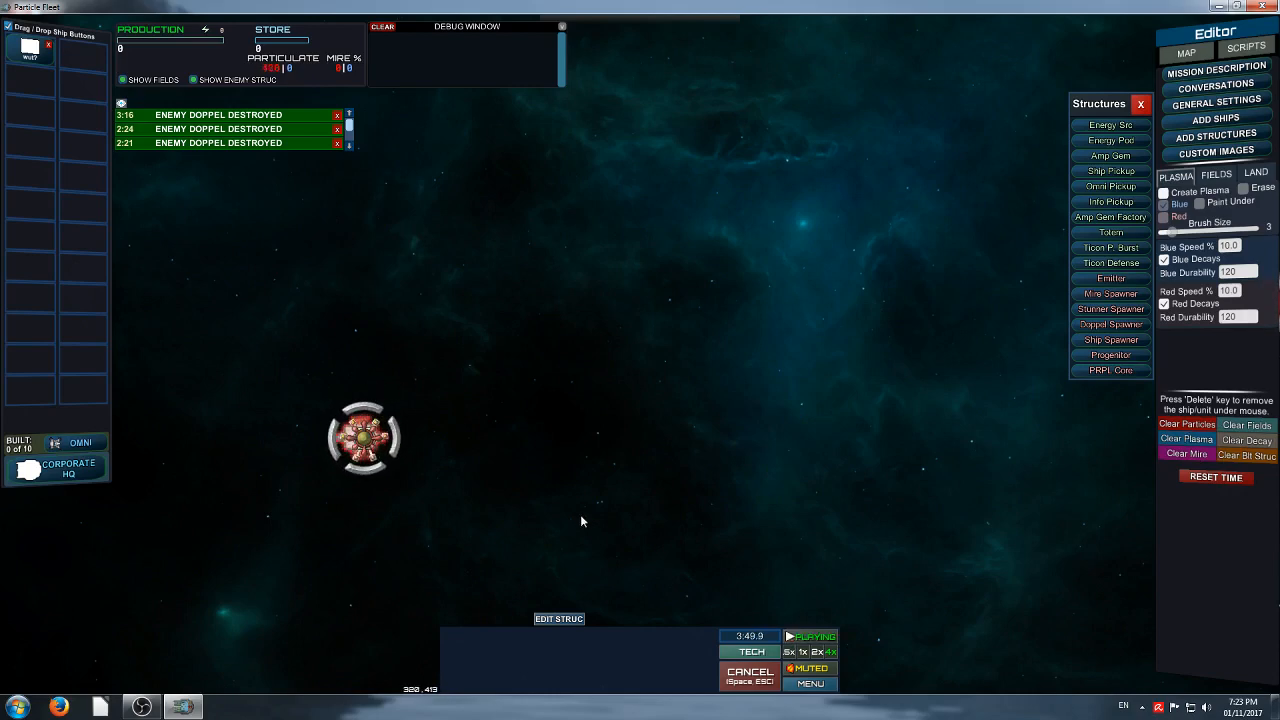
left_click(650, 303)
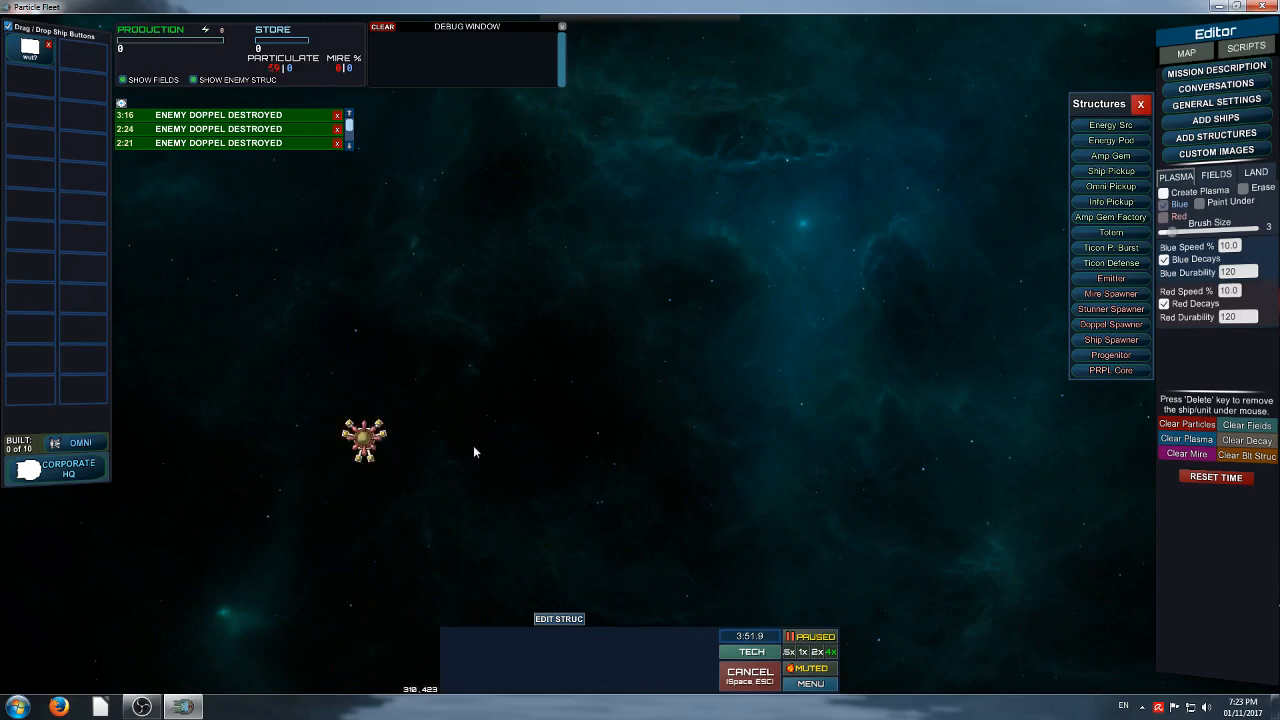
Reposition the Doppel Spawner with its patrol points, and remove the points from its patrol route
left_click_drag(371, 444, 572, 352)
left_click(380, 418)
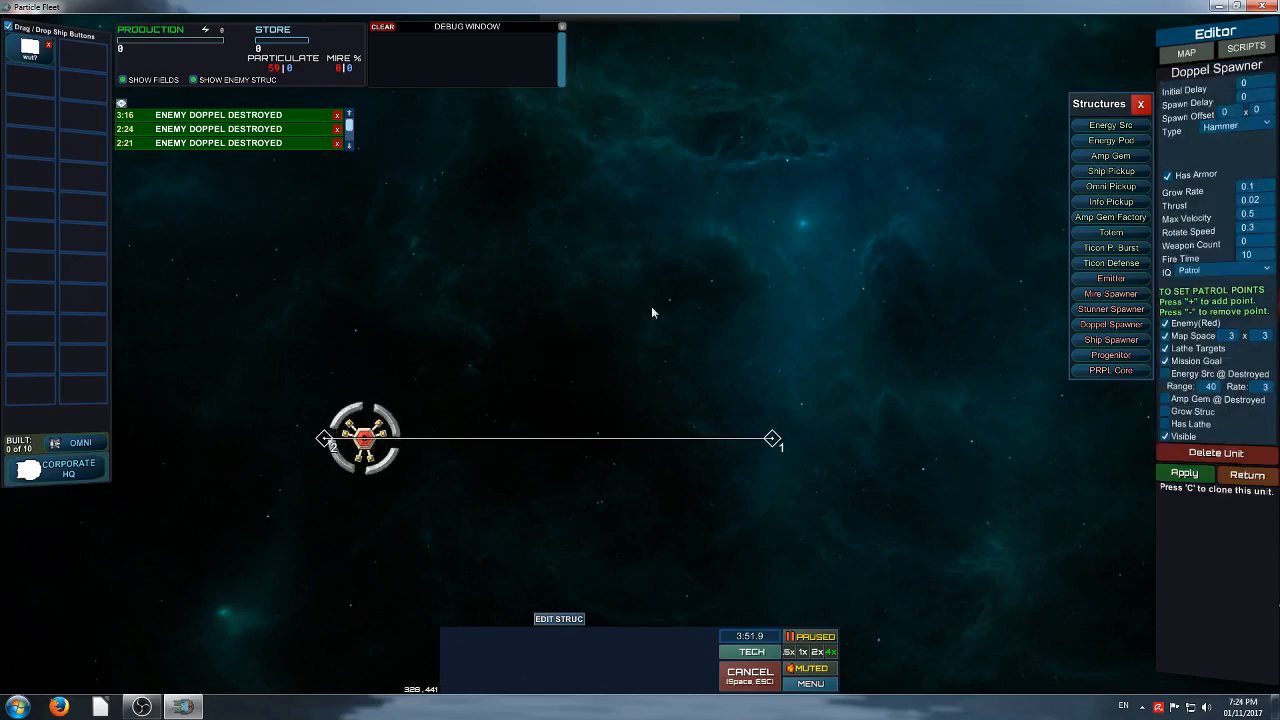
middle_click_drag(524, 332, 584, 436)
left_click_drag(386, 546, 424, 543)
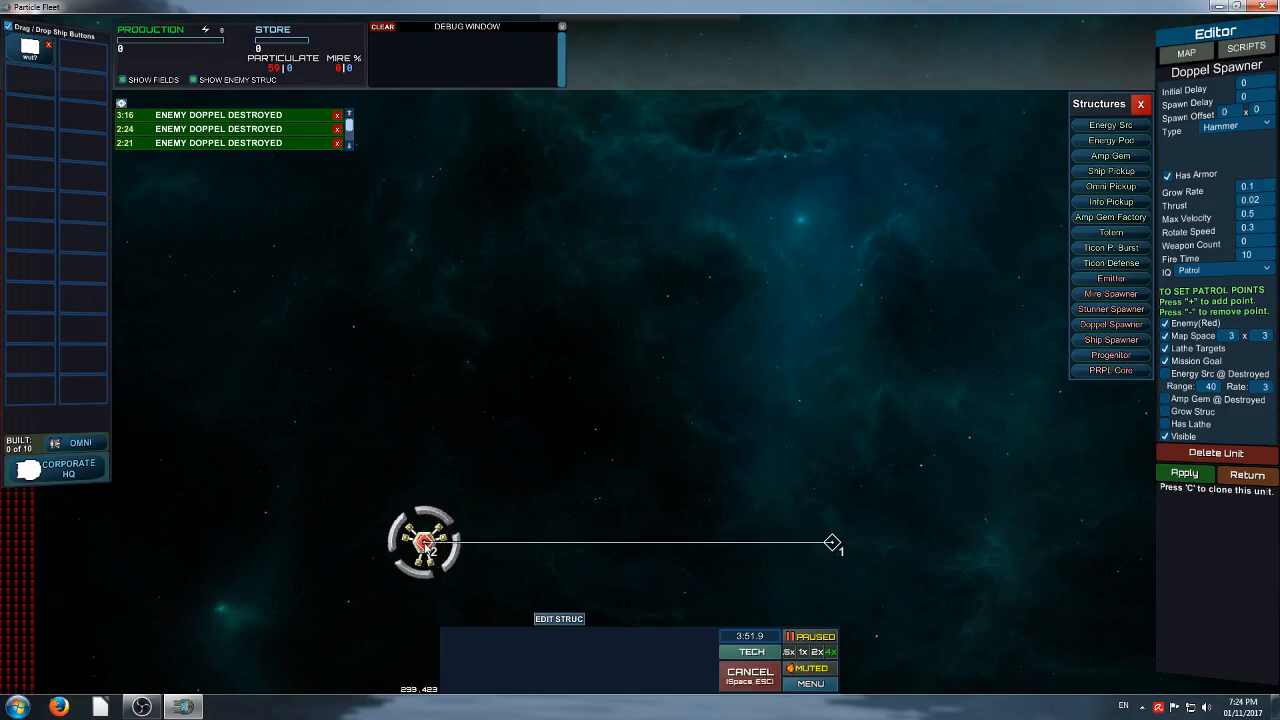
left_click_drag(836, 544, 1040, 550)
left_click_drag(432, 549, 711, 515)
key("minus")
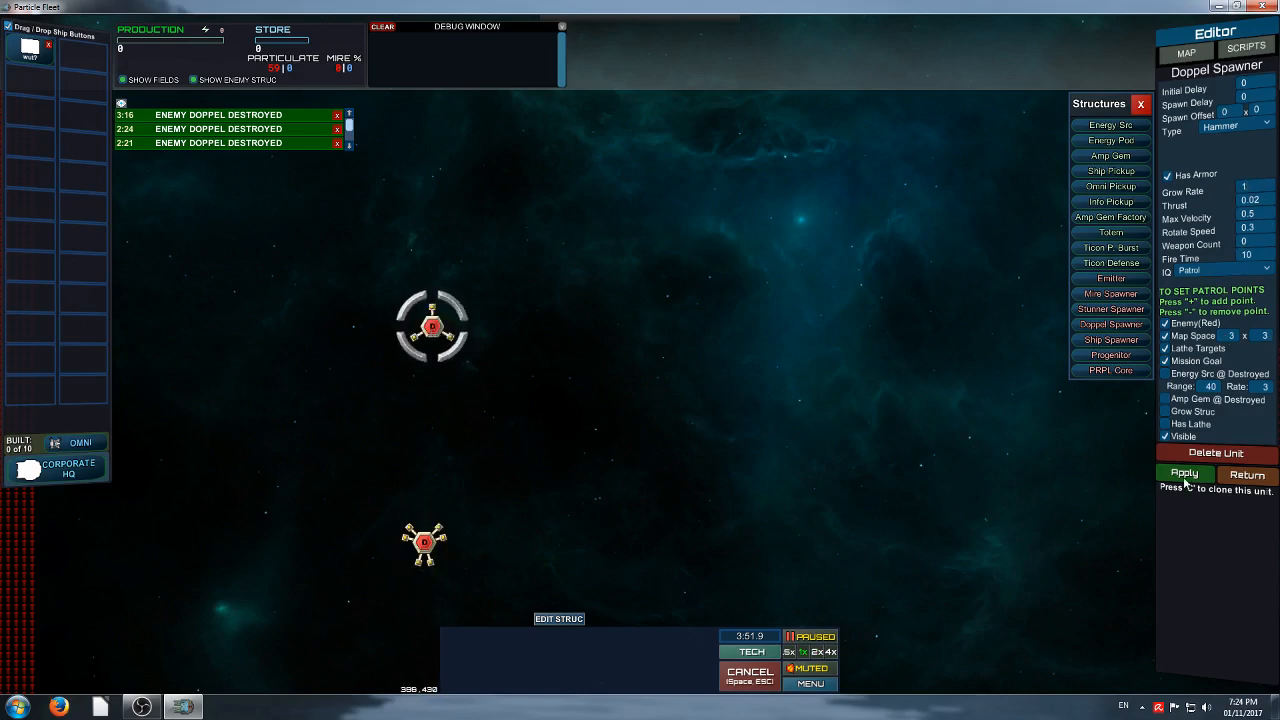
Apply a grow rate of 1 to the upper Doppel Spawner, align it above the other spawner and run the simulation
left_click(913, 451)
left_click_drag(432, 331, 423, 331)
left_click(670, 436)
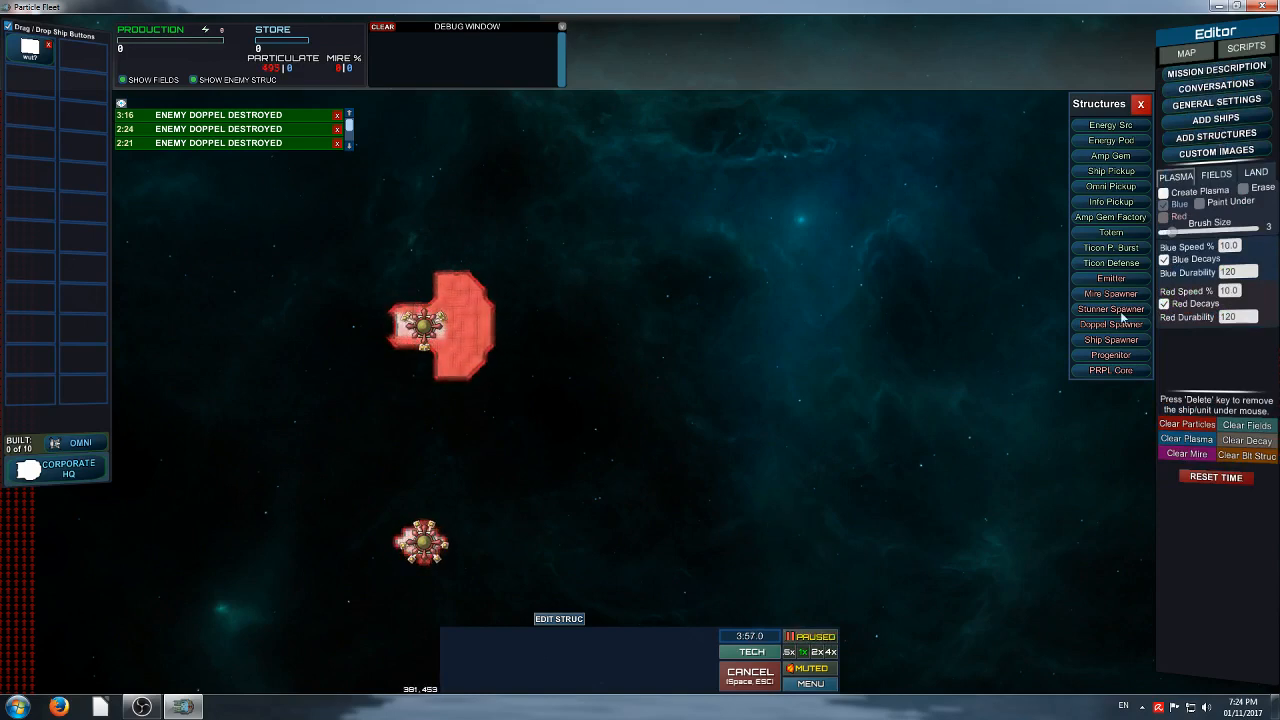
Add two copies of the custom ship Frier to the mission inventory and leave the ship browser
left_click(1217, 118)
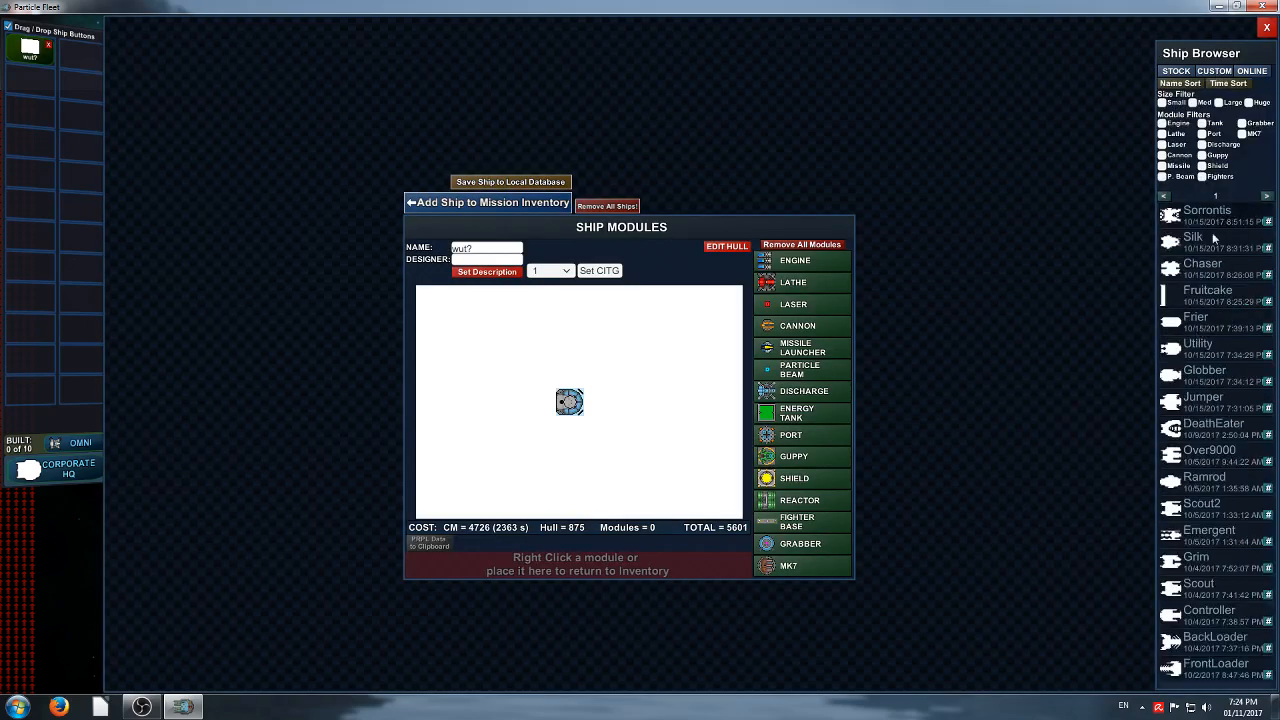
left_click(1190, 240)
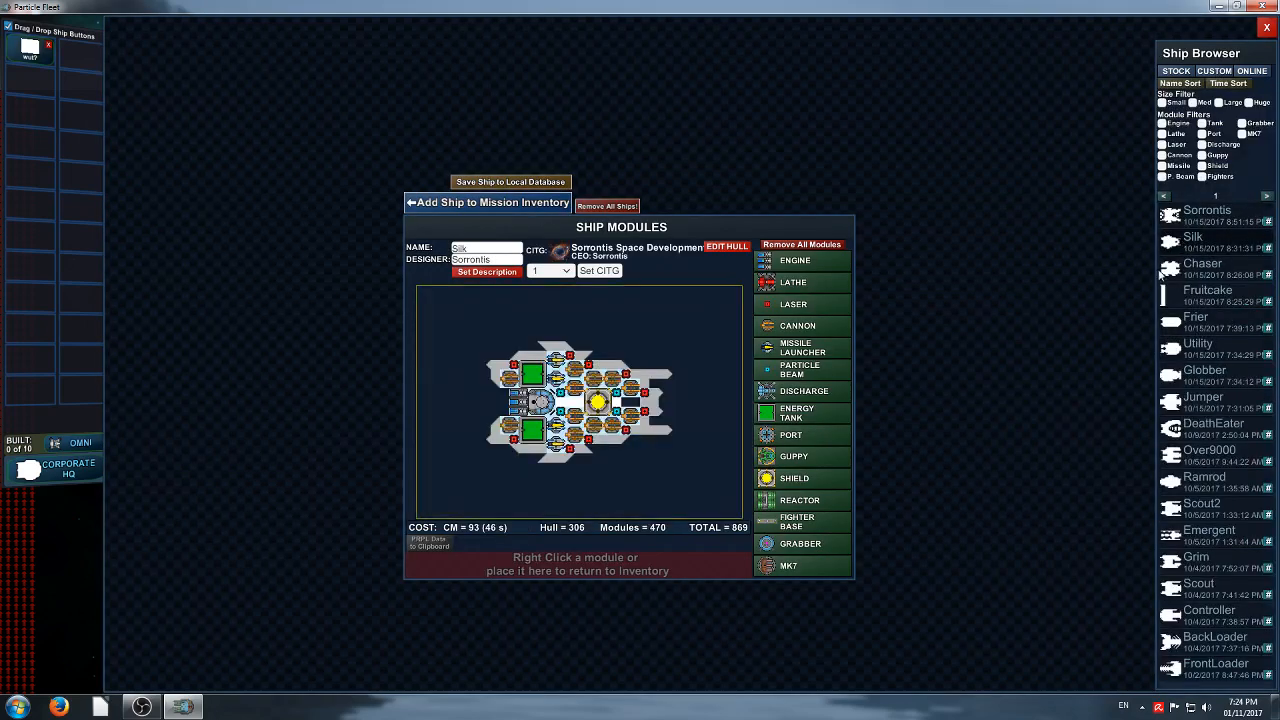
left_click(1215, 318)
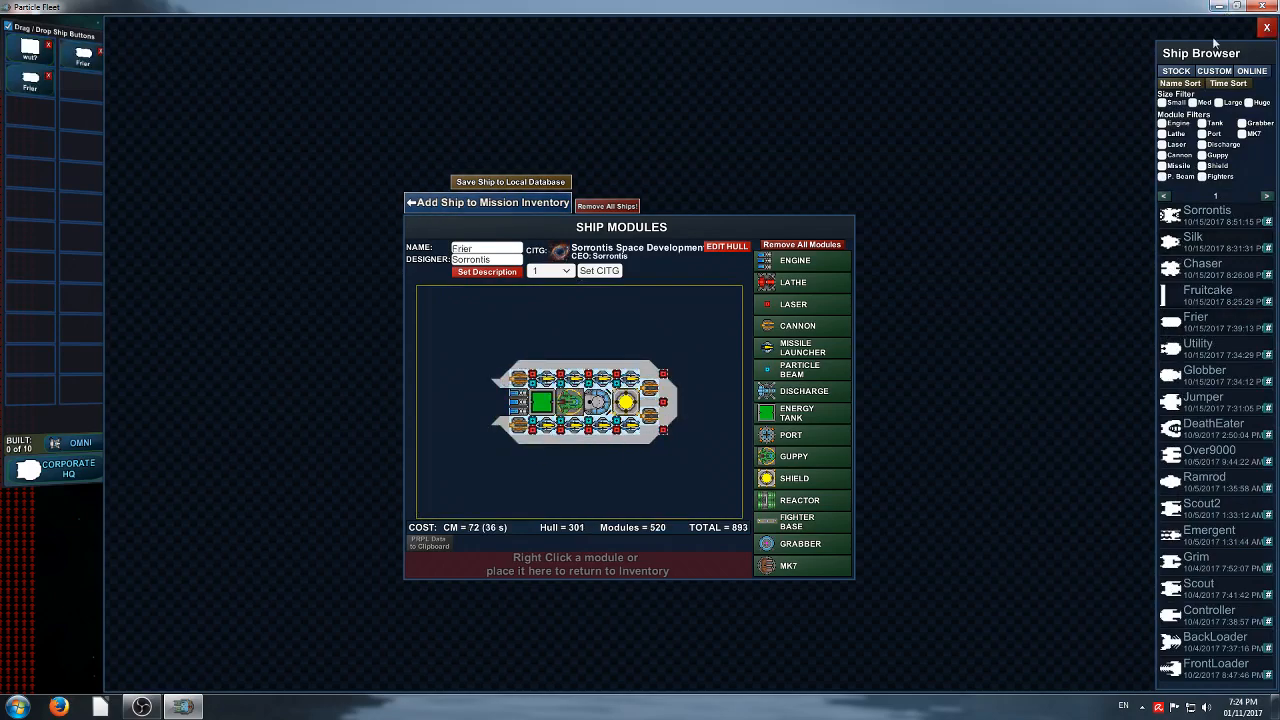
left_click(1266, 28)
Place one Frier ship facing each Doppel and run the simulation at 4x speed
left_click(36, 78)
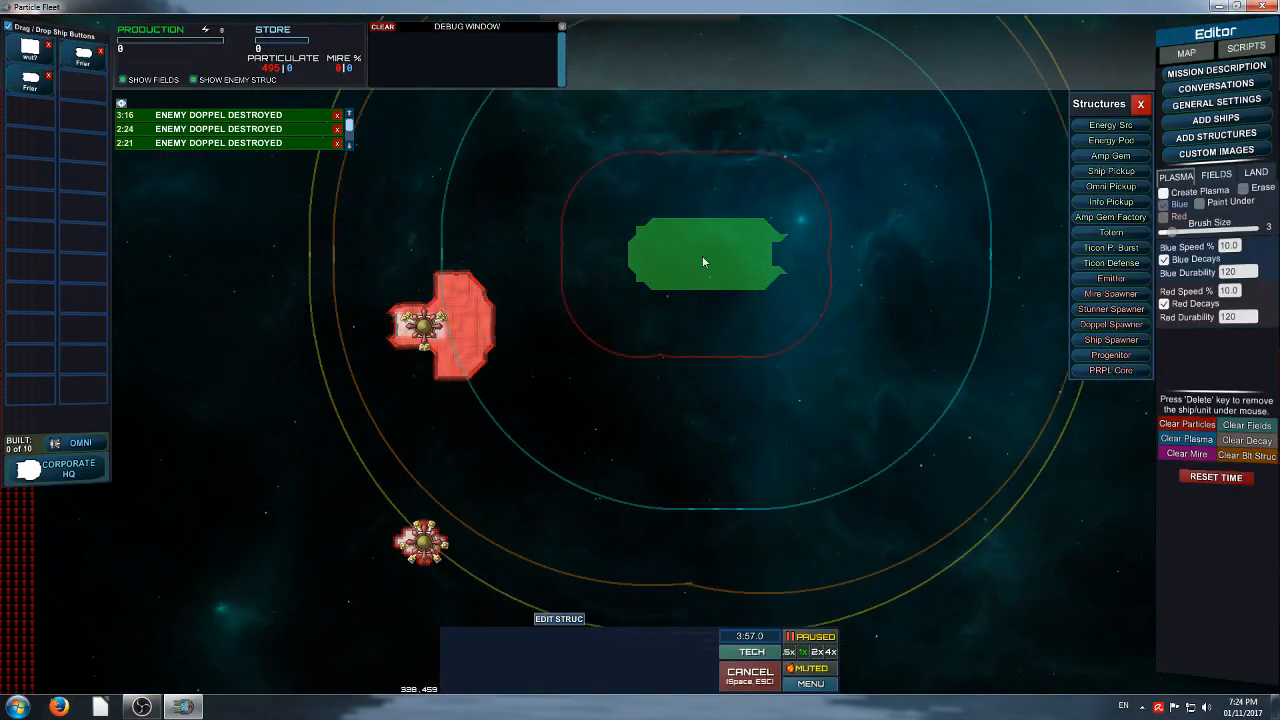
left_click(660, 220)
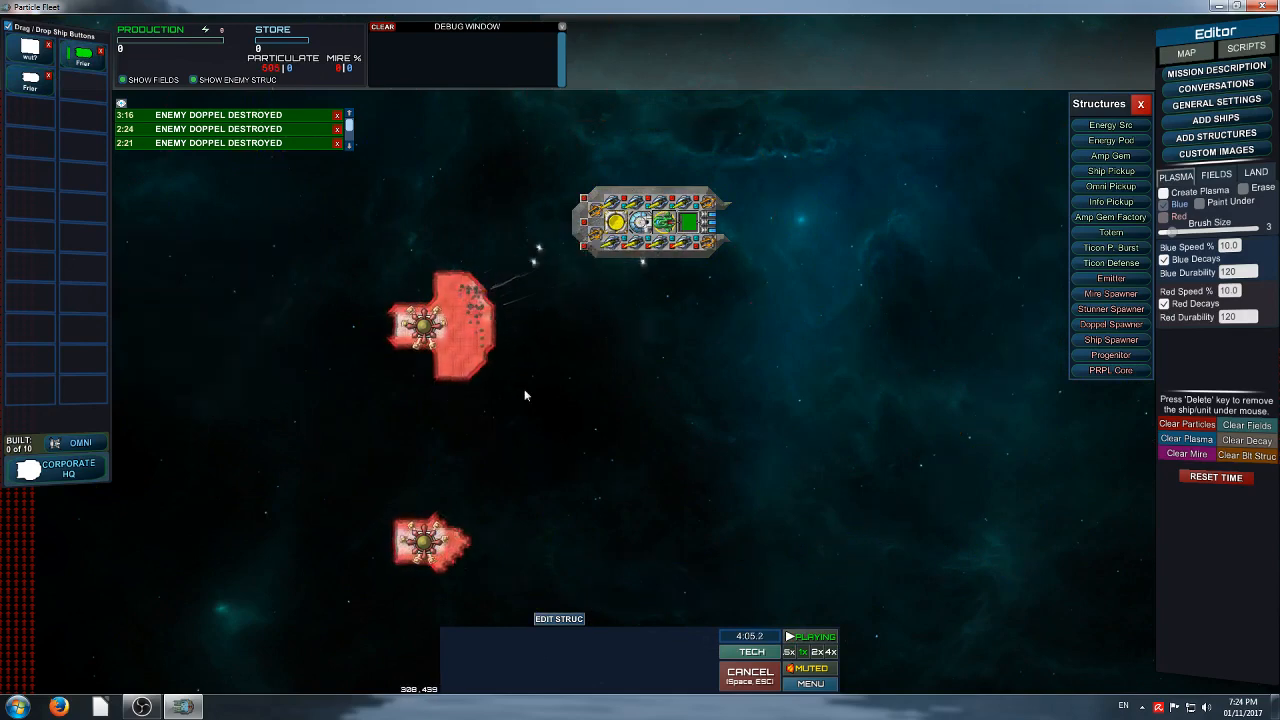
left_click(829, 651)
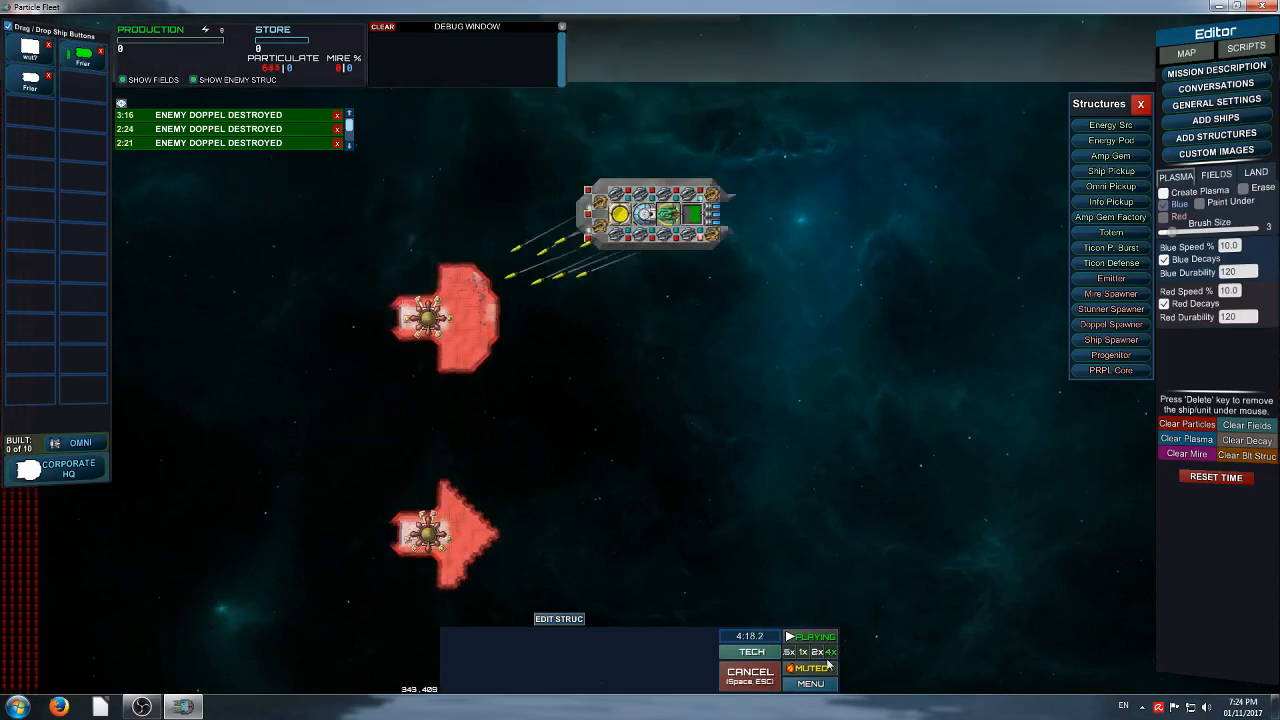
right_click_drag(678, 493, 670, 389)
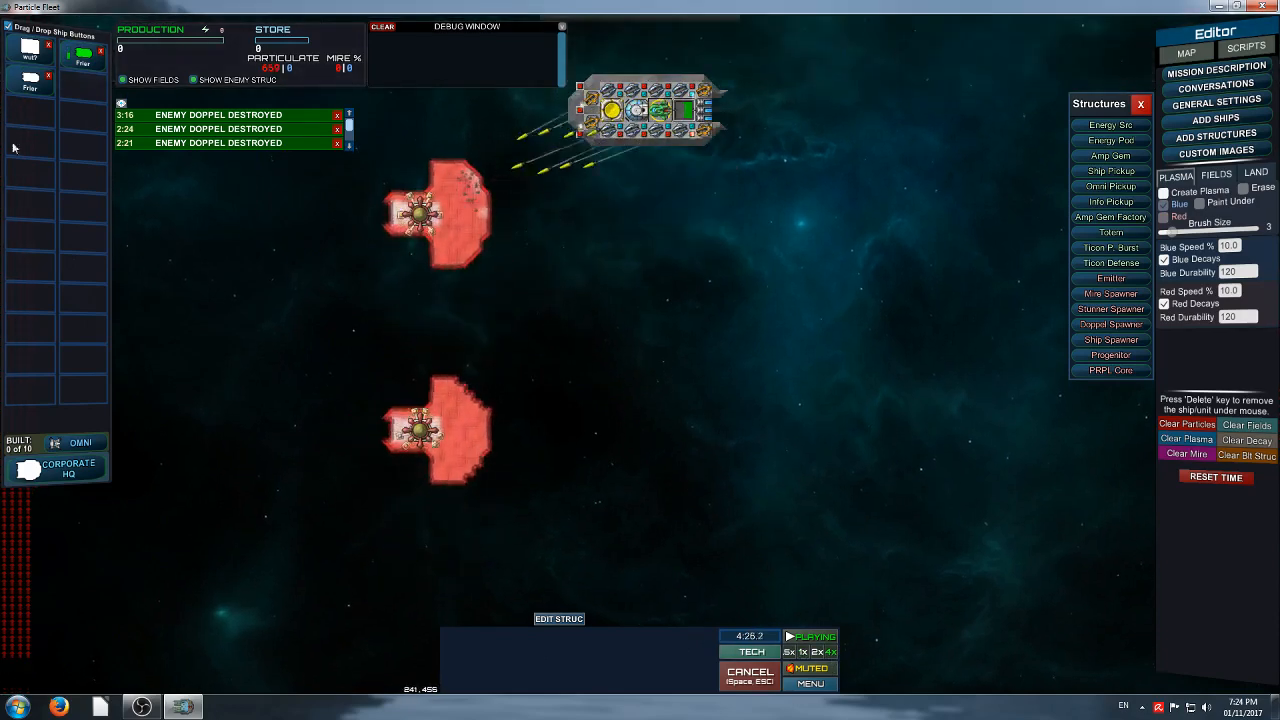
left_click(33, 84)
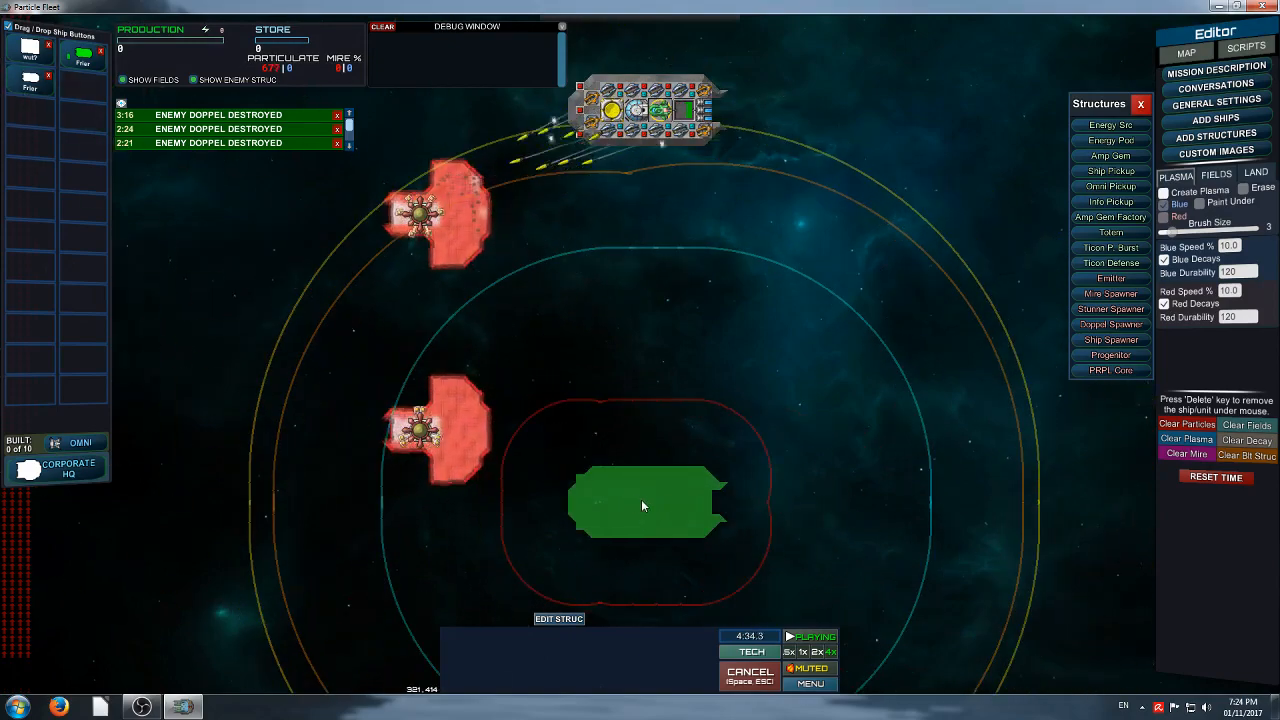
left_click(641, 502)
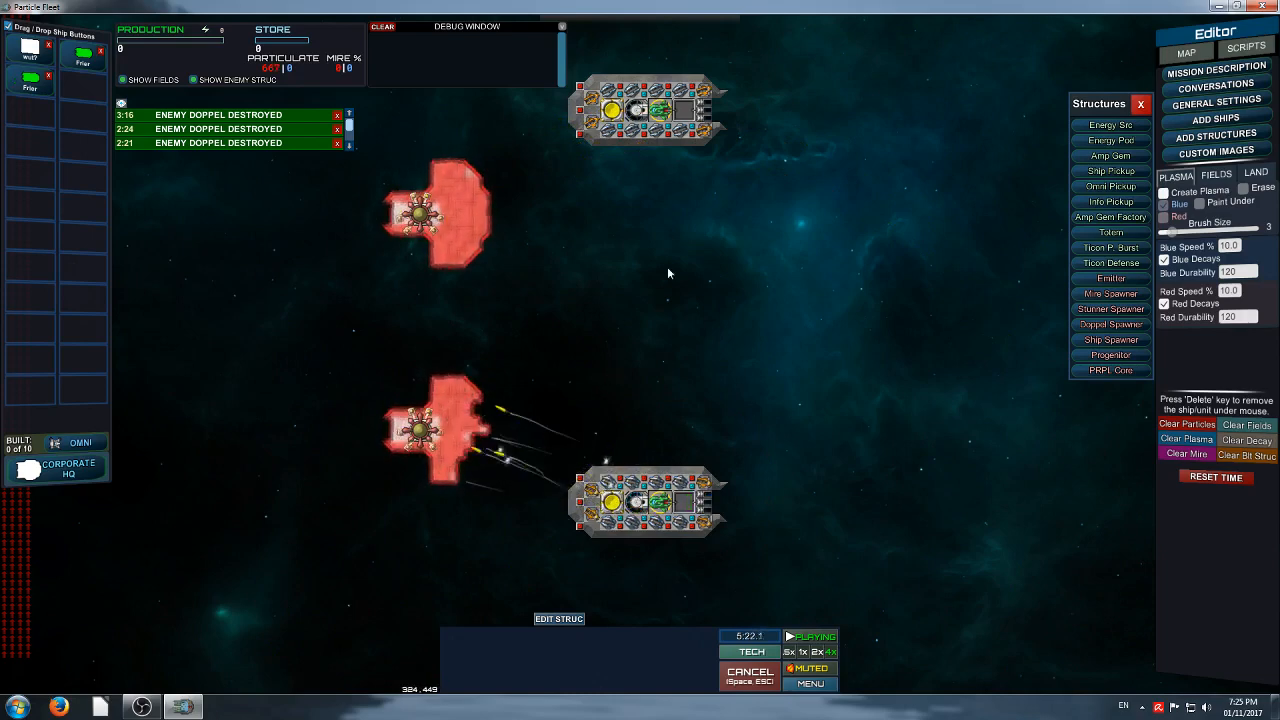
Delete both Frier ships, place them again rotated side by side below the lower Doppel while paused, and resume the simulation
key("Delete")
key("Delete")
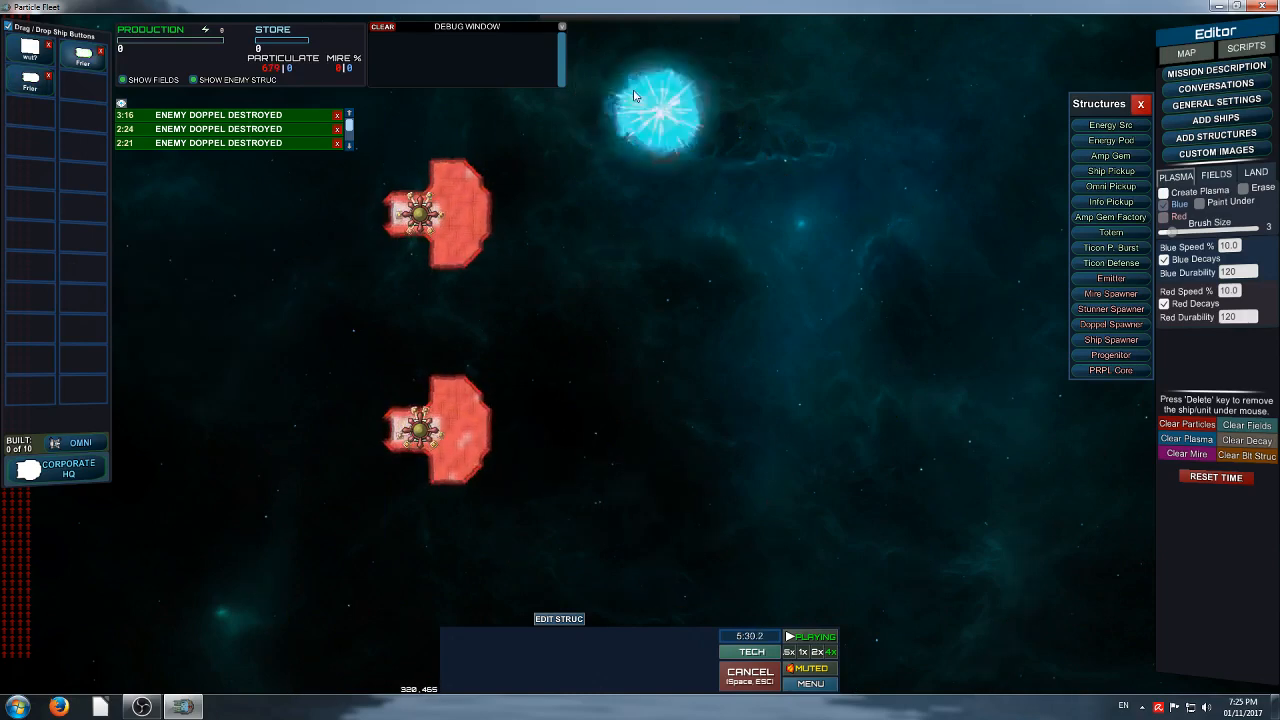
left_click(30, 82)
right_click_drag(460, 620, 416, 440)
scroll(430, 418, "down", 5)
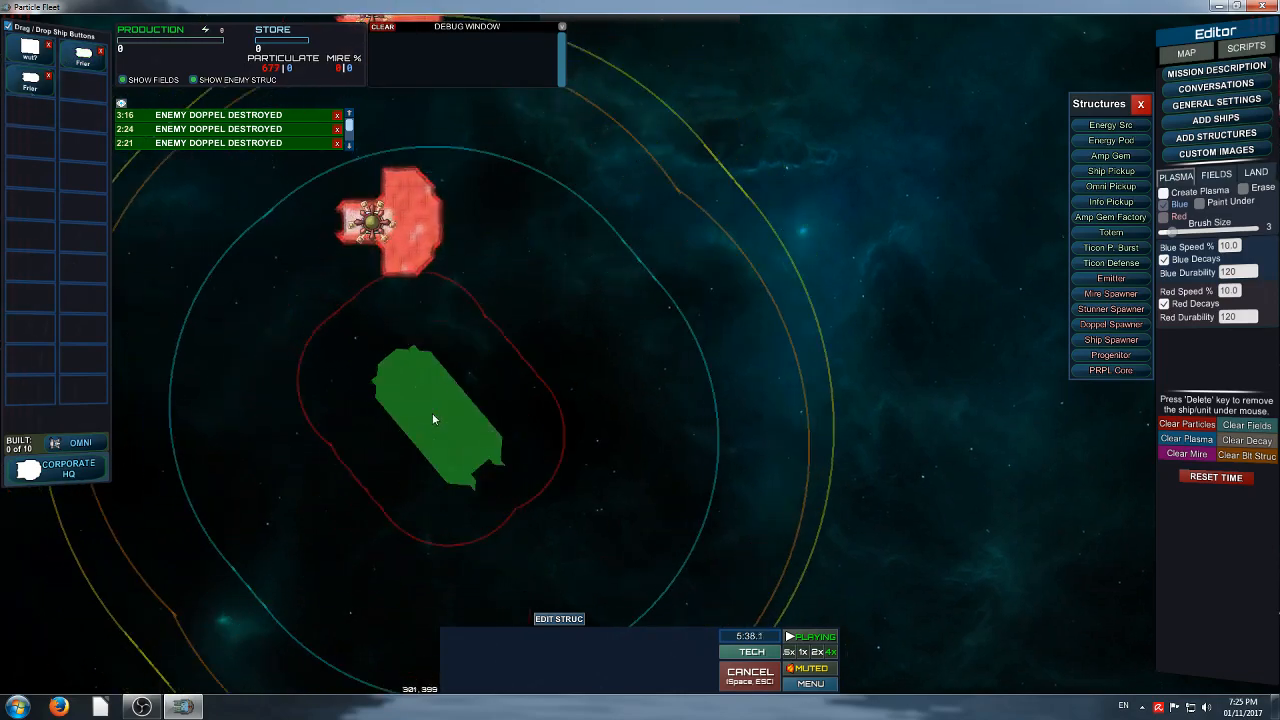
key("p")
left_click(423, 397)
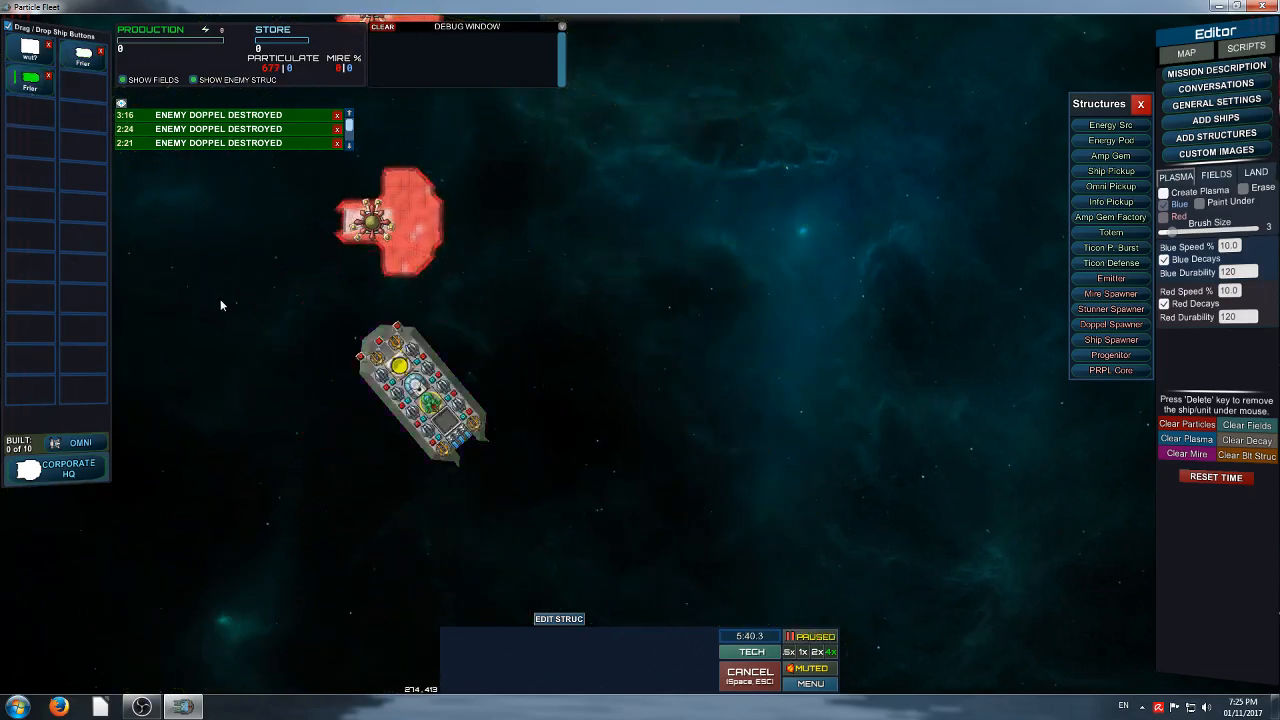
left_click(30, 82)
left_click(513, 369)
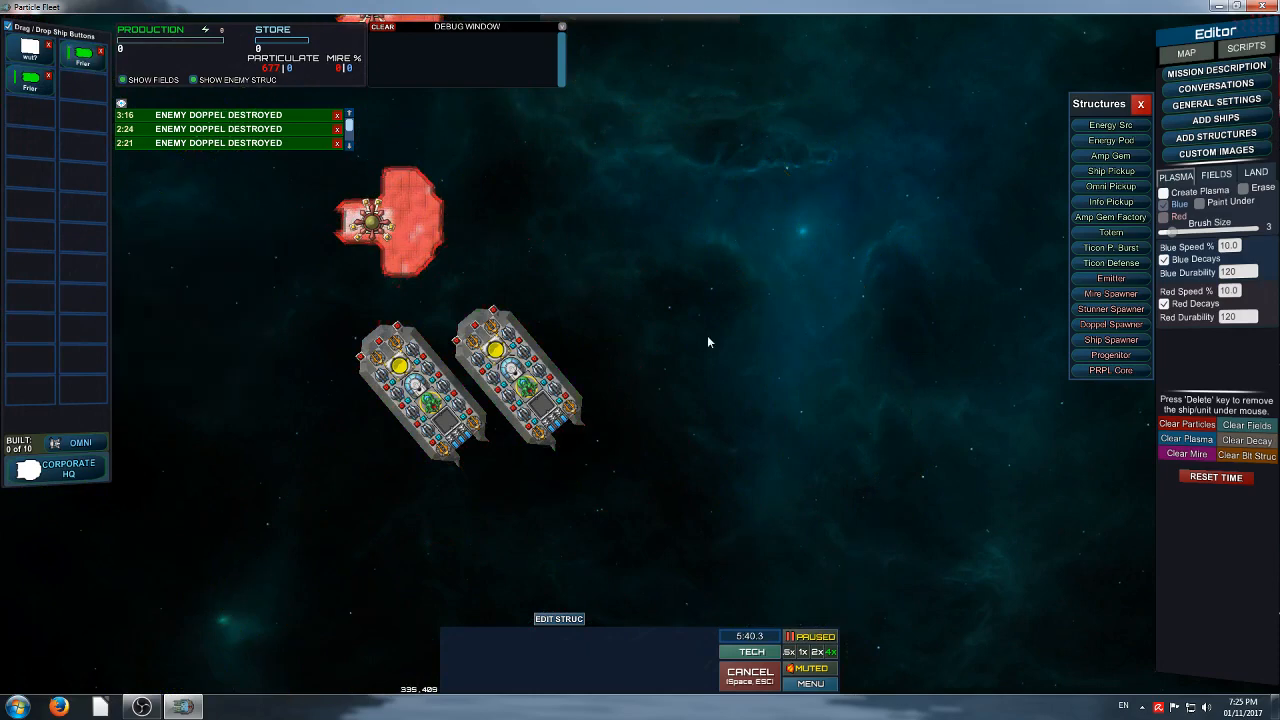
key("p")
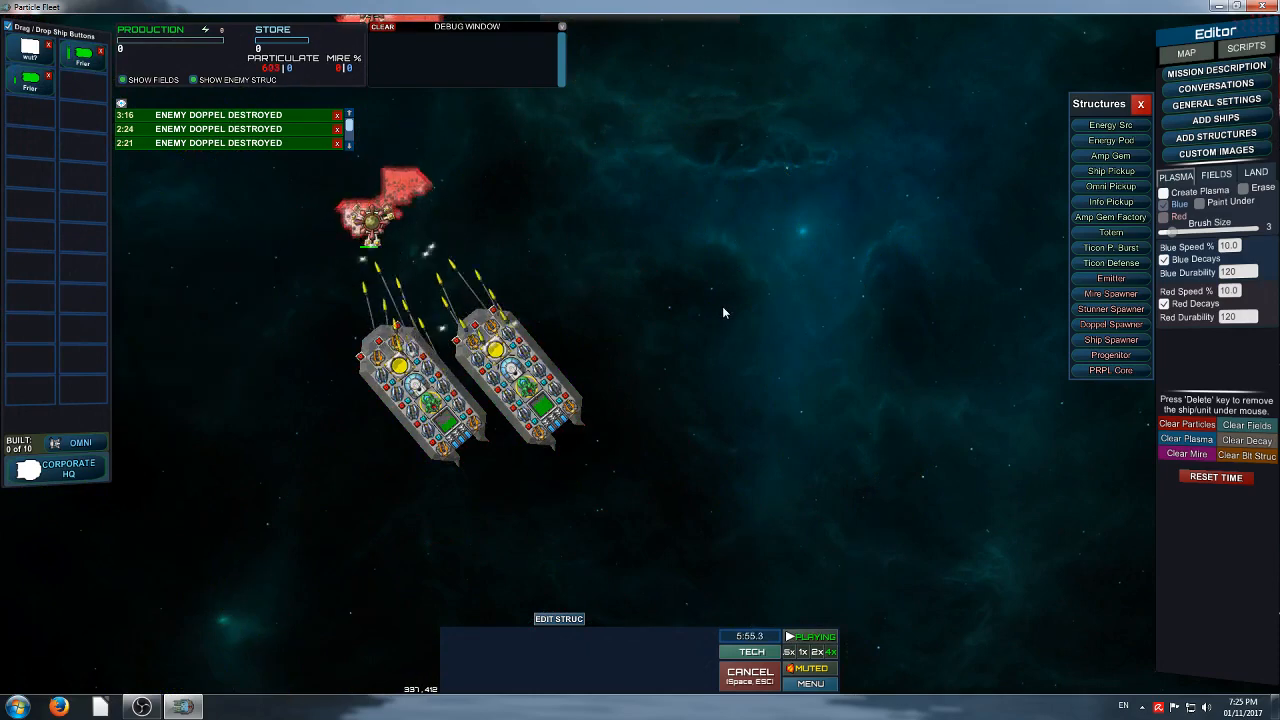
Remove both Frier ships and place them again above the upper Doppel, angled down toward it
left_click_drag(724, 313, 771, 484)
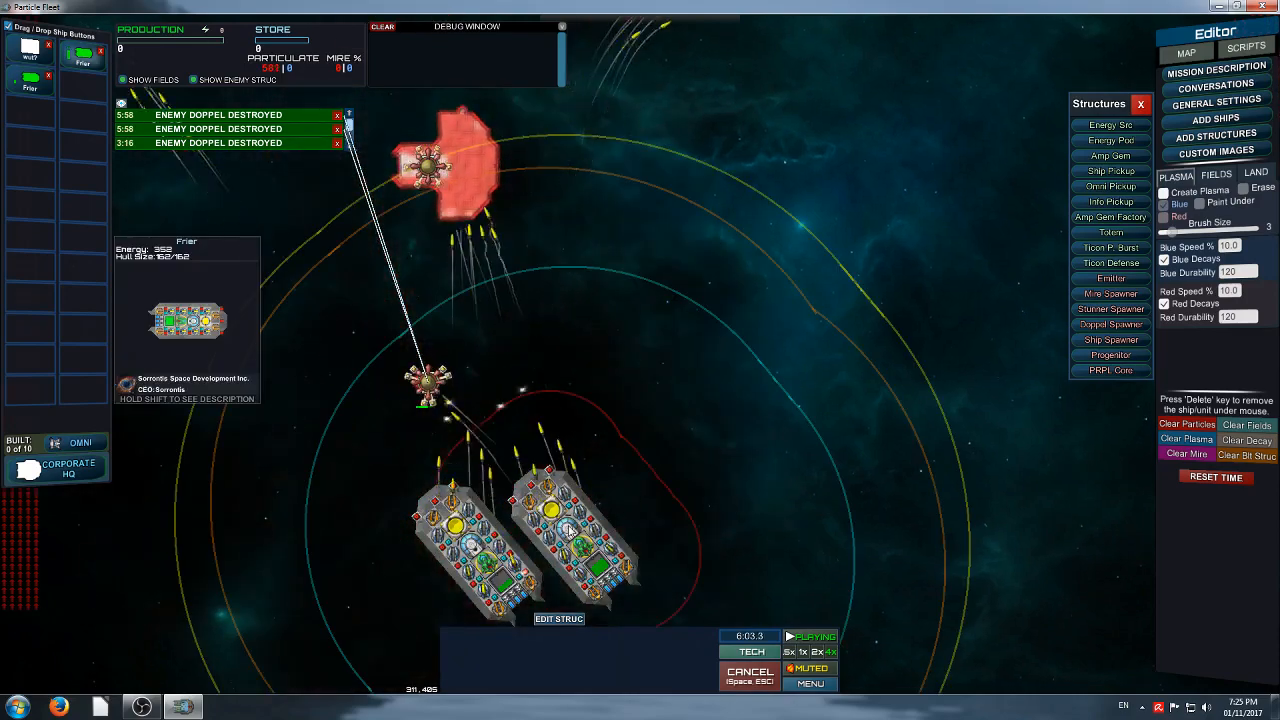
left_click_drag(540, 415, 564, 586)
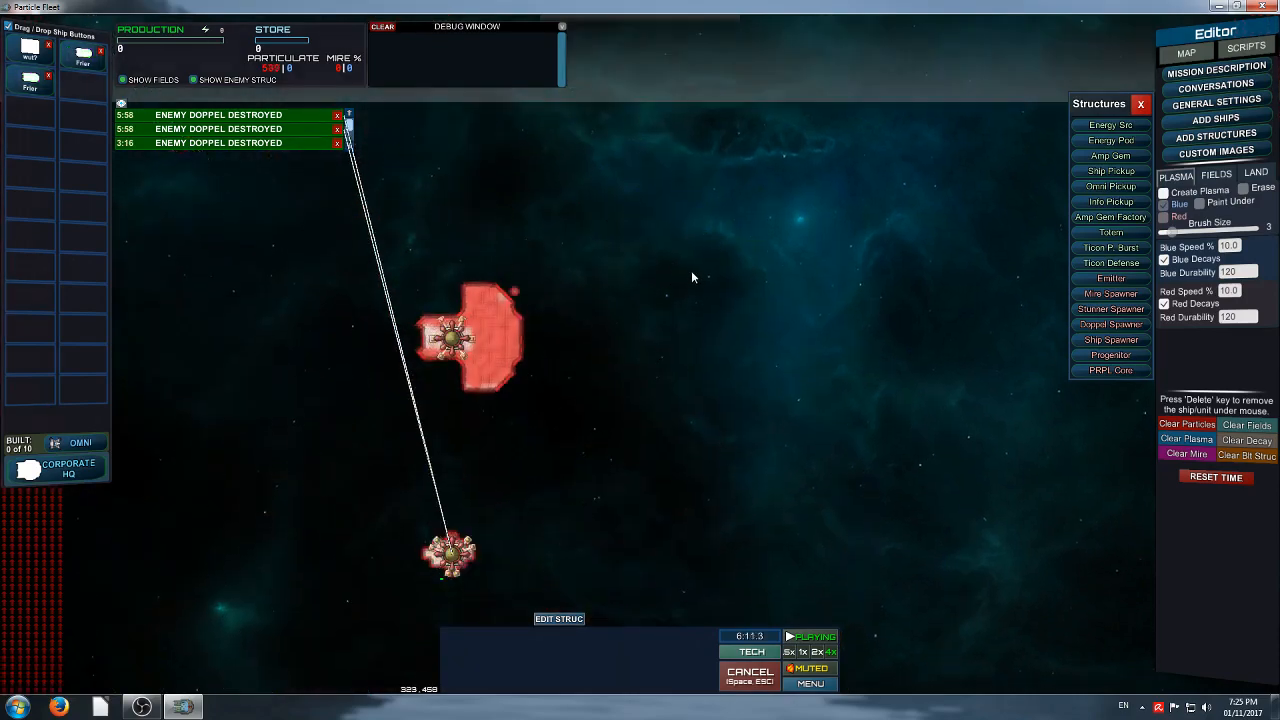
left_click_drag(45, 94, 613, 205)
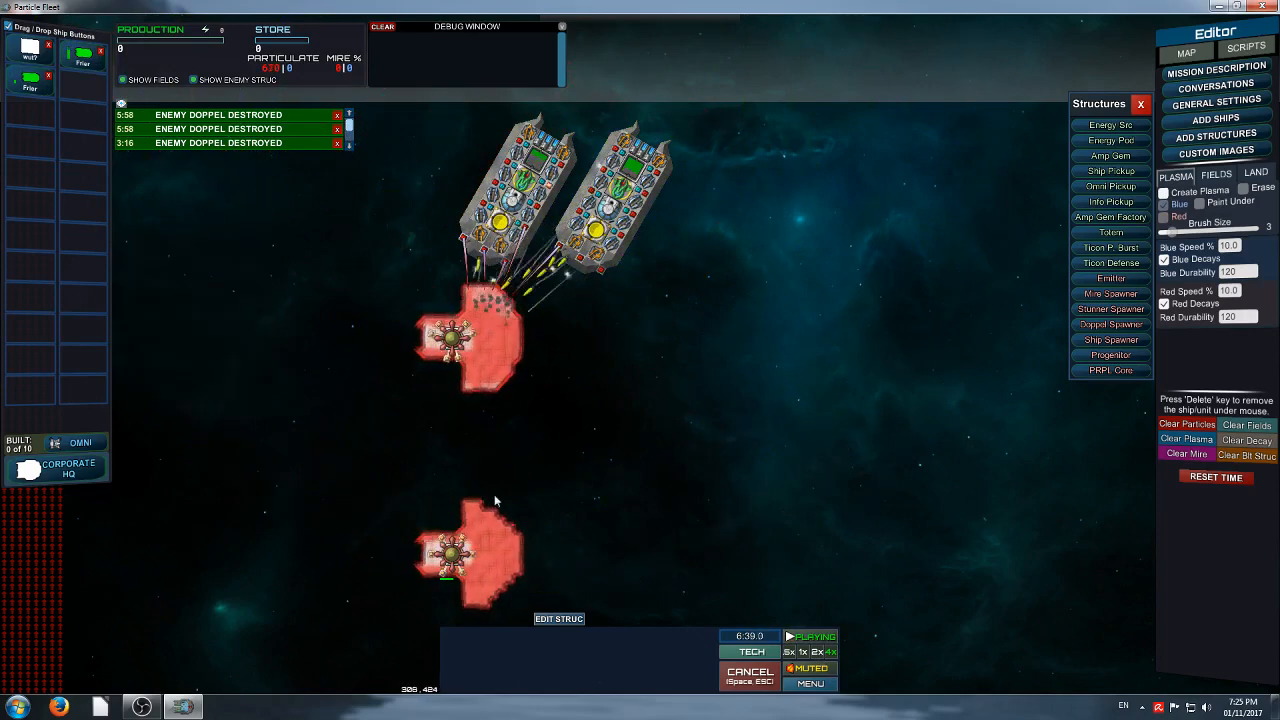
right_click_drag(835, 457, 730, 466)
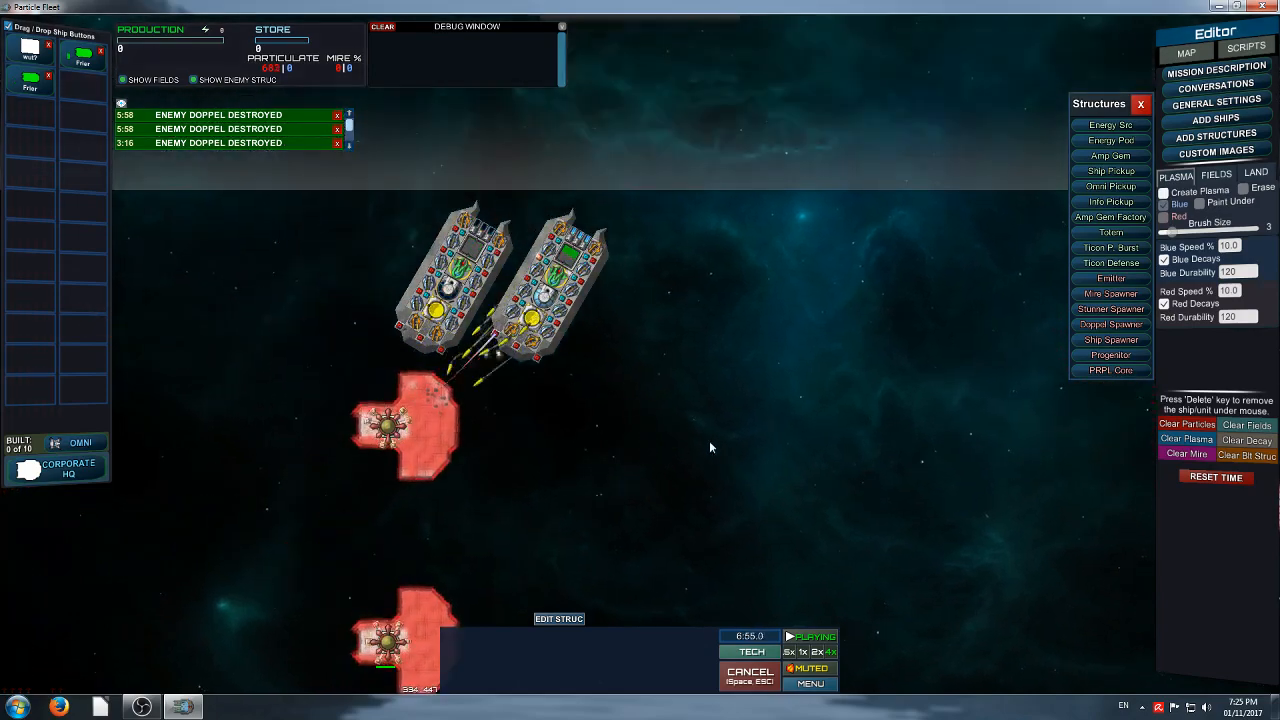
Delete both Frier ships from the map above the upper Doppel
left_click(560, 312)
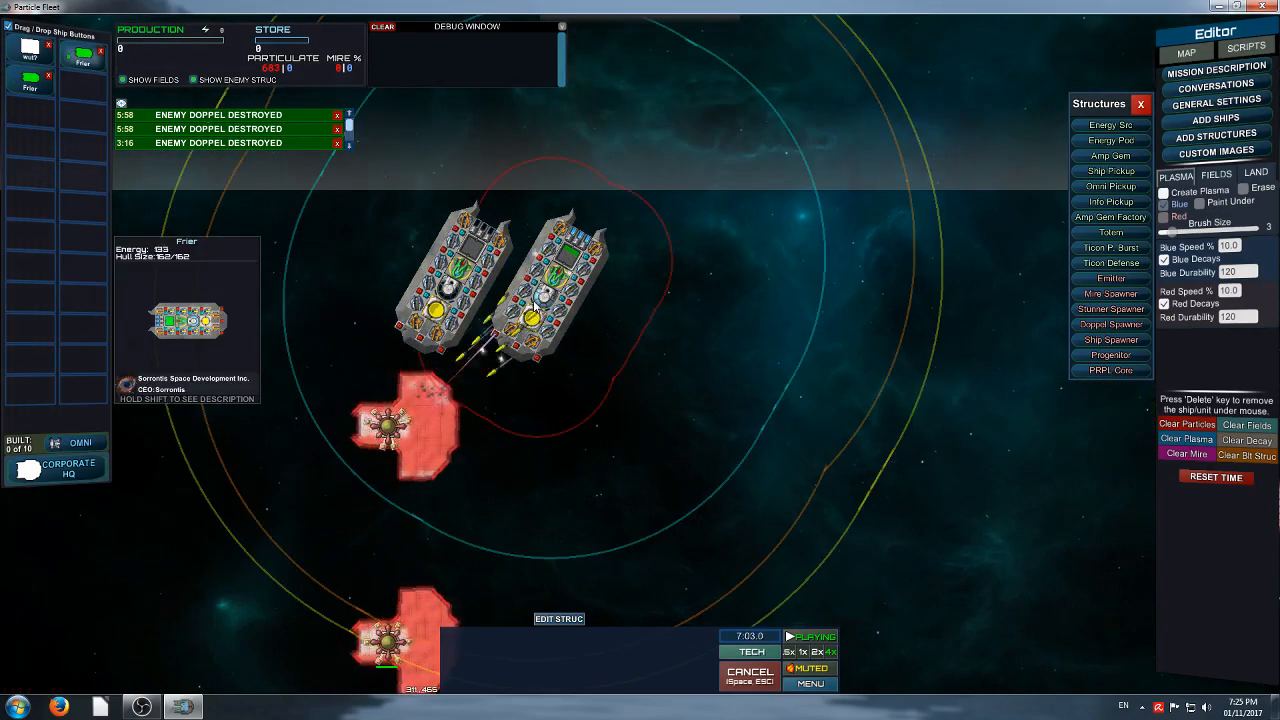
key("Delete")
key("Delete")
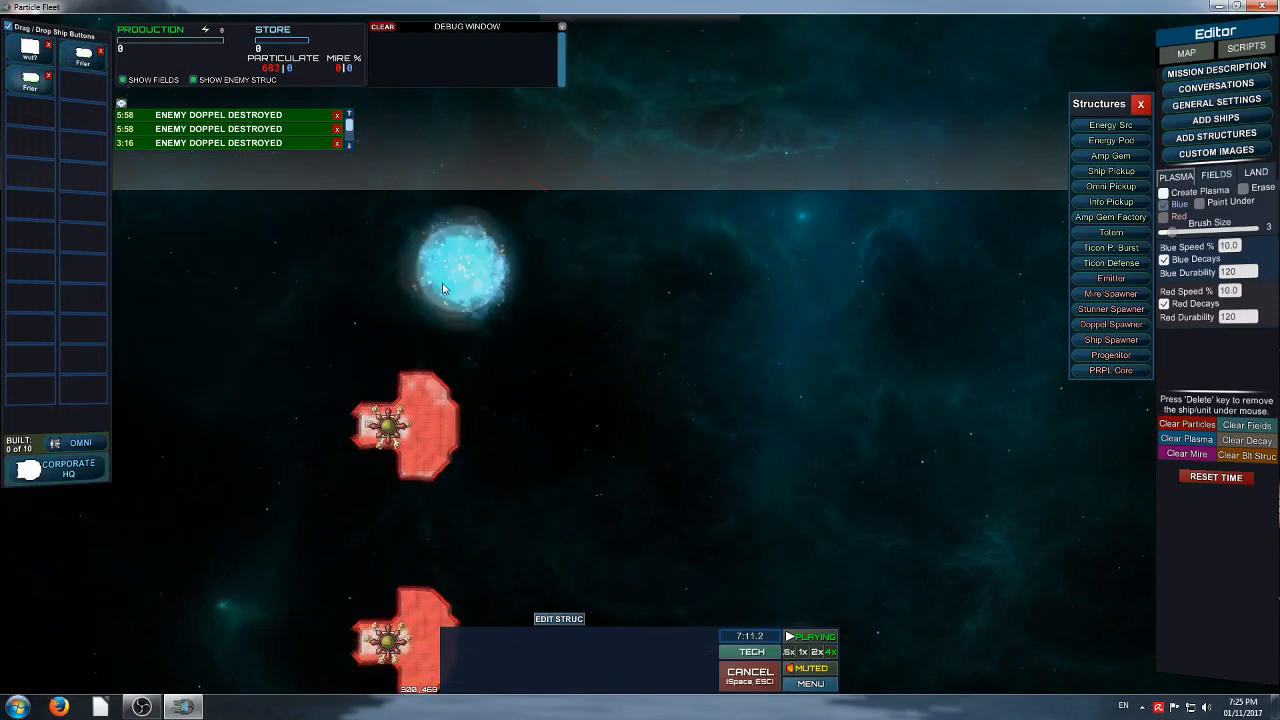
Set the upper Doppel Spawner's weapon count to 4 and apply the change
left_click(385, 425)
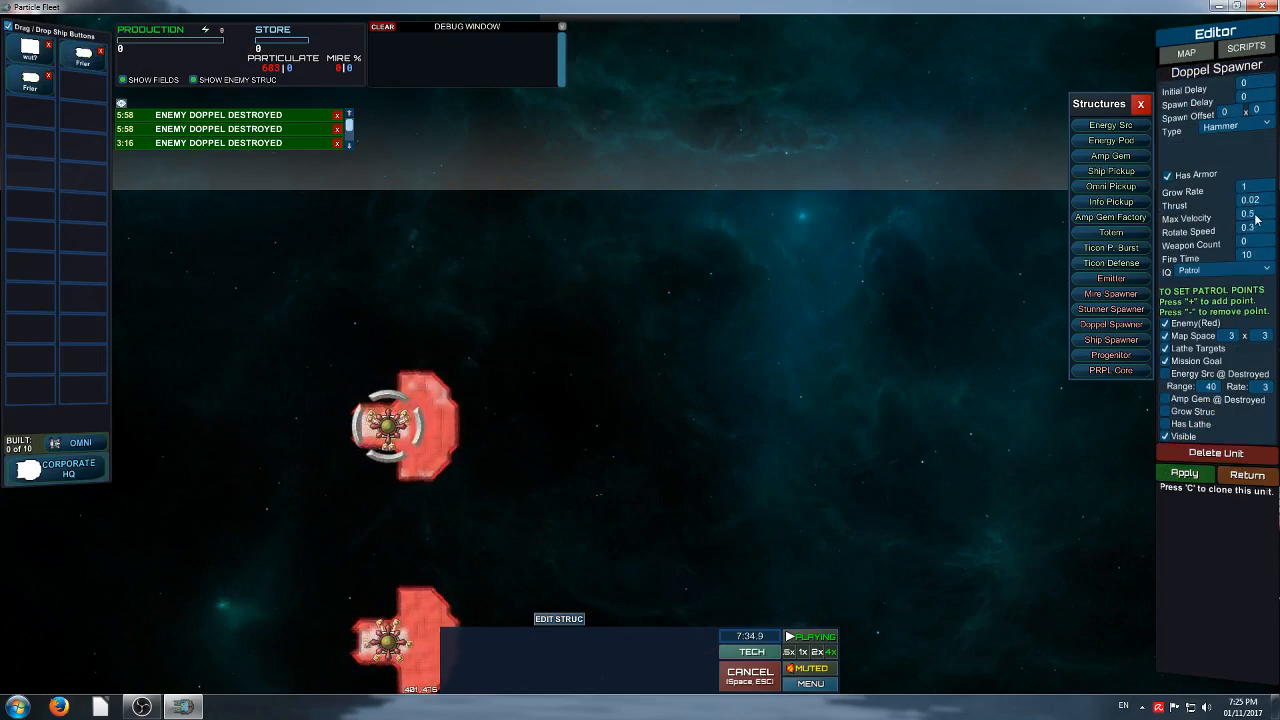
middle_click_drag(727, 373, 743, 313)
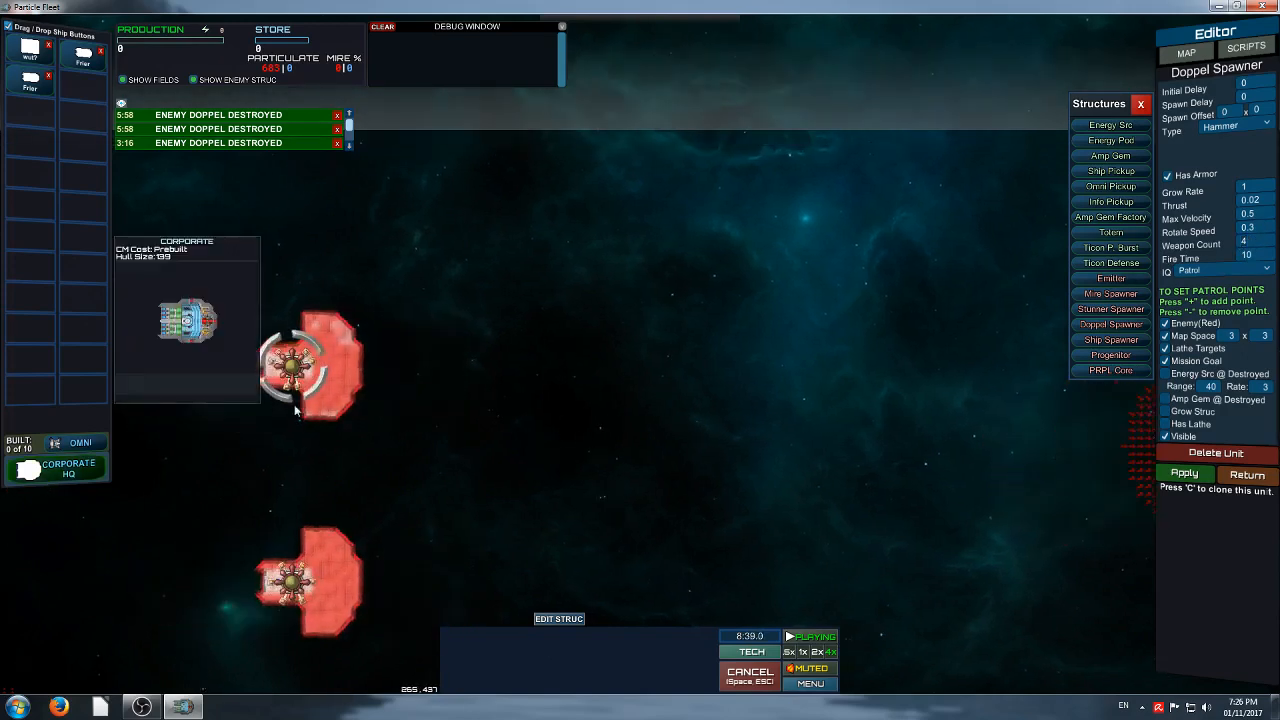
left_click(1183, 473)
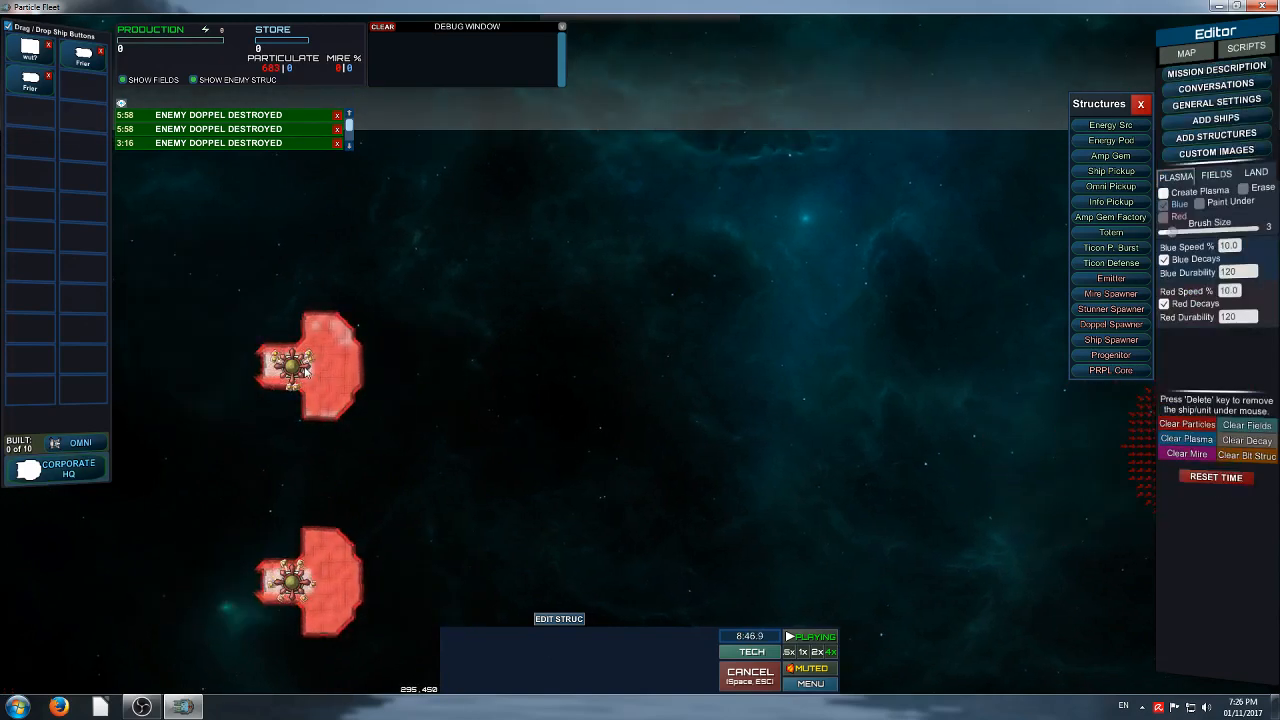
Move the upper Doppel Spawner away from the other spawner and clear all particles
left_click_drag(306, 371, 615, 301)
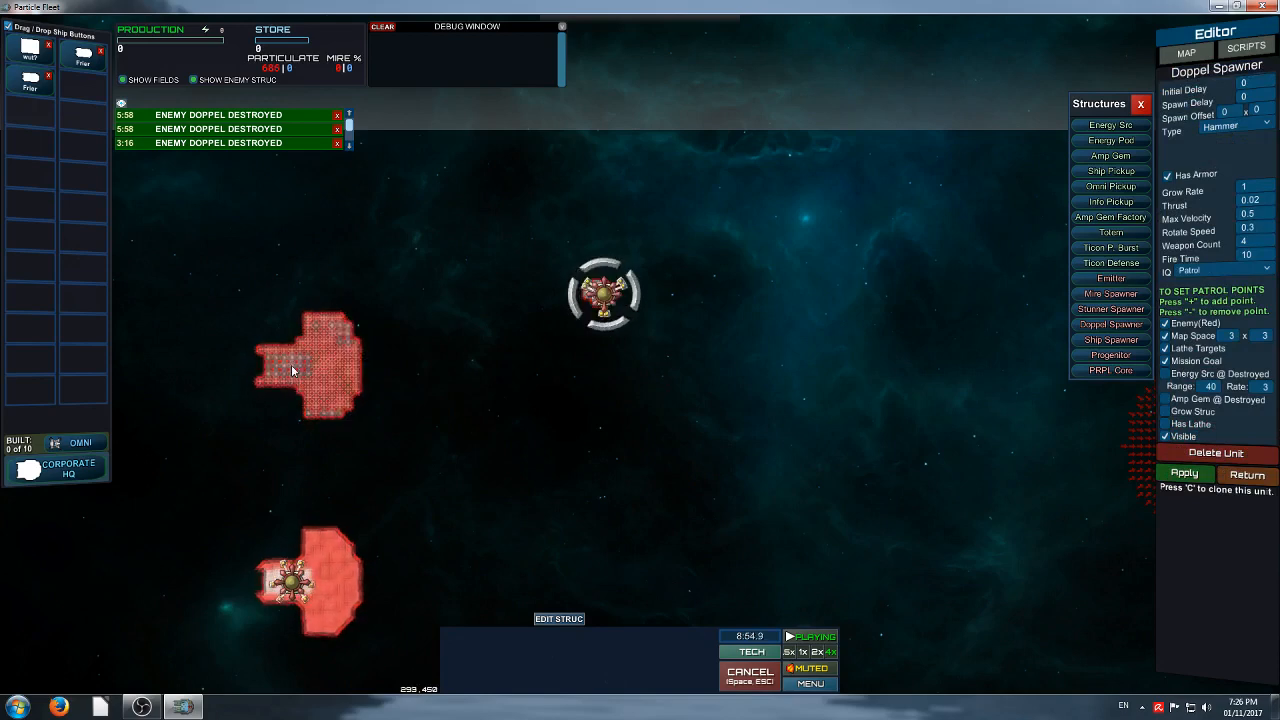
left_click(948, 461)
left_click(1207, 428)
middle_click_drag(653, 384, 470, 408)
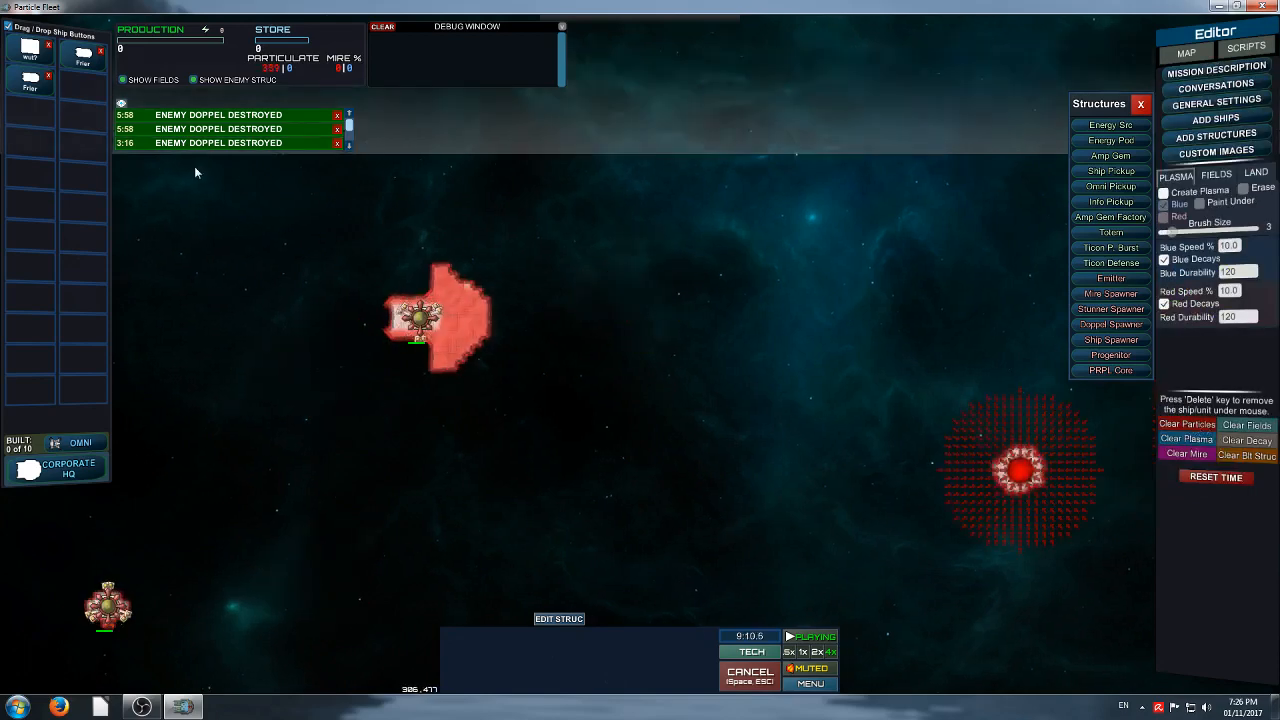
Place the wut? ship in front of the armed Doppel, deleting it once and placing it again
left_click_drag(34, 88, 692, 311)
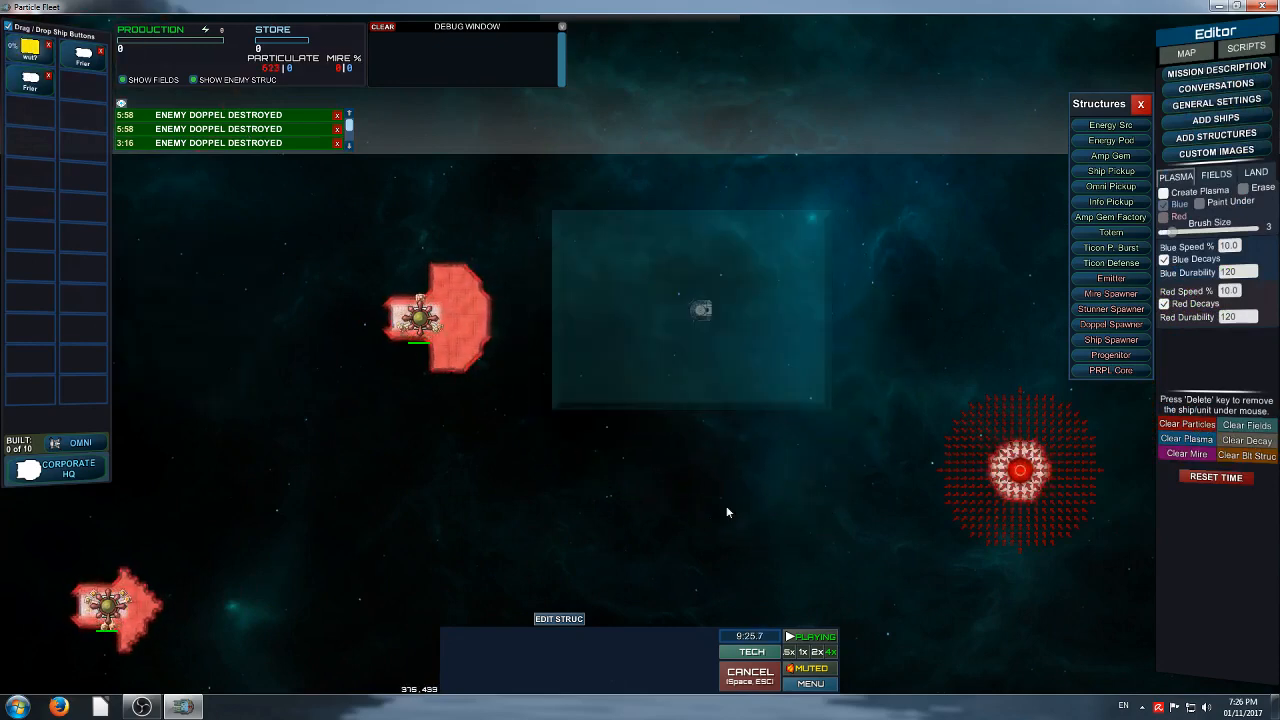
key("Delete")
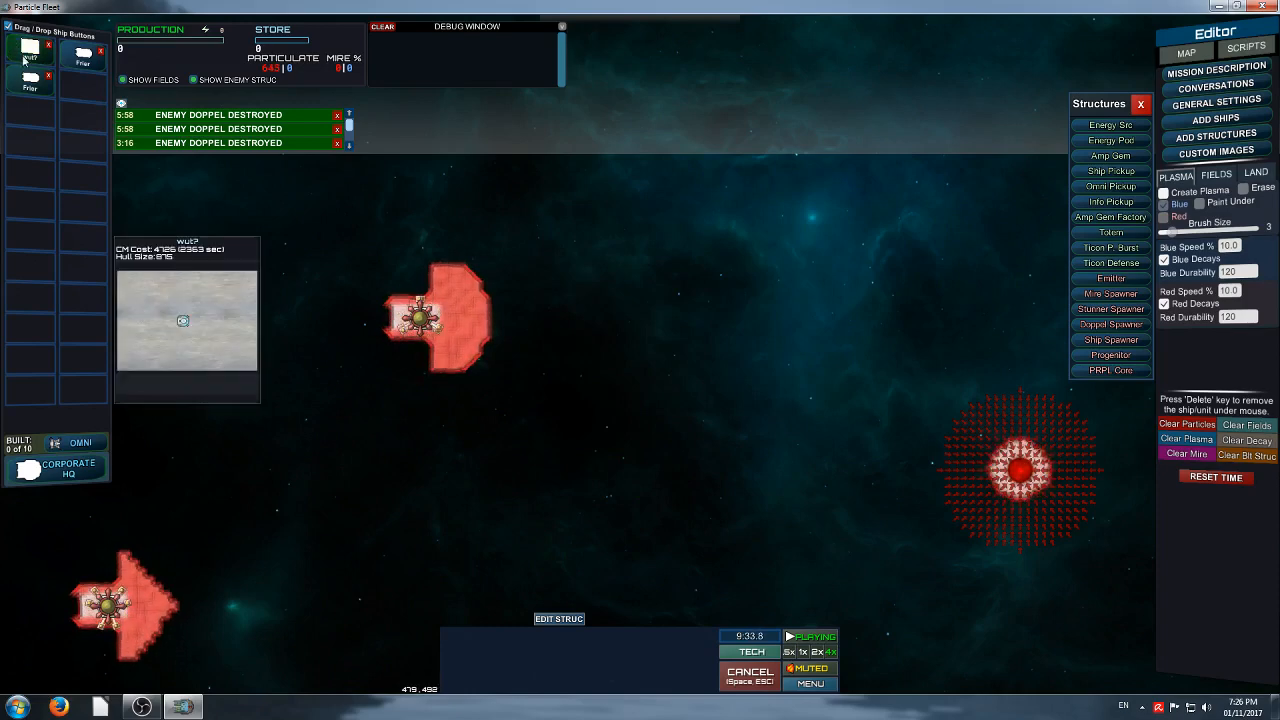
left_click_drag(30, 50, 703, 297)
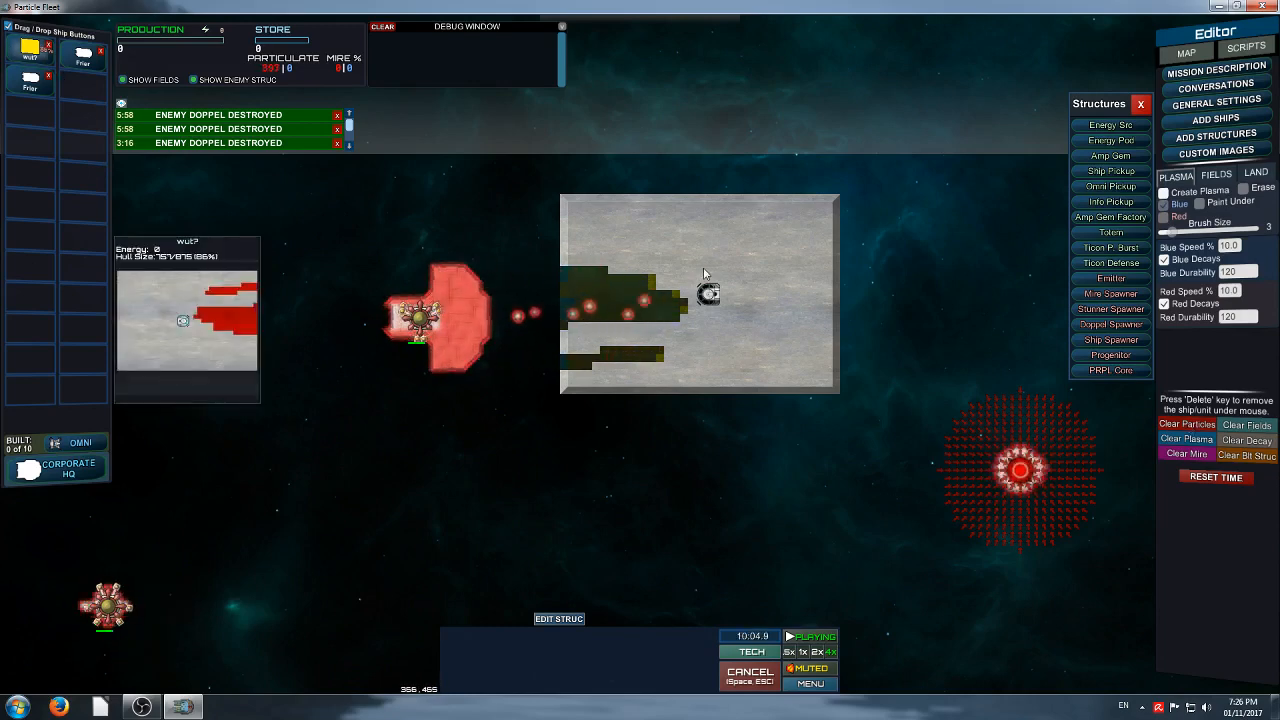
Delete the wut? ship and place it again directly below the armed Doppel to test its weapons
key("Delete")
left_click_drag(16, 79, 477, 506)
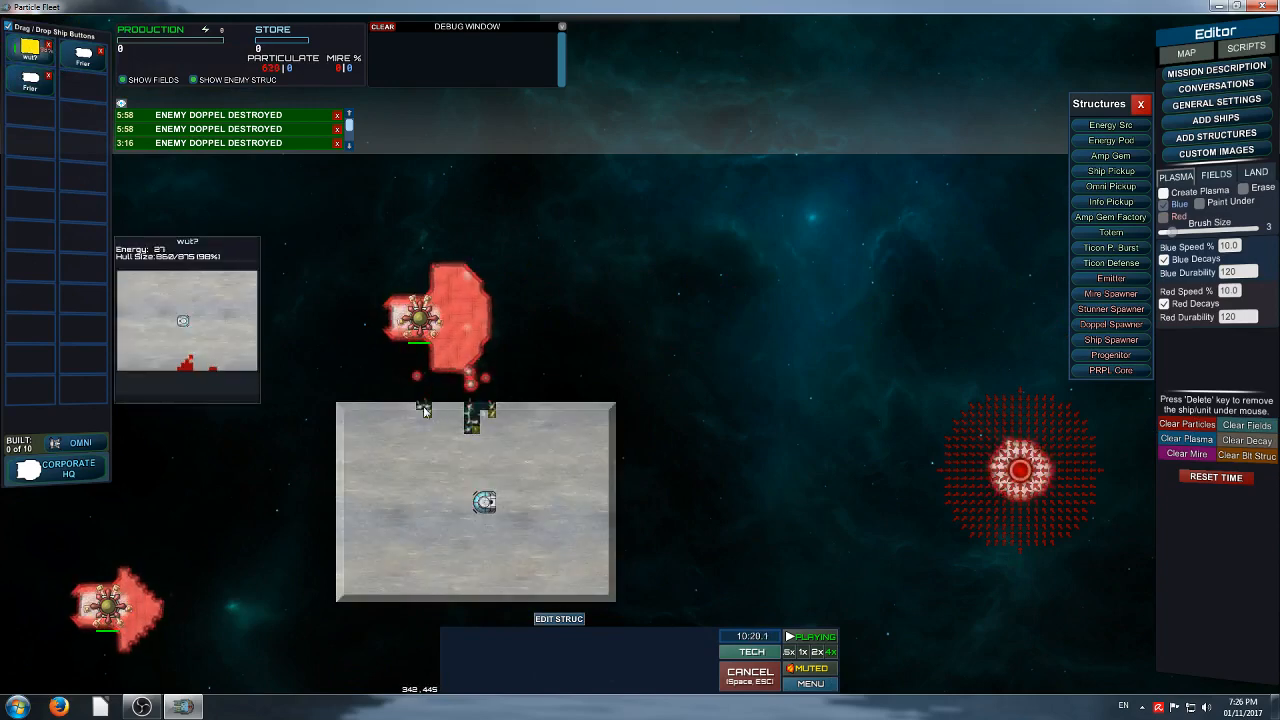
left_click(427, 320)
left_click(645, 454)
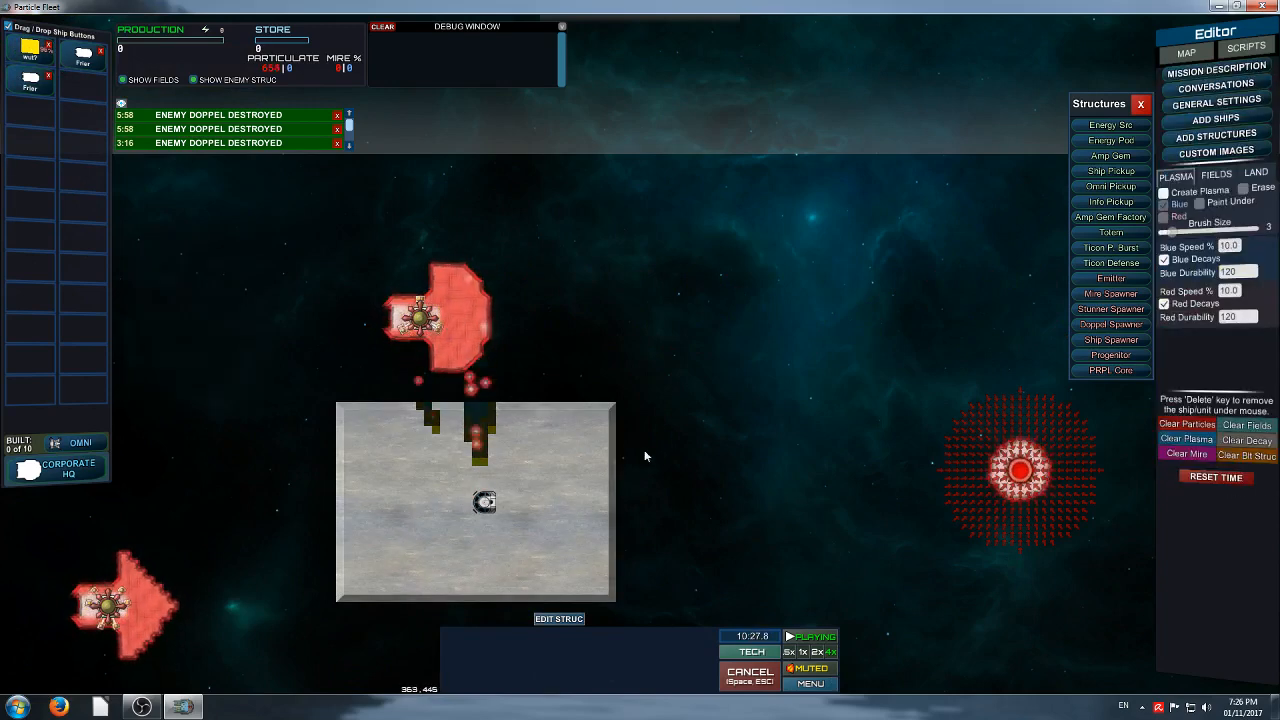
Place a fresh wut? ship below and slightly behind the armed Doppel
left_click_drag(507, 513, 400, 550)
mouse_move(28, 60)
left_click_drag(28, 60, 362, 486)
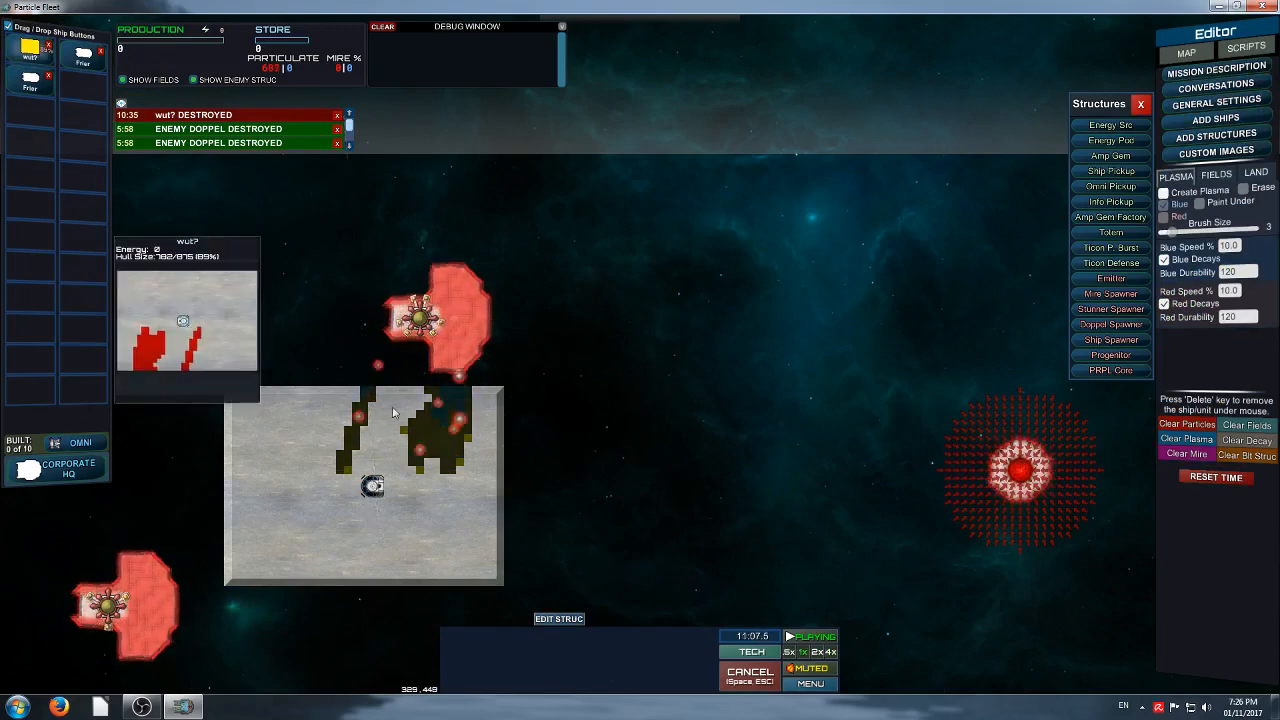
Set the upper Doppel Spawner's Fire Time to 1 and apply the change
left_click(440, 338)
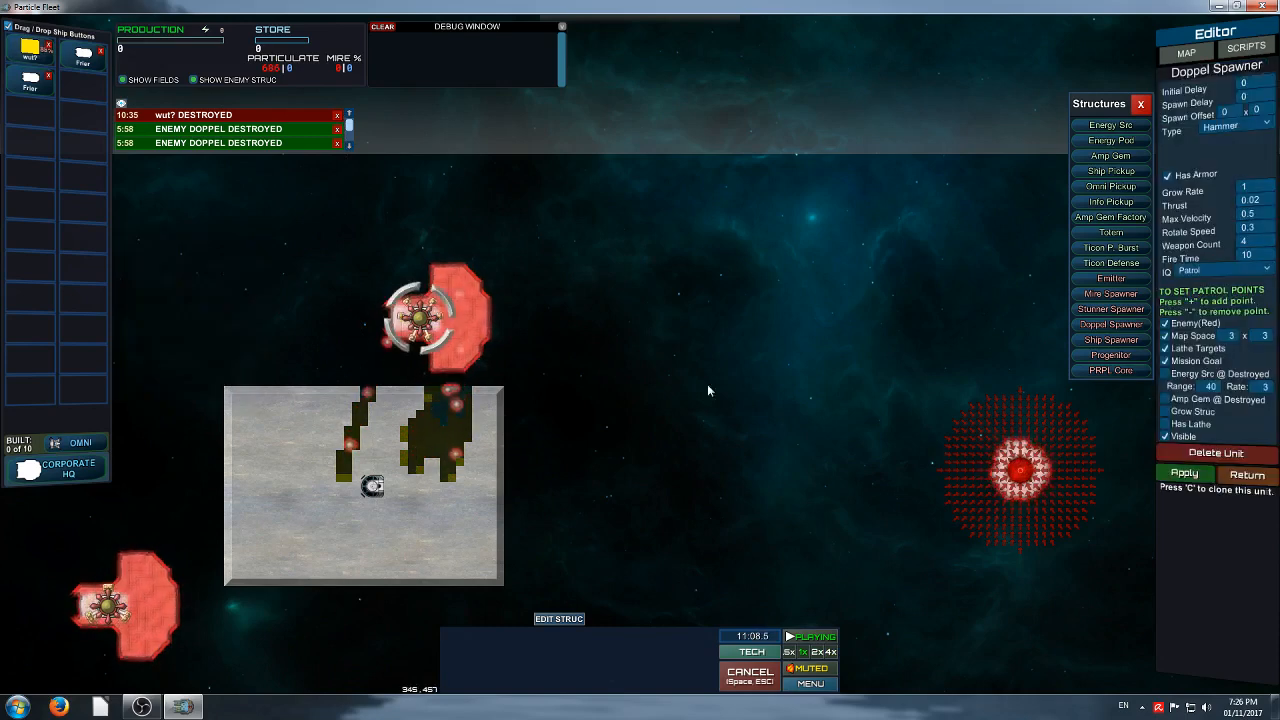
left_click(1248, 256)
key("BackSpace")
left_click(1181, 477)
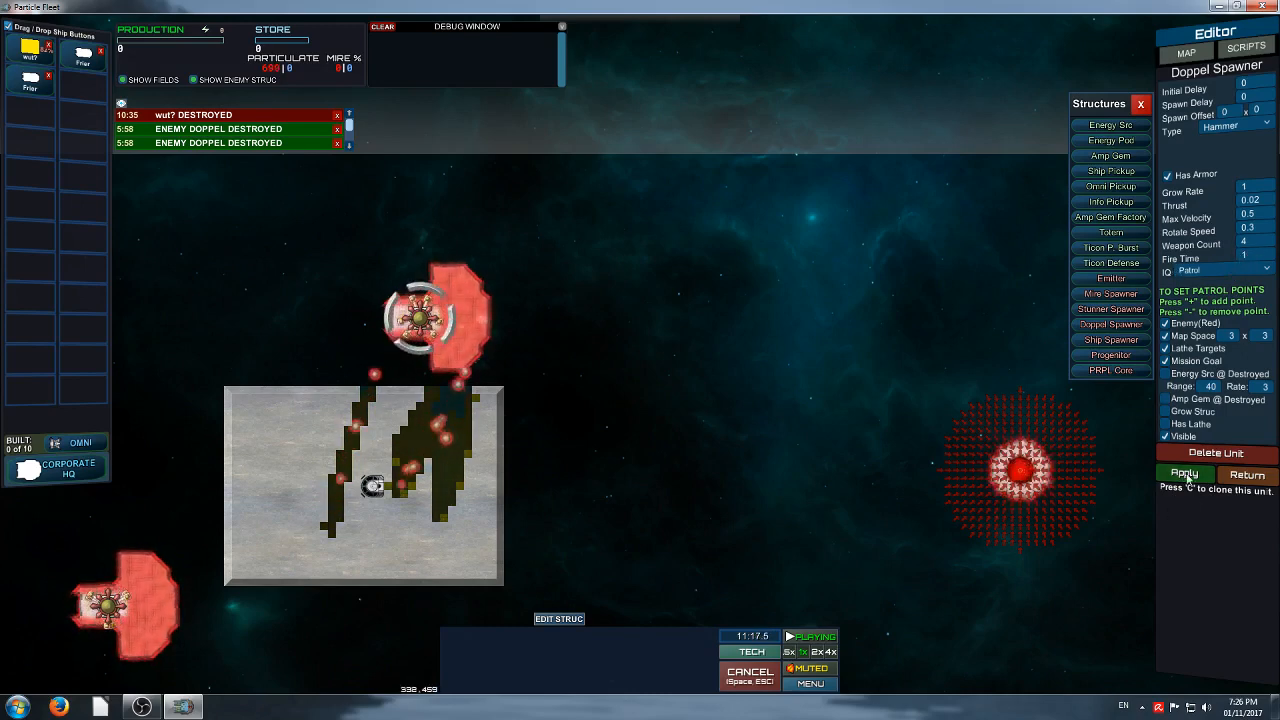
left_click(1248, 478)
Replace the wut? ship with a fresh one below the upper Doppel and clear all particles to respawn the Doppel
key("Delete")
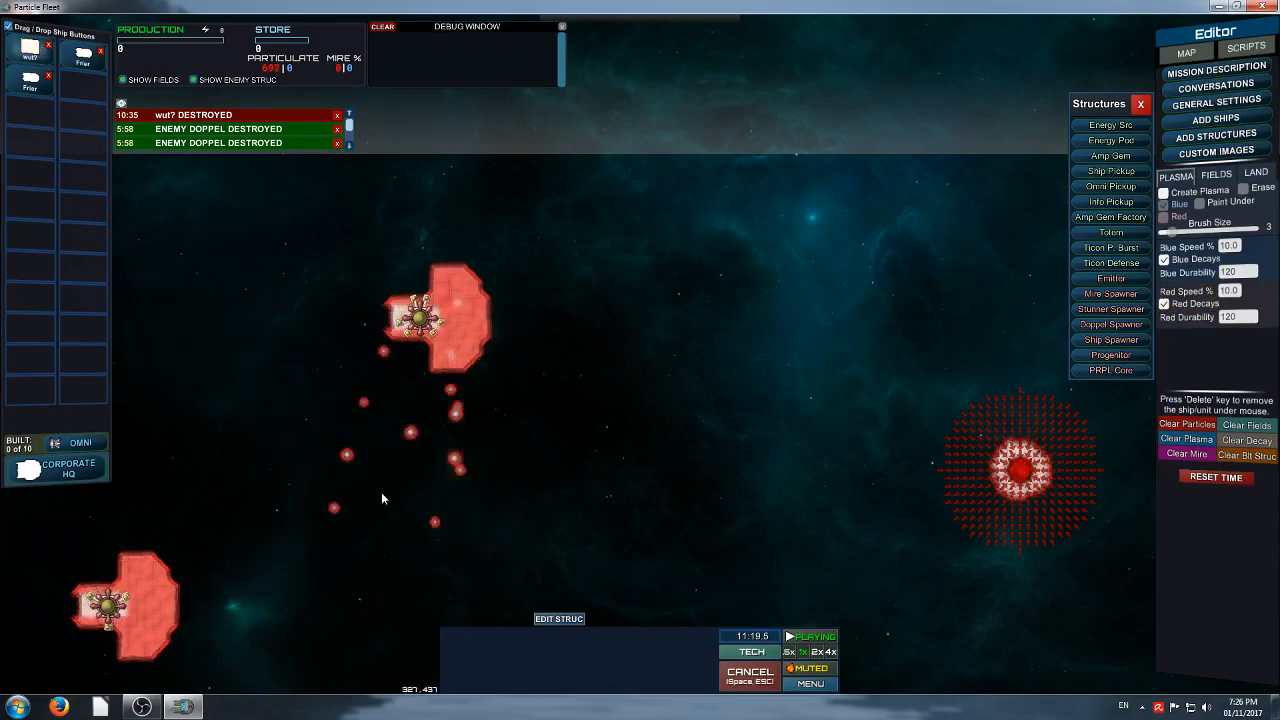
left_click(1190, 425)
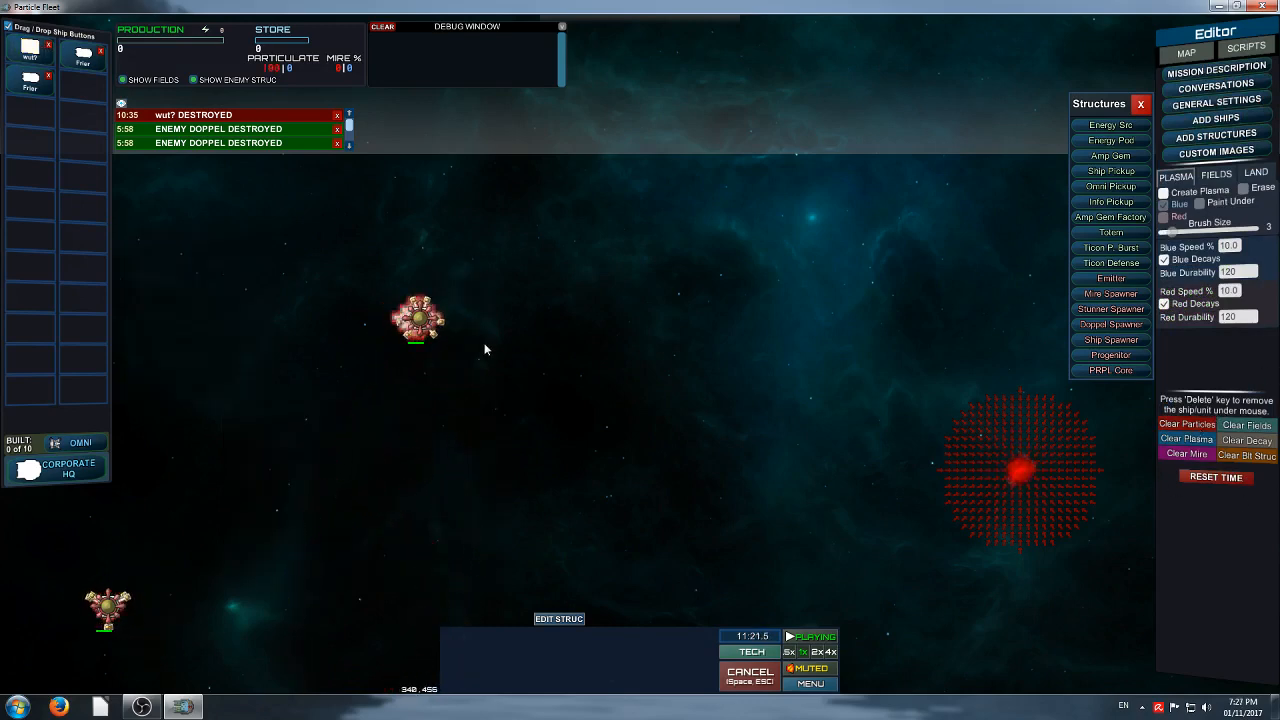
left_click_drag(30, 50, 500, 510)
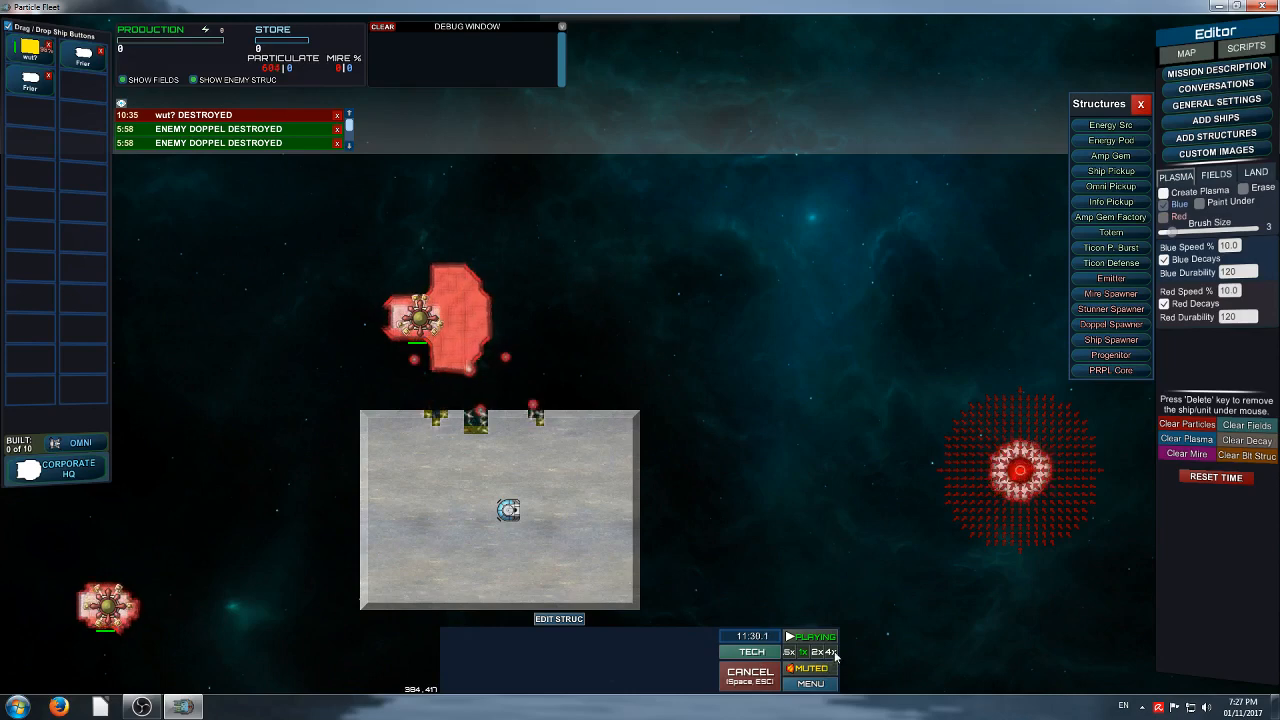
left_click(434, 328)
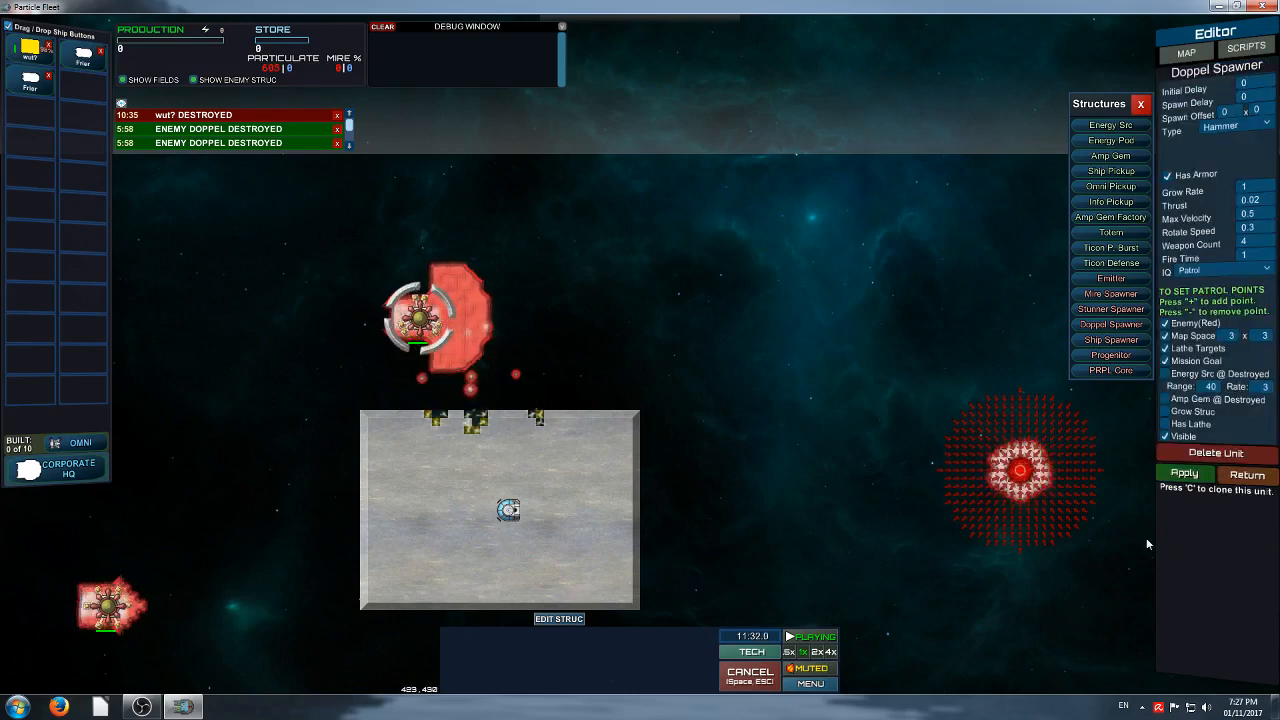
left_click(970, 410)
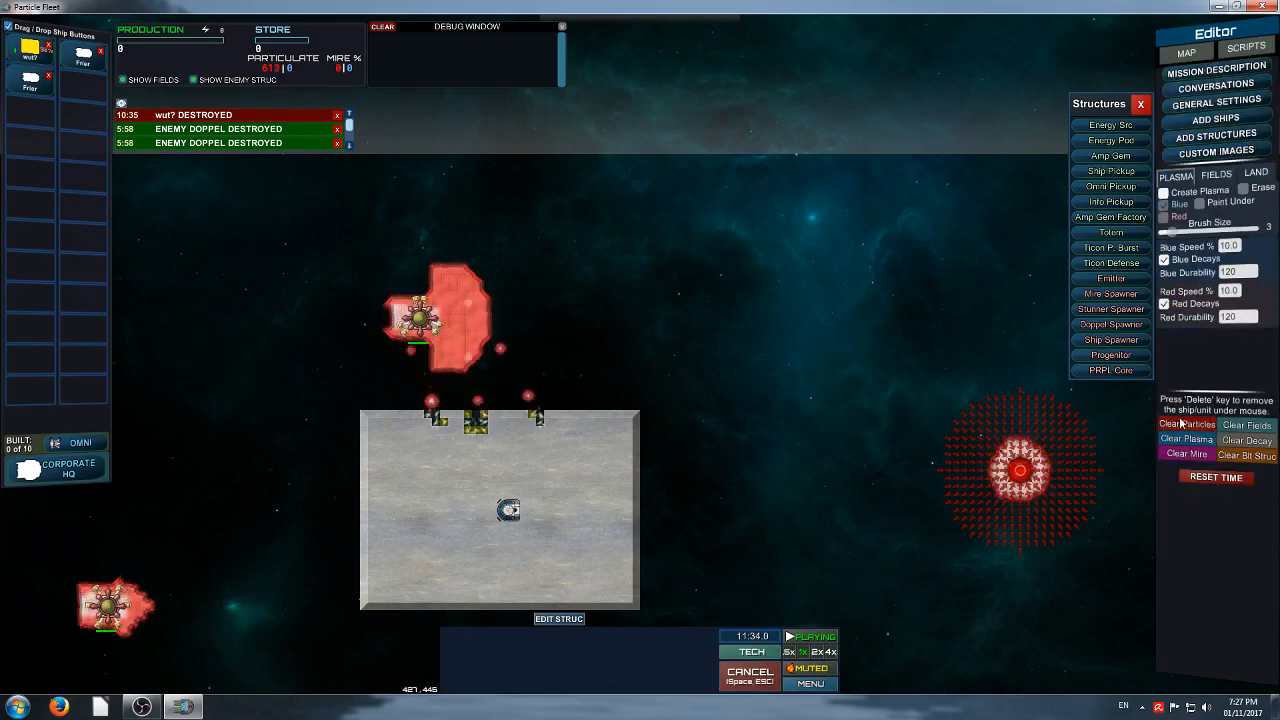
left_click(1184, 425)
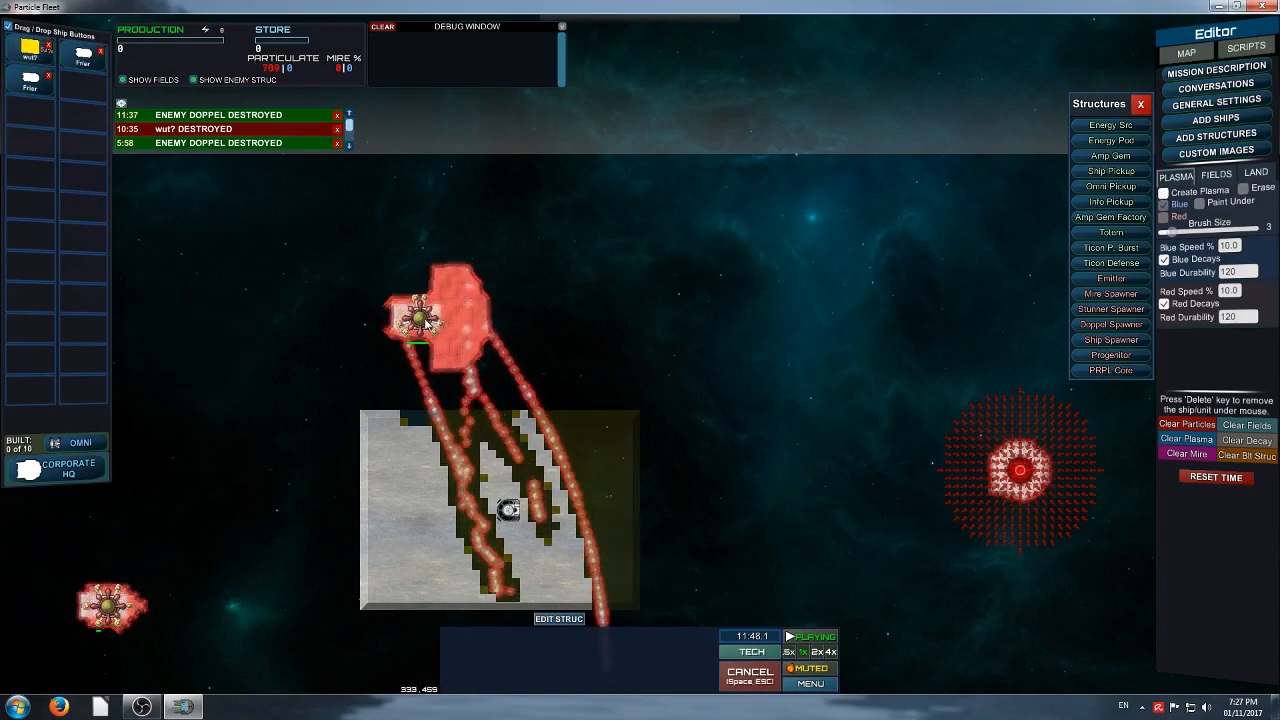
Examine the upper Doppel's rapid fire and the path of its shots around the wut? ship
right_click_drag(652, 344, 606, 60)
scroll(643, 294, "down", 3)
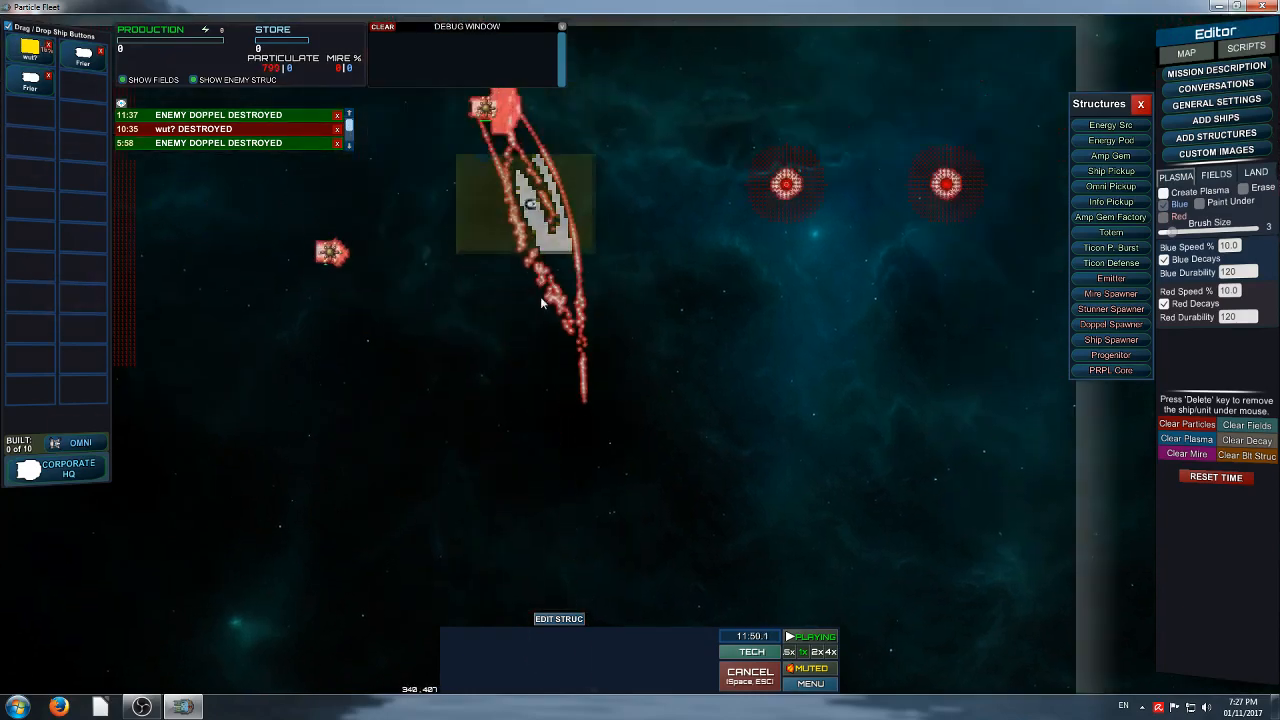
right_click_drag(633, 179, 565, 318)
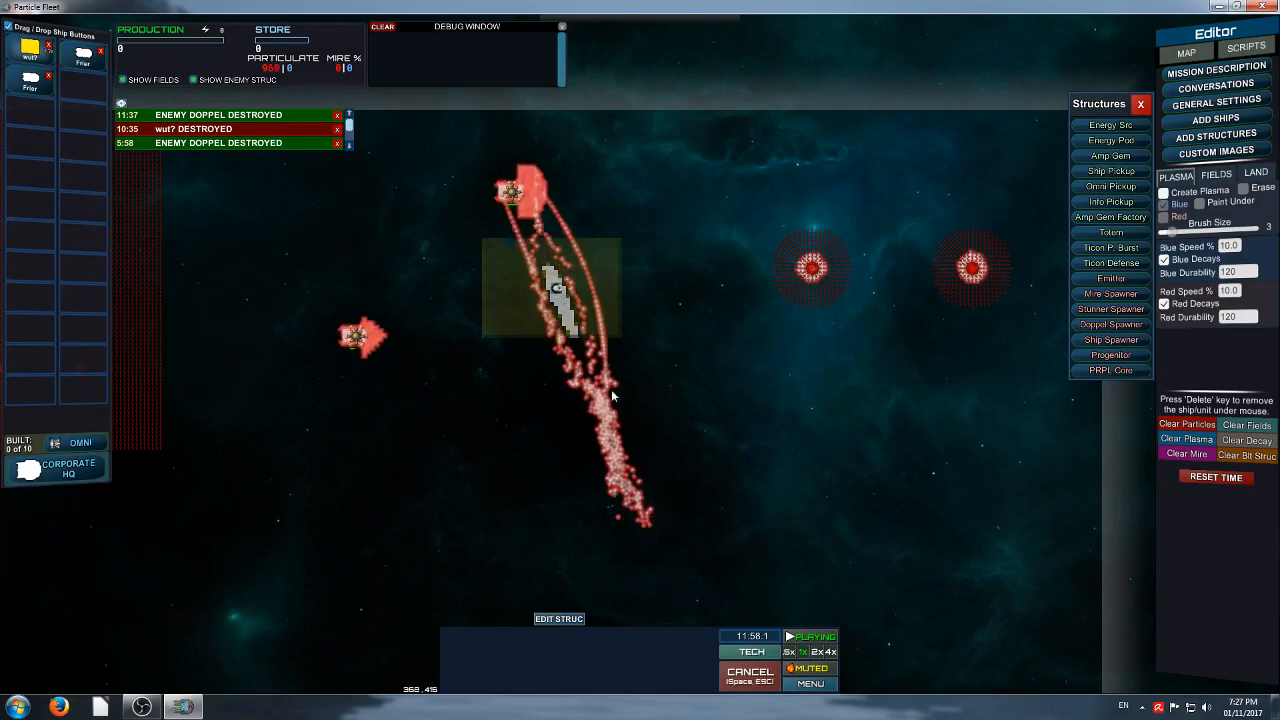
left_click(582, 318)
left_click(565, 263)
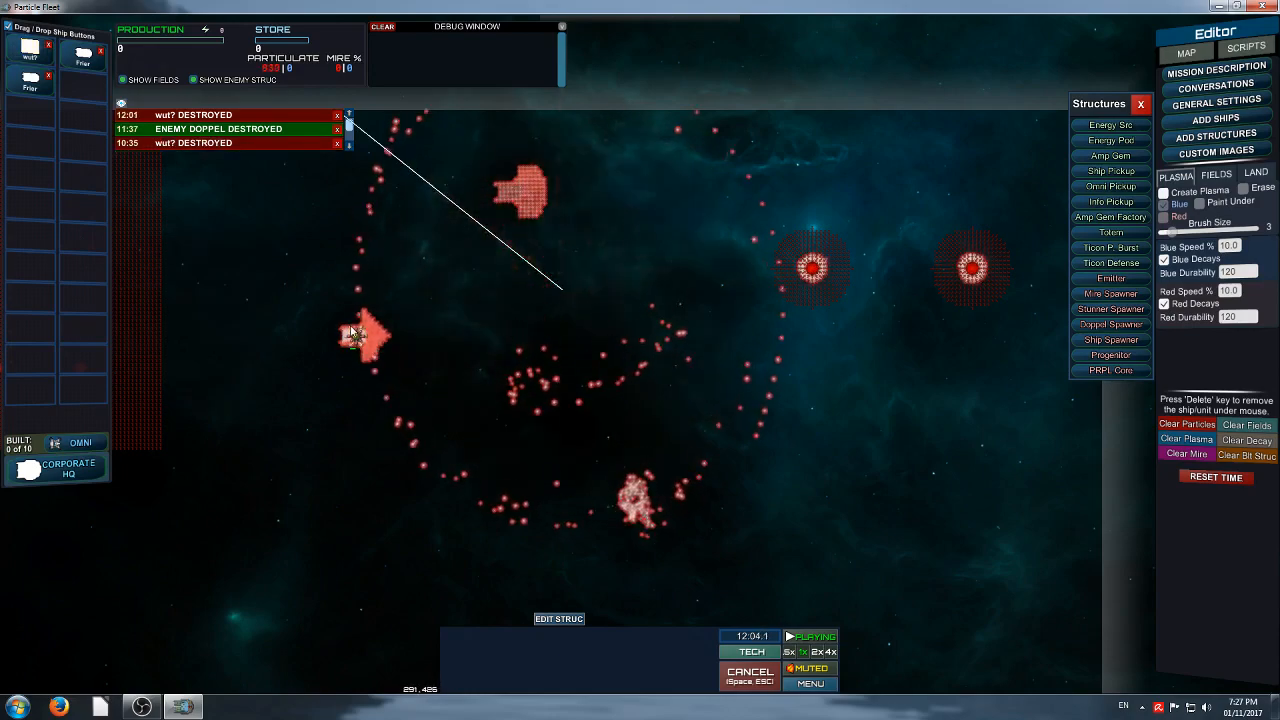
Replace the two old Doppel Spawners with a new one in the open space to their lower right
middle_click_drag(811, 349, 989, 281)
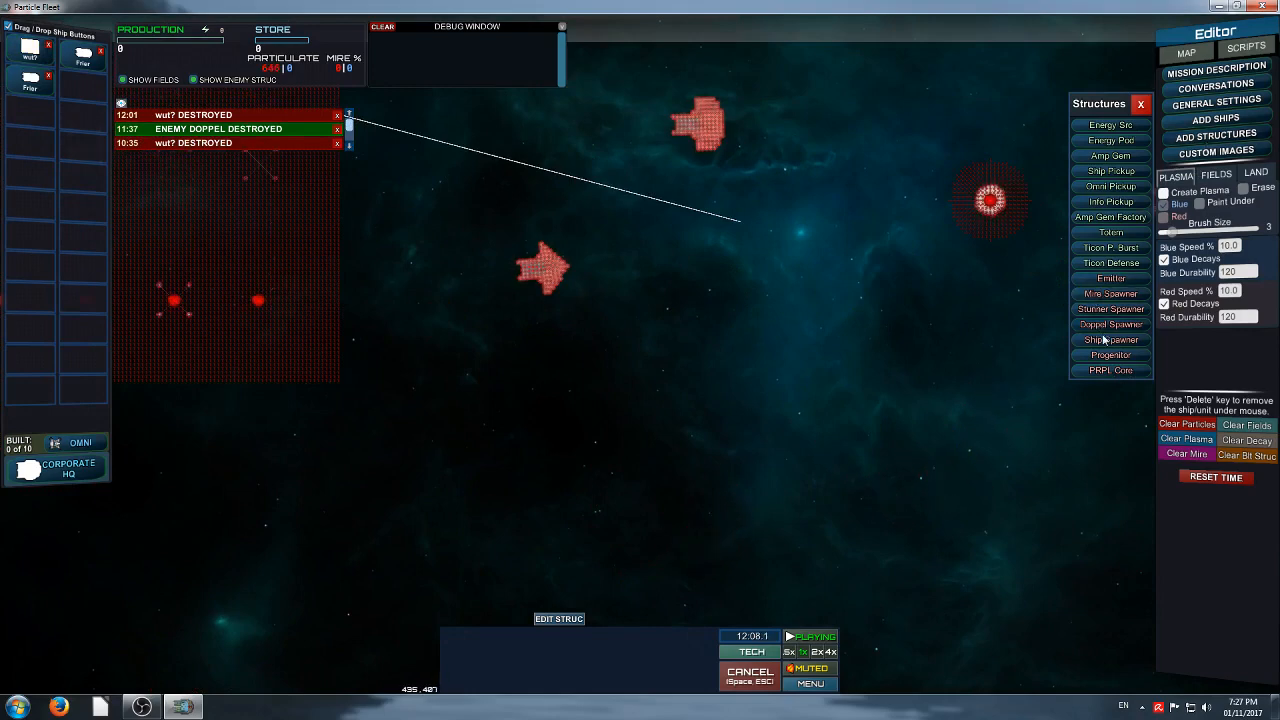
left_click(740, 316)
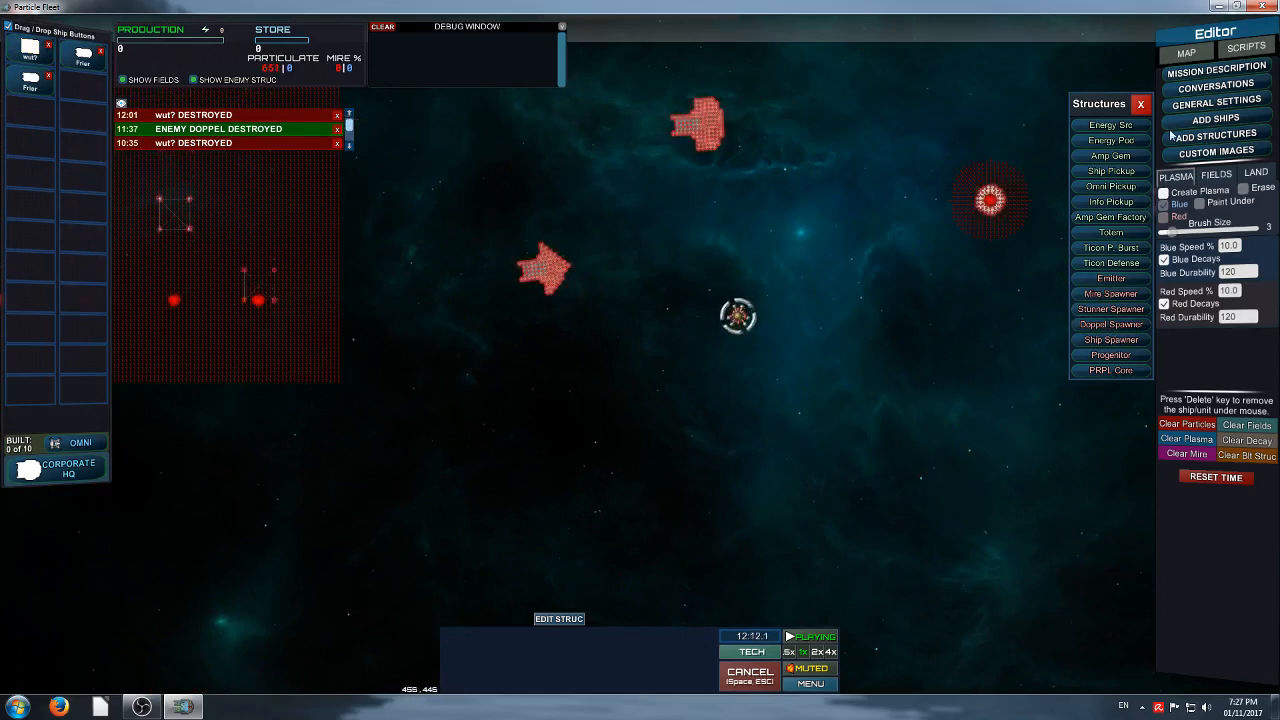
left_click(1141, 106)
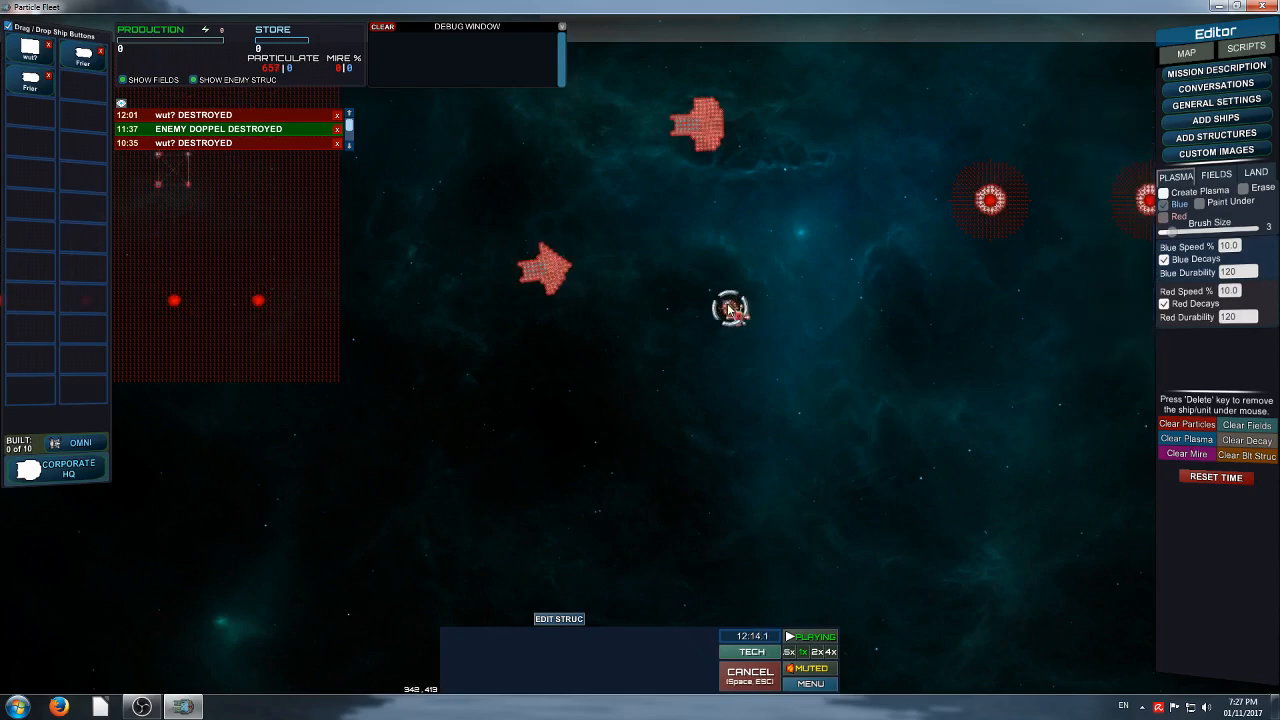
Set the new Doppel Spawner's type to MIRROR
left_click(738, 317)
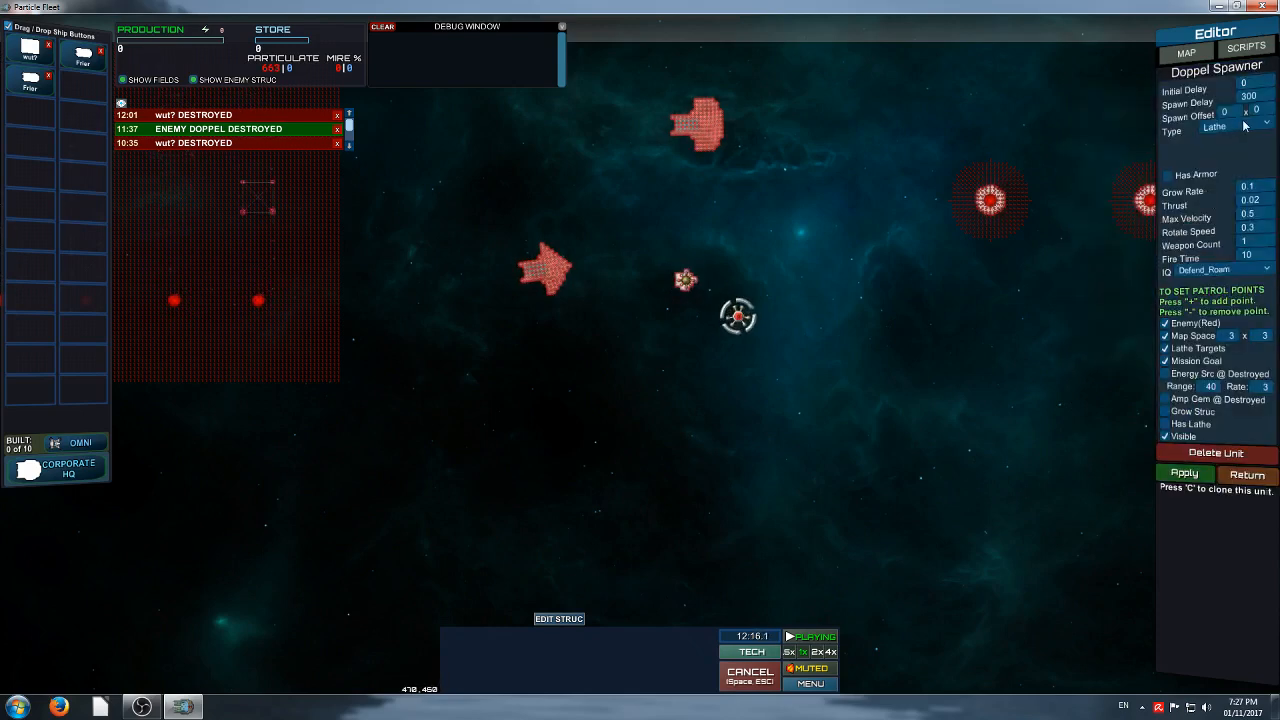
left_click(1240, 125)
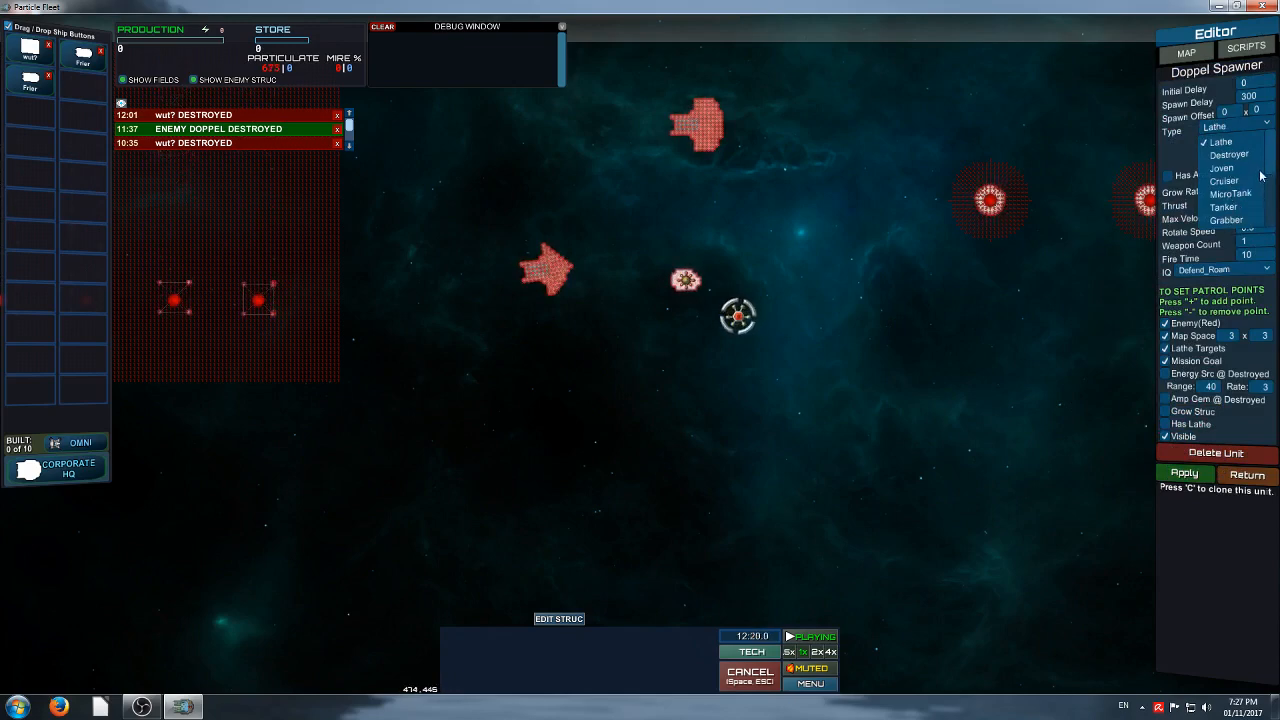
left_click_drag(1268, 154, 1272, 222)
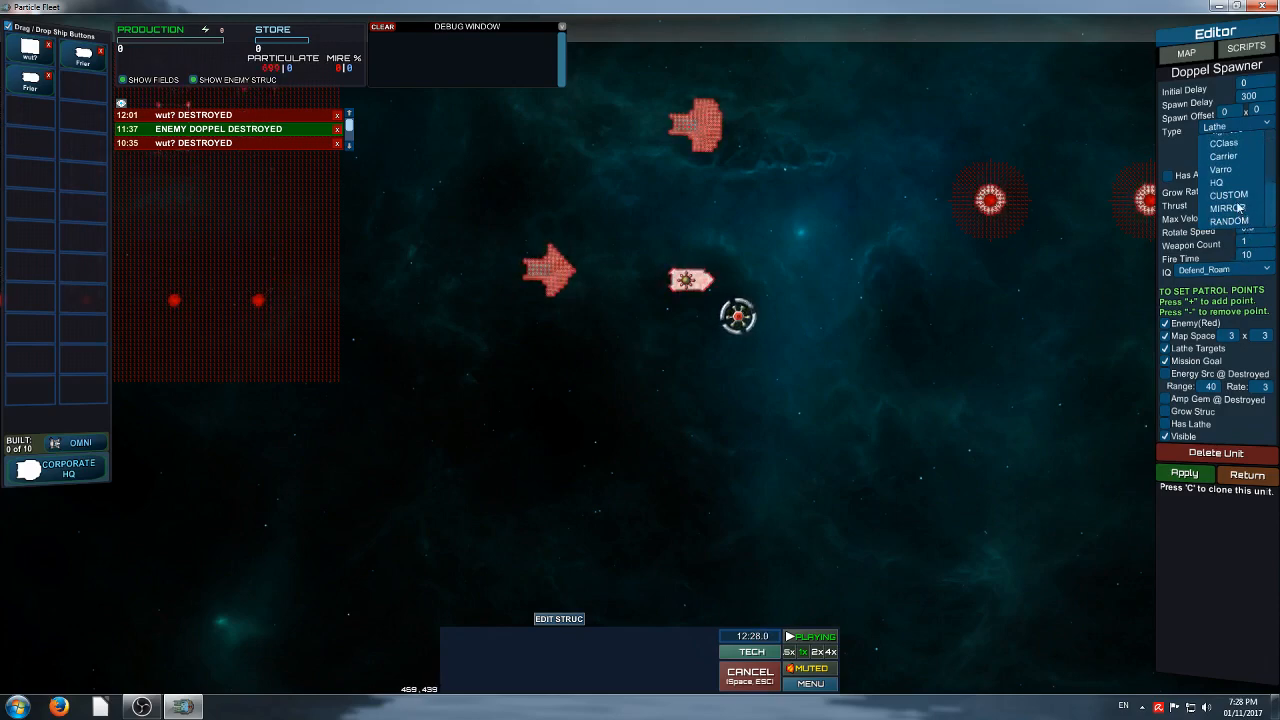
left_click(1228, 208)
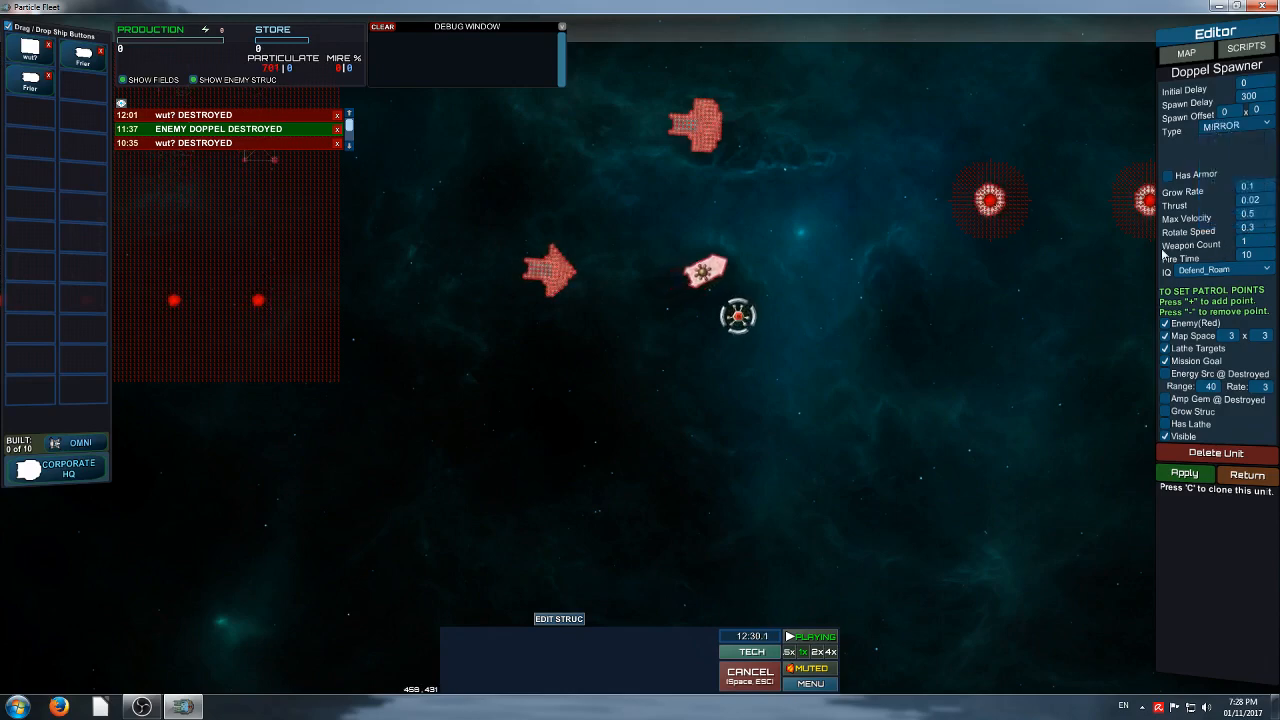
Try the RANDOM type on the new Doppel Spawner
left_click(1260, 127)
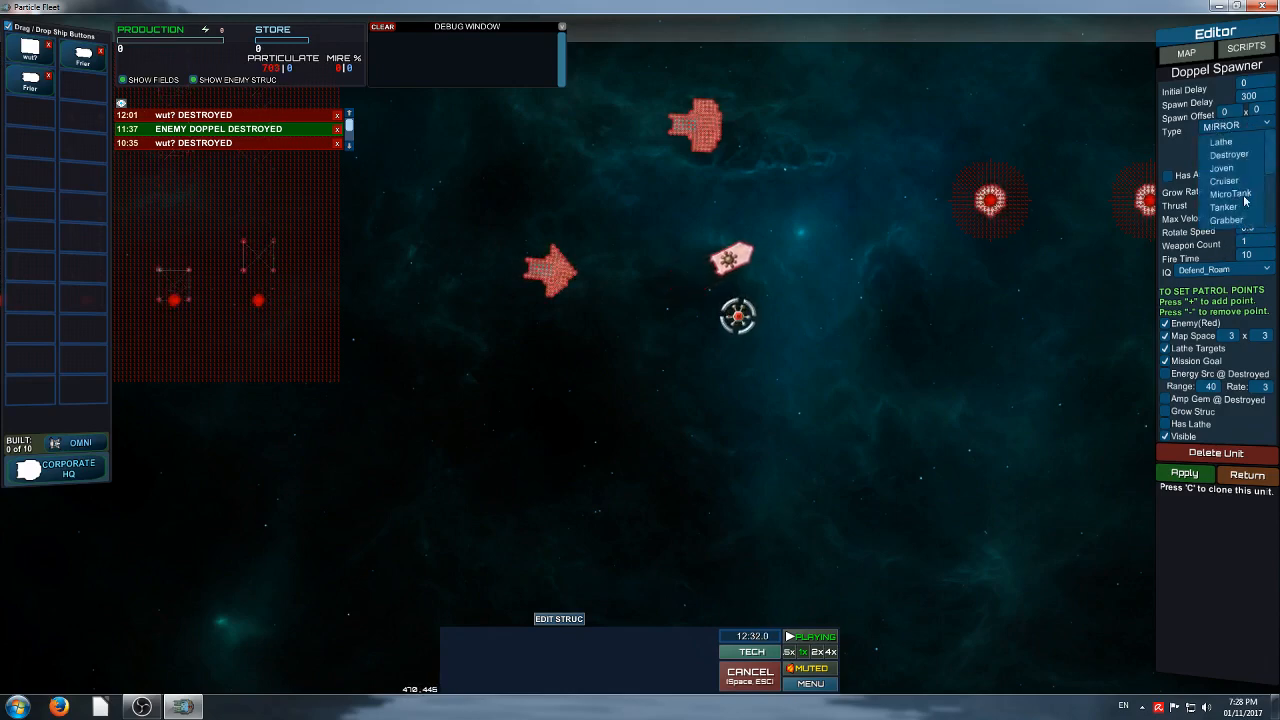
left_click_drag(1266, 174, 1277, 230)
left_click(1229, 223)
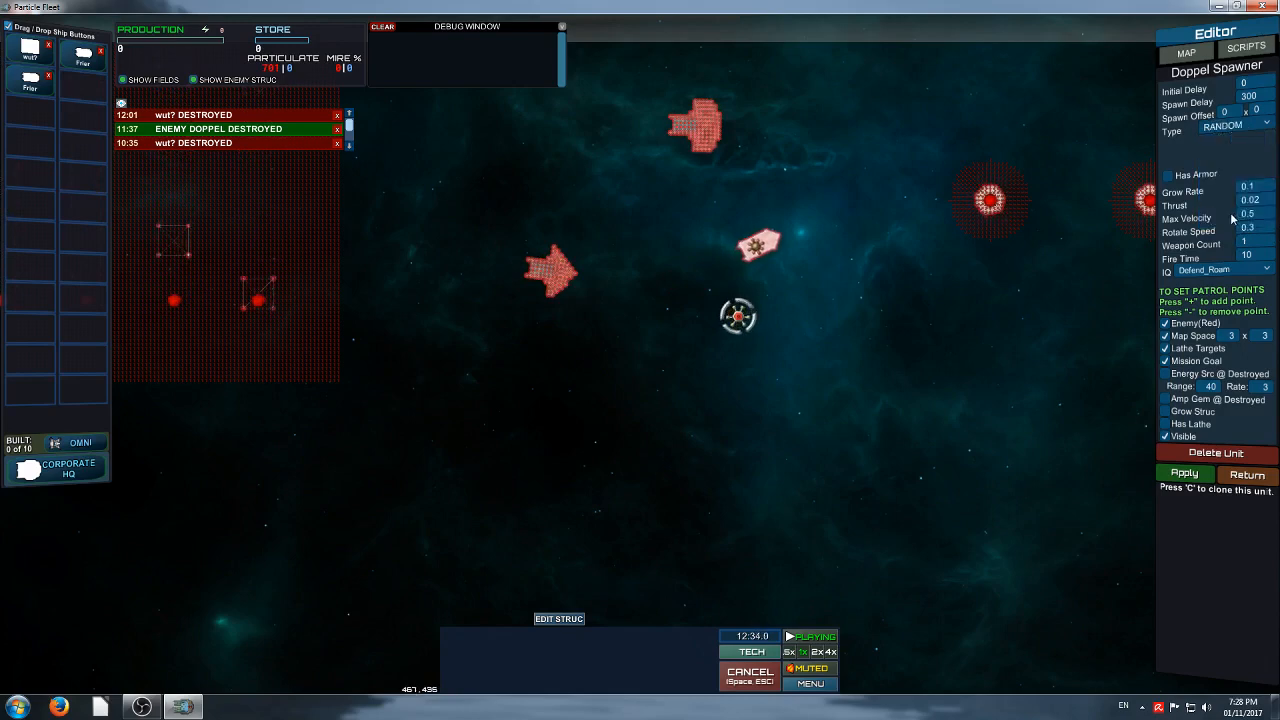
Switch the new Doppel Spawner's type back to MIRROR and clear all particles from the map
right_click_drag(780, 326, 766, 424)
left_click(1235, 126)
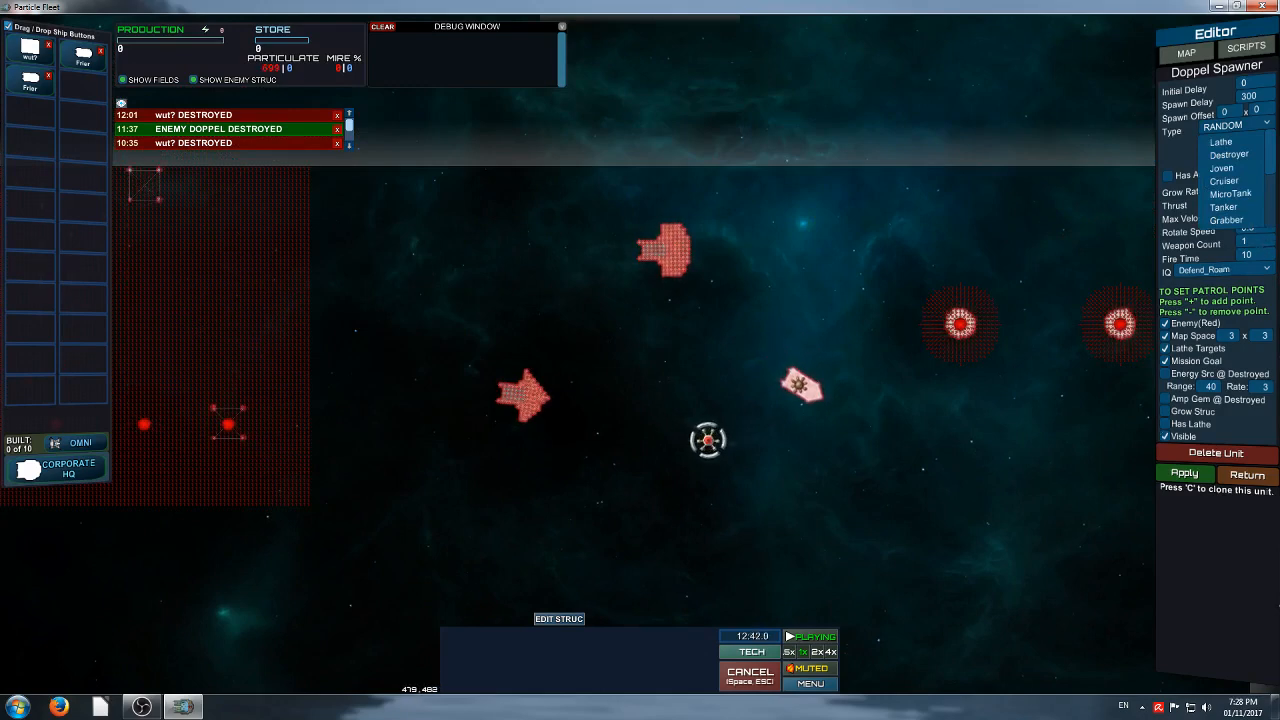
left_click_drag(1270, 152, 1268, 215)
left_click(1216, 212)
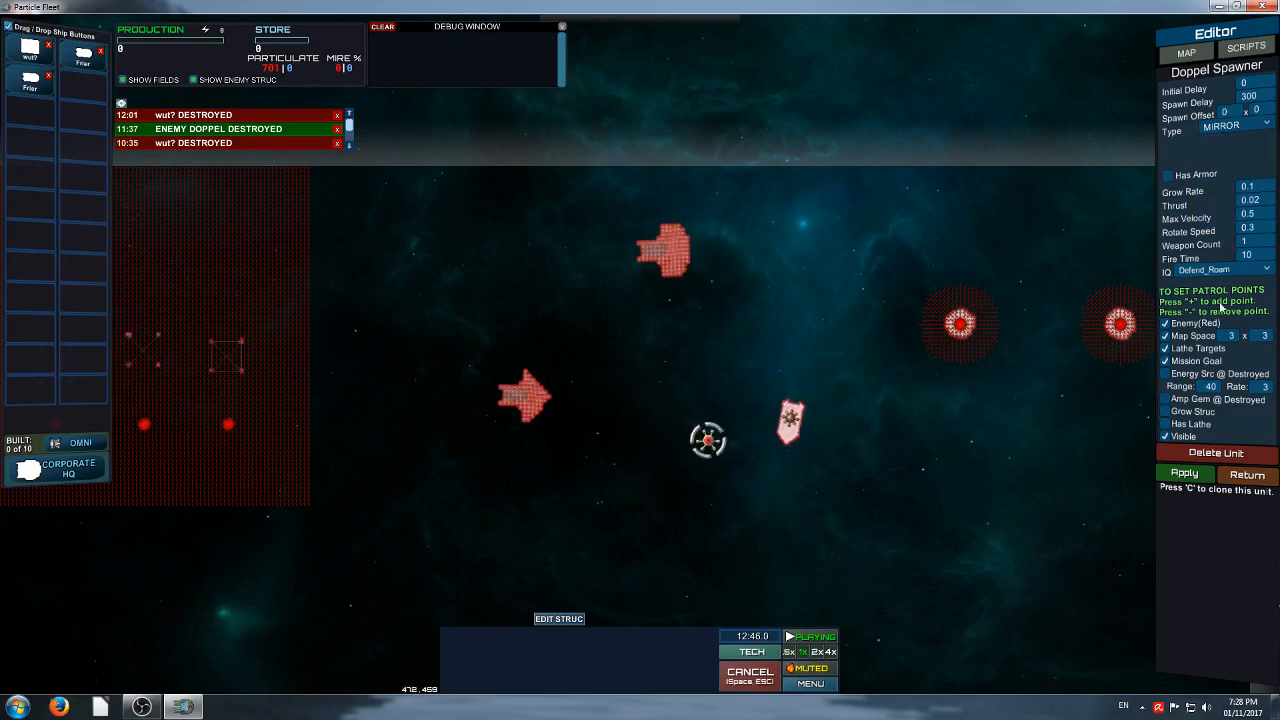
left_click(792, 470)
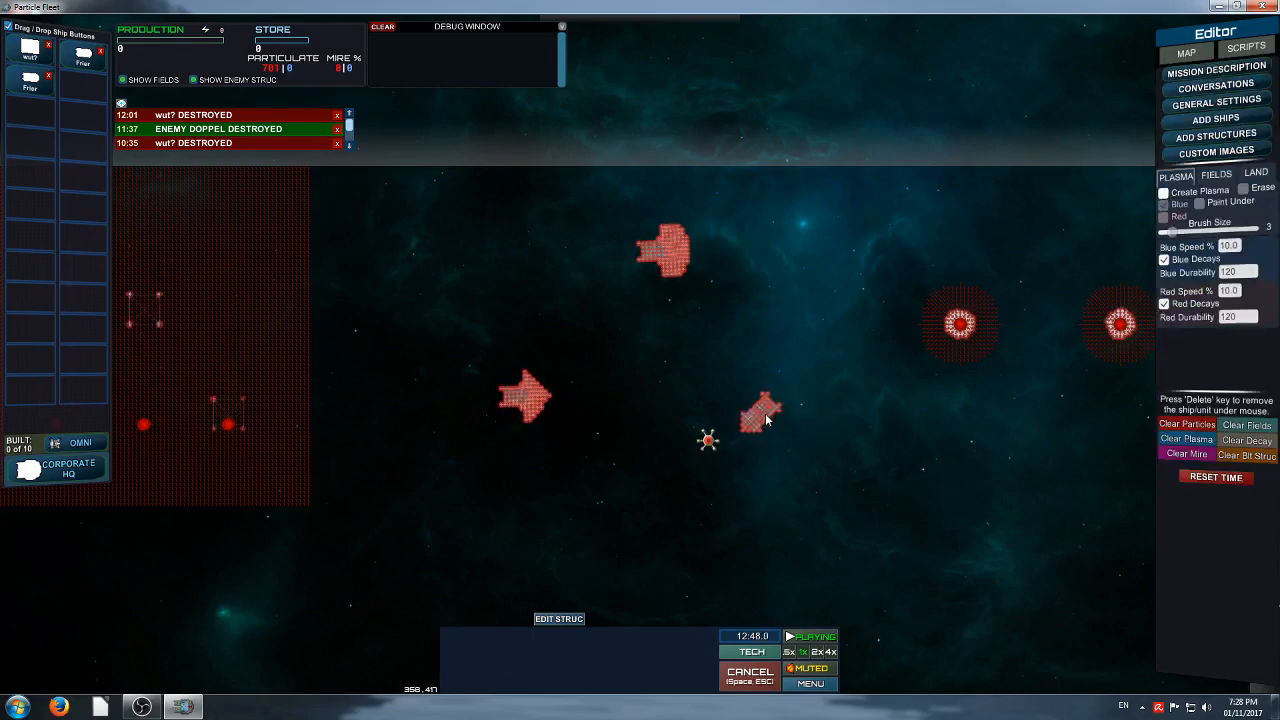
left_click(1191, 429)
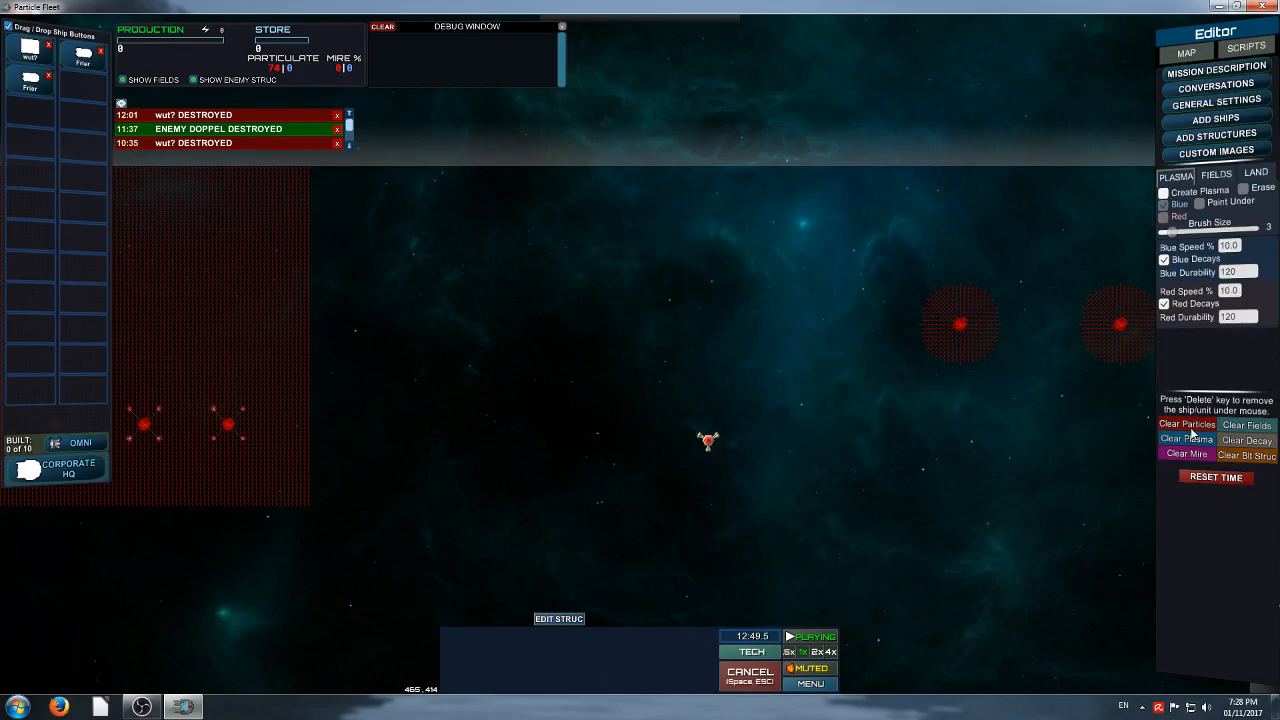
Set the MIRROR spawner's Spawn Delay to 0 and clear all particles for a test at 4x speed
left_click(708, 440)
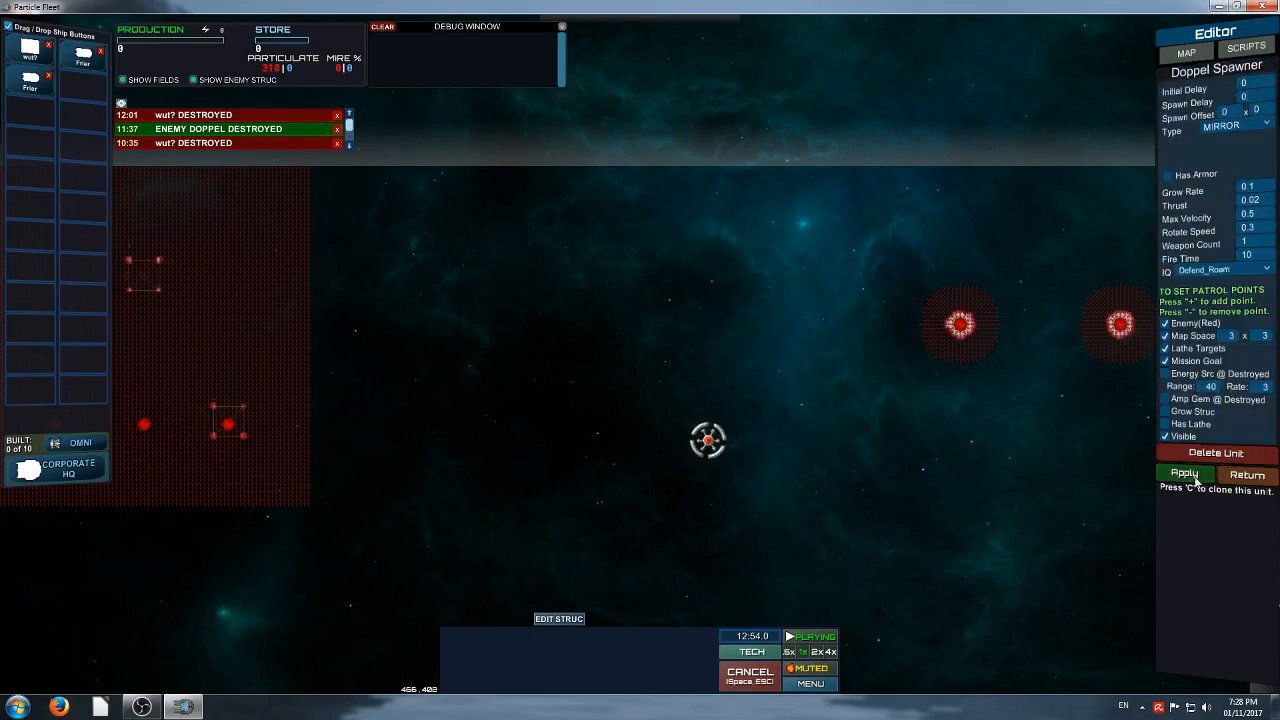
left_click(1088, 485)
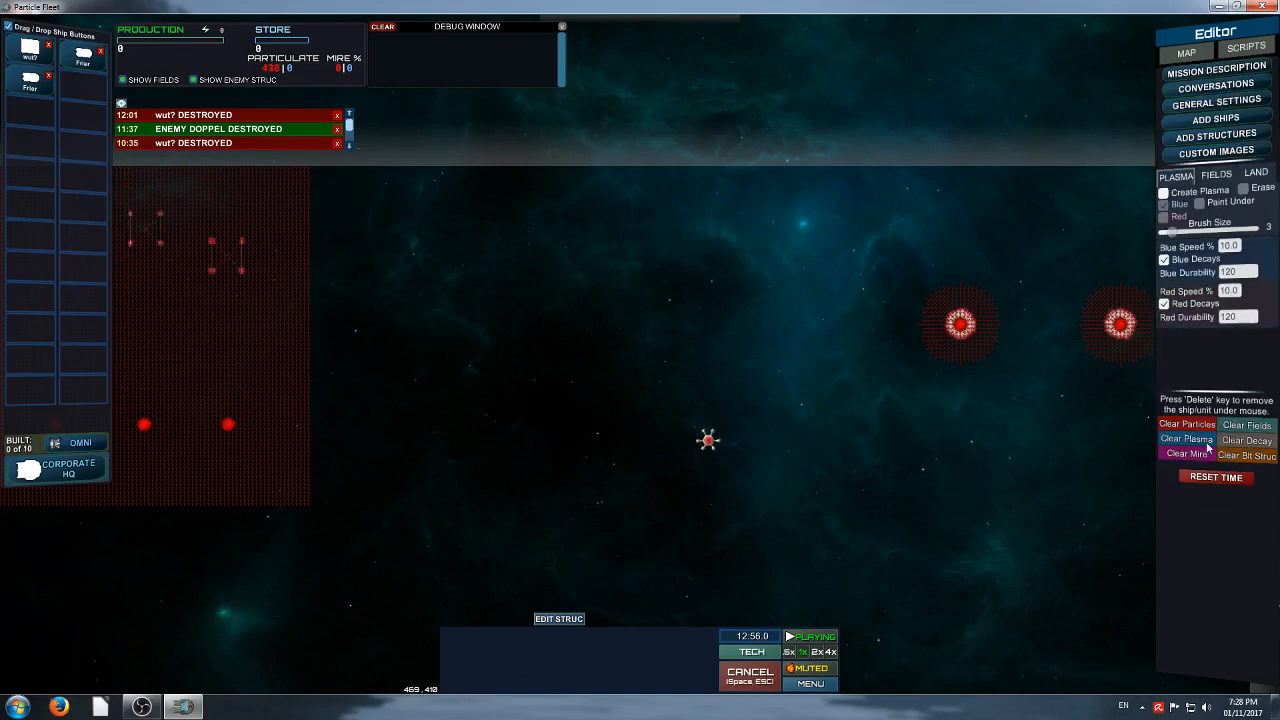
left_click(1193, 426)
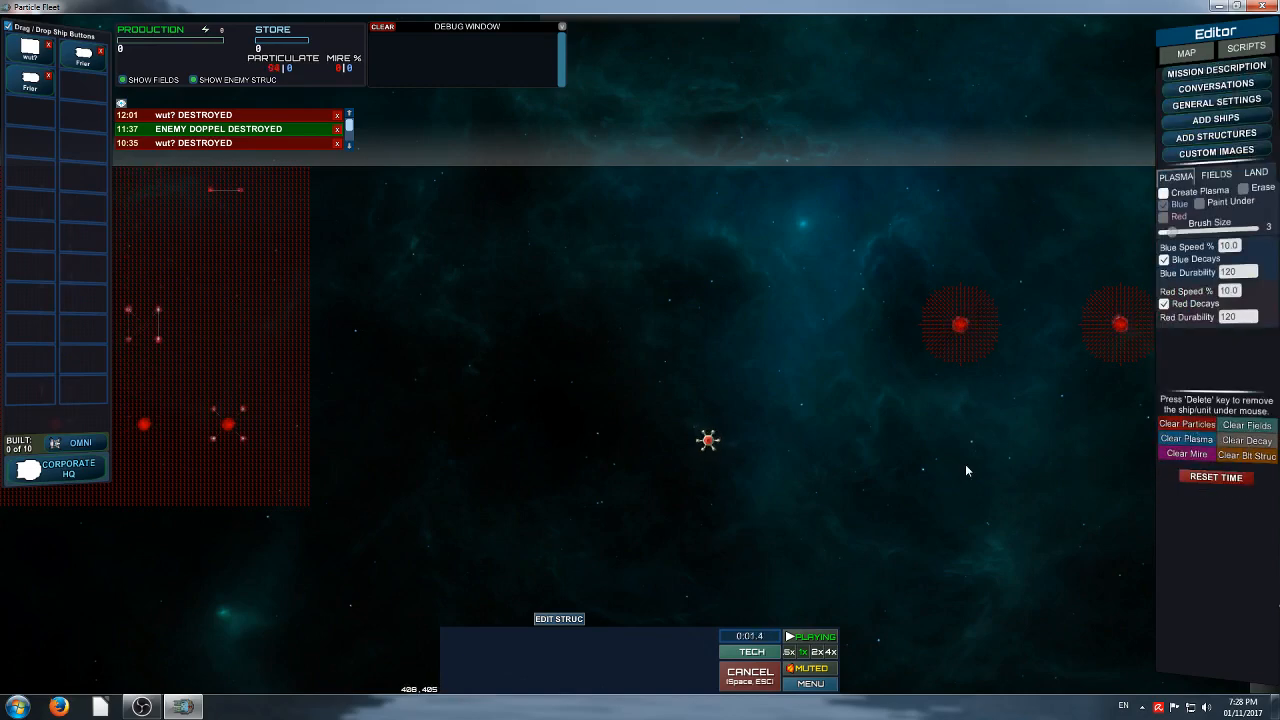
key("space")
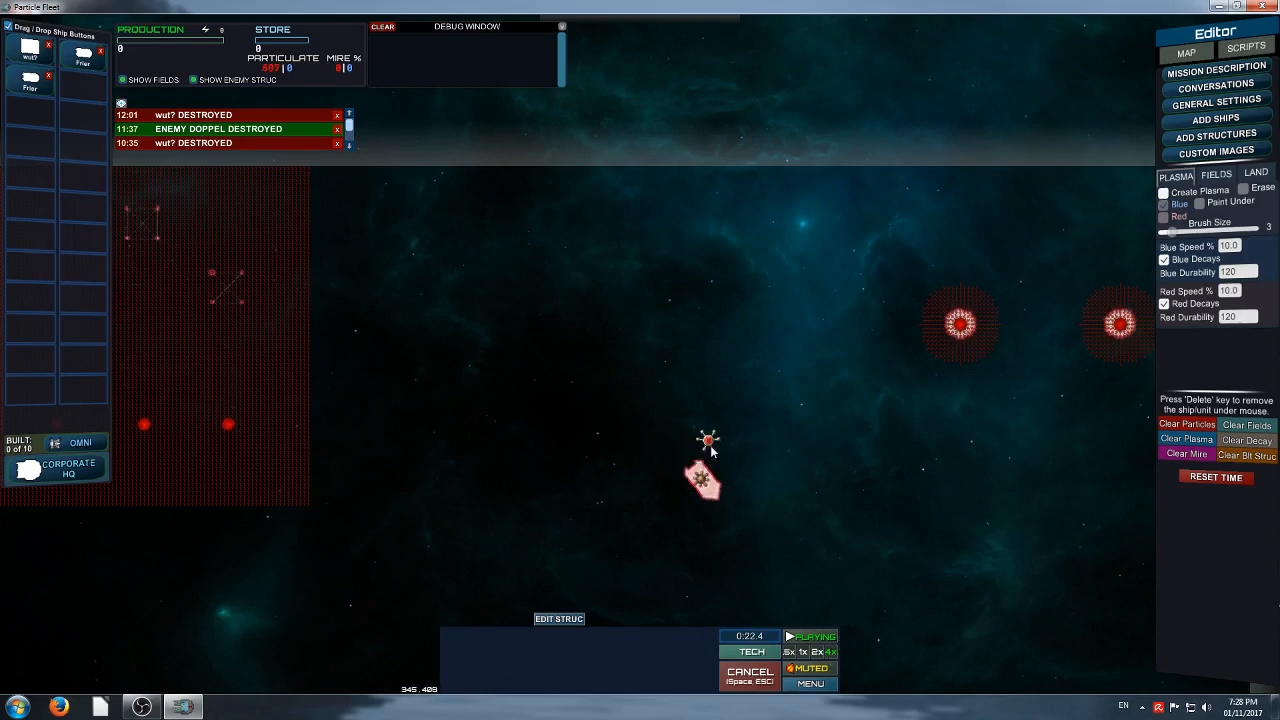
Check the MIRROR spawner's settings and clear all particles to respawn its Doppel
left_click(706, 440)
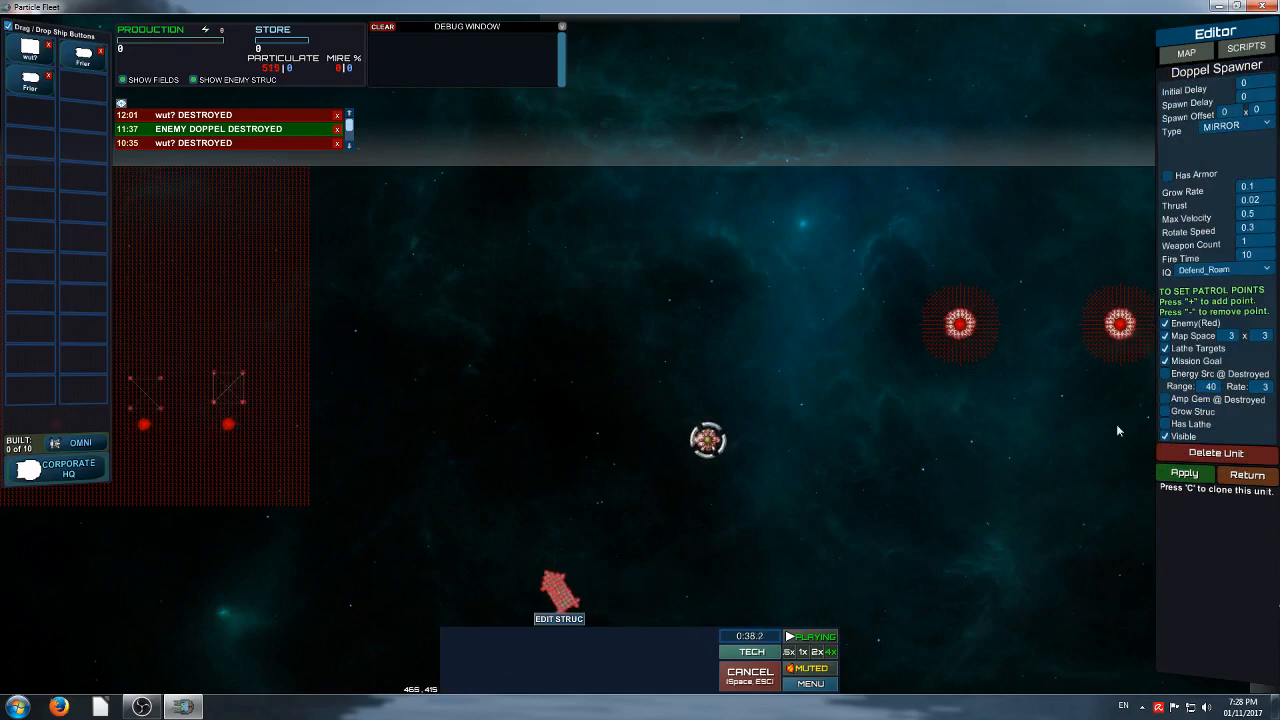
left_click(1120, 368)
left_click(1177, 429)
middle_click_drag(787, 451, 805, 441)
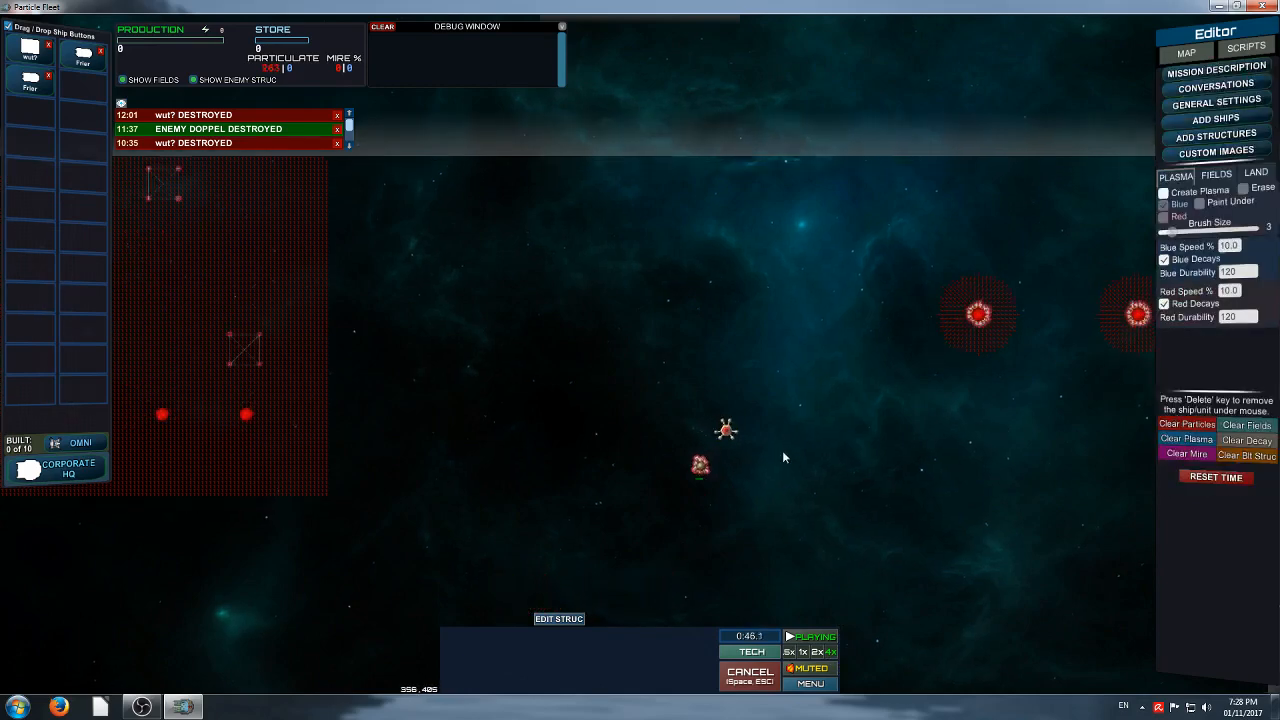
Pause the game, set the Doppel Spawner's type to CUSTOM and choose a saved custom ship as its design
key("space")
left_click(728, 430)
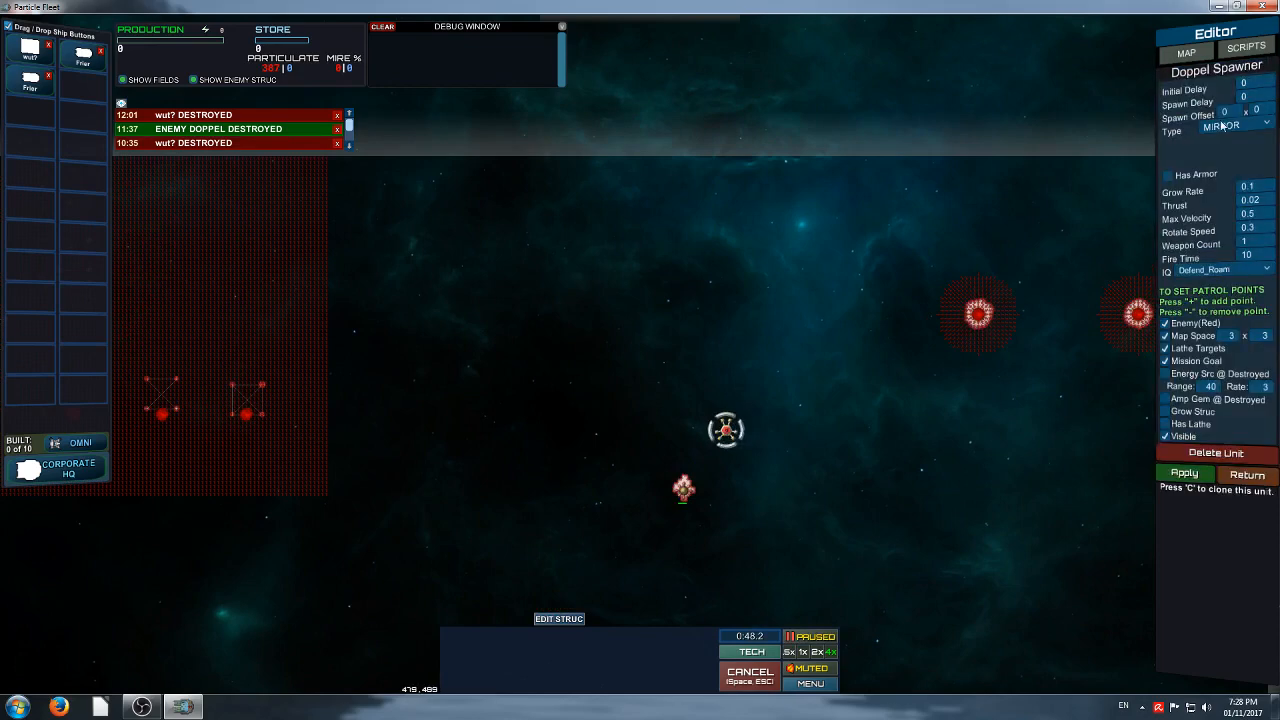
left_click(1221, 125)
left_click_drag(1272, 160, 1272, 240)
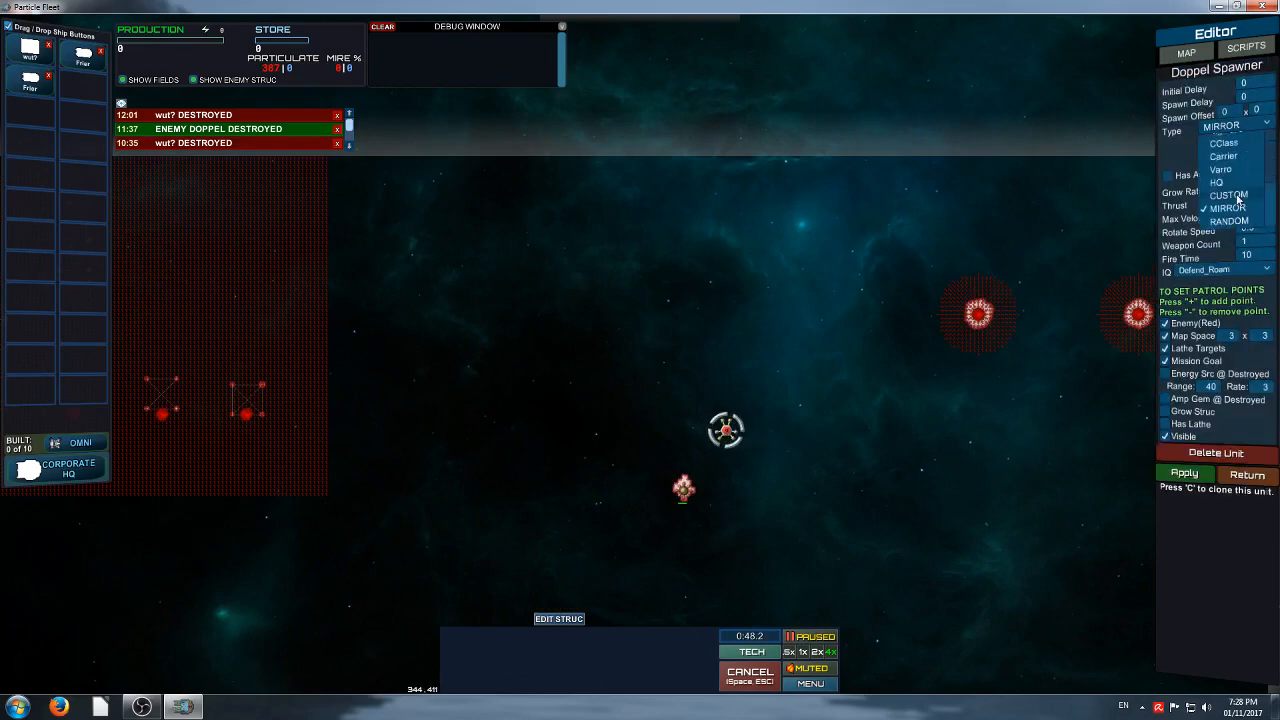
left_click(1230, 195)
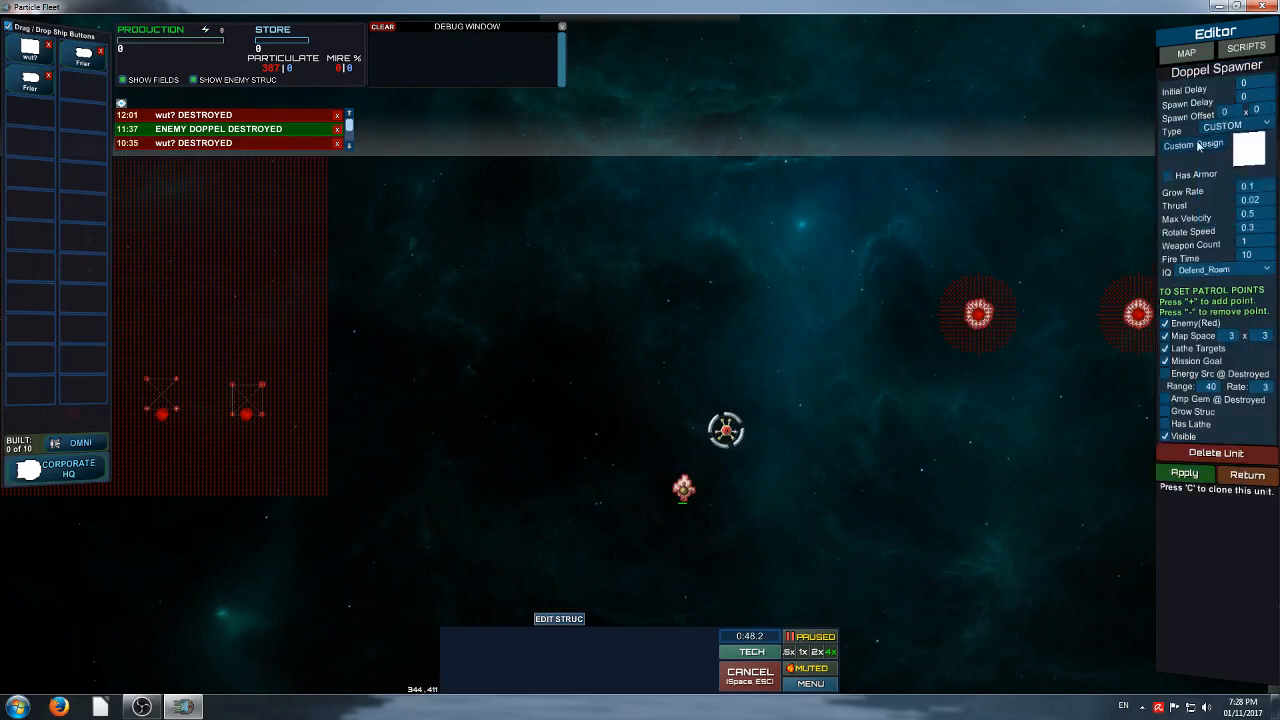
left_click(1249, 149)
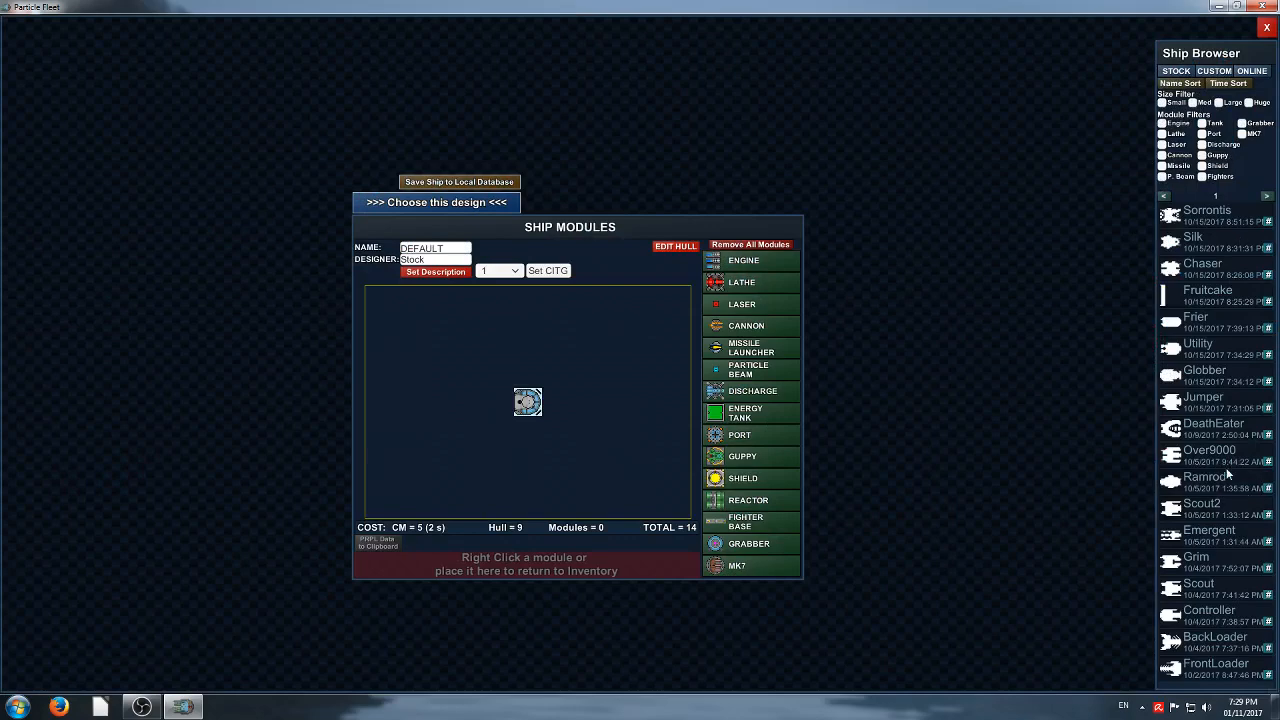
left_click(437, 203)
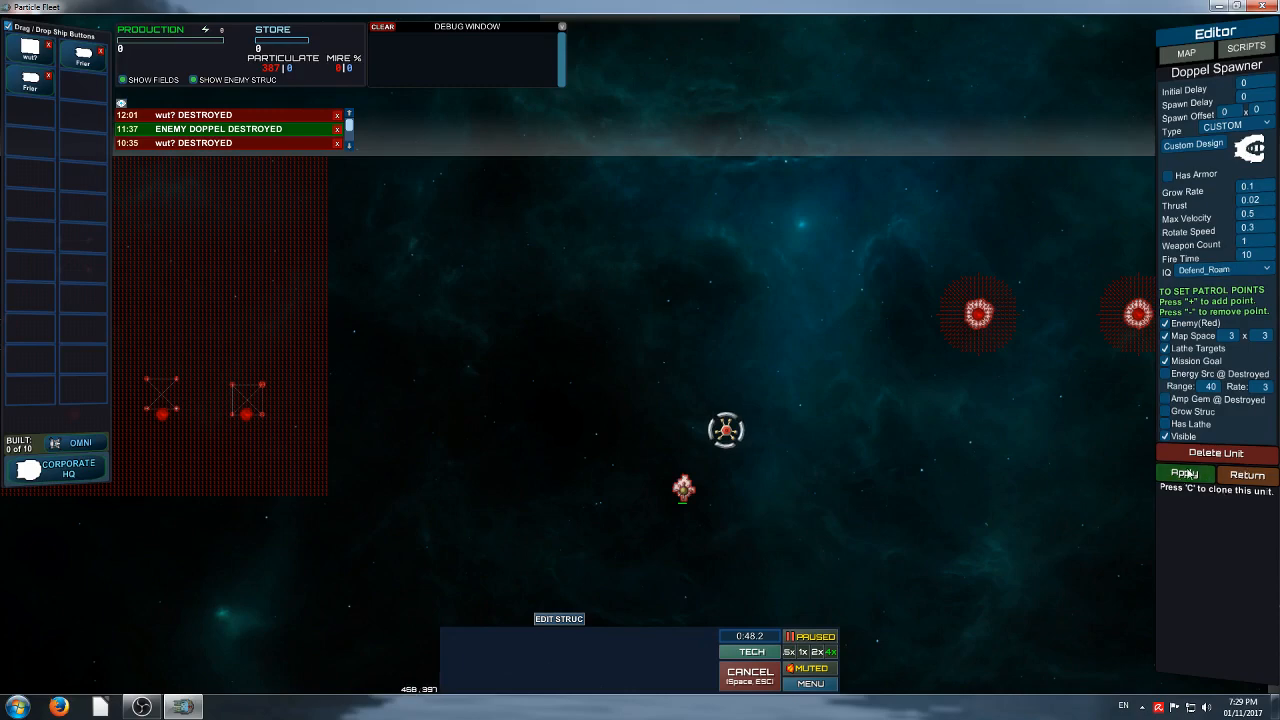
Resume the game and watch the custom-design Doppel being built and sent out from its spawner
left_click(684, 492)
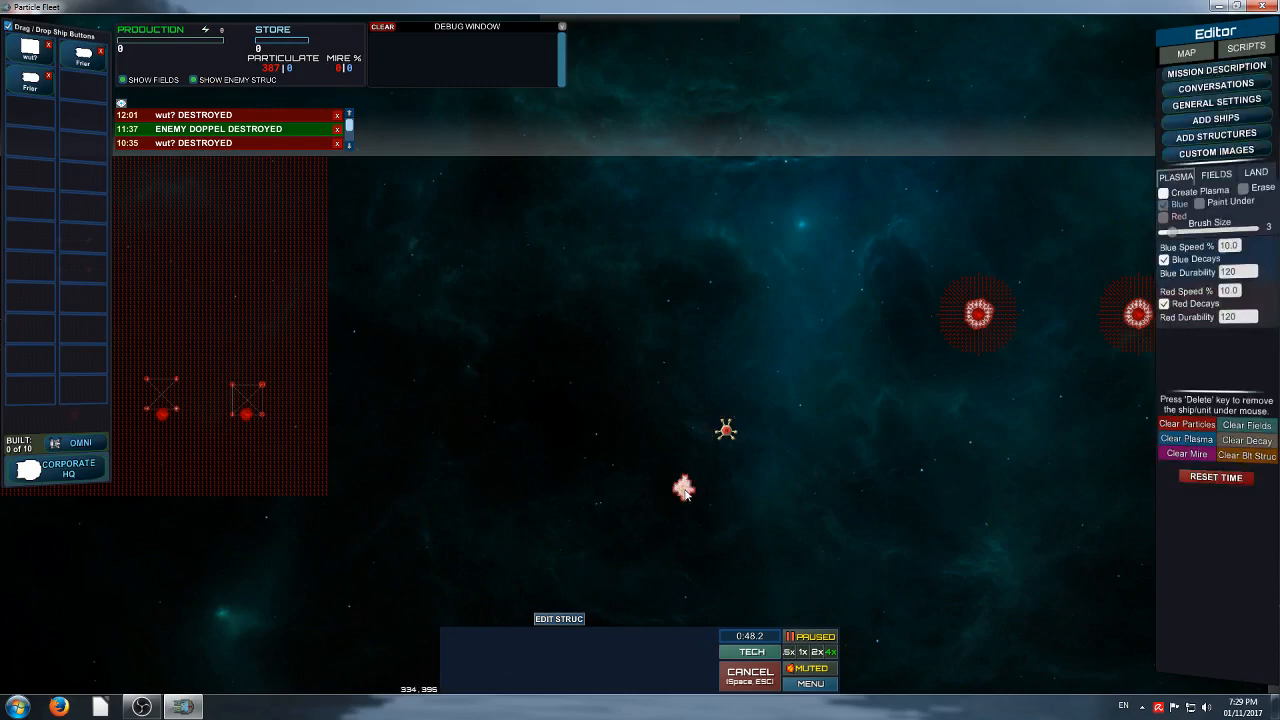
key("space")
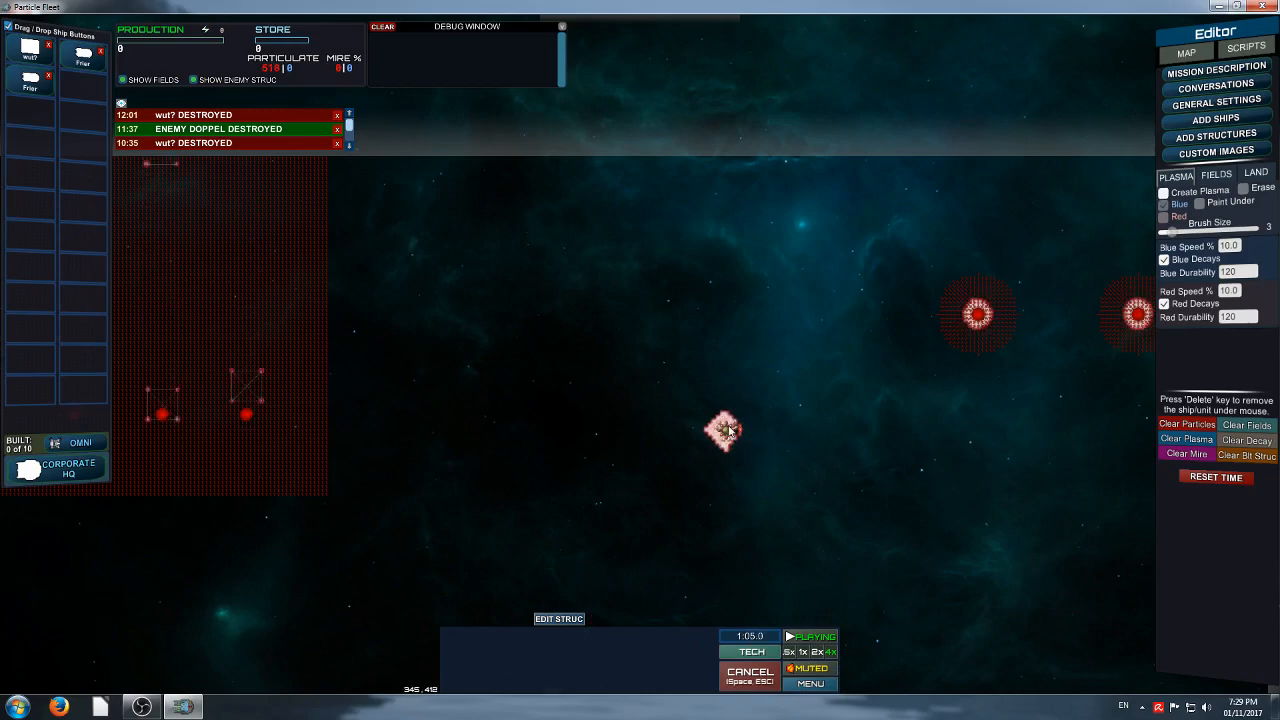
right_click_drag(960, 476, 628, 458)
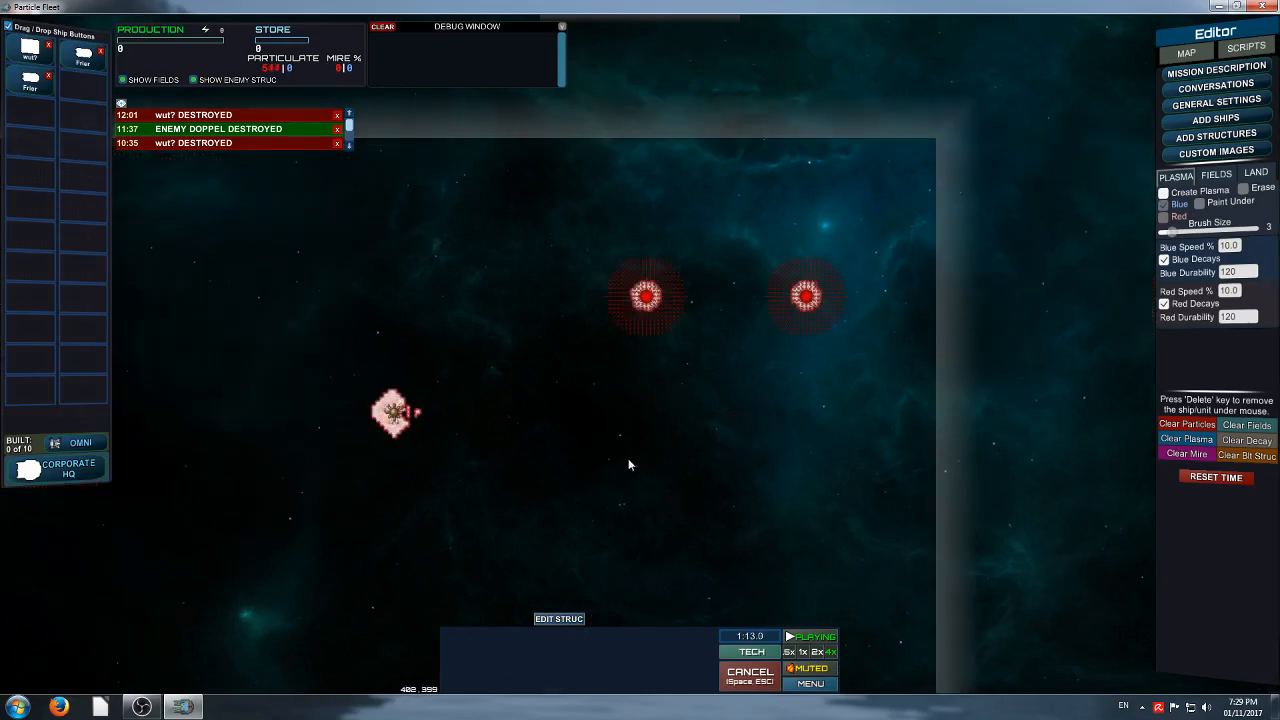
scroll(534, 419, "down", 2)
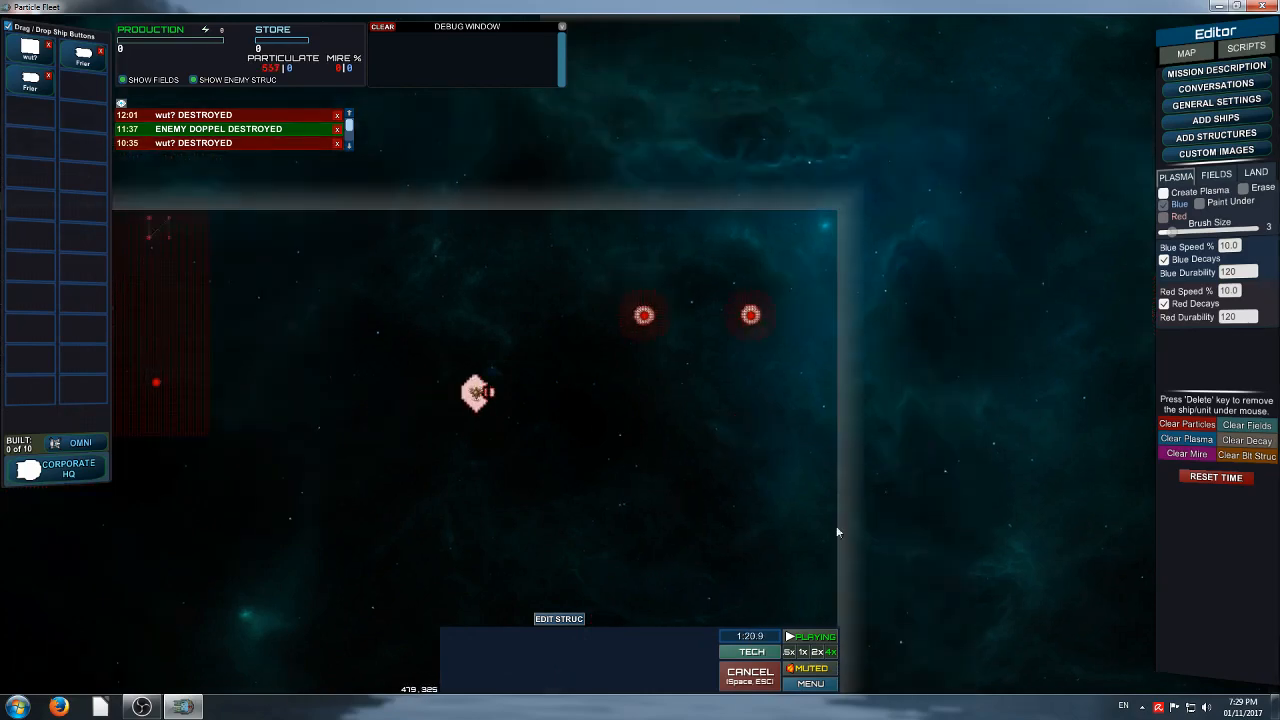
right_click_drag(489, 407, 544, 436)
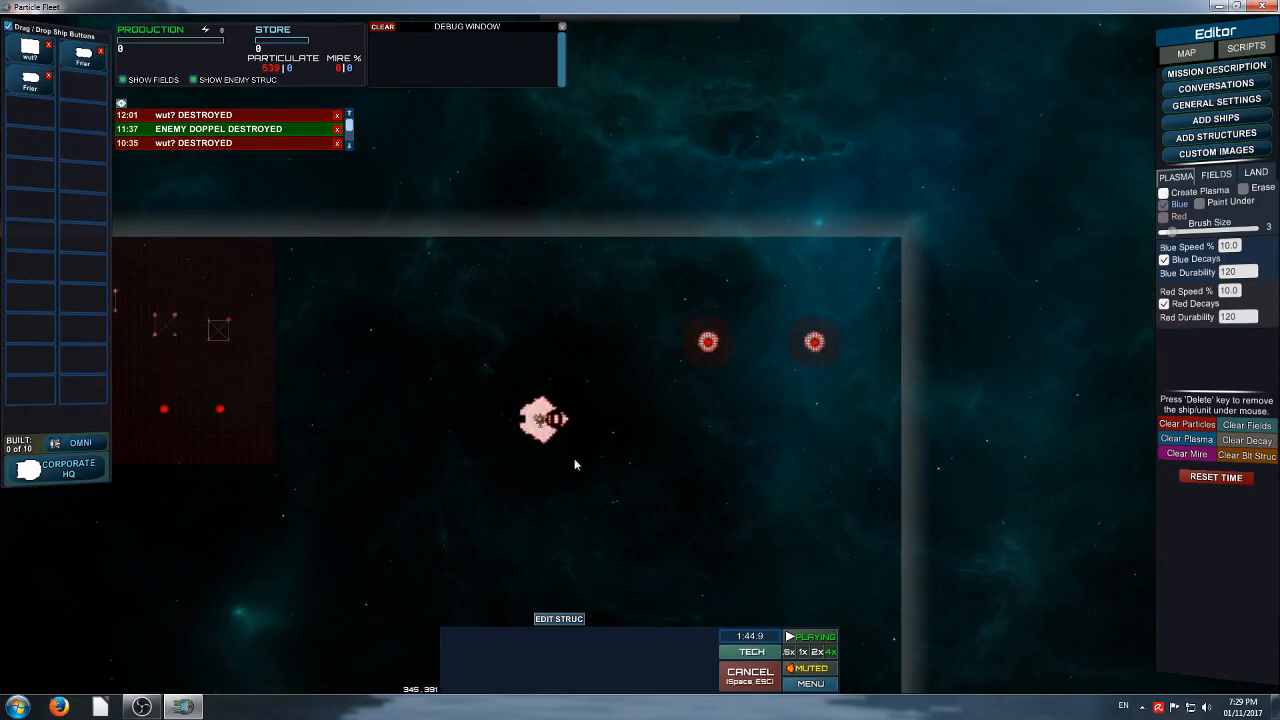
right_click_drag(557, 471, 687, 439)
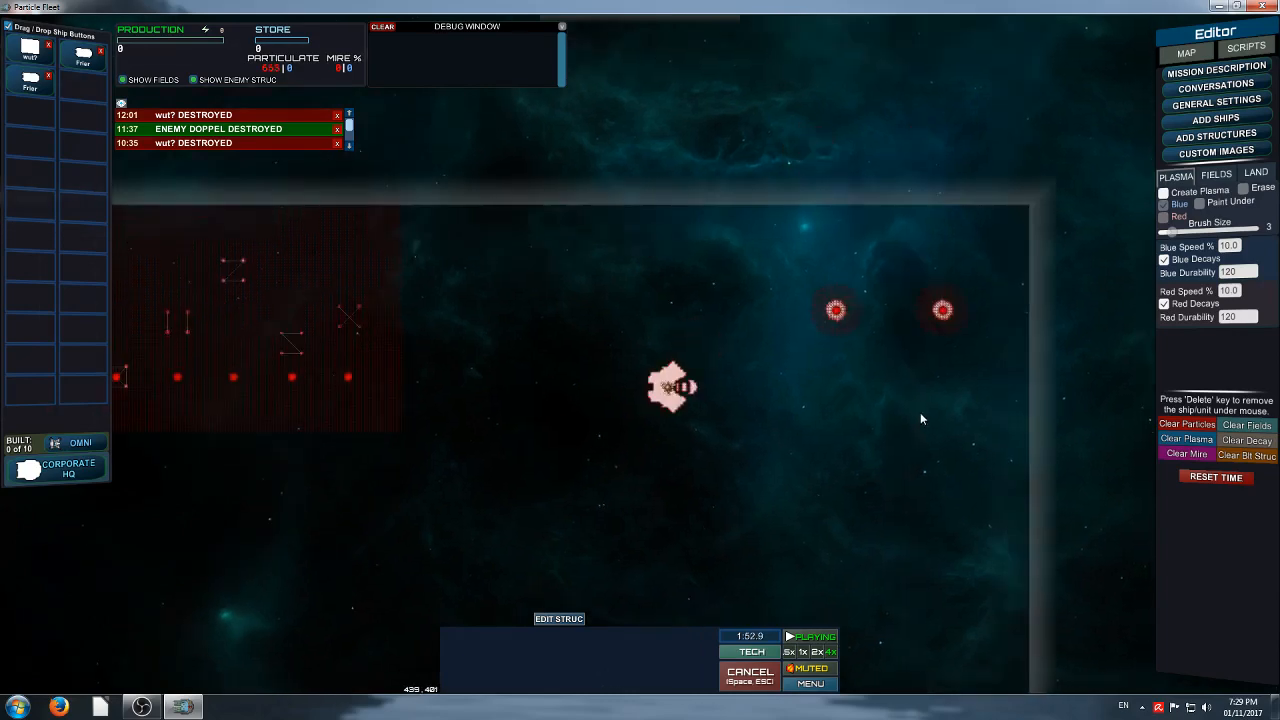
scroll(730, 380, "up", 2)
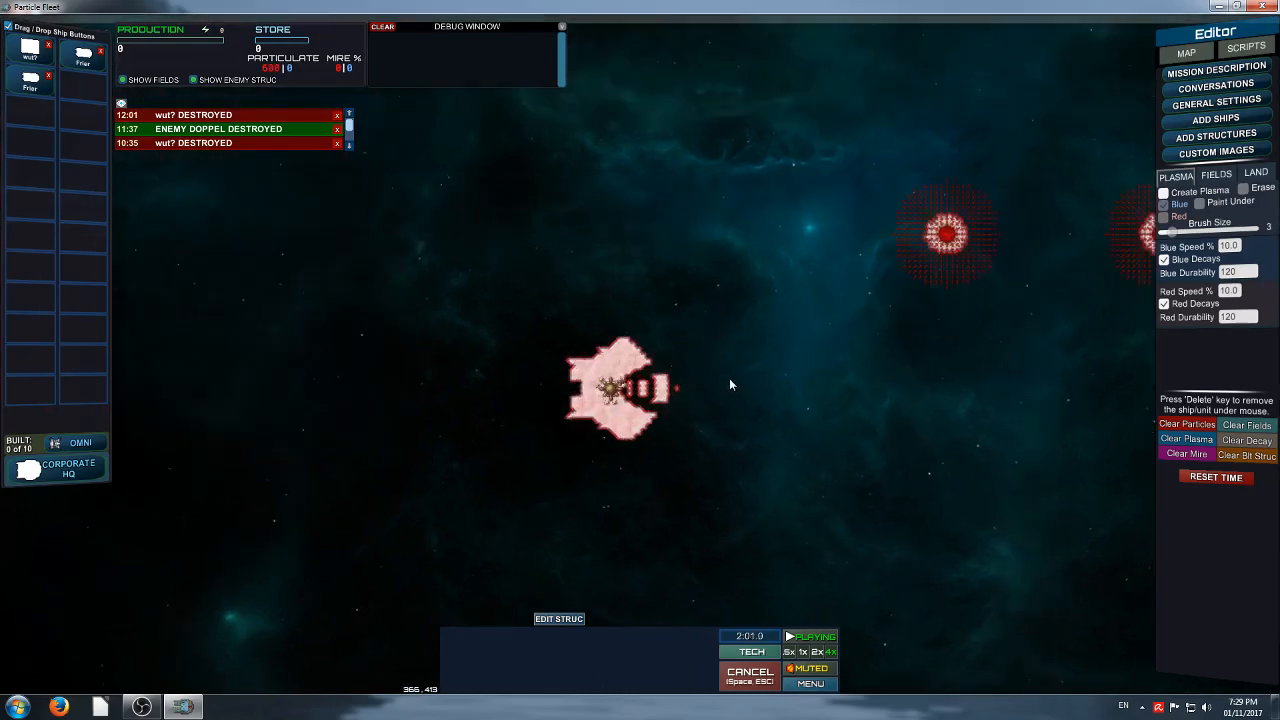
scroll(729, 385, "up", 1)
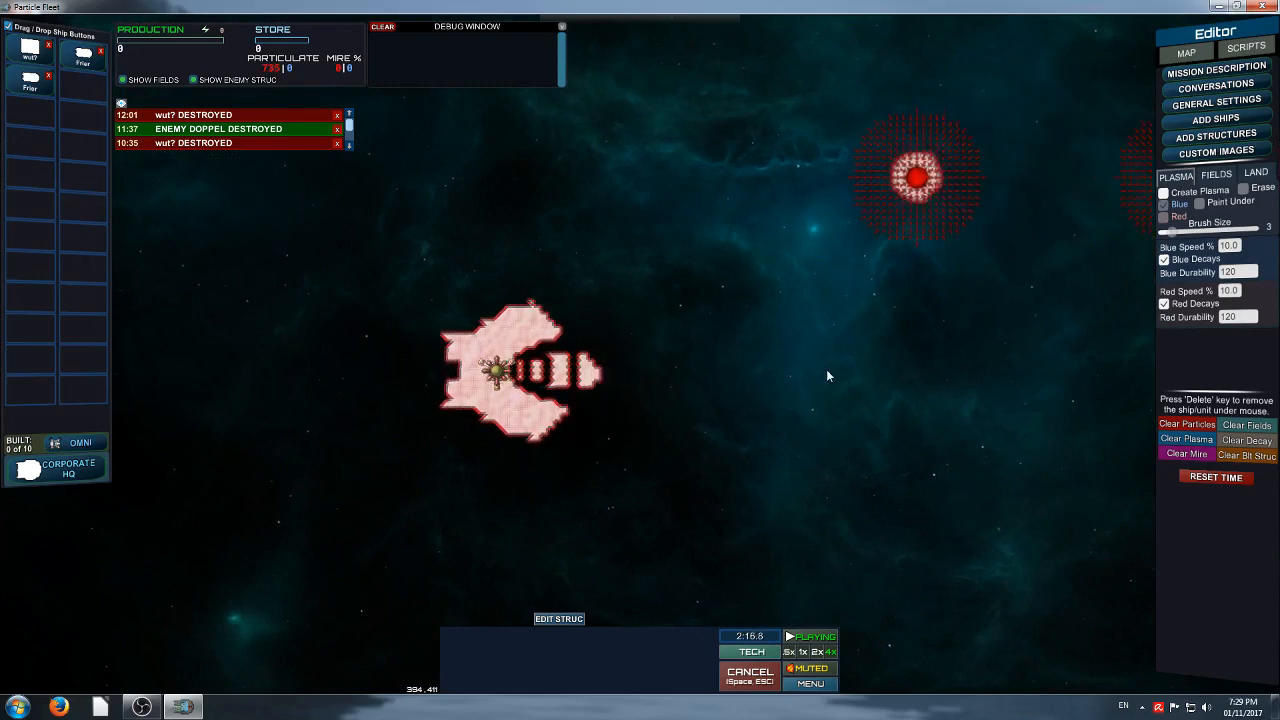
scroll(770, 420, "down", 3)
scroll(746, 377, "up", 3)
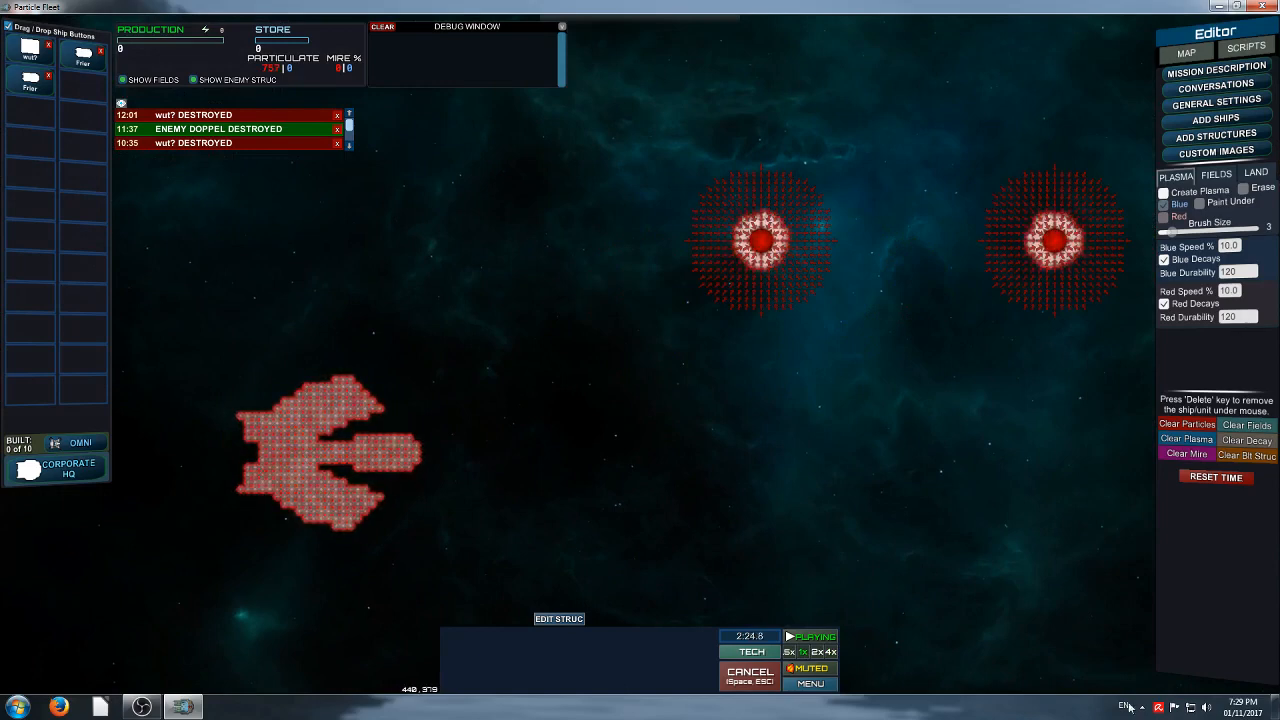
Clear all particles from the map and check the settings of the left of the two emitters
left_click(1198, 425)
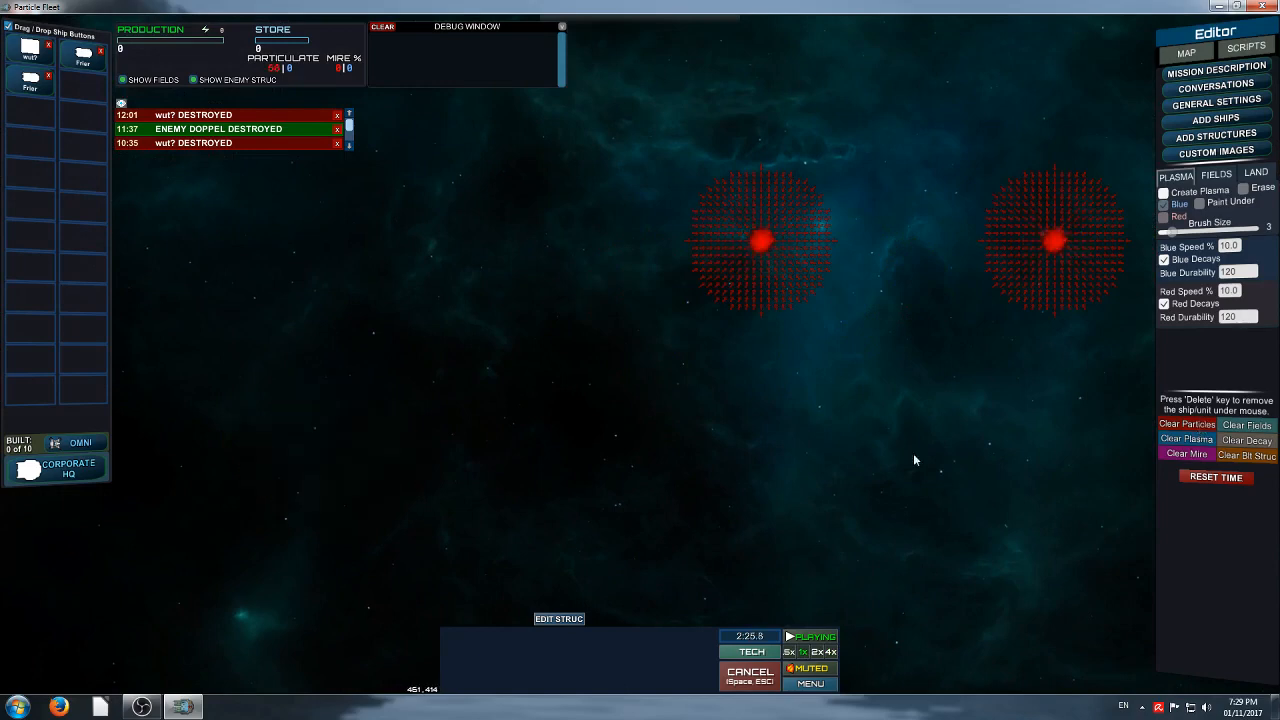
left_click(761, 259)
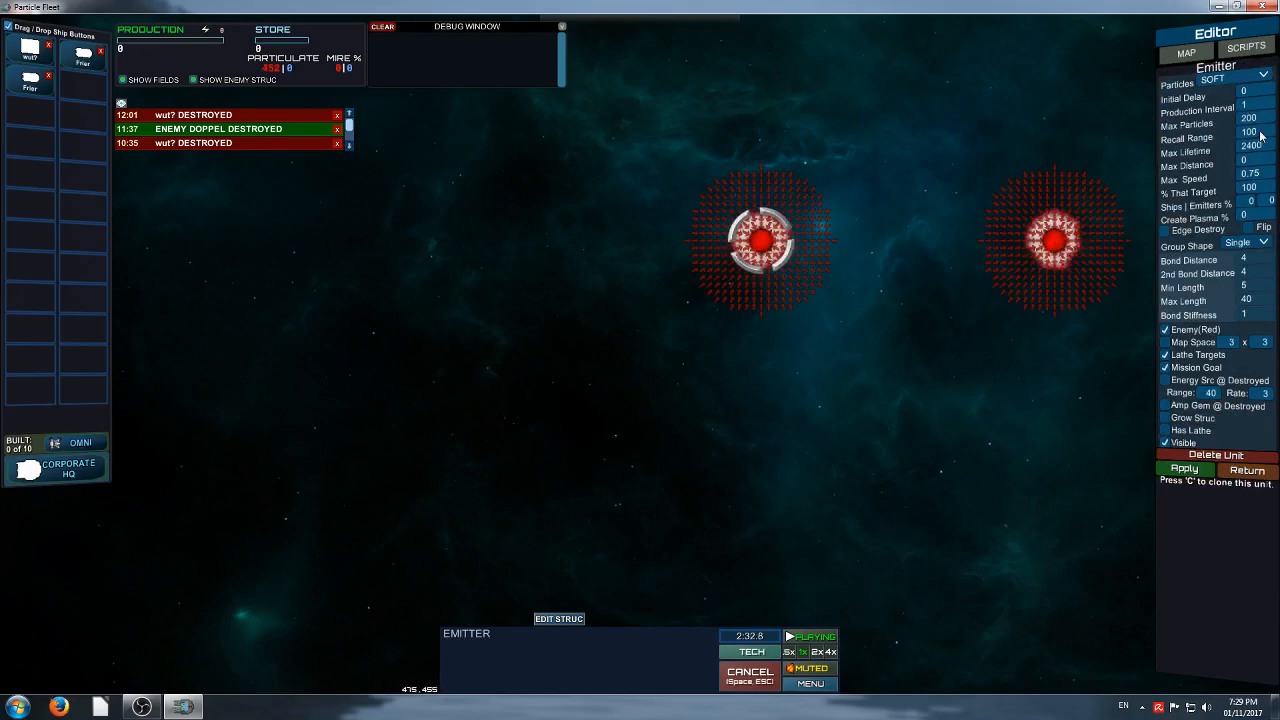
left_click(919, 342)
key("d")
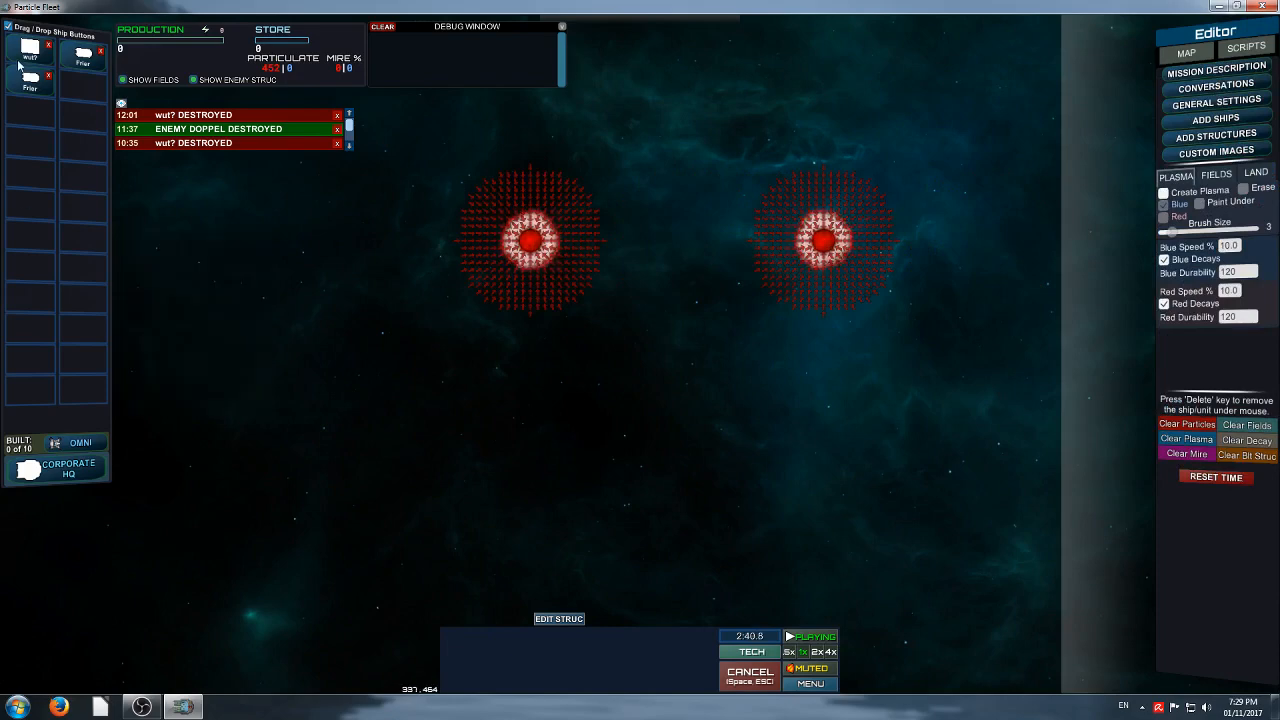
Move the wut? ship button to the second column and place a Frier ship below the left emitter
left_click_drag(30, 50, 83, 50)
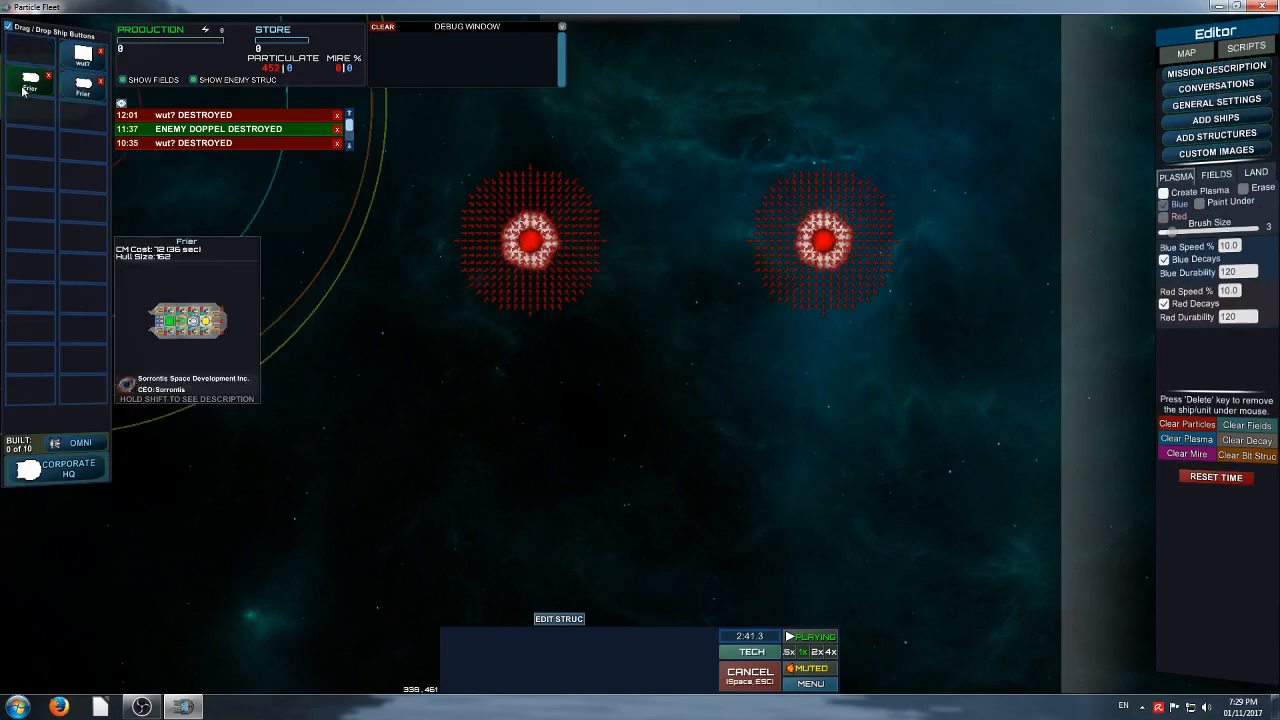
left_click(823, 250)
left_click(427, 326)
left_click(529, 252)
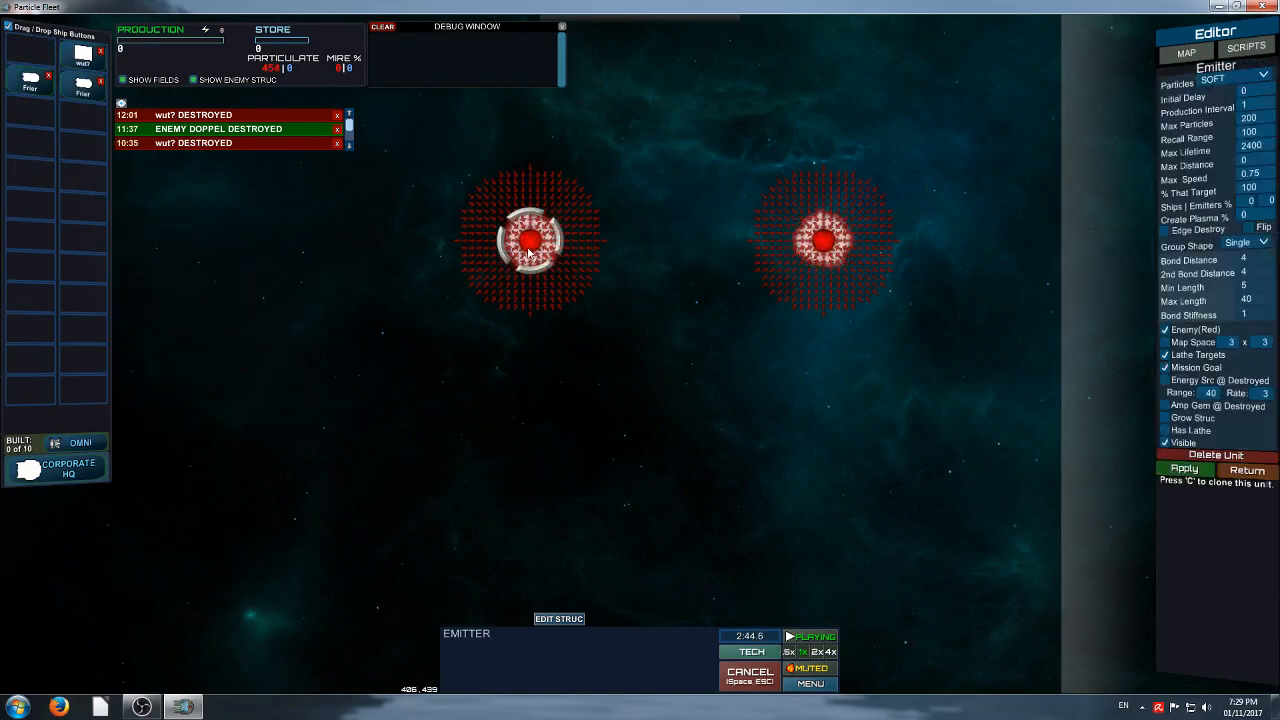
key("space")
left_click(30, 86)
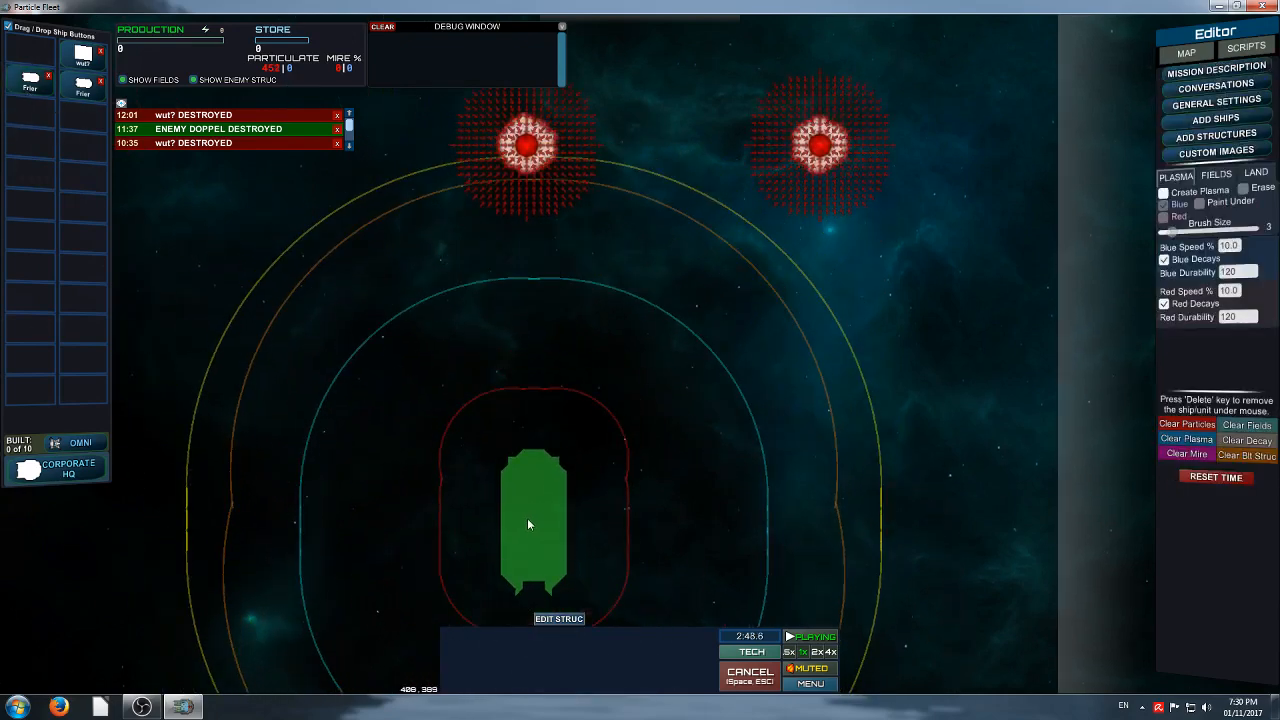
left_click(518, 521)
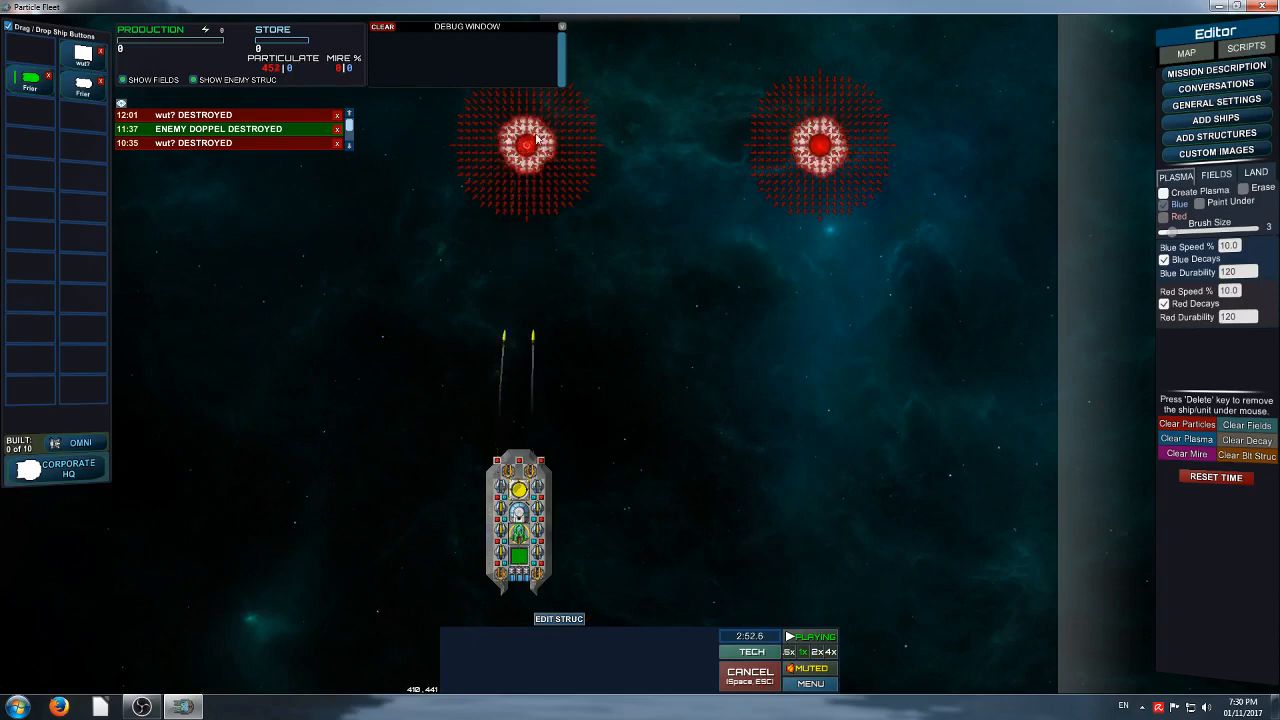
Send the Frier farther below the left emitter and set the game speed to 4x
right_click_drag(612, 535, 553, 345)
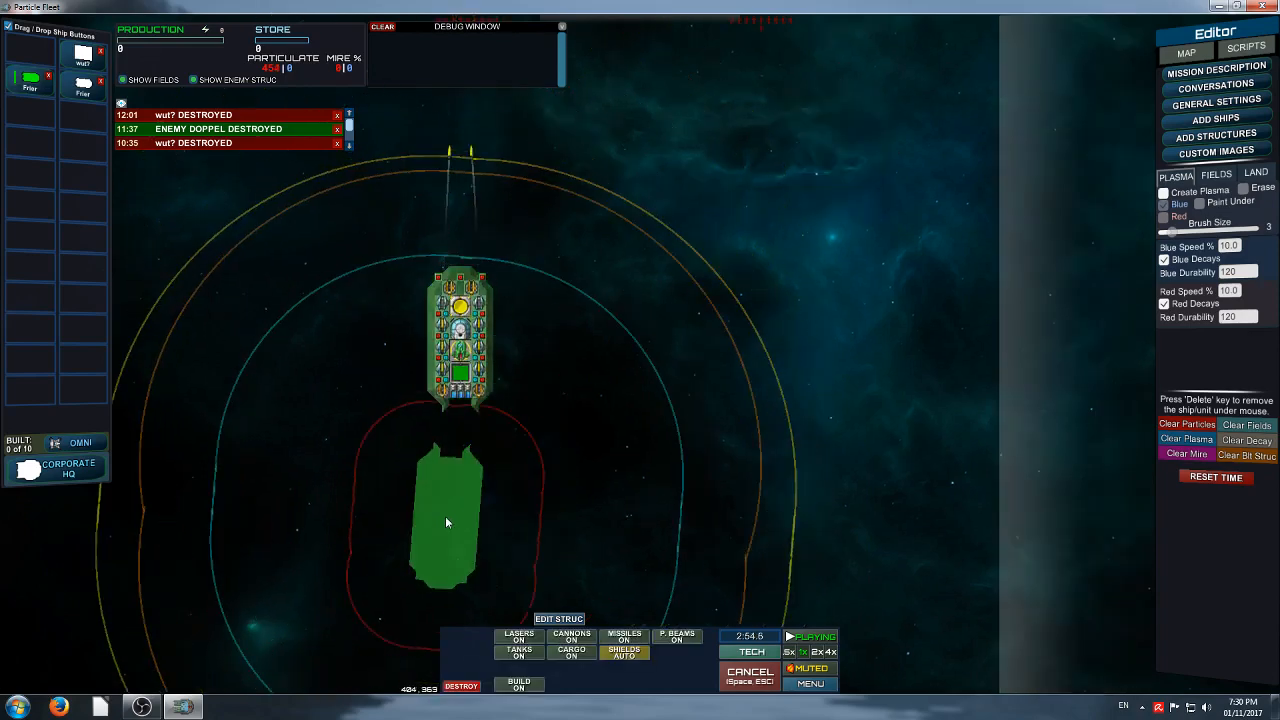
left_click(450, 518)
right_click_drag(571, 122, 592, 298)
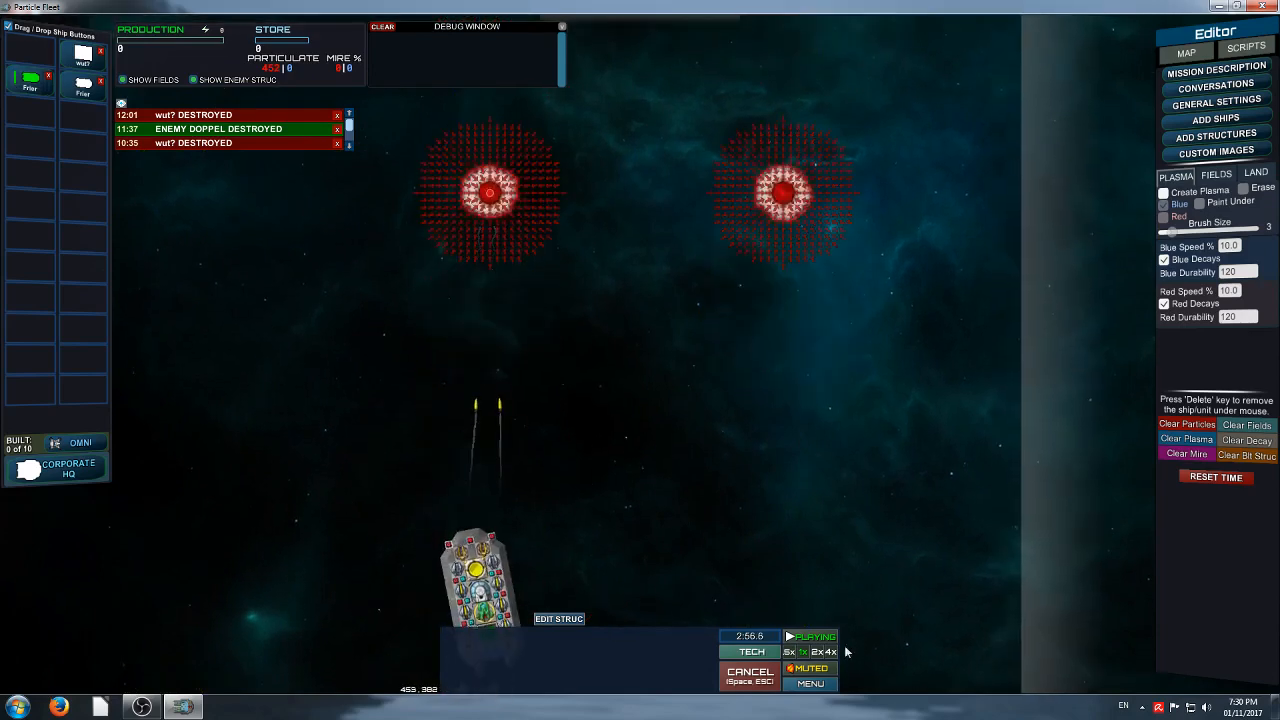
left_click(833, 656)
right_click_drag(631, 506, 622, 417)
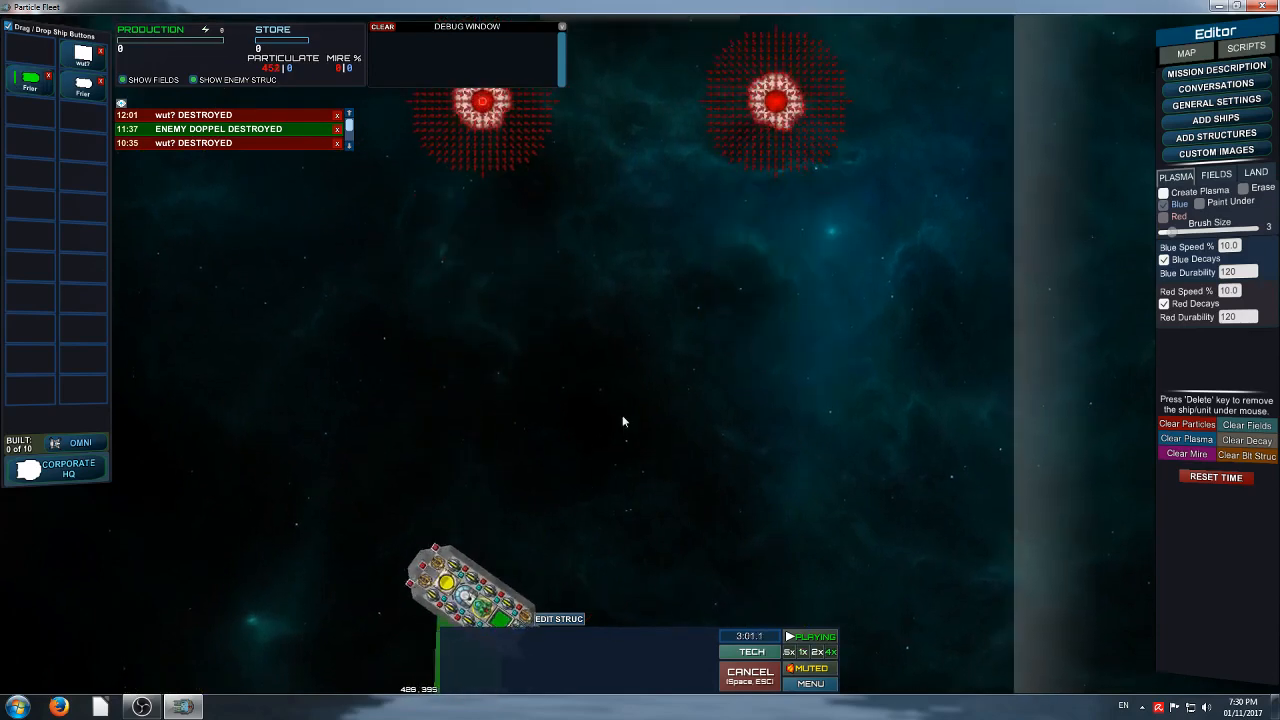
right_click_drag(520, 316, 534, 441)
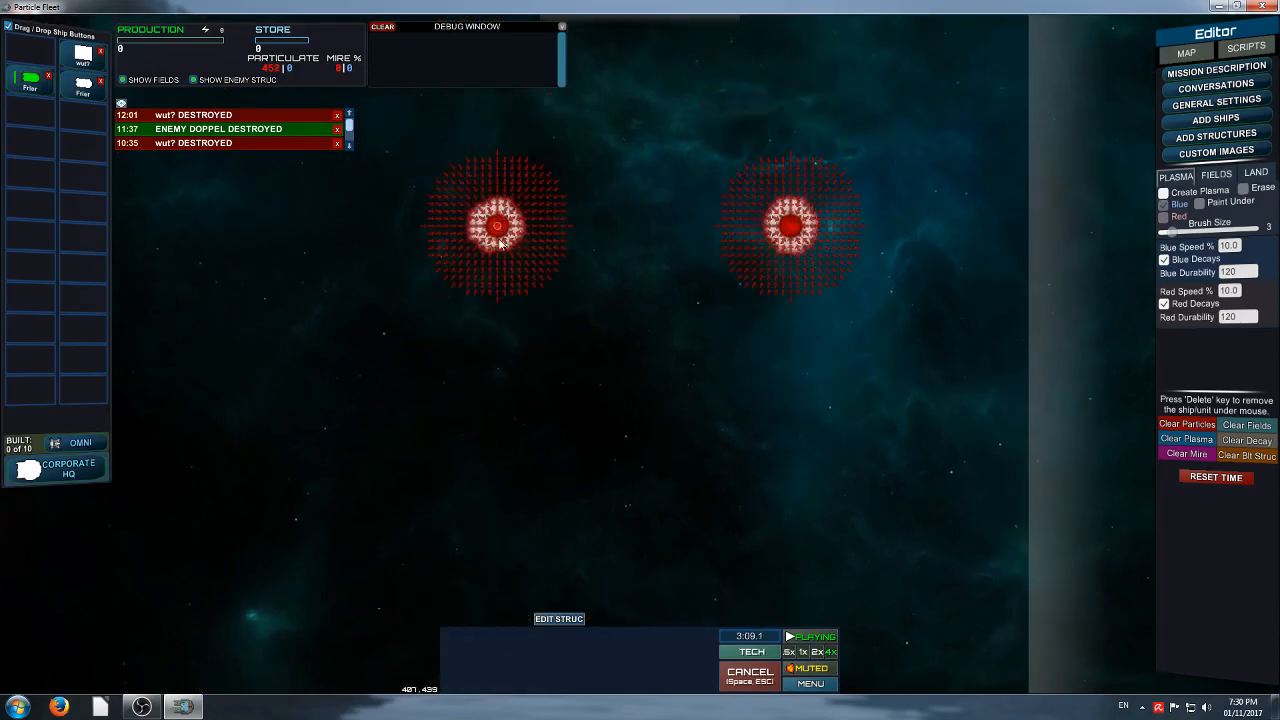
Move the Frier still farther from the emitters, angled diagonally and below-left of them
right_click_drag(537, 517, 530, 316)
left_click(496, 476)
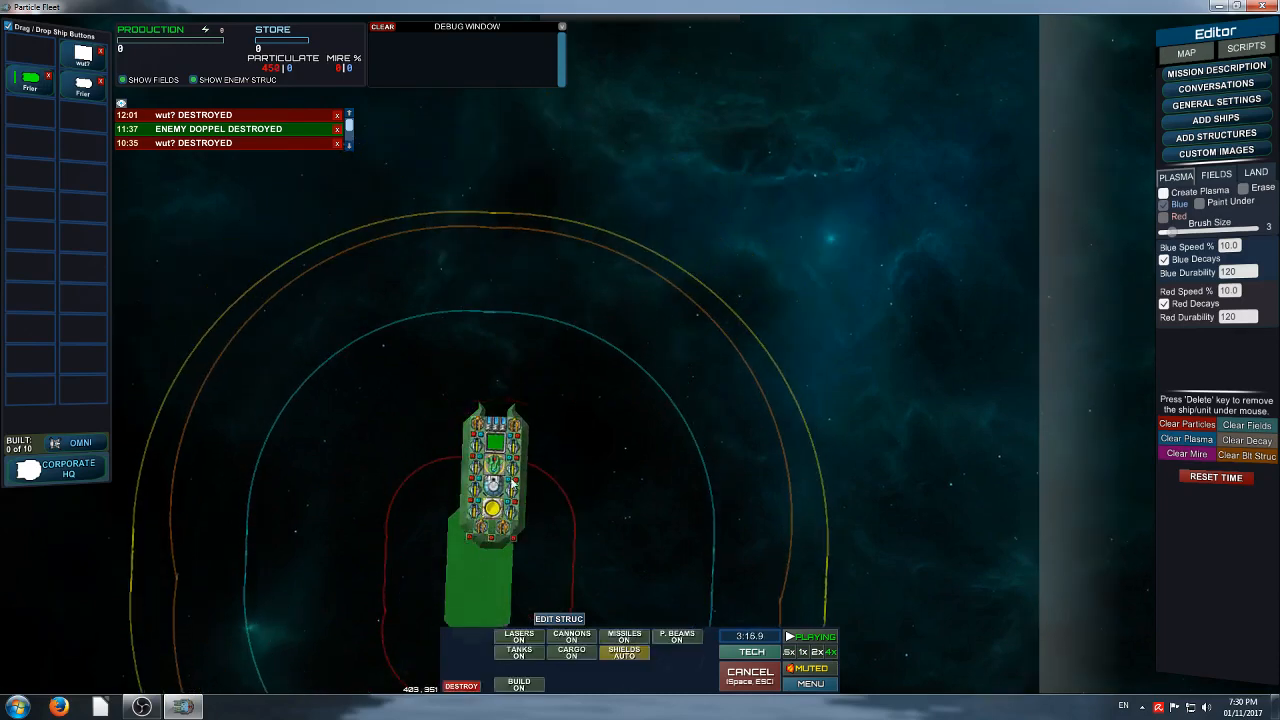
left_click(492, 583)
right_click_drag(618, 228, 611, 426)
scroll(591, 491, "down", 3)
right_click_drag(583, 537, 600, 291)
left_click(549, 457)
left_click(438, 494)
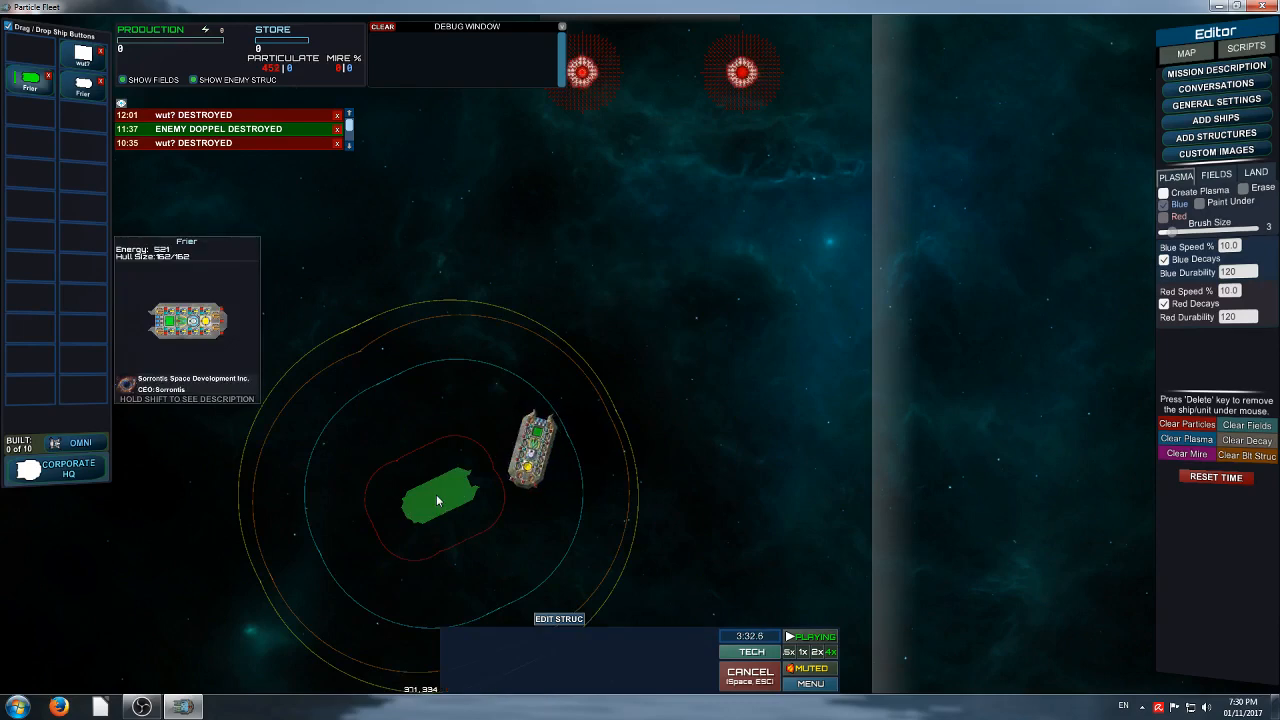
right_click_drag(609, 185, 614, 351)
right_click_drag(541, 486, 541, 349)
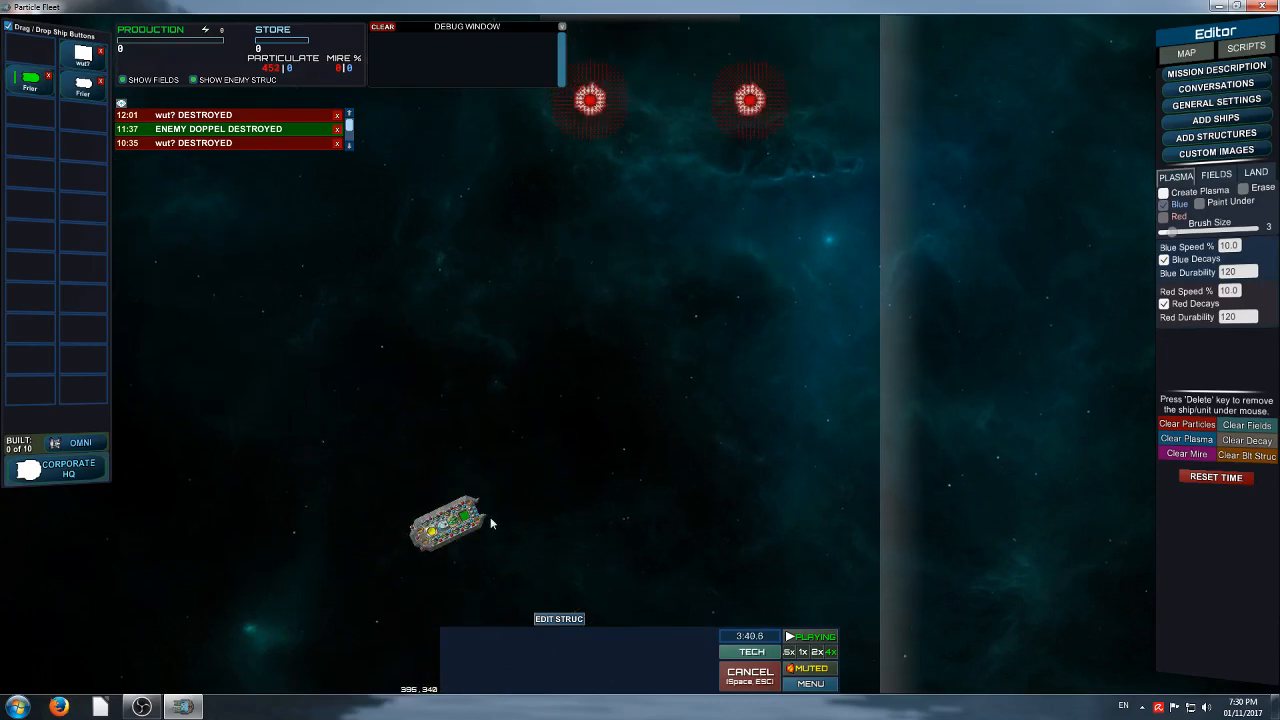
Nudge the Frier back toward the left emitter in small moves to test its targeting range
left_click(451, 527)
left_click(462, 511)
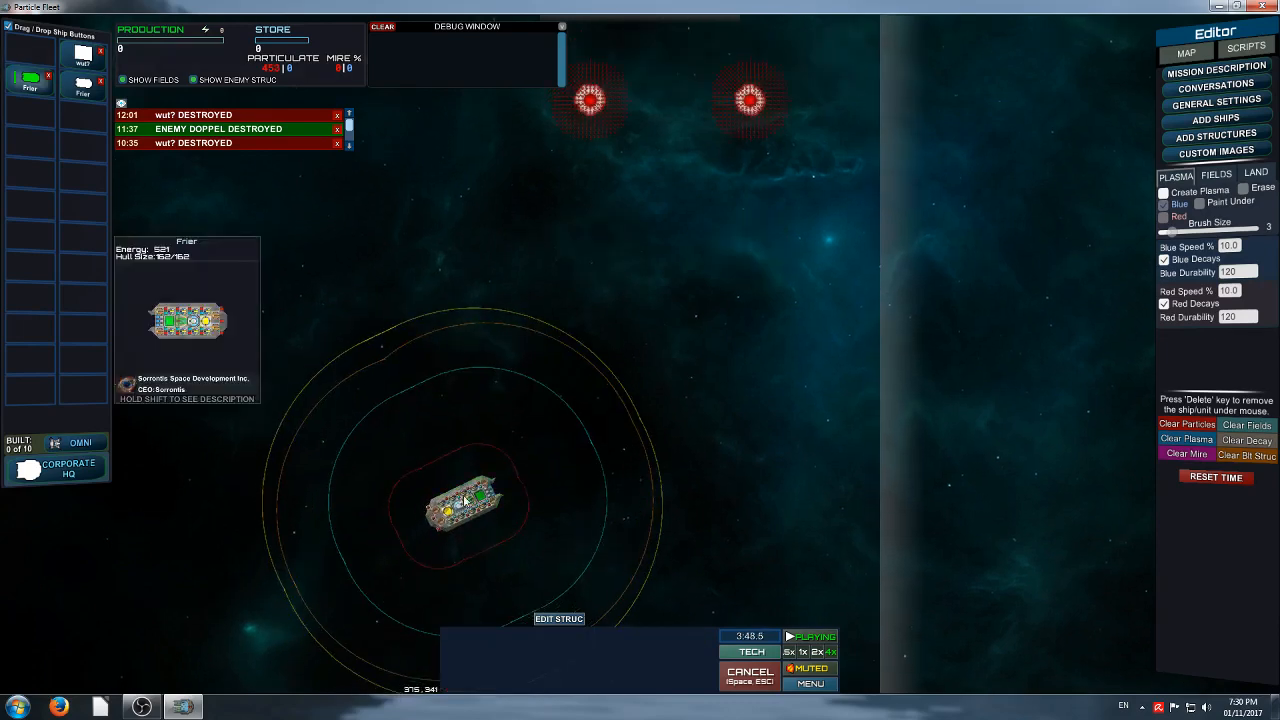
left_click(463, 503)
left_click(475, 488)
left_click(476, 487)
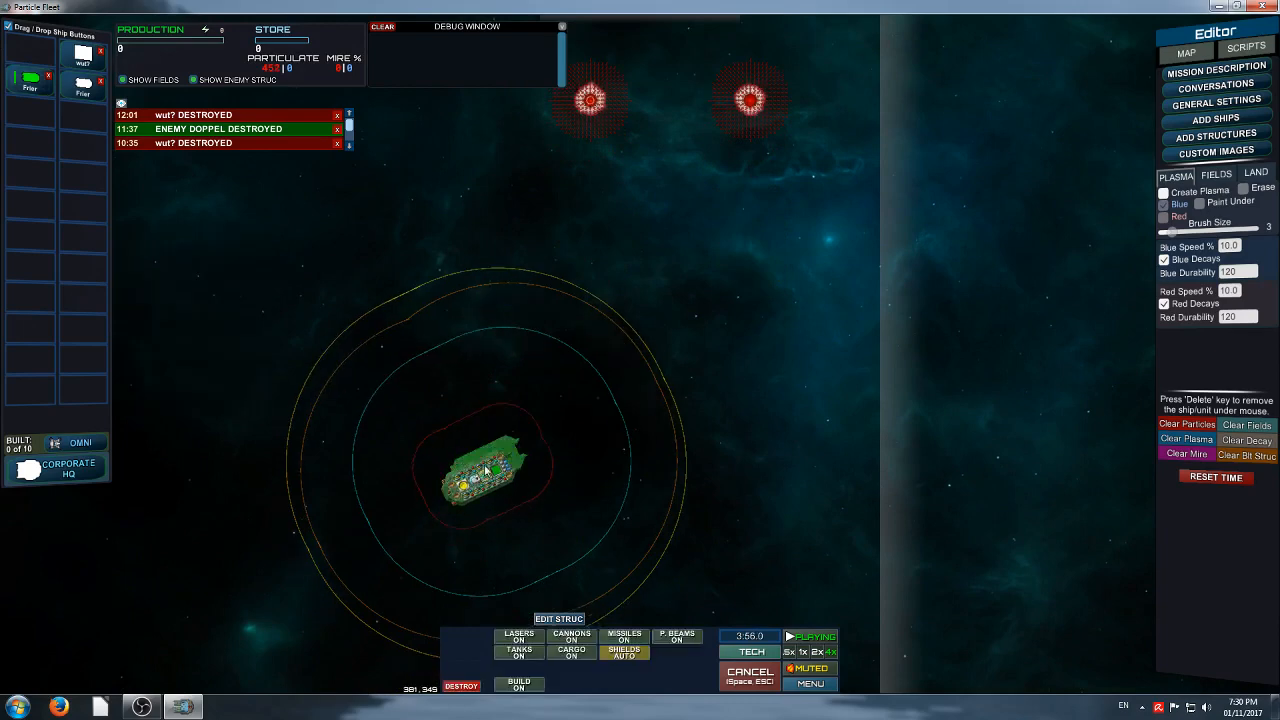
left_click(486, 469)
right_click_drag(826, 281, 838, 415)
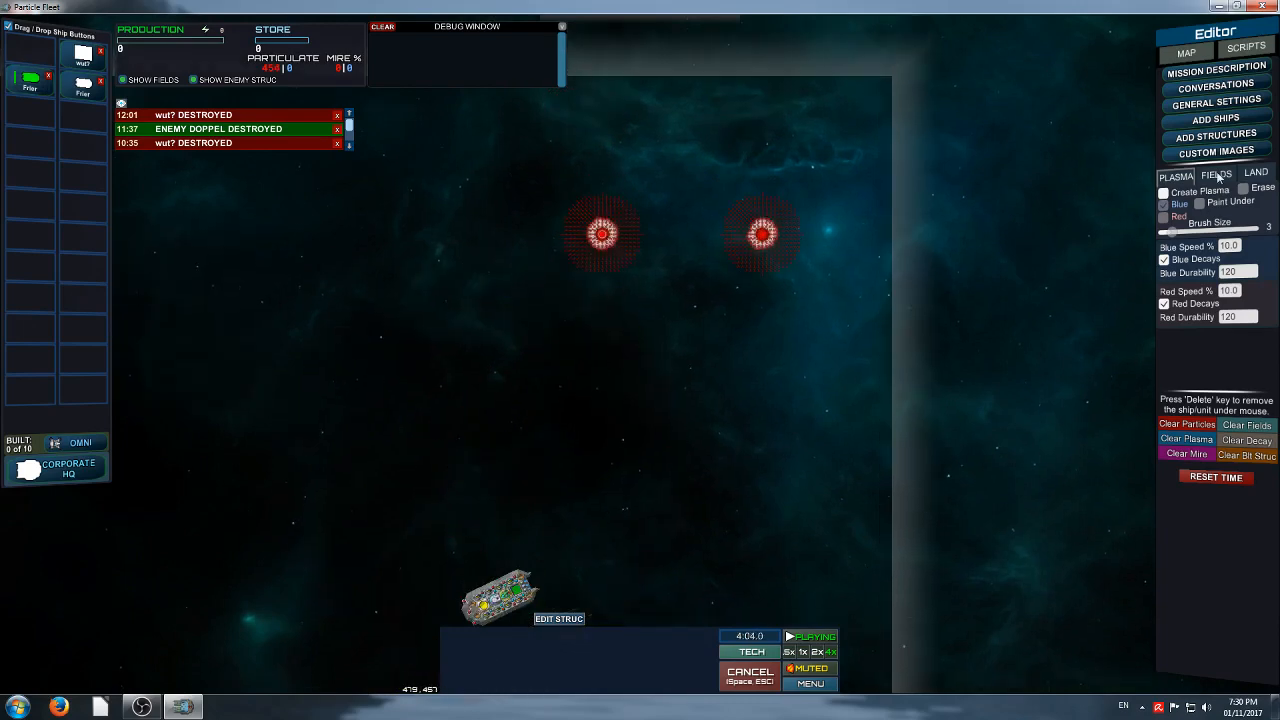
Enable field creation with Erase at brush size 4 and intensity 5, and erase the force field around the left emitter
left_click(1214, 175)
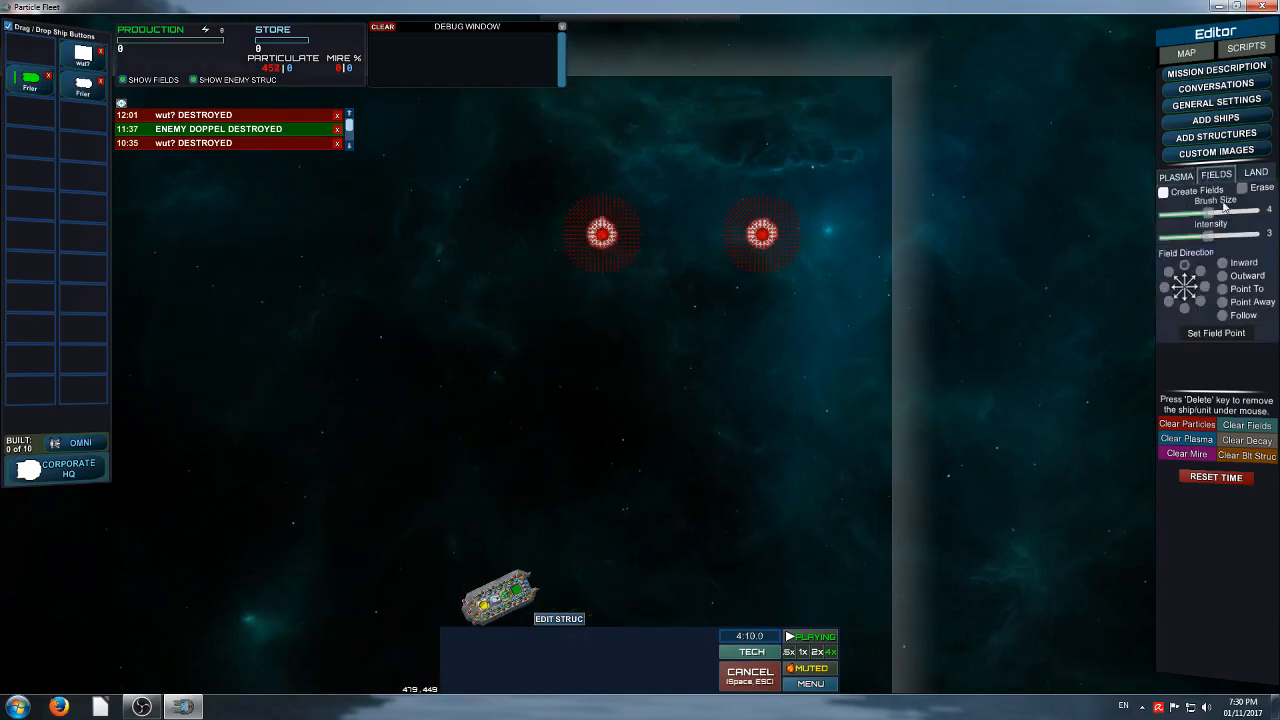
left_click(1166, 193)
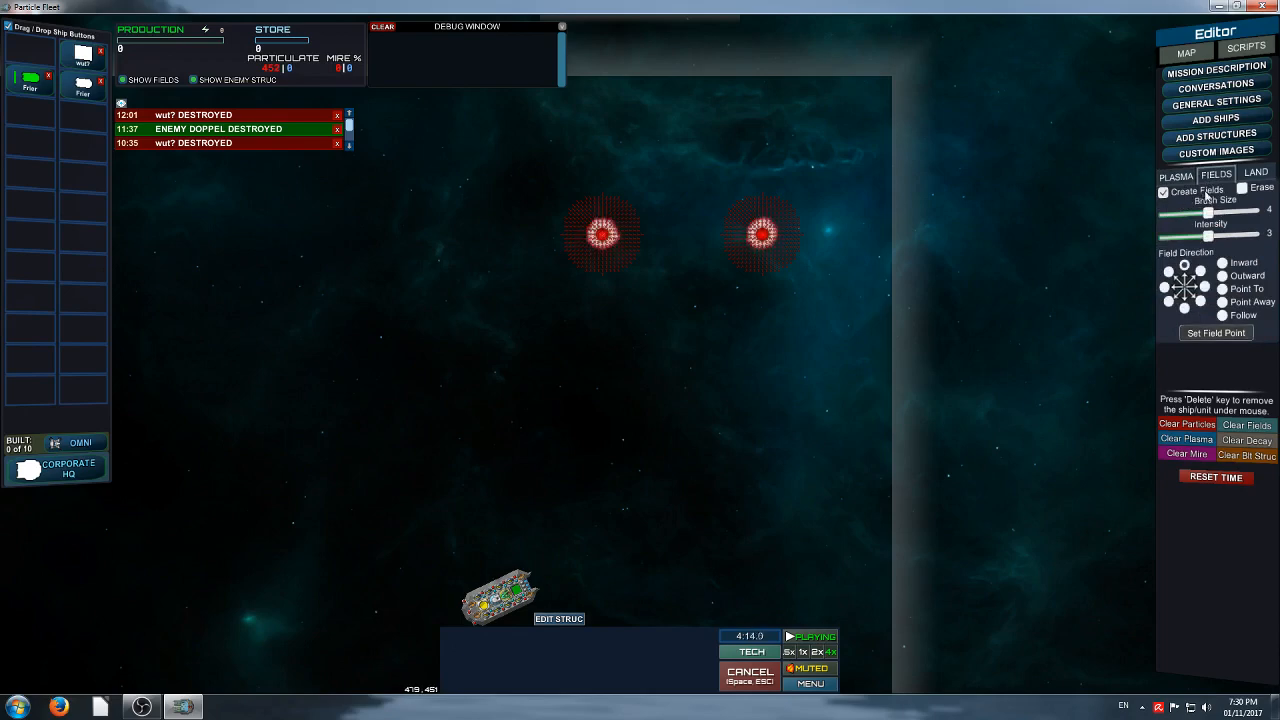
left_click(1172, 193)
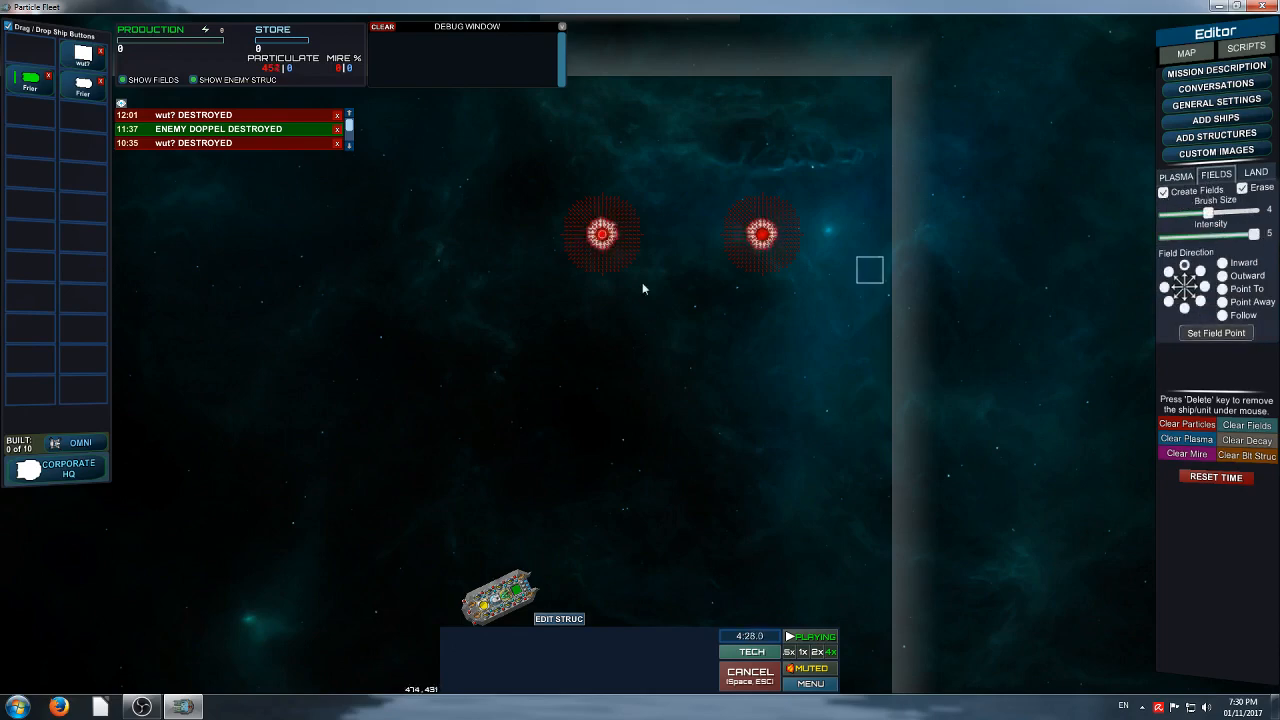
mouse_move(572, 236)
left_mouse_down()
mouse_move(612, 240)
mouse_move(569, 249)
mouse_move(634, 248)
left_mouse_up()
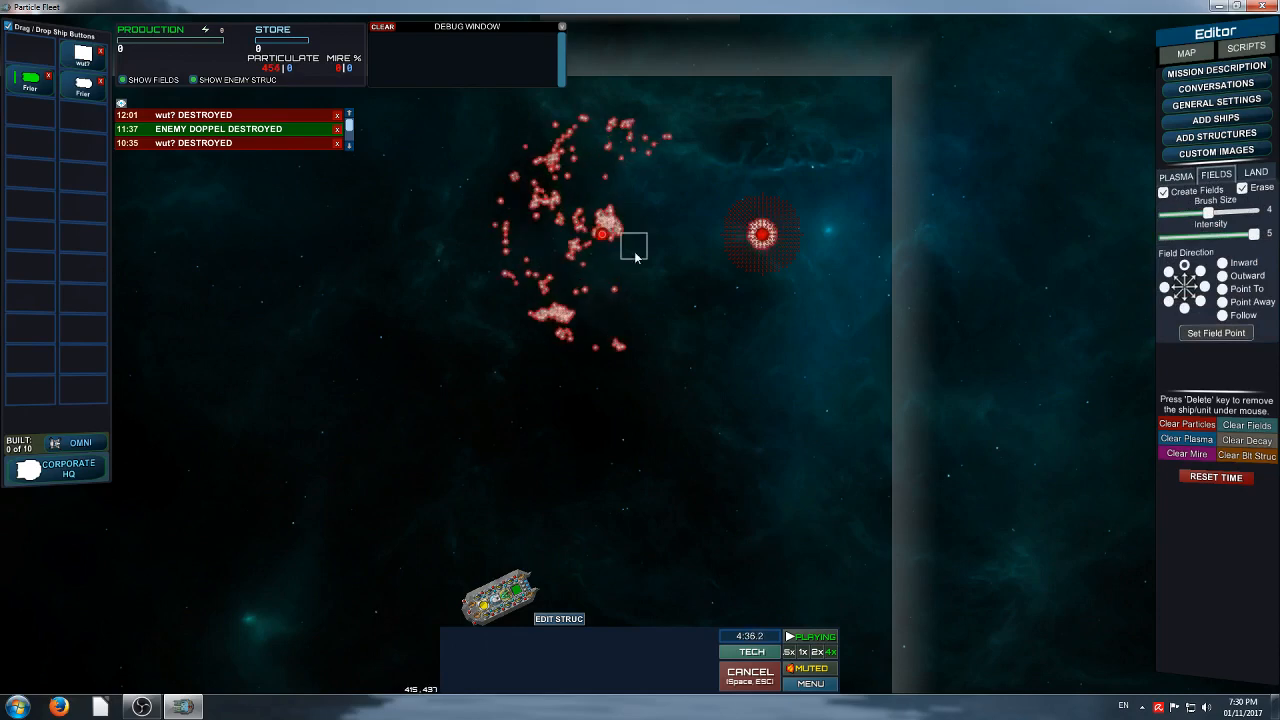
key("space")
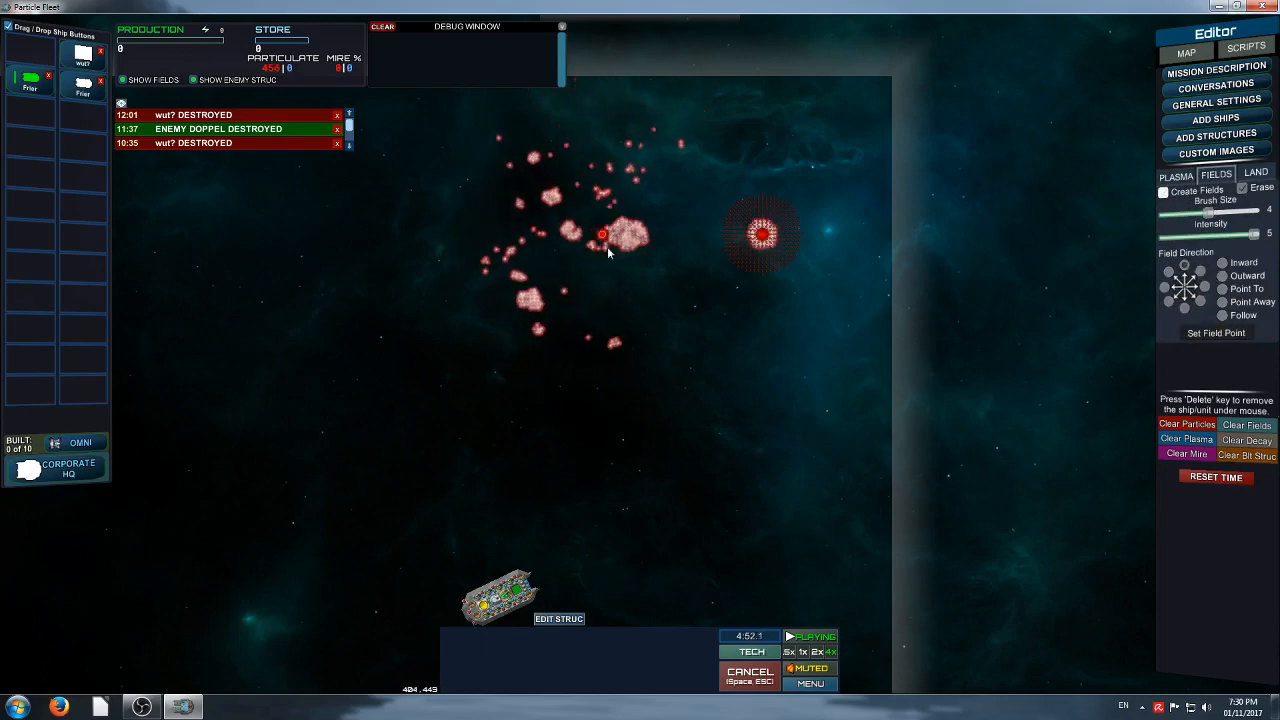
Delete the Frier and place a new one closer to the emitters, among the loose particles
right_click_drag(632, 414, 633, 368)
key("Delete")
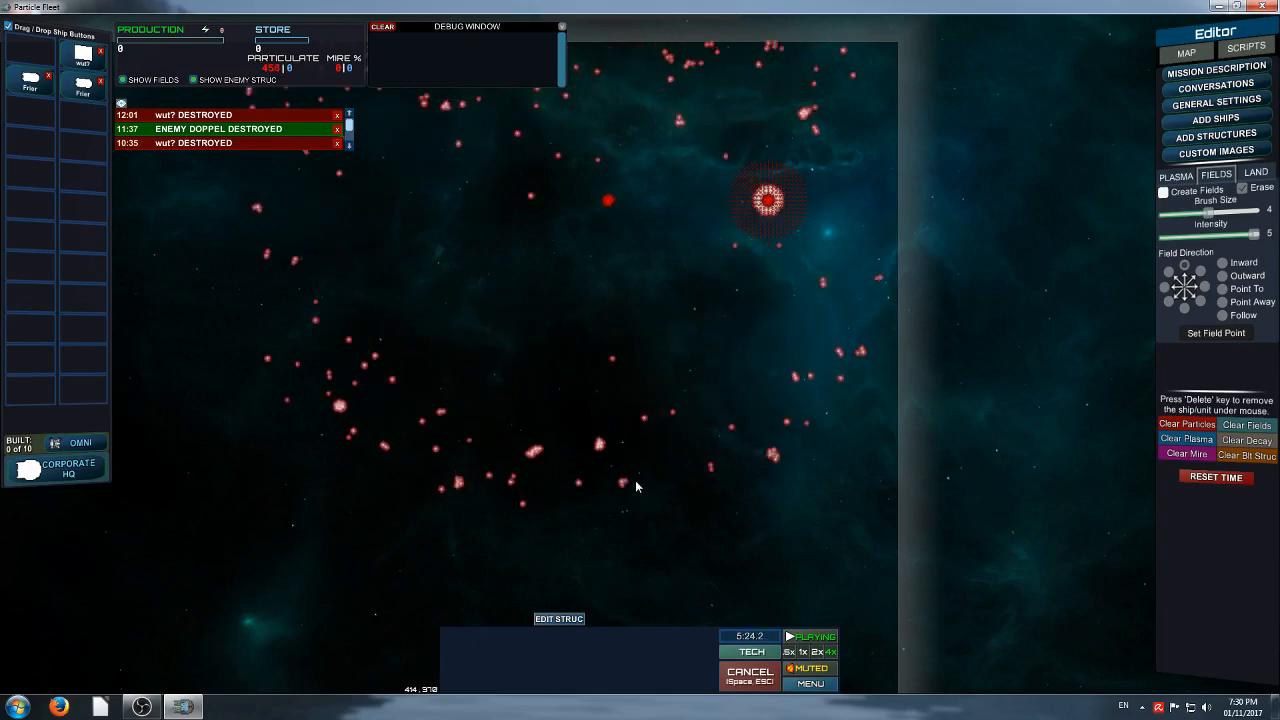
right_click_drag(361, 427, 365, 383)
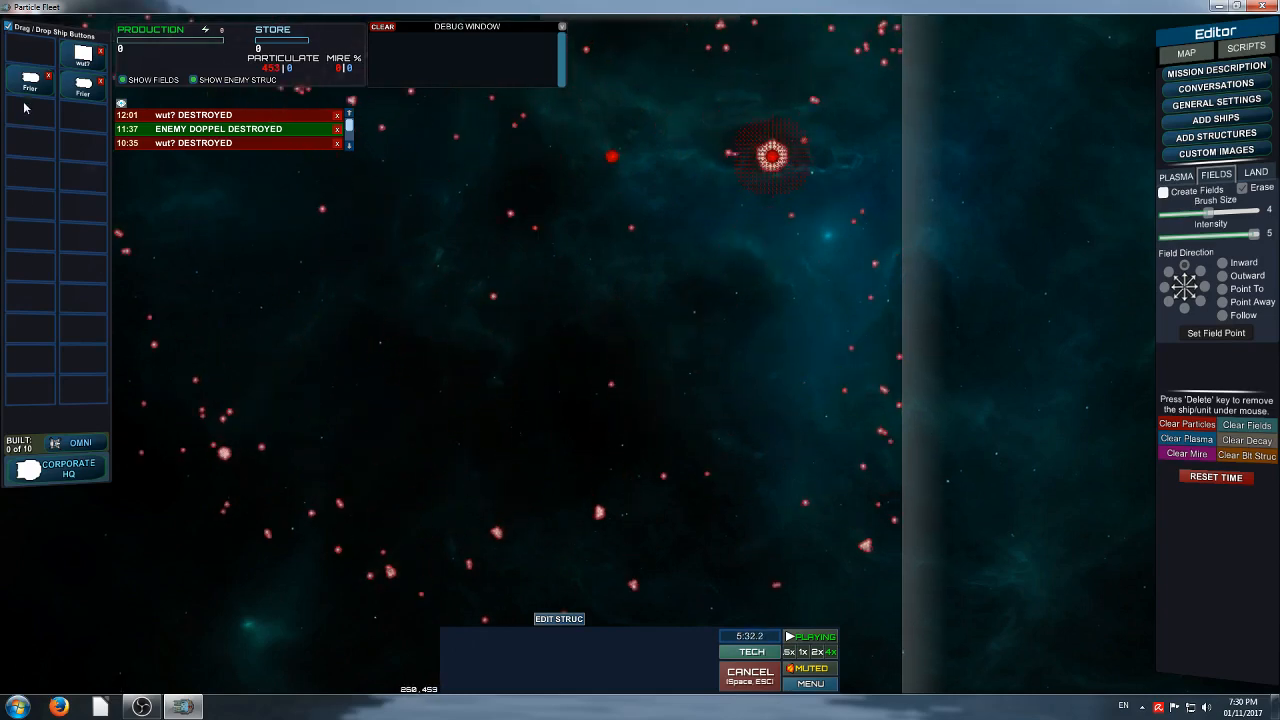
left_click_drag(30, 78, 533, 357)
left_click(547, 384)
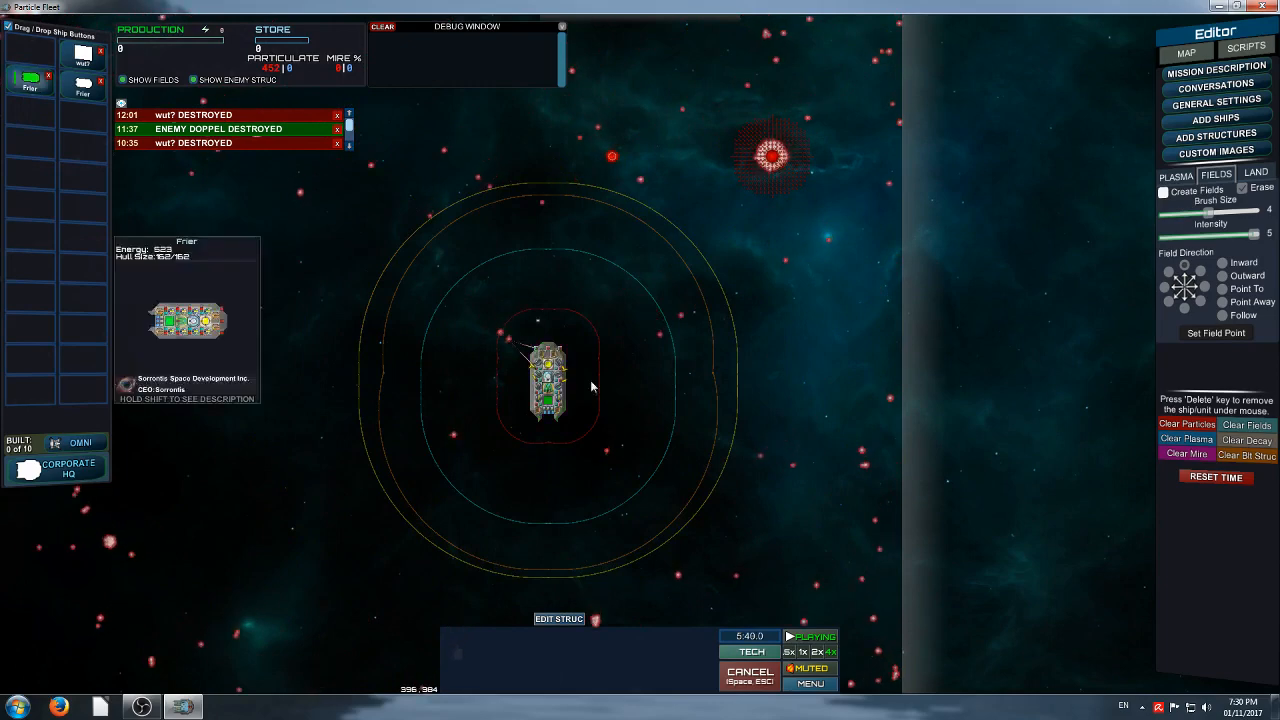
Examine how the loose particles spread across the map and how the Frier fires at them
key("Left")
key("Down")
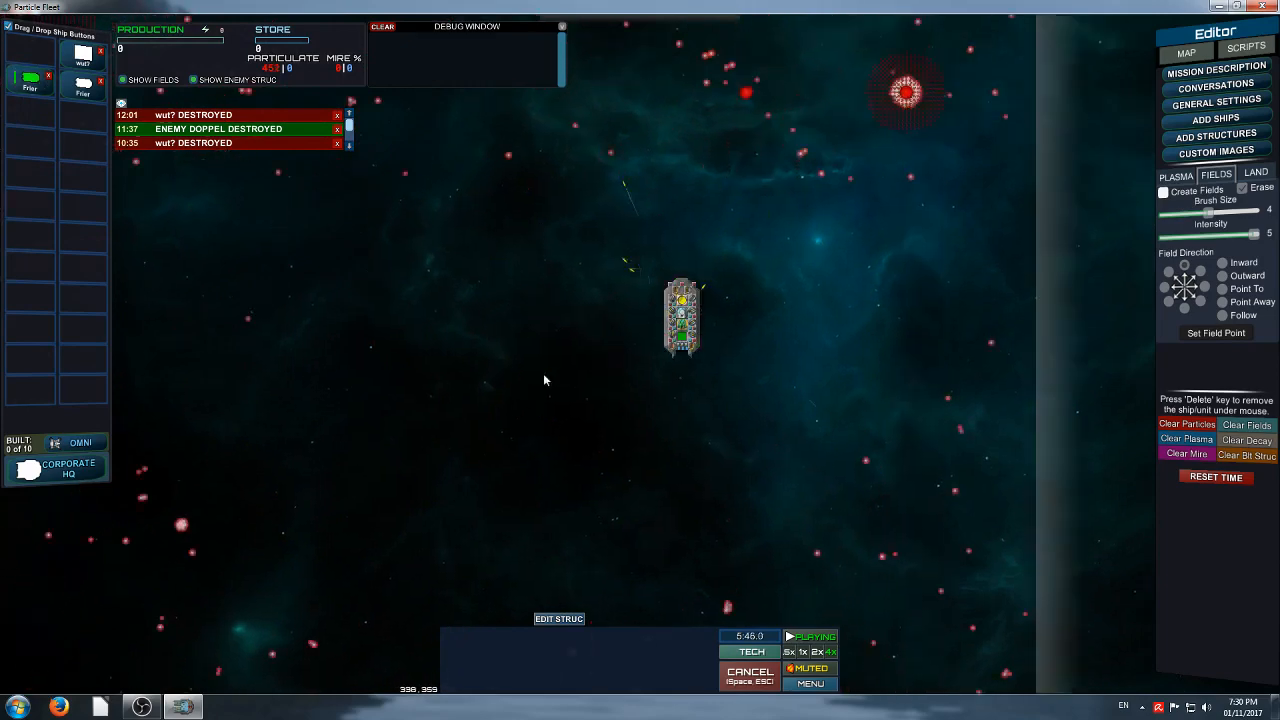
scroll(550, 386, "down", 5)
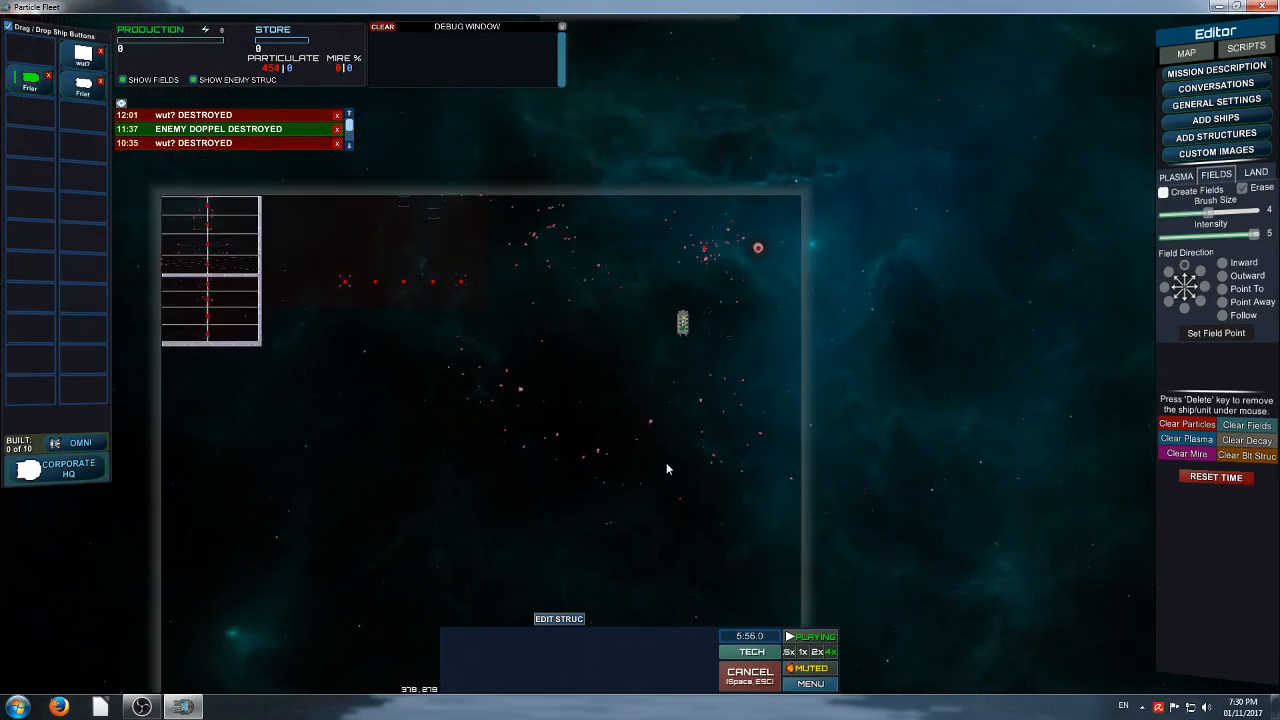
key("Right")
key("Up")
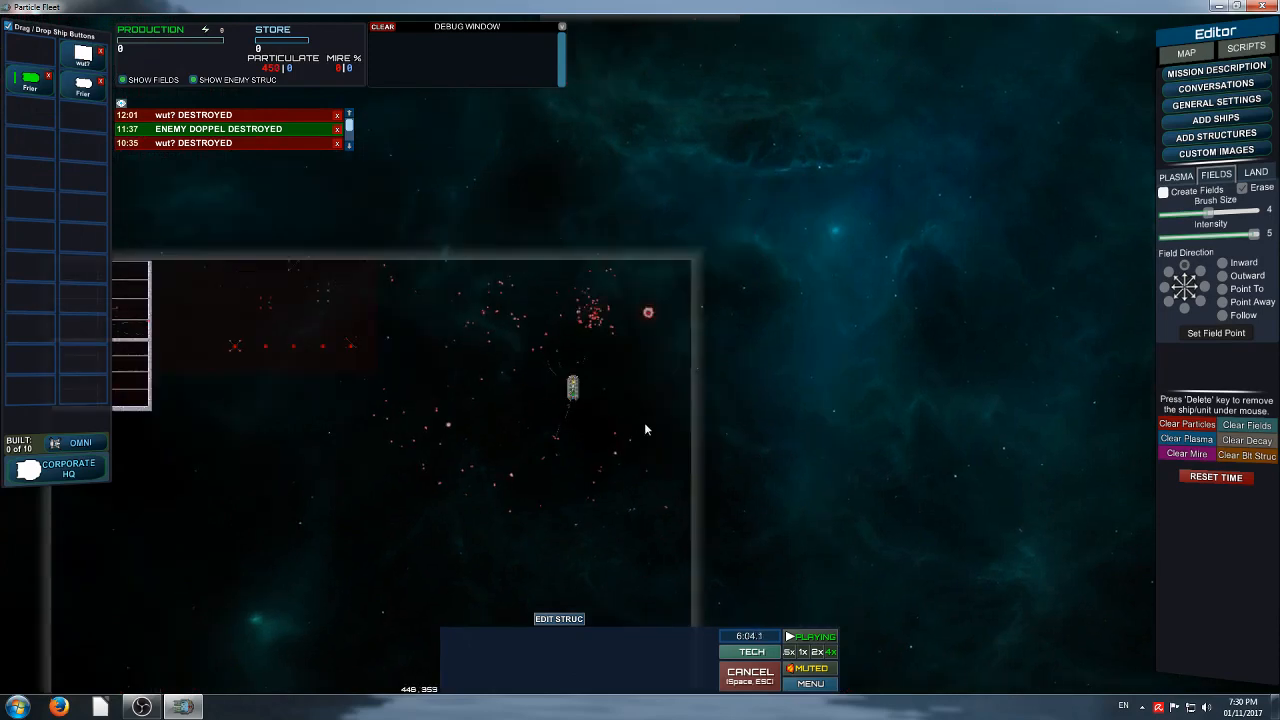
scroll(558, 433, "up", 5)
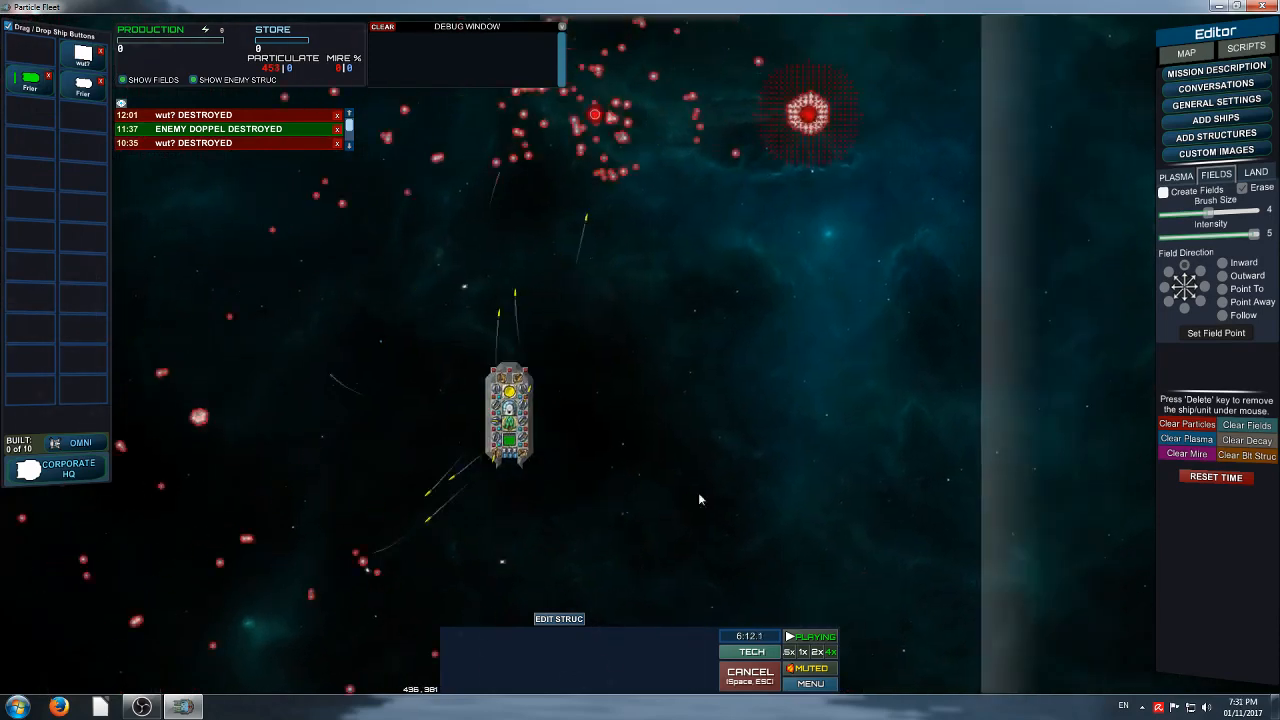
Delete the deployed Frier ship and clear all particles from the map
key("Right")
key("Up")
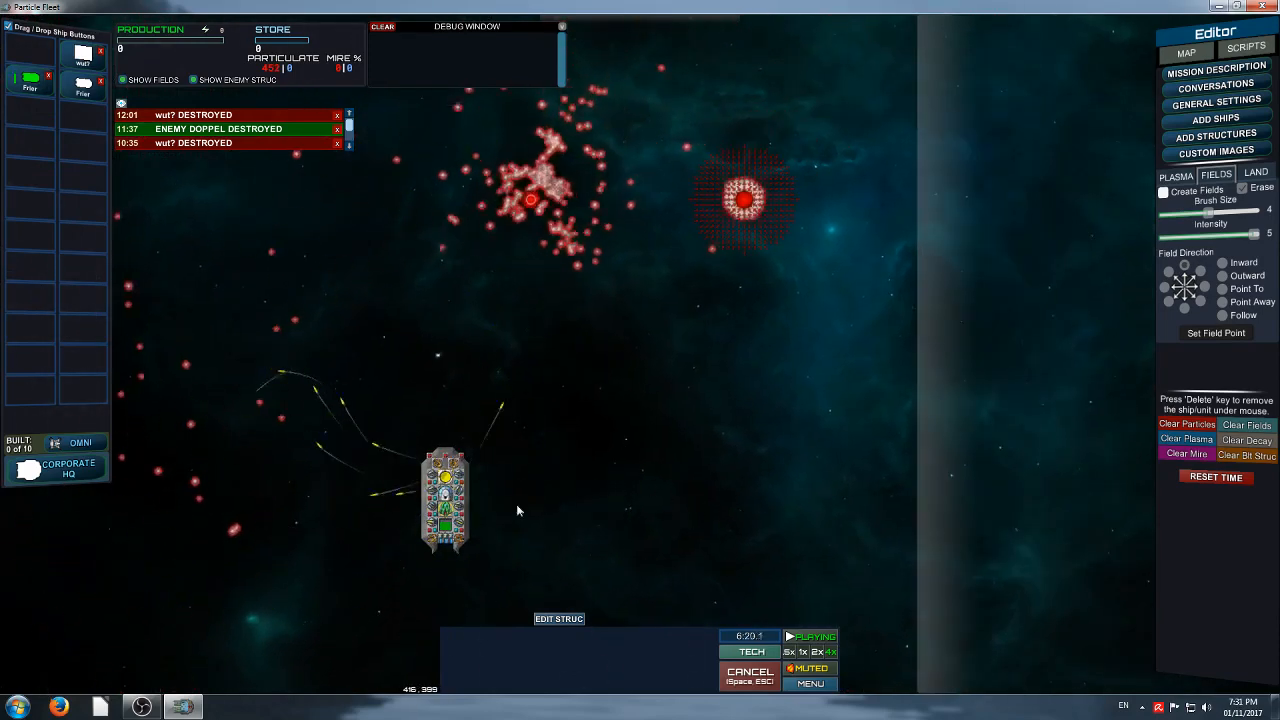
left_click(452, 478)
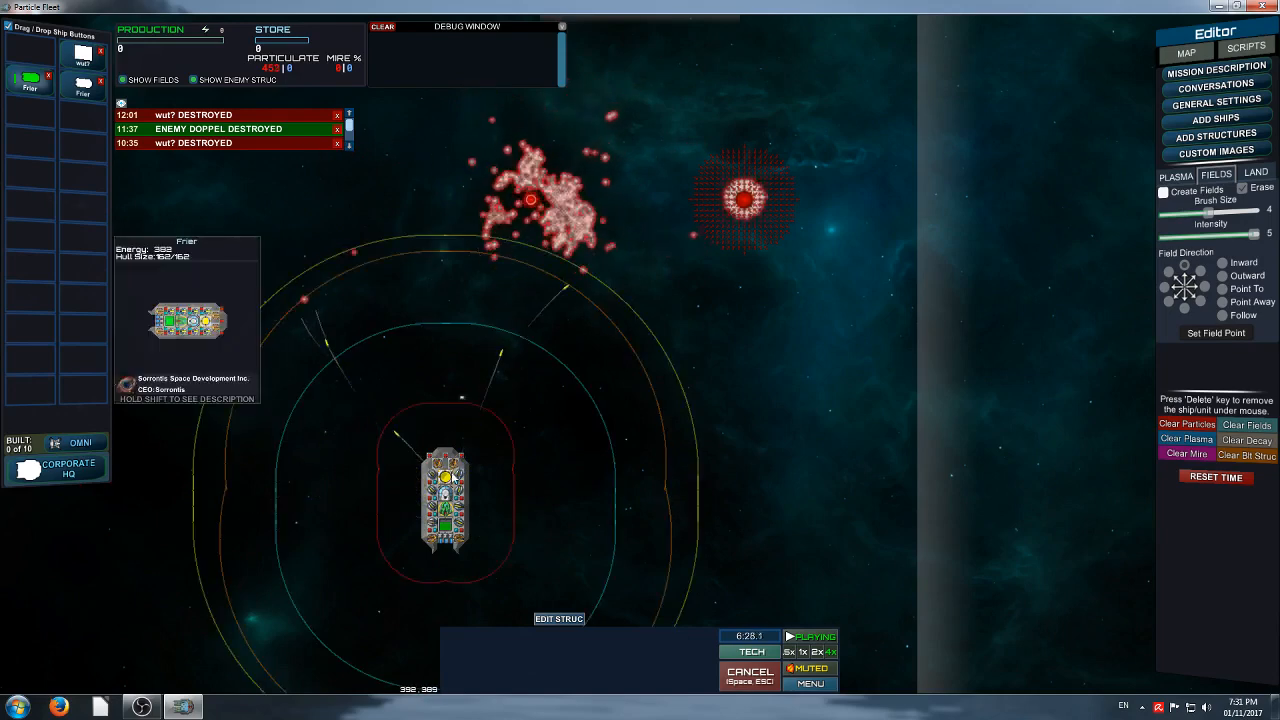
key("Delete")
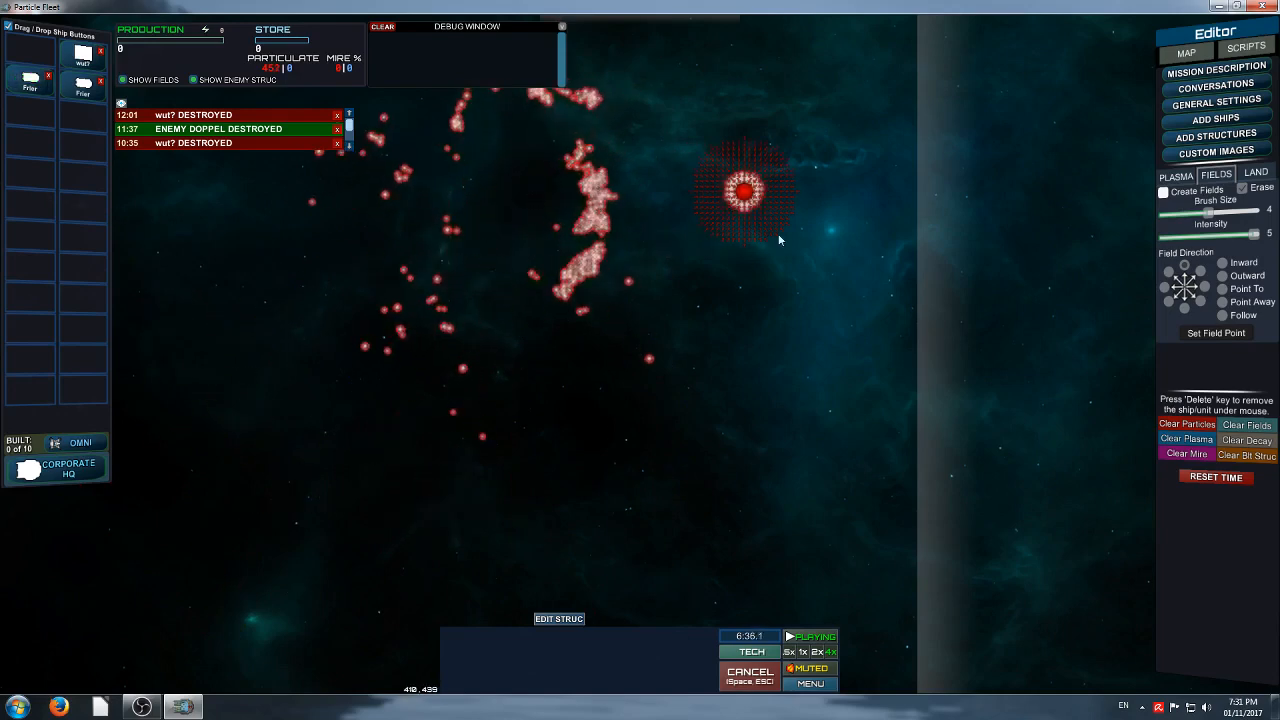
left_click(1190, 423)
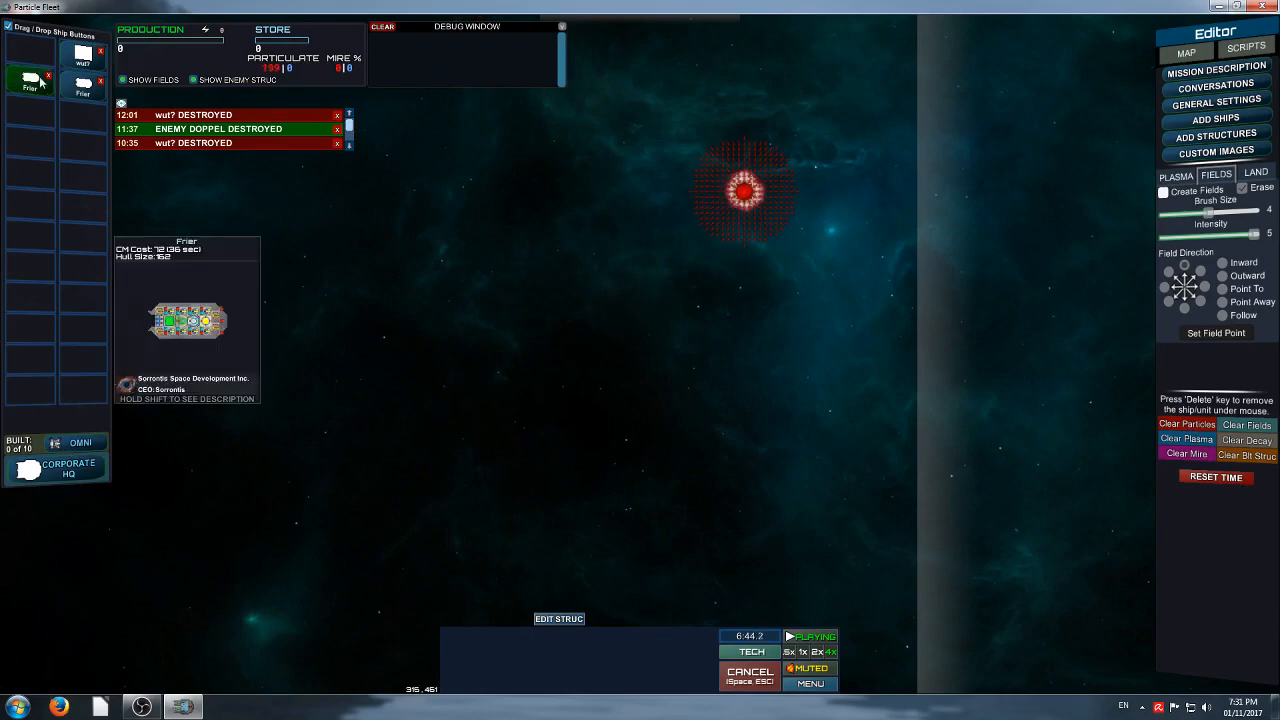
Deploy a Frier ship just below the red particle emitter to test its weapons, and delete it from the map
left_click_drag(30, 80, 740, 348)
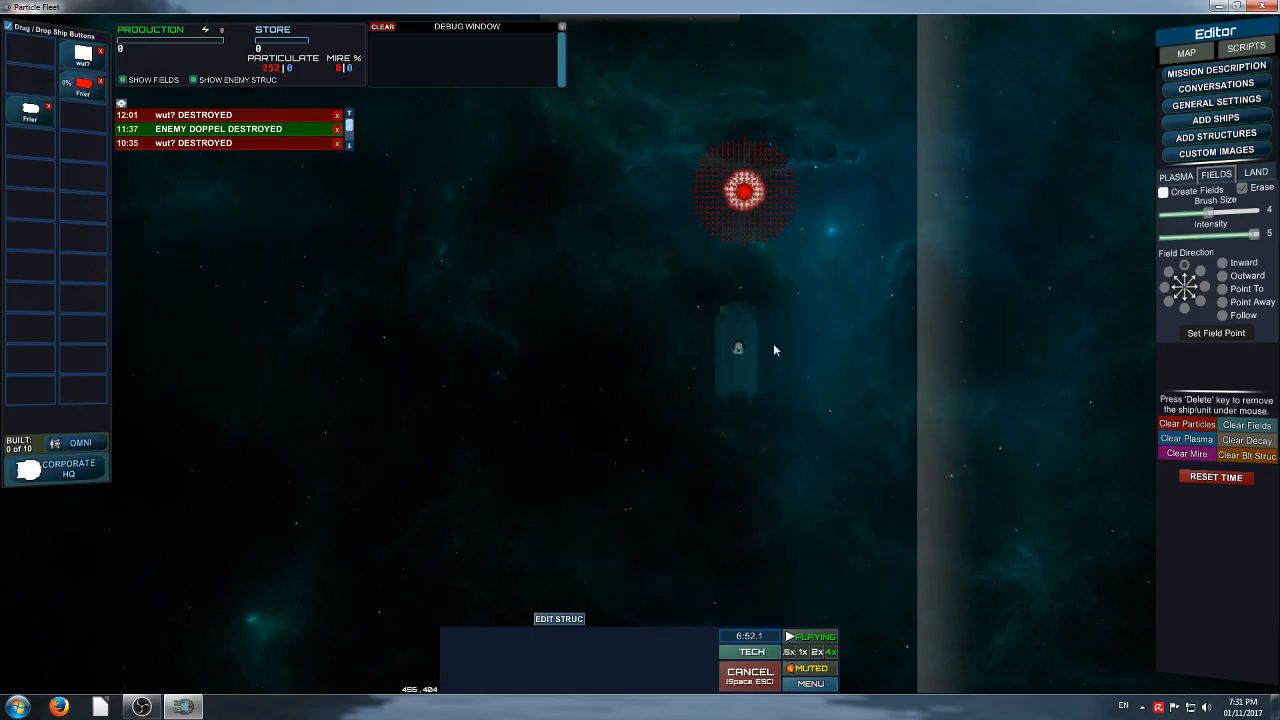
key("Delete")
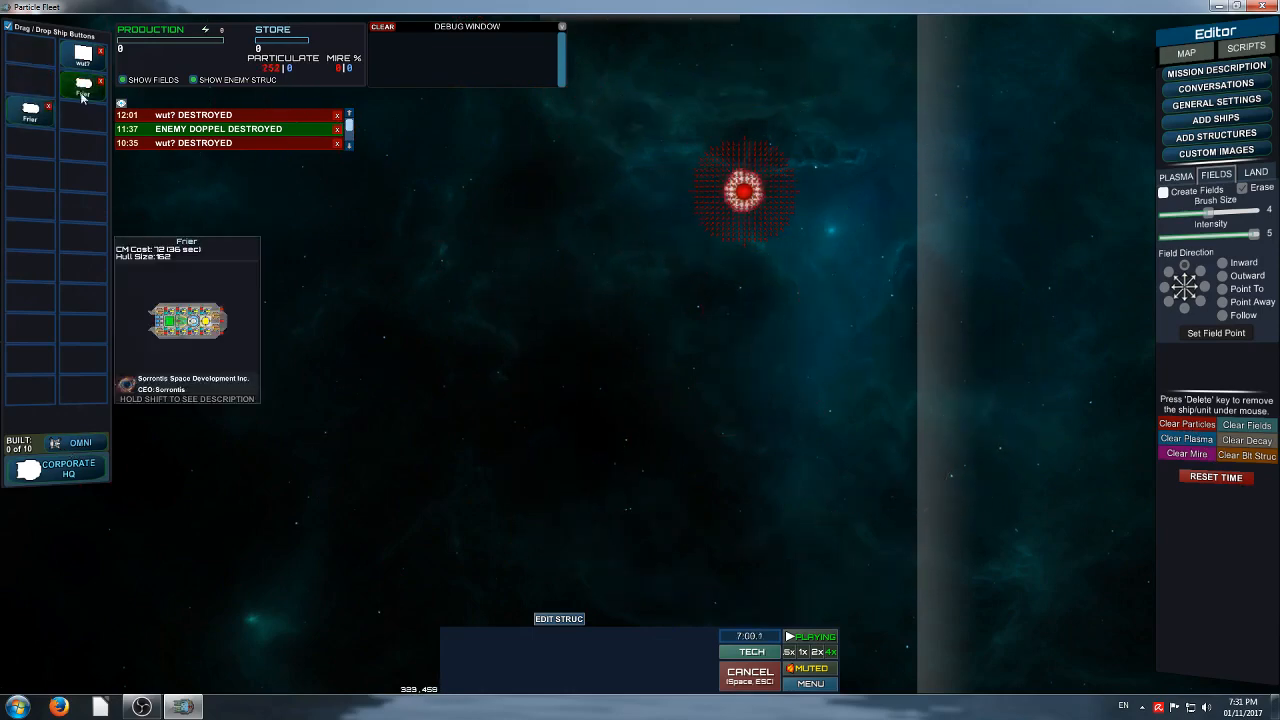
left_click_drag(83, 80, 725, 350)
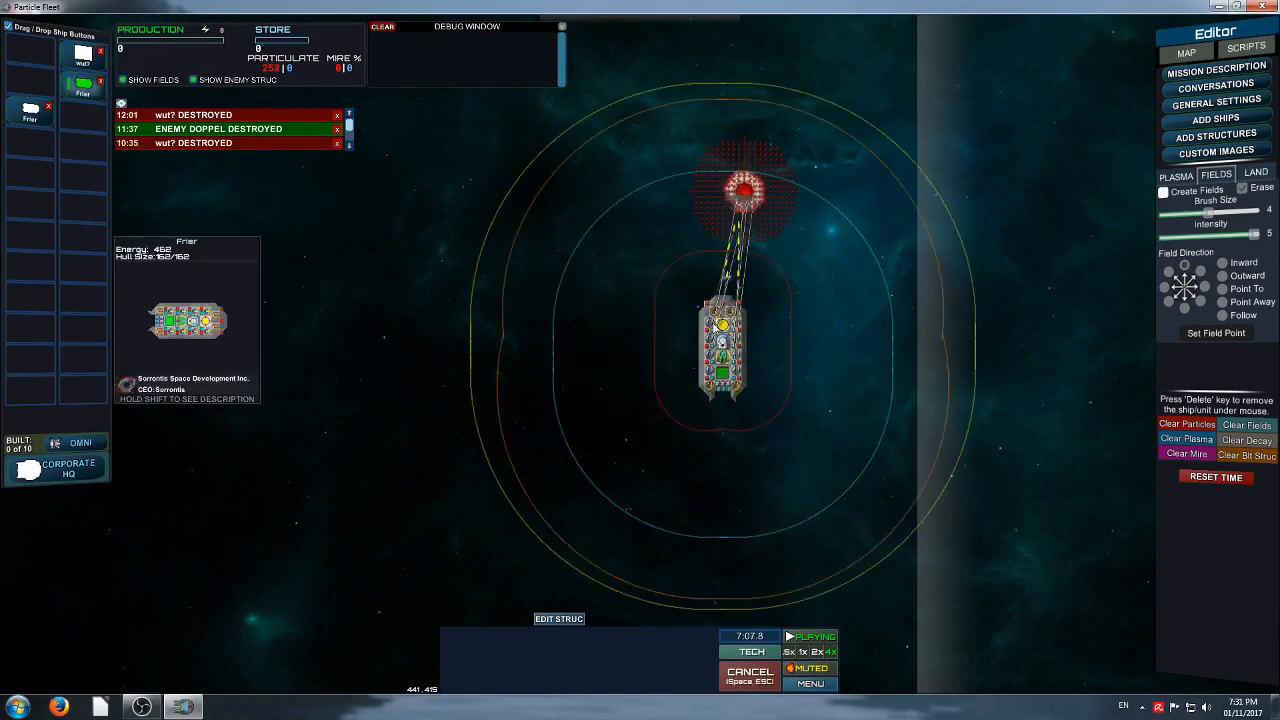
left_click(723, 348)
left_click(713, 328)
middle_click_drag(820, 256, 782, 376)
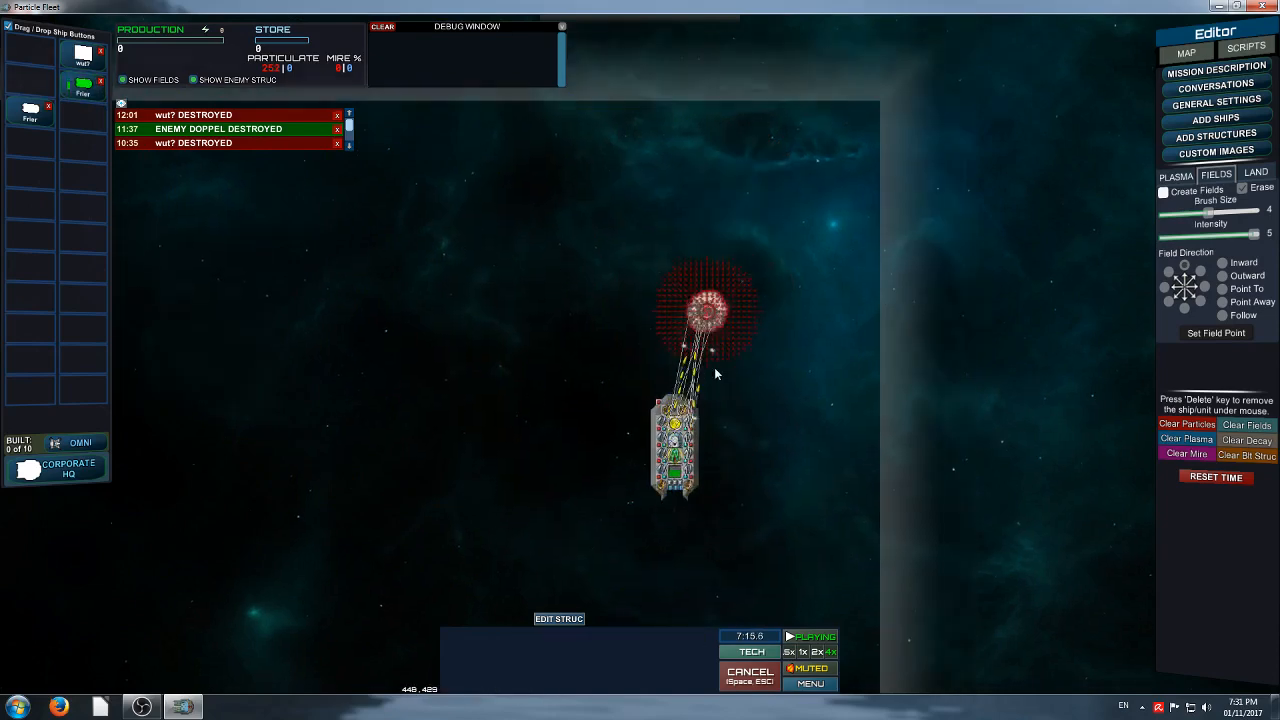
scroll(714, 367, "up", 2)
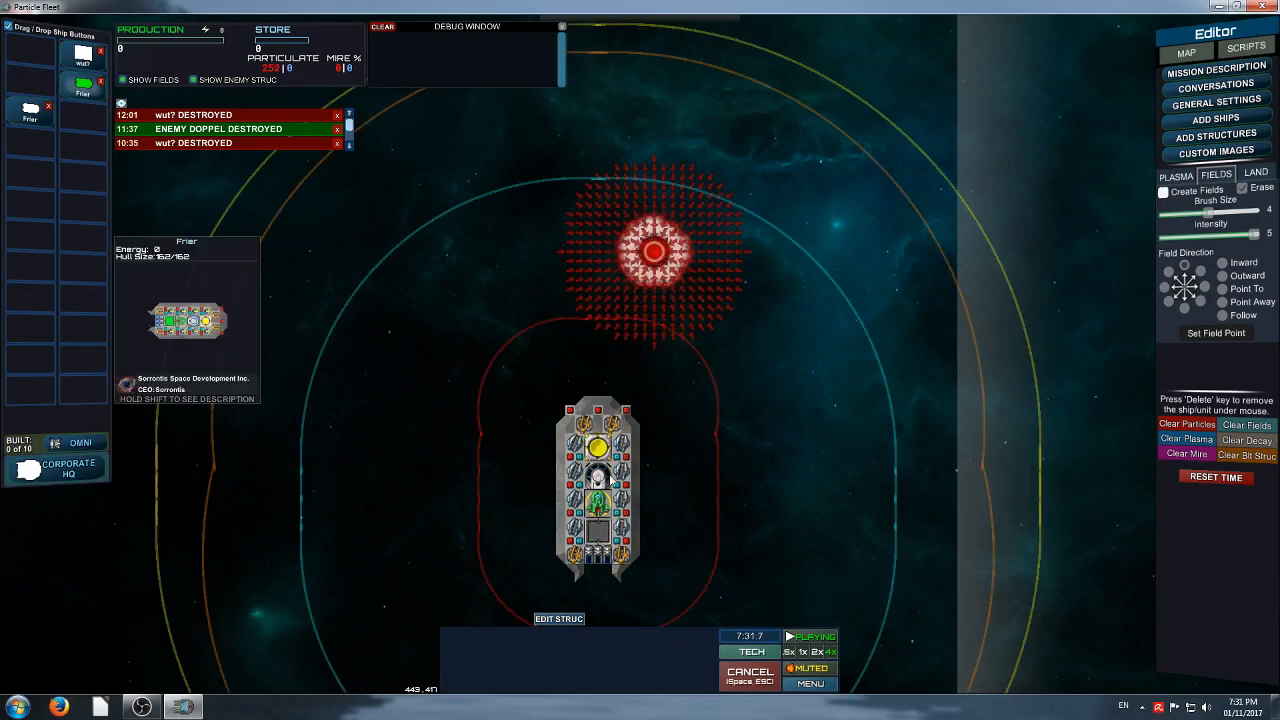
key("Delete")
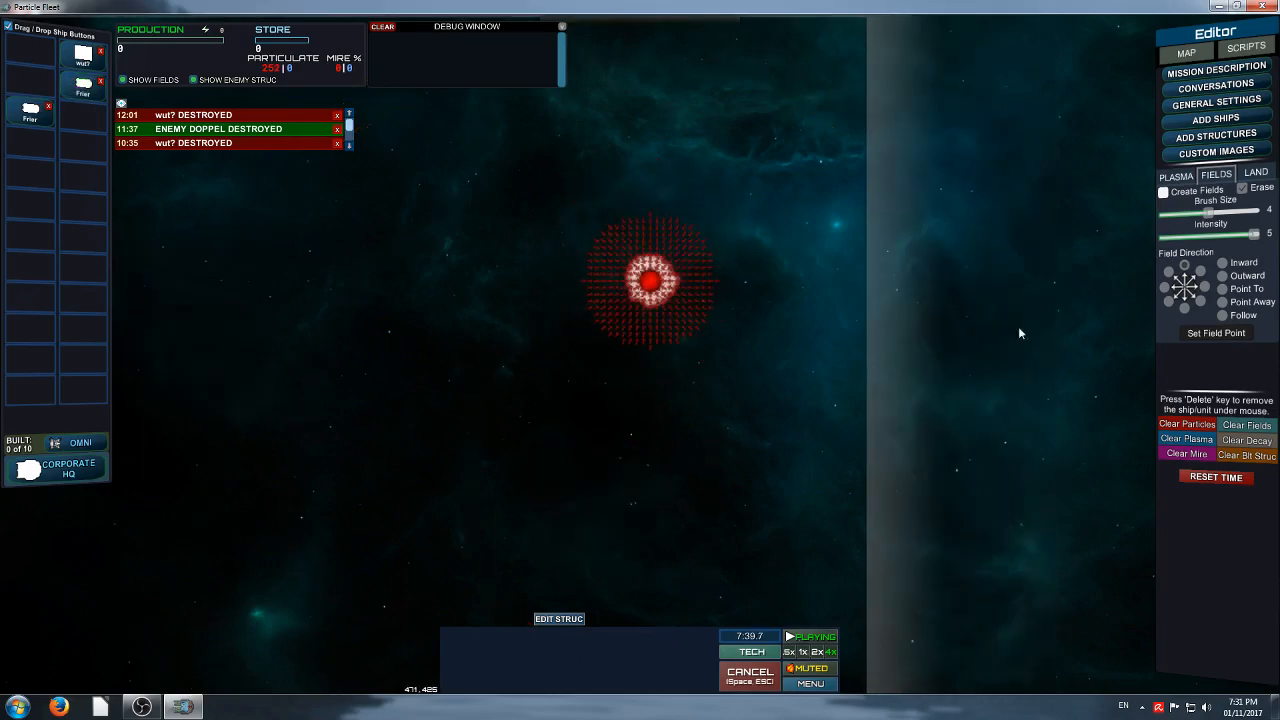
Add a Ship Spawner structure in empty space away from the emitter and open its settings
left_click(1197, 137)
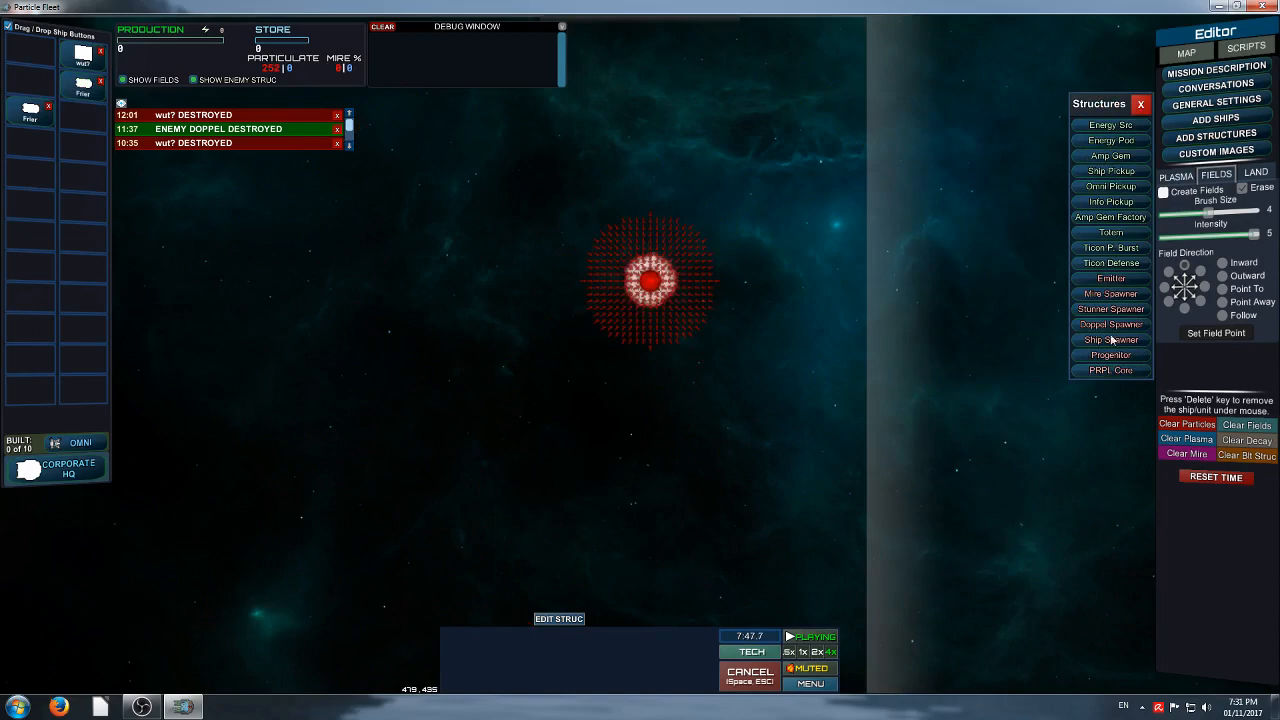
right_click_drag(649, 420, 1030, 354)
right_click_drag(1060, 240, 865, 325)
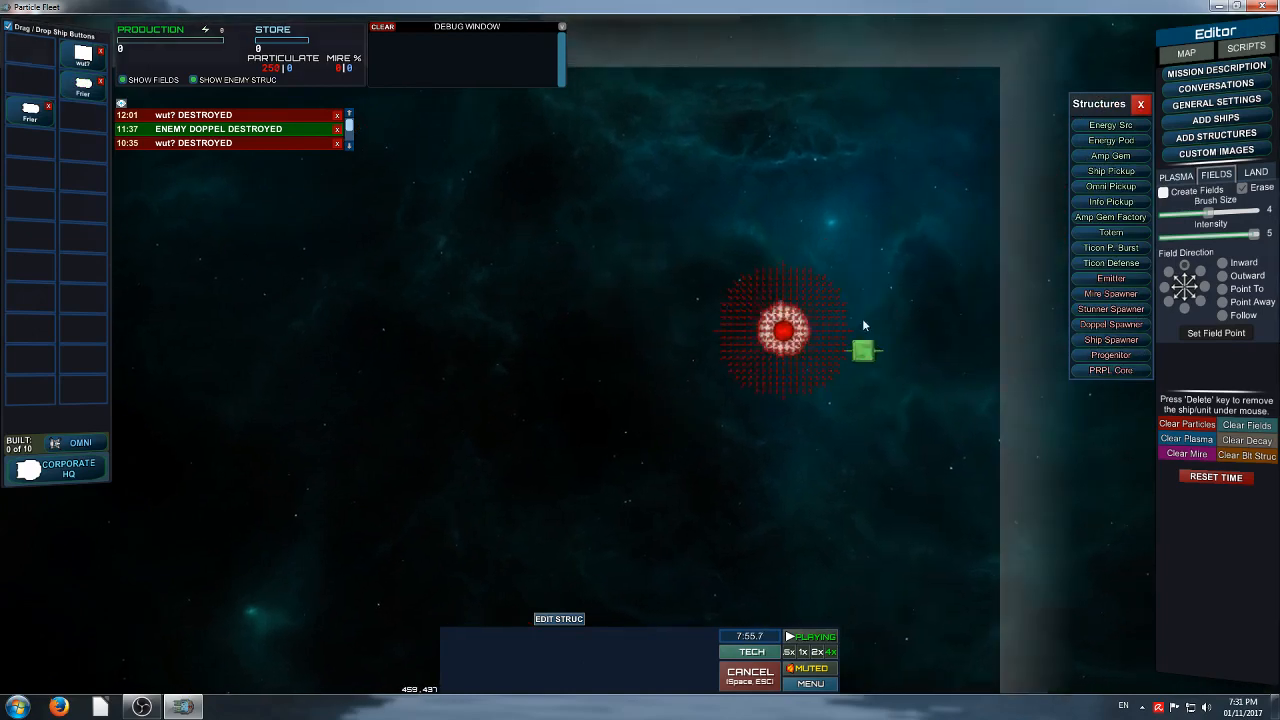
right_click_drag(305, 405, 880, 292)
right_click_drag(618, 490, 635, 409)
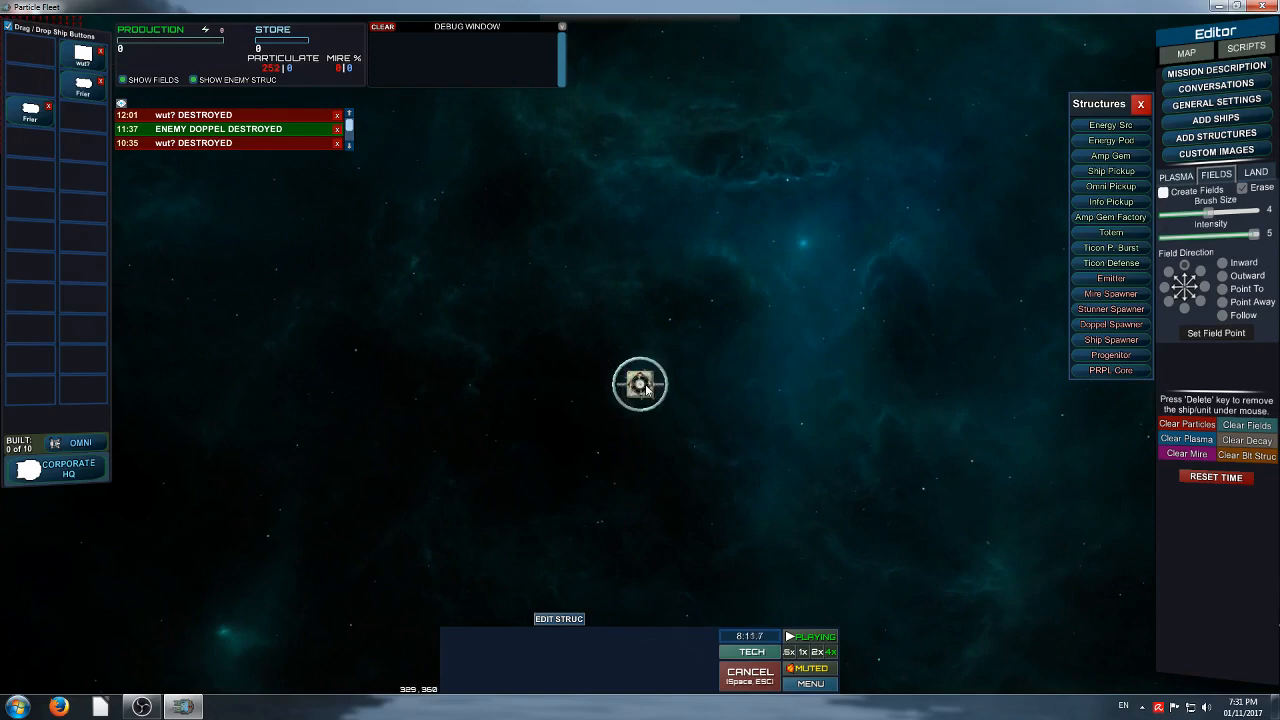
left_click(645, 390)
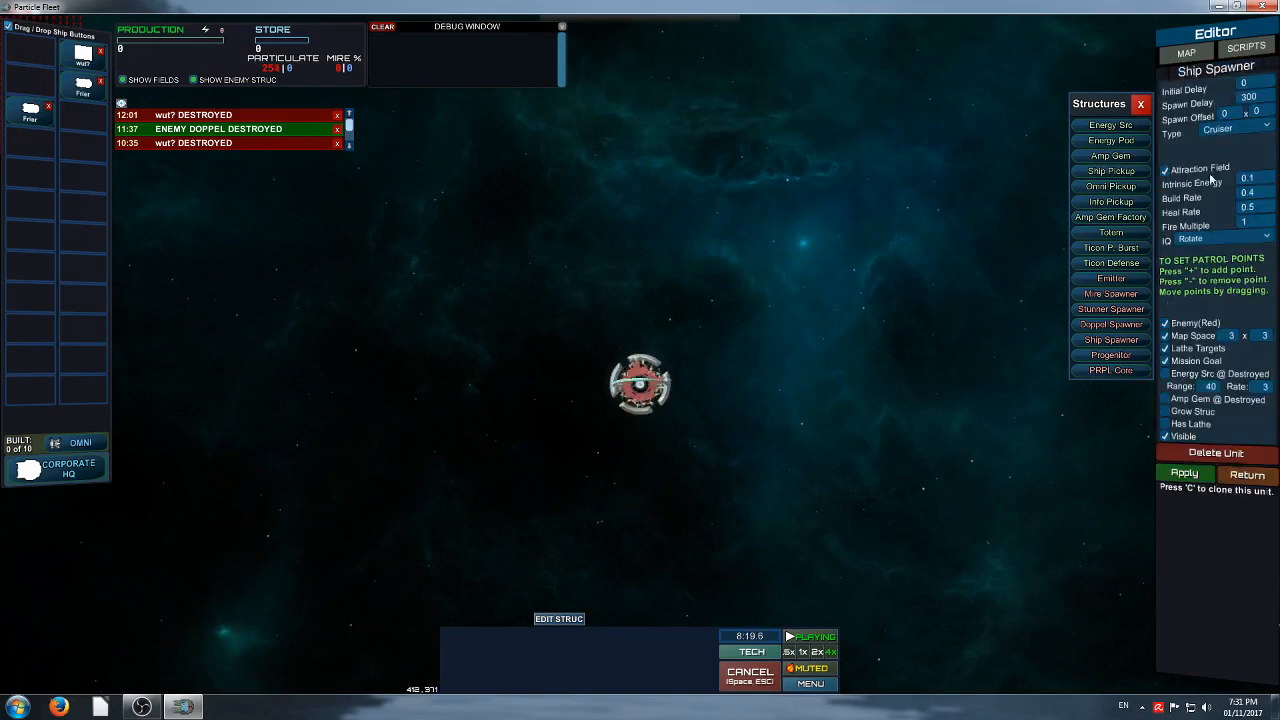
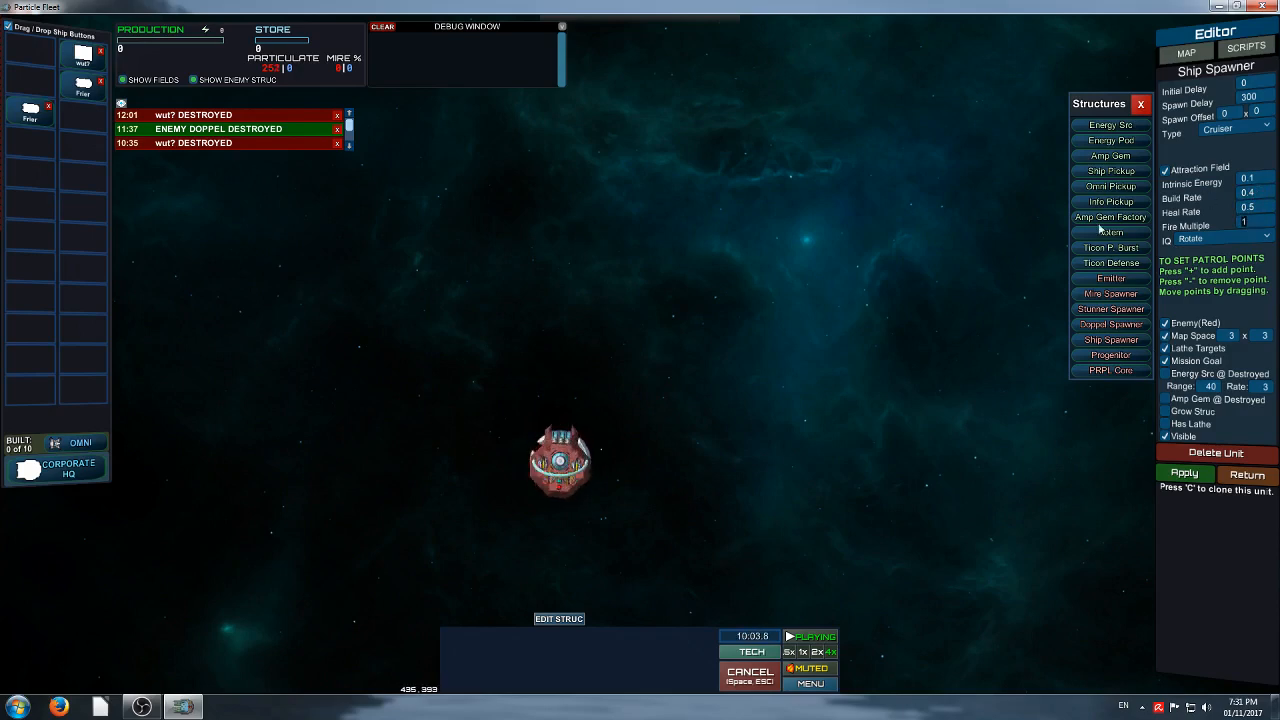
Deploy the wut? ship above the spawned enemy cruiser, rotating it a quarter turn before placing it
left_click(83, 57)
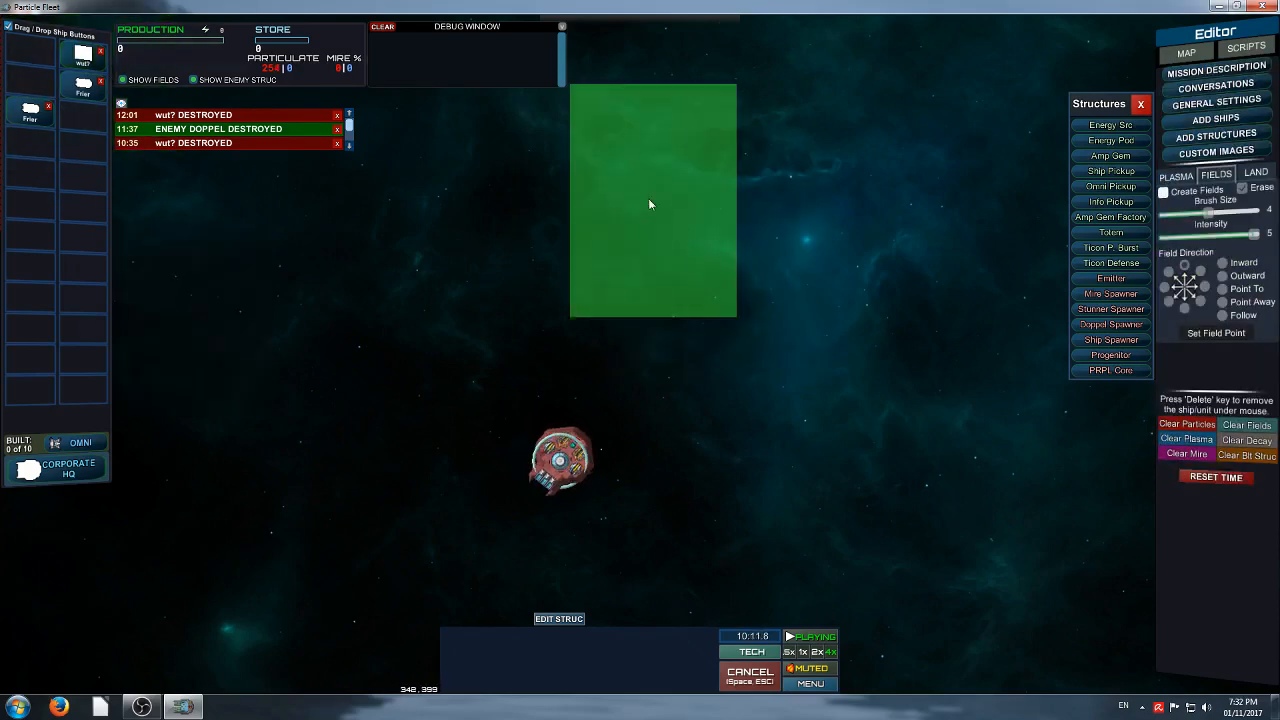
key("e")
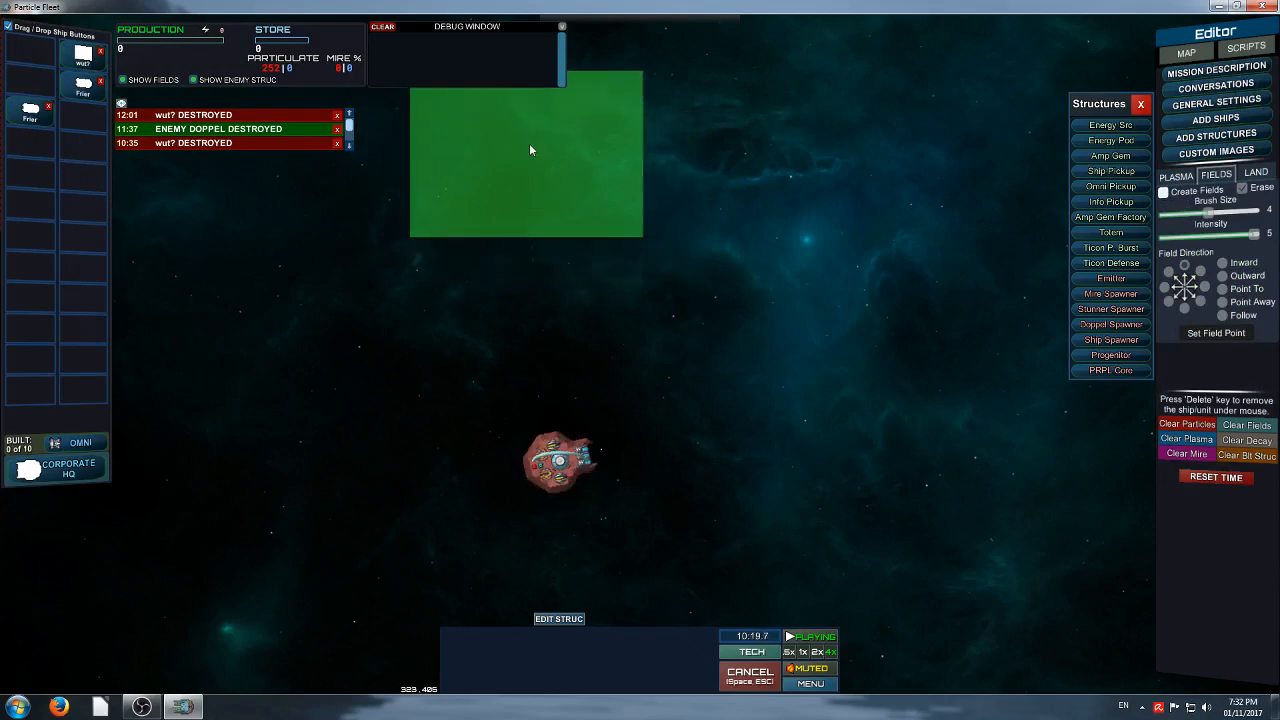
middle_click_drag(630, 167, 632, 281)
middle_click_drag(750, 431, 745, 345)
left_click(588, 220)
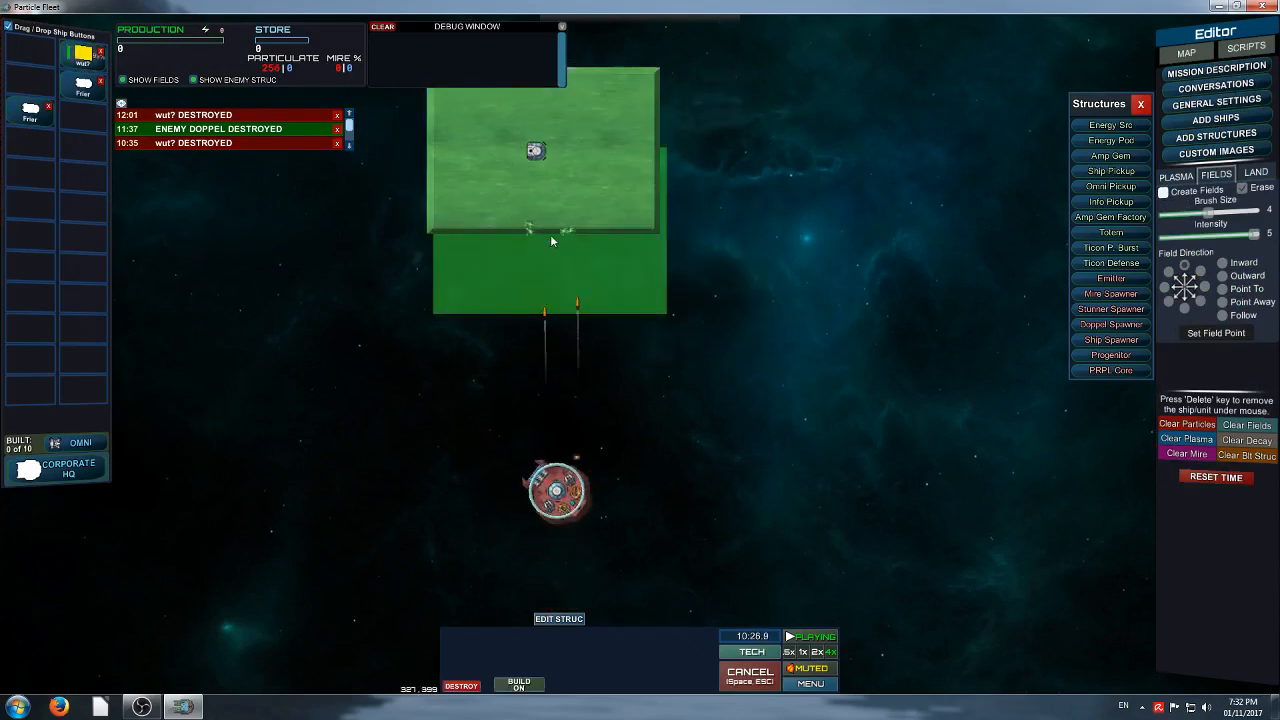
Rotate the deployed wut? ship upright and move it to a new position facing the cruiser
key("e")
left_click(553, 237)
middle_click_drag(642, 445, 700, 350)
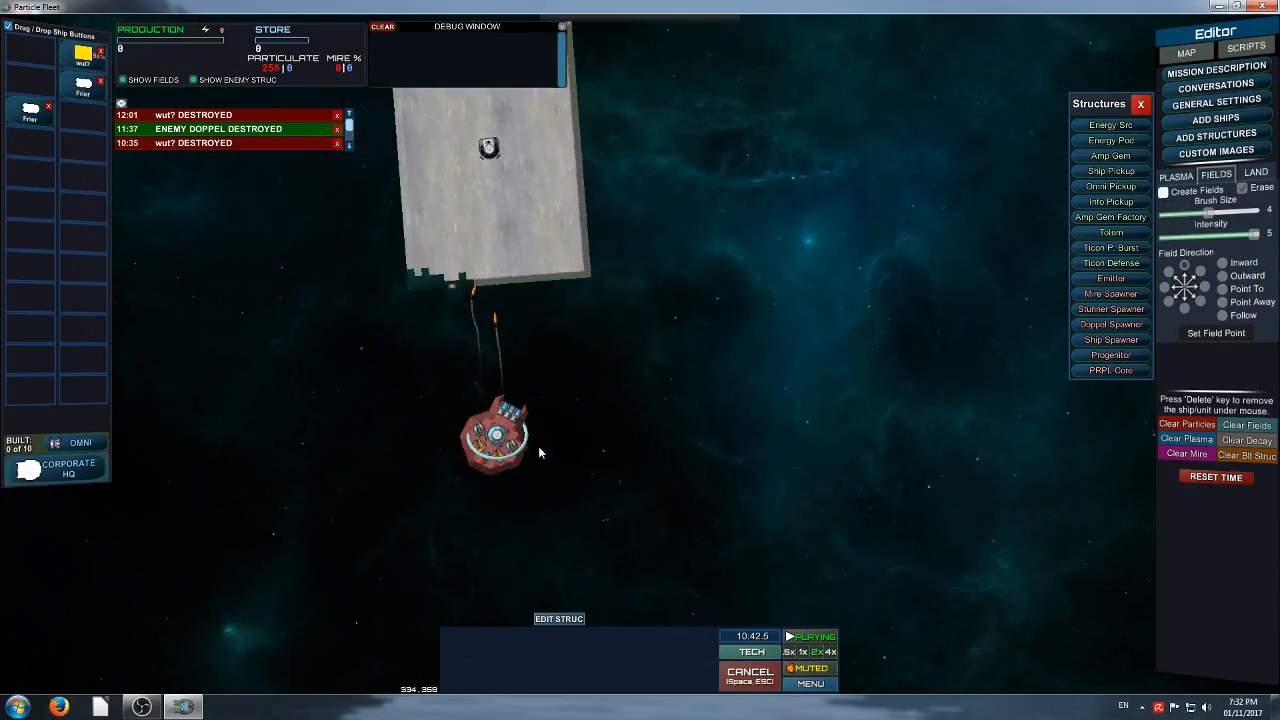
Set the Ship Spawner's fire multiple to 100 and apply it
left_click(506, 452)
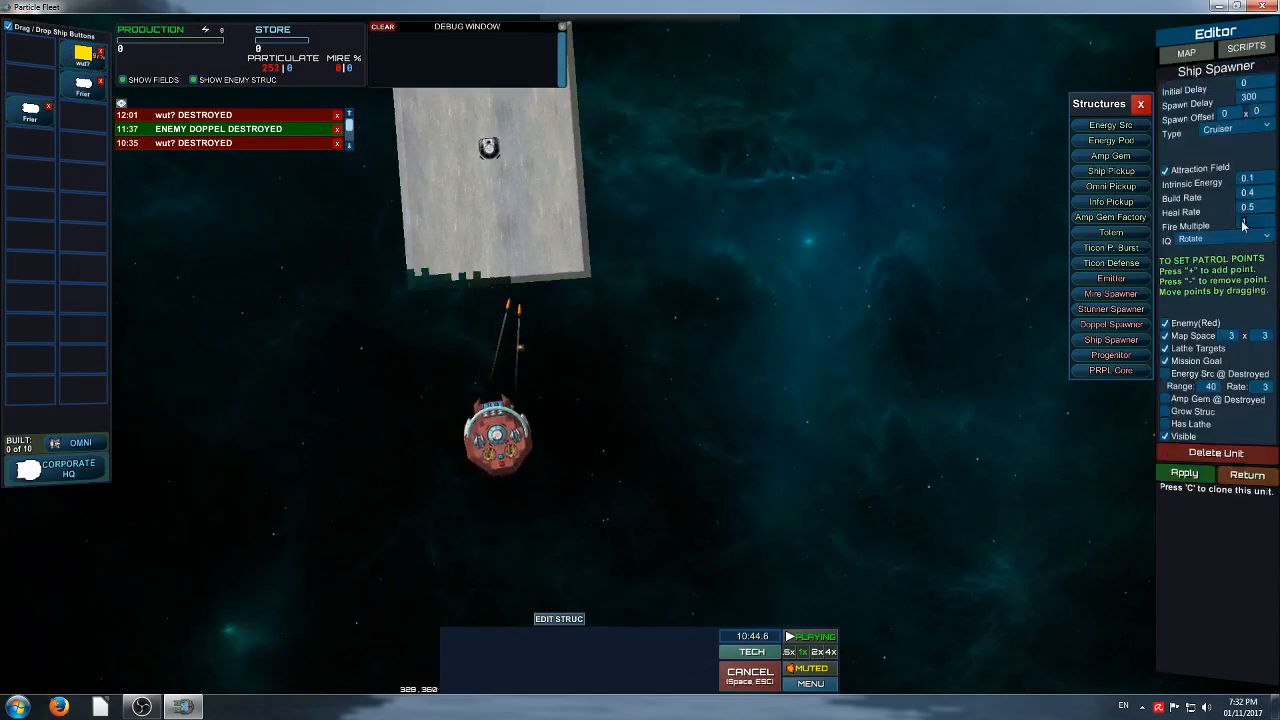
type("15")
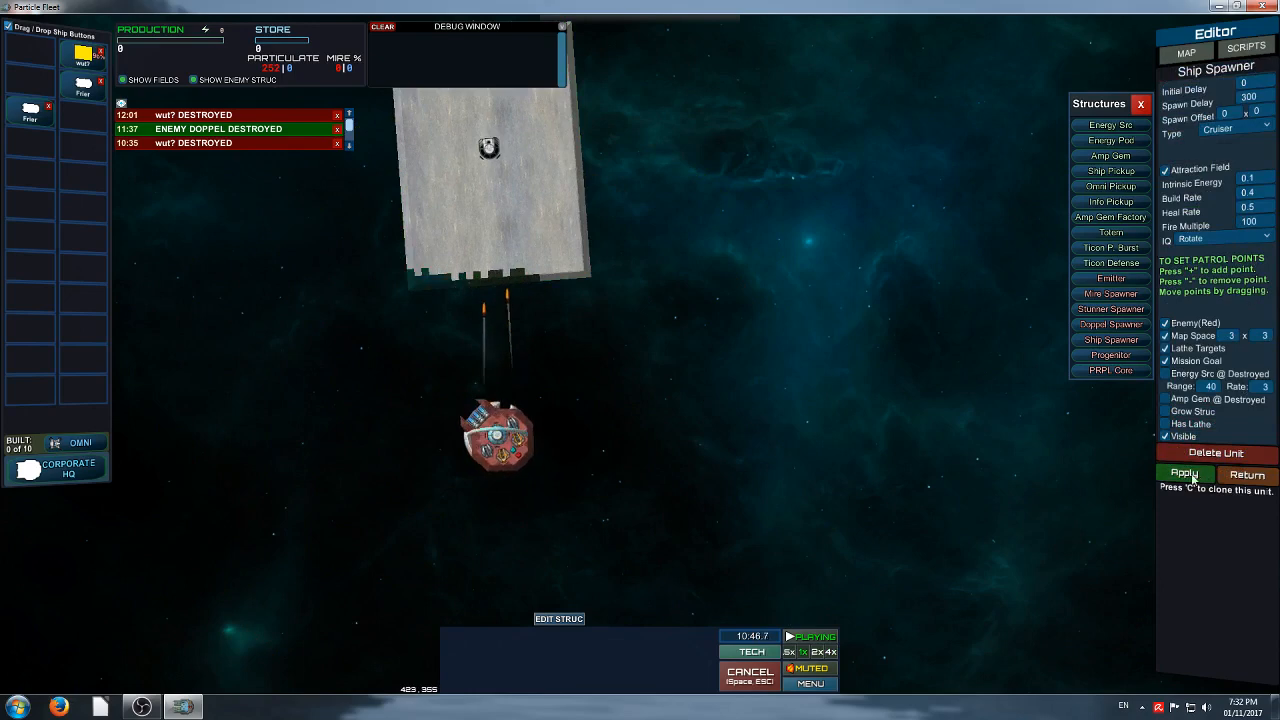
left_click(1193, 479)
Reposition the Ship Spawner below the wut? ship and apply a spawn delay of 0
left_click(498, 469)
left_click(500, 450)
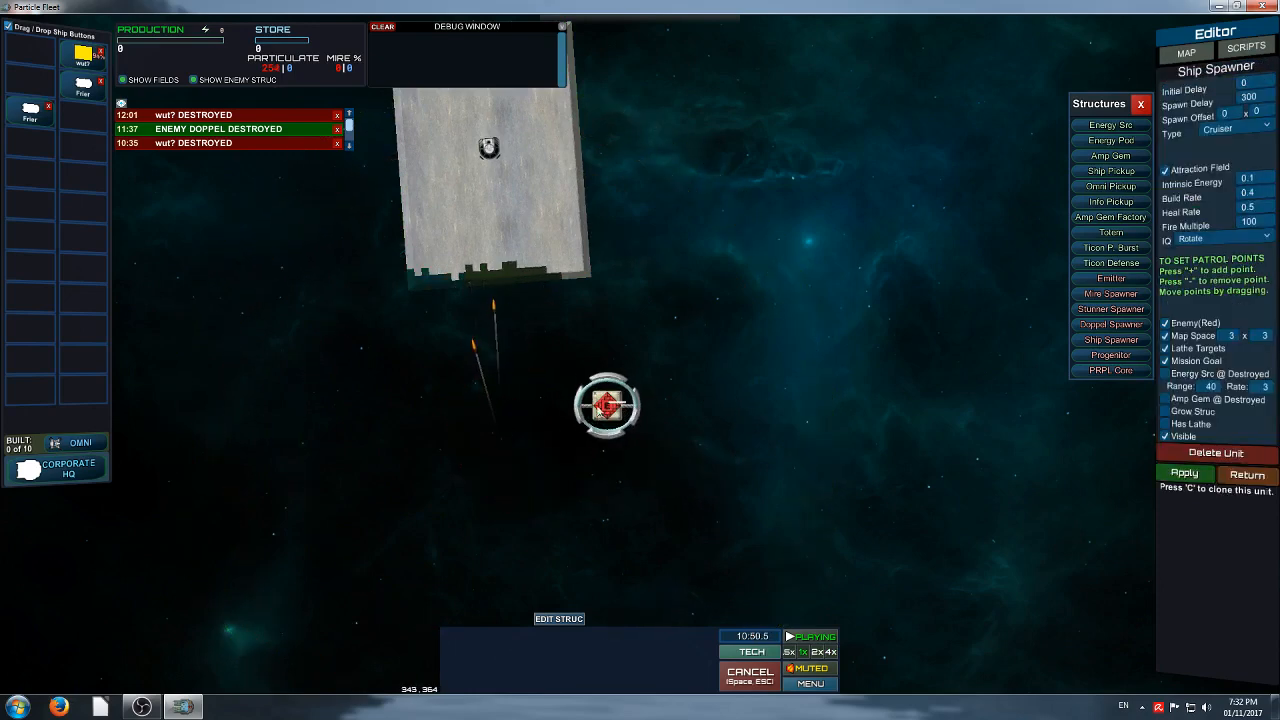
left_click_drag(599, 408, 482, 434)
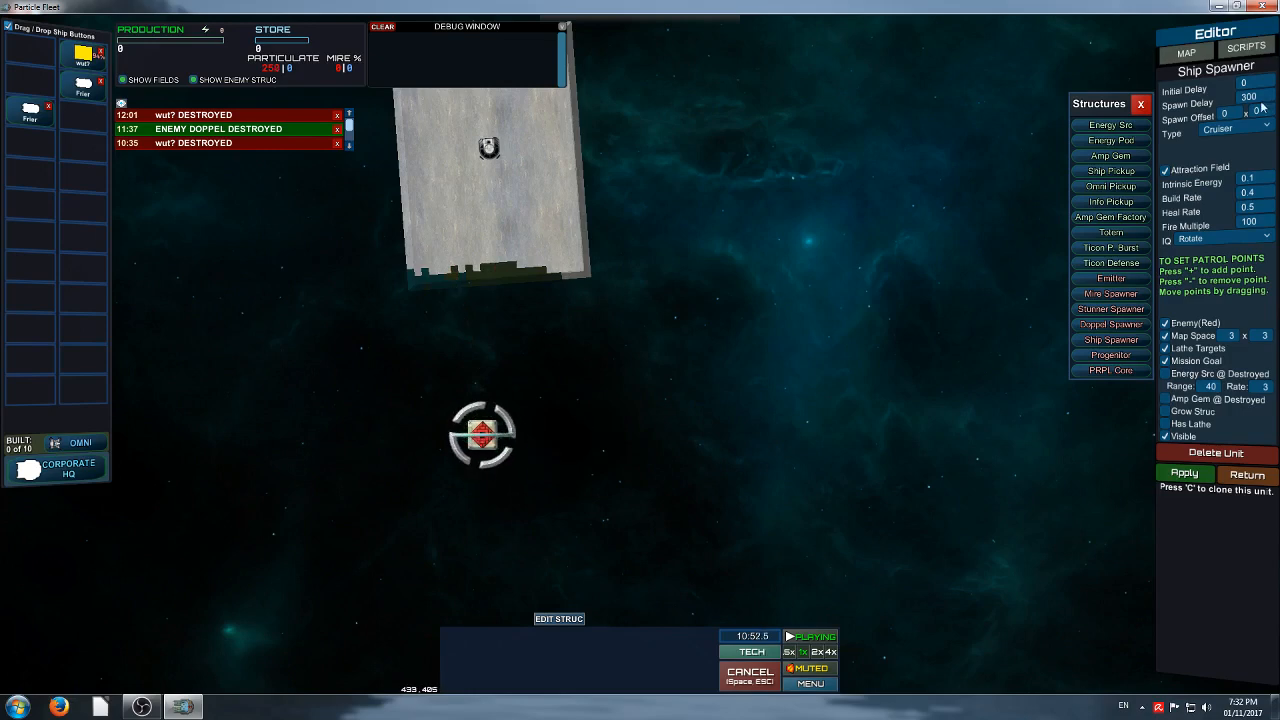
left_click(1184, 473)
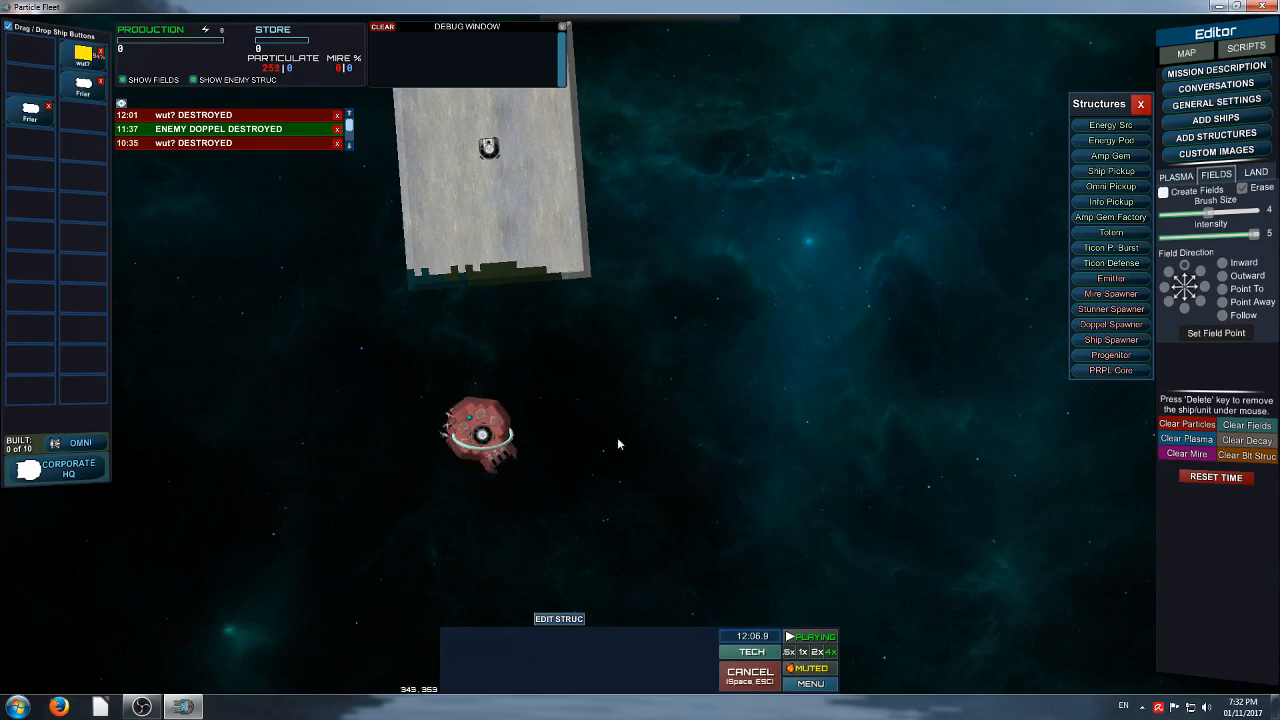
Set the Ship Spawner's fire multiple to 999 and its intrinsic energy, build rate and heal rate to 10
left_click(478, 438)
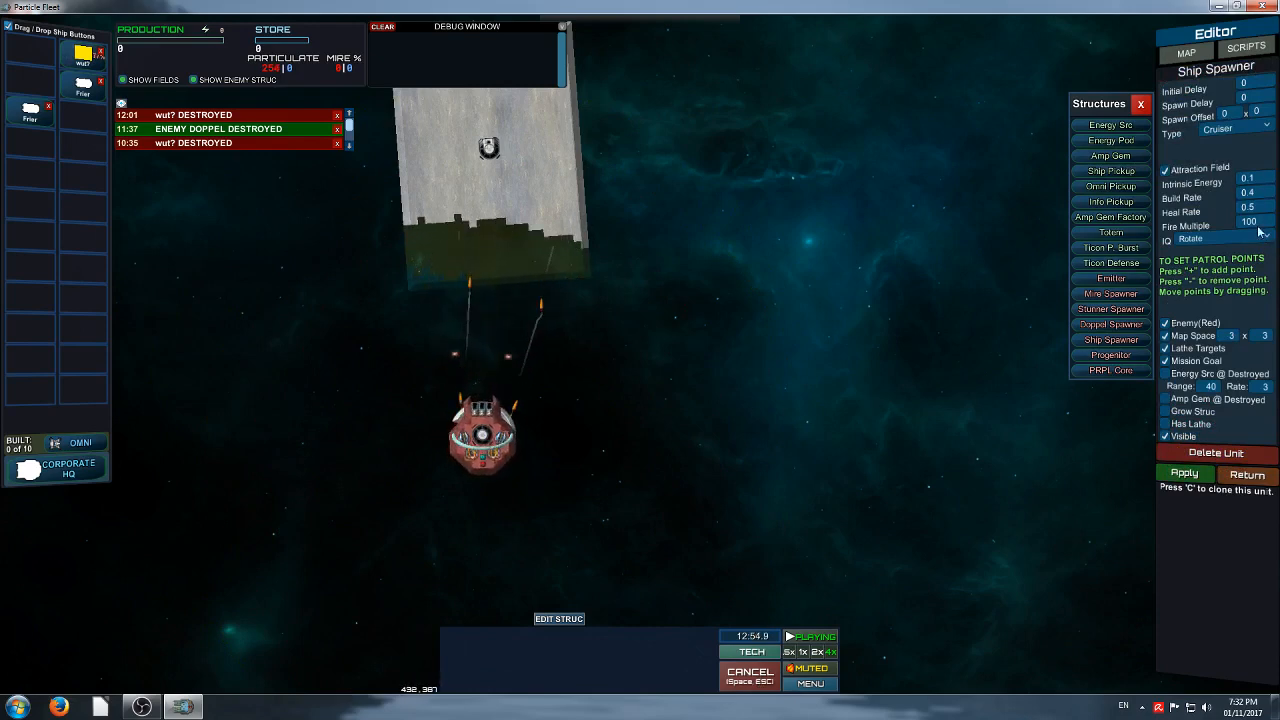
type("999")
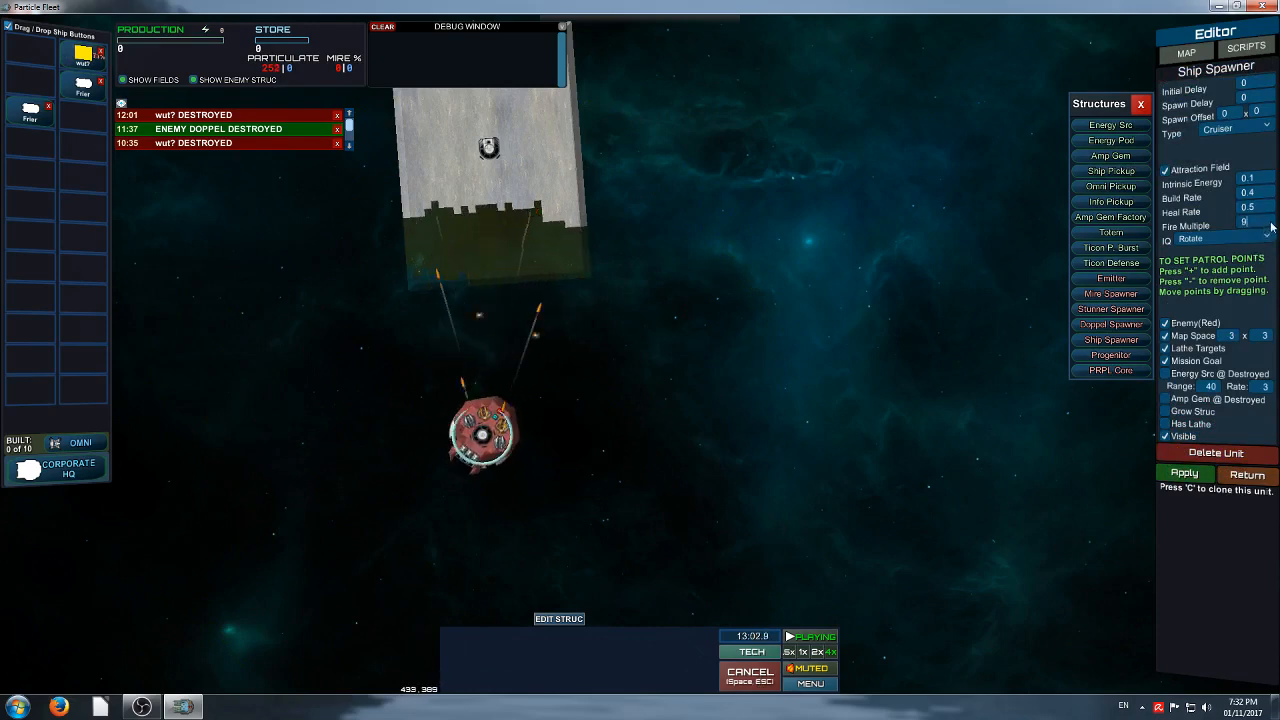
left_click(1263, 193)
type("1")
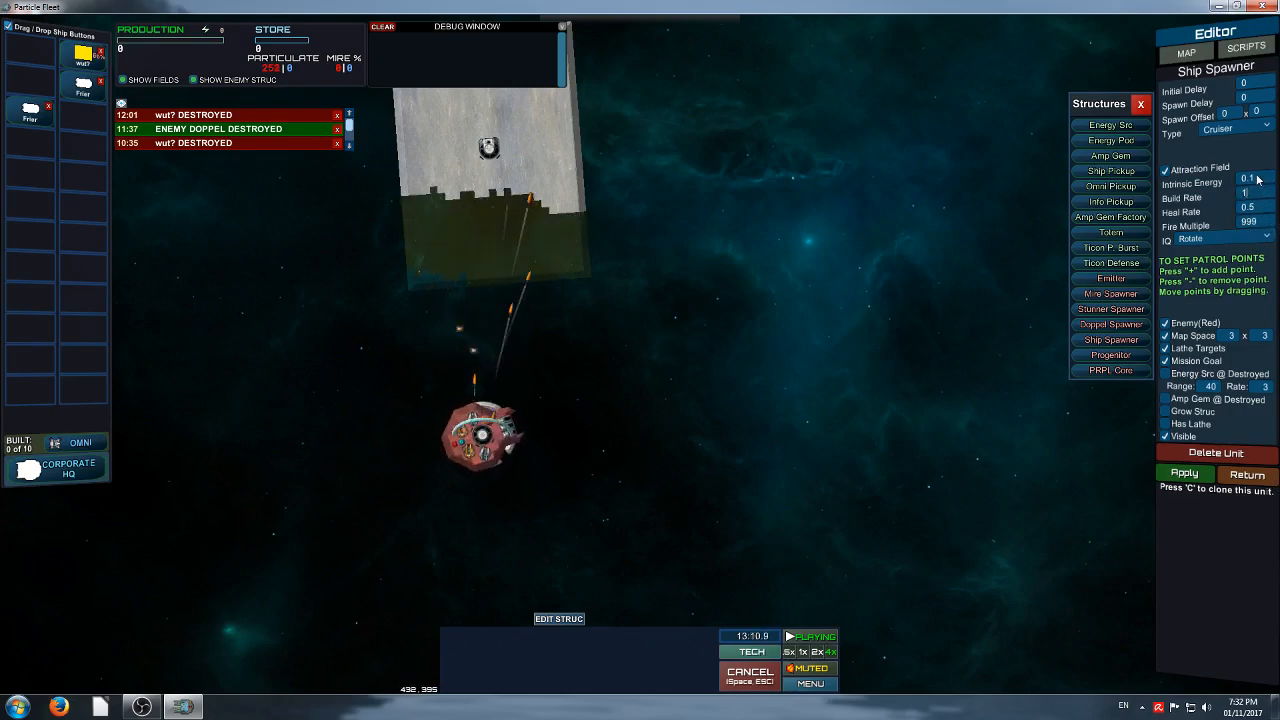
left_click(1256, 181)
type("10")
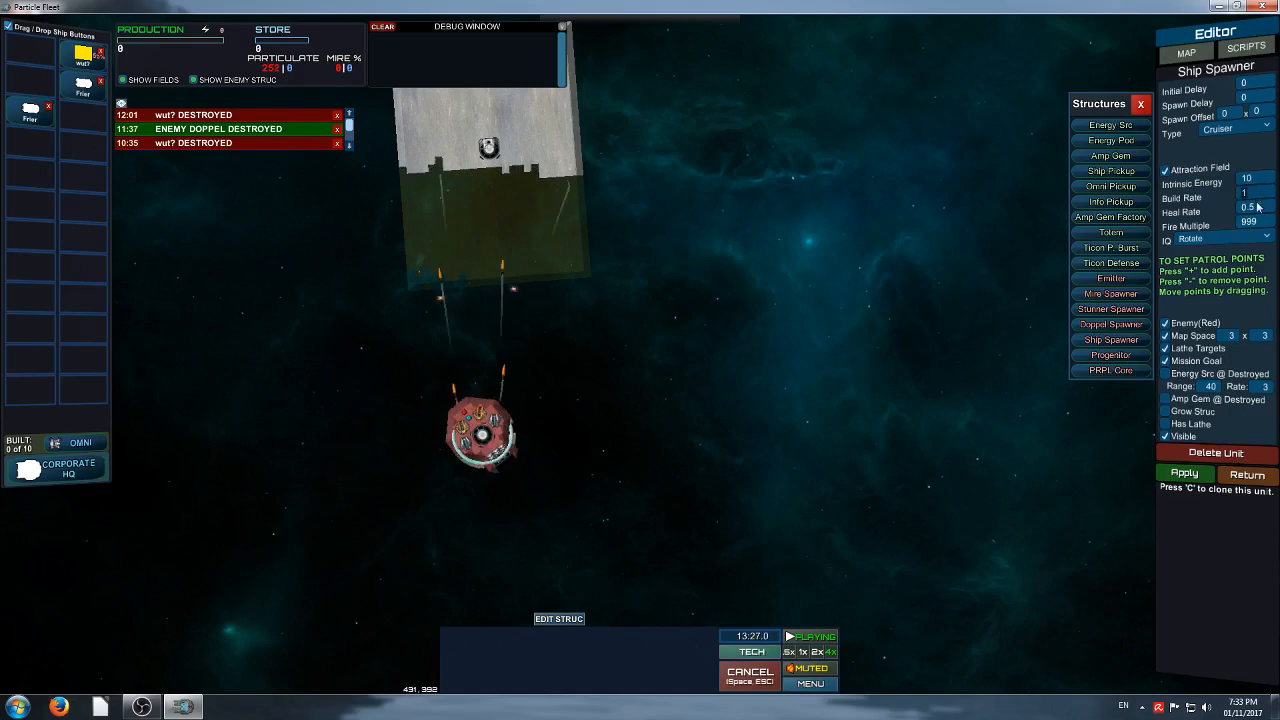
left_click(1264, 197)
type("0")
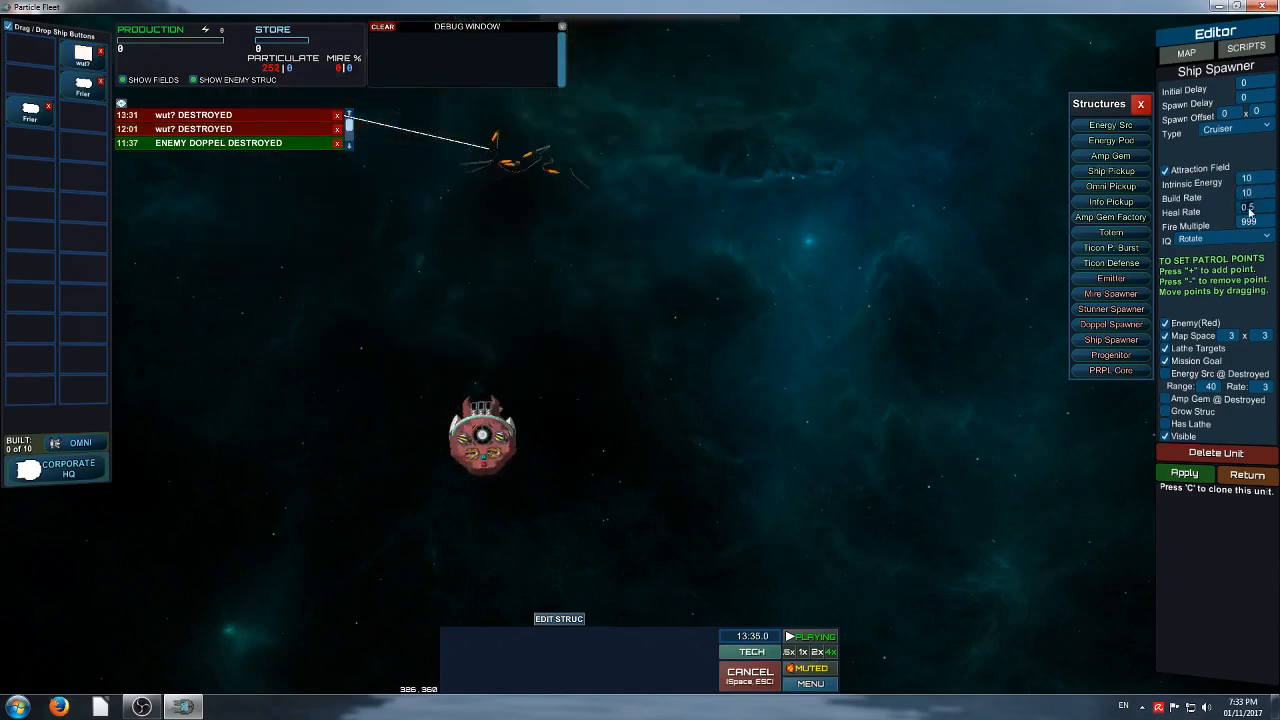
left_click(578, 451)
left_click(483, 434)
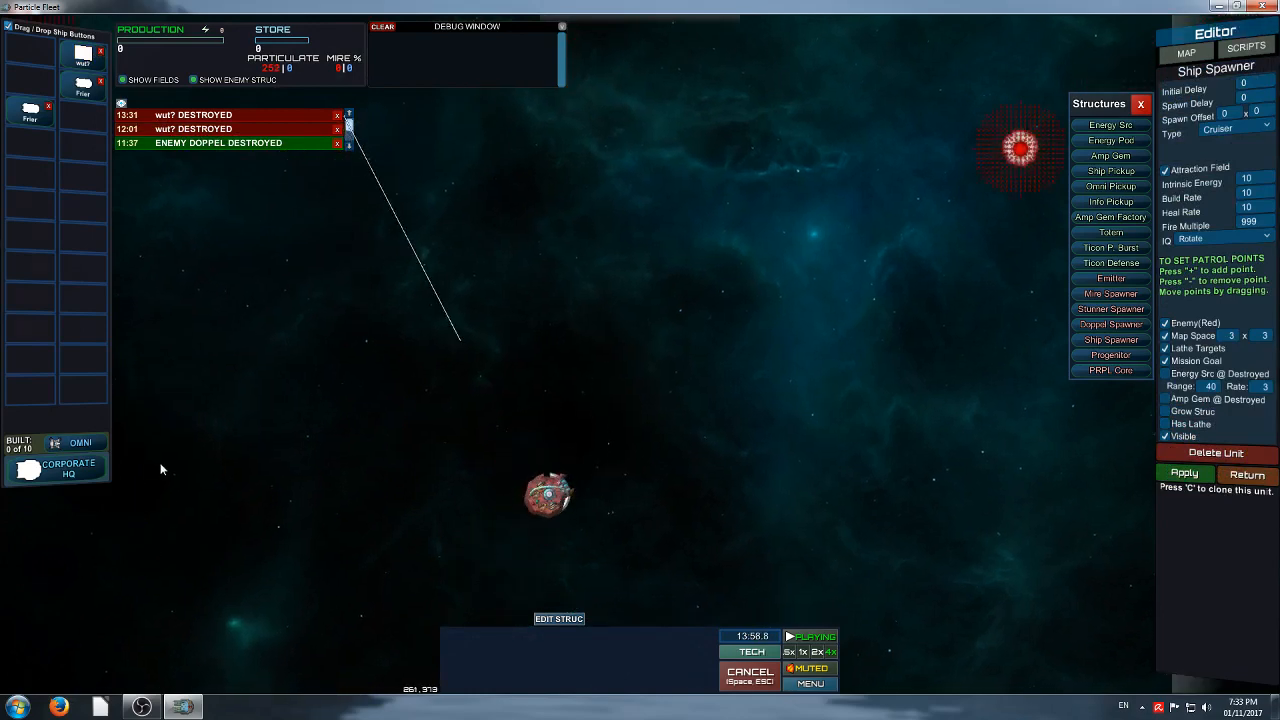
Deploy a new wut? ship above the upgraded cruiser and send it rotated towards the cruiser
left_click(60, 474)
left_click(83, 57)
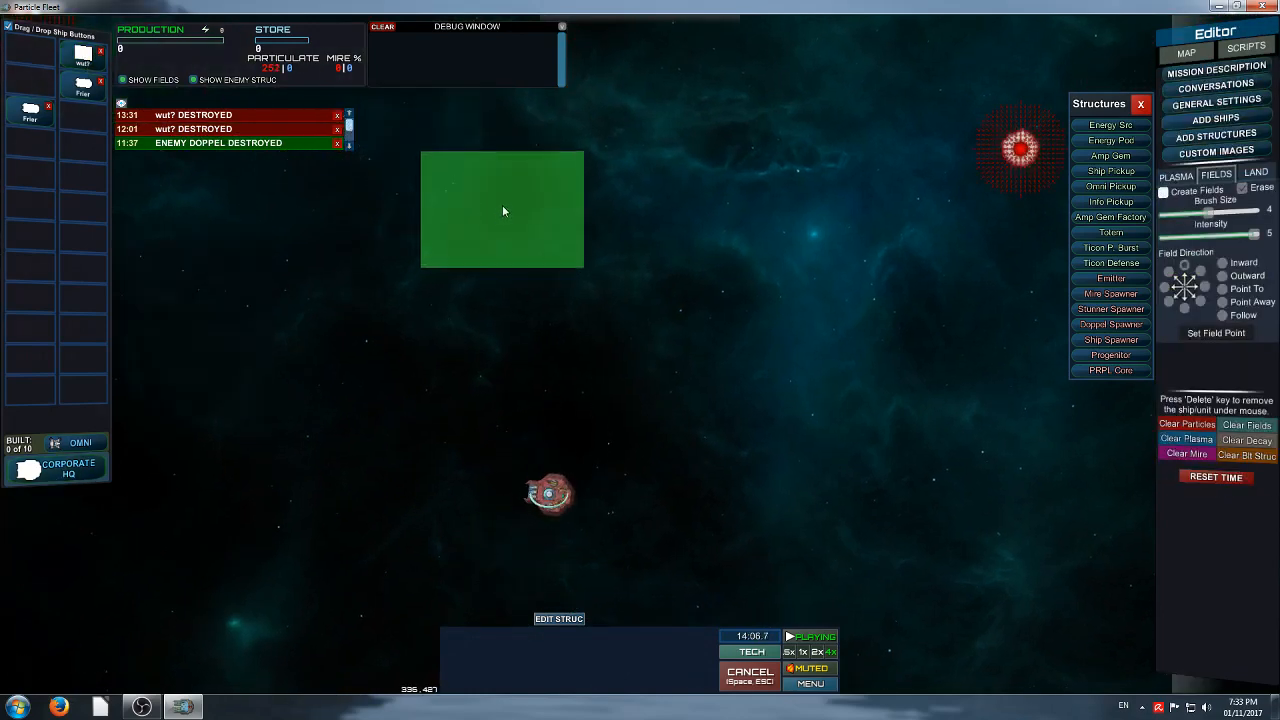
left_click(505, 208)
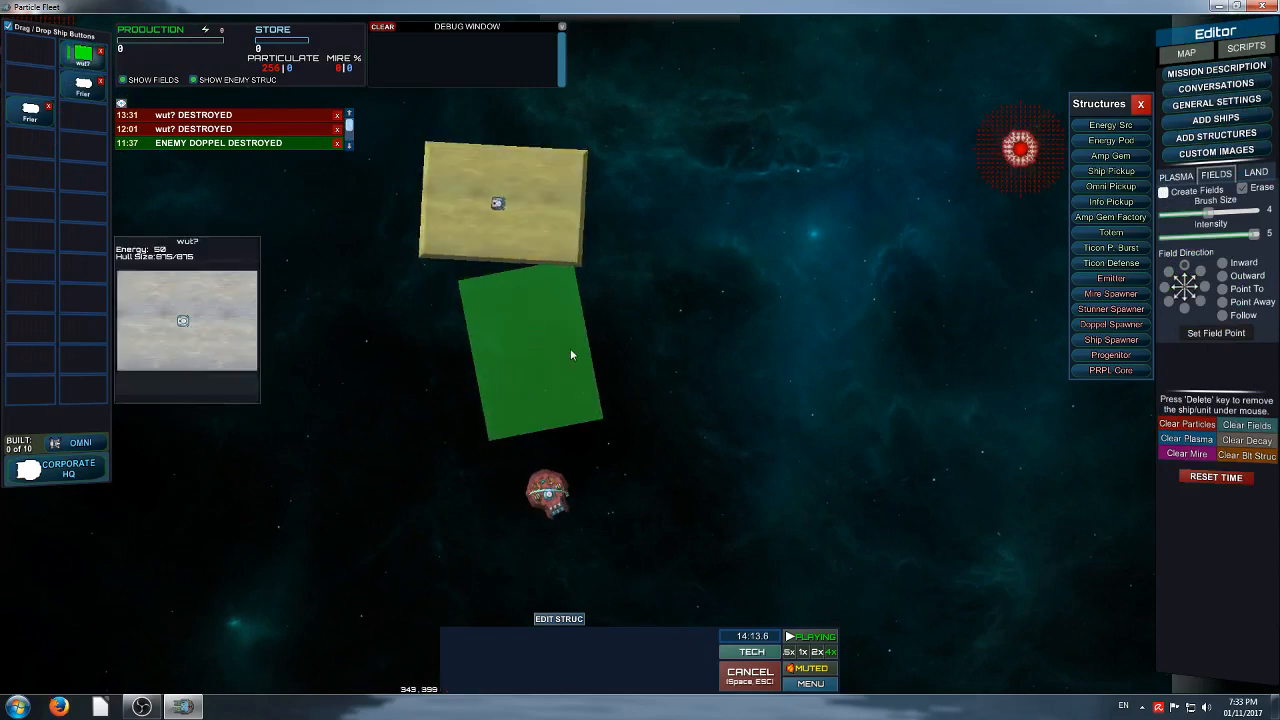
left_click(571, 352)
scroll(560, 446, "up", 2)
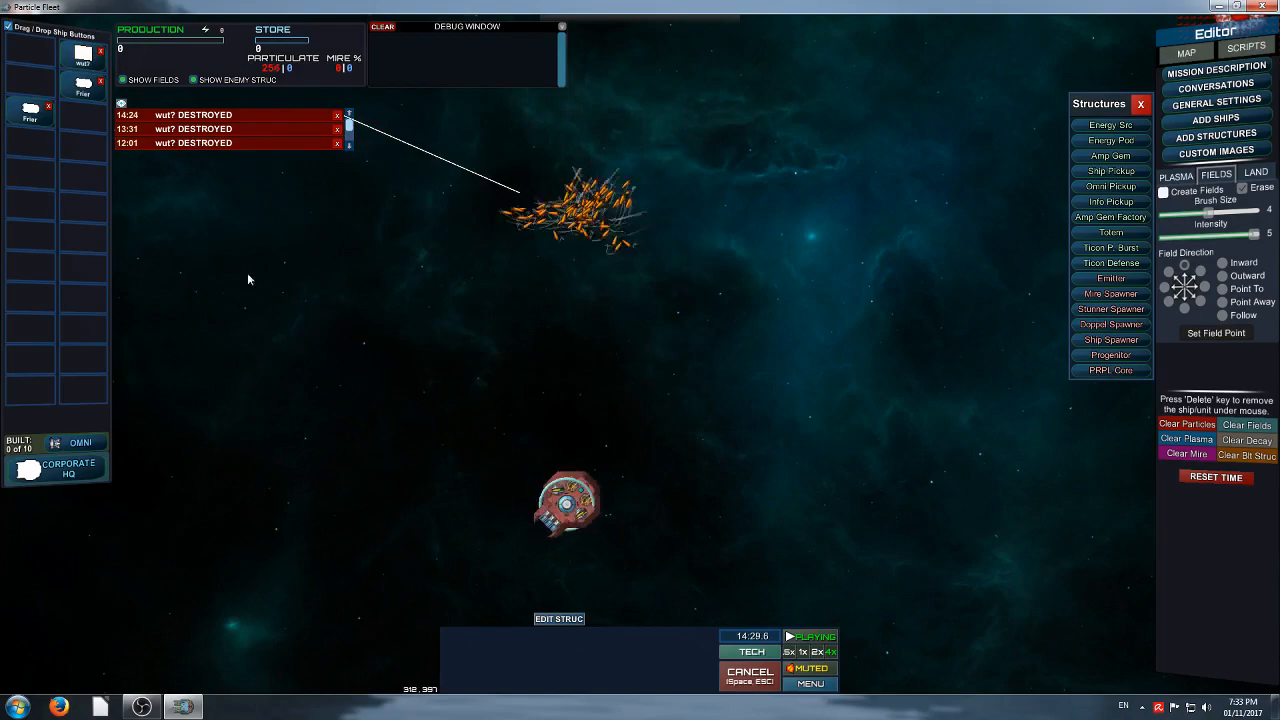
Deploy another wut? ship to the west of the cruiser and set the game speed to 1x
left_click(84, 57)
left_click(363, 373)
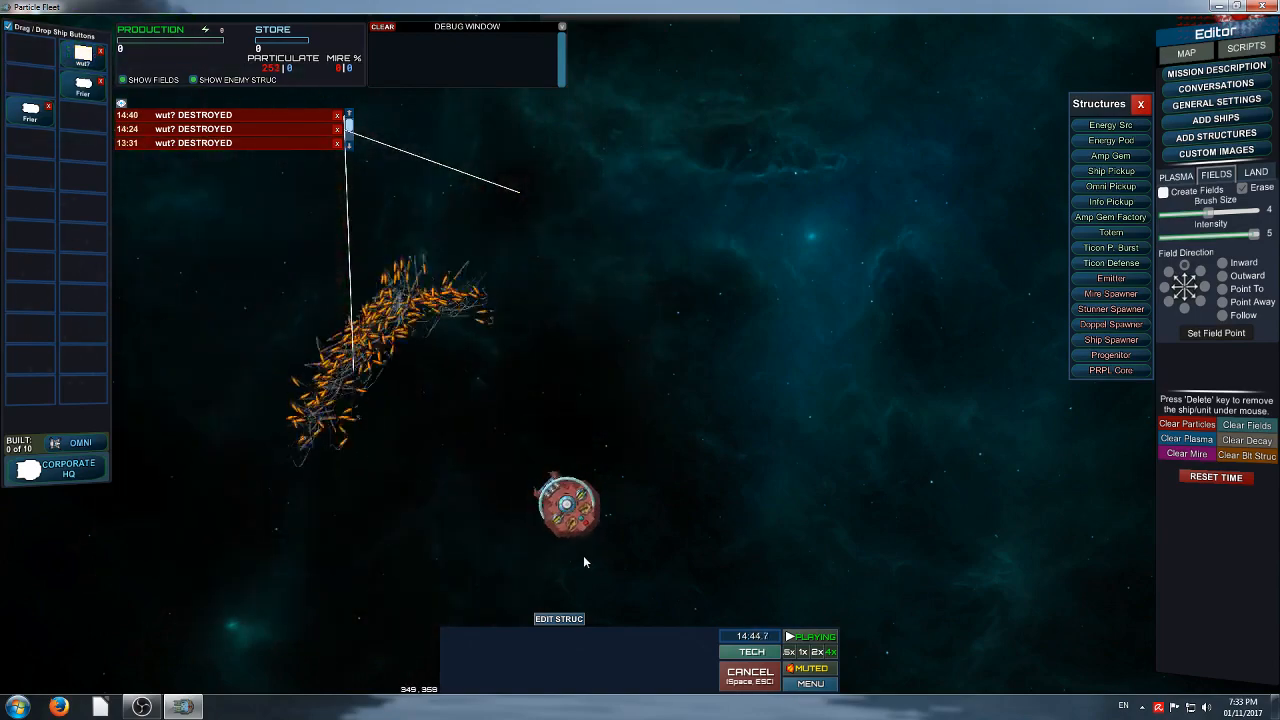
left_click(803, 652)
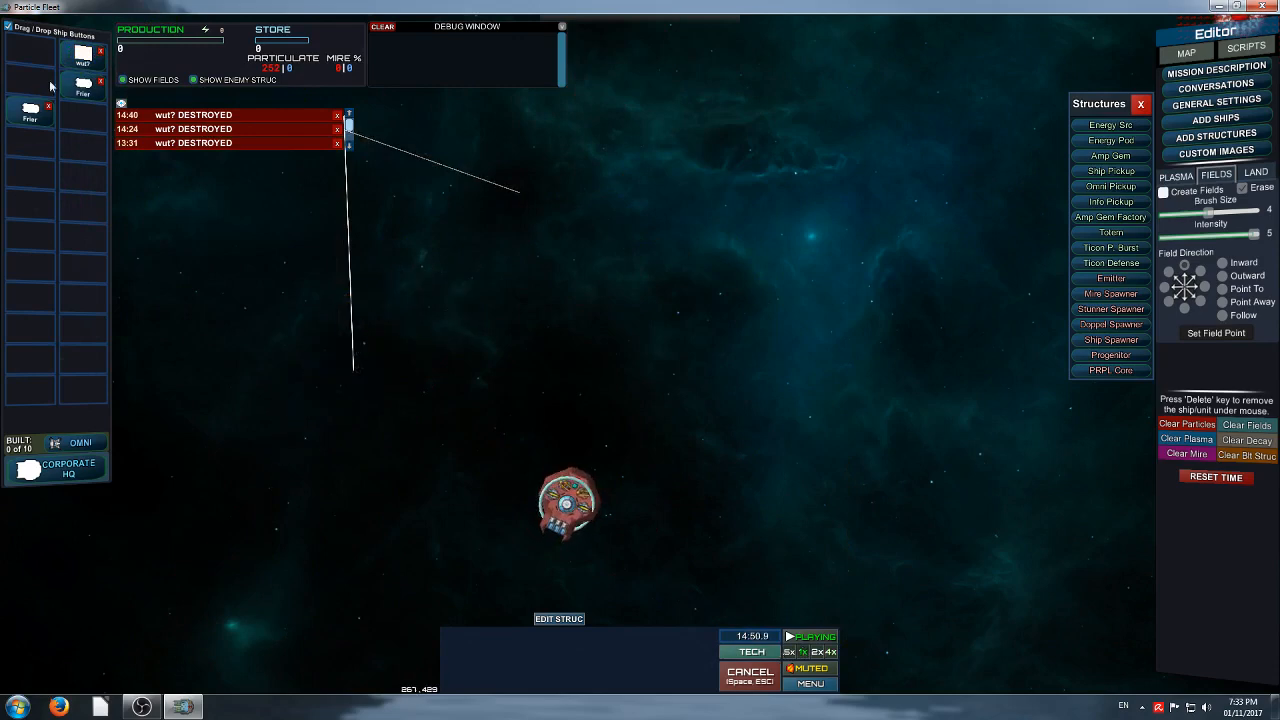
Deploy another wut? ship directly north of the cruiser to test its fire
left_click(84, 57)
left_click(559, 310)
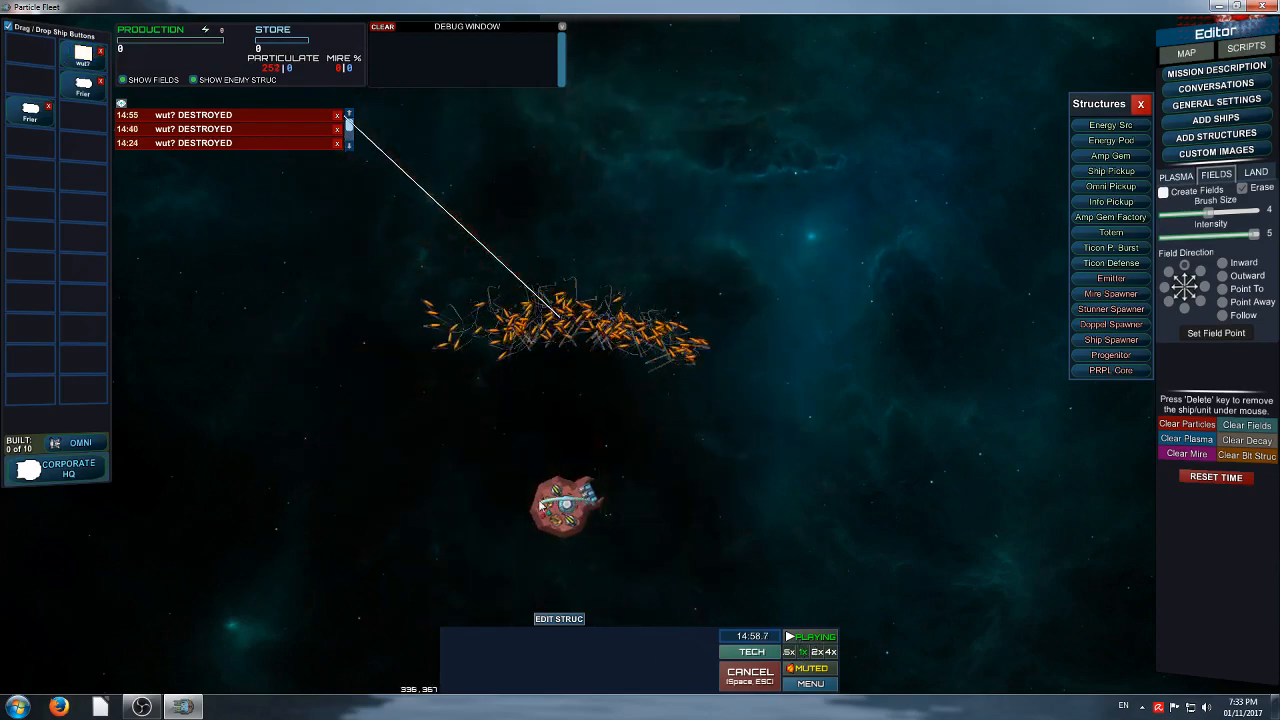
scroll(816, 390, "down", 5)
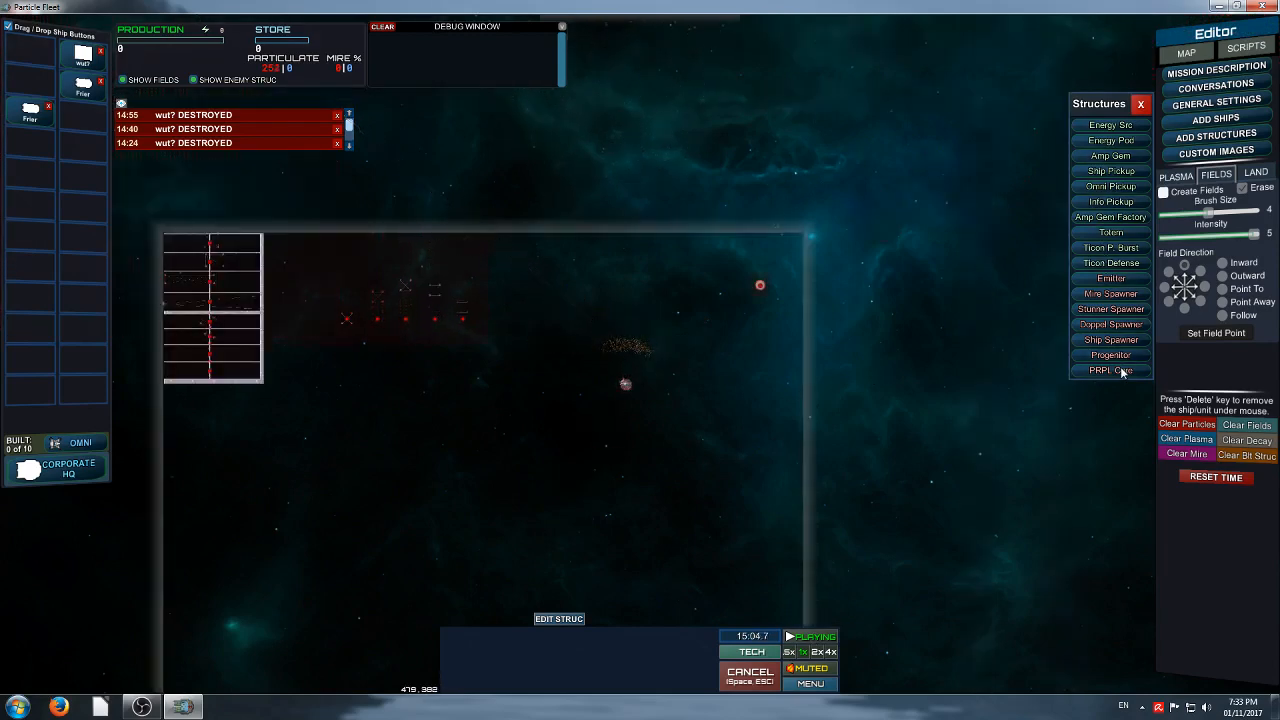
scroll(824, 224, "up", 5)
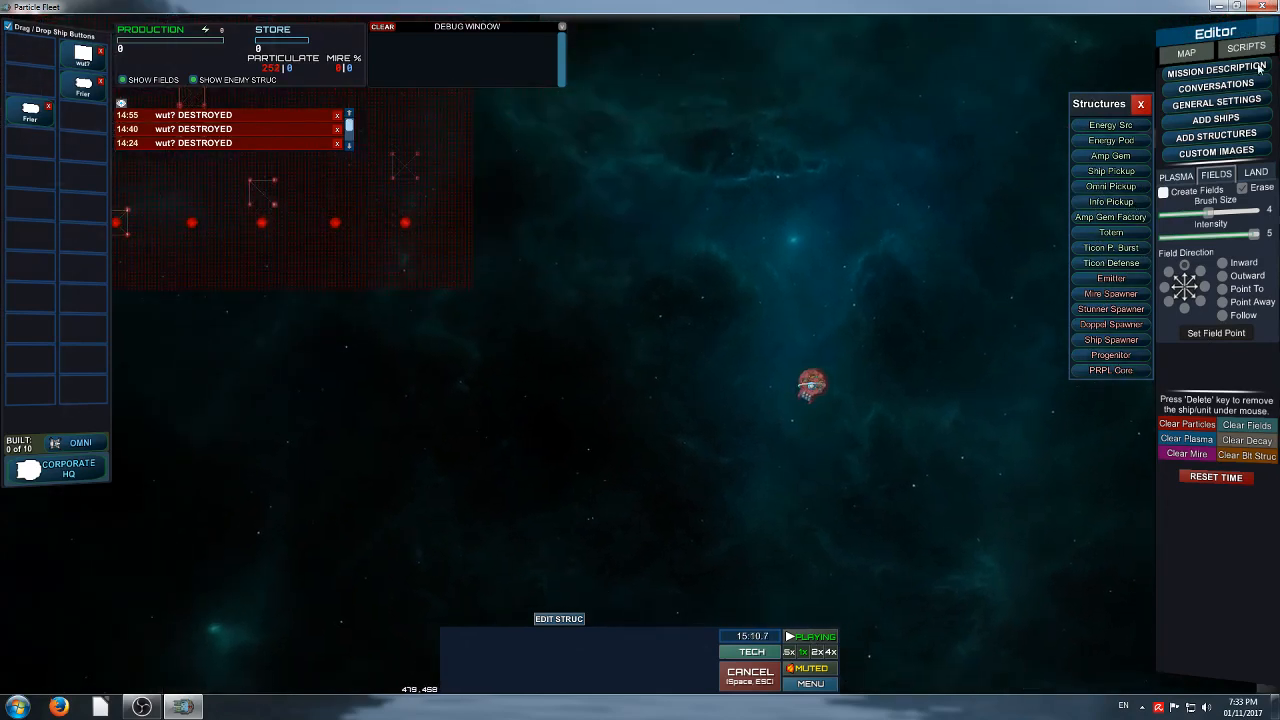
Exit the current map without saving and delete Learning Emitters from the editable maps
left_click(810, 684)
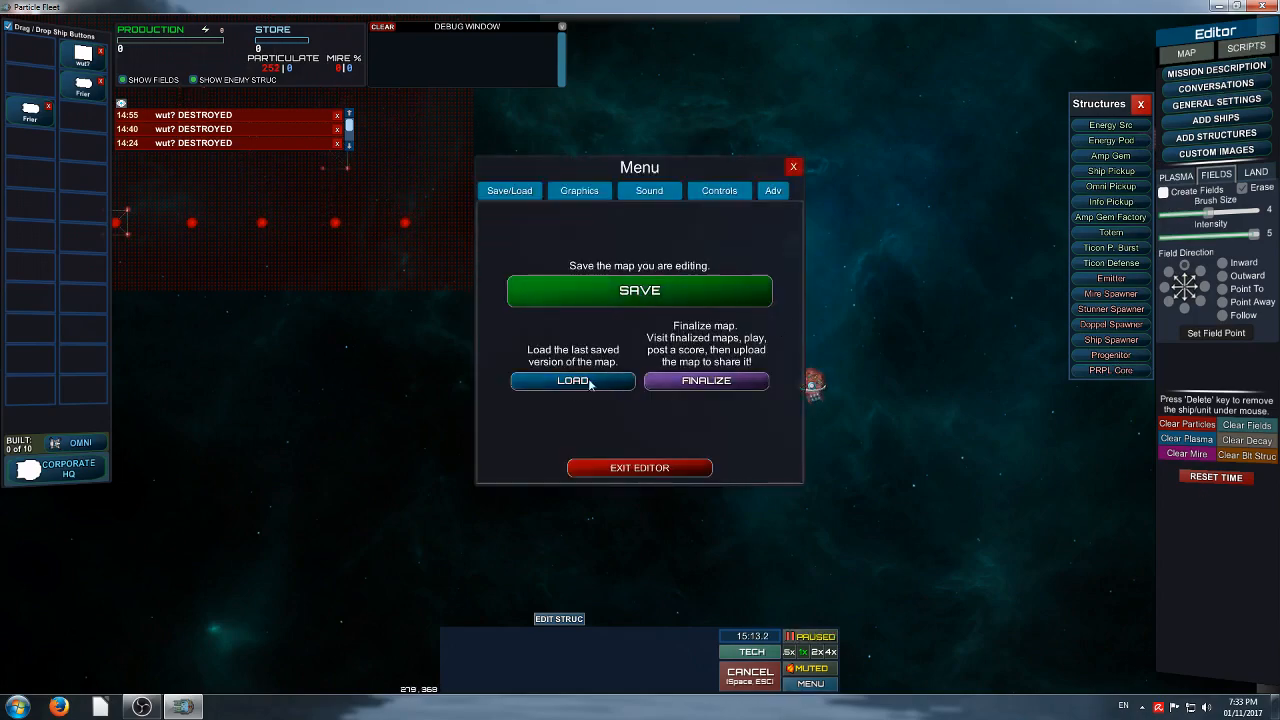
left_click(641, 467)
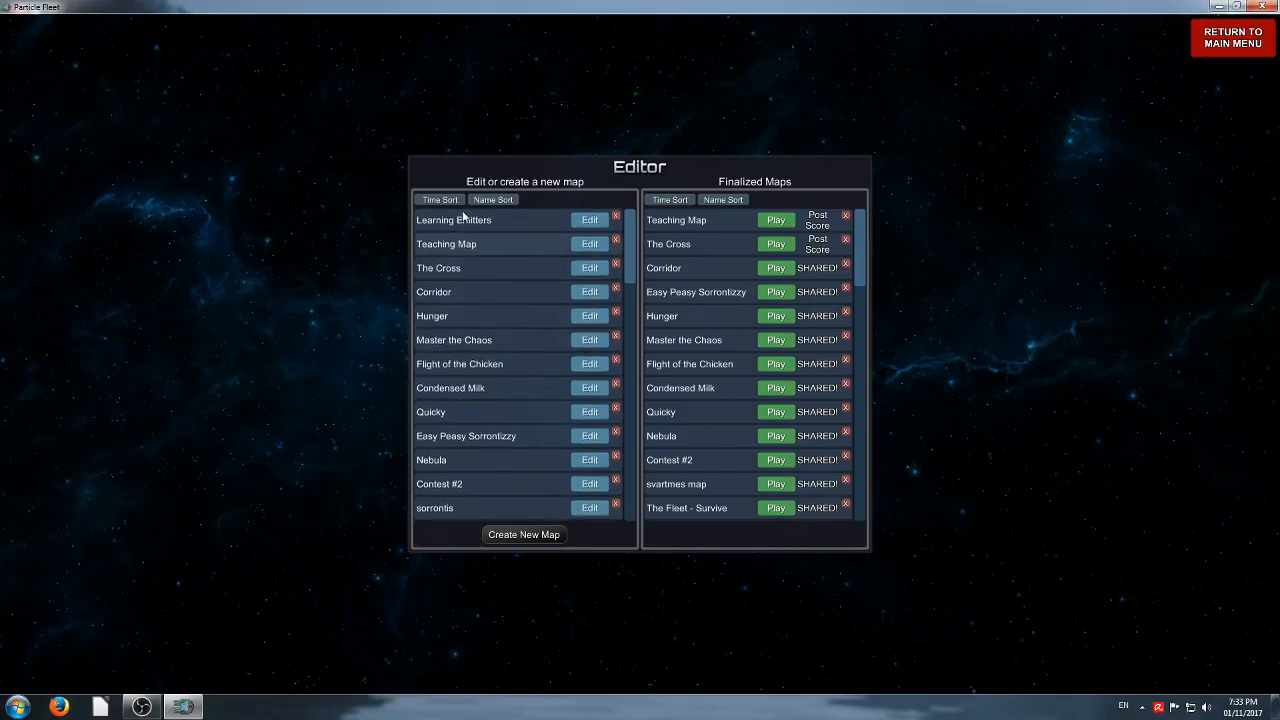
left_click(616, 217)
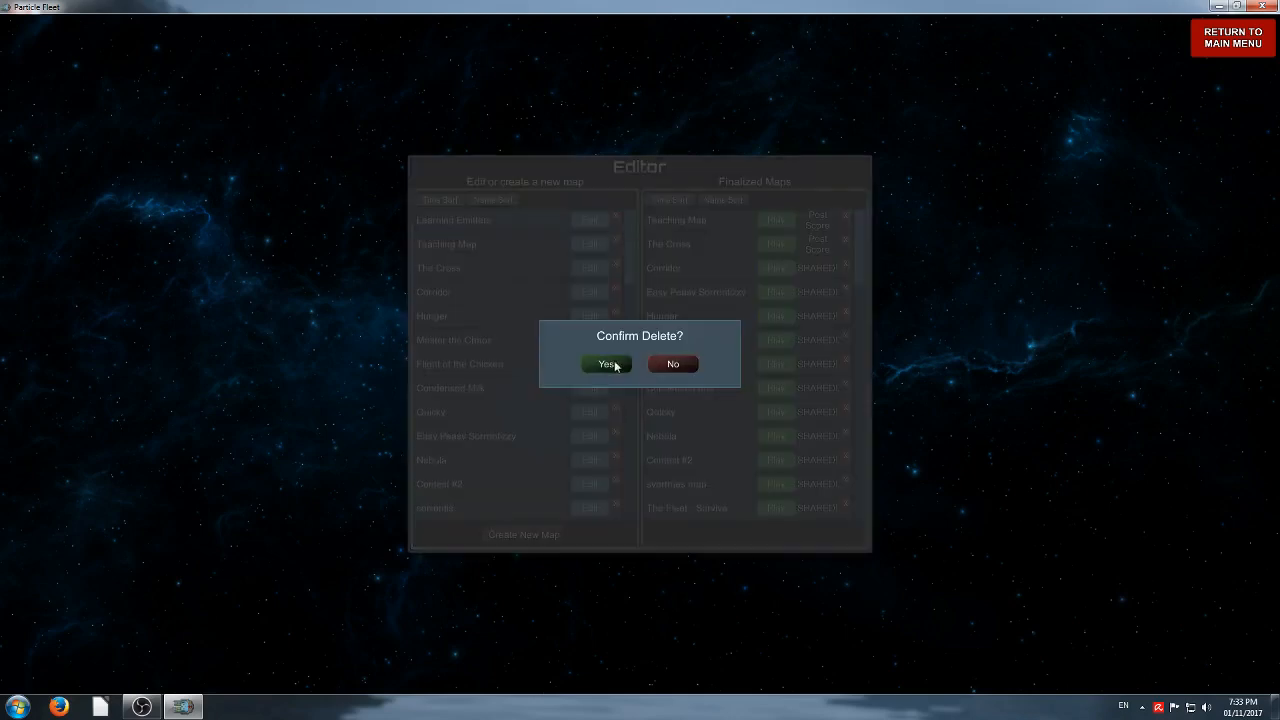
left_click(606, 365)
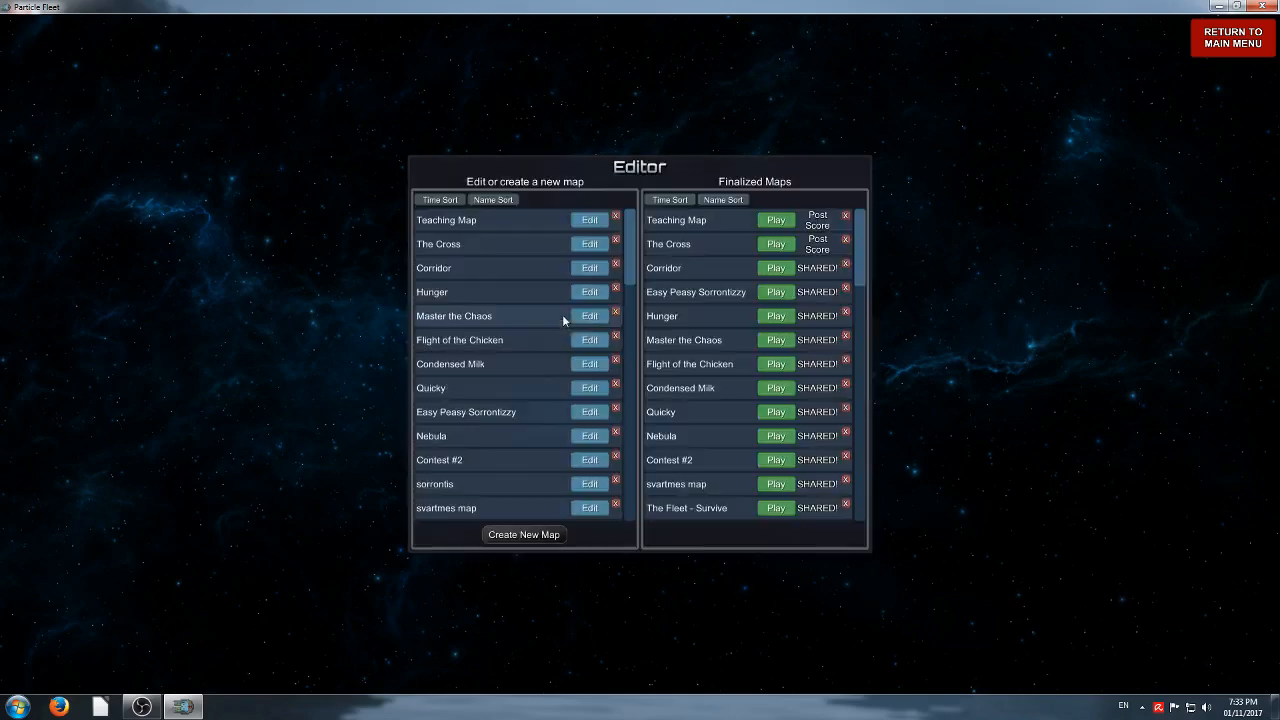
Open Teaching Map for editing and look over its full layout
left_click(590, 220)
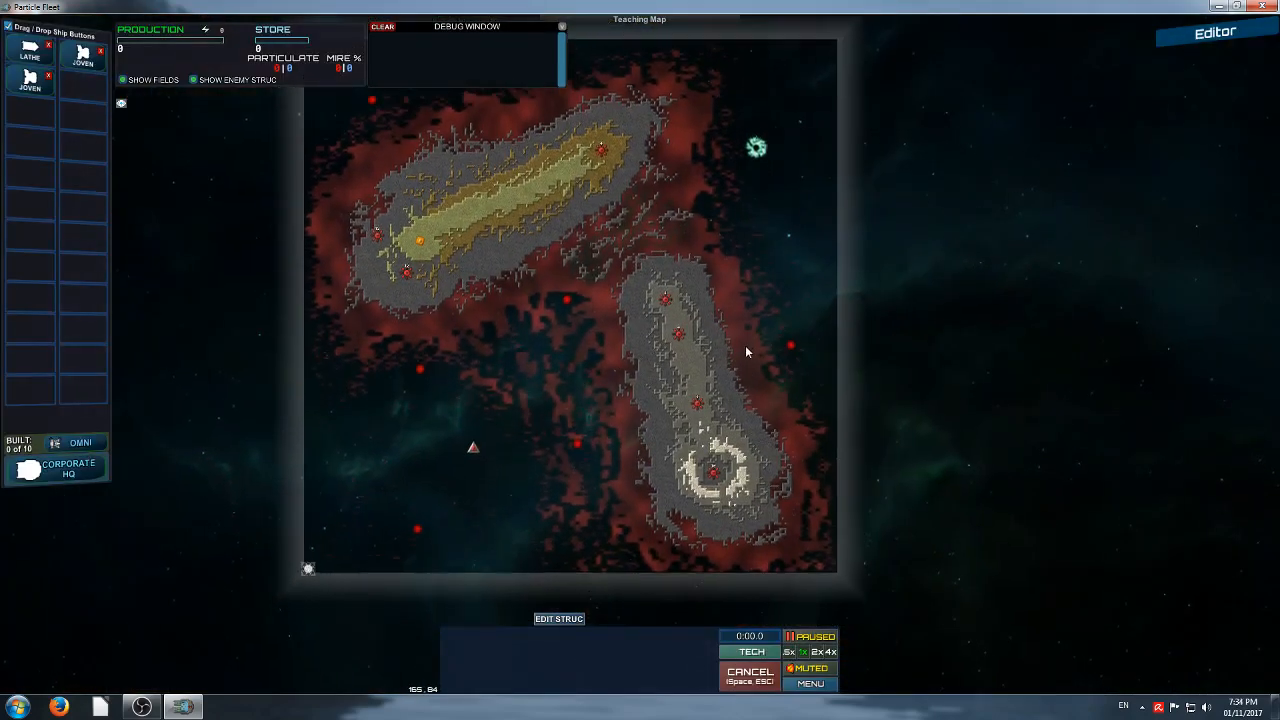
middle_click_drag(745, 346, 776, 396)
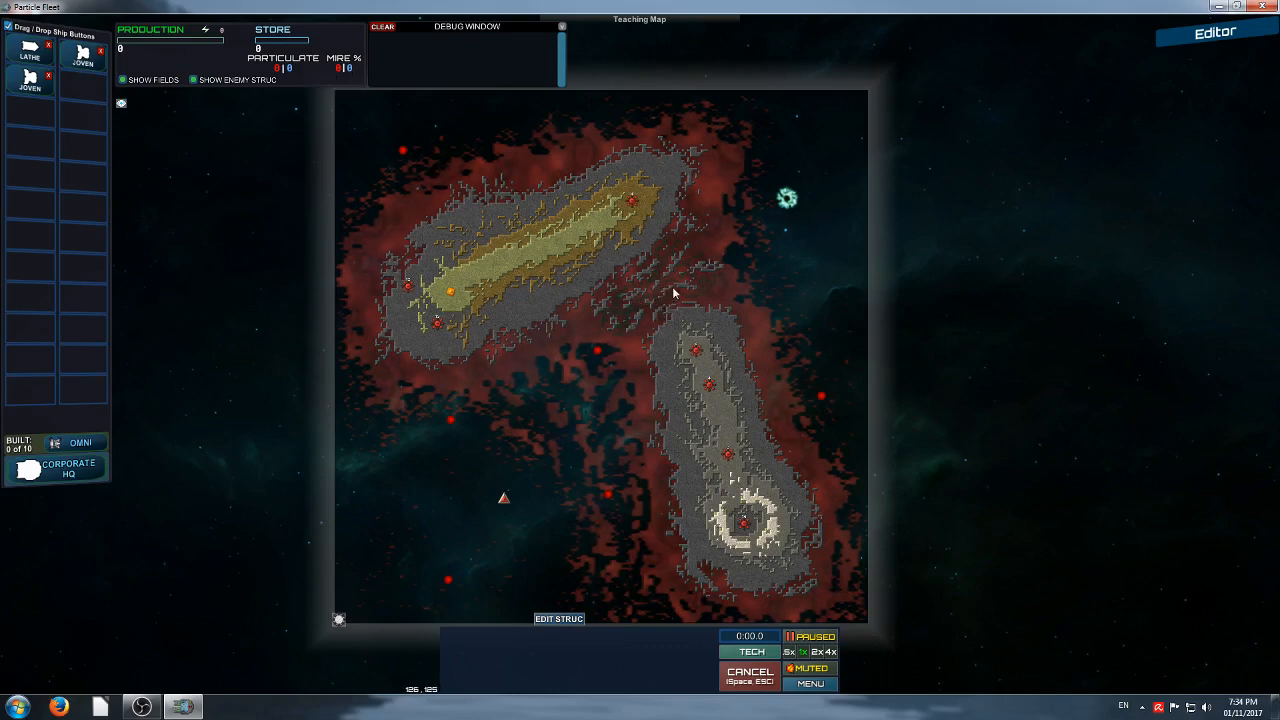
key("w")
key("s")
key("d")
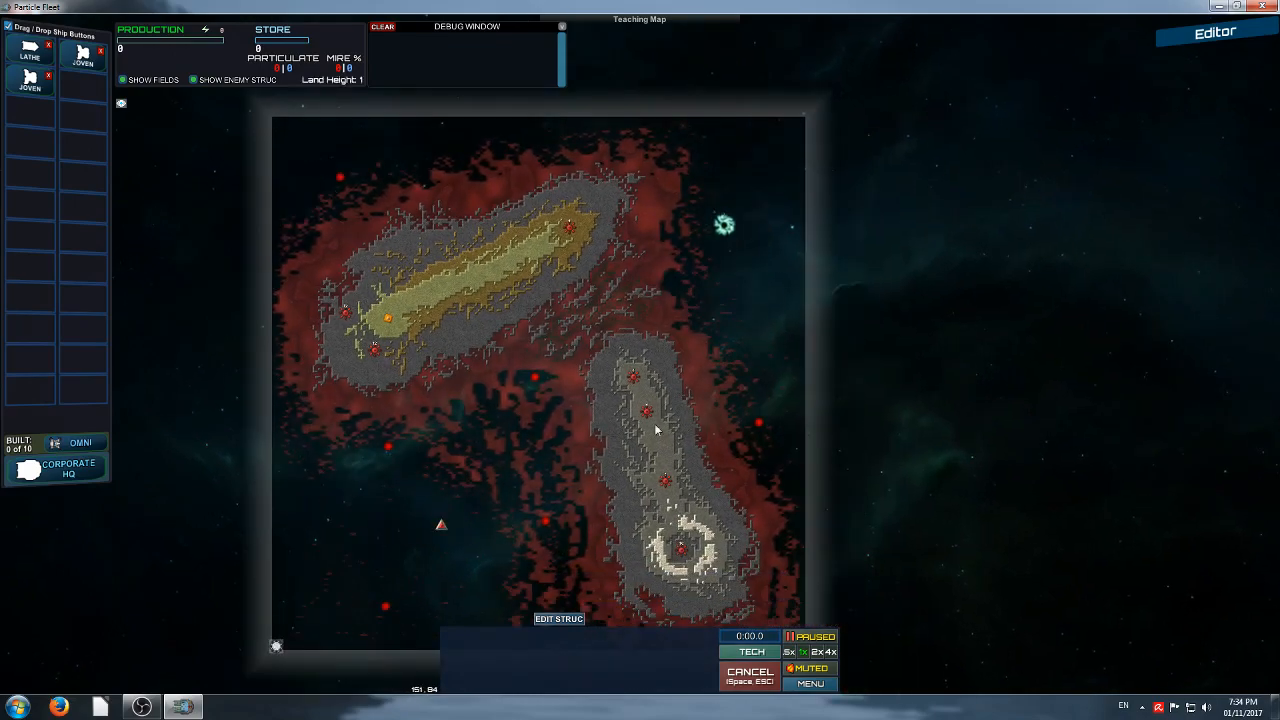
key("w")
key("a")
key("s")
key("d")
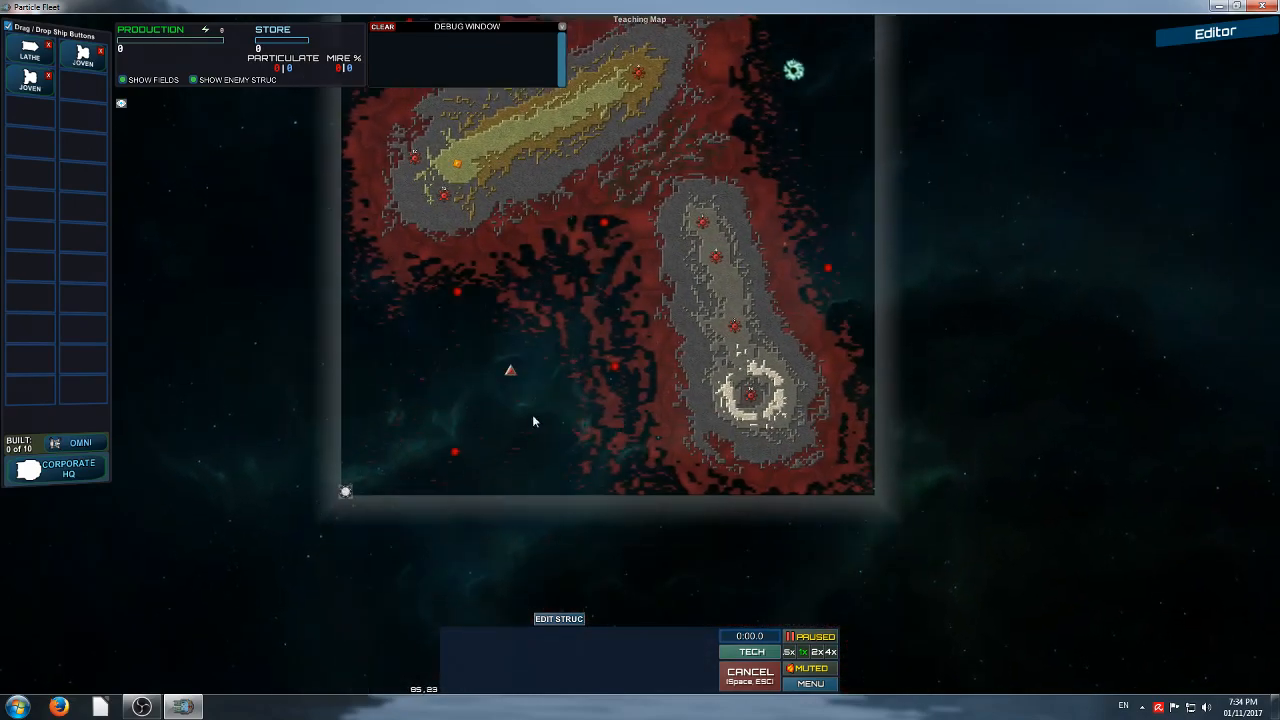
Examine the southwestern emitters and the terrain and mire spawners of the northwestern land mass up close
scroll(514, 390, "up", 5)
key("s")
key("a")
key("w")
key("d")
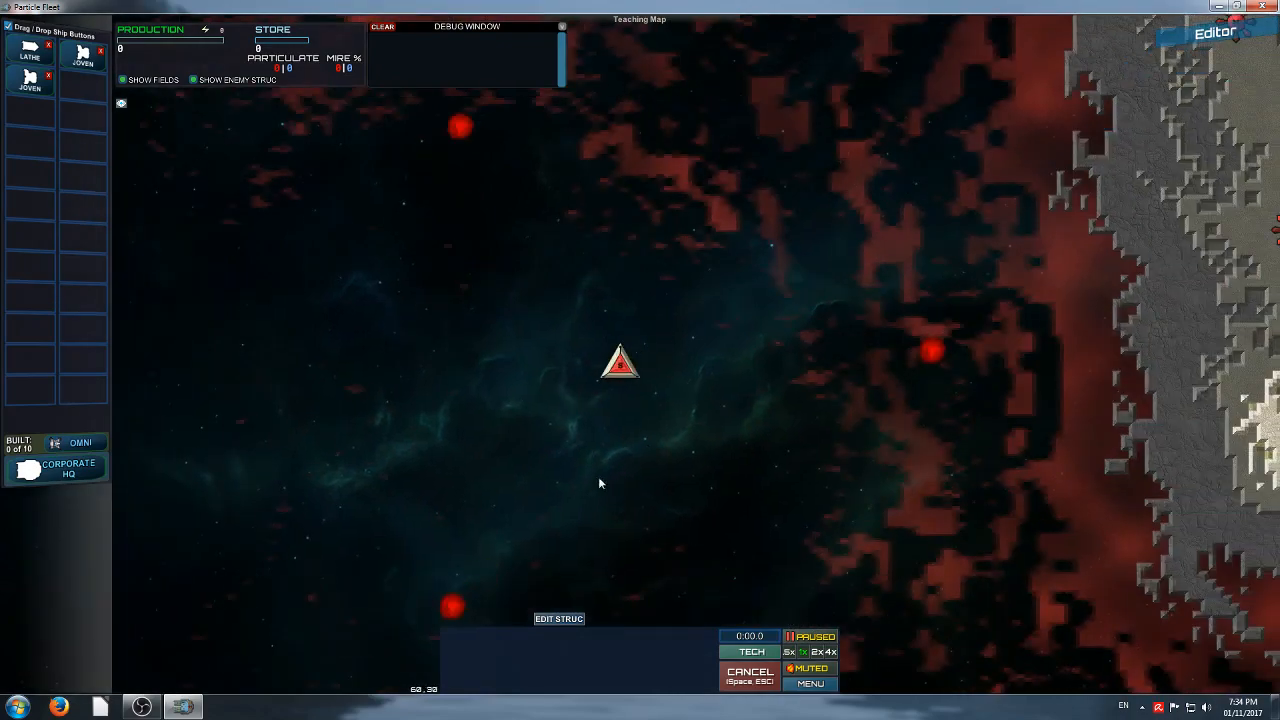
key("s")
key("a")
left_click_drag(283, 530, 531, 311)
key("w")
key("d")
key("w")
key("d")
key("w")
key("d")
key("w")
key("a")
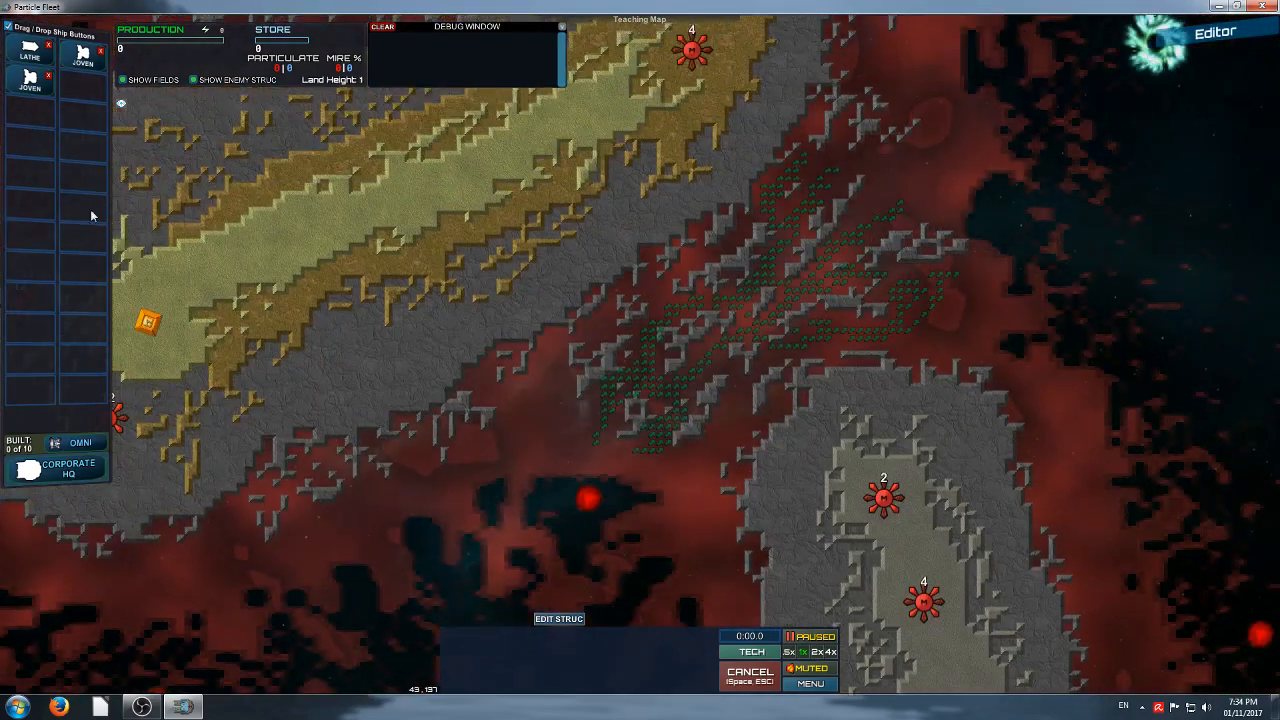
key("w")
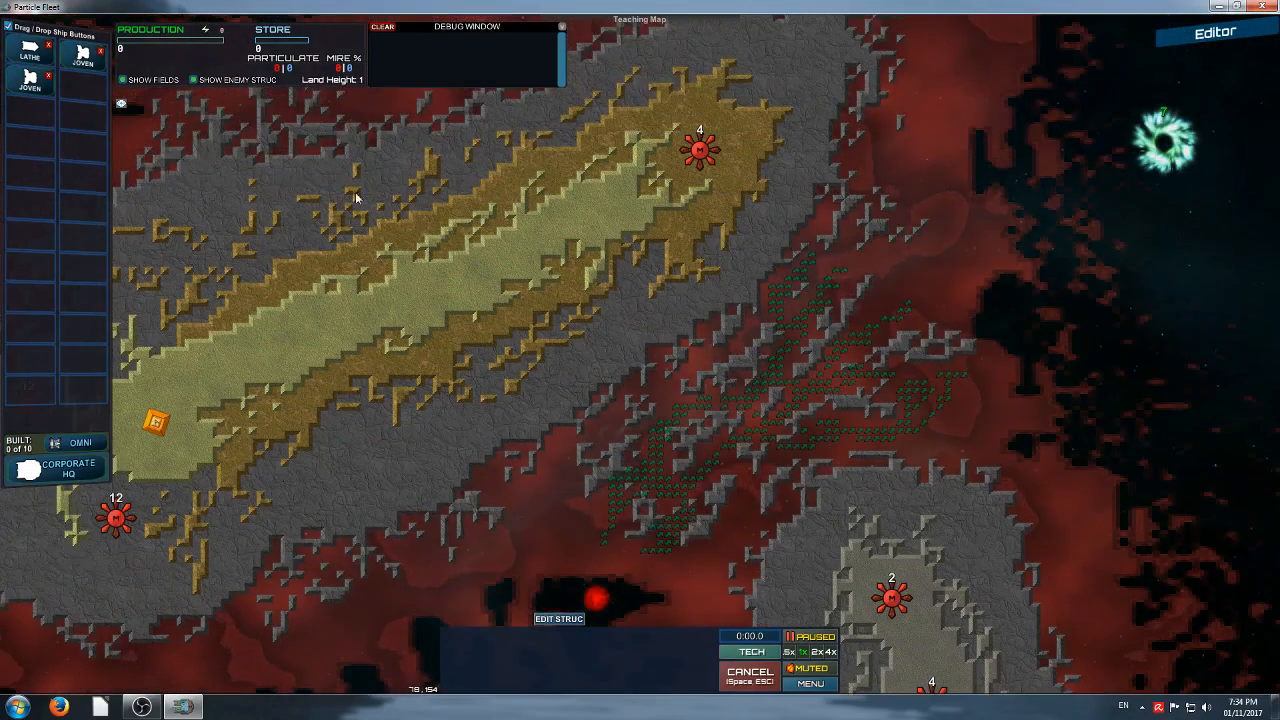
key("w")
key("a")
key("s")
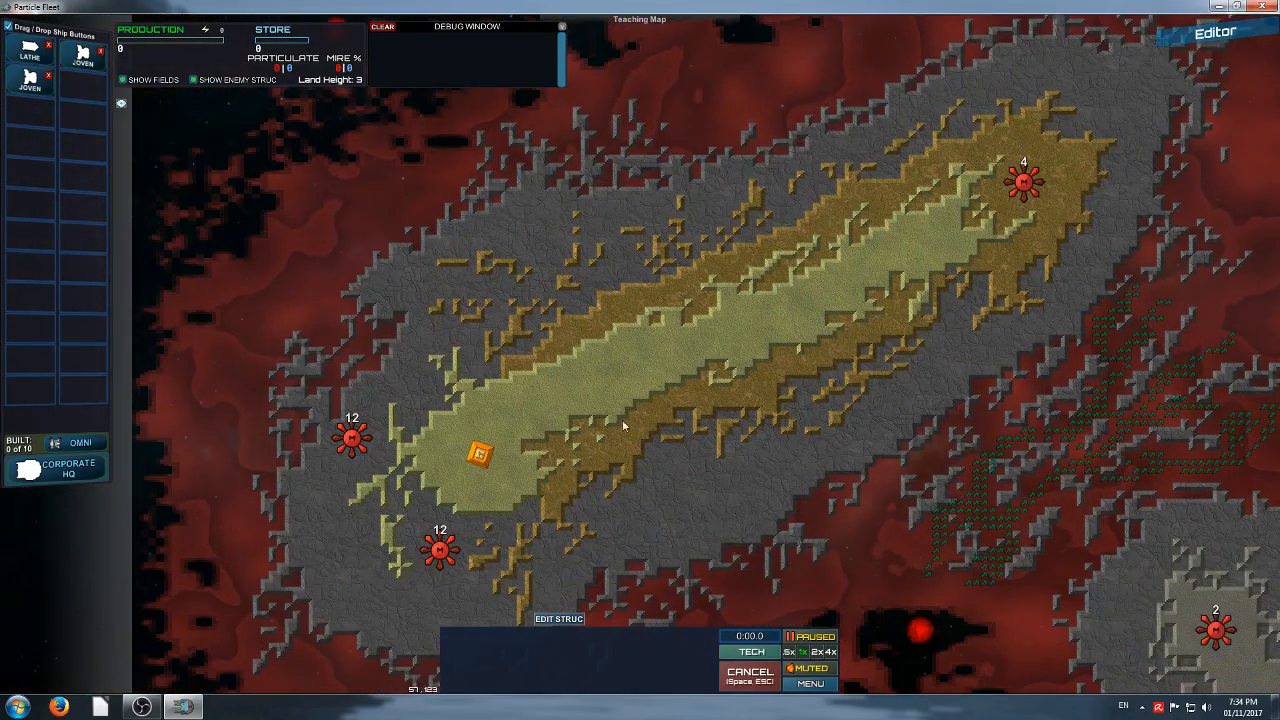
Look over the southeastern land mass and the emitters around both land masses
right_click_drag(903, 375, 457, 411)
right_click_drag(790, 441, 760, 311)
scroll(760, 311, "down", 2)
right_click_drag(906, 606, 665, 303)
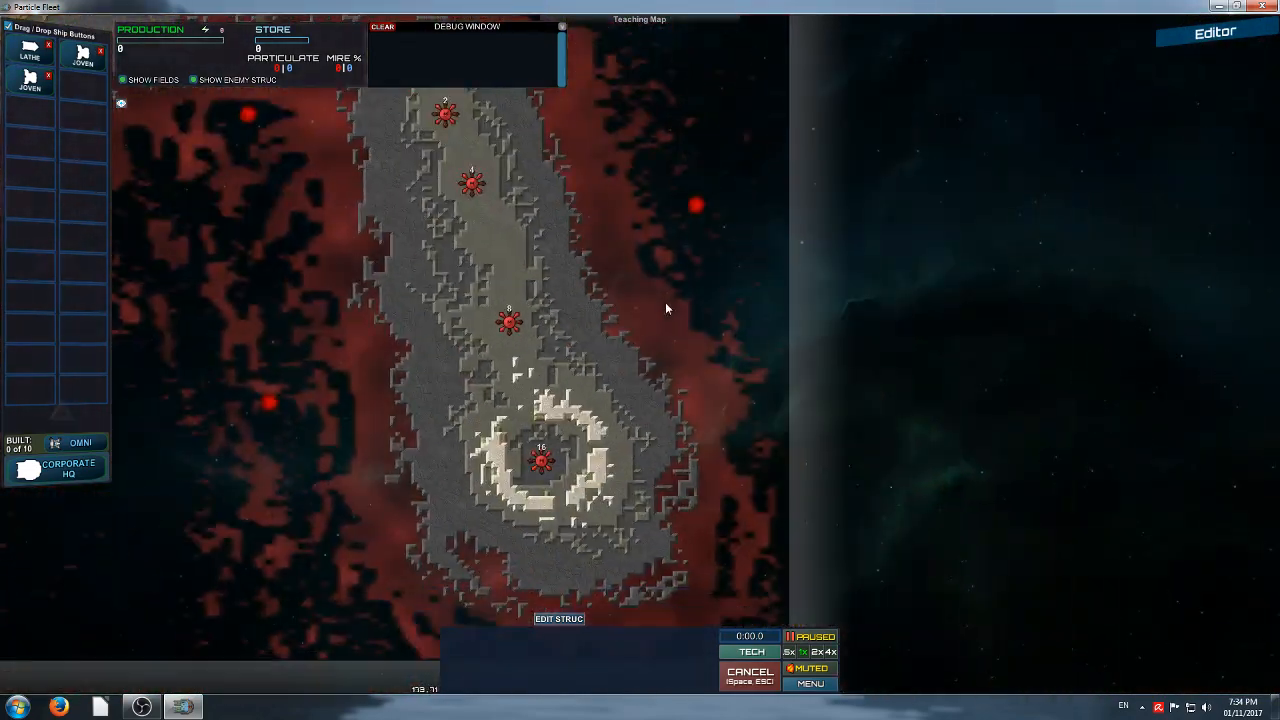
key("w")
key("a")
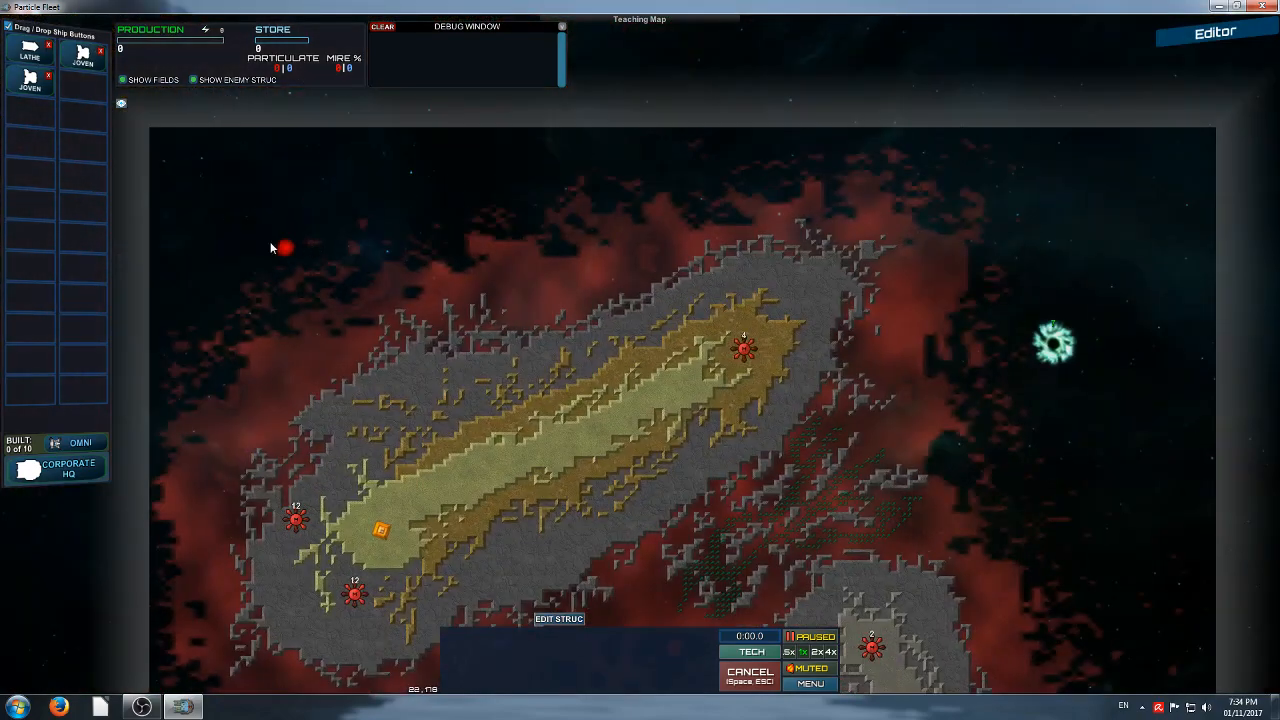
Inspect the settings of the emitter near the map's northwest corner and compare the other emitter locations
left_click(287, 250)
mouse_move(1218, 36)
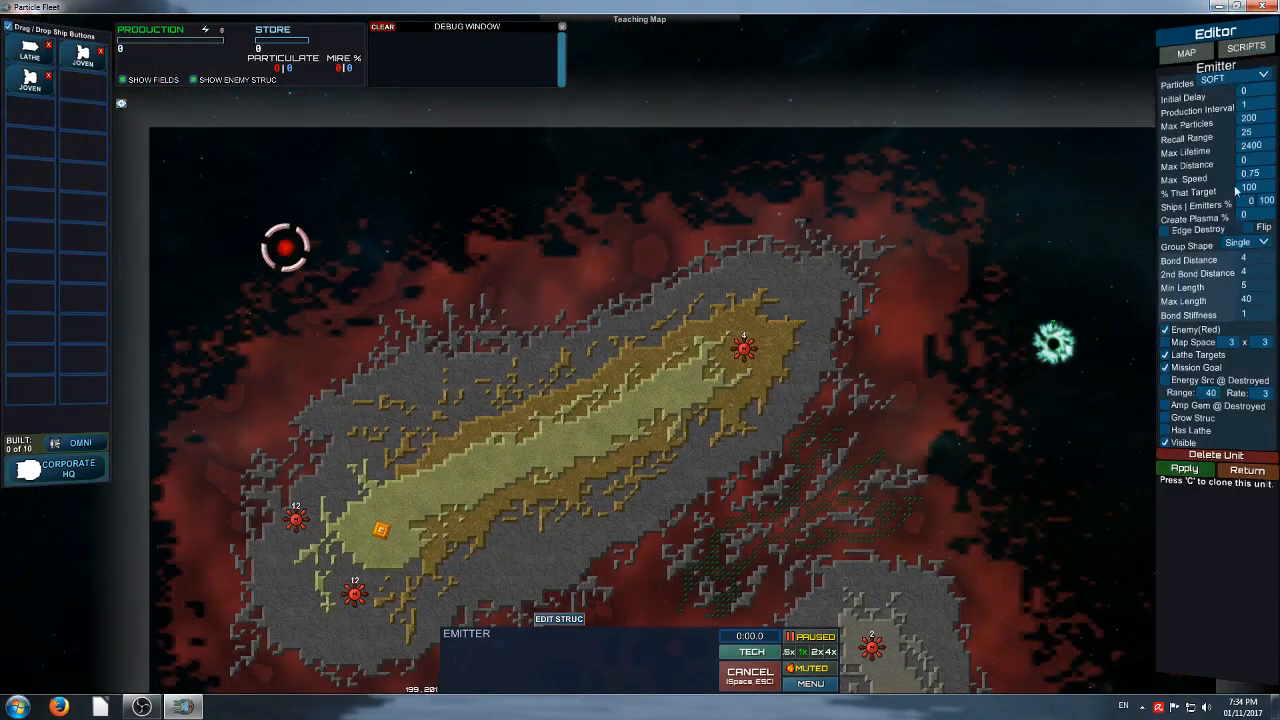
right_click_drag(1066, 297, 908, 209)
right_click_drag(950, 391, 905, 194)
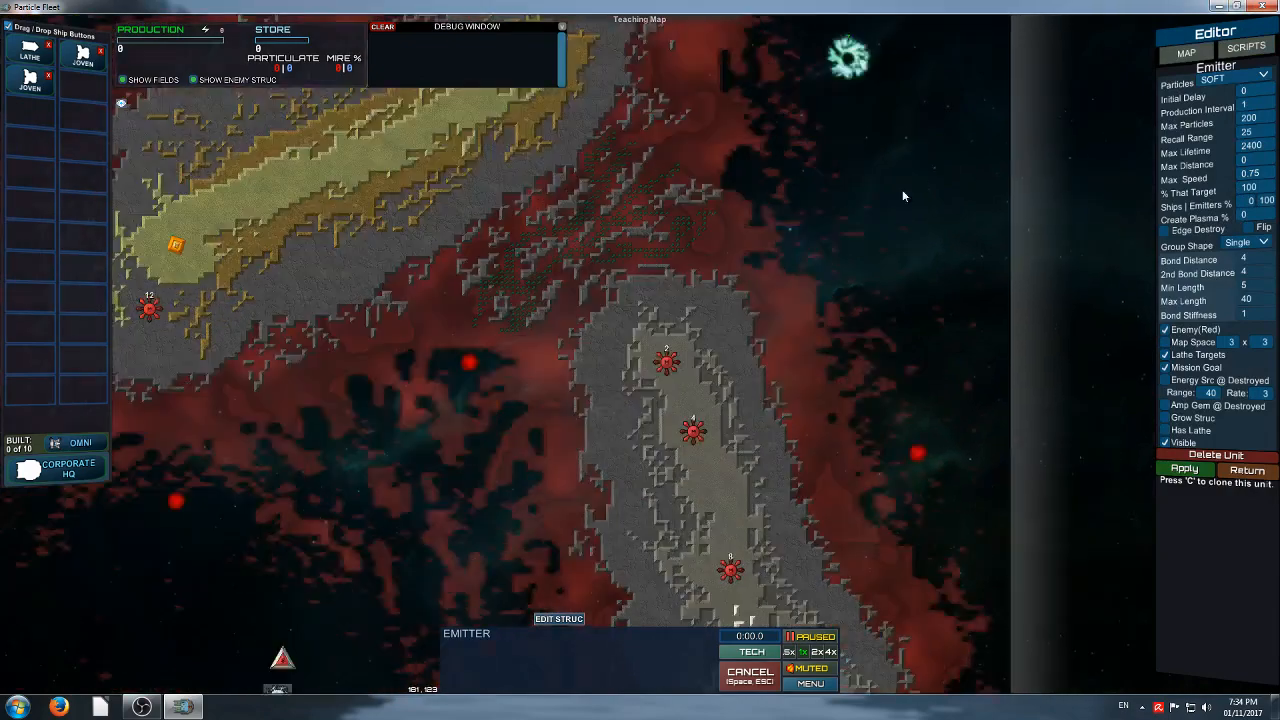
right_click_drag(866, 437, 831, 300)
right_click_drag(746, 472, 817, 572)
right_click_drag(682, 250, 744, 368)
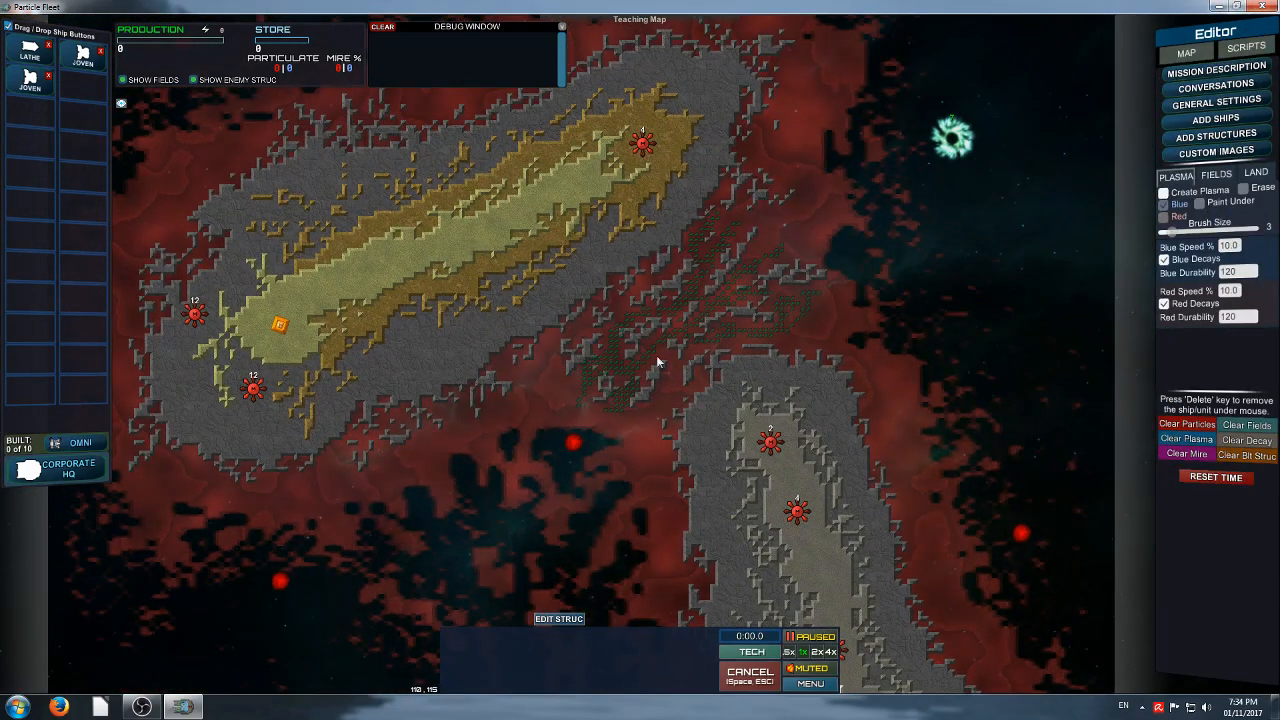
Examine the field arrows and broken terrain in the gap between the two land masses
scroll(682, 390, "up", 2)
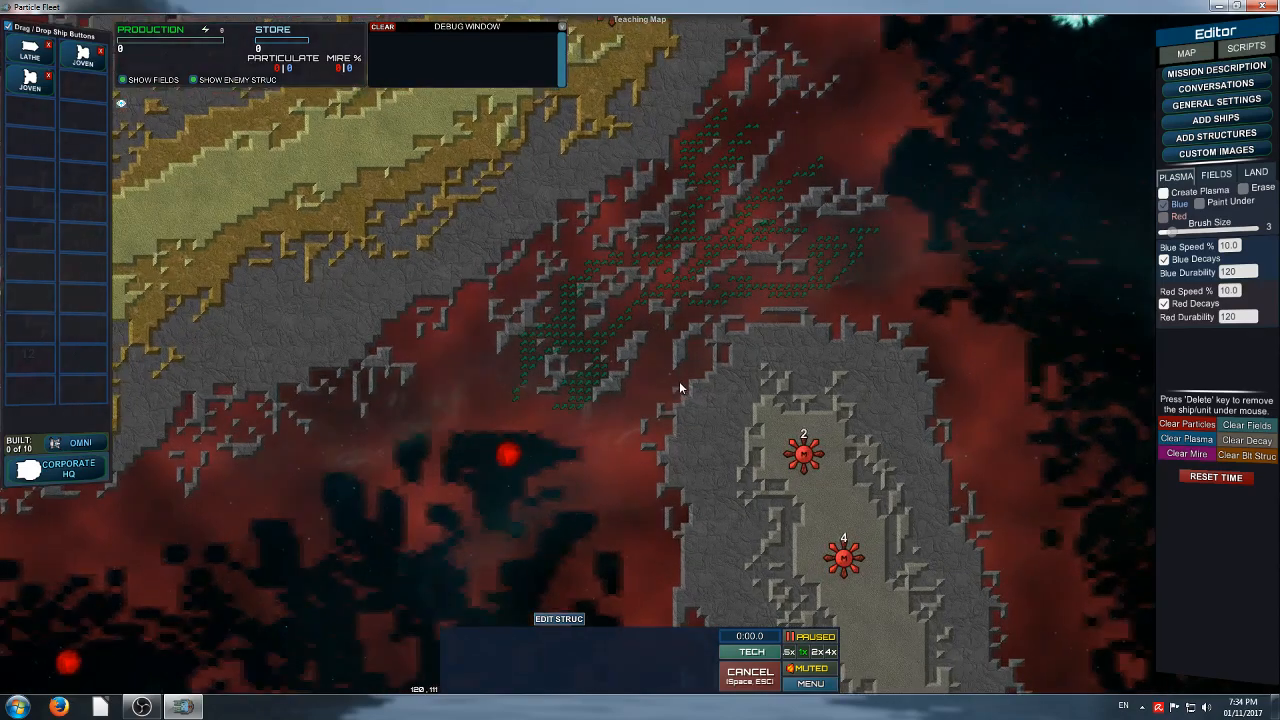
scroll(590, 440, "up", 1)
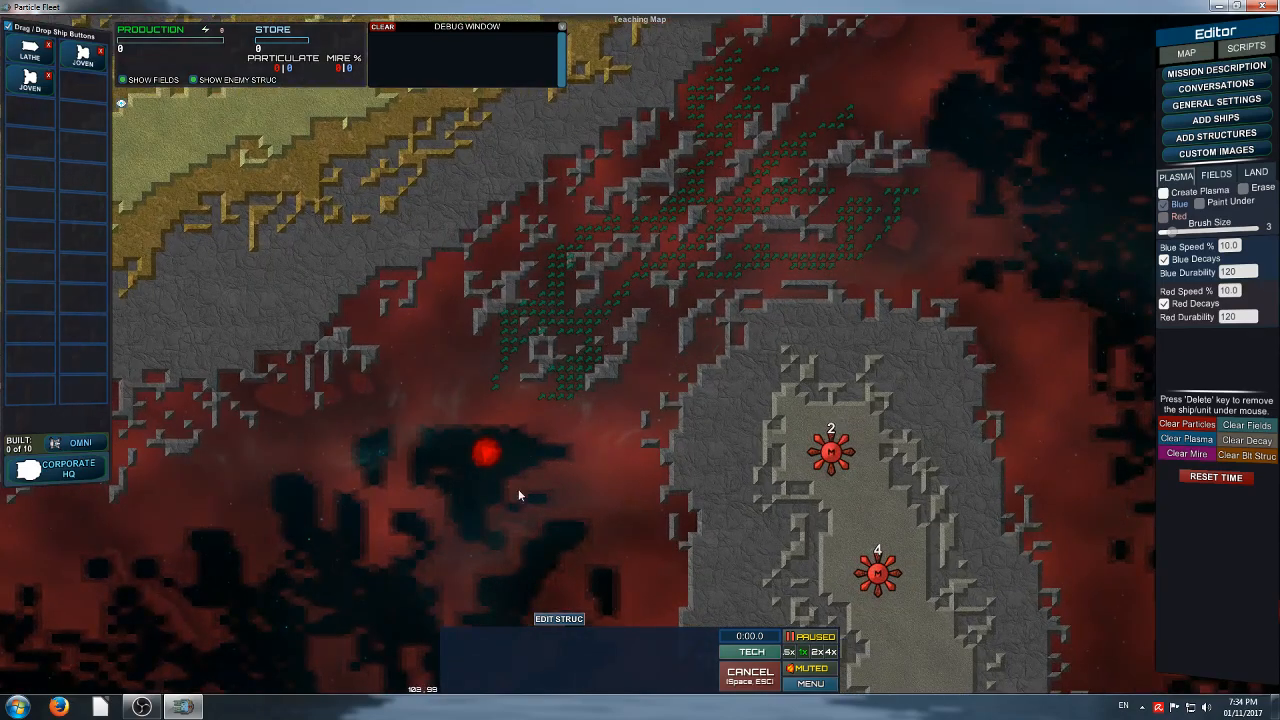
right_click_drag(839, 168, 654, 425)
mouse_move(617, 473)
right_mouse_down()
mouse_move(928, 199)
mouse_move(689, 453)
mouse_move(608, 459)
right_mouse_up()
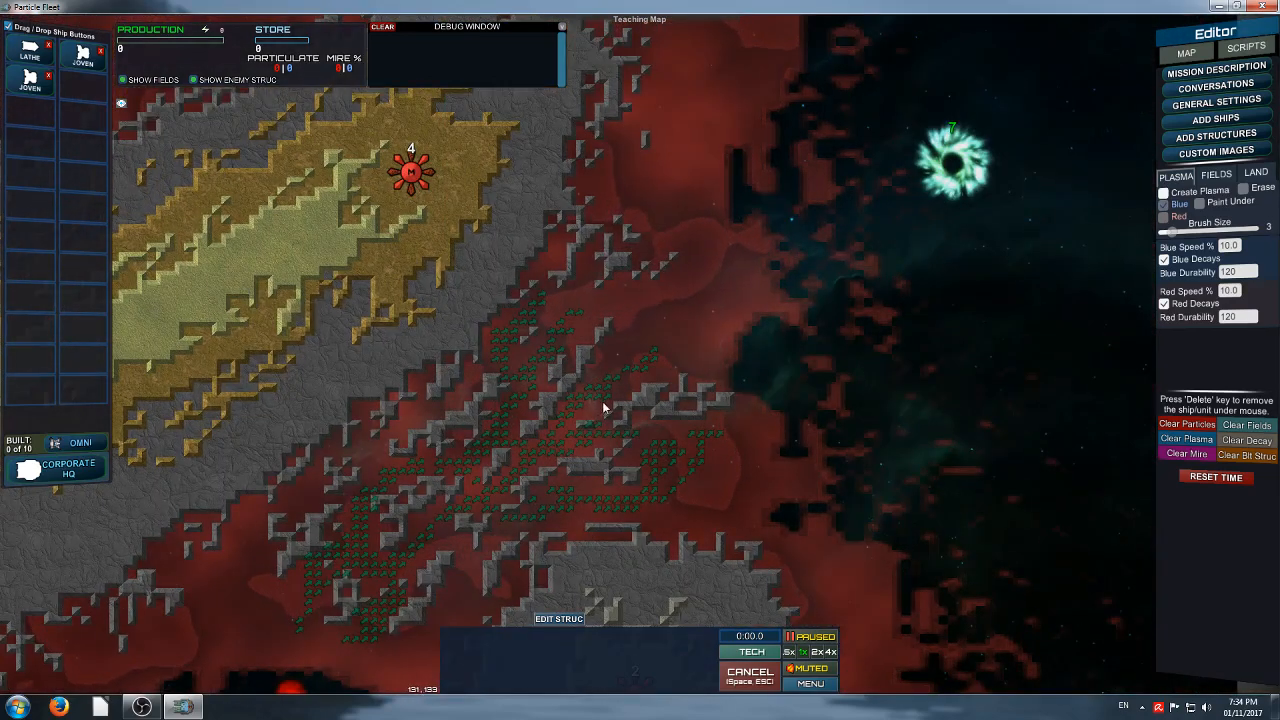
right_click_drag(614, 414, 726, 302)
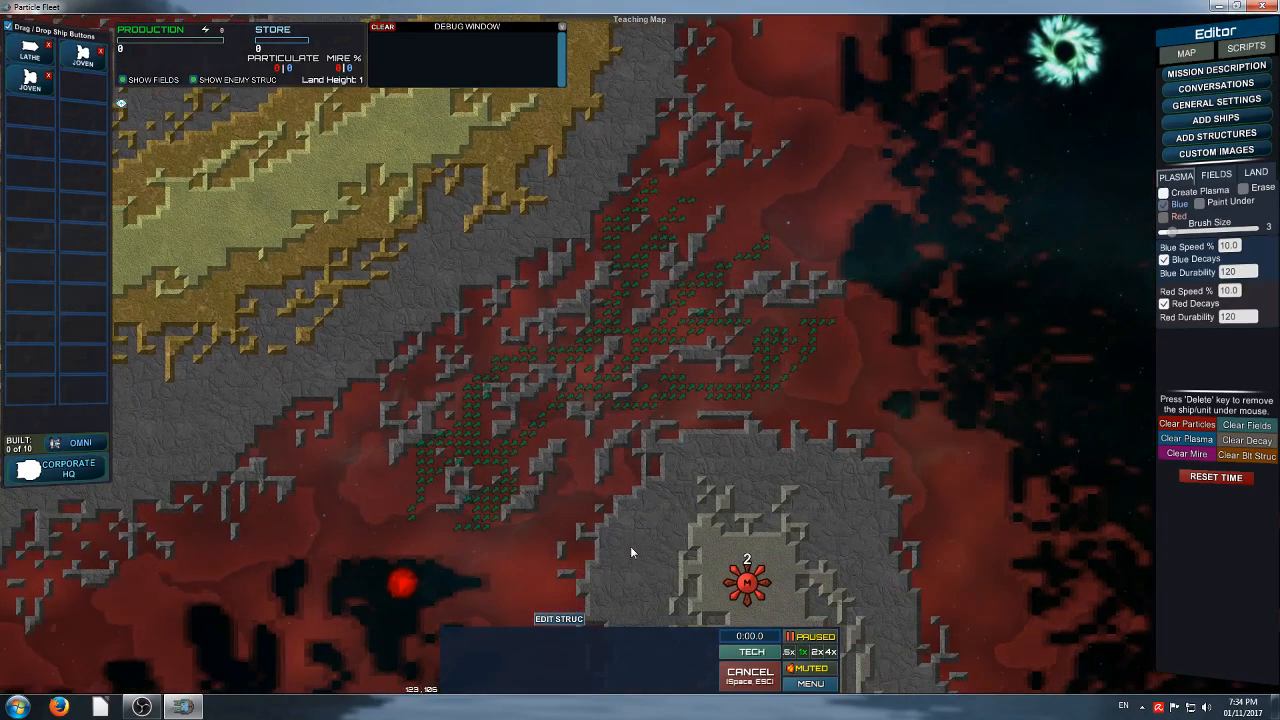
right_click_drag(892, 269, 822, 381)
scroll(822, 381, "down", 3)
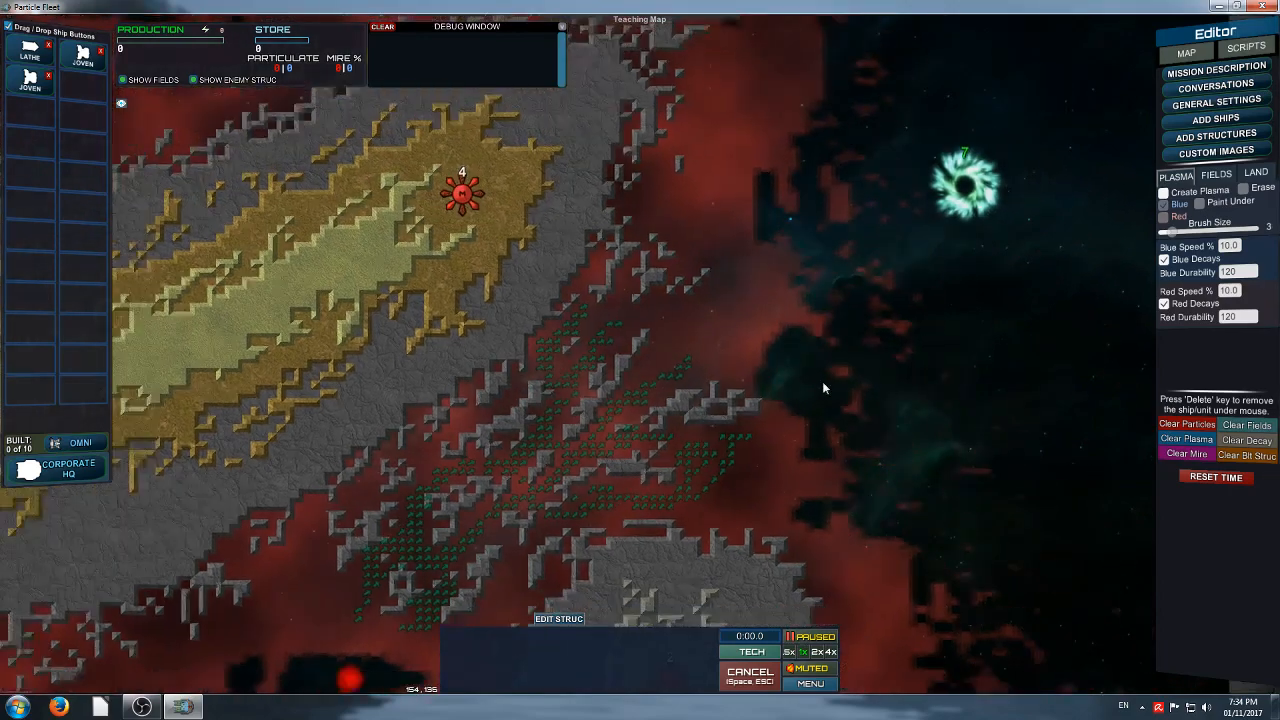
Review the map's General Settings alongside the central emitters, then close the settings
left_click(1190, 104)
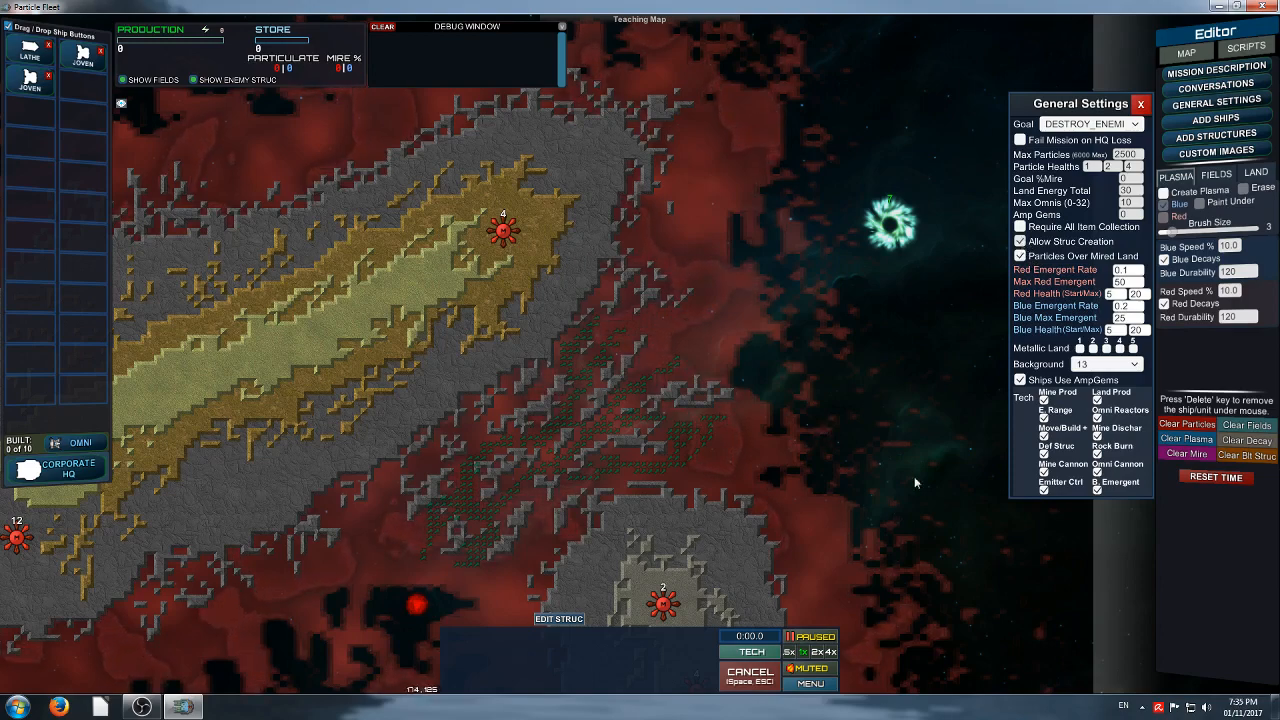
right_click_drag(650, 543, 852, 343)
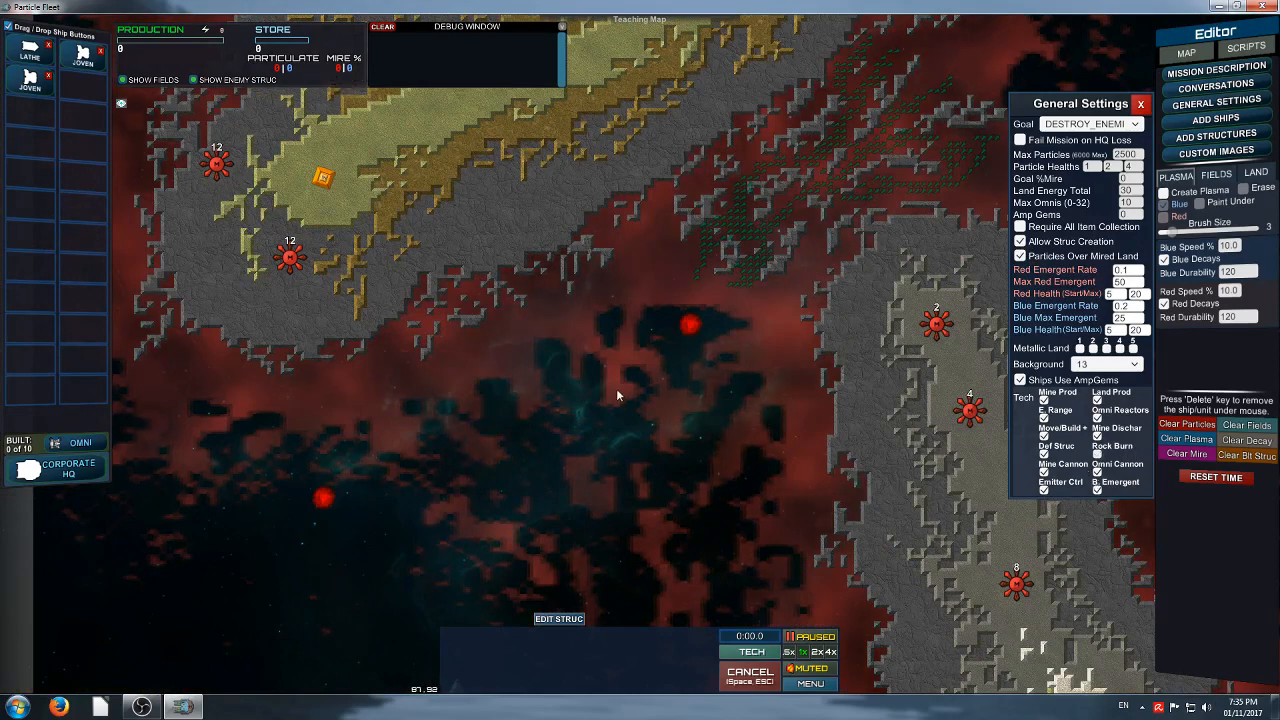
right_click_drag(616, 390, 616, 397)
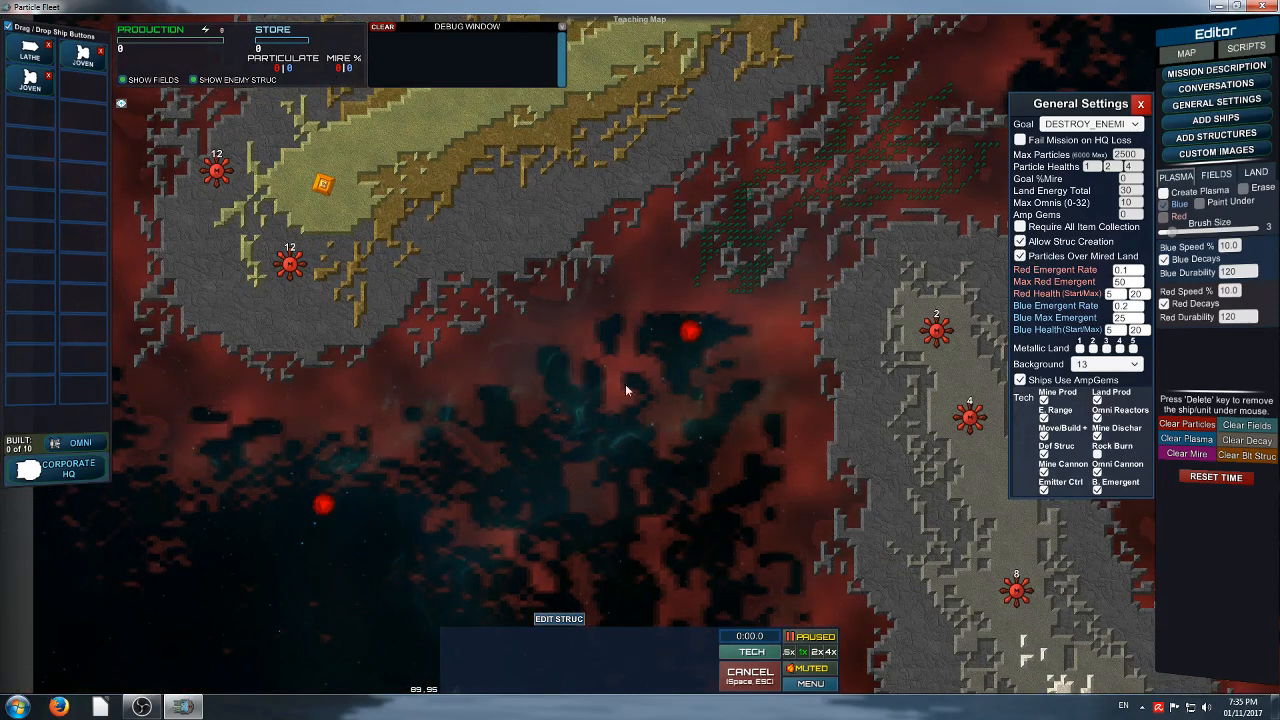
left_click(1139, 106)
Inspect the settings of the mire spawners at both ends of the northwestern land mass
right_click_drag(566, 268, 683, 445)
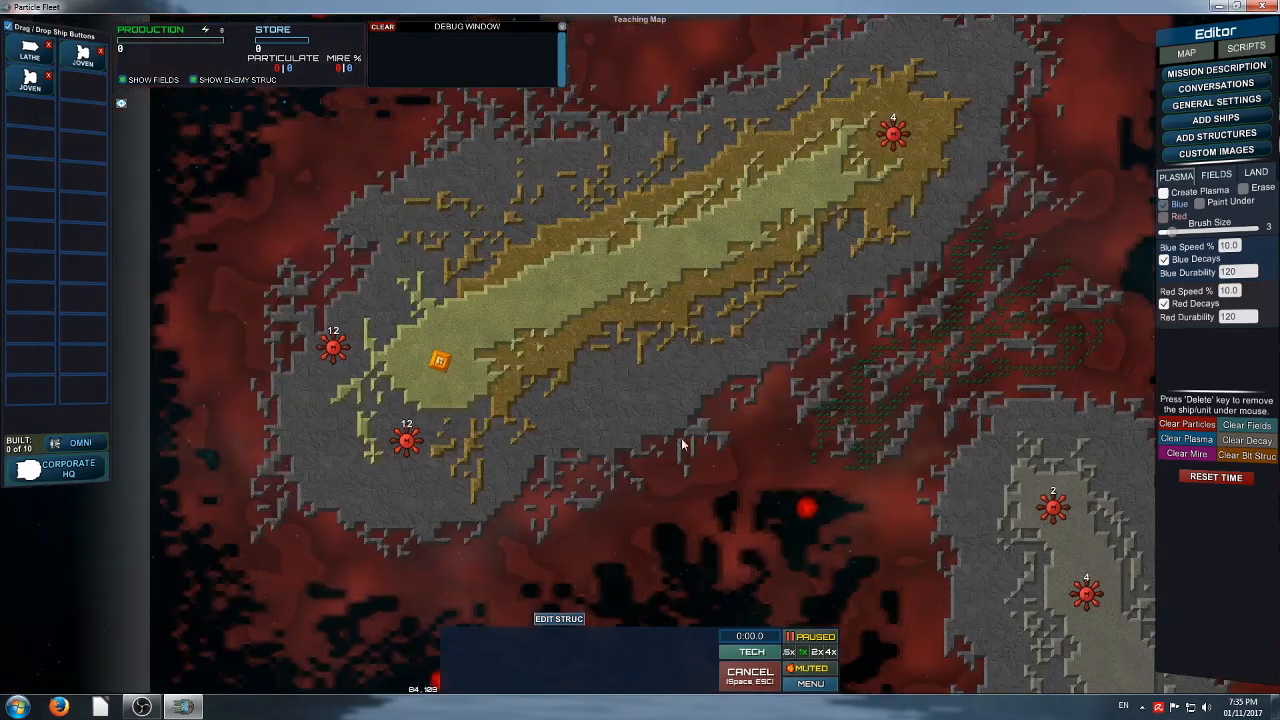
right_click_drag(1017, 213, 660, 364)
right_click_drag(401, 515, 888, 255)
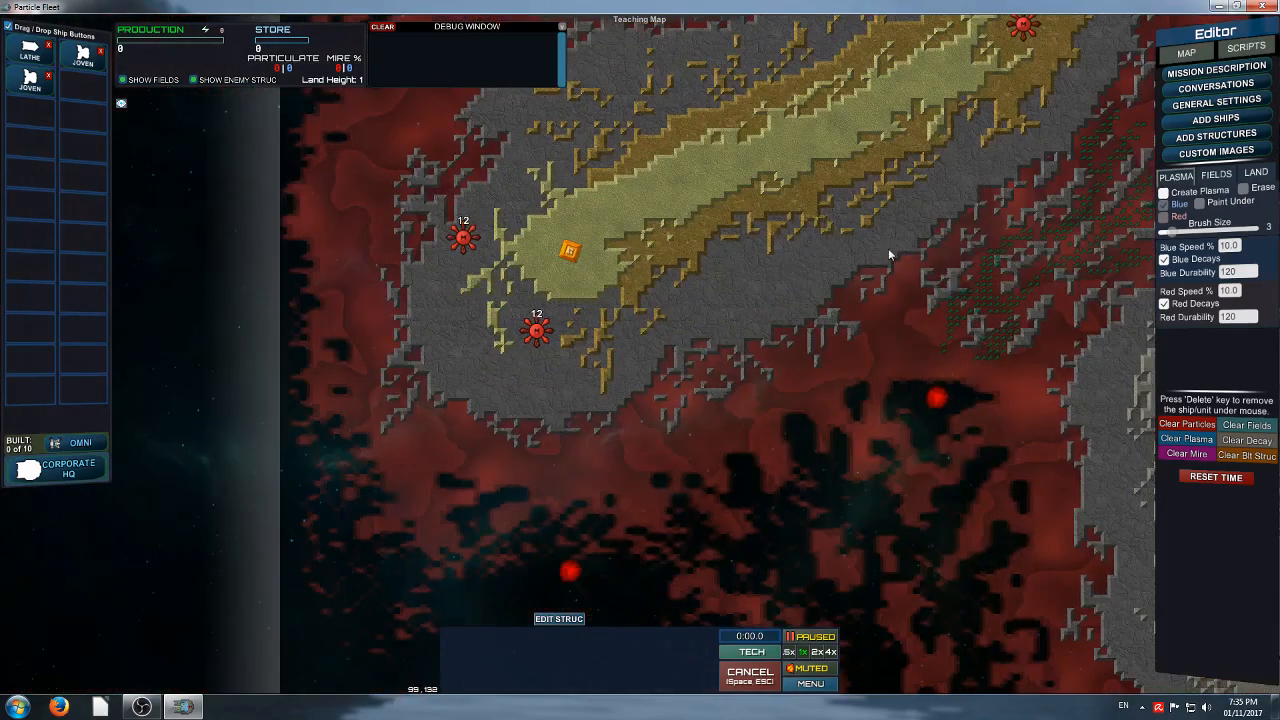
left_click(468, 246)
left_click(532, 333)
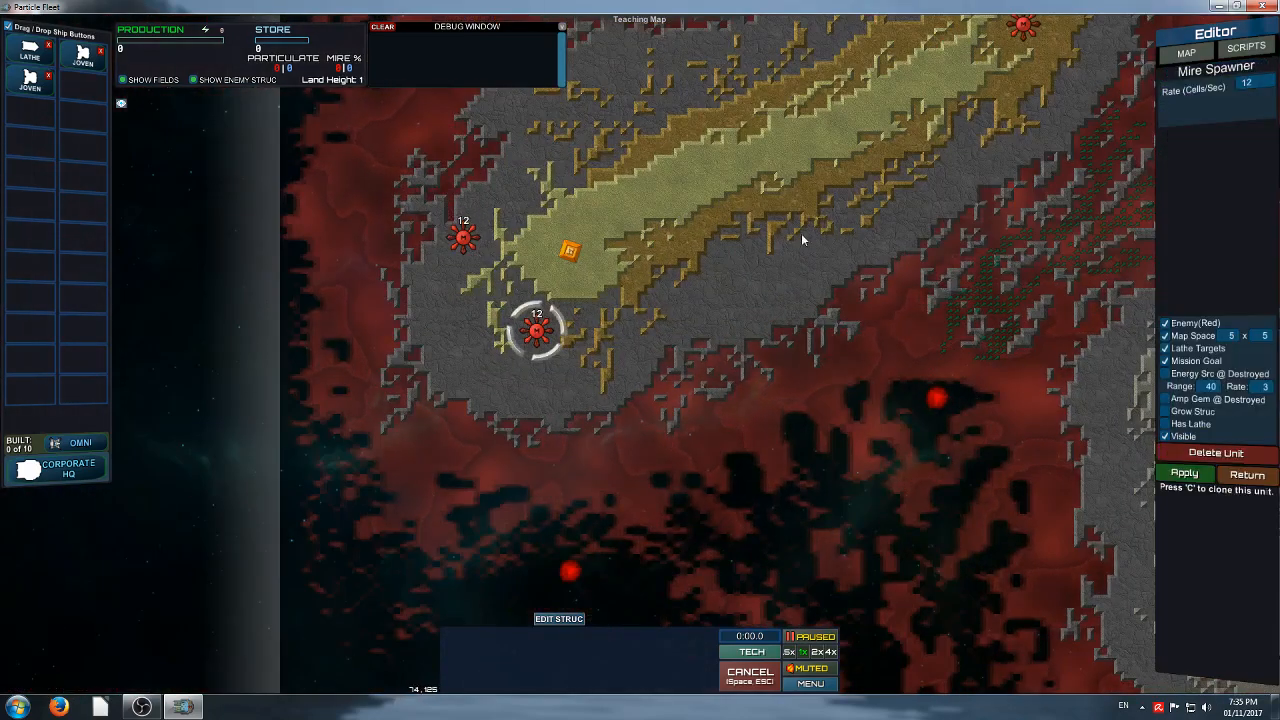
right_click_drag(532, 333, 379, 484)
left_click(869, 175)
right_click_drag(1018, 430, 925, 274)
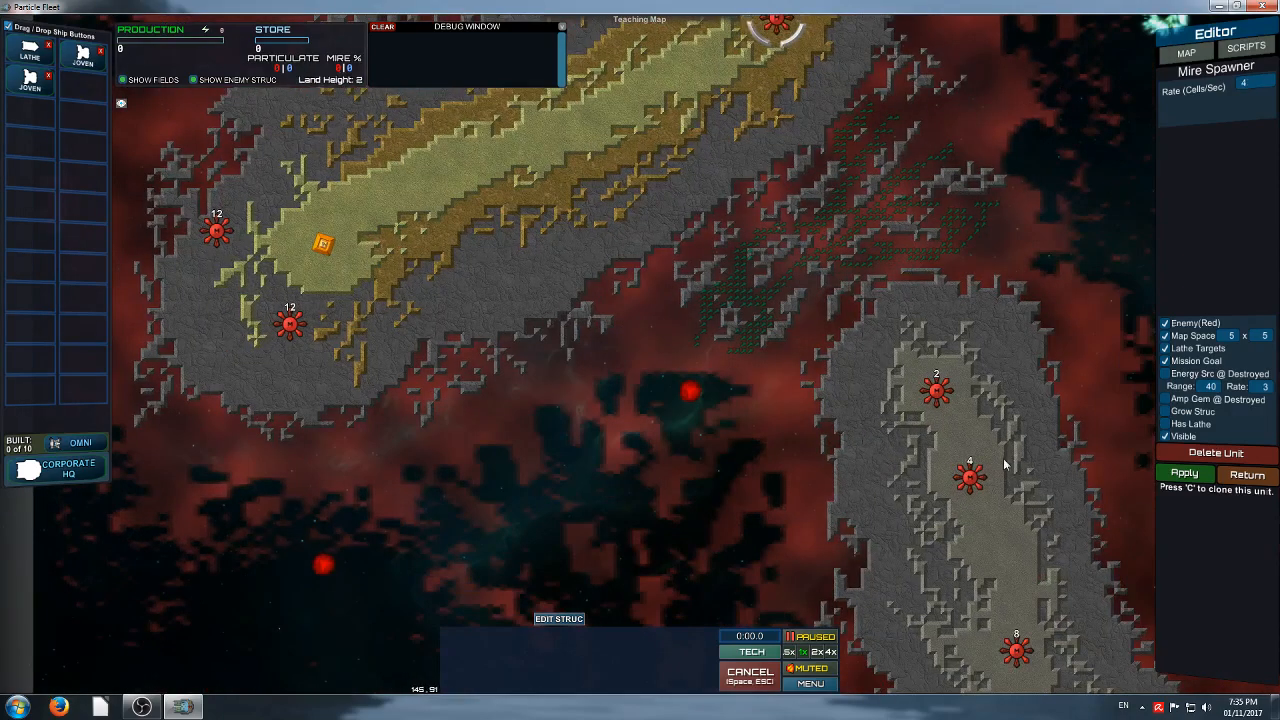
Inspect the mire spawners down the southeastern land mass and clear the selection
left_click(937, 386)
left_click(962, 487)
right_click_drag(1033, 544, 986, 387)
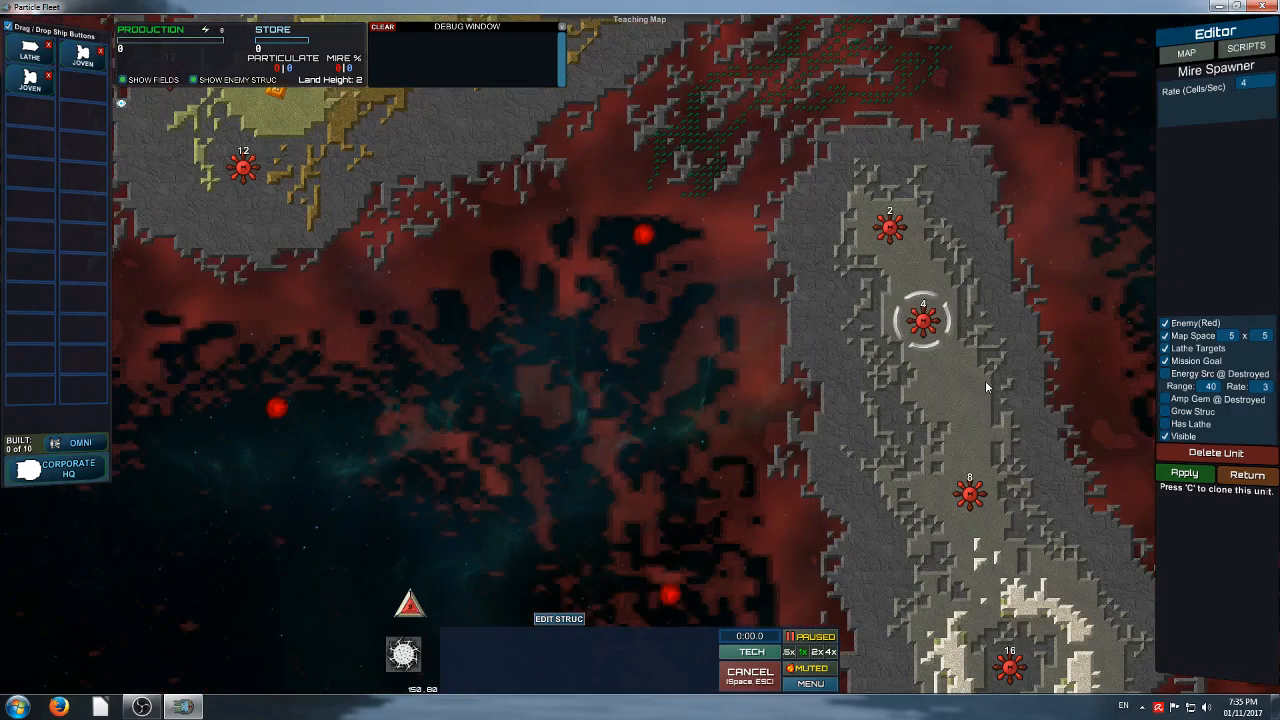
left_click(970, 497)
right_click_drag(1029, 671, 979, 566)
left_click(752, 387)
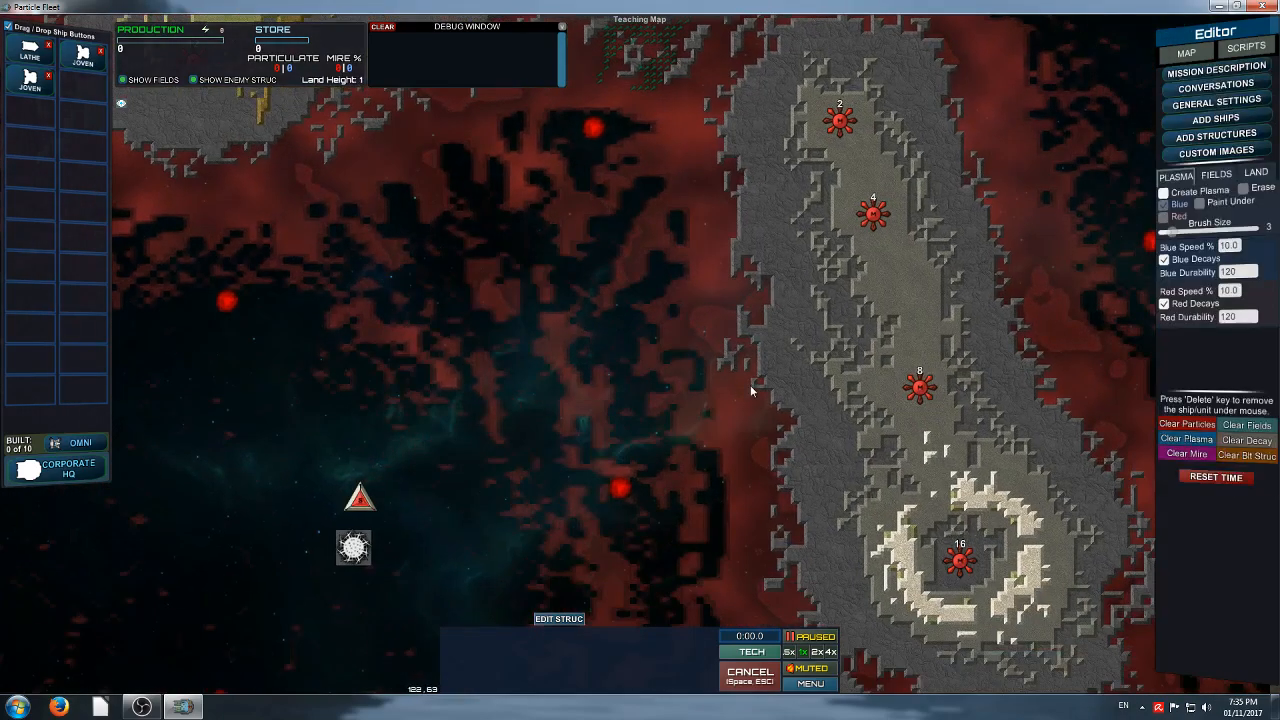
Return to the northwestern land mass and open the settings of its southernmost mire spawner
right_click_drag(750, 385, 1043, 607)
right_click_drag(760, 351, 797, 491)
right_click_drag(817, 392, 637, 430)
right_click_drag(750, 596, 863, 523)
left_click(455, 388)
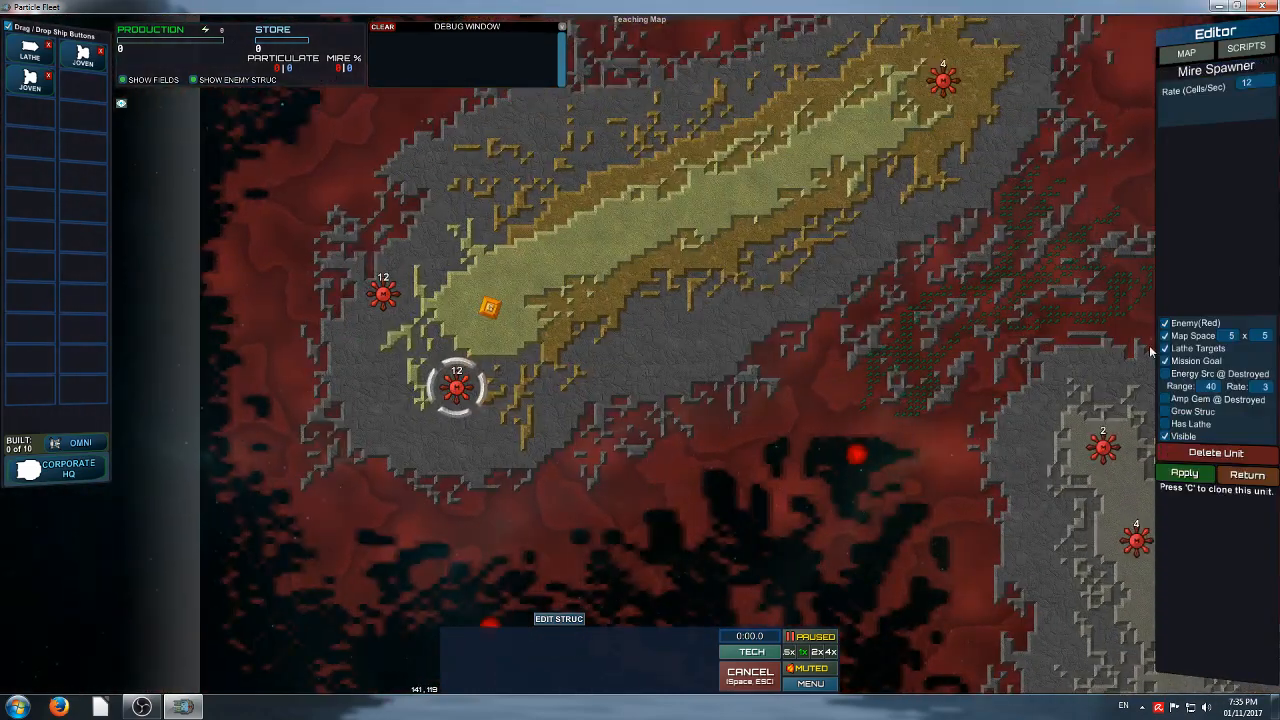
Enable an energy source on destruction for the selected mire spawner, with range 20 and rate 7
left_click(1165, 374)
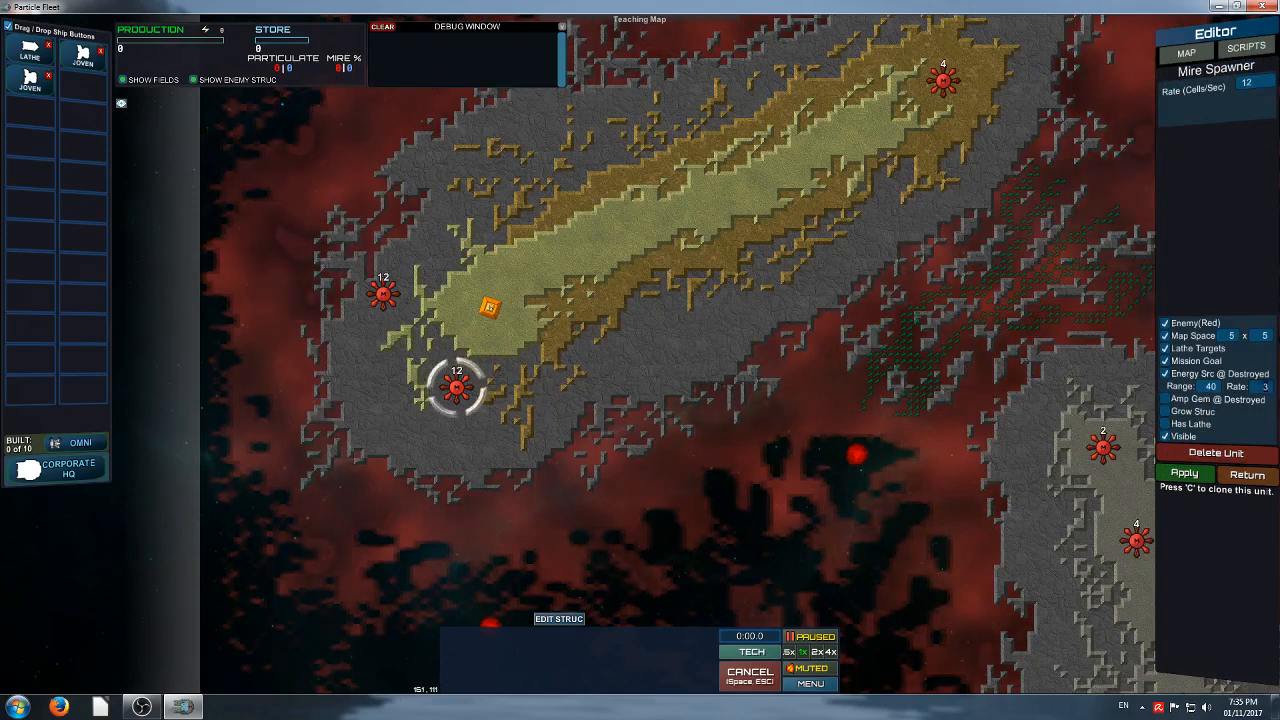
left_click(1211, 386)
type("20")
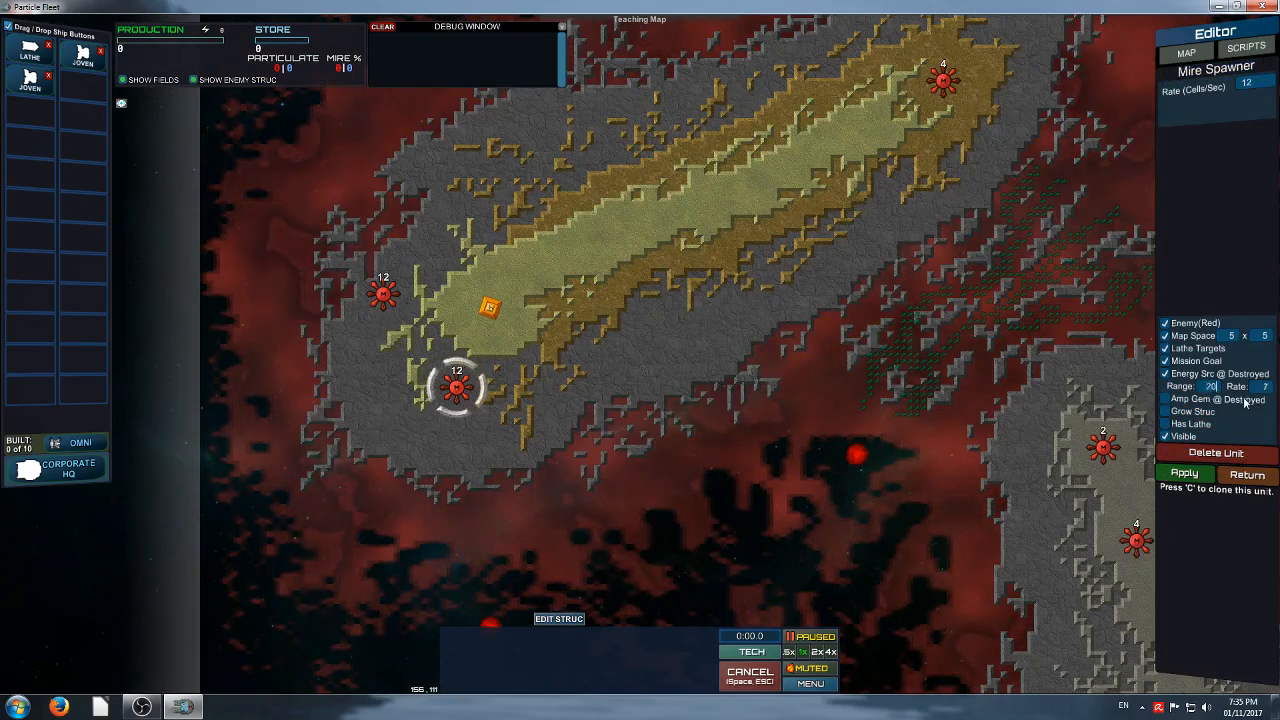
Give the rate-8 mire spawner on the southeastern land mass an energy source on destruction with range 20 and apply it
right_click_drag(1059, 610, 745, 427)
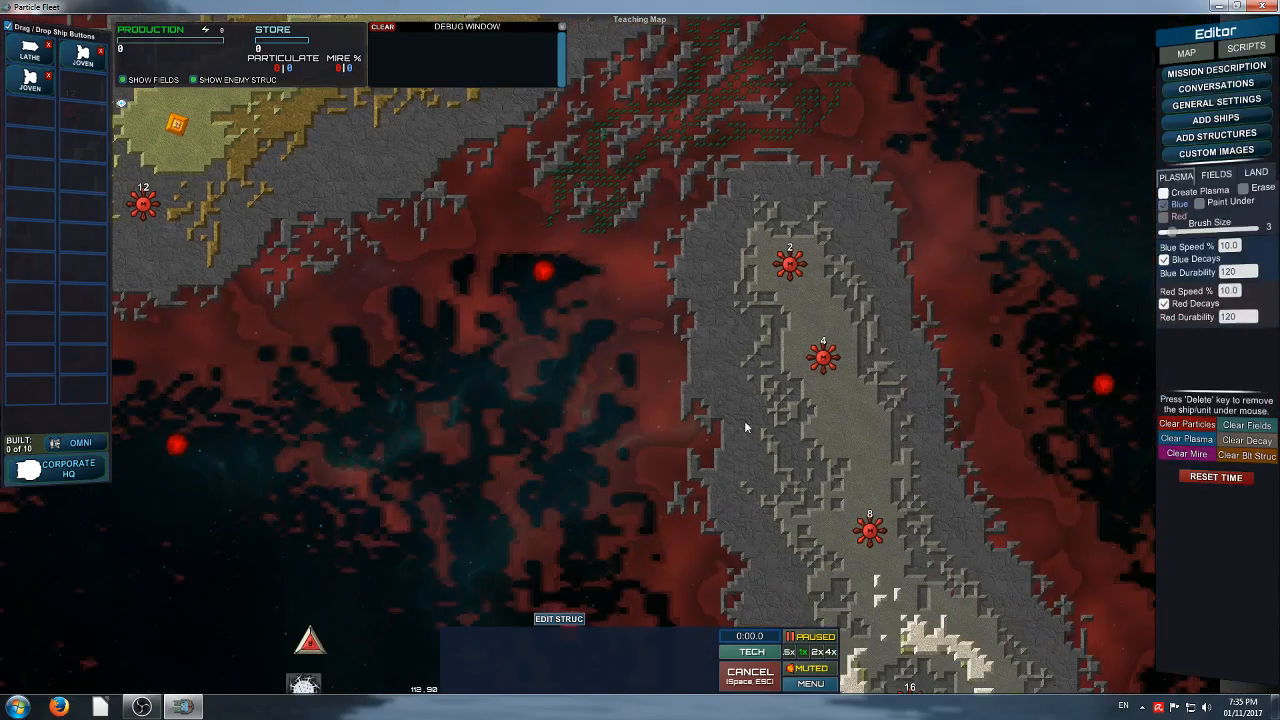
right_click_drag(908, 477, 835, 354)
left_click(798, 412)
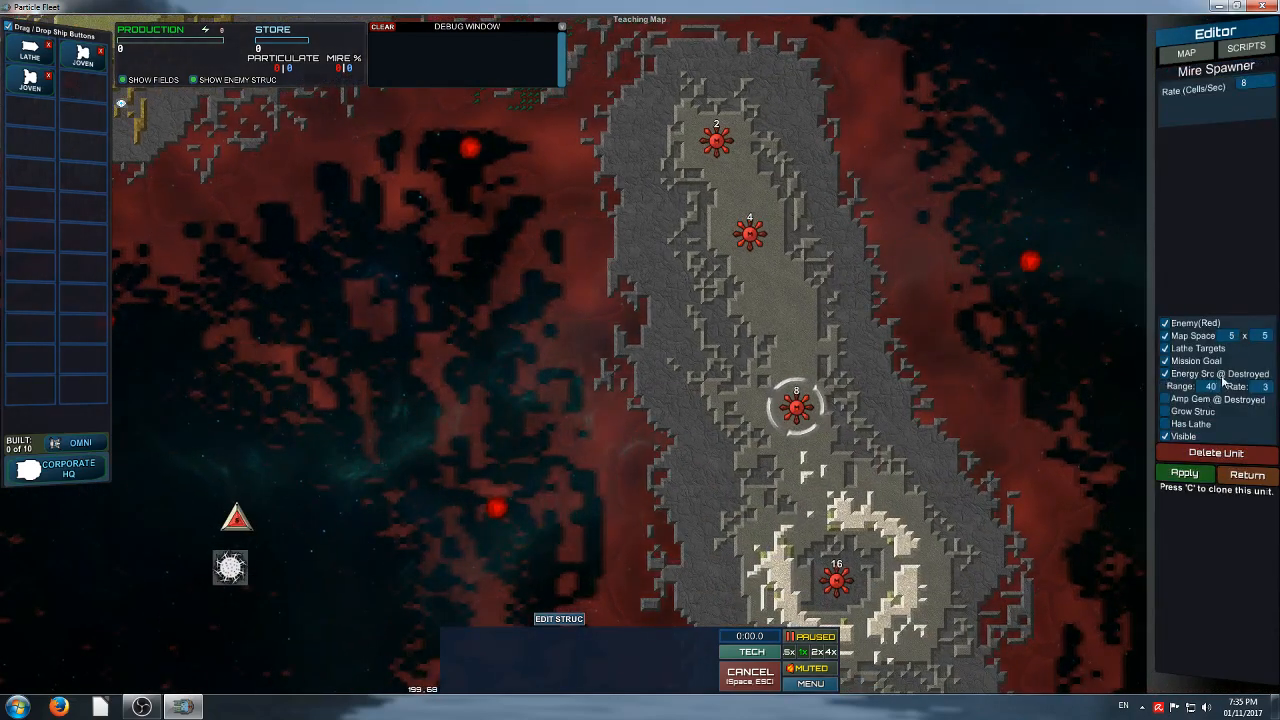
type("20")
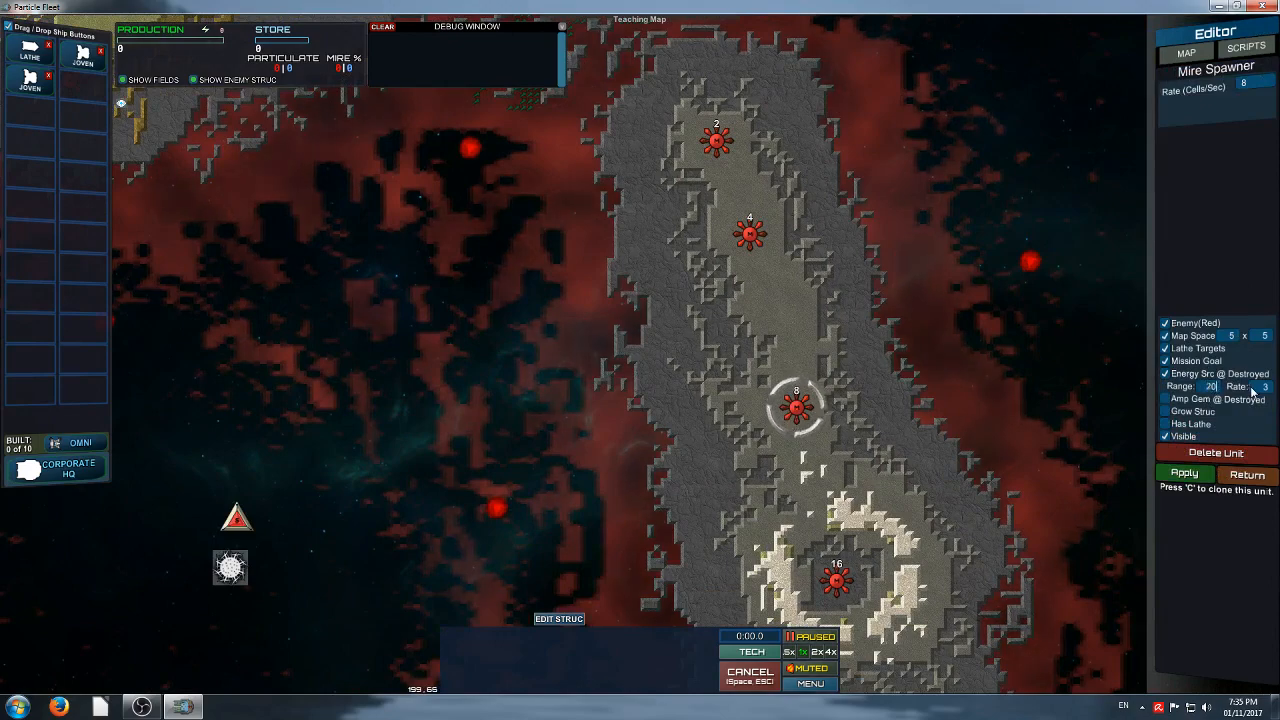
left_click(1173, 479)
Add an Energy Source in the open space between the two land masses
right_click_drag(706, 113, 840, 370)
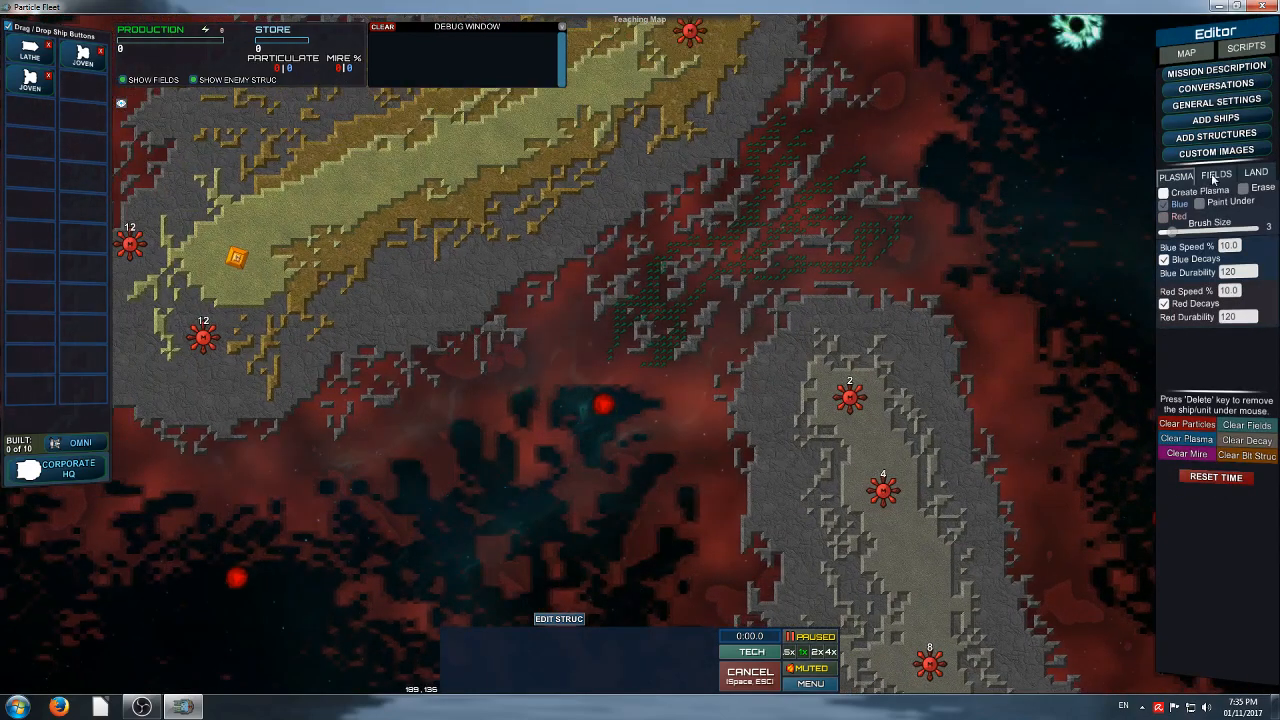
left_click(1197, 138)
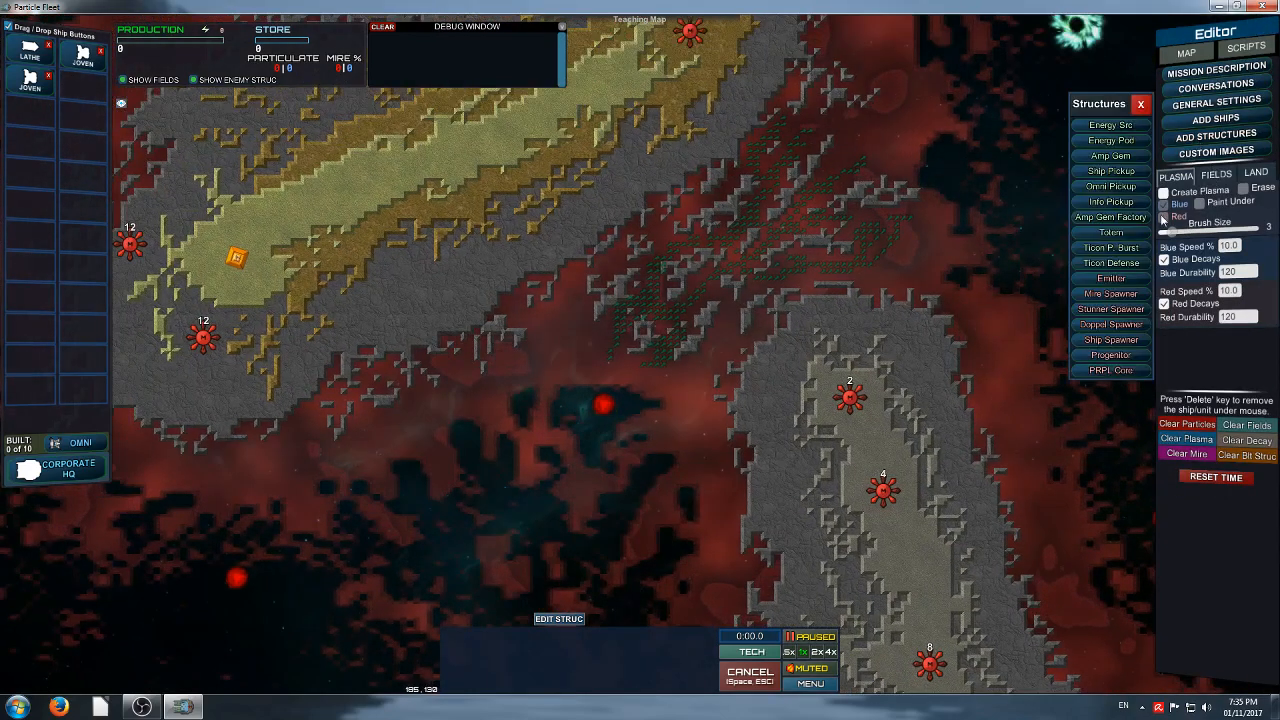
left_click(1123, 132)
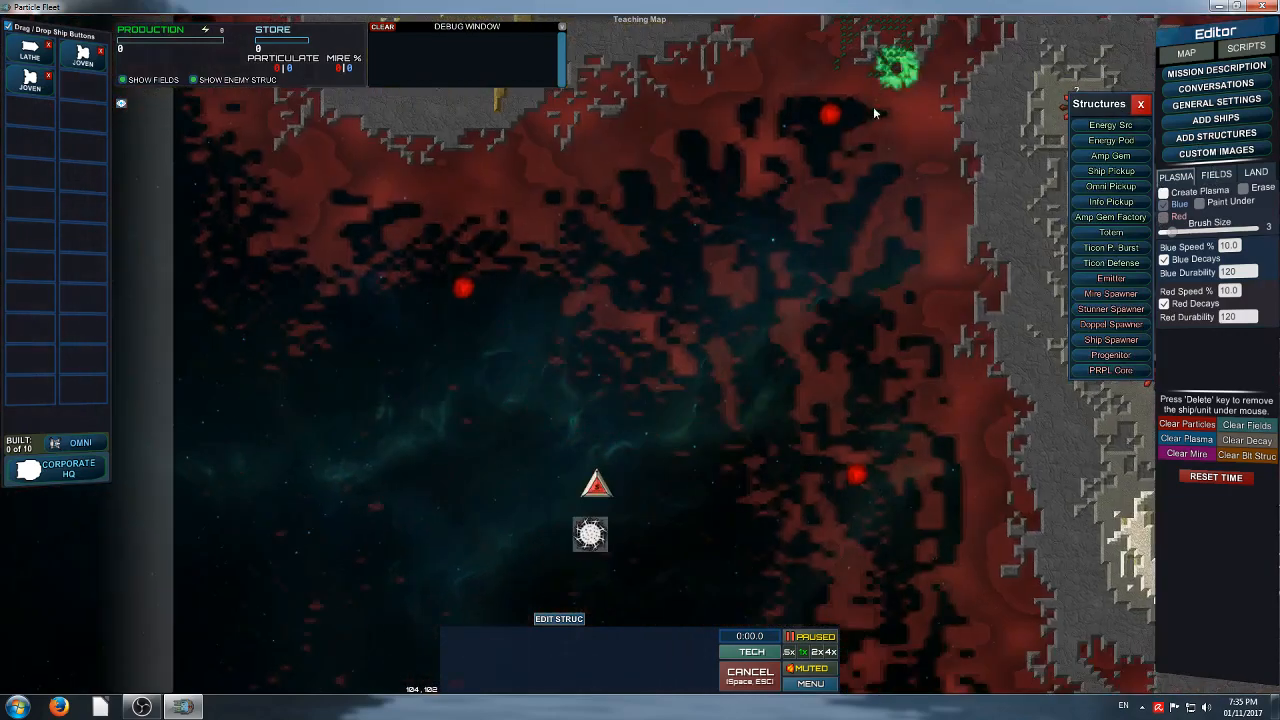
left_click(742, 272)
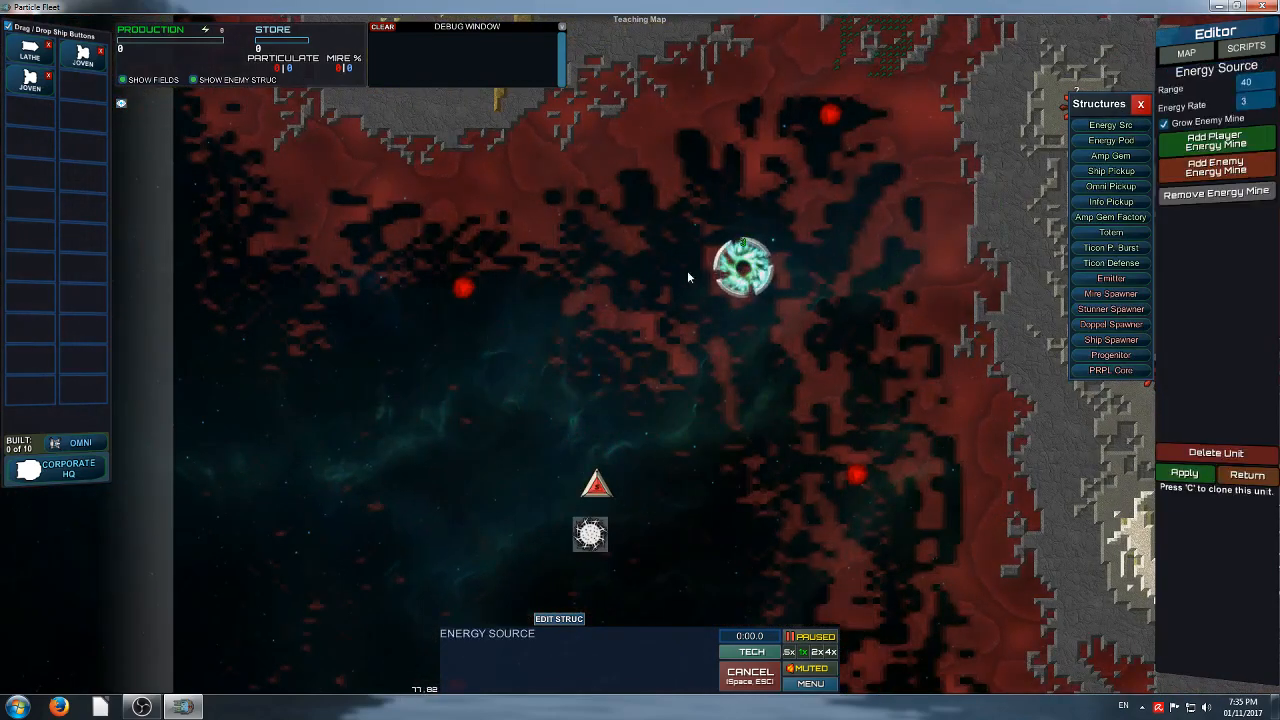
Check the southwestern corner, then shift the new energy source slightly south
right_click_drag(574, 486, 686, 183)
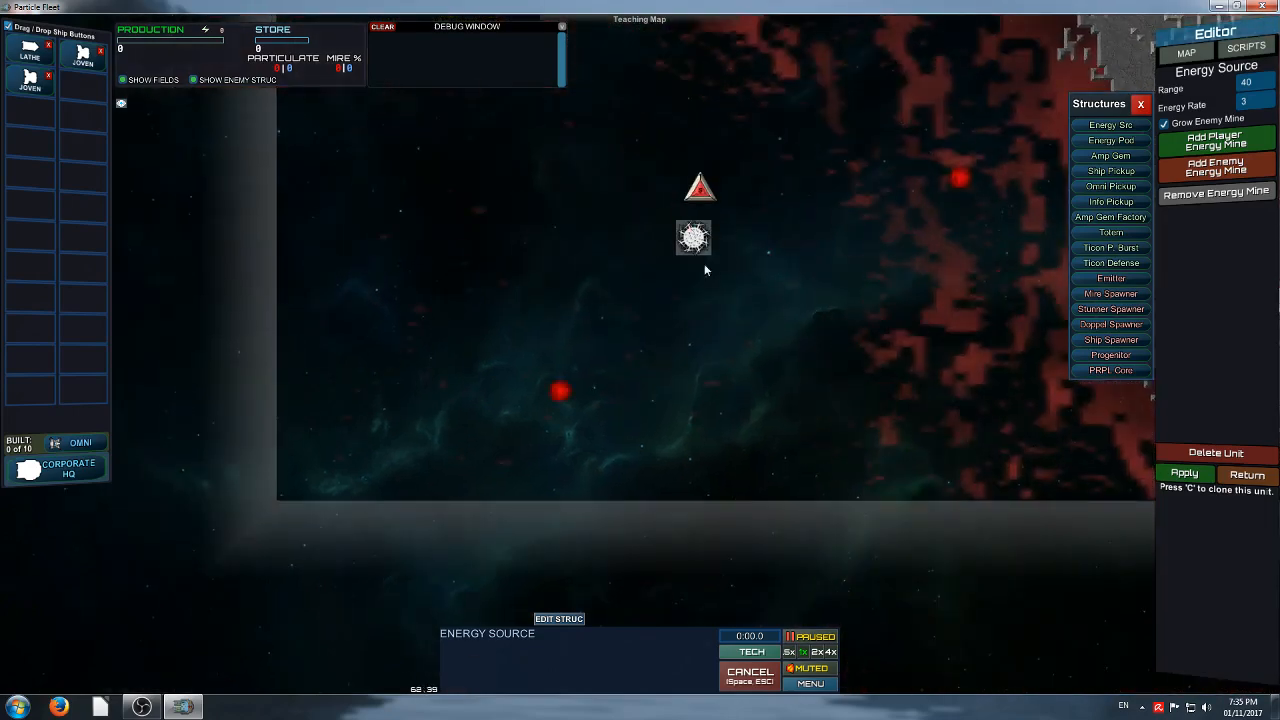
right_click_drag(706, 268, 696, 365)
right_click_drag(494, 604, 527, 464)
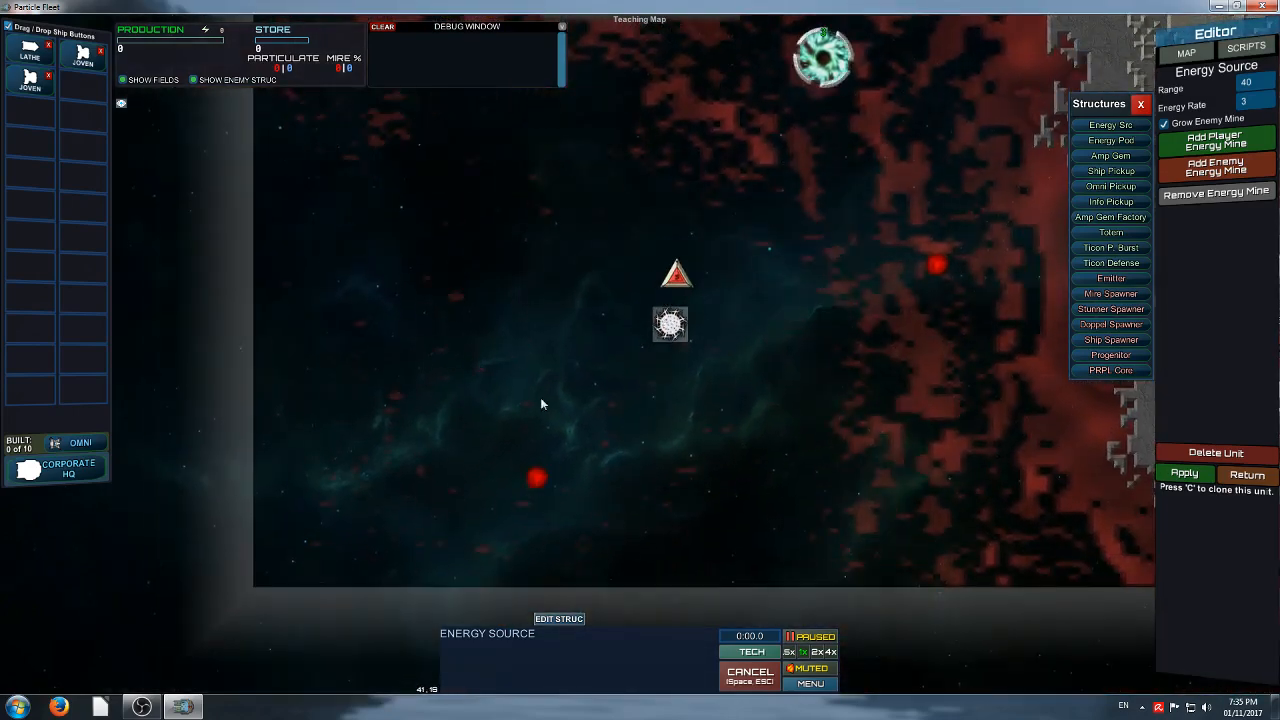
right_click_drag(540, 404, 600, 323)
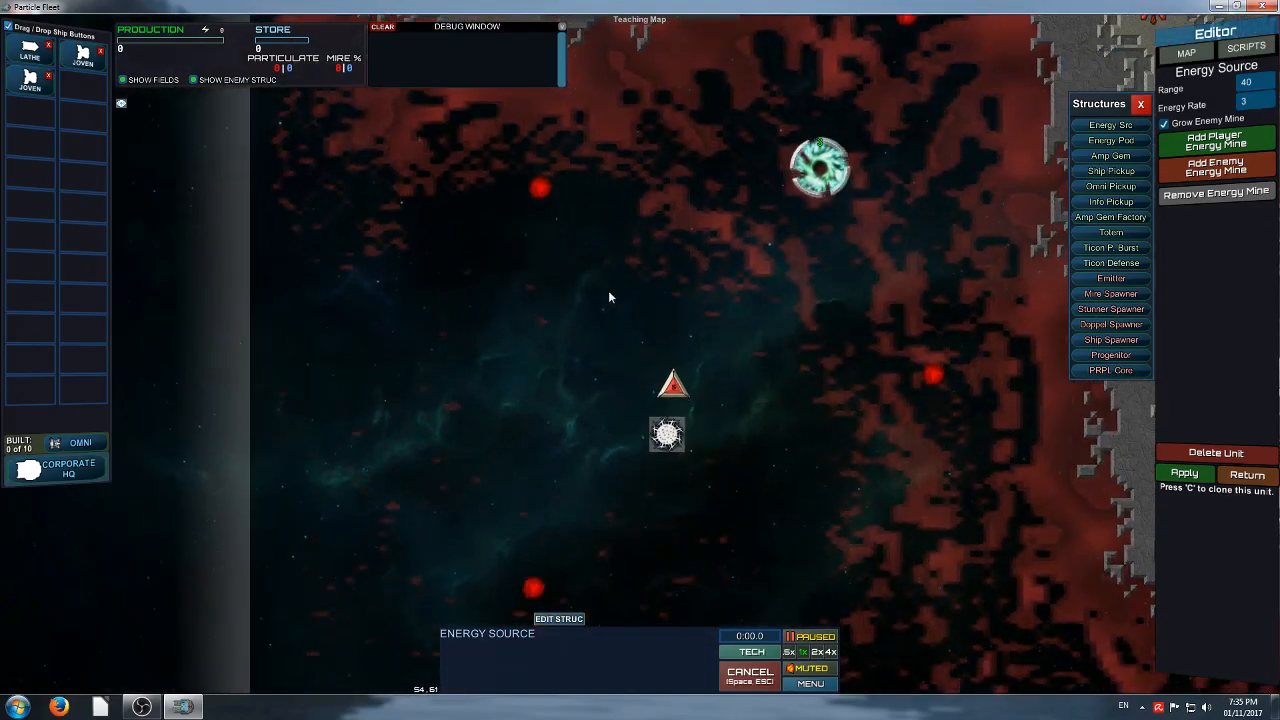
left_click(724, 243)
left_click(828, 176)
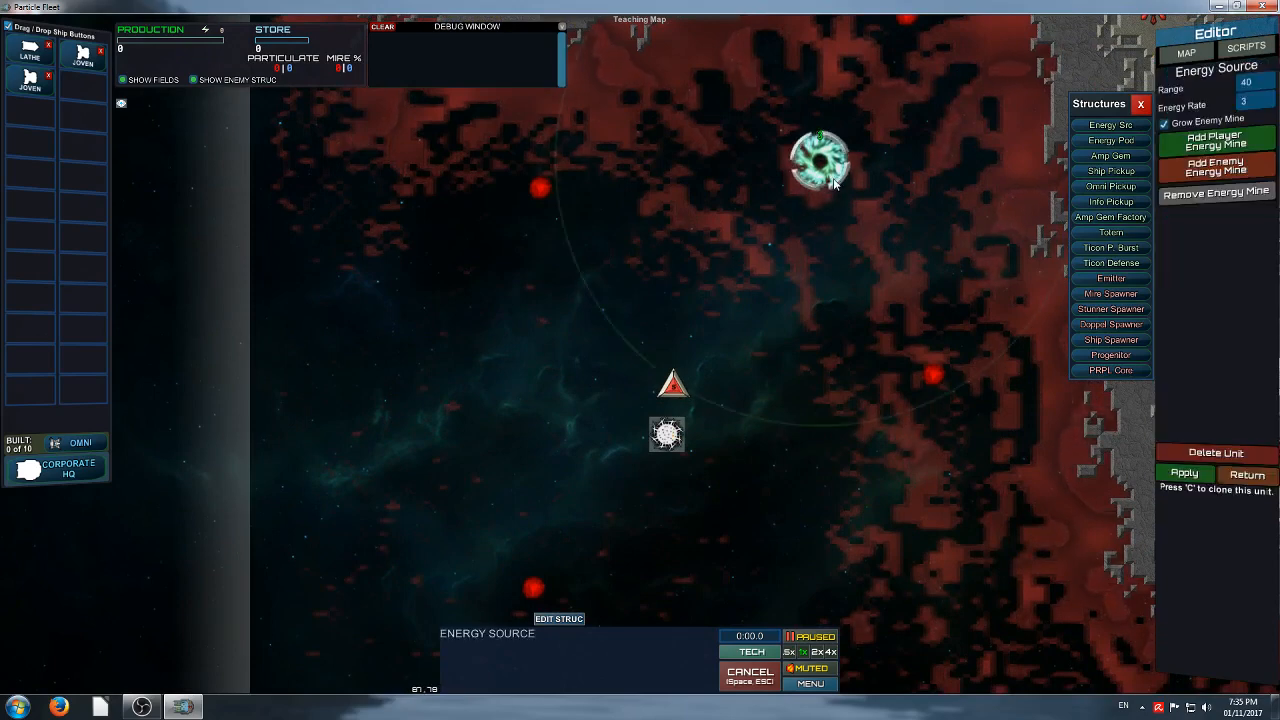
left_click_drag(831, 180, 827, 187)
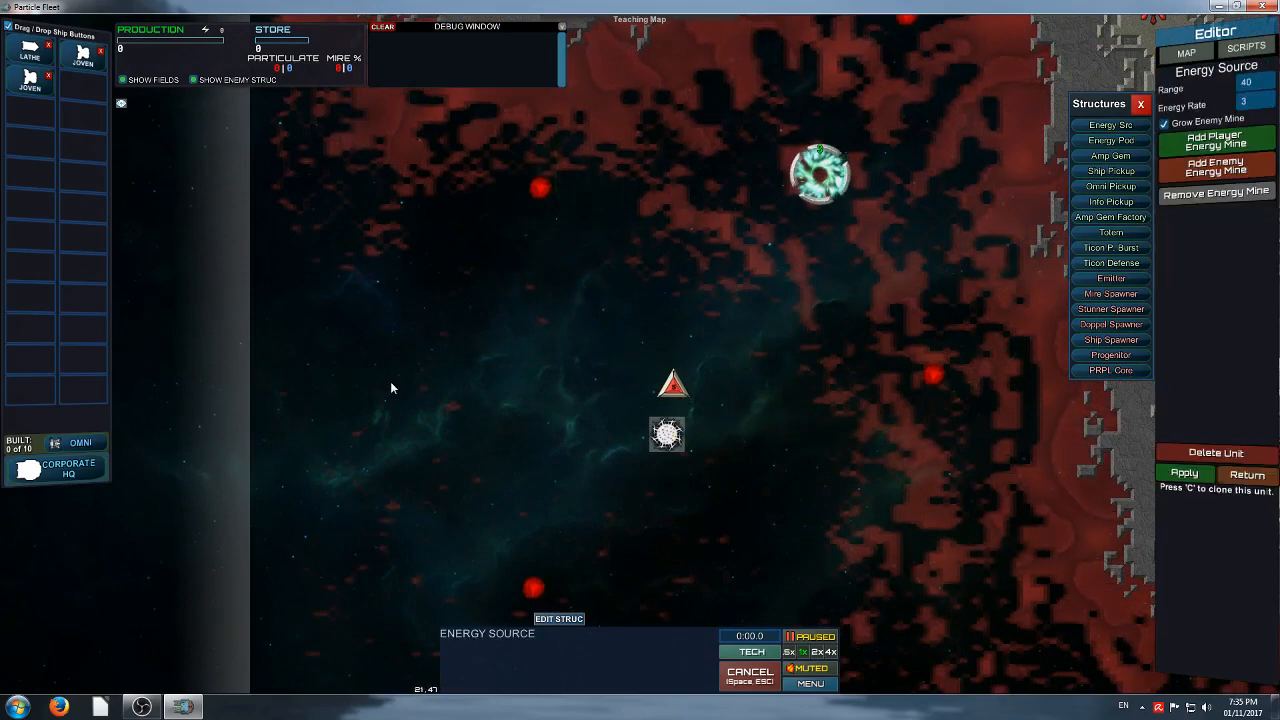
Clone the energy source into the southwestern corner, west of the ship spawner test structures
key("c")
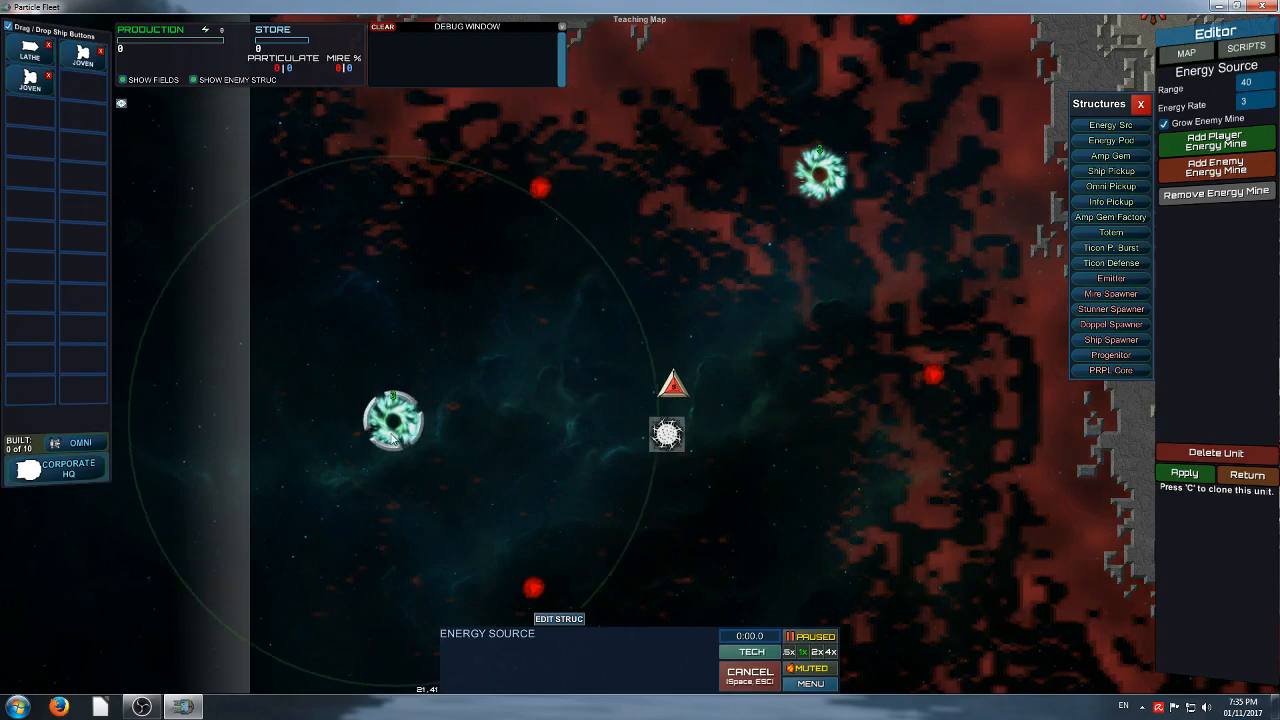
right_click_drag(396, 464, 420, 314)
left_click_drag(416, 290, 436, 316)
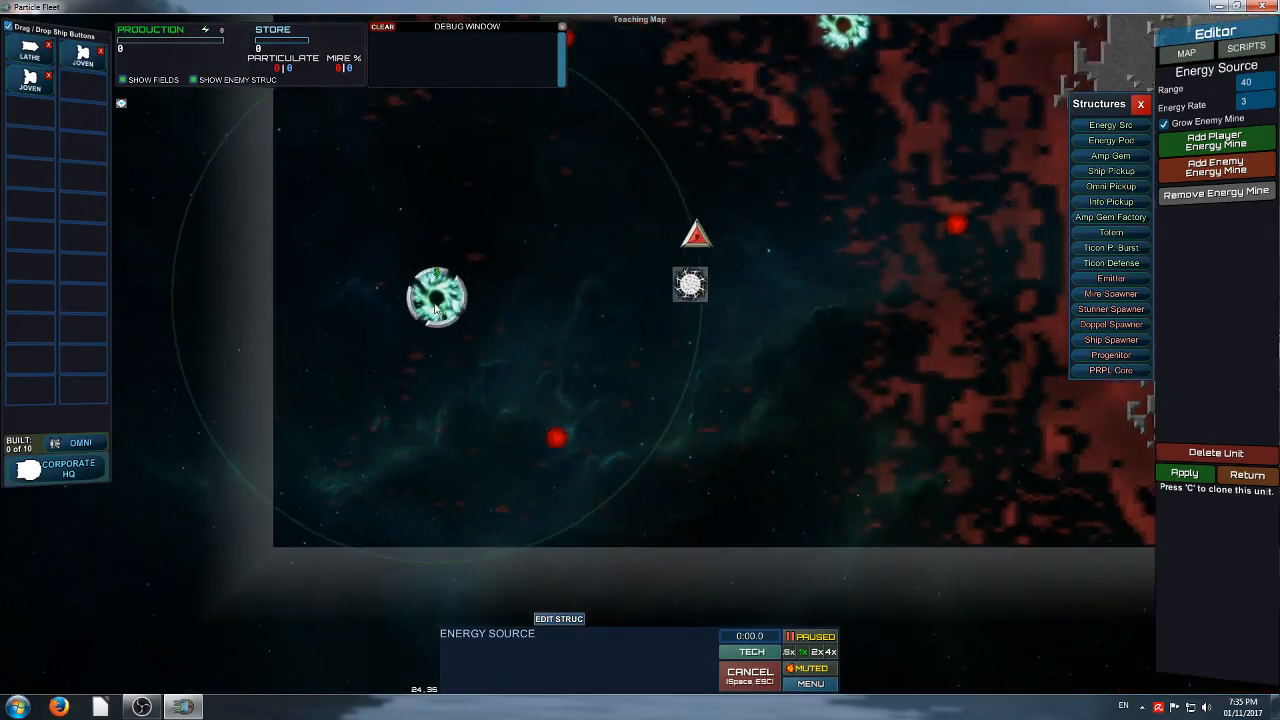
Set the southwestern energy source's range to 30 and adjust its position near the map's western edge
left_click(436, 318)
right_click_drag(552, 282, 566, 379)
left_click(460, 410)
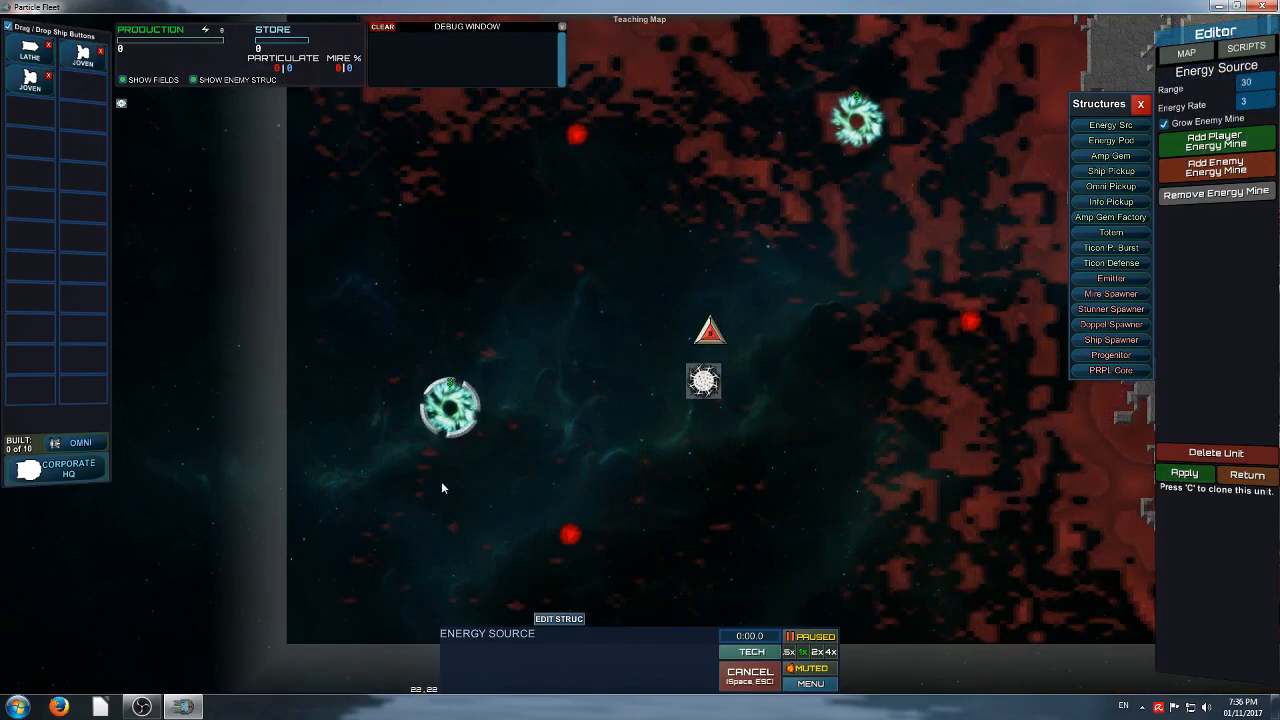
scroll(464, 458, "up", 3)
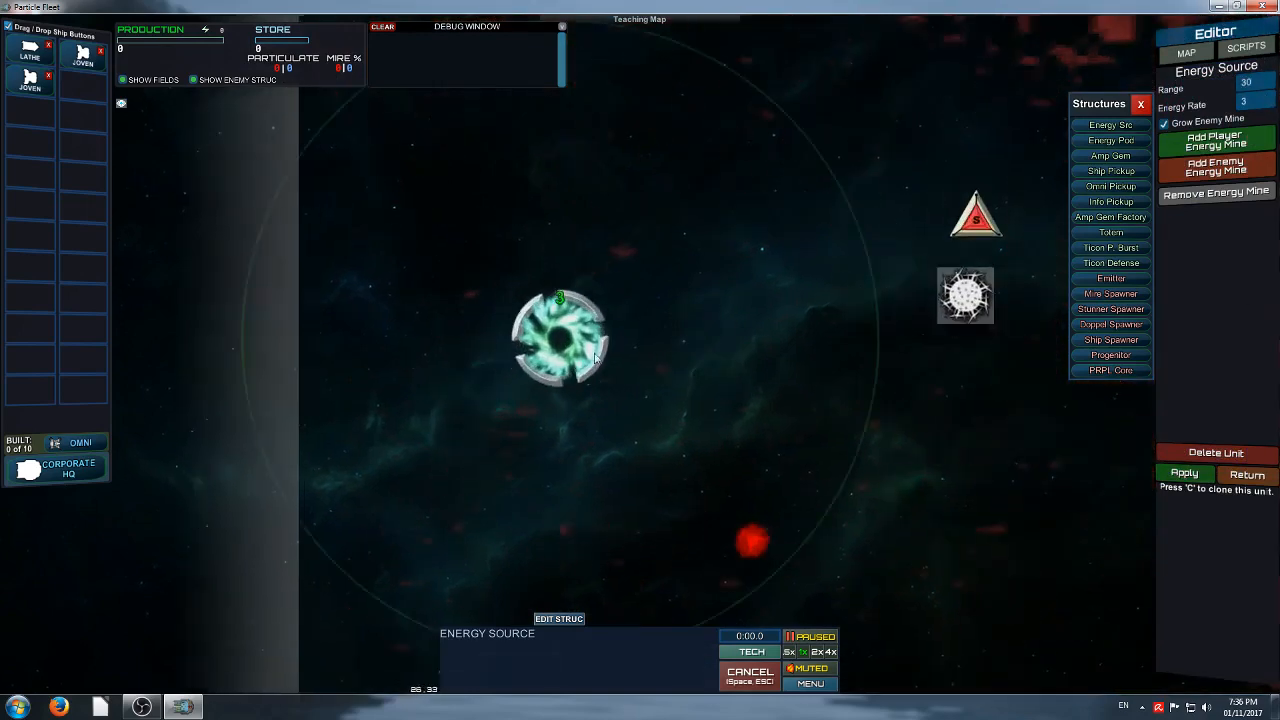
scroll(640, 338, "down", 1)
middle_click_drag(740, 328, 787, 319)
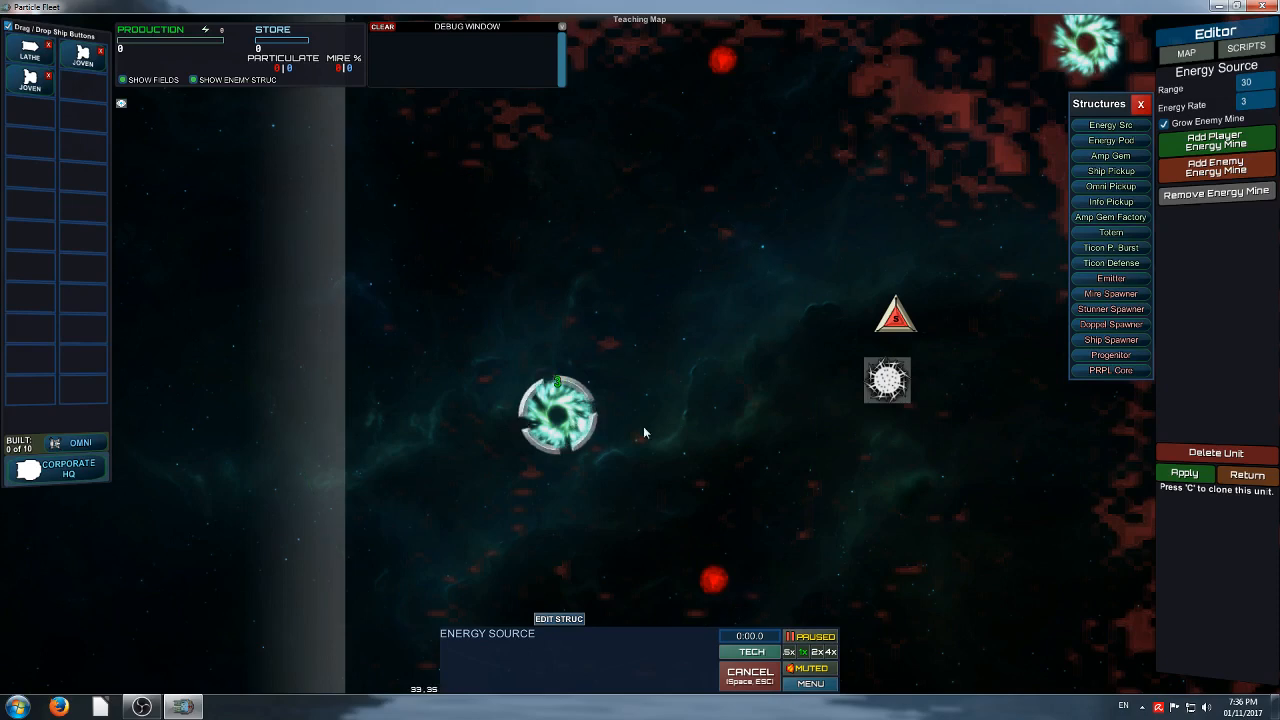
Clone the southwestern energy source three times to its north and delete the two easternmost copies
key("c")
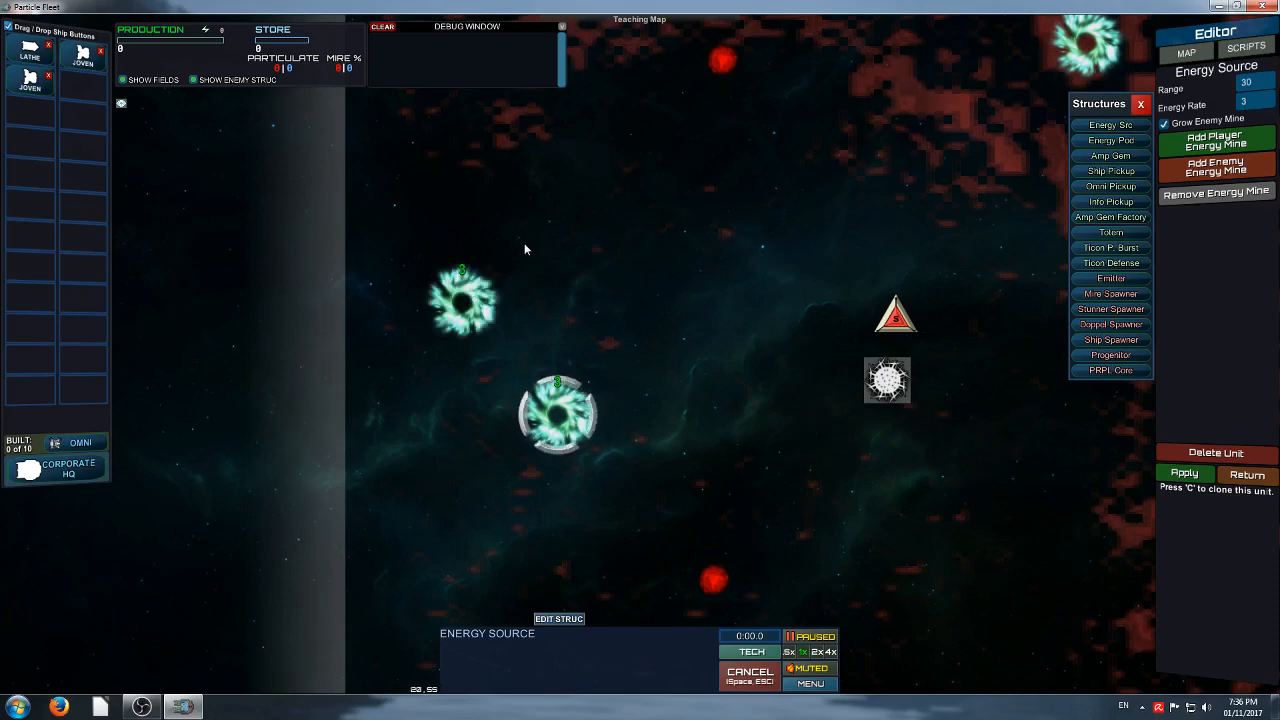
key("c")
key("c")
left_click(490, 384)
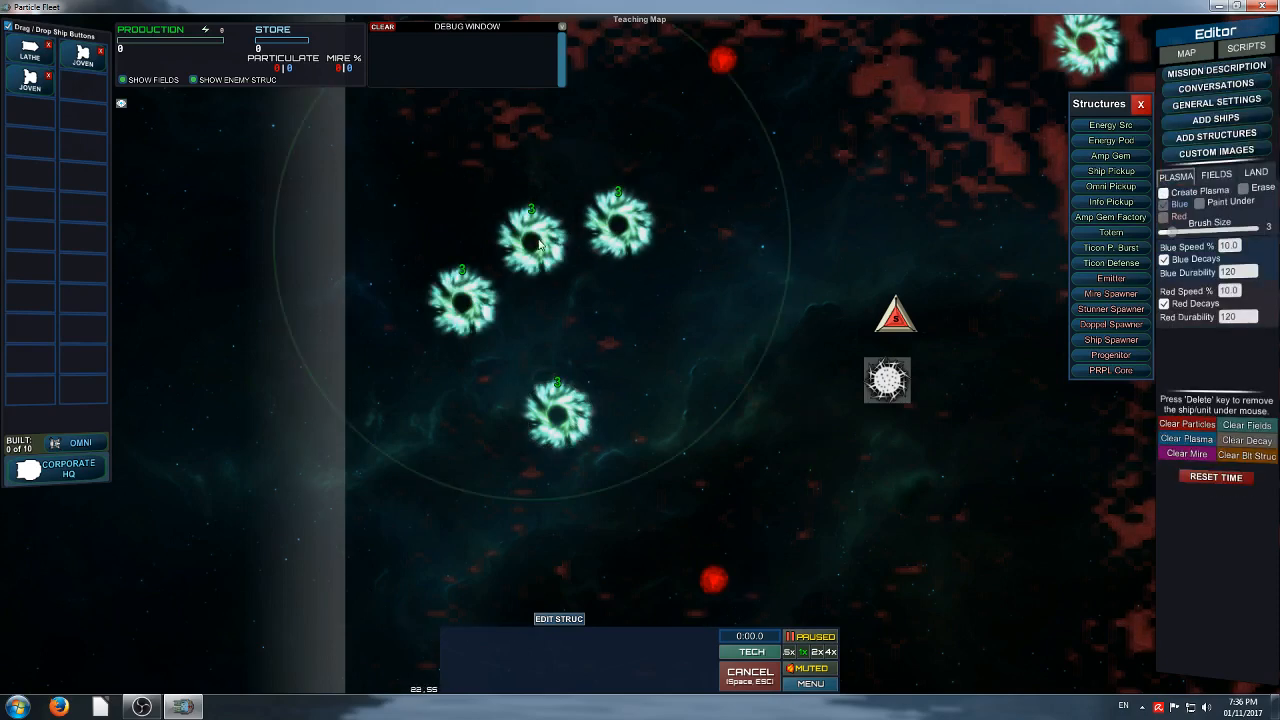
key("Delete")
key("Delete")
Set the remaining copy's energy rate to 0 and its range to 1, and apply the changes
left_click(462, 300)
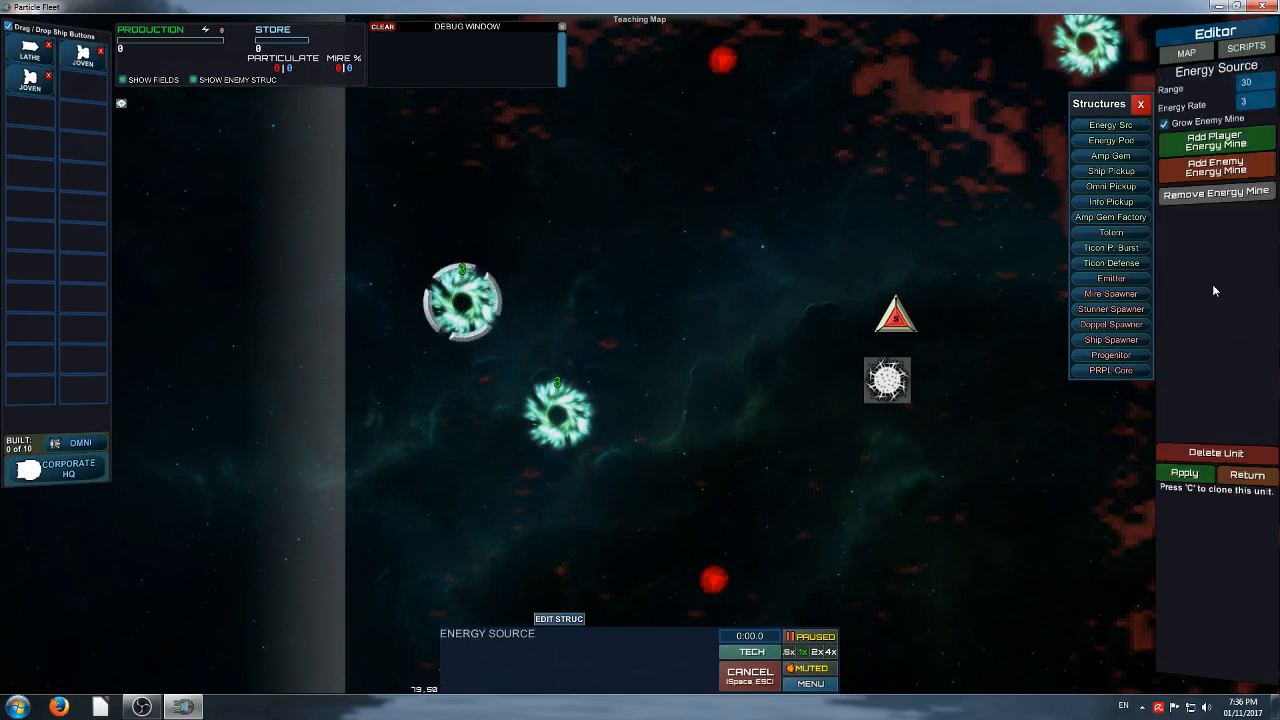
left_click(1256, 103)
type("0")
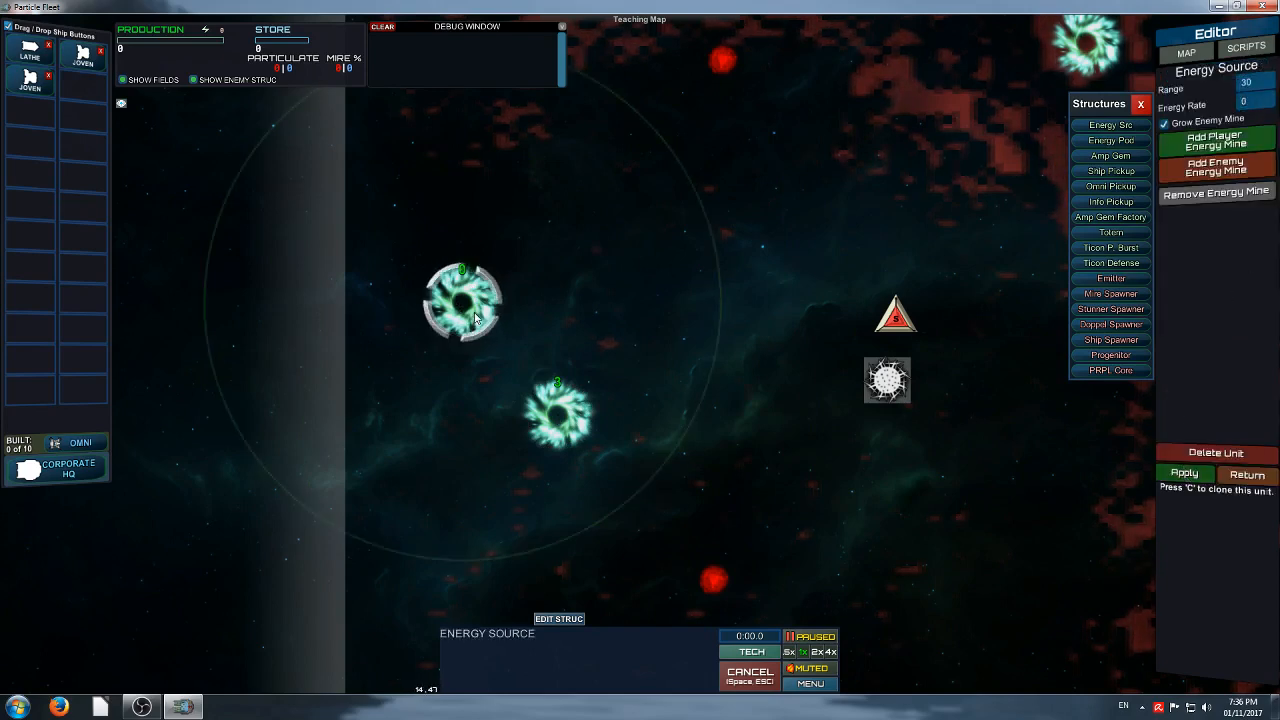
left_click(1254, 84)
type("0")
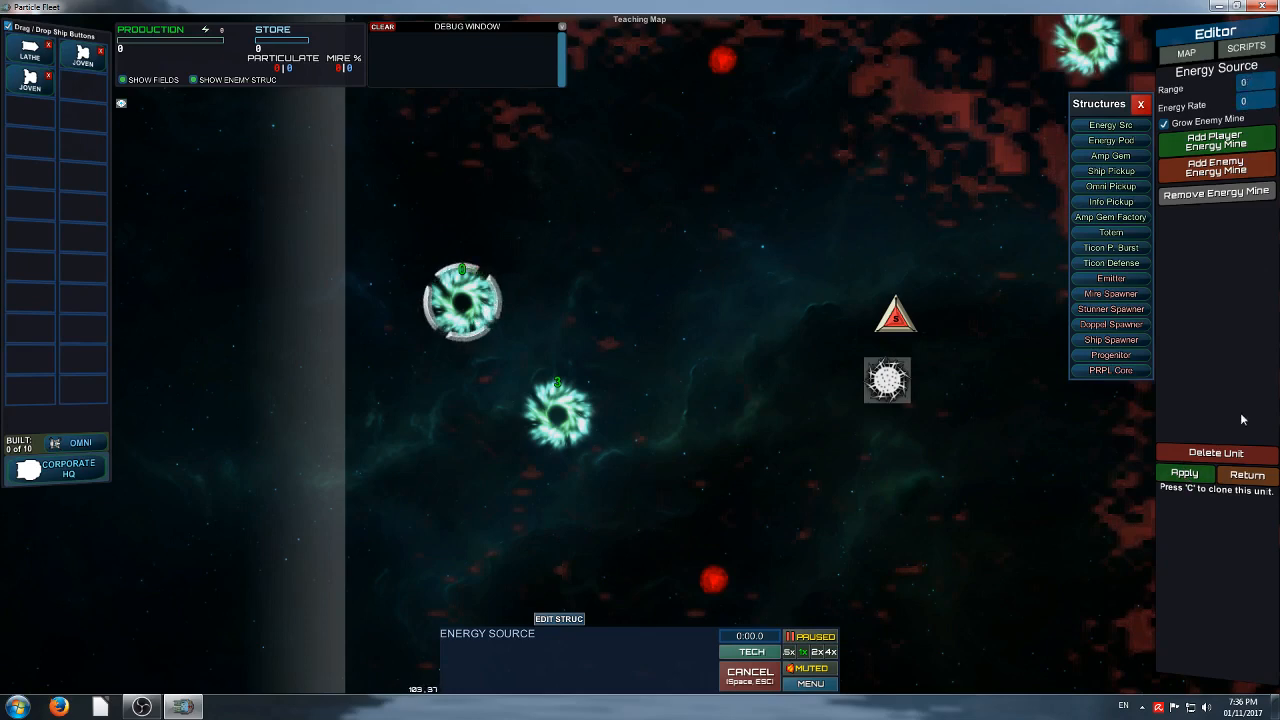
left_click(1190, 470)
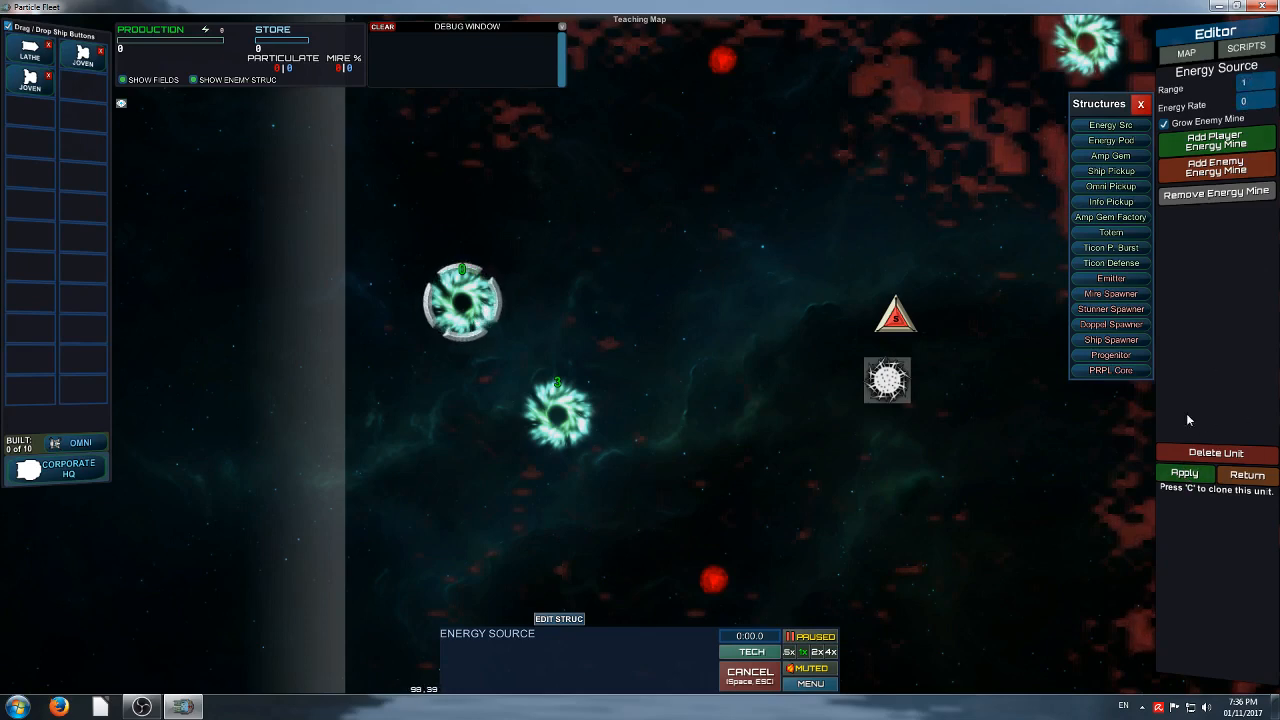
Place three clones of the zero-rate energy source to its east
left_click(548, 258)
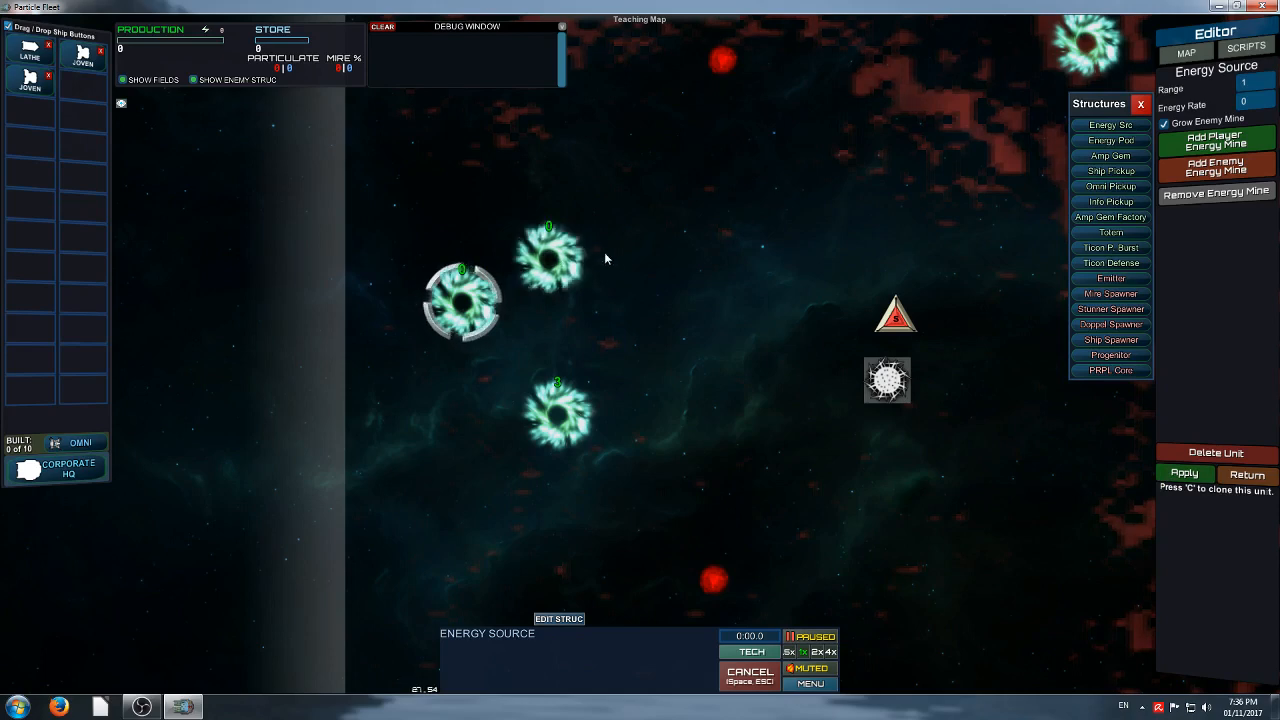
left_click(619, 257)
left_click(722, 318)
Stack all four zero-rate energy sources on top of the rate-3 southwestern source and clear the selection
left_click_drag(456, 307, 550, 423)
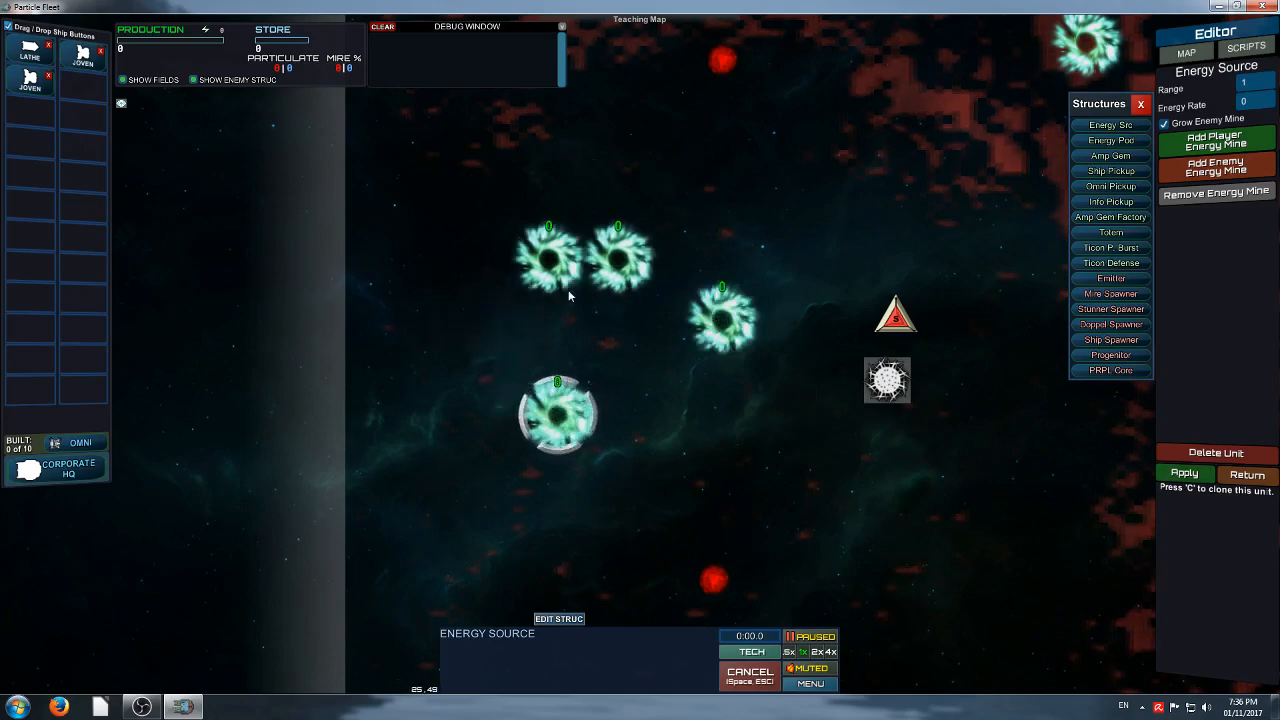
left_click_drag(548, 264, 556, 420)
left_click_drag(647, 252, 582, 412)
left_click_drag(730, 318, 558, 415)
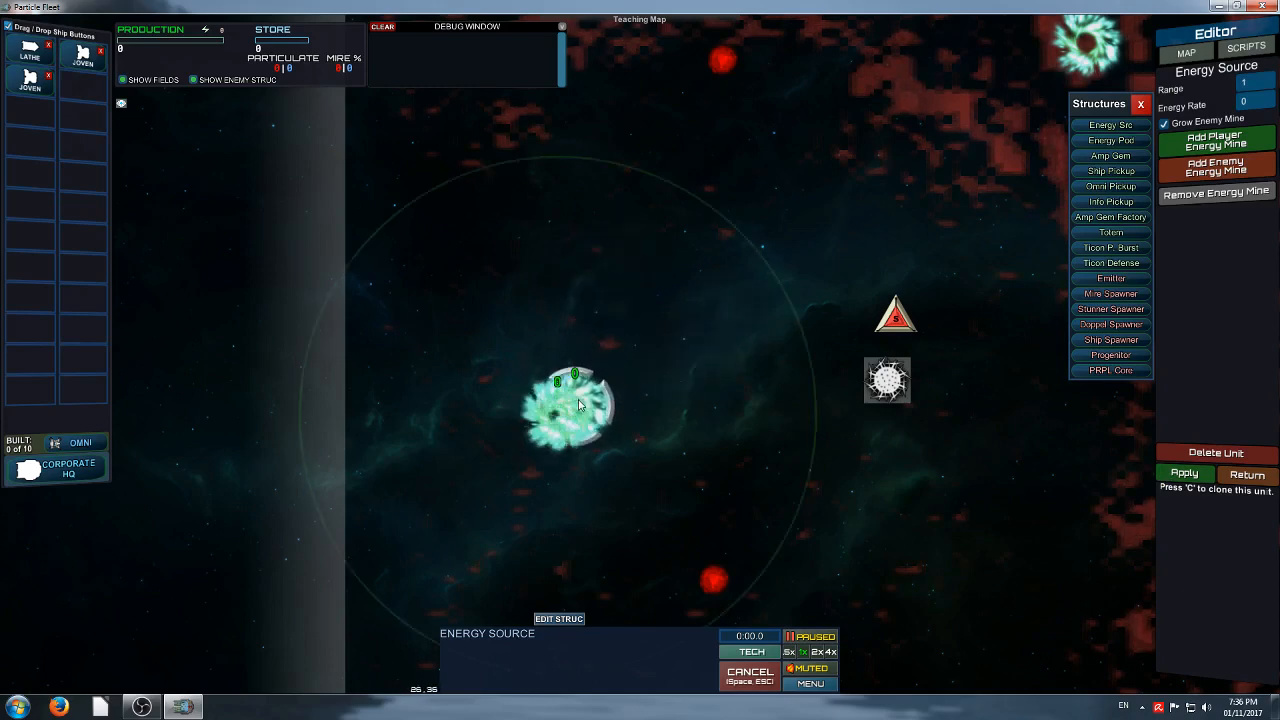
left_click(1141, 438)
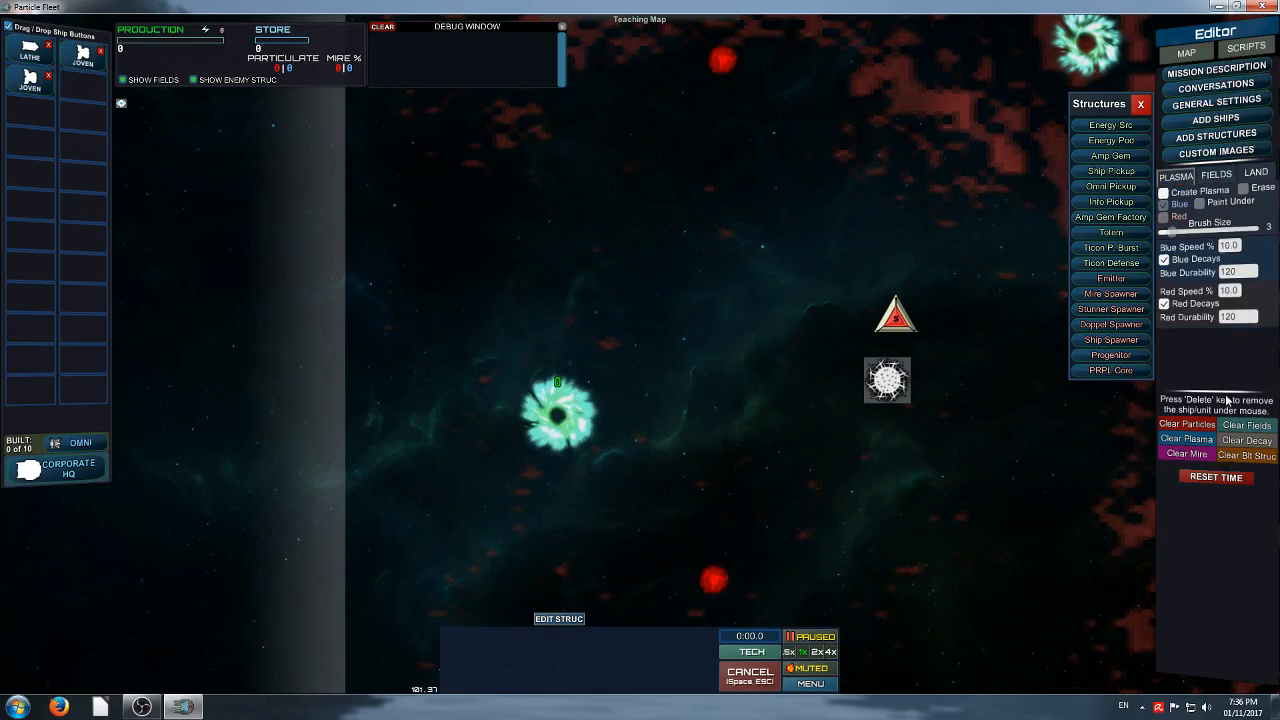
Inspect the settings of the amp gem on the northwestern land mass and deselect it
scroll(582, 417, "down", 8)
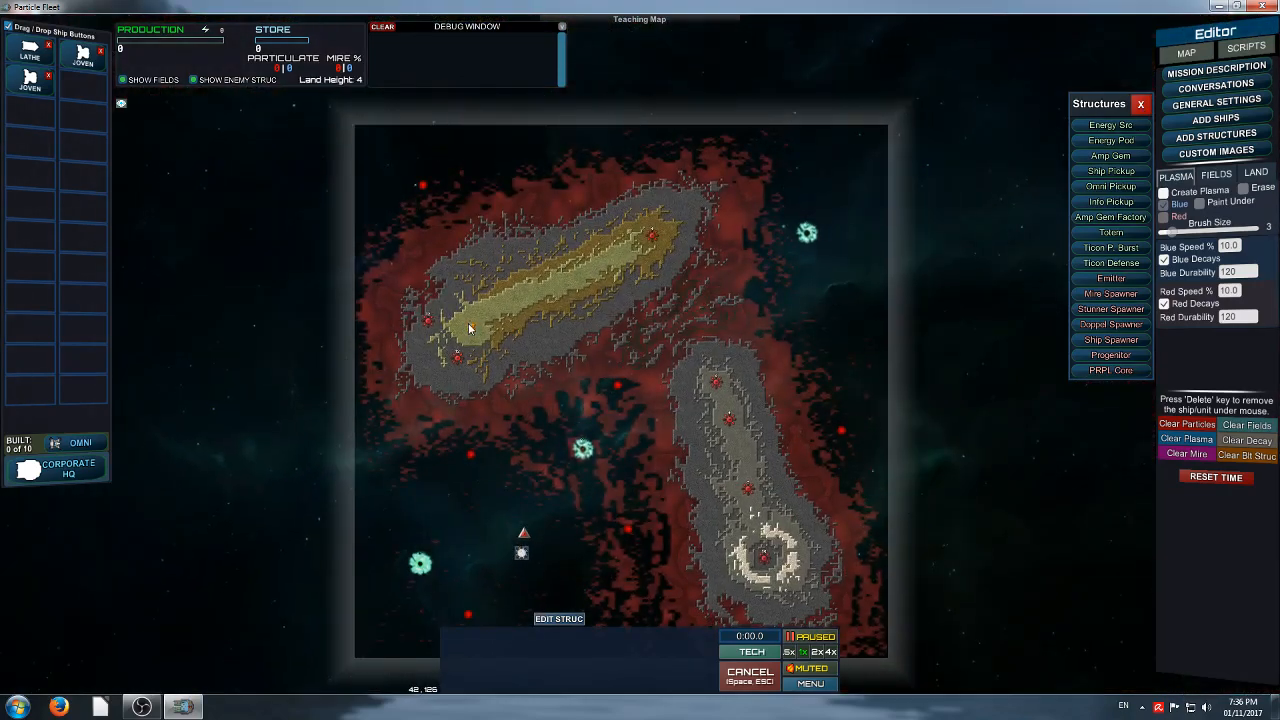
scroll(470, 328, "up", 6)
left_click(528, 348)
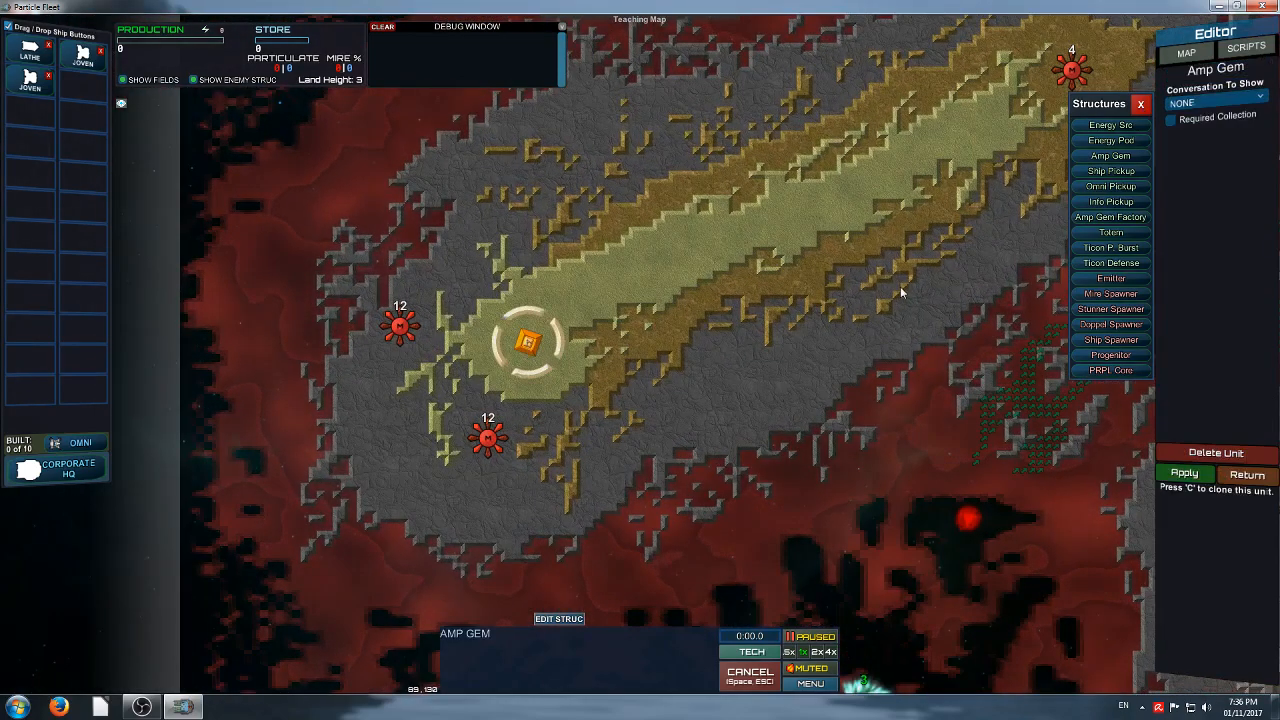
right_click_drag(900, 286, 702, 362)
scroll(813, 363, "down", 3)
scroll(800, 400, "down", 3)
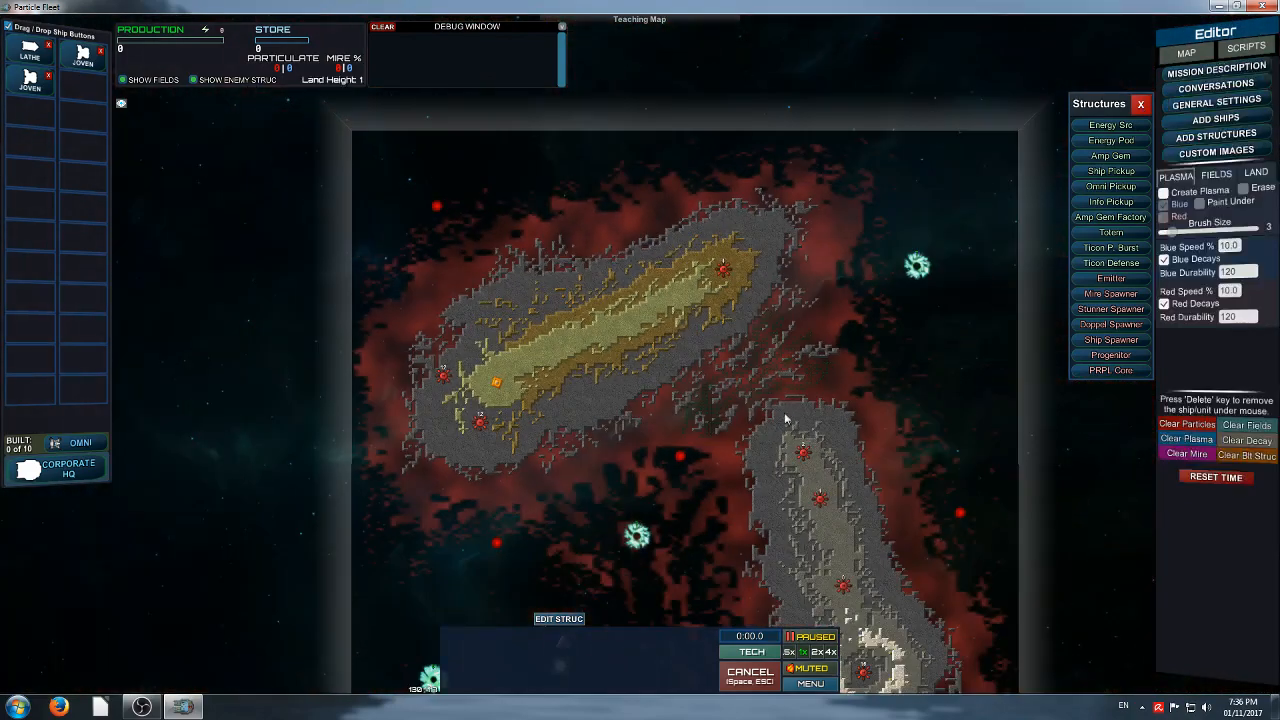
Inspect the settings of the rate-4 mire spawner on the southeastern land mass and clear the selection
scroll(825, 425, "up", 4)
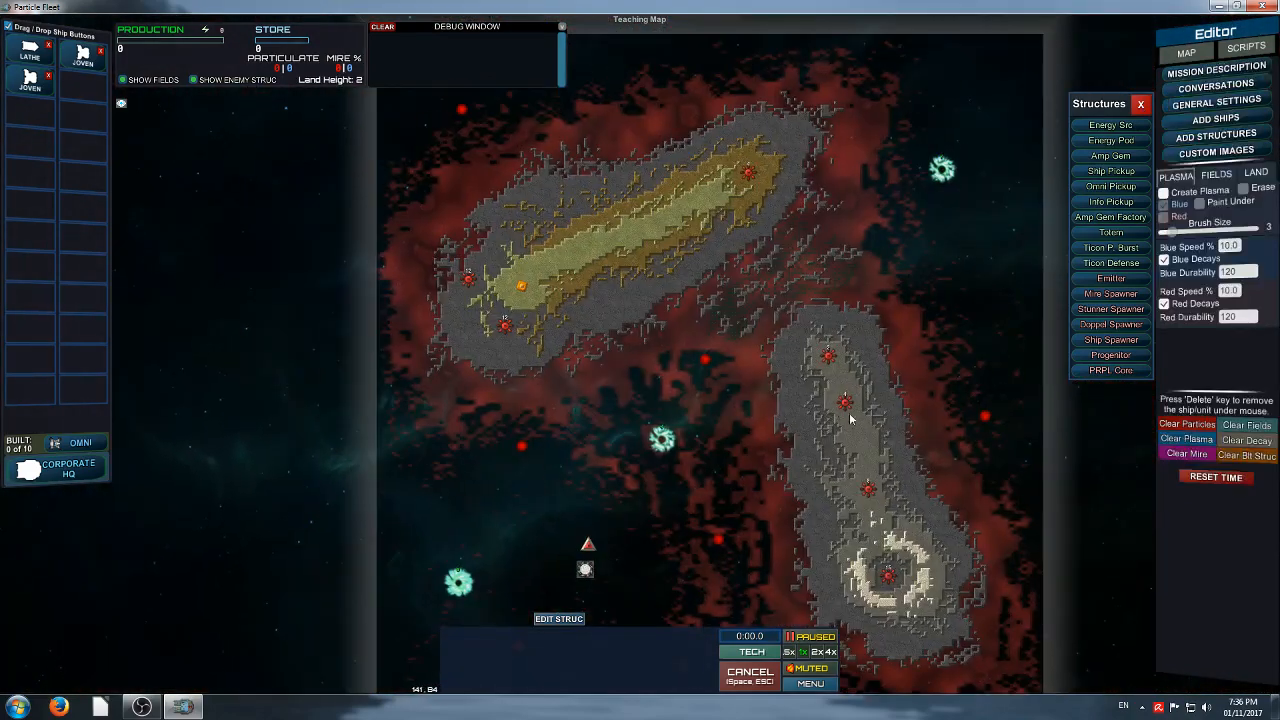
left_click(846, 405)
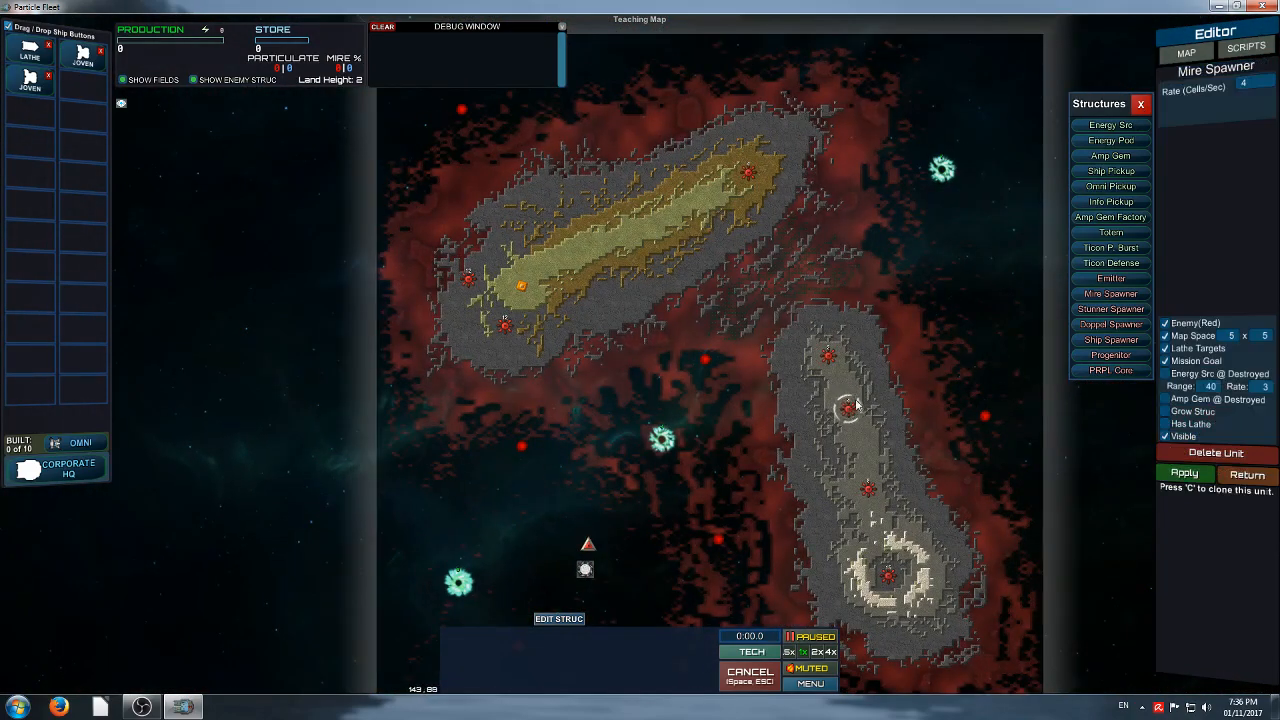
right_click(860, 396)
scroll(868, 368, "up", 4)
right_click_drag(614, 379, 771, 362)
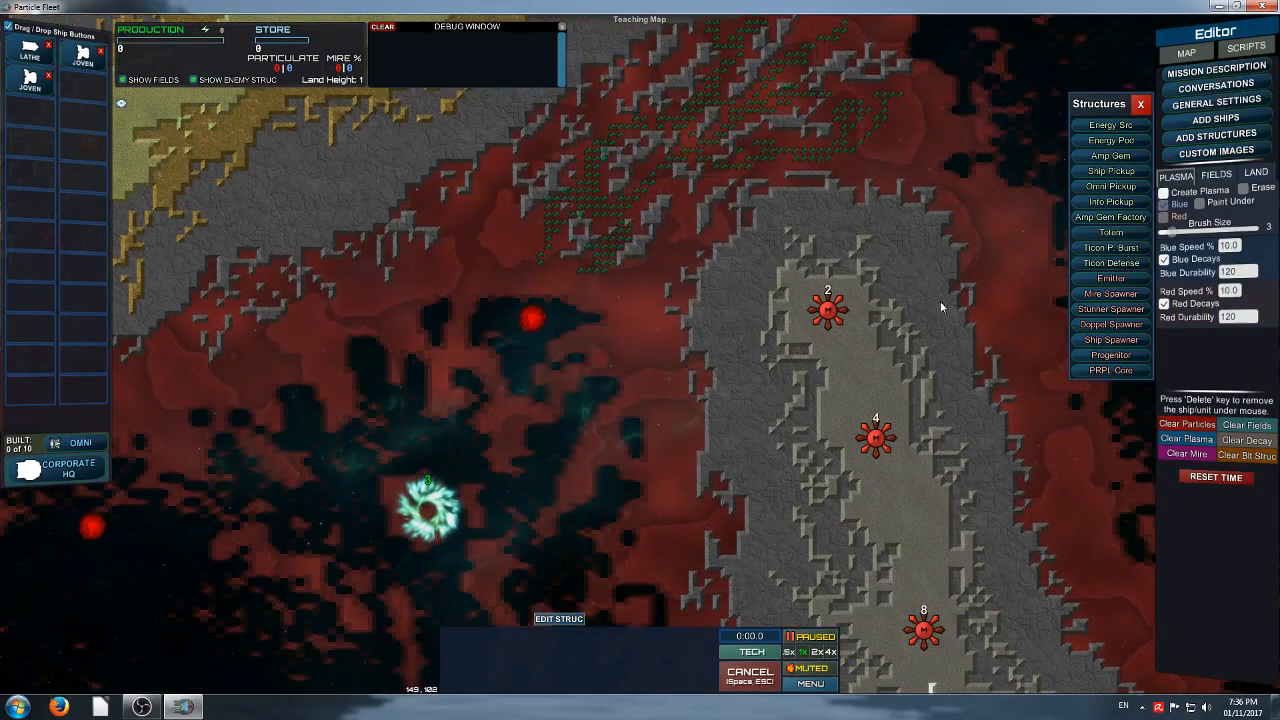
Place an amp gem factory in the mire gap between the two land masses, northeast of the green field patch, and select it
right_click_drag(941, 307, 869, 239)
left_click(1124, 220)
right_click_drag(804, 114, 940, 360)
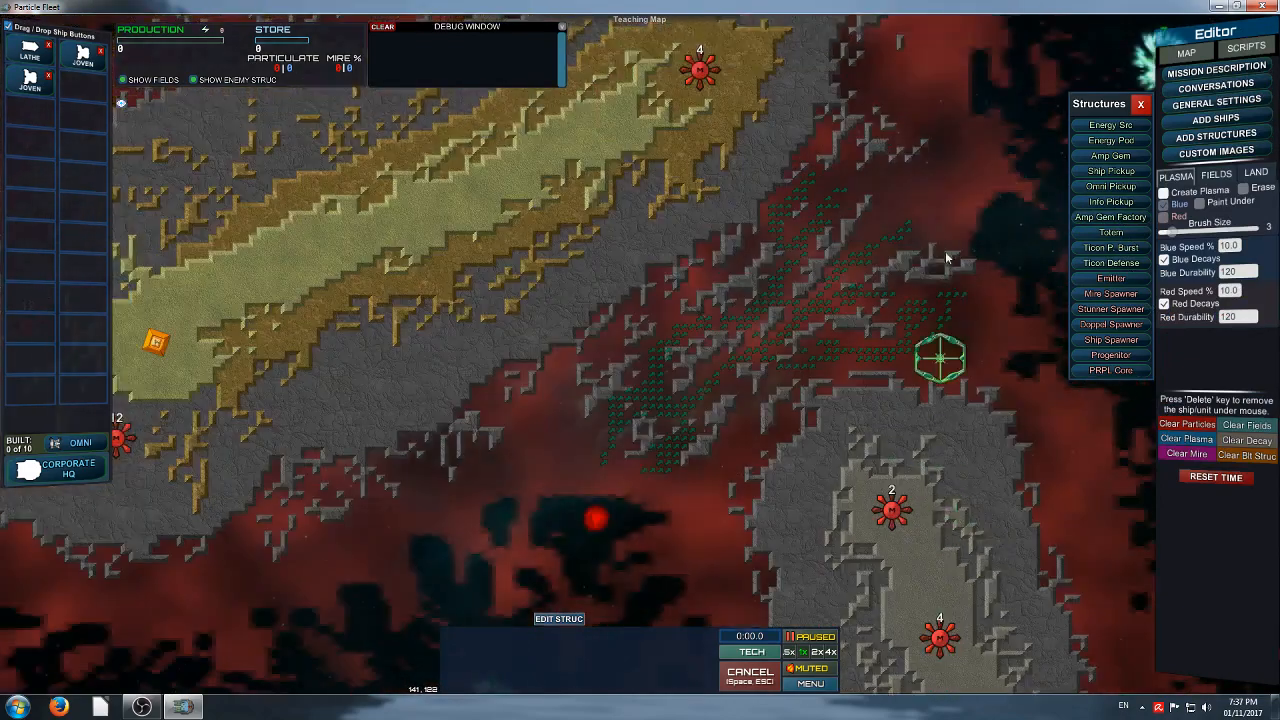
right_click_drag(890, 240, 579, 496)
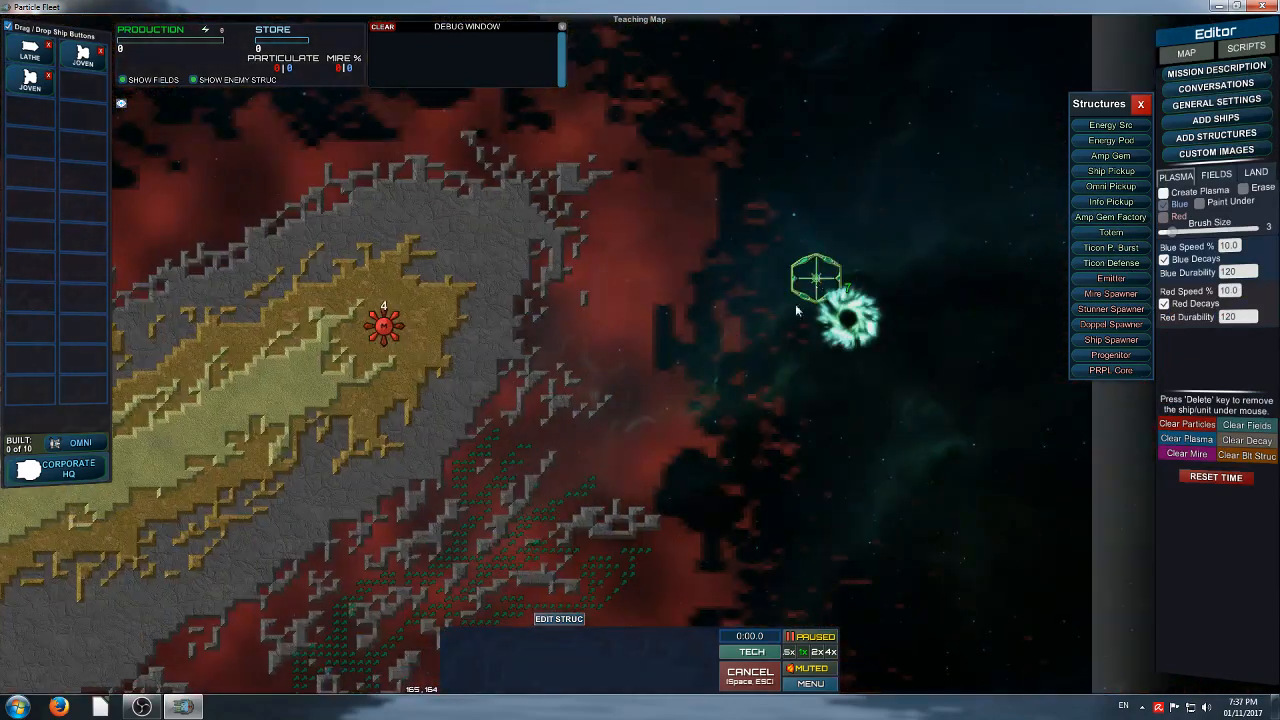
left_click(616, 455)
left_click(618, 459)
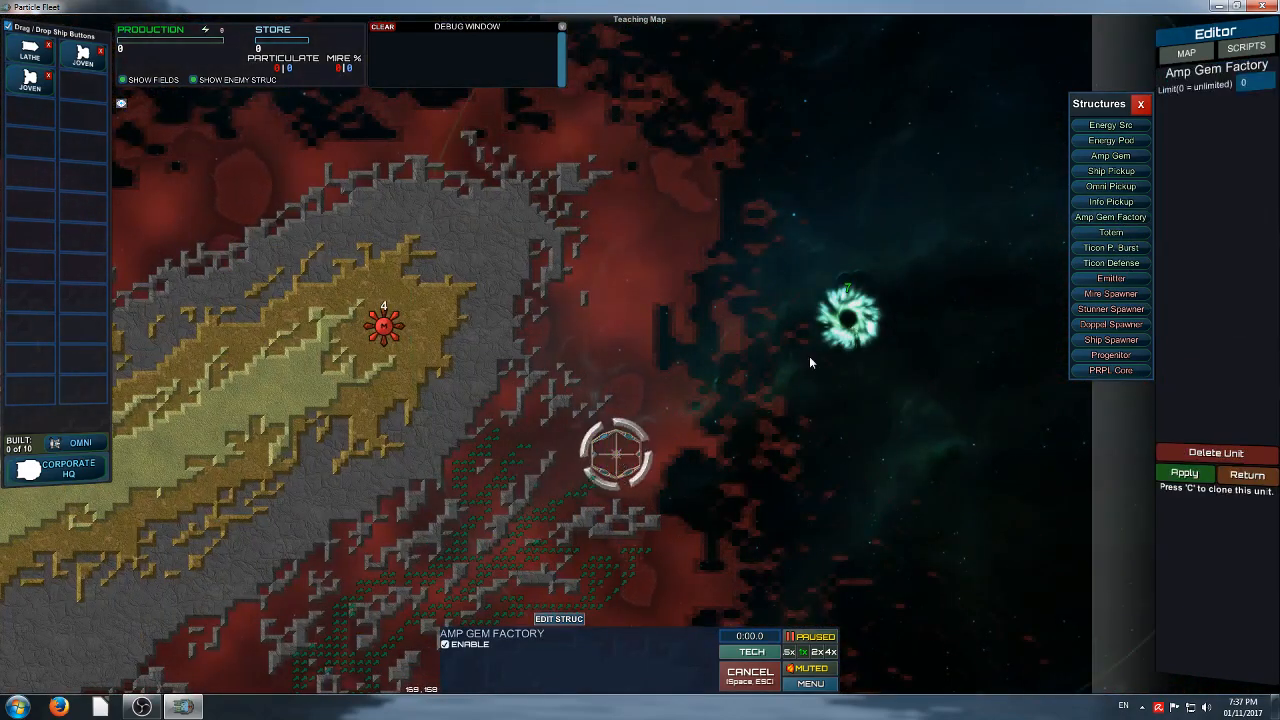
Set the amp gem factory's gem limit to 3 and clear the selection
type("2")
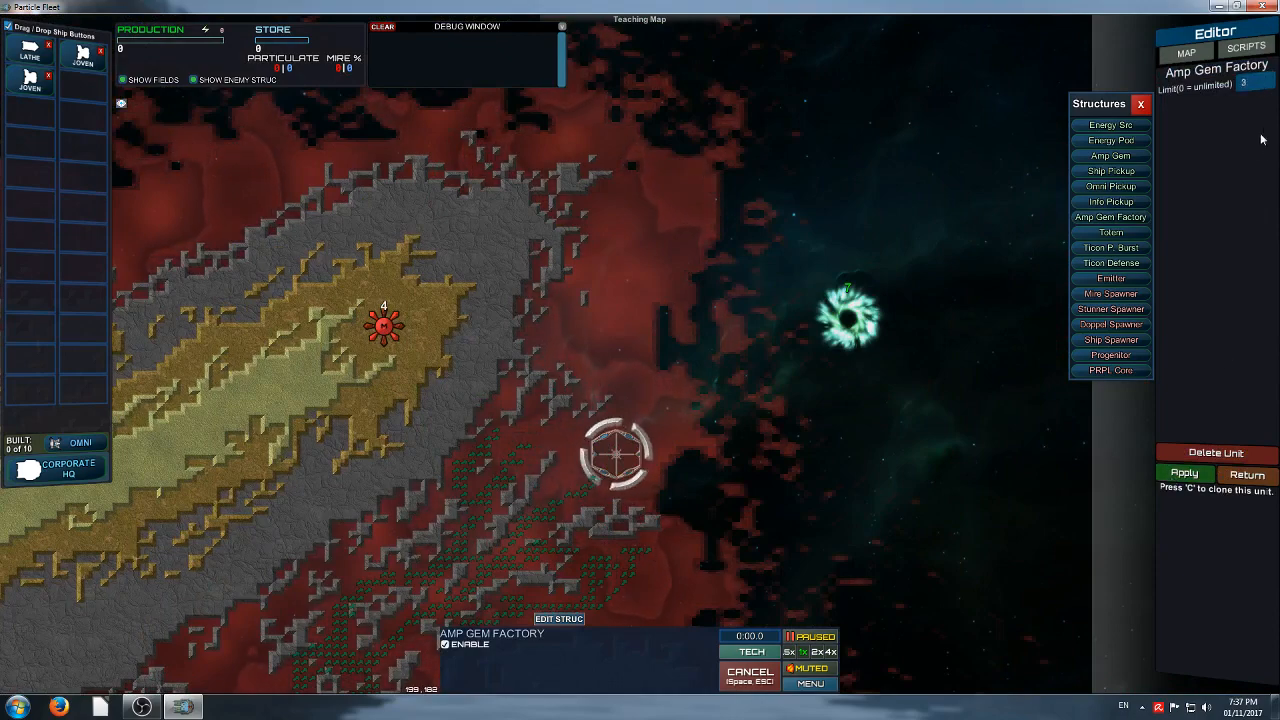
key("BackSpace")
type("3")
right_click(628, 440)
right_click_drag(676, 399, 814, 222)
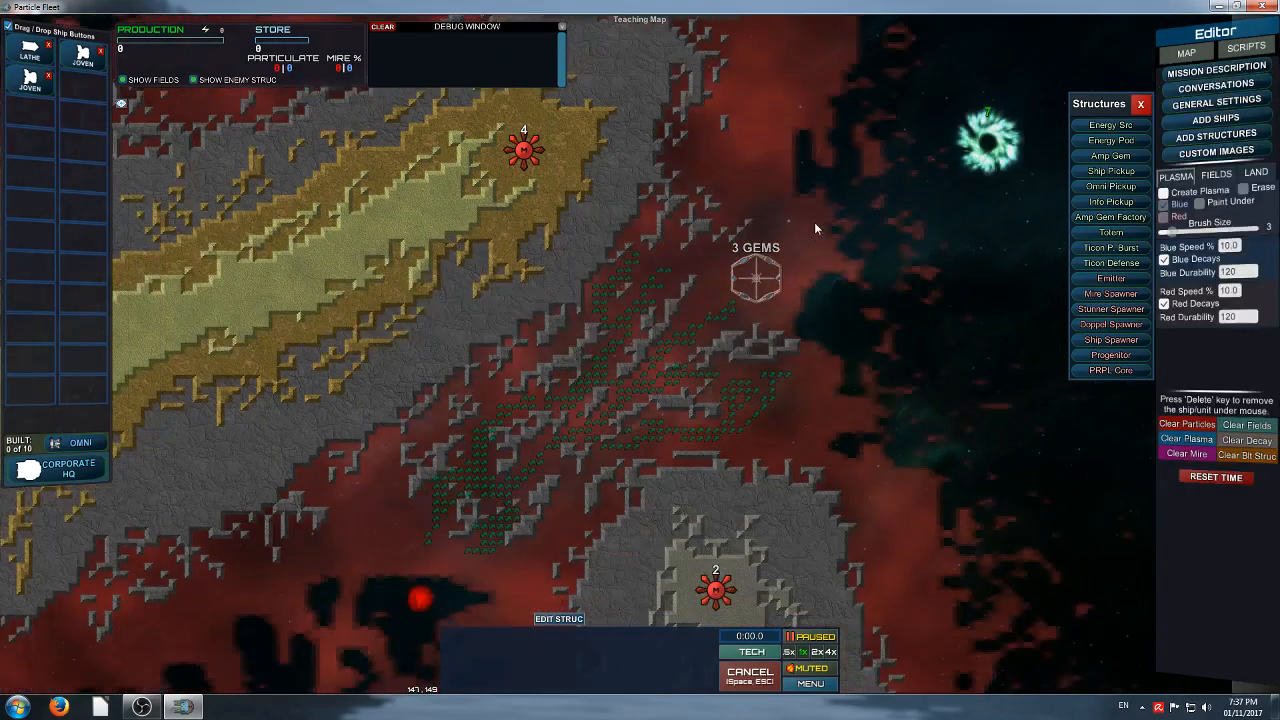
Inspect the southwestern stunner spawner's settings, move the script unit below it onto the spawner, and clear the selection
scroll(800, 235, "down", 5)
right_click_drag(681, 464, 650, 395)
scroll(412, 383, "up", 5)
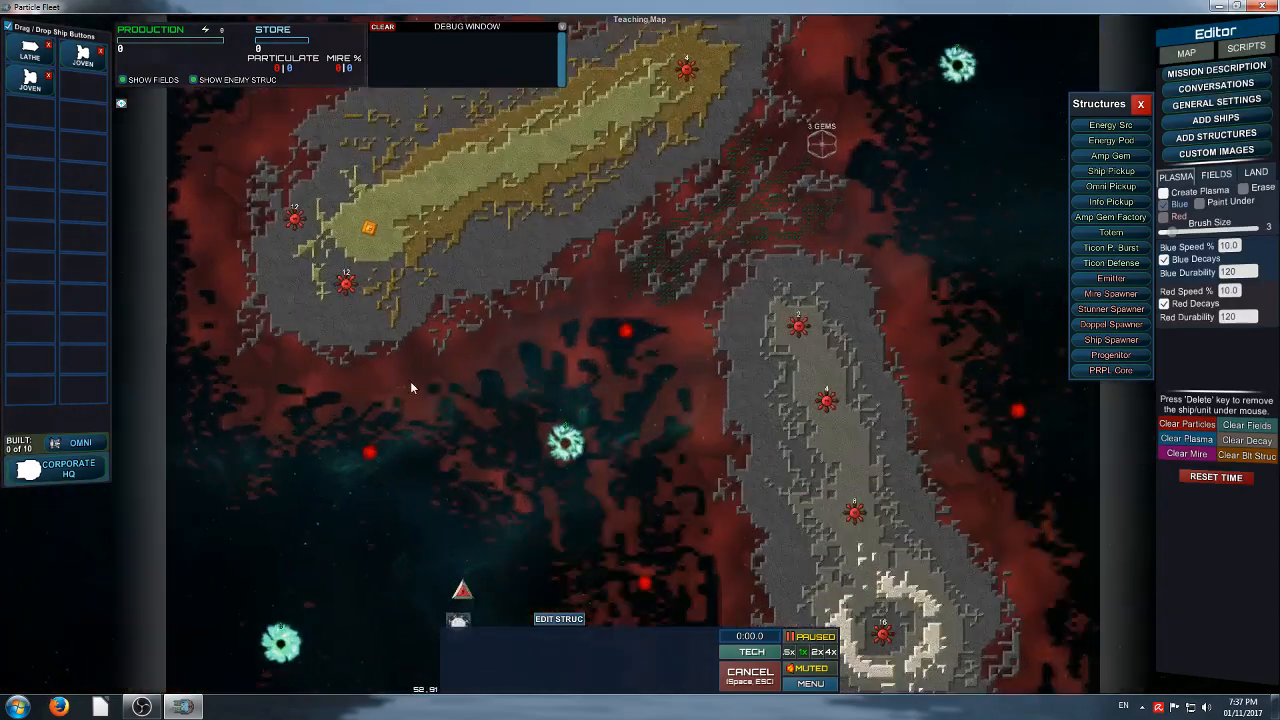
right_click_drag(472, 303, 478, 443)
scroll(504, 413, "down", 5)
right_click_drag(591, 609, 593, 468)
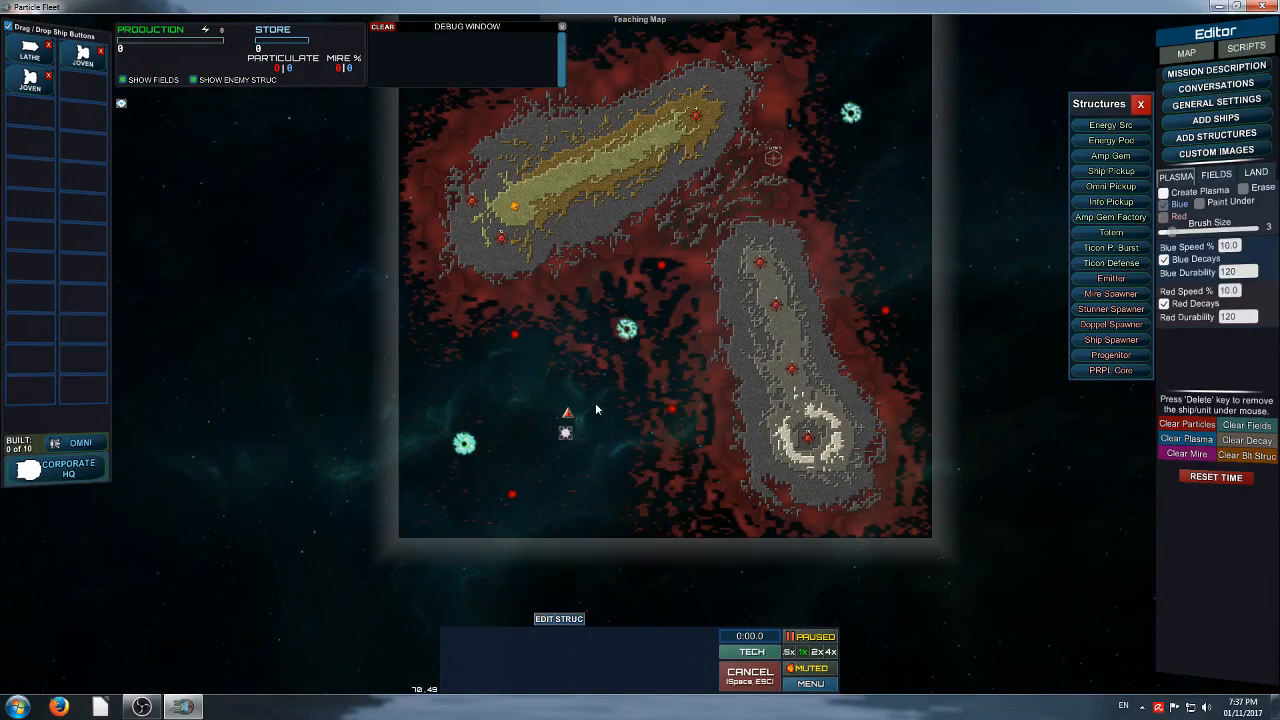
scroll(595, 408, "up", 4)
left_click(569, 402)
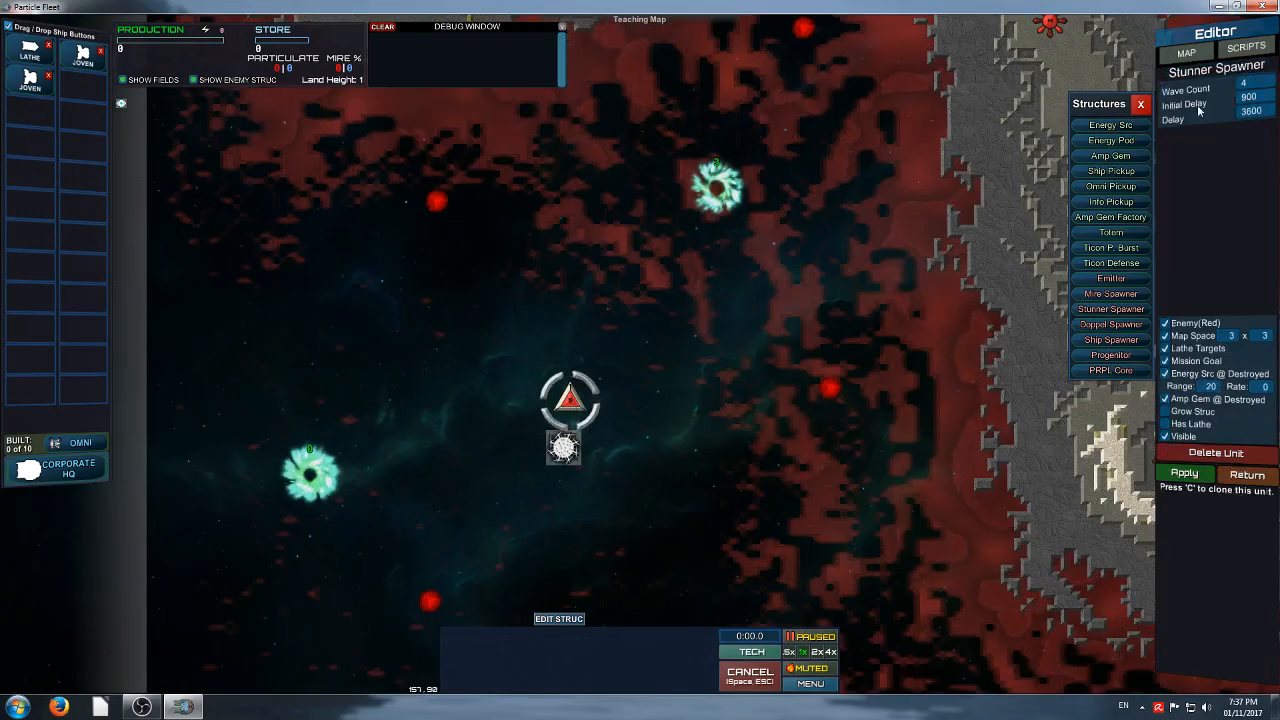
left_click(627, 509)
left_click_drag(563, 456, 567, 409)
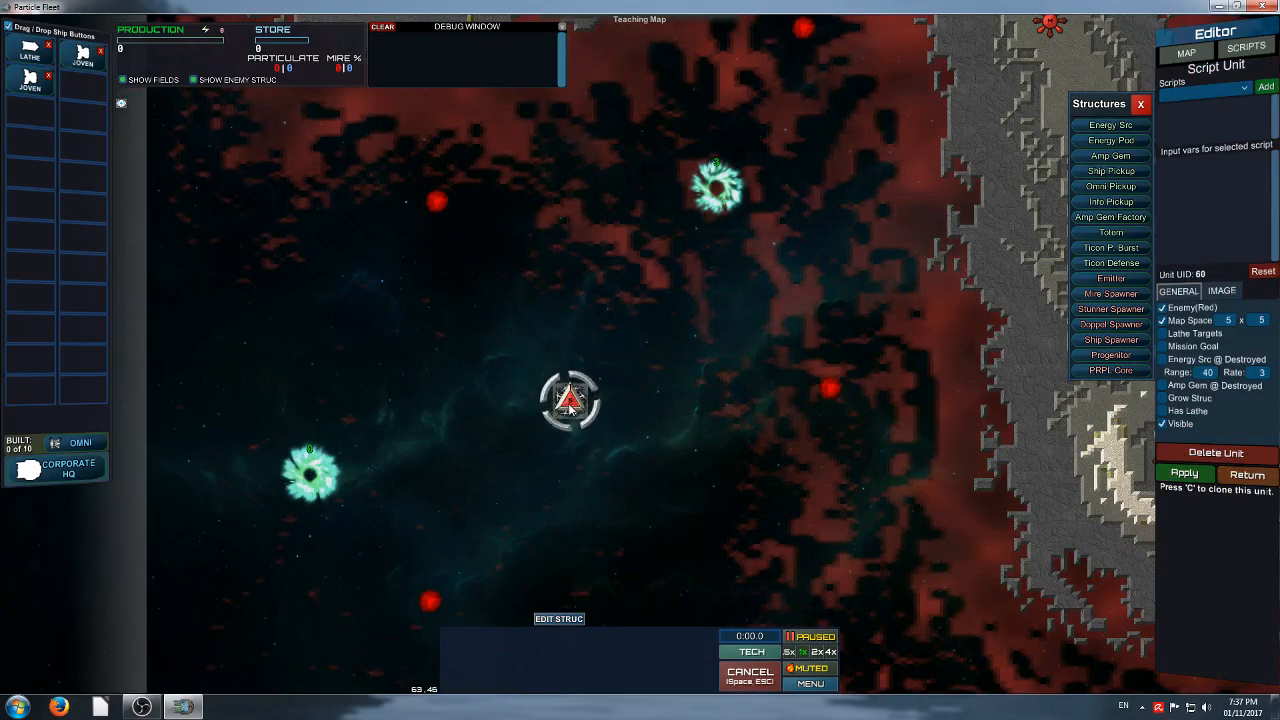
left_click(687, 401)
Set the northeastern energy source's energy rate to 15 and clear the selection
scroll(730, 408, "down", 2)
scroll(764, 412, "down", 2)
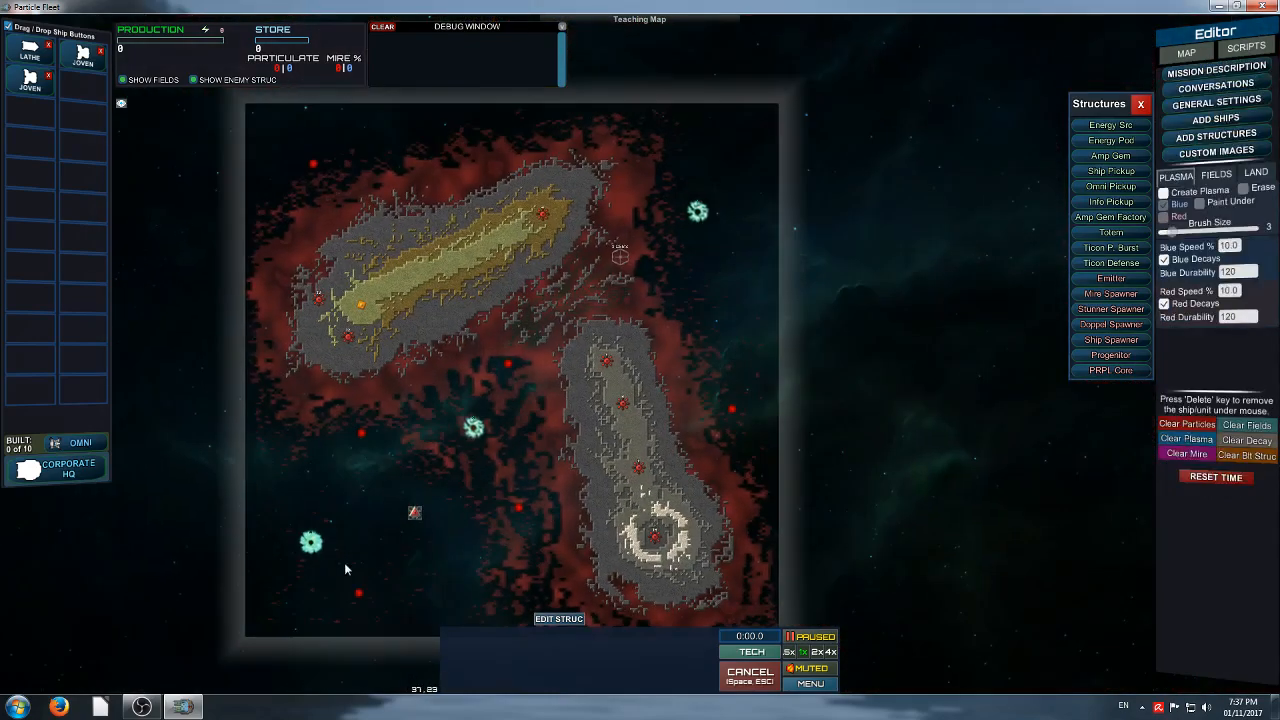
scroll(685, 314, "up", 5)
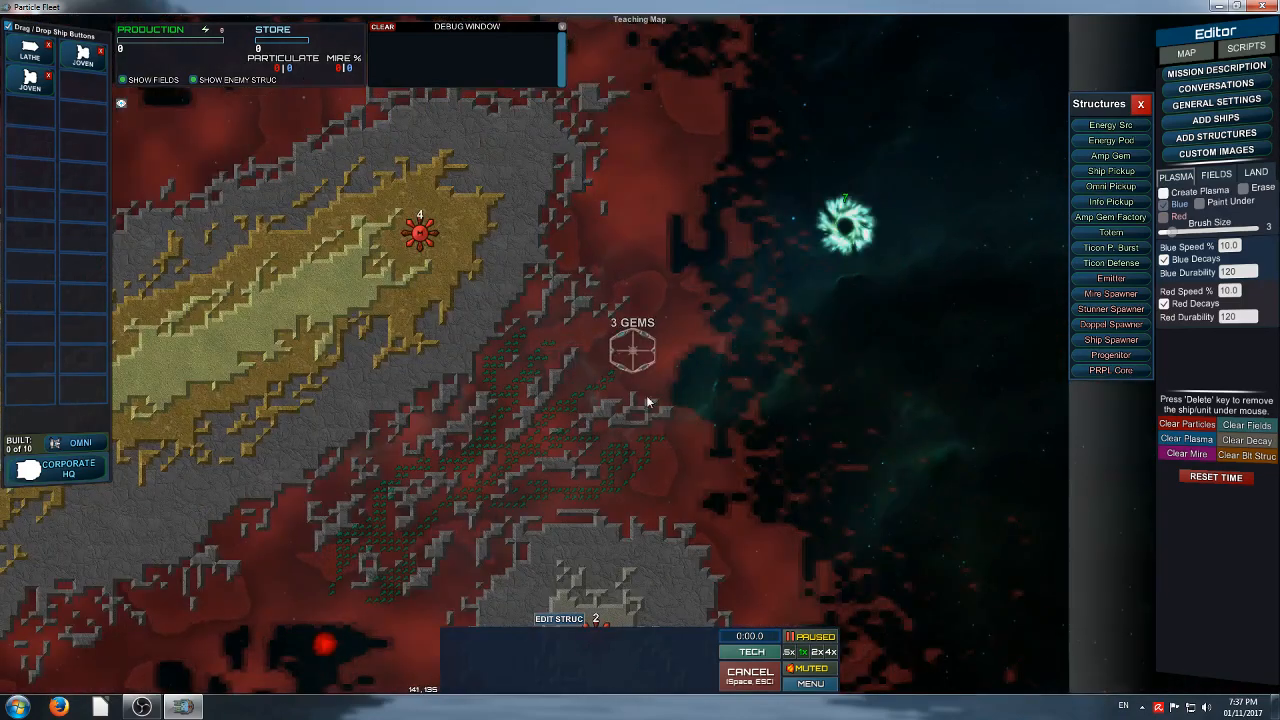
middle_click_drag(839, 201, 835, 362)
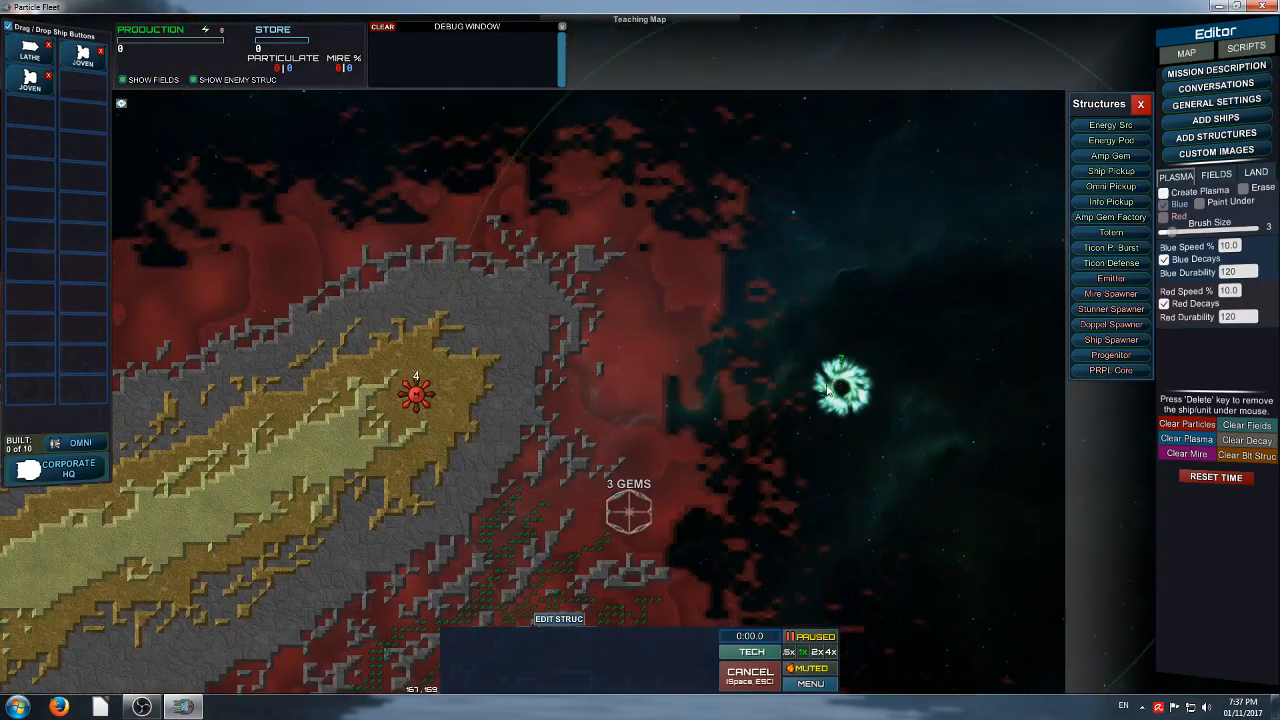
left_click(836, 394)
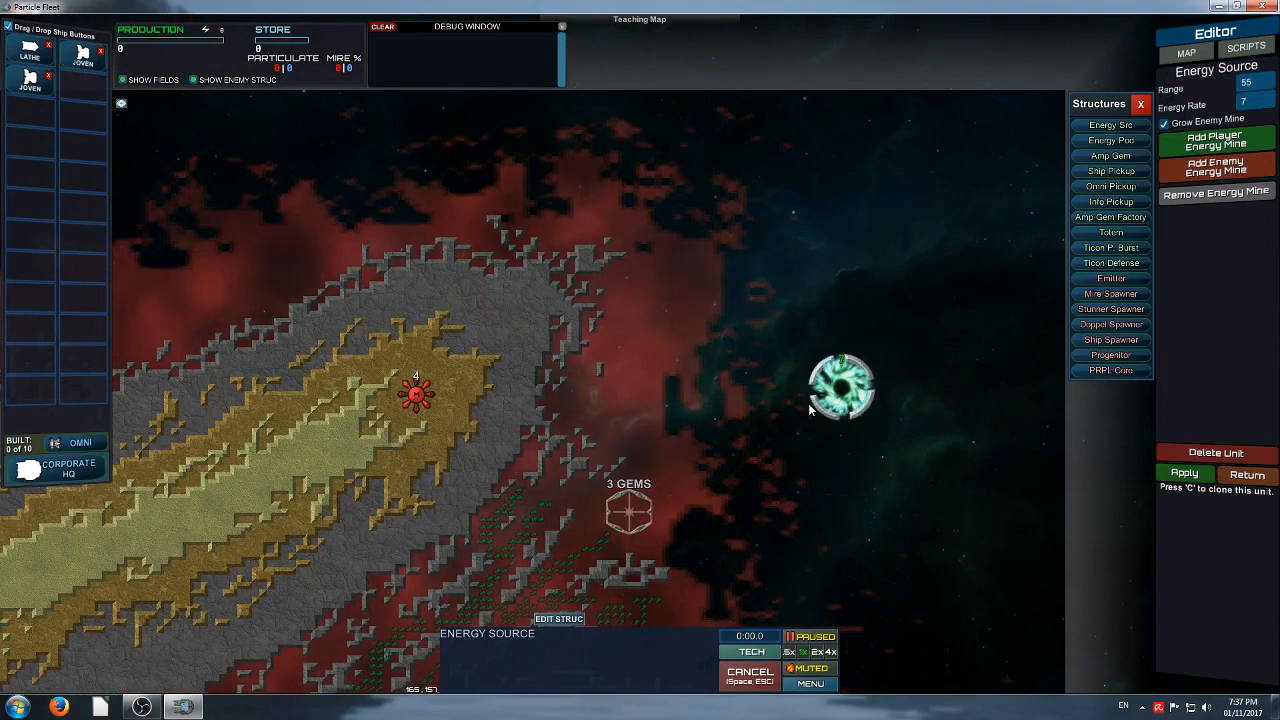
key("space")
left_click_drag(762, 376, 663, 366)
left_click(722, 368)
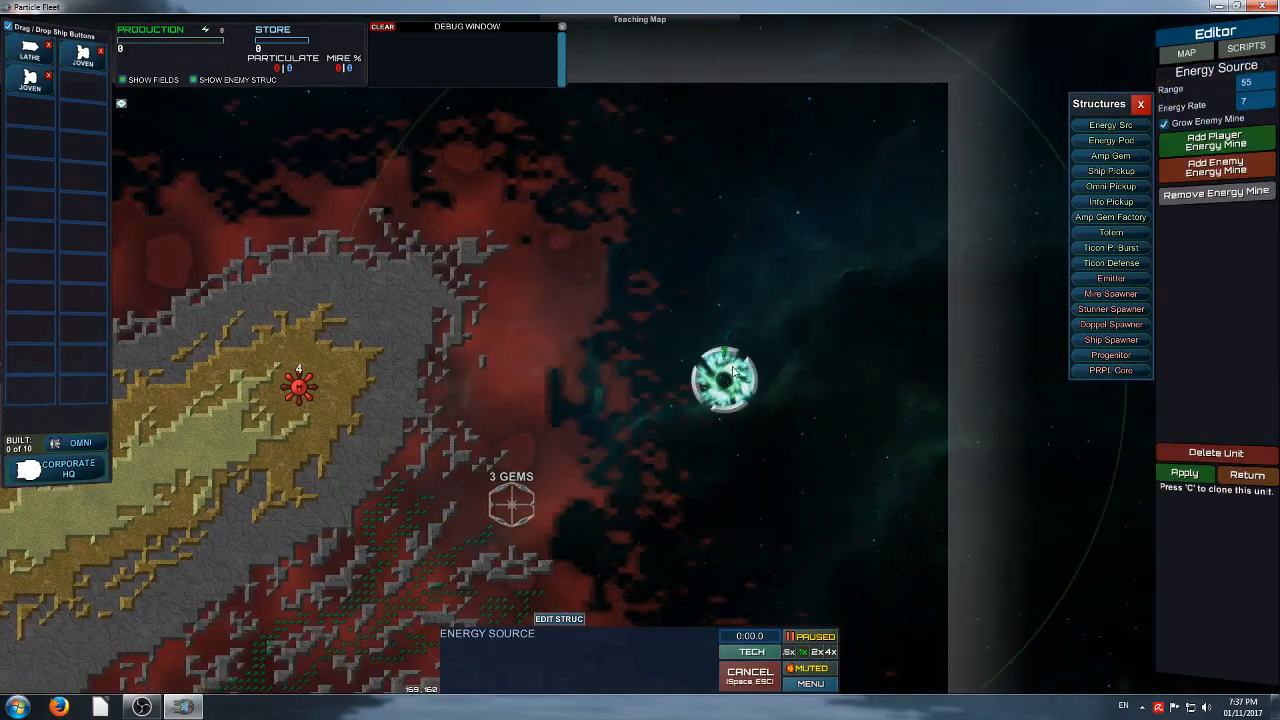
left_click(1256, 111)
type("15")
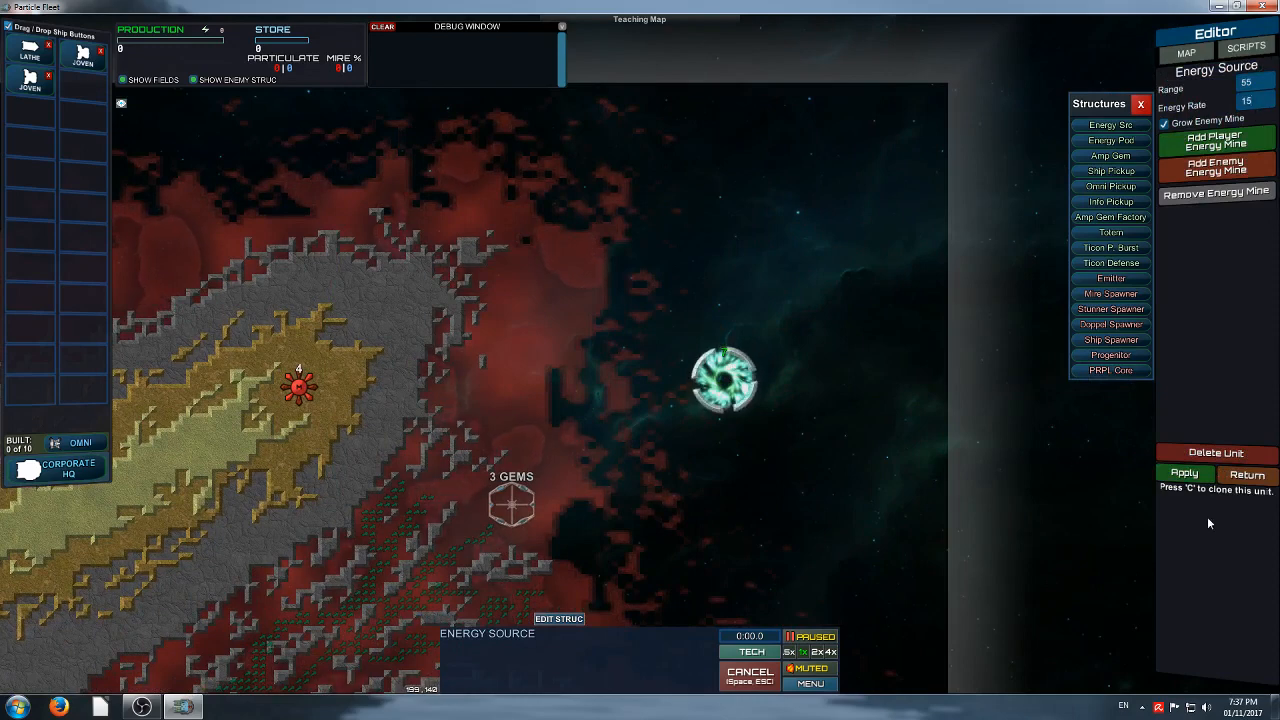
left_click(907, 361)
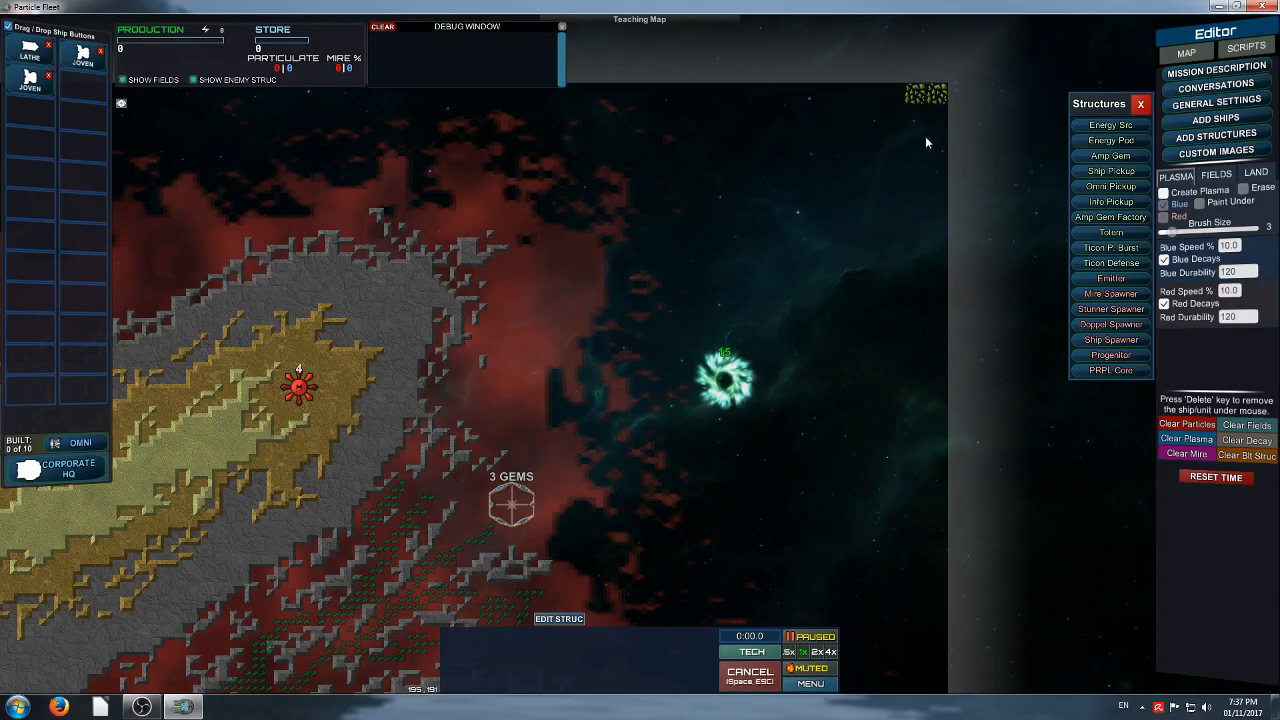
Place a row of four energy pods in the map's northeastern corner and more at the northeastern end of the northwestern land mass
left_click(930, 98)
left_click(905, 185)
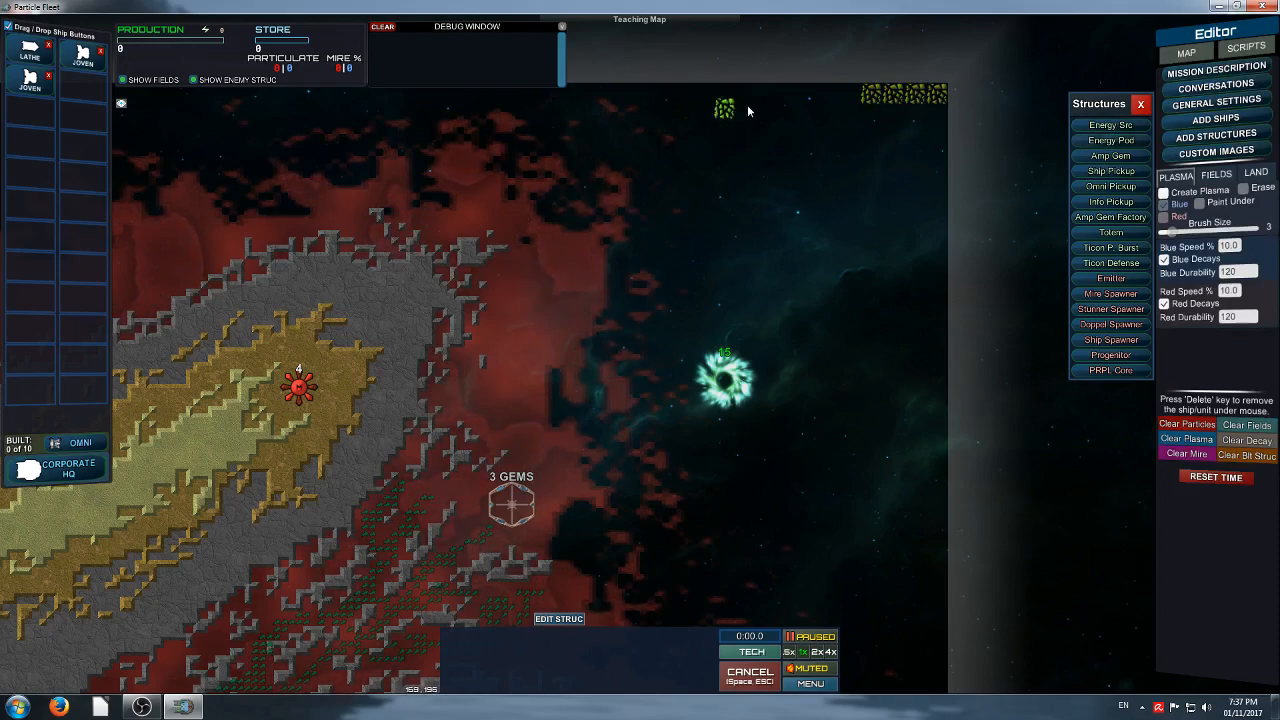
right_click_drag(755, 239, 997, 212)
right_click_drag(700, 312, 702, 235)
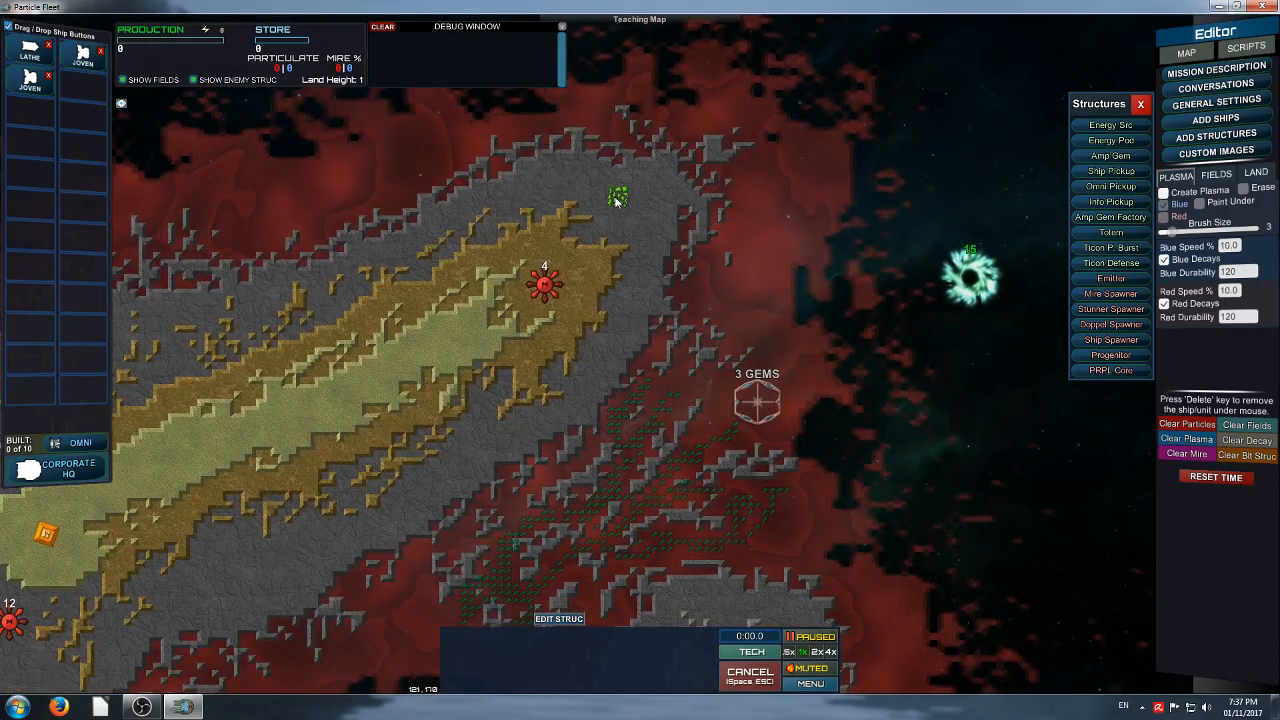
right_click_drag(348, 552, 616, 350)
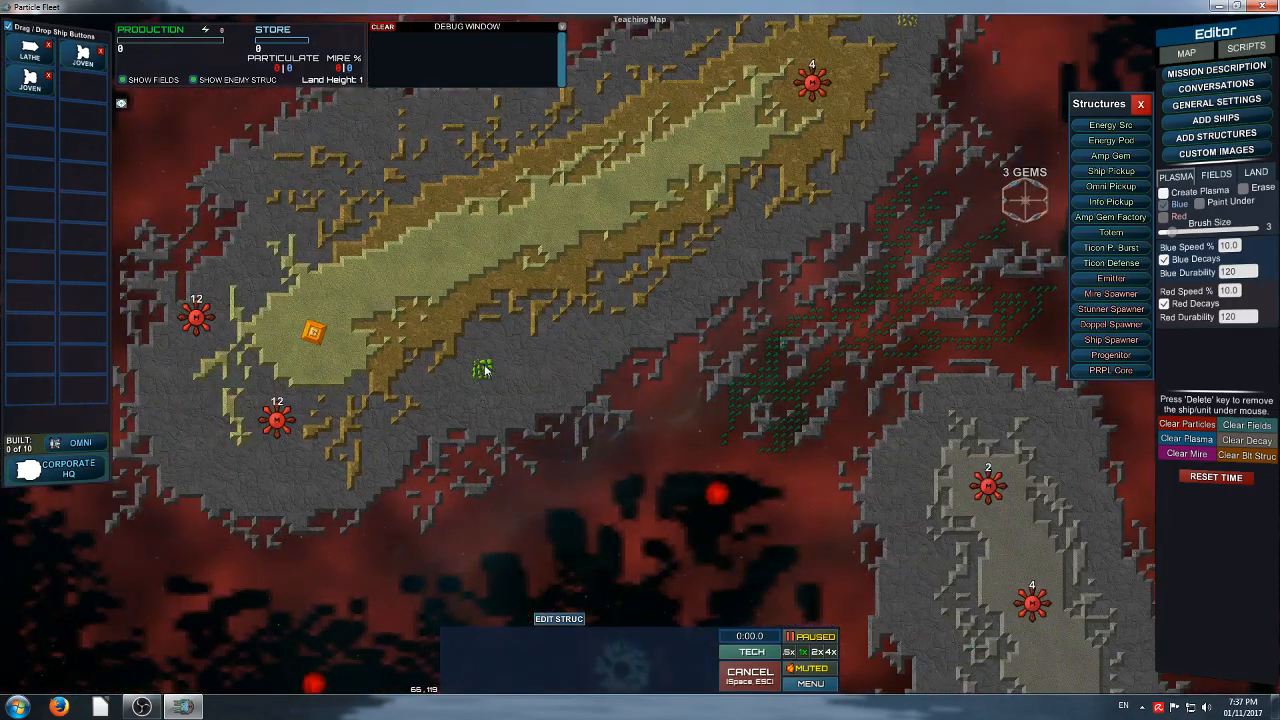
Place pairs of energy pods on the northwestern land mass's southern slope and on the middle, western and southern parts of the southeastern one
right_click_drag(509, 379, 219, 211)
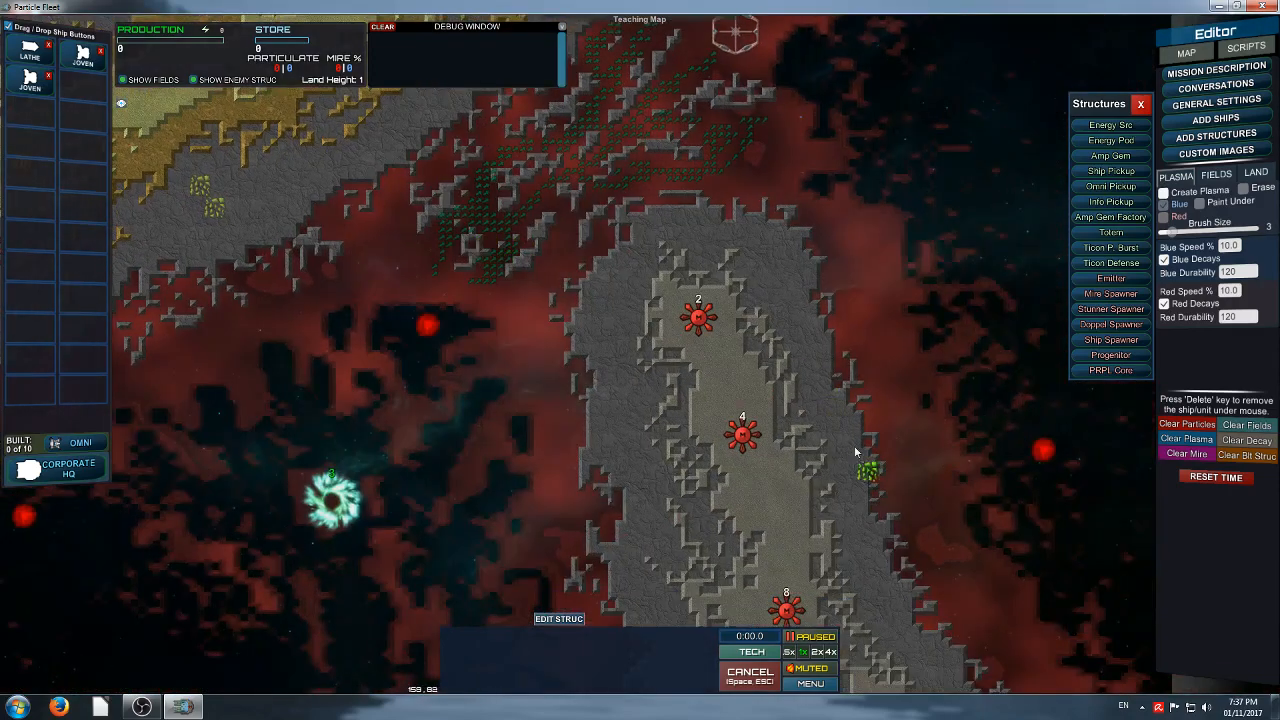
right_click_drag(855, 452, 729, 427)
right_click_drag(706, 517, 616, 424)
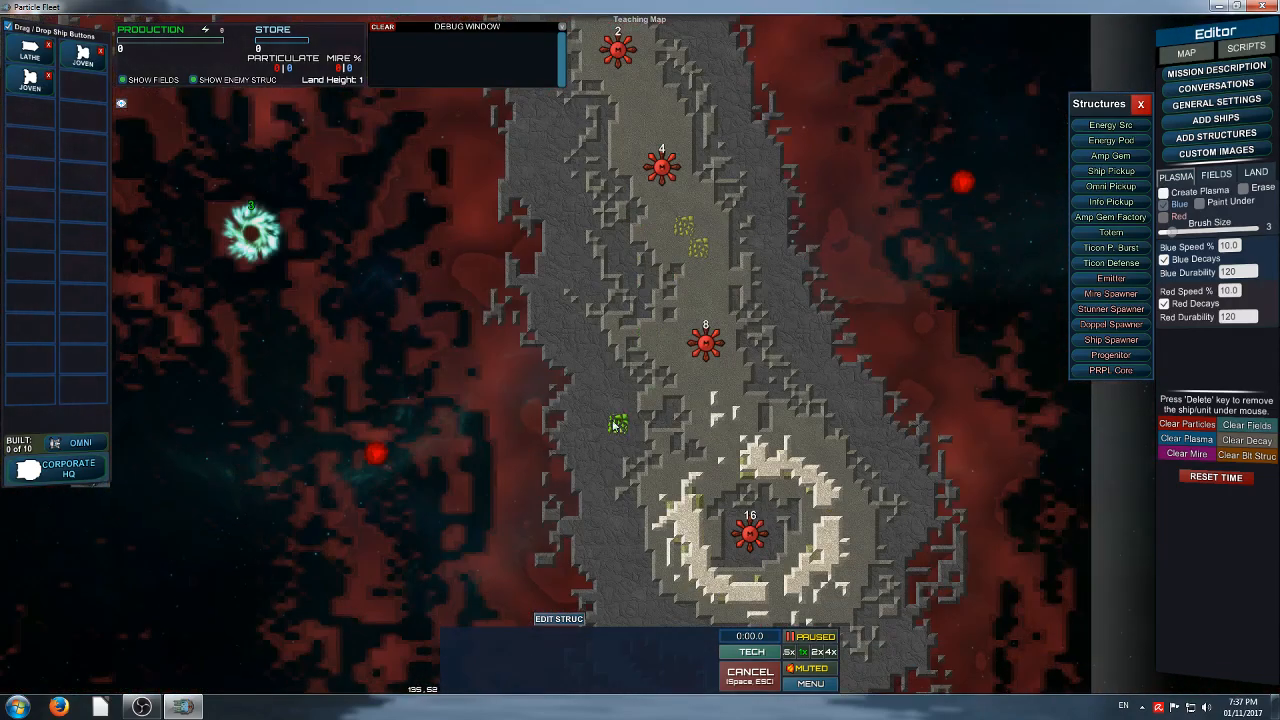
left_click(601, 438)
right_click_drag(796, 506, 686, 308)
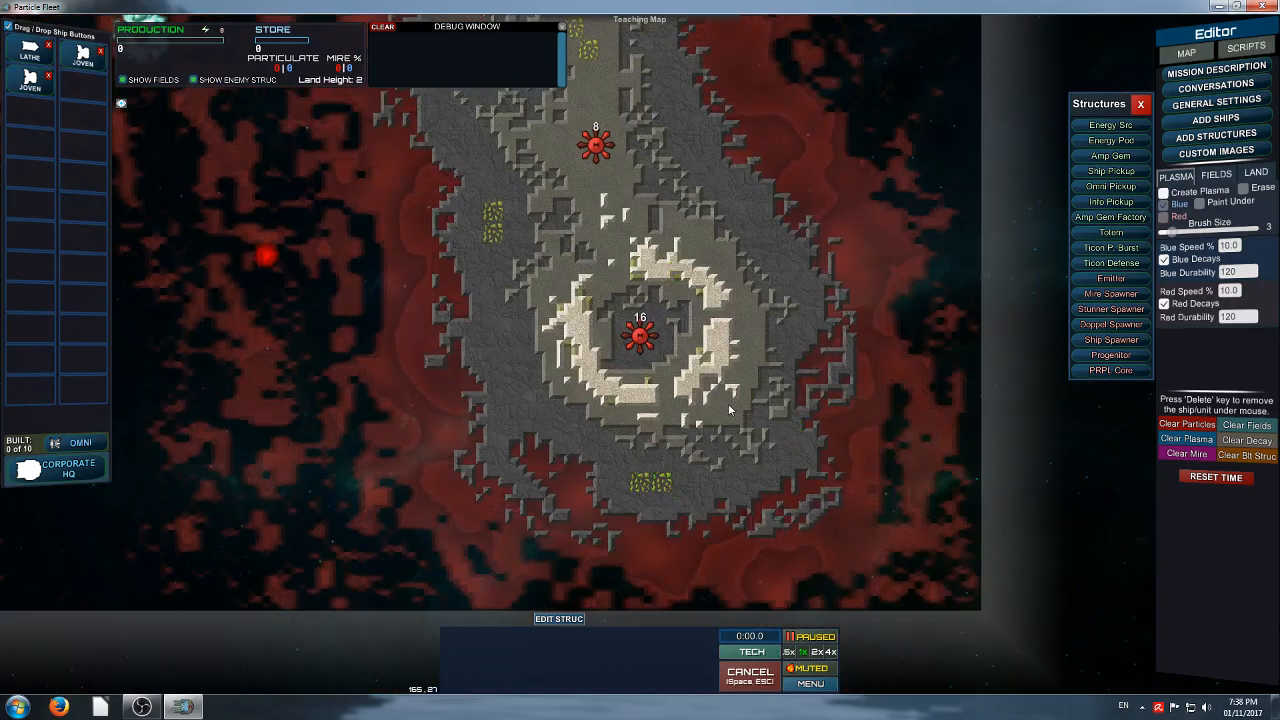
Make the rate-16 mire spawner leave an amp gem when destroyed
left_click(641, 331)
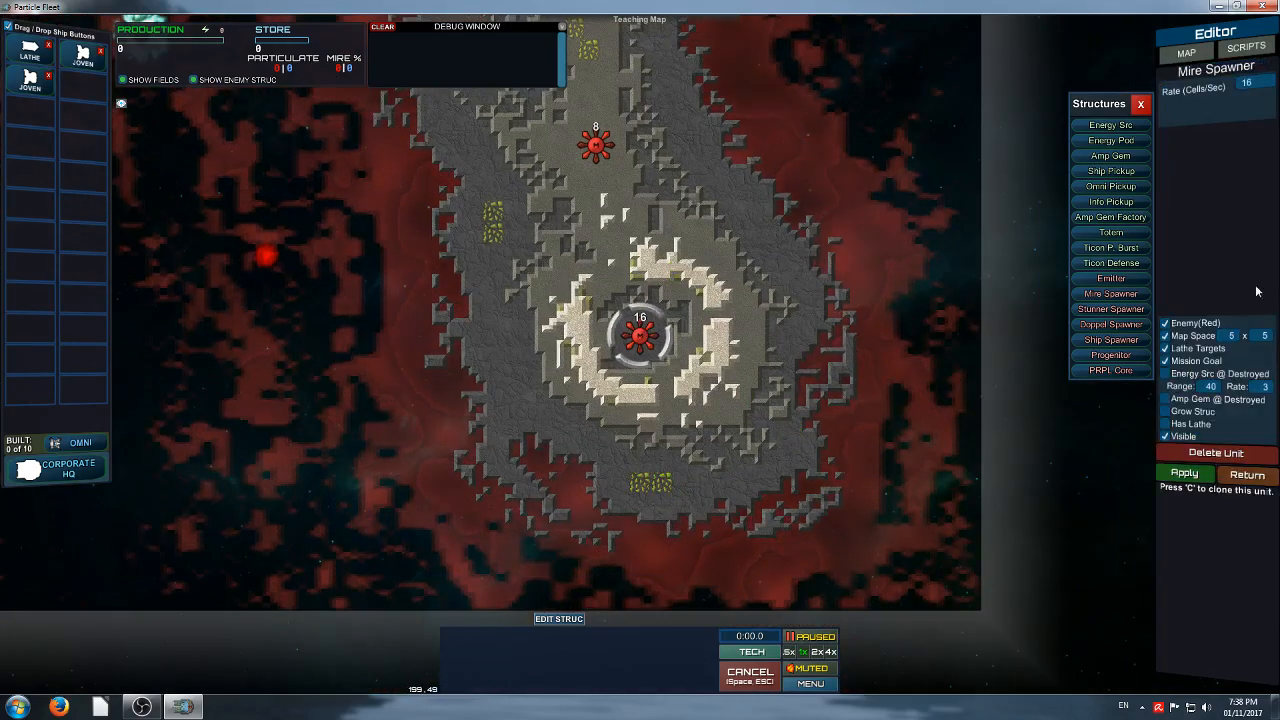
left_click(1165, 400)
right_click_drag(745, 216, 834, 392)
scroll(841, 238, "down", 5)
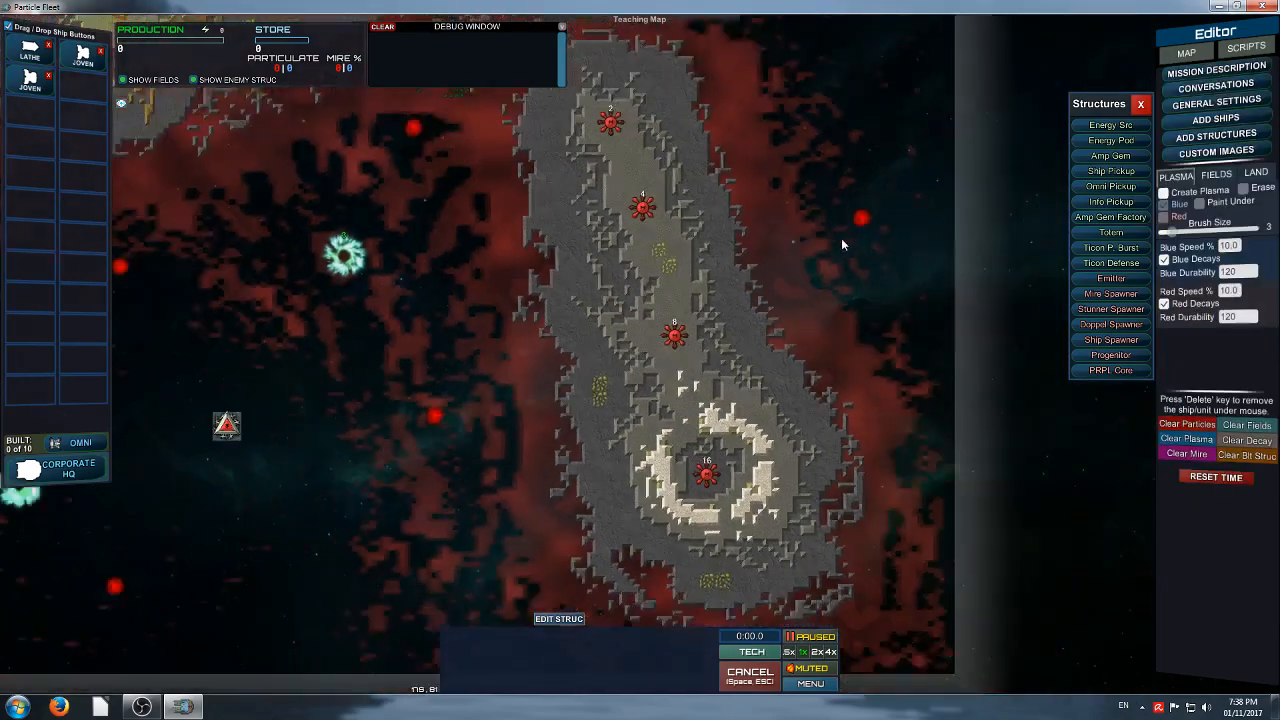
Make the emitter east of the southeastern land mass leave an energy source with range 20 when destroyed, and apply the change
right_click_drag(777, 218, 754, 415)
scroll(580, 390, "up", 3)
right_click_drag(586, 400, 612, 258)
right_click_drag(803, 497, 683, 306)
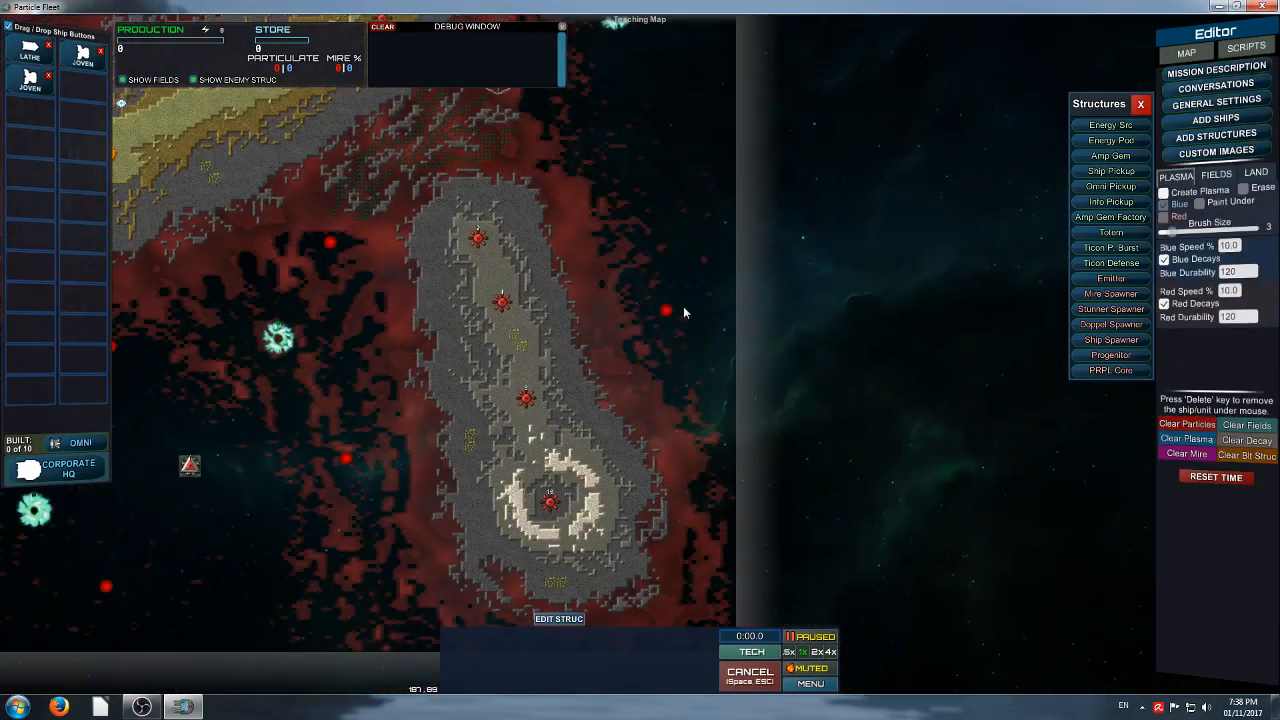
scroll(683, 312, "up", 3)
left_click(615, 293)
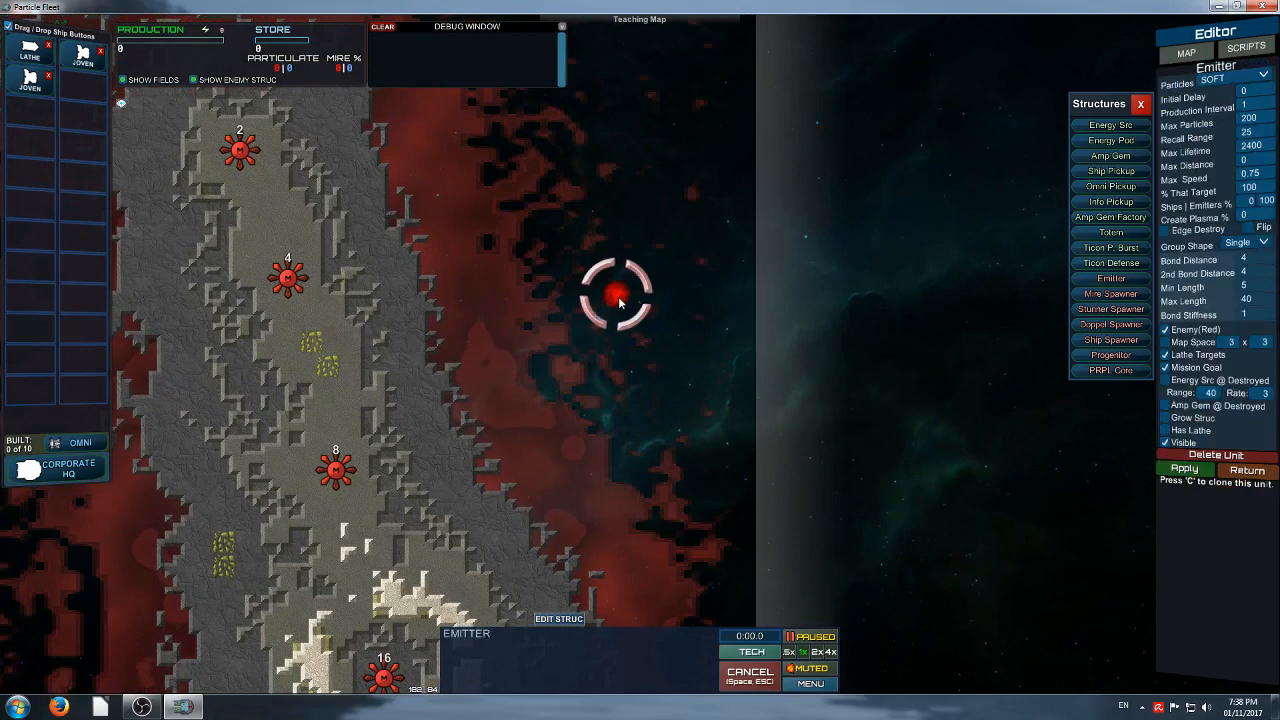
left_click(1165, 380)
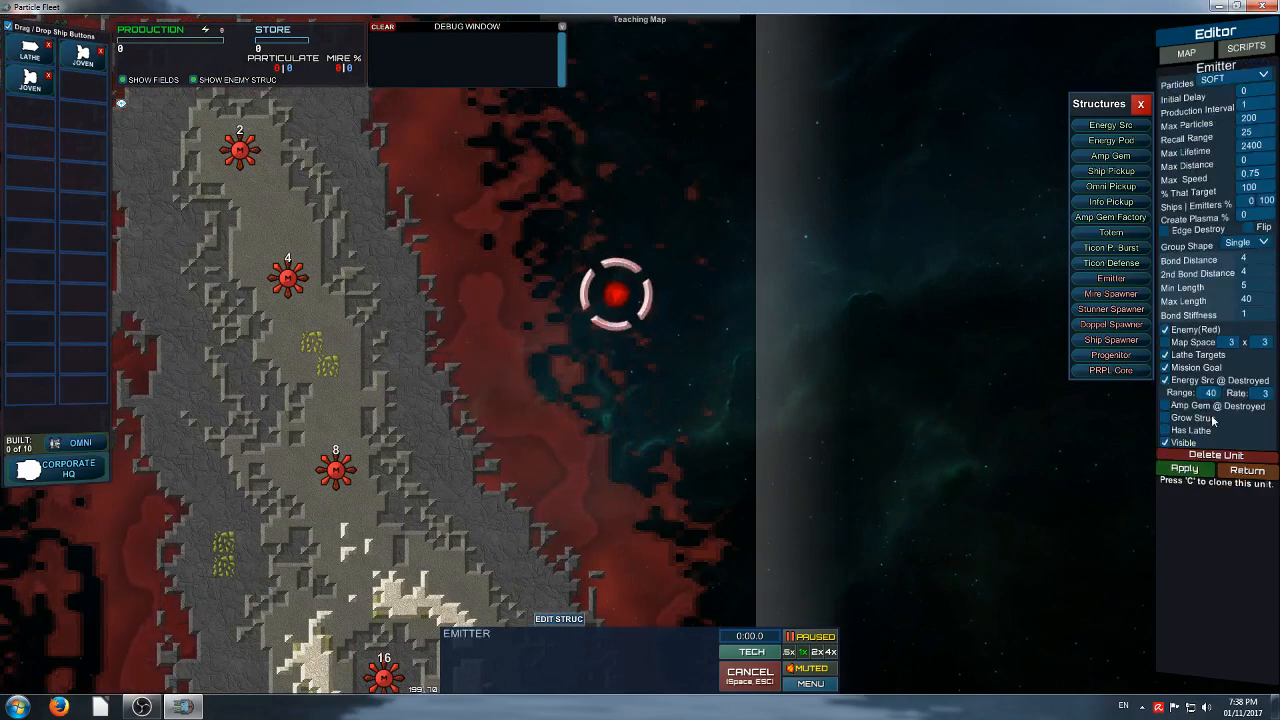
left_click(1213, 396)
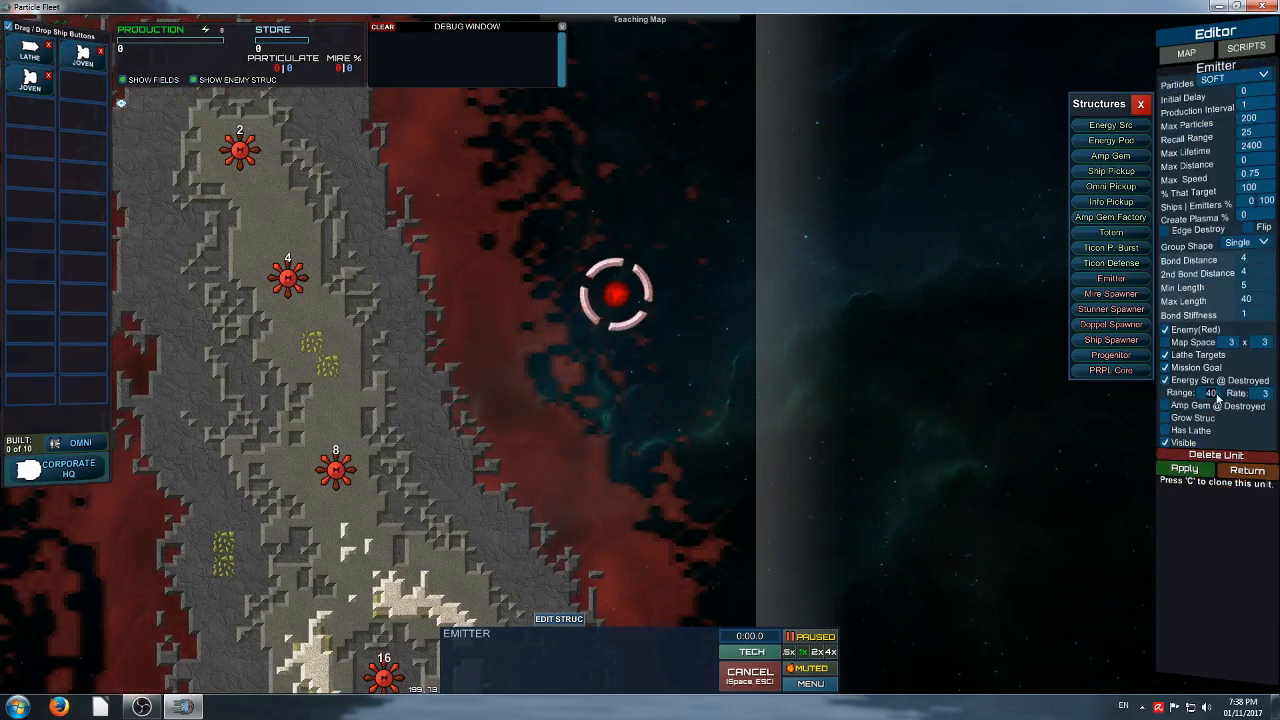
type("20")
left_click(1190, 470)
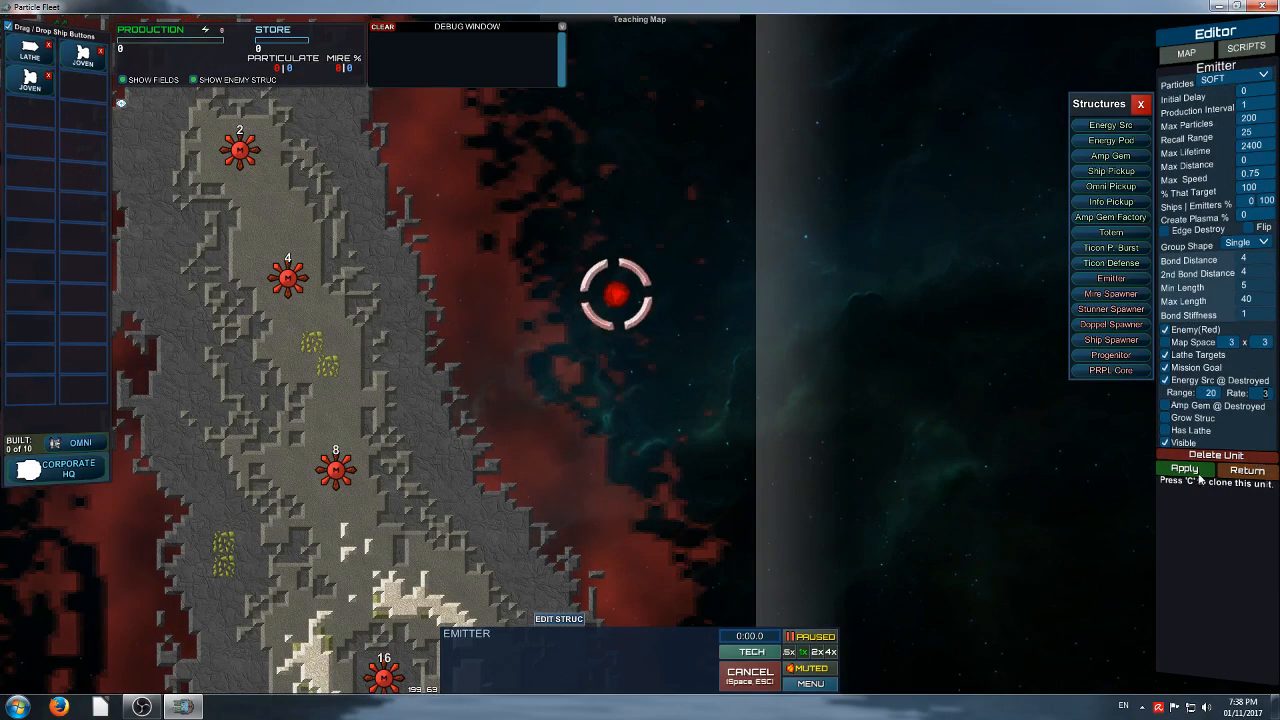
Make the emitter near the map's northwestern corner leave an energy source with range 20 when destroyed, and apply the change
right_click_drag(497, 188, 948, 637)
right_click_drag(270, 180, 498, 456)
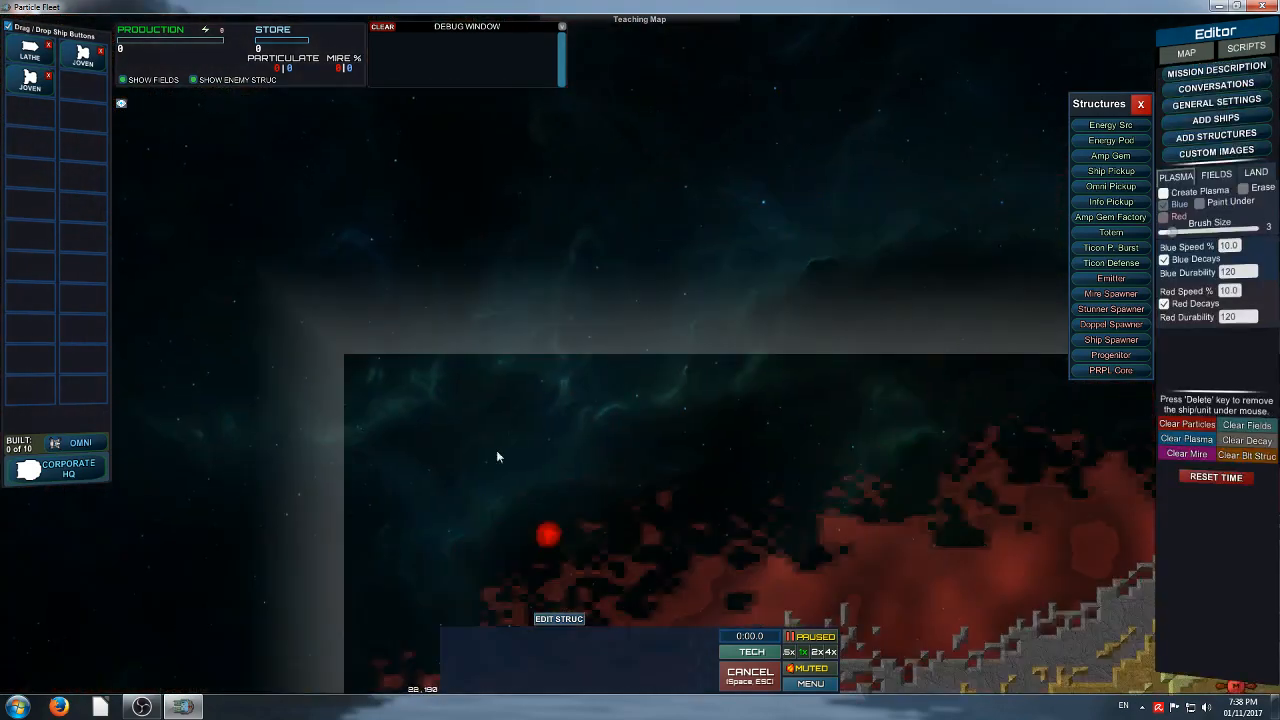
left_click(547, 534)
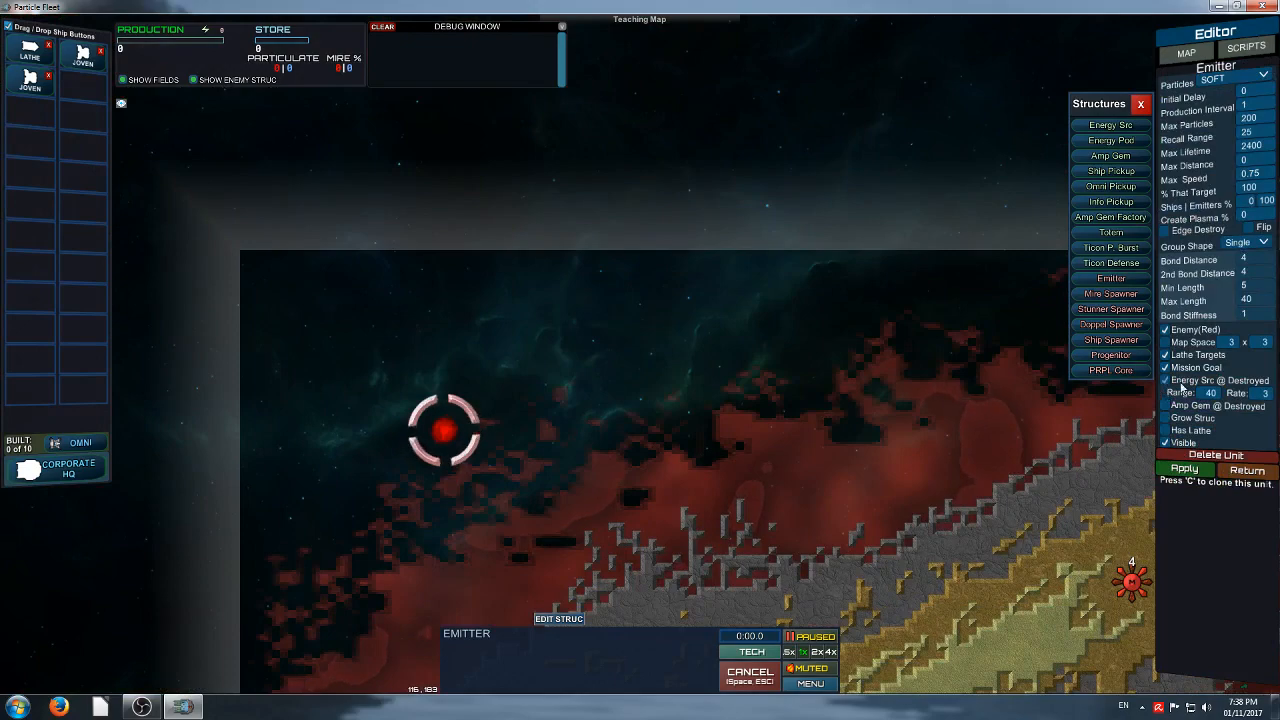
left_click(1212, 394)
type("20")
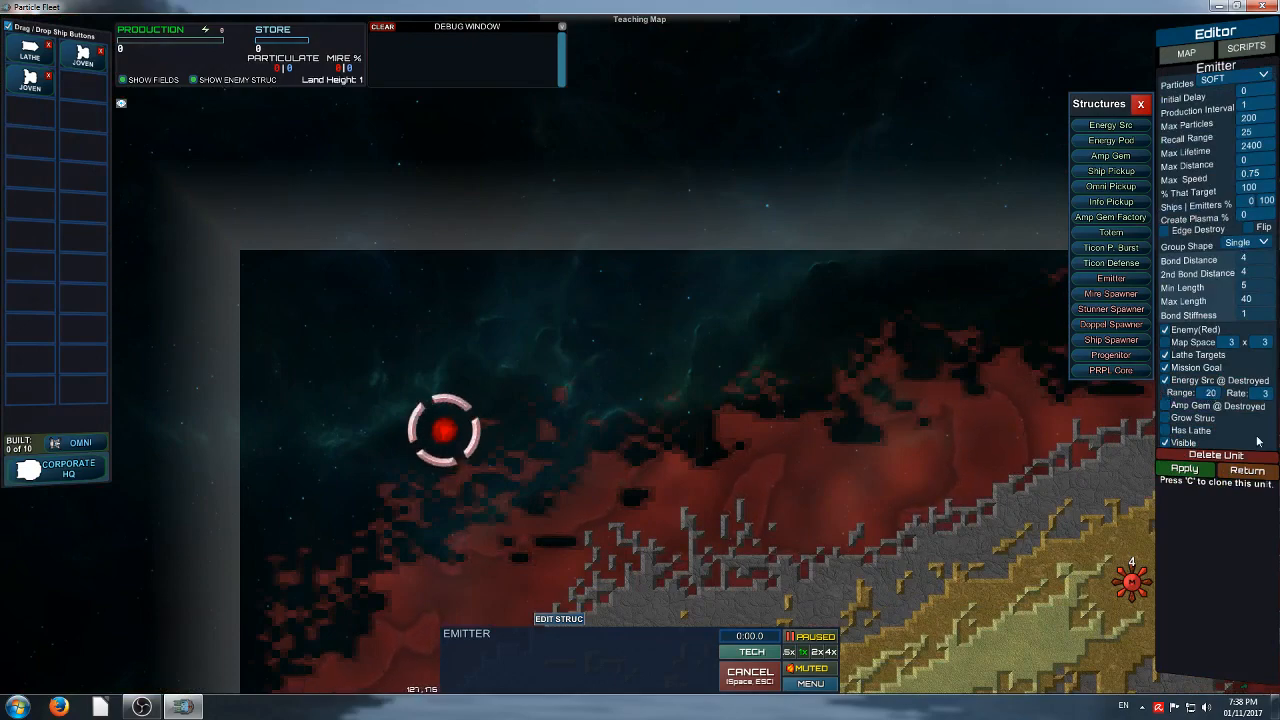
left_click(1187, 471)
right_click_drag(840, 476, 757, 319)
scroll(757, 319, "down", 4)
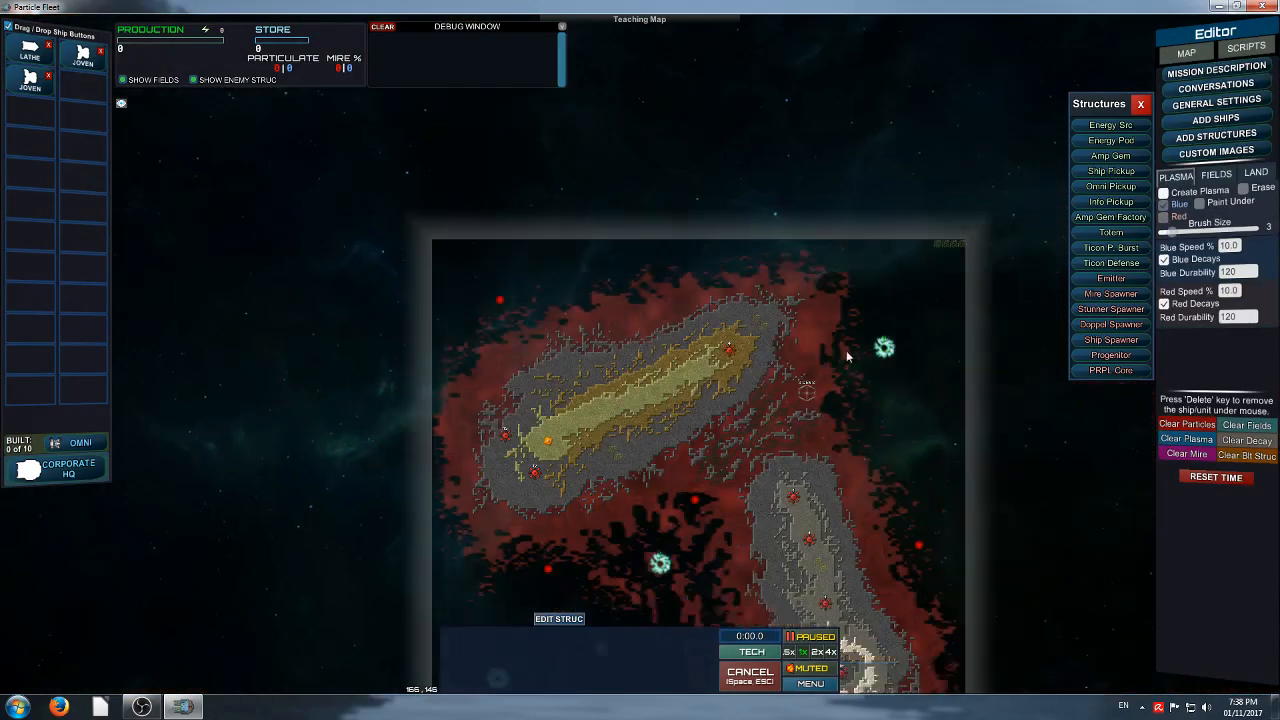
right_click_drag(846, 351, 703, 247)
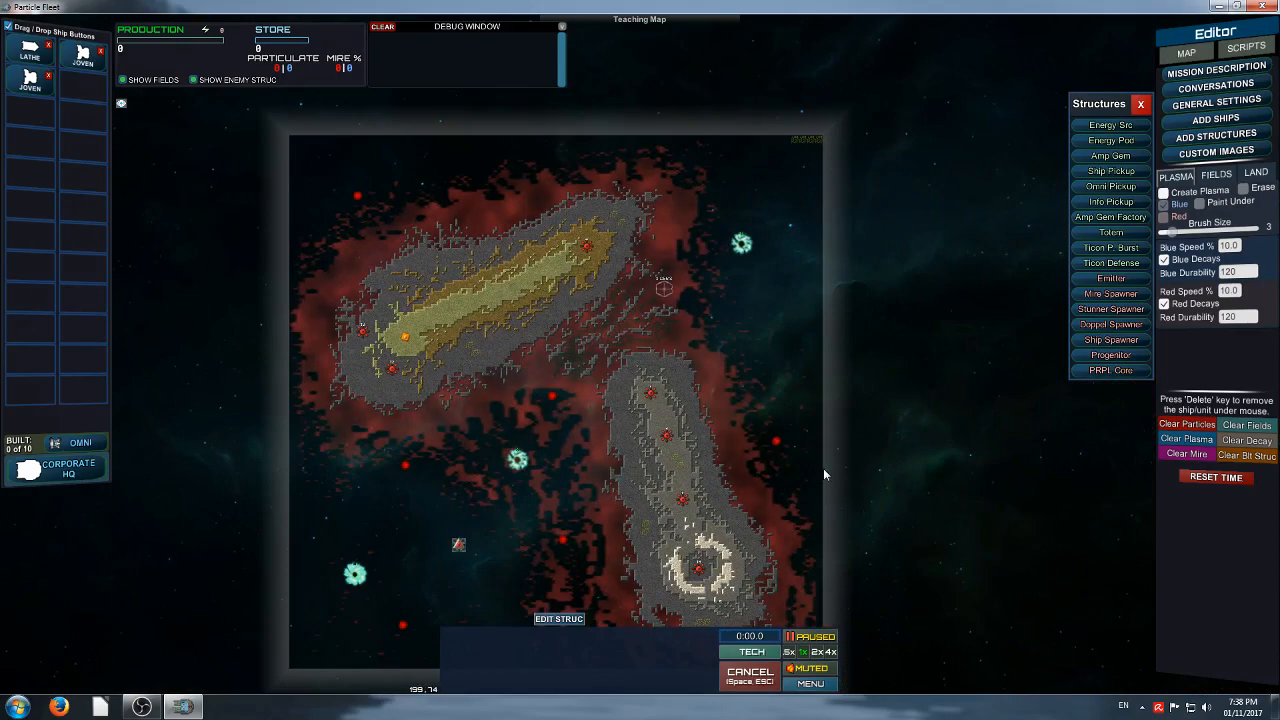
right_click_drag(520, 517, 543, 431)
scroll(527, 413, "up", 4)
right_click_drag(989, 223, 685, 575)
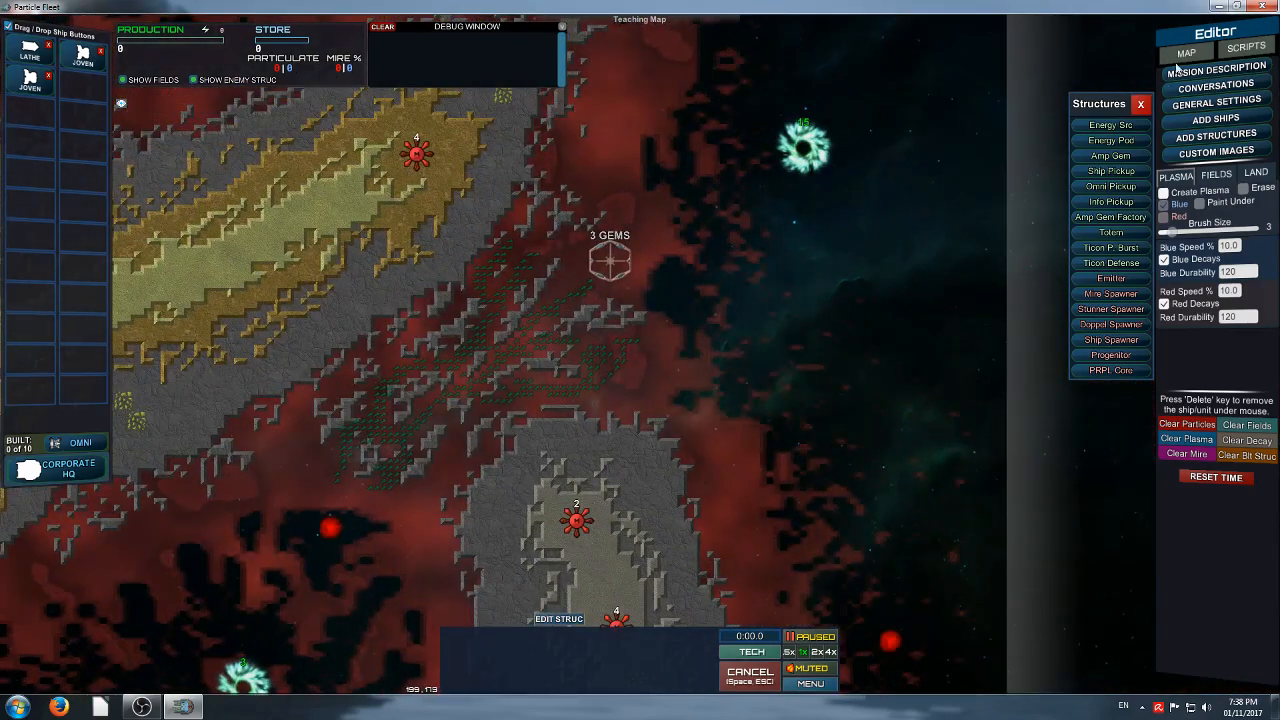
Close the structures list, then save and finalize the map
left_click(1141, 104)
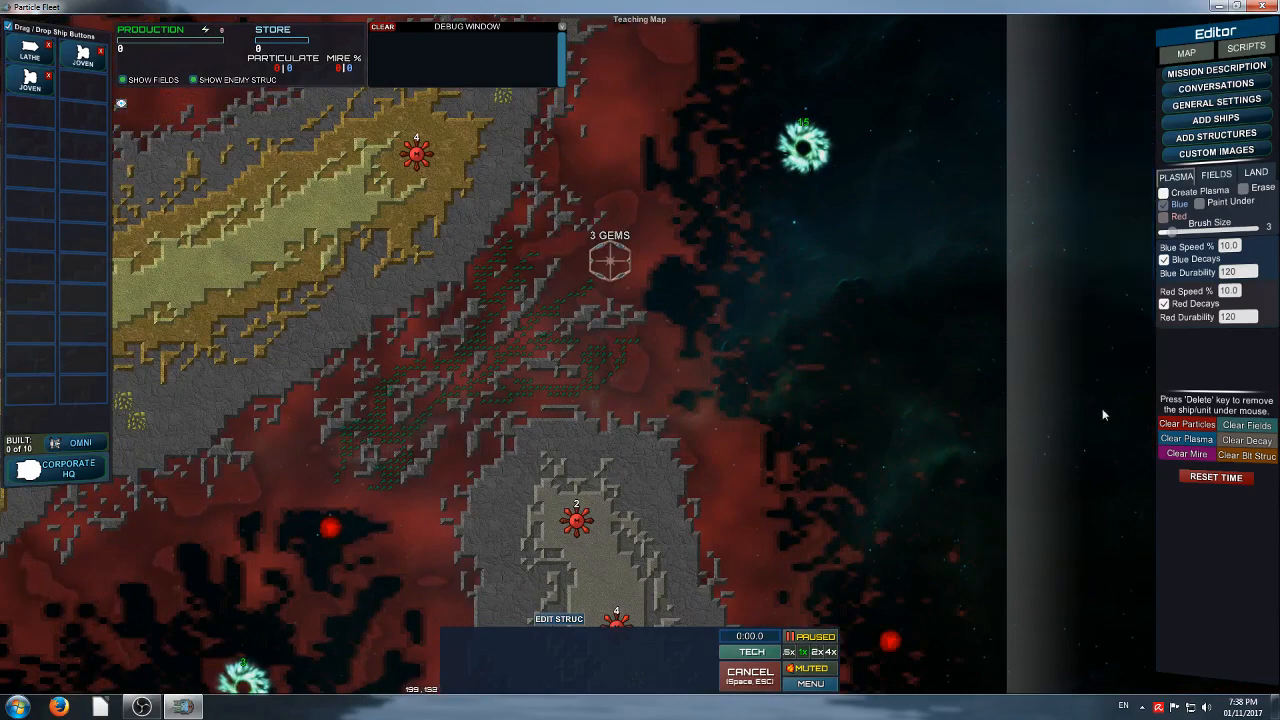
left_click(810, 683)
left_click(750, 380)
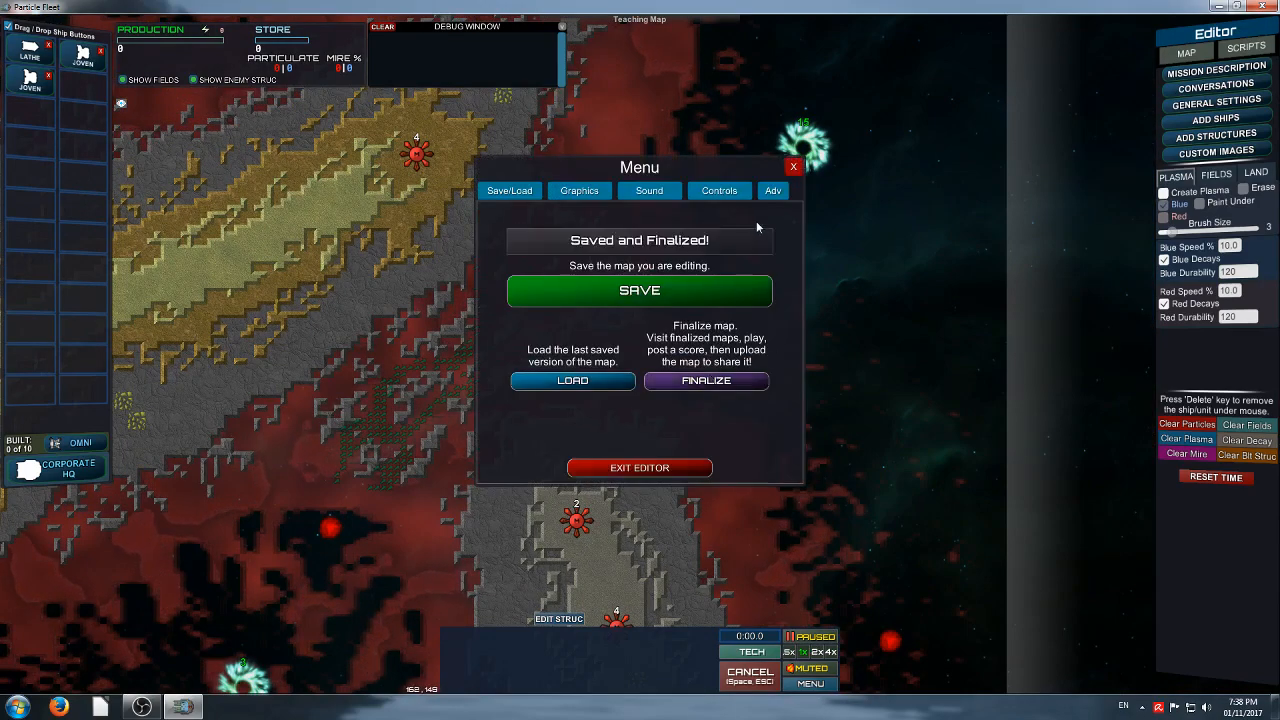
left_click(793, 166)
Run the simulation at 4x speed and examine the particles around the emitters and the mire on both land masses
scroll(764, 311, "down", 6)
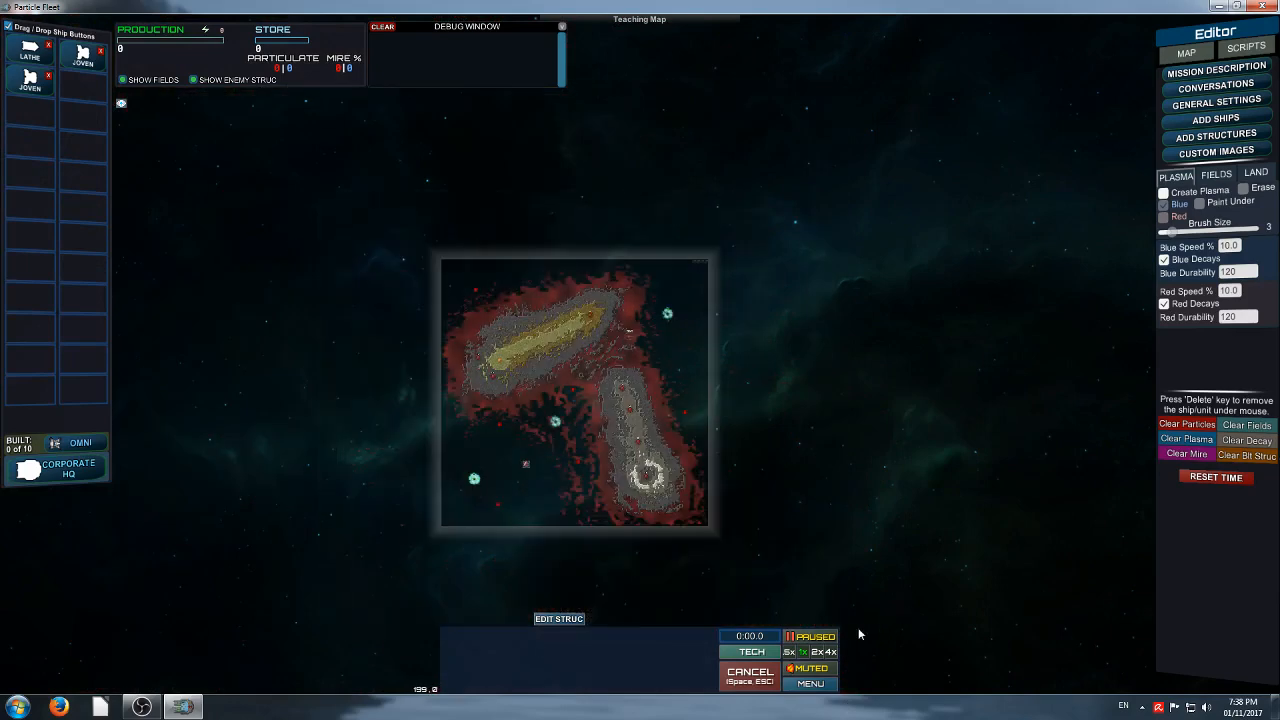
left_click(800, 638)
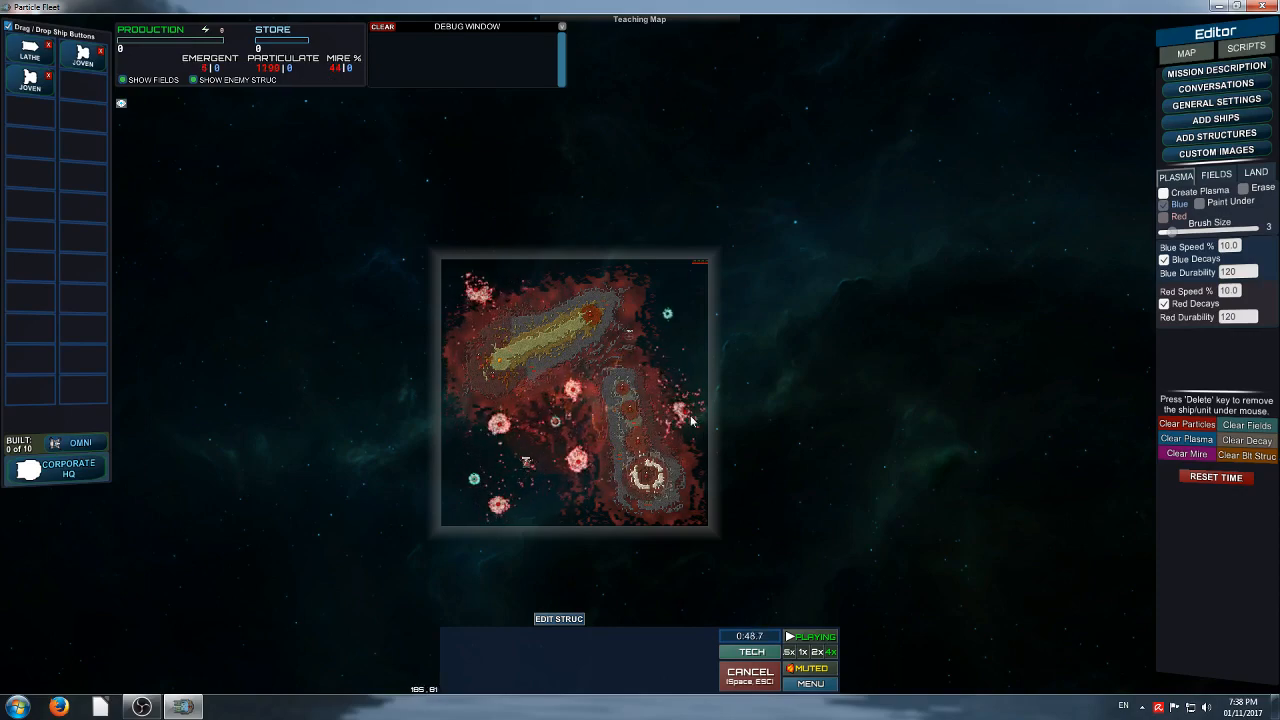
scroll(685, 423, "up", 5)
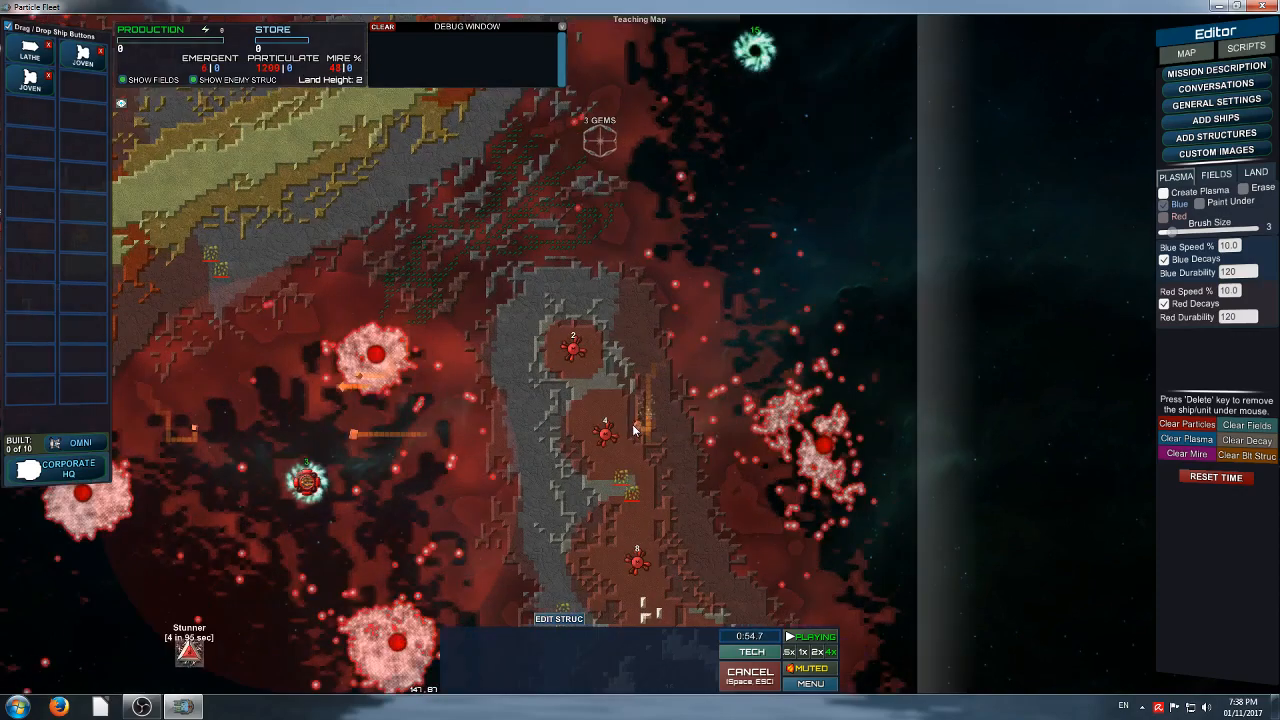
scroll(632, 430, "down", 3)
scroll(660, 315, "down", 2)
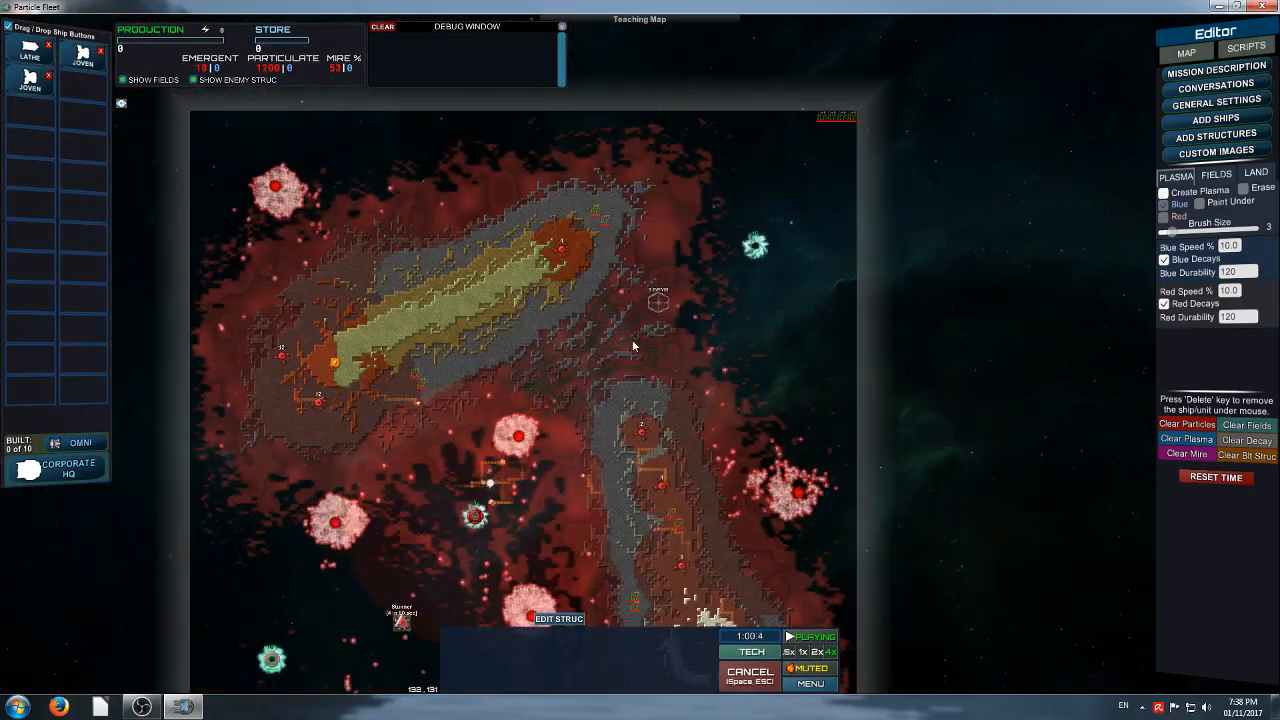
right_click_drag(658, 356, 636, 254)
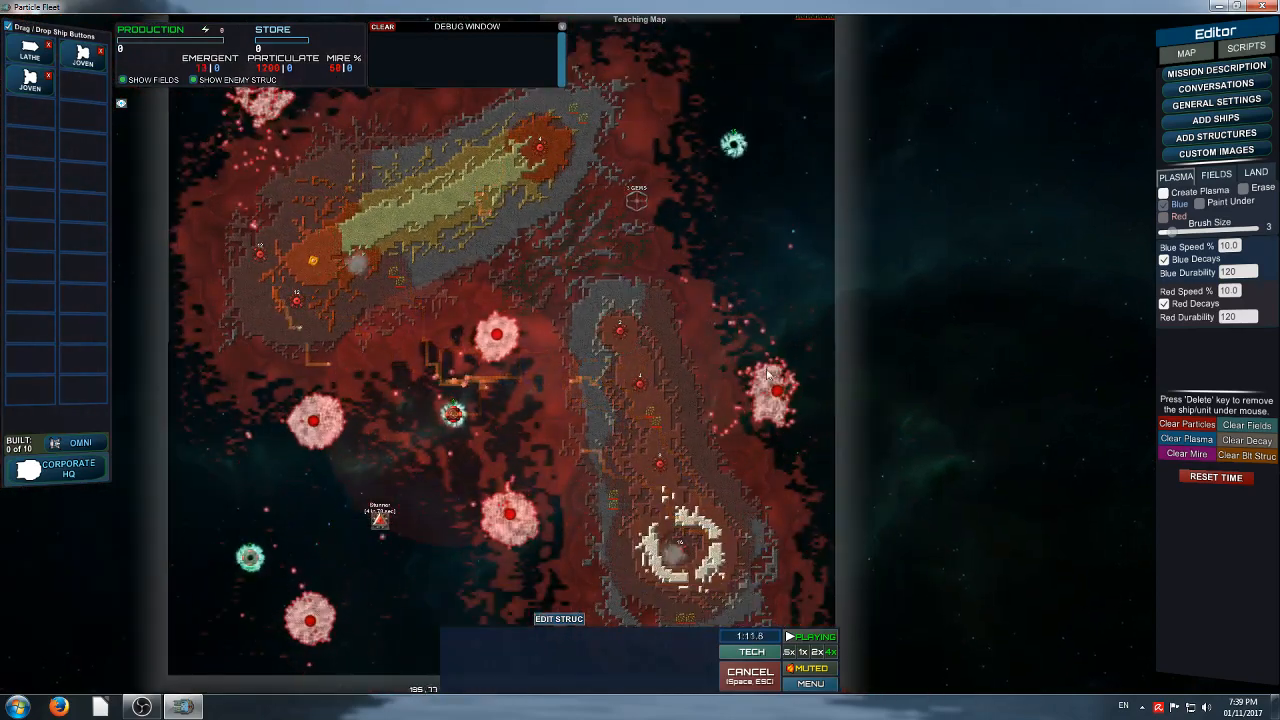
right_click_drag(340, 165, 327, 241)
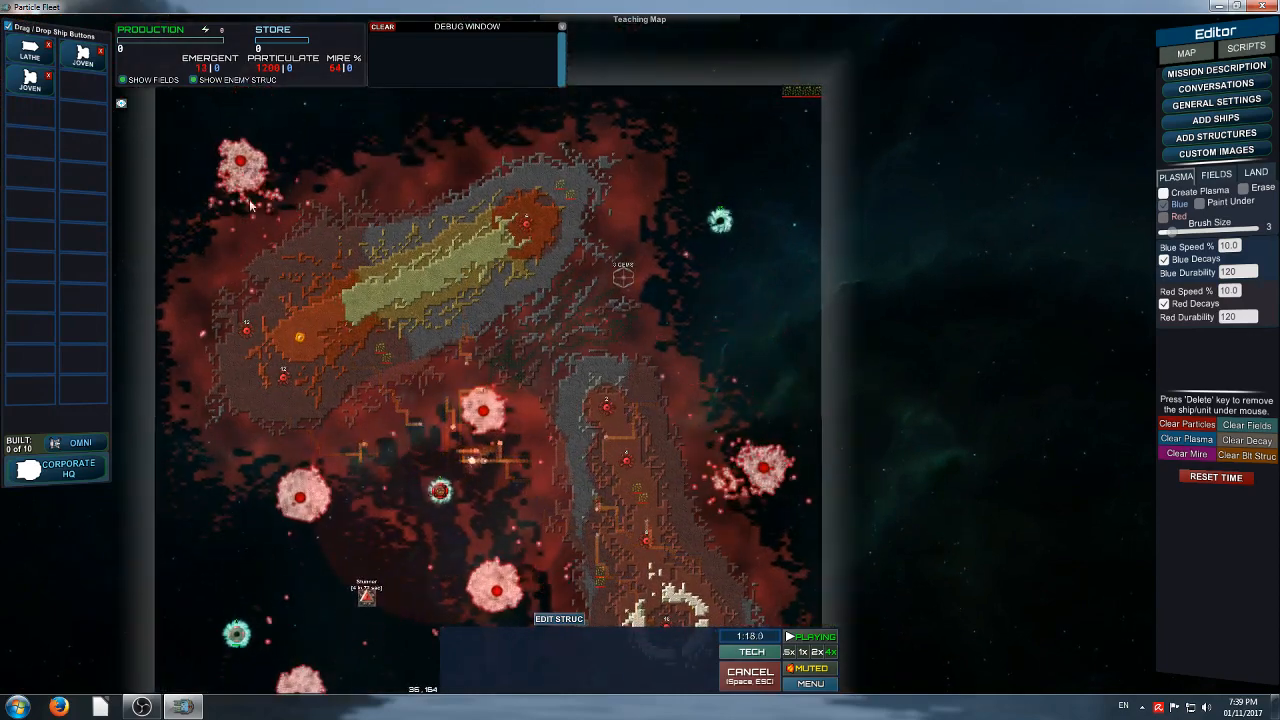
right_click_drag(557, 437, 516, 318)
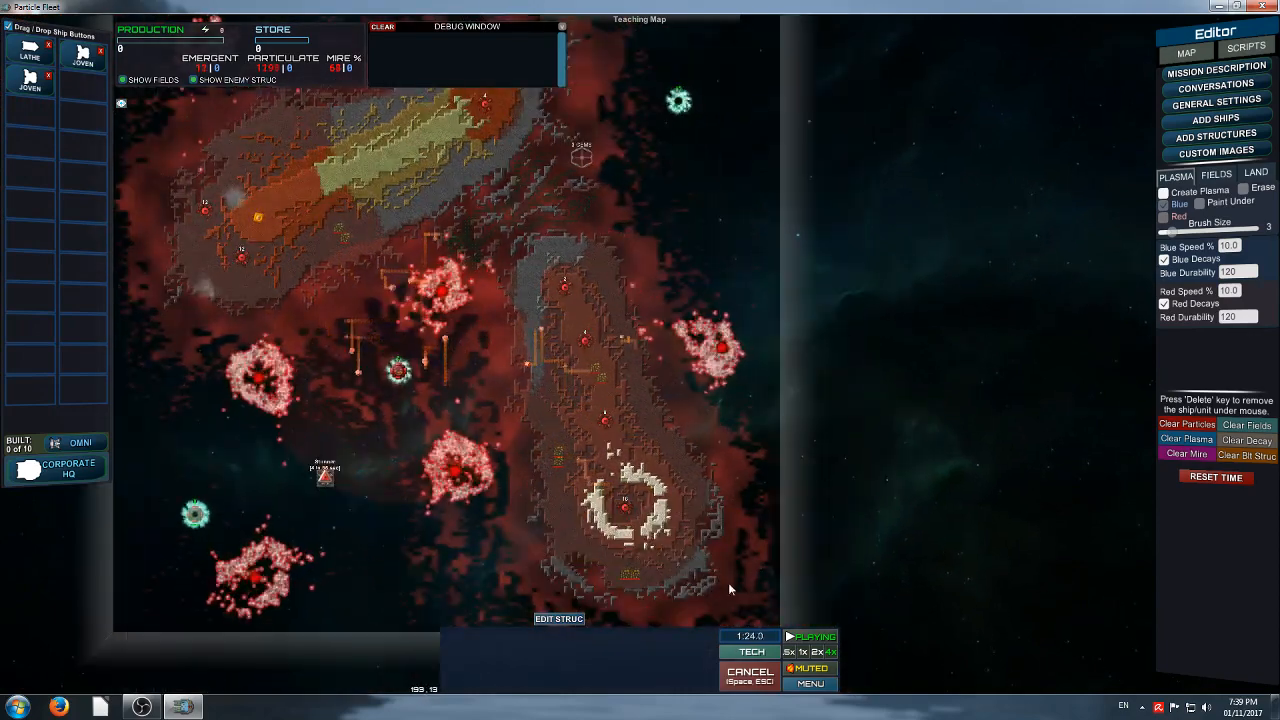
Stop the simulation and reload the last saved version of the map, showing its southwestern part
key("Escape")
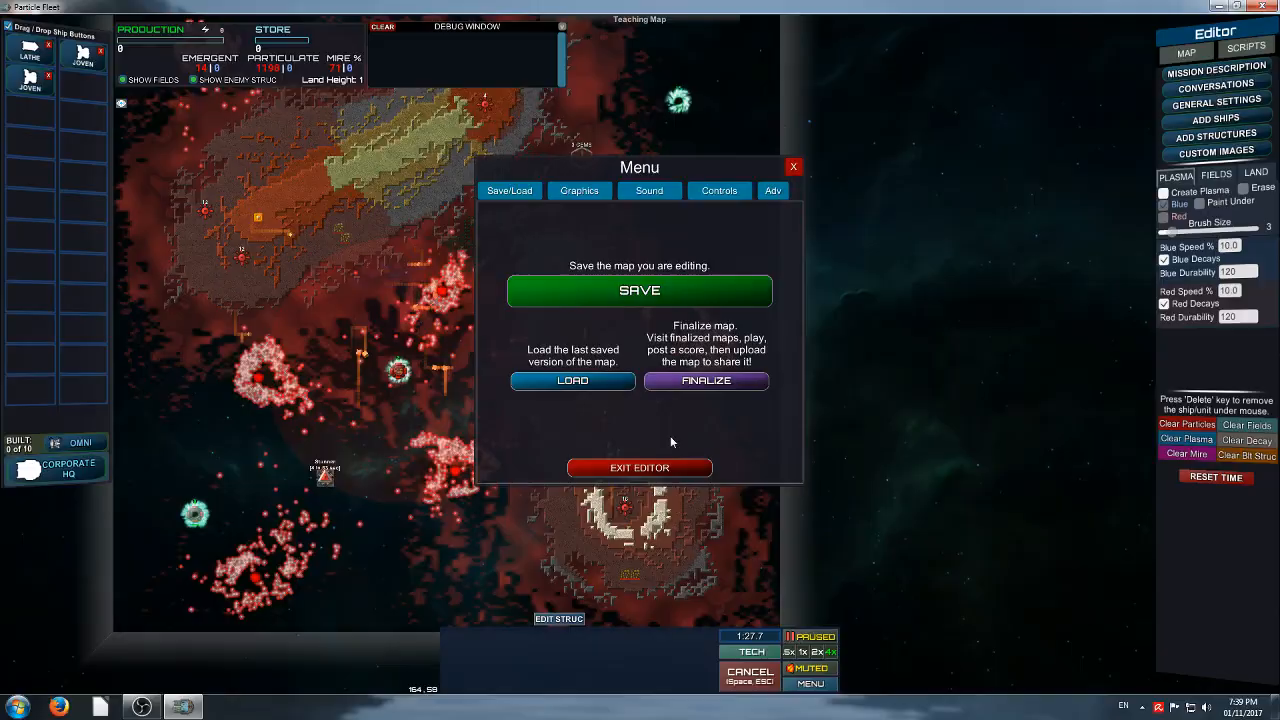
left_click(570, 381)
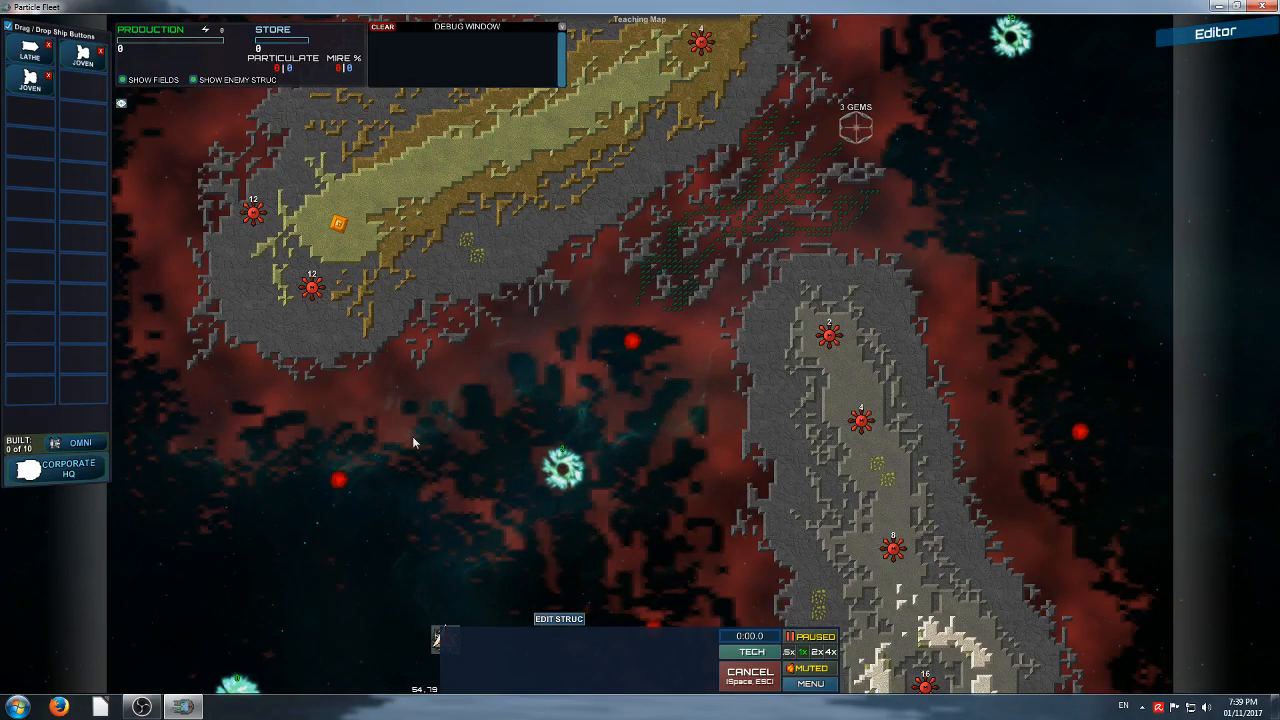
right_click_drag(413, 437, 576, 198)
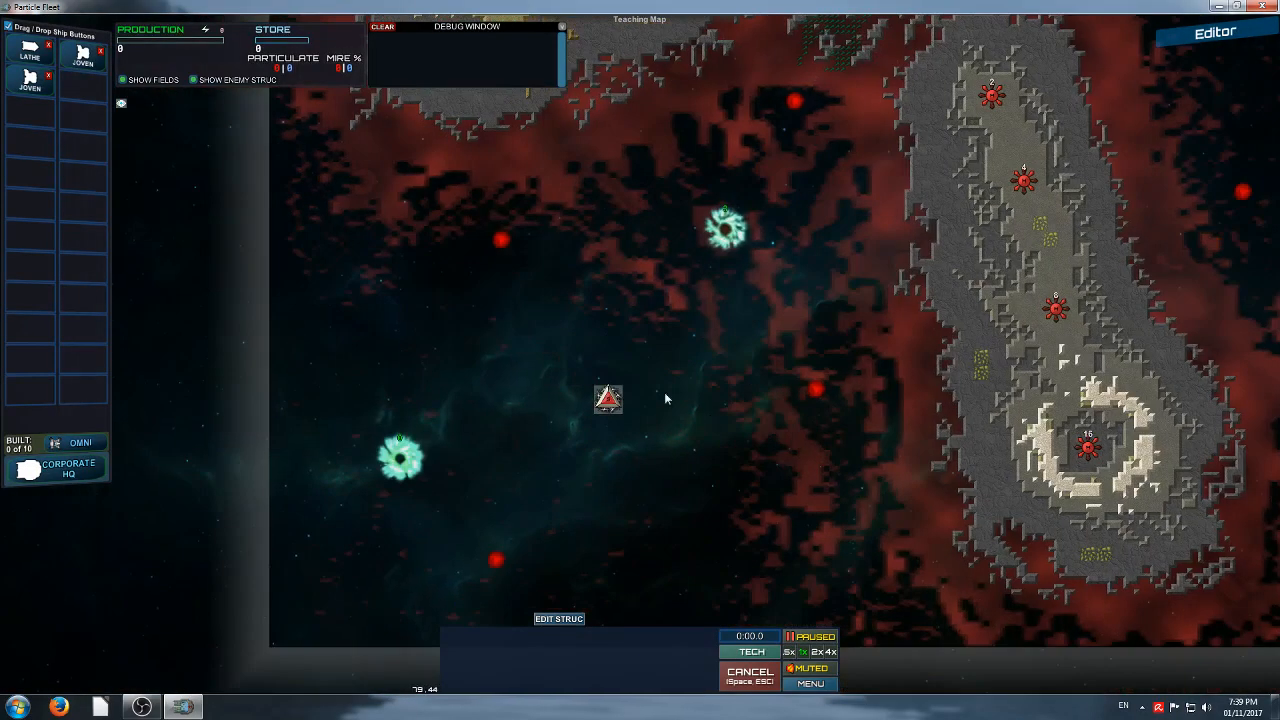
right_click_drag(667, 399, 536, 319)
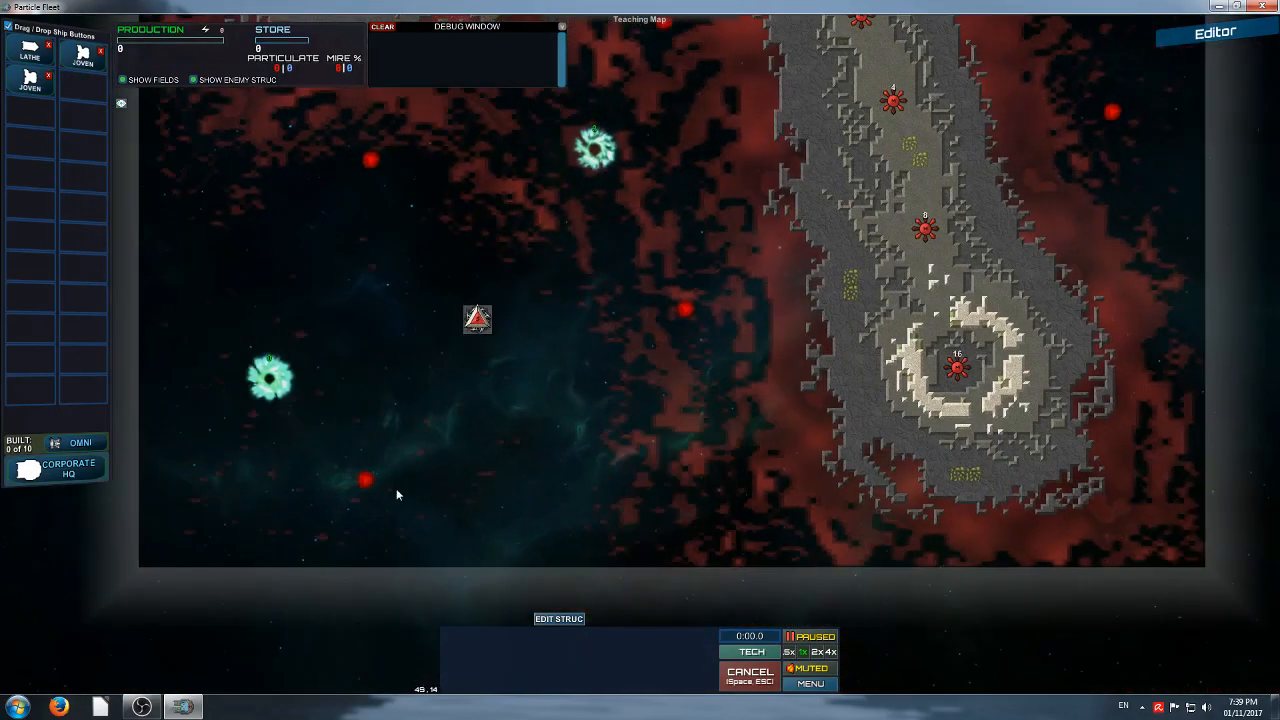
Set % That Target to 100 for the emitter southeast of the southwestern energy source
left_click(769, 654)
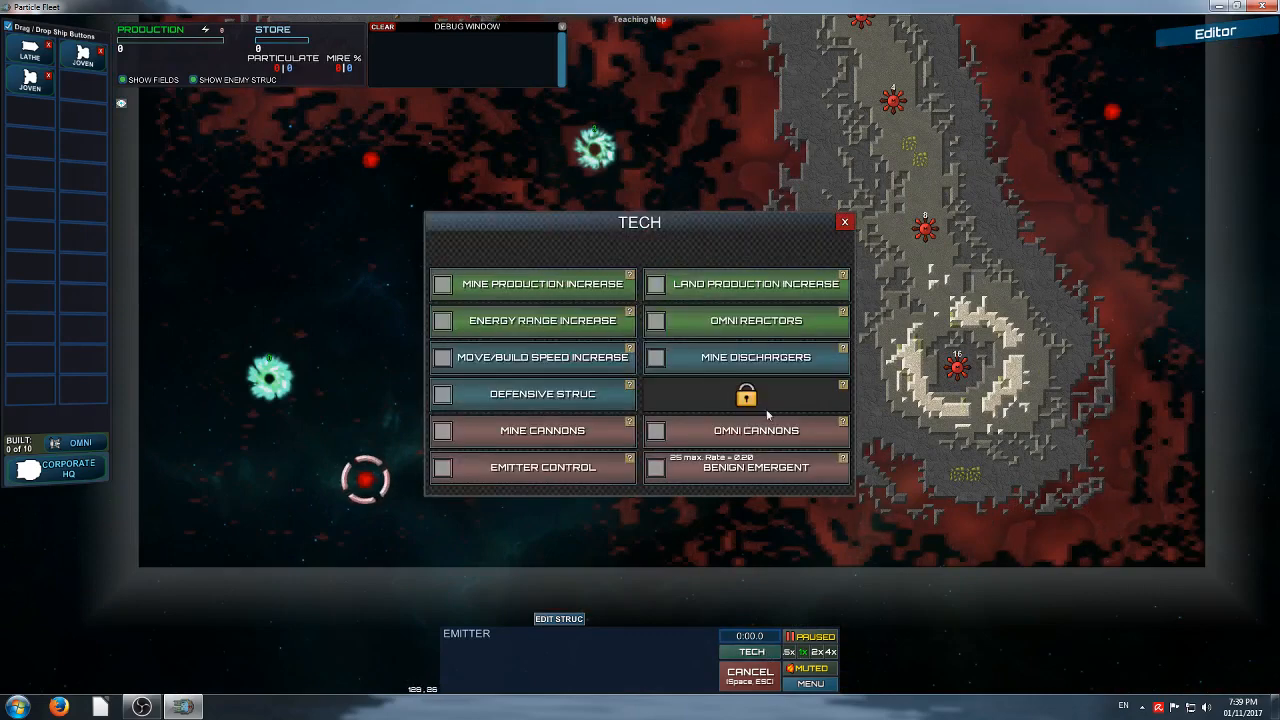
left_click(844, 224)
left_click(1238, 40)
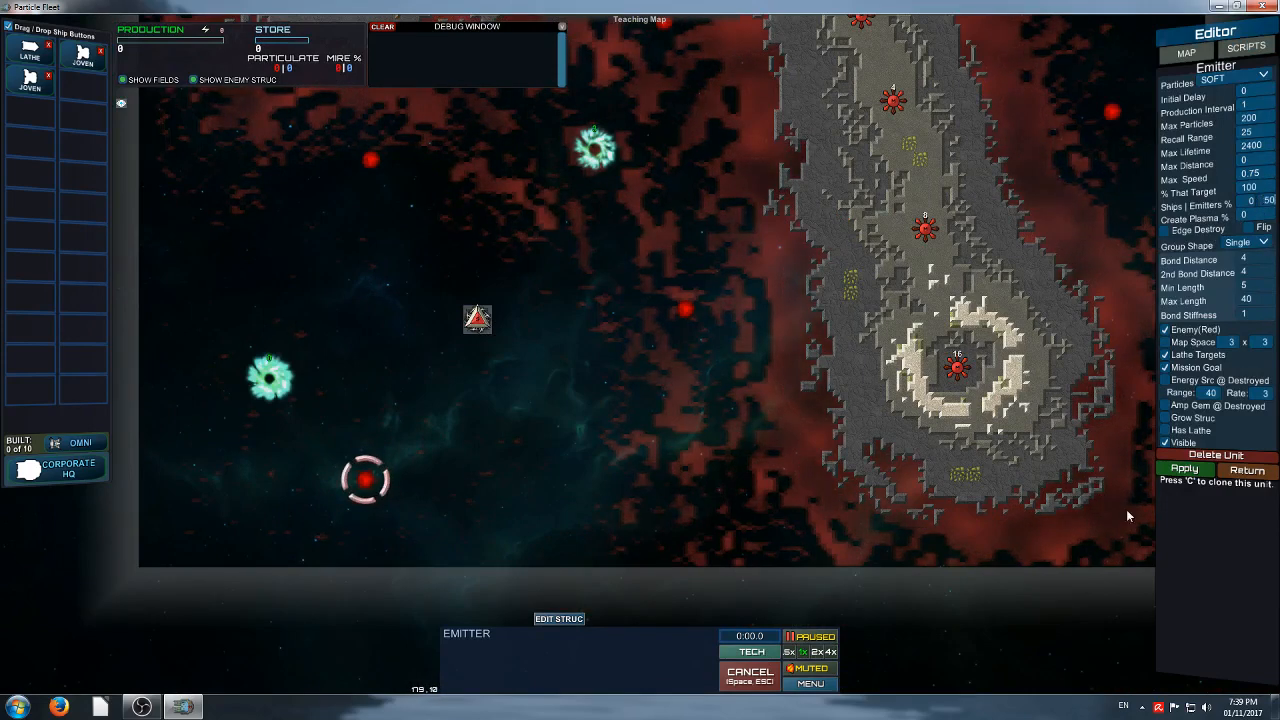
middle_click_drag(527, 81, 508, 267)
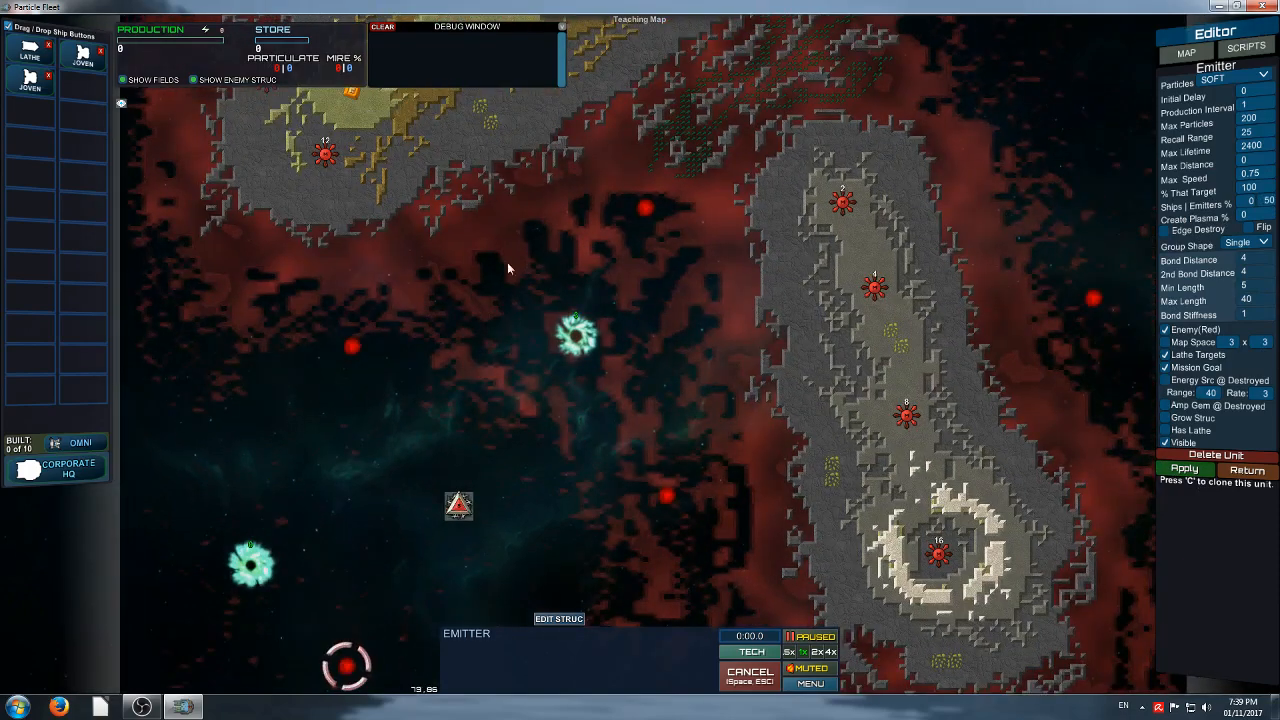
Set % That Target to 100 for the emitters northwest, north and east of the stunner spawner, and apply the changes
left_click(354, 347)
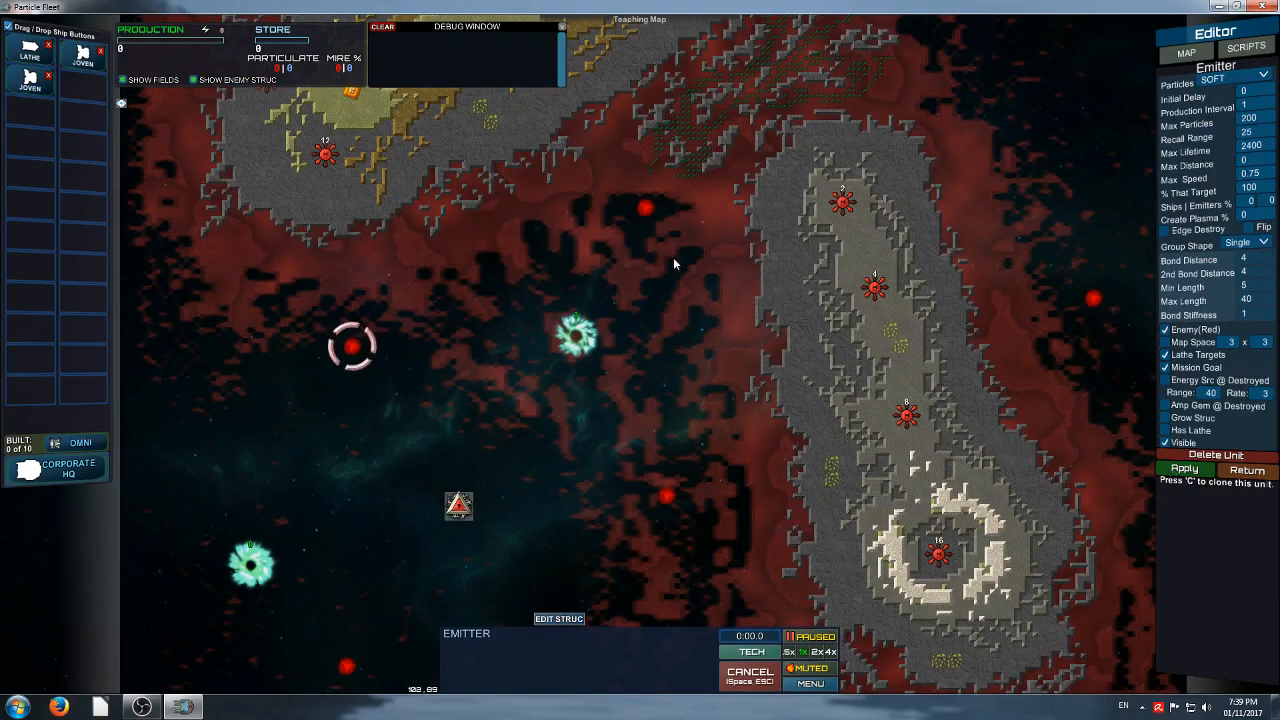
left_click(645, 207)
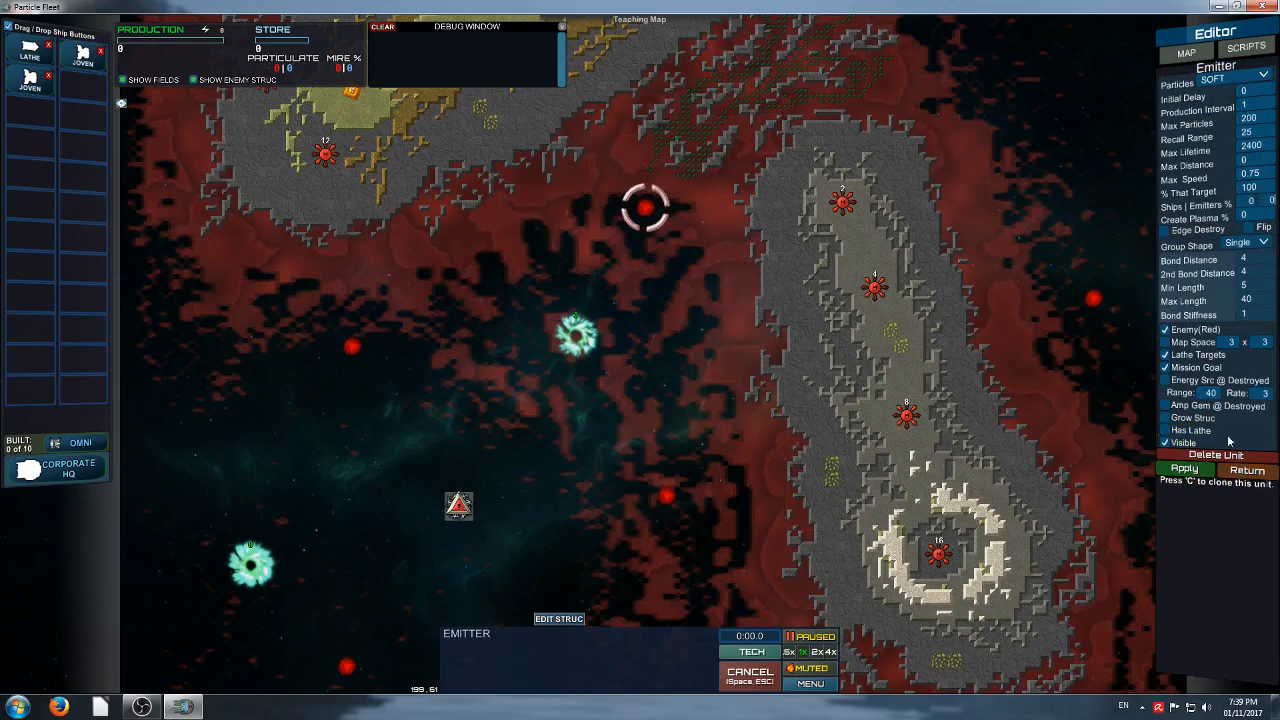
left_click(664, 497)
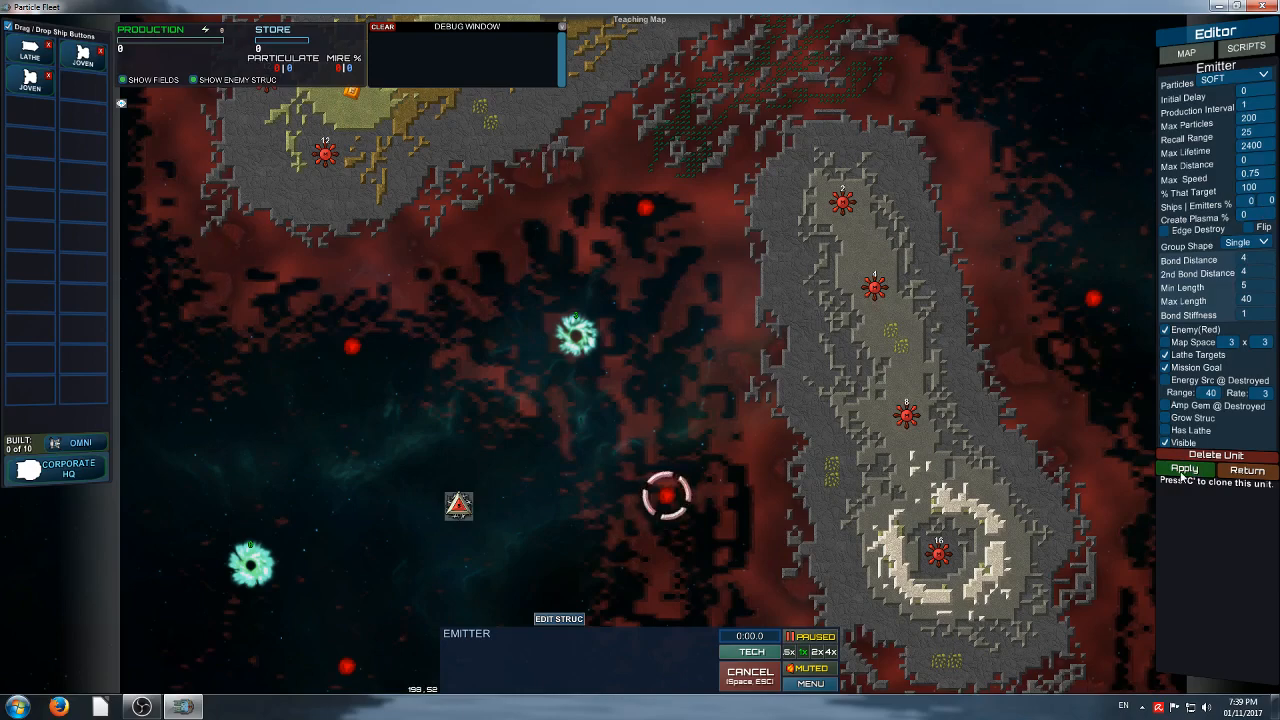
key("space")
key("s")
key("a")
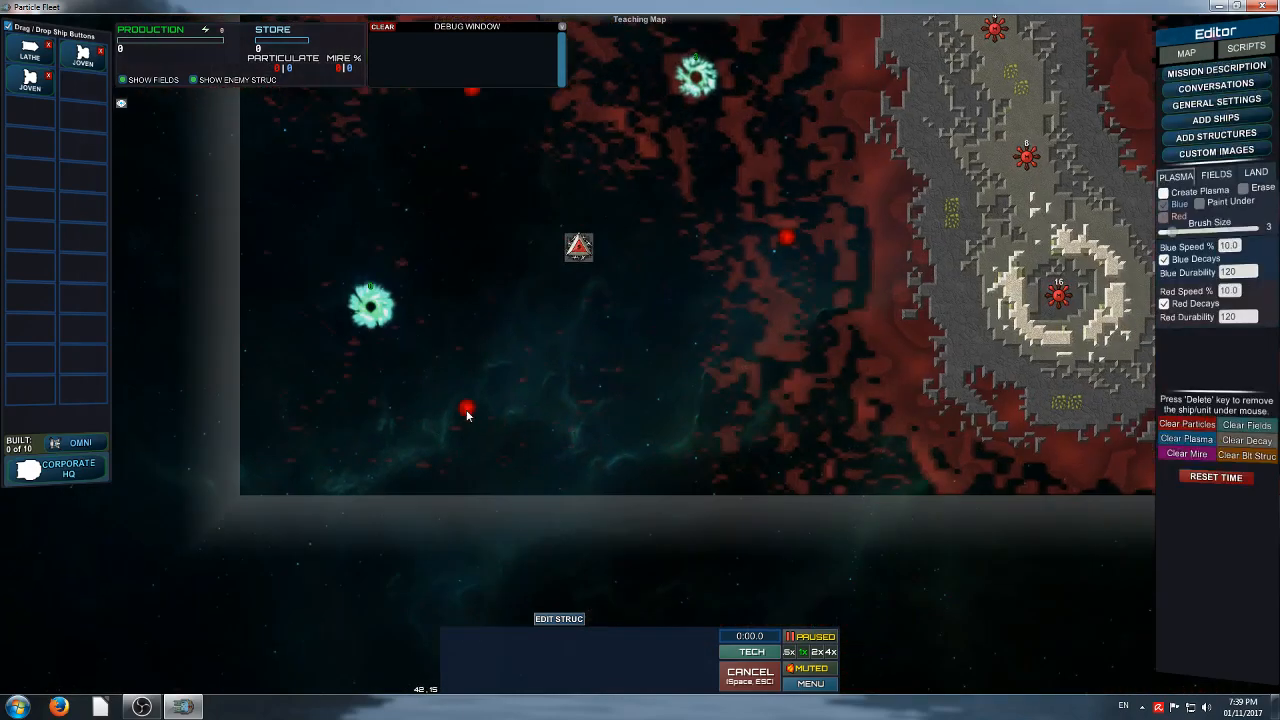
key("w")
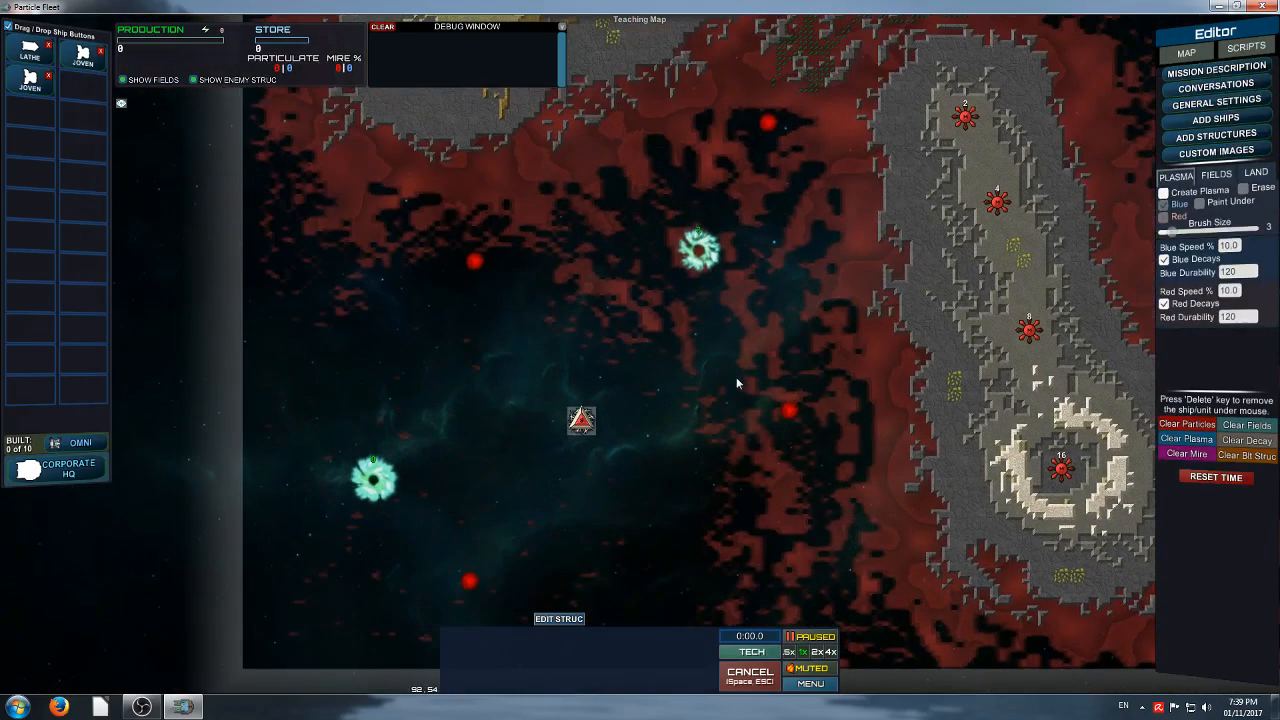
Save and finalize the map with the emitters' changed target percentages
left_click(811, 684)
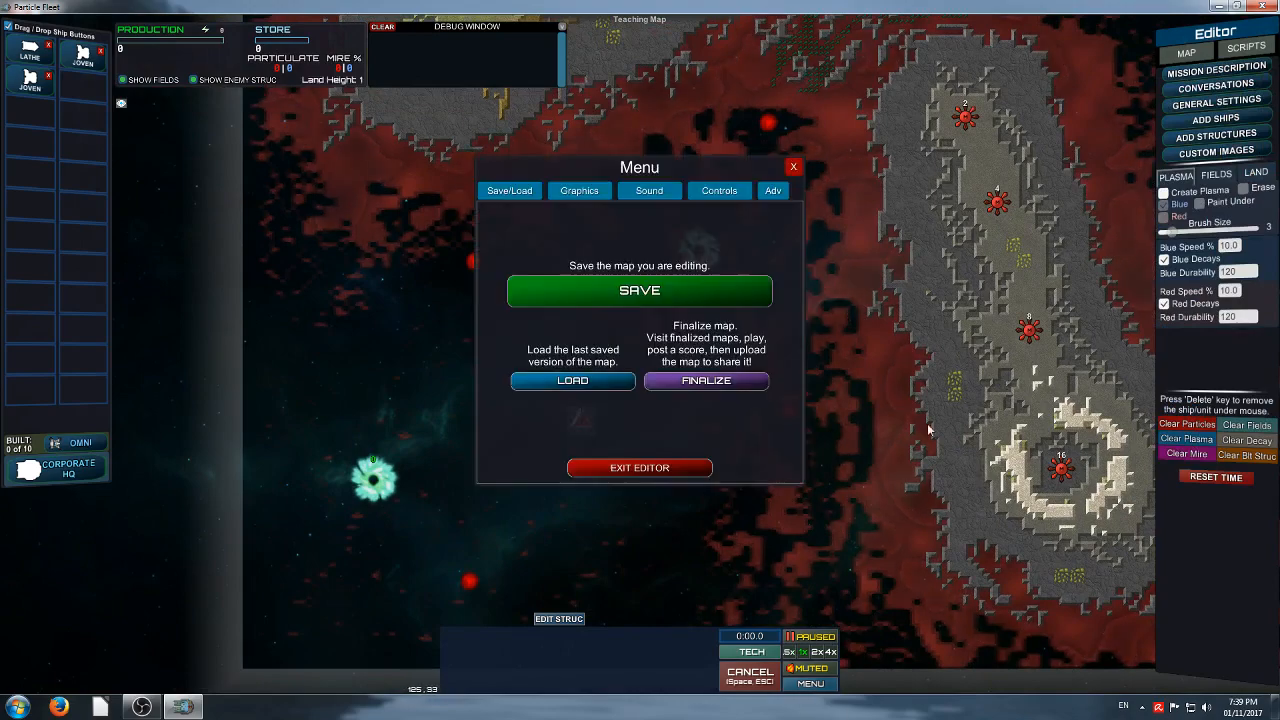
left_click(692, 380)
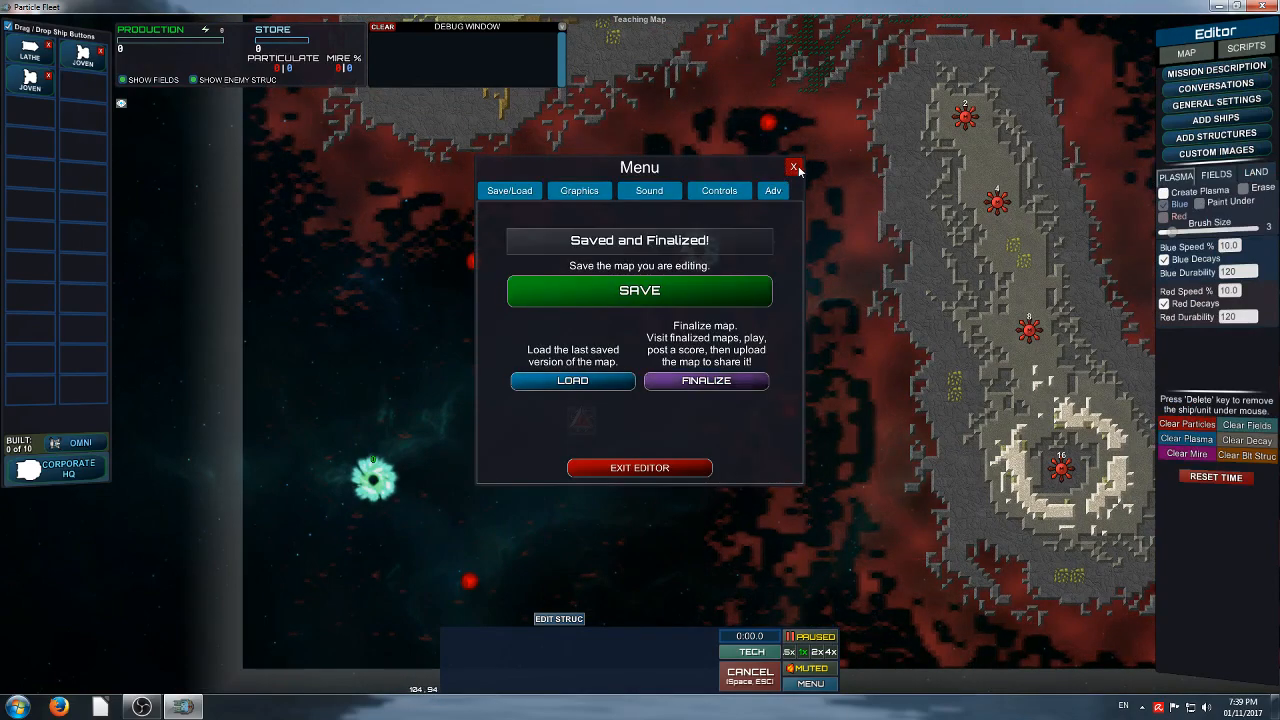
left_click(793, 166)
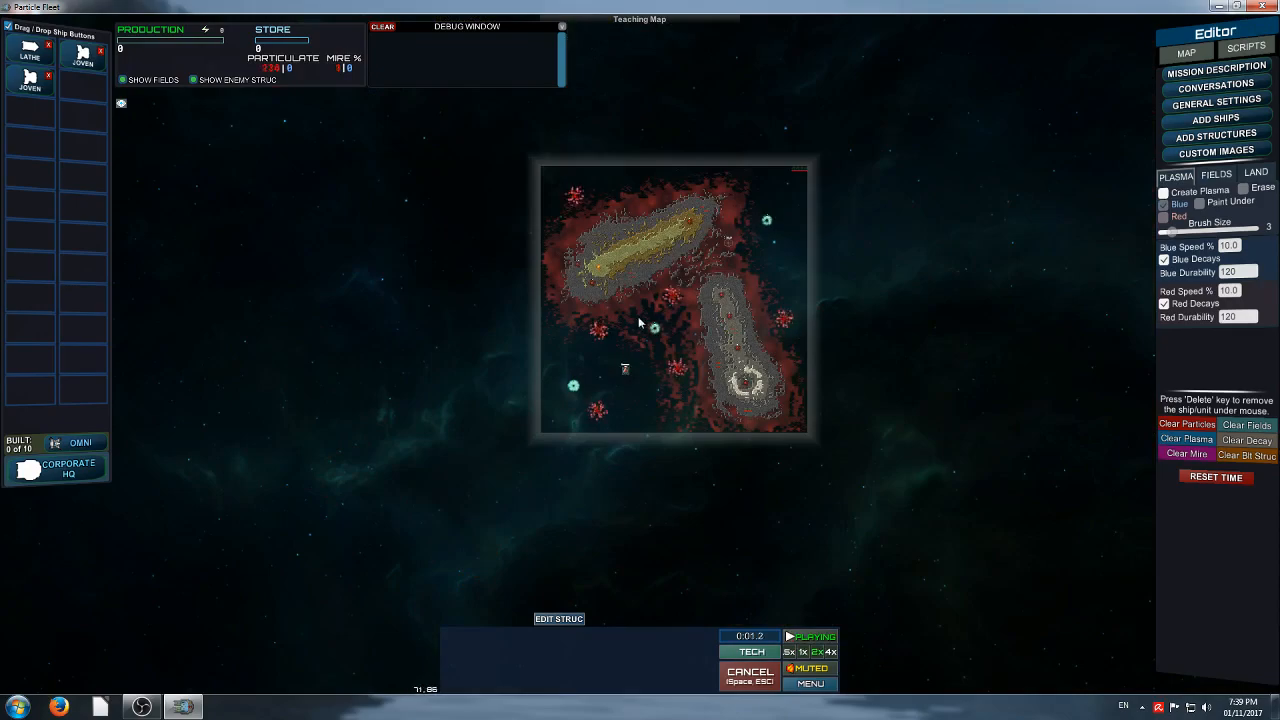
Run the simulation at 4x speed and examine where the southwestern emitters' particles gather around the energy sources
key("Page_Up")
key("Page_Up")
scroll(777, 322, "up", 3)
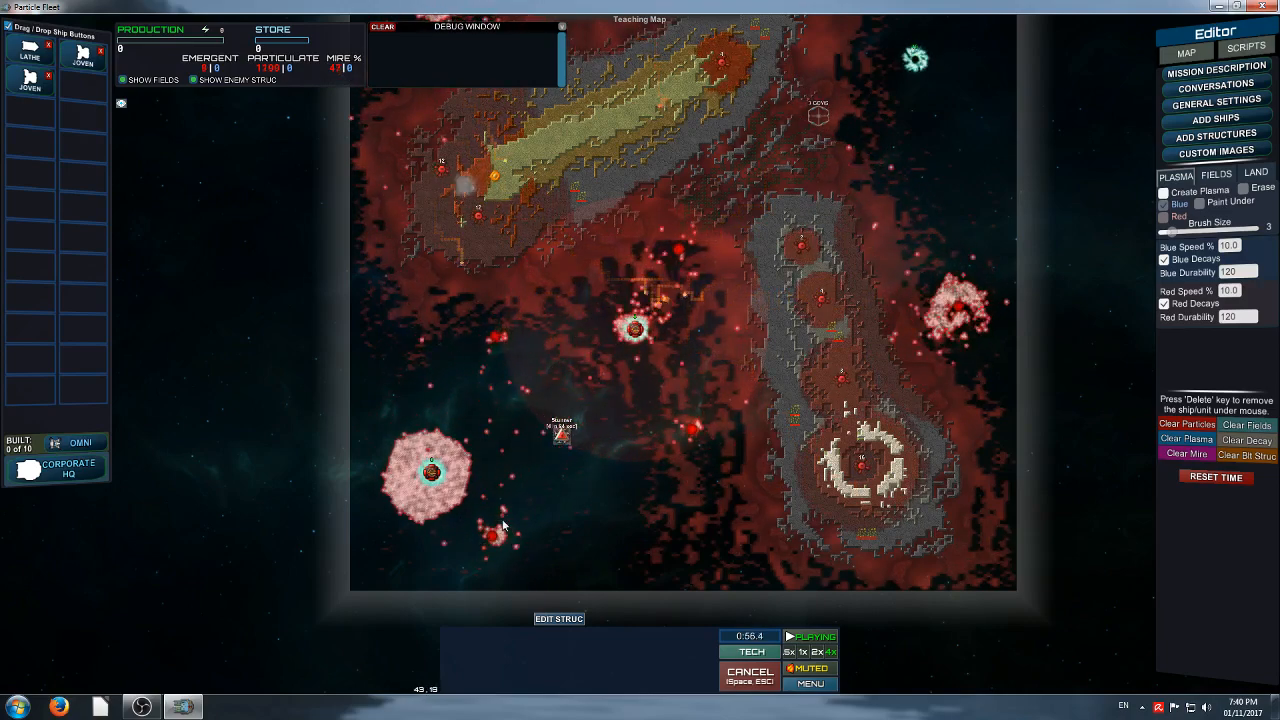
middle_click_drag(739, 206, 692, 163)
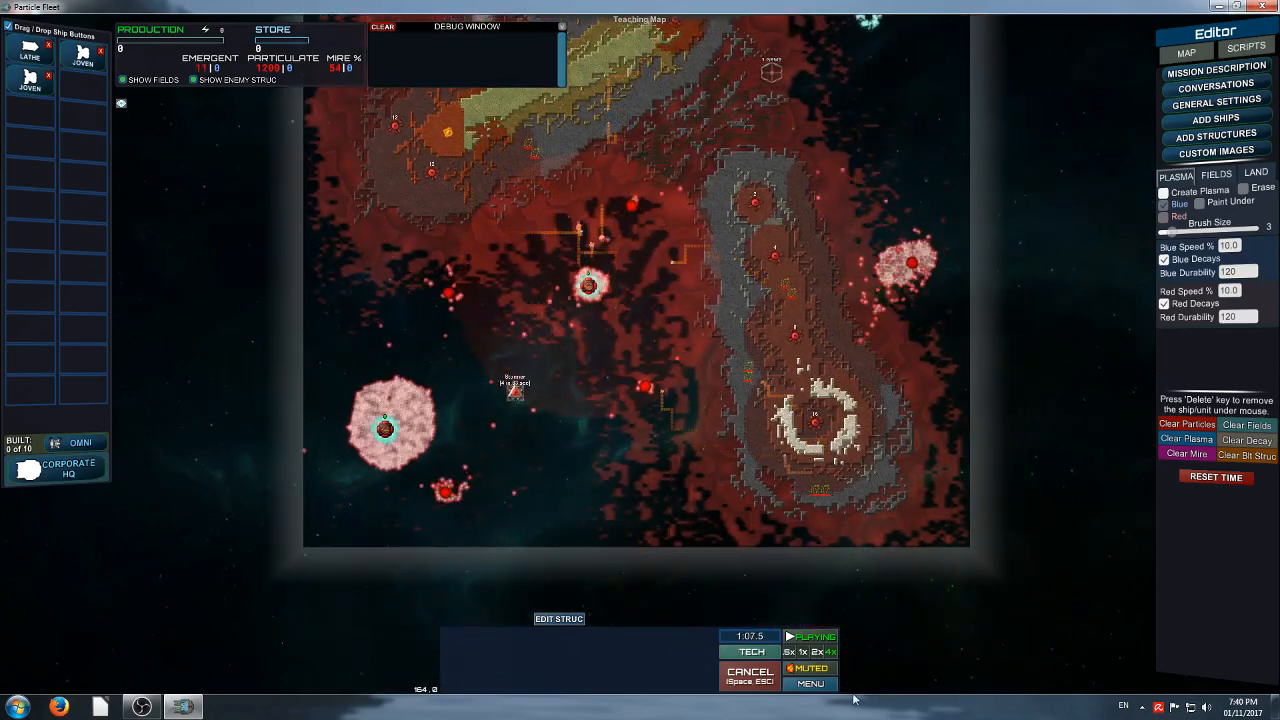
Reload the last saved map and set % That Target to 0 for the emitter north of the middle energy source
left_click(823, 686)
left_click(591, 390)
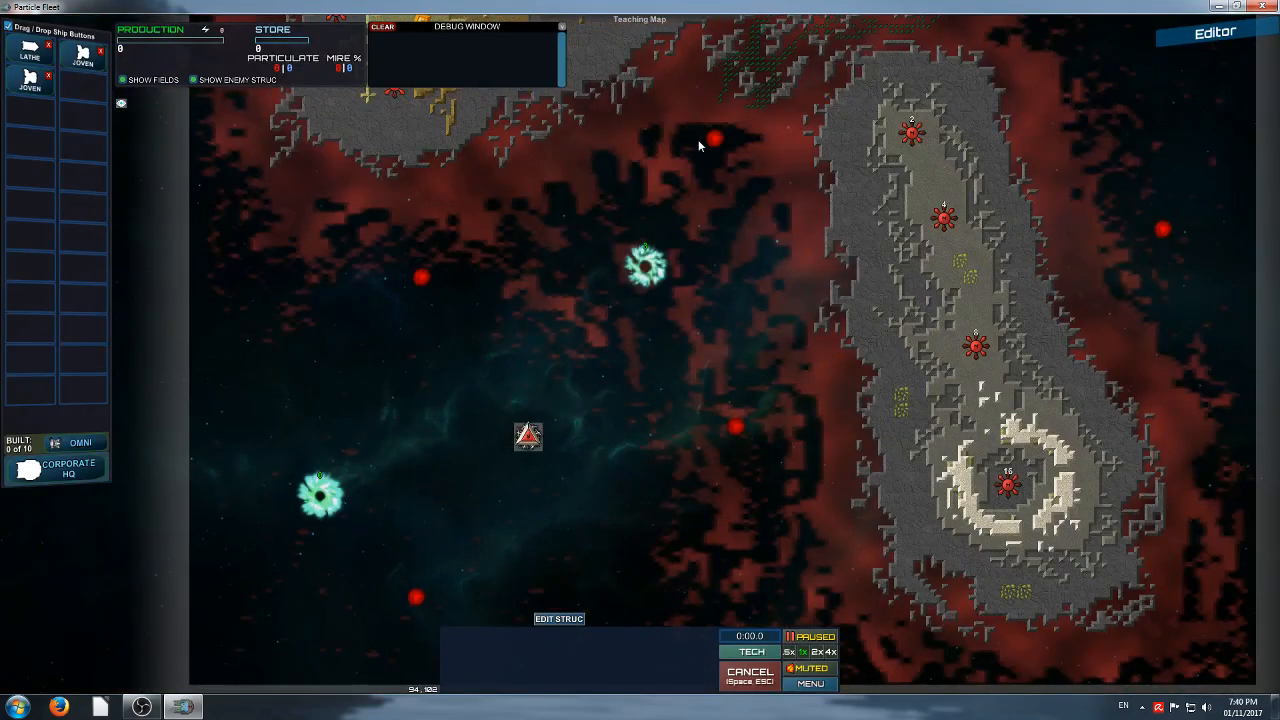
left_click(712, 139)
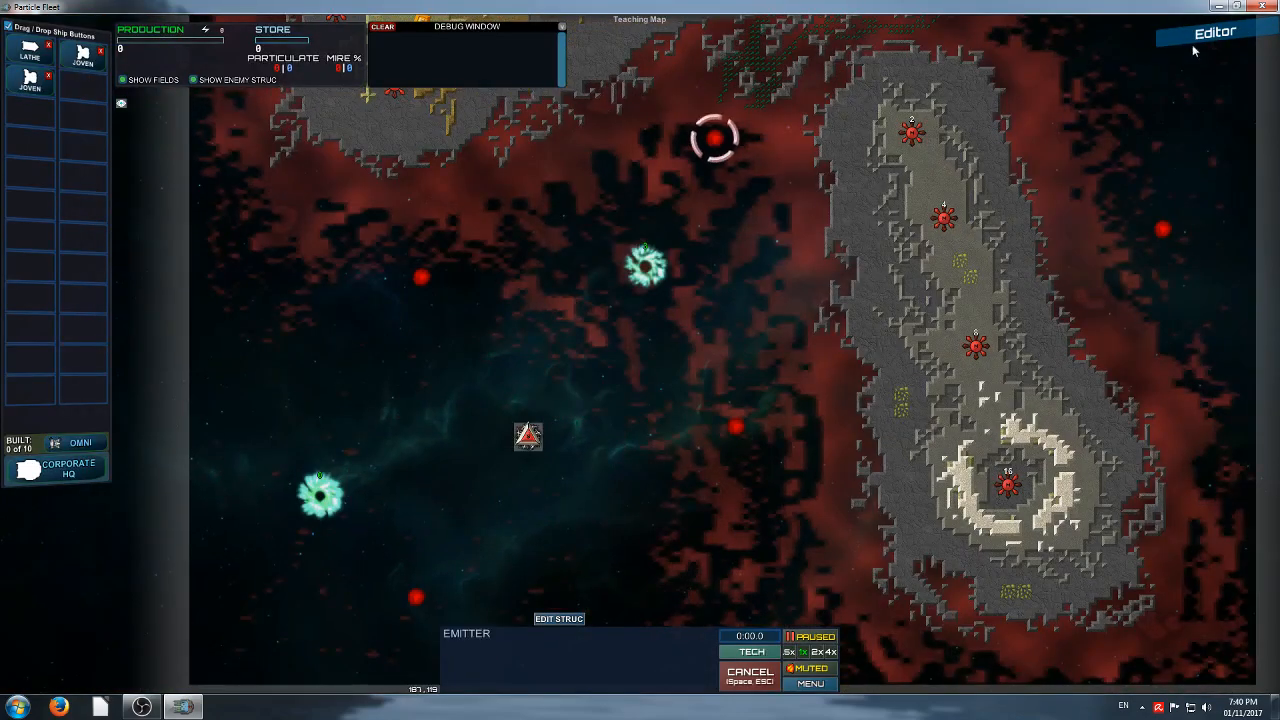
type("0")
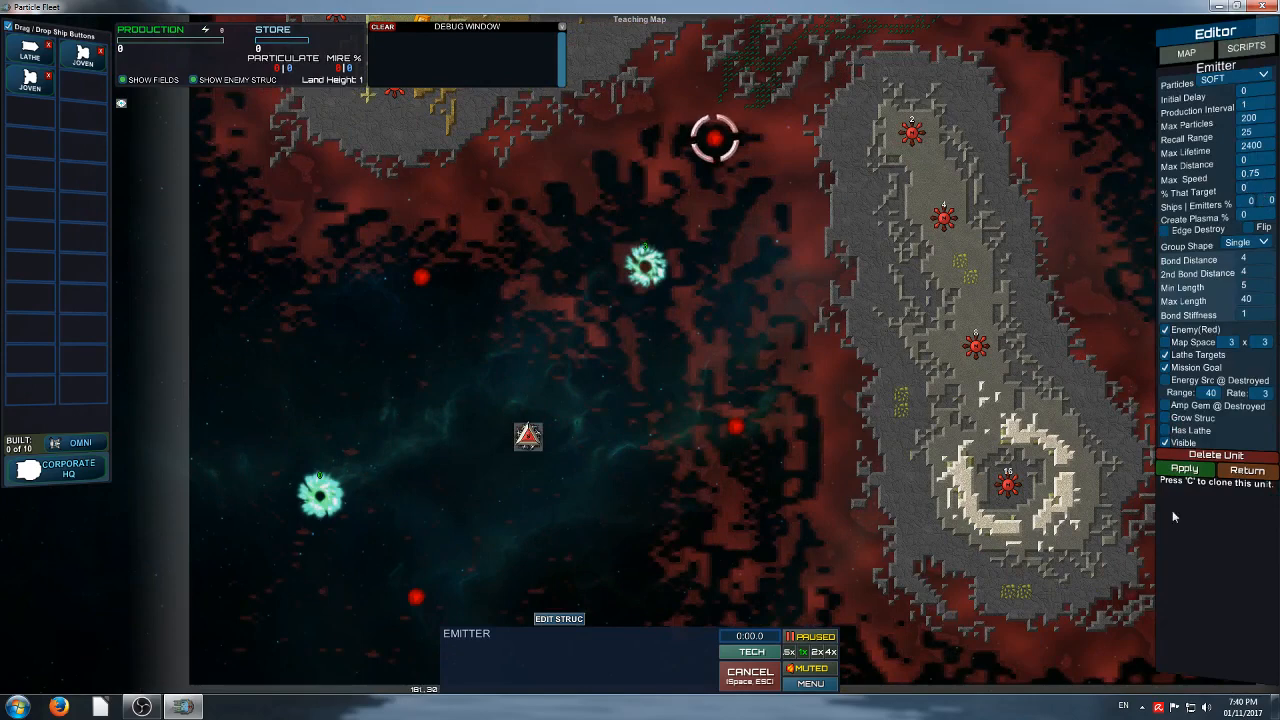
Set % That Target to 0 for the emitters east, northwest and southwest of the stunner spawner, and apply the changes
left_click(735, 427)
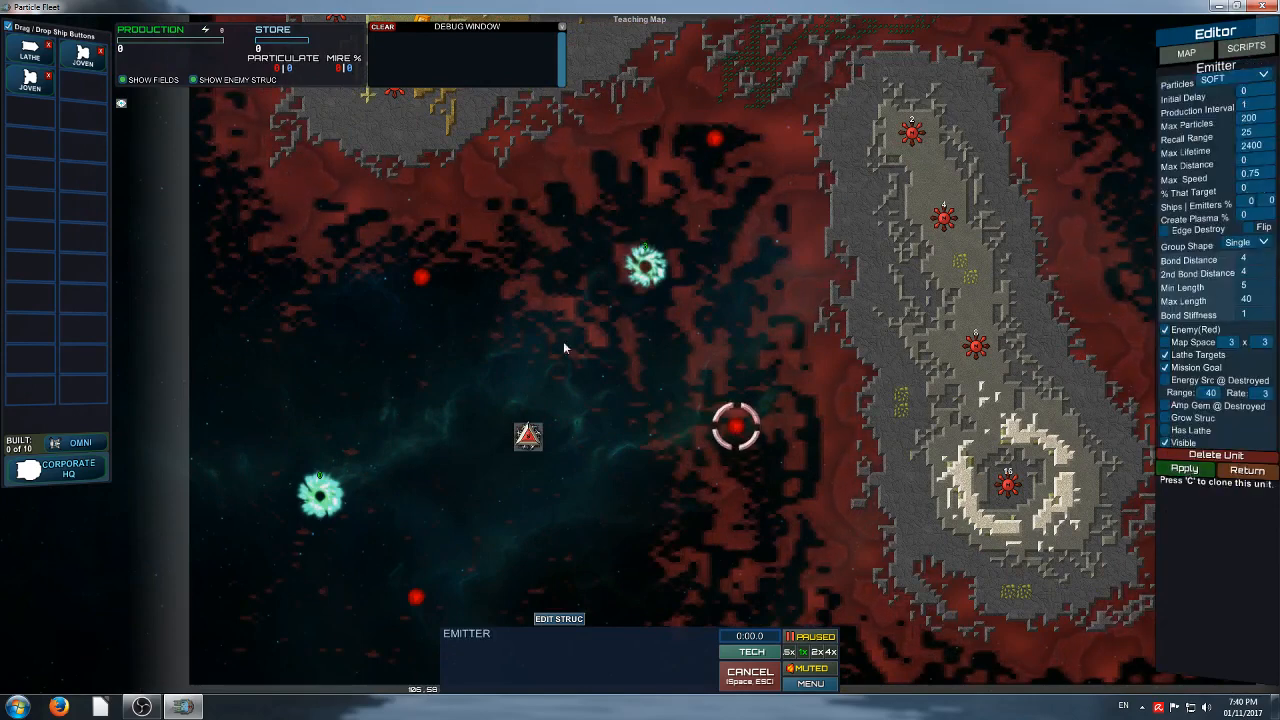
left_click(421, 281)
left_click(422, 279)
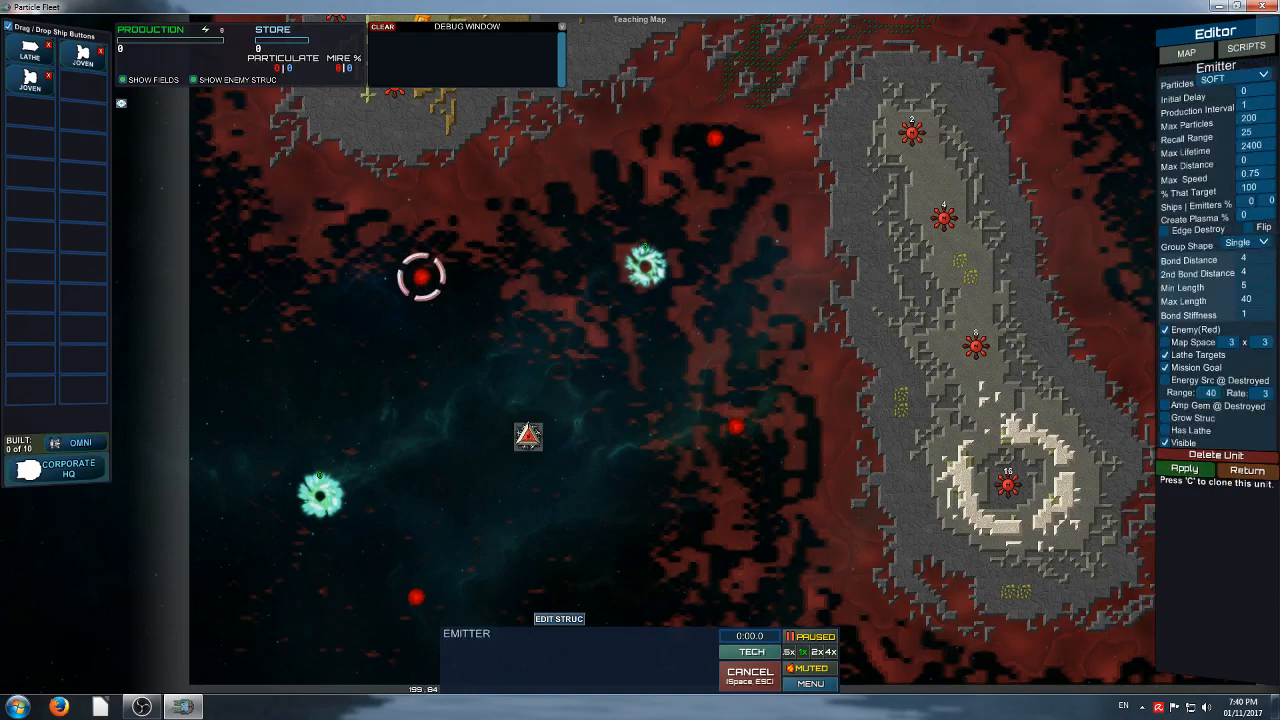
left_click(1177, 470)
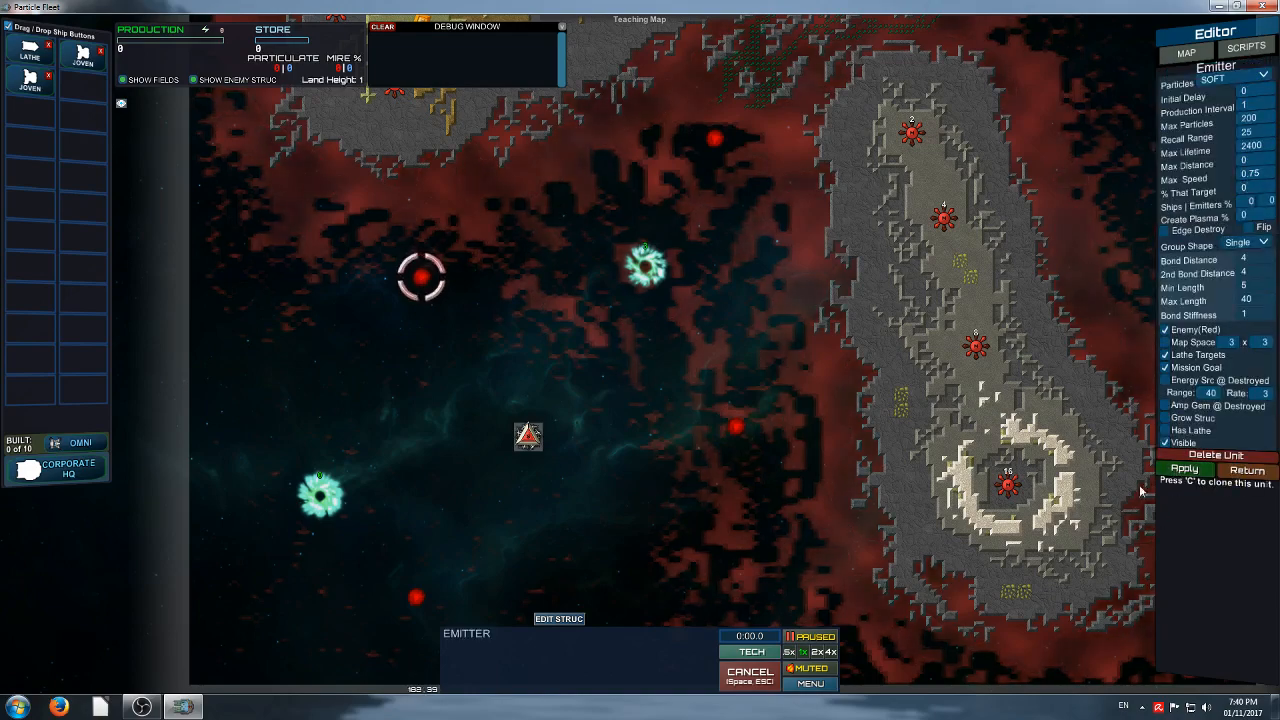
right_click_drag(496, 552, 470, 546)
left_click(393, 594)
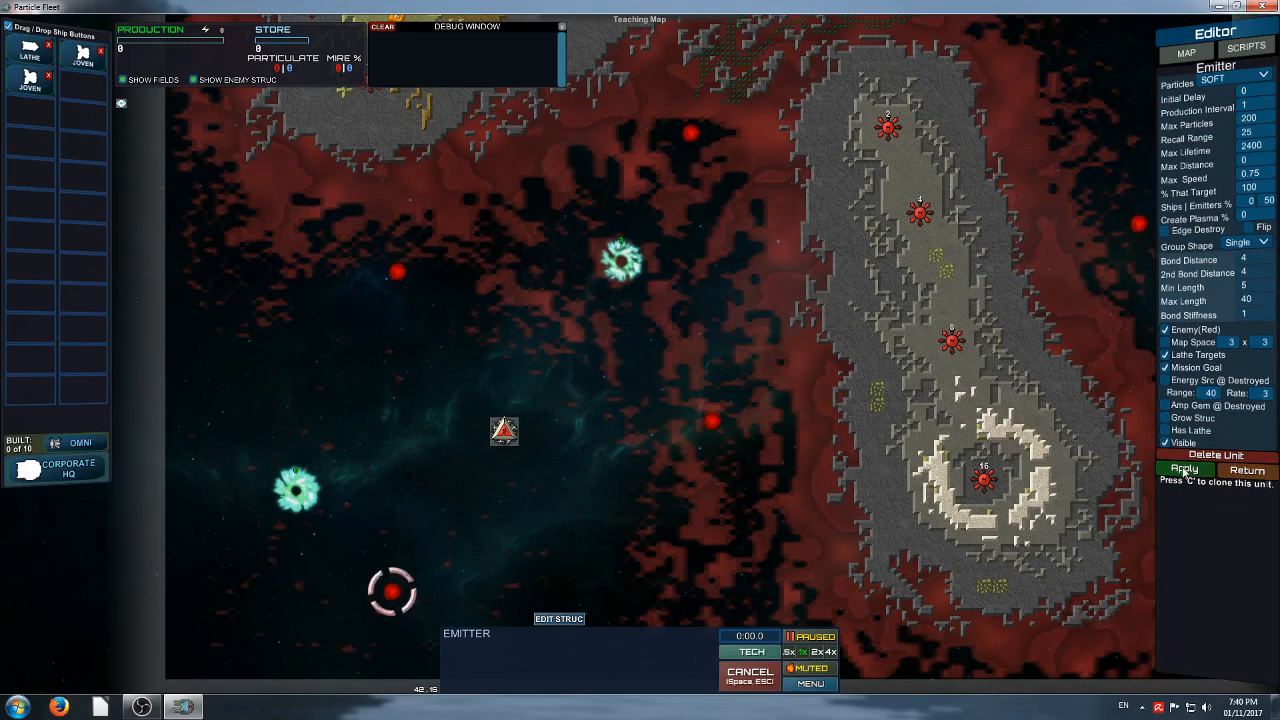
Save and finalize the map with the four emitters' zero target percentage
left_click(810, 683)
left_click(648, 300)
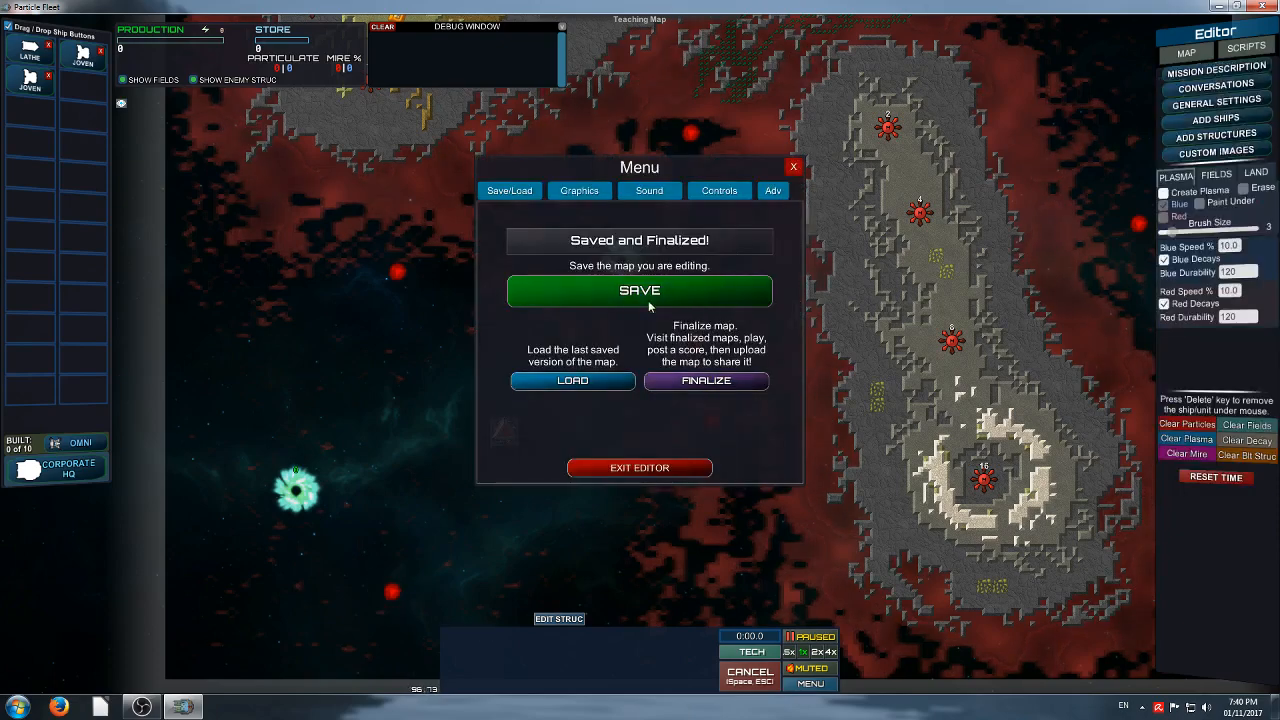
left_click(793, 168)
Run the simulation at 4x speed and examine how particles spread over the whole map without targeting
scroll(750, 292, "down", 5)
key("Page_Up")
key("Page_Up")
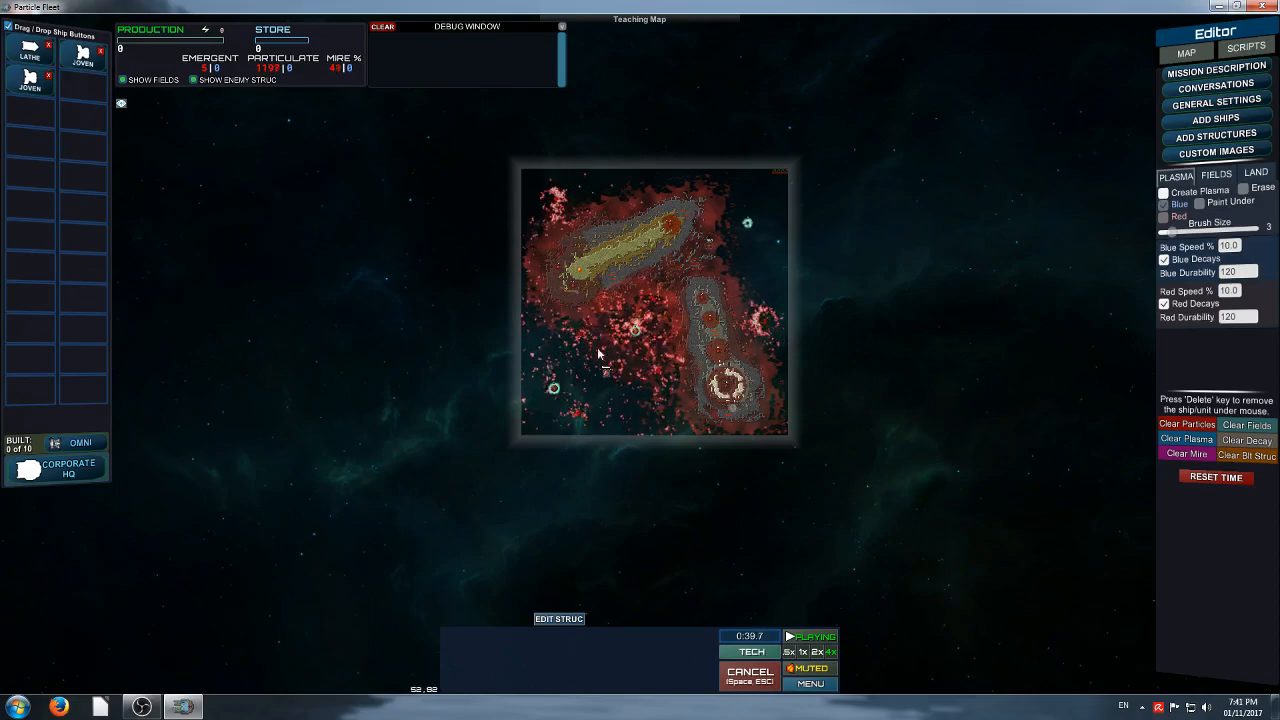
Examine how the particles and mire spread around the energy sources, emitters and both land masses in the running simulation
scroll(597, 378, "up", 5)
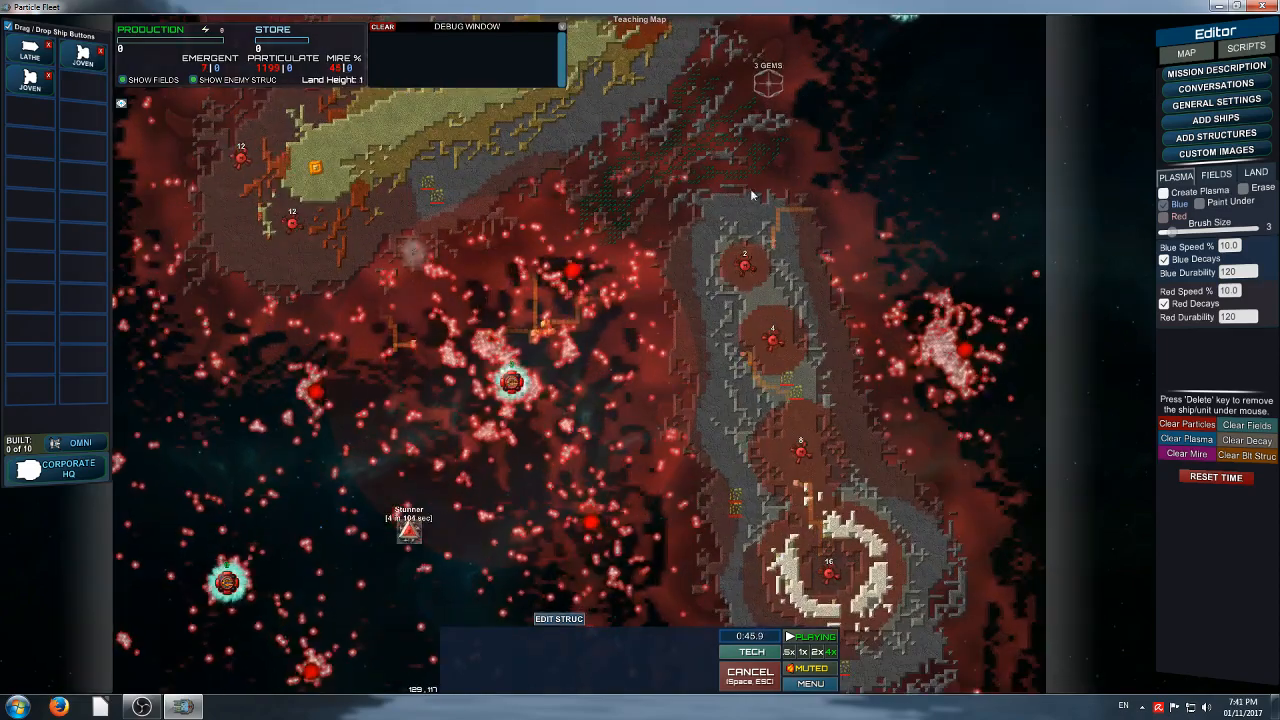
scroll(610, 330, "down", 1)
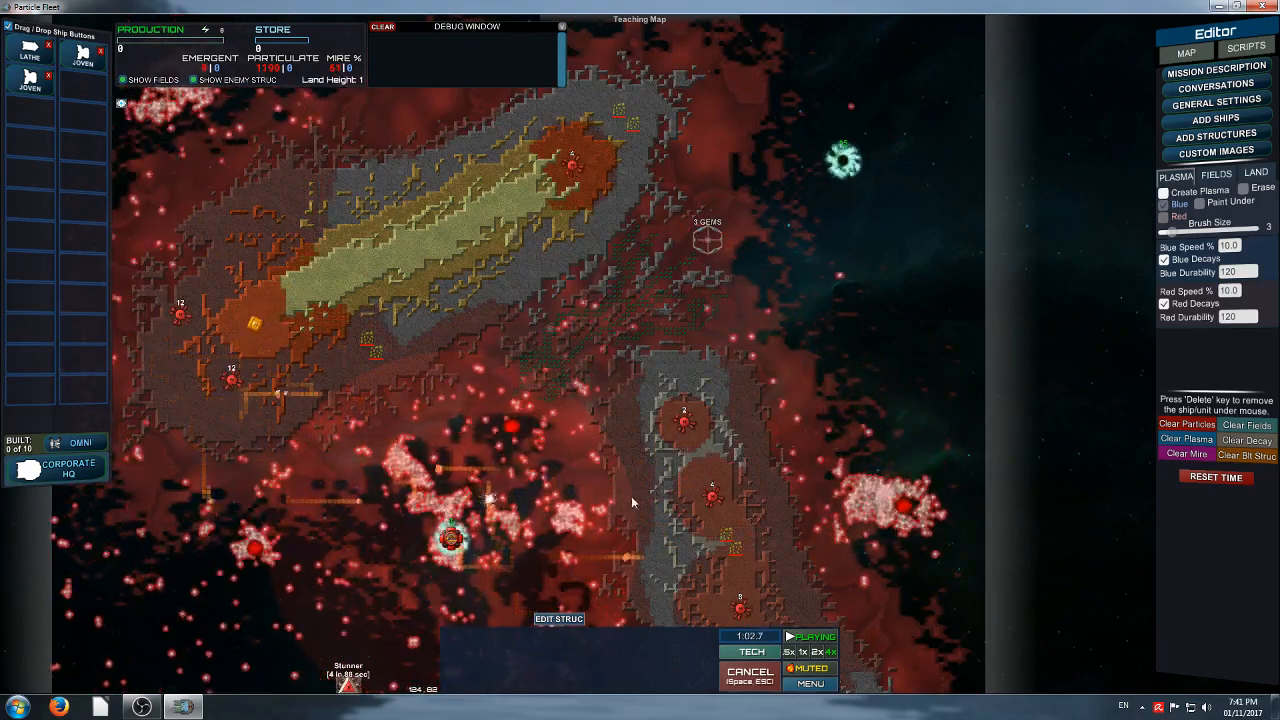
scroll(797, 306, "down", 3)
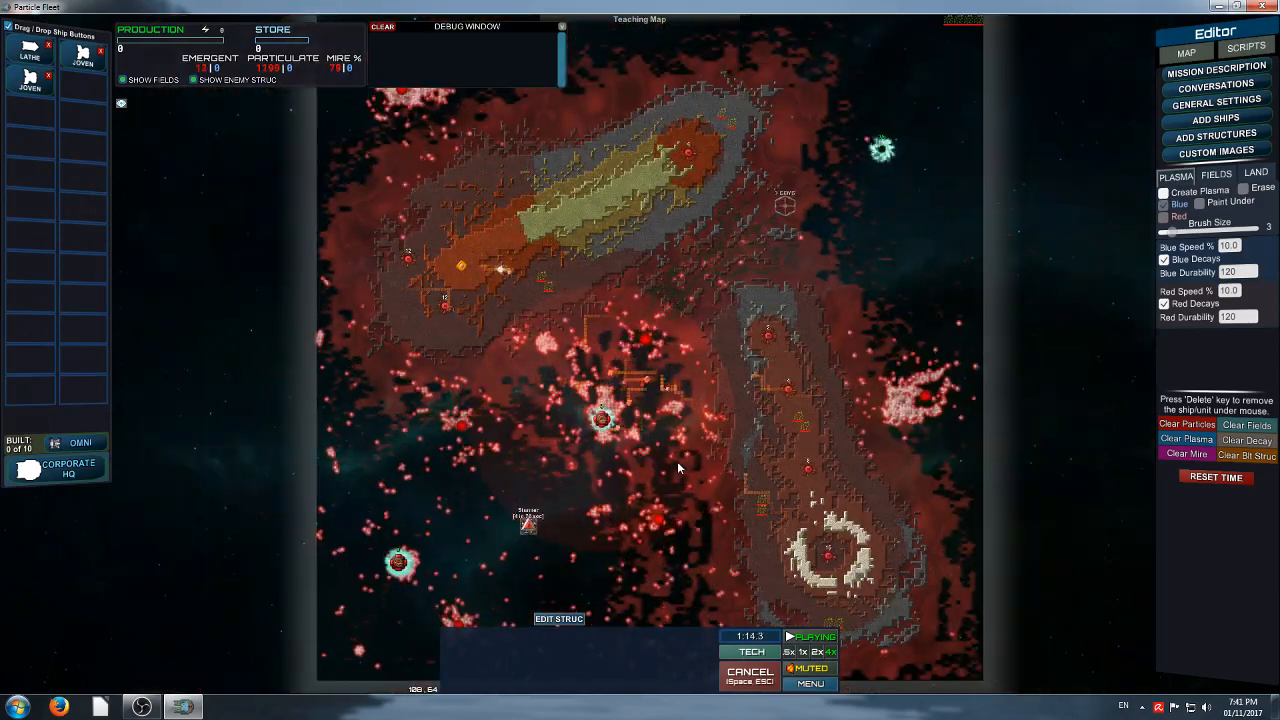
right_click_drag(689, 472, 655, 507)
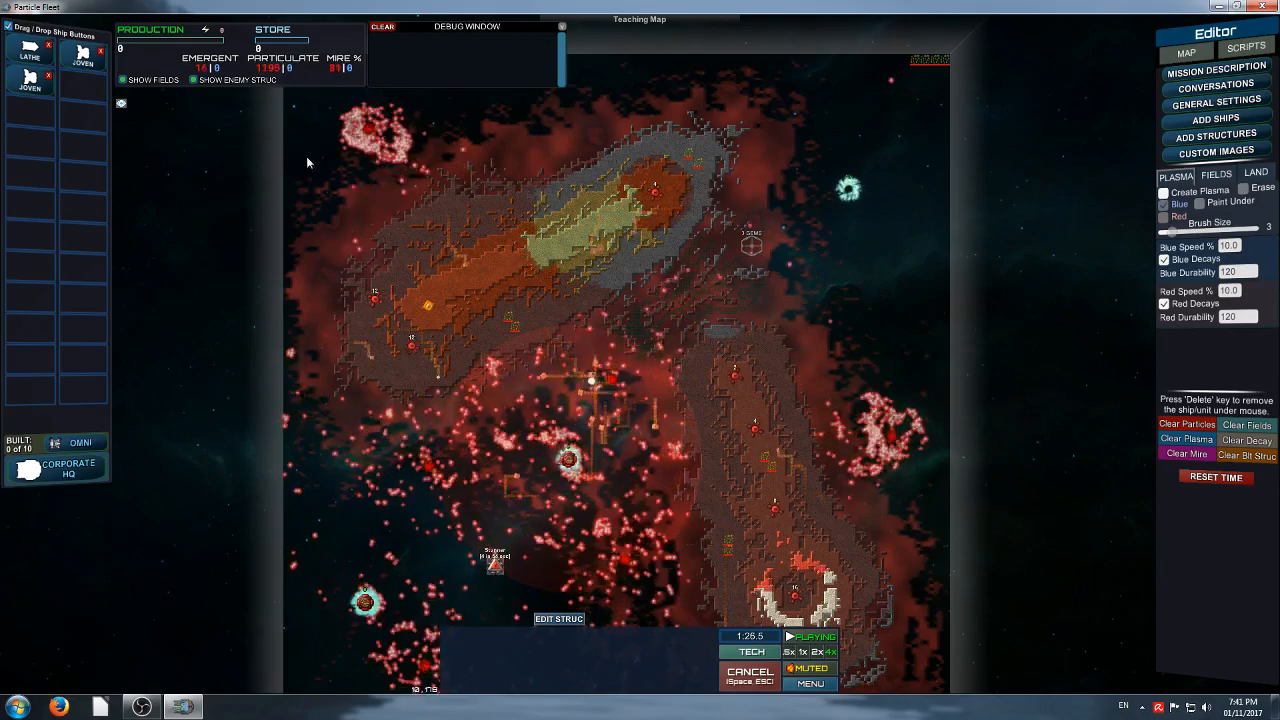
right_click_drag(707, 343, 700, 245)
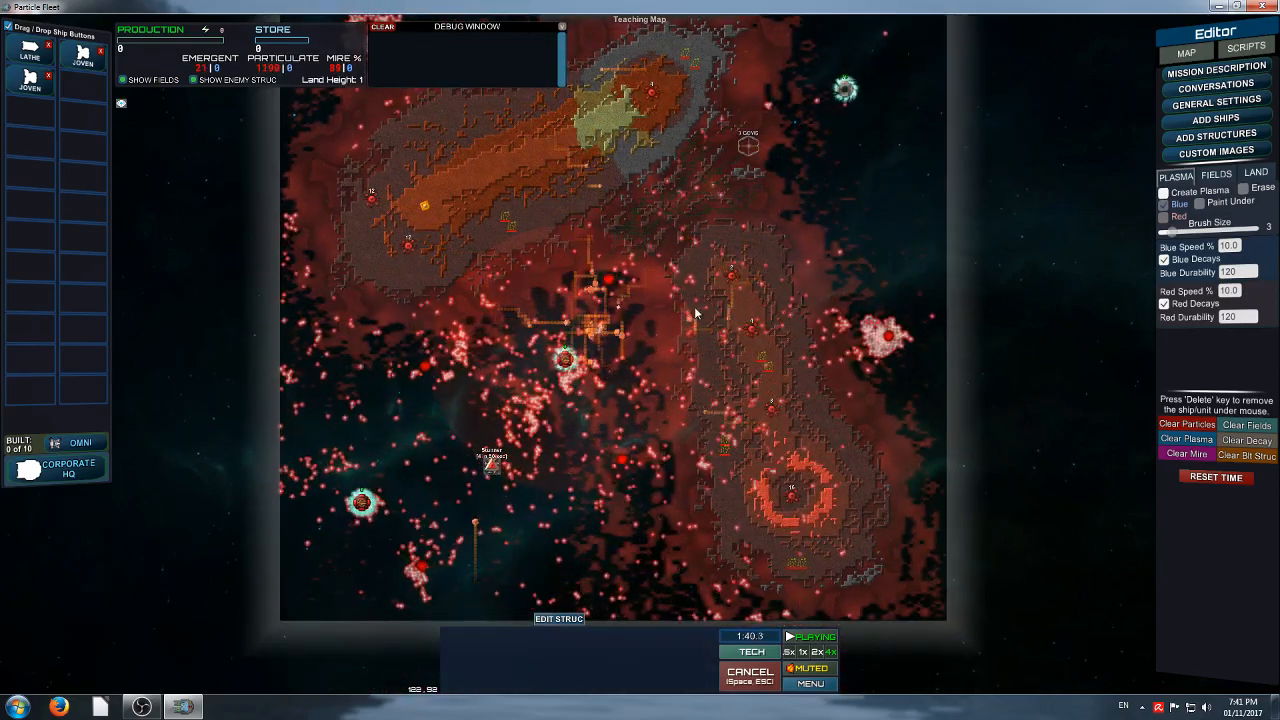
right_click_drag(673, 330, 654, 434)
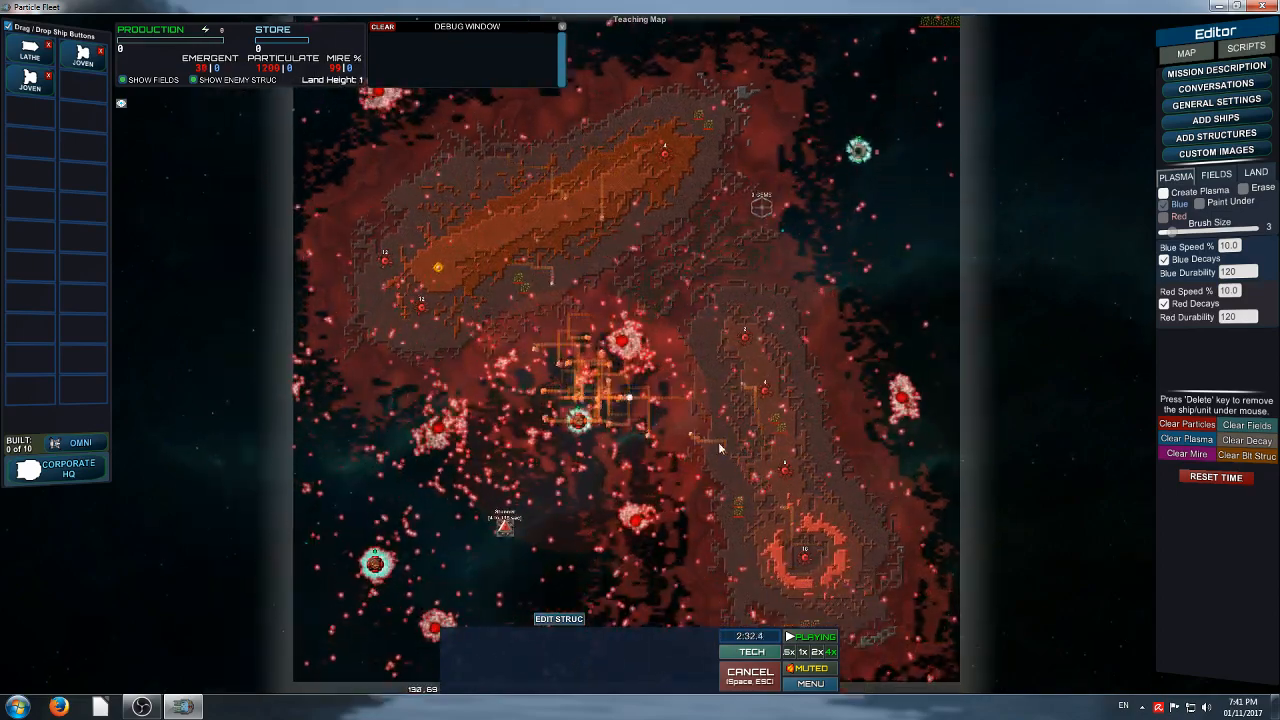
left_click_drag(693, 476, 724, 498)
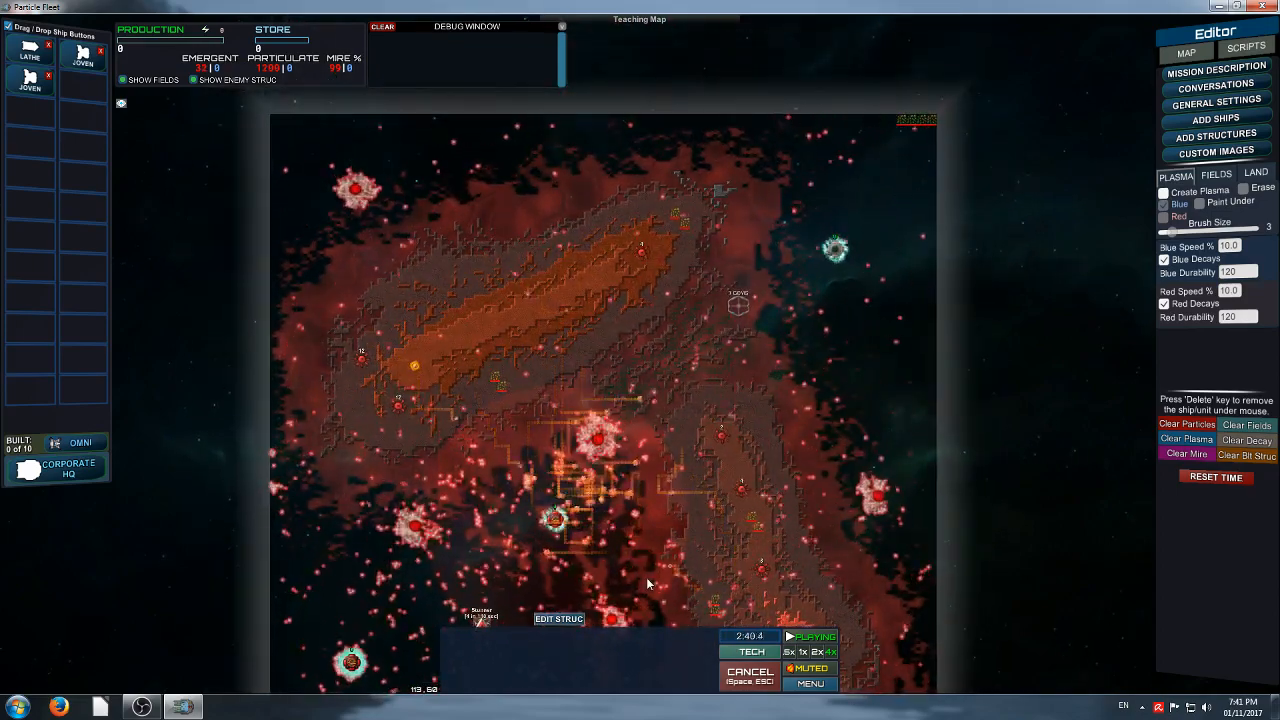
left_click_drag(646, 577, 676, 472)
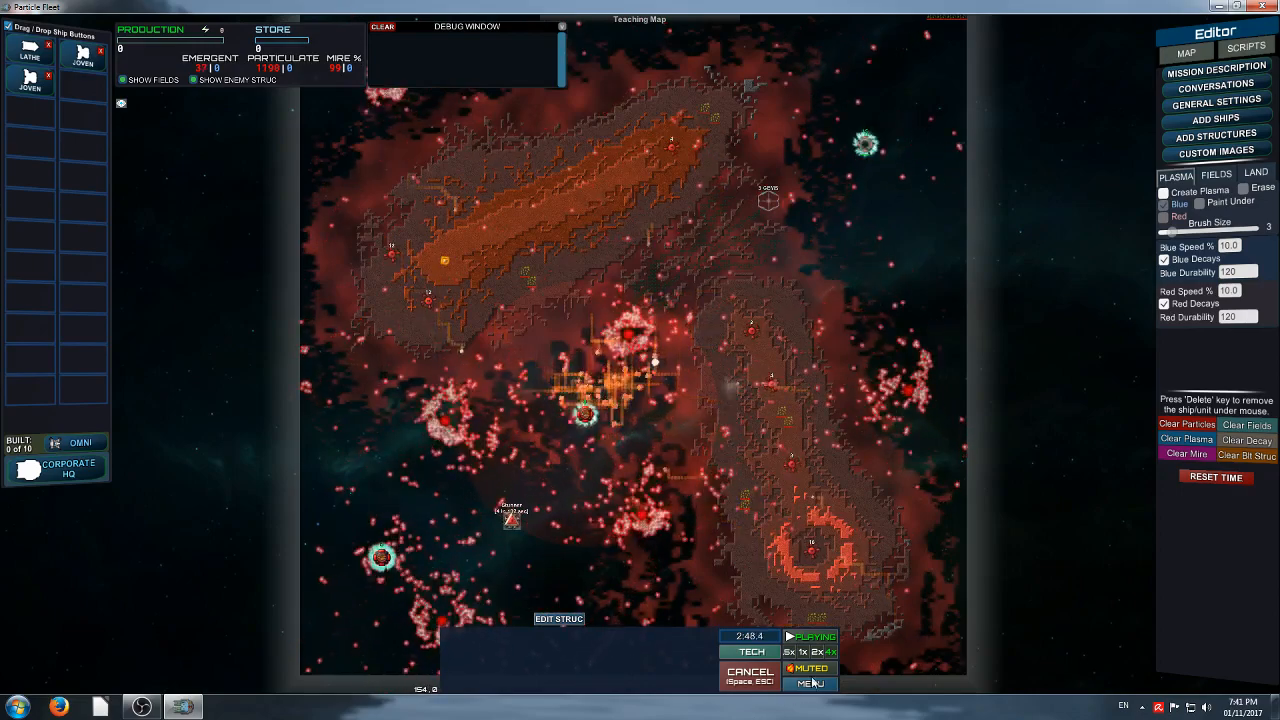
Reload the last saved map and open the settings of the emitter southwest of the stunner spawner
left_click(811, 683)
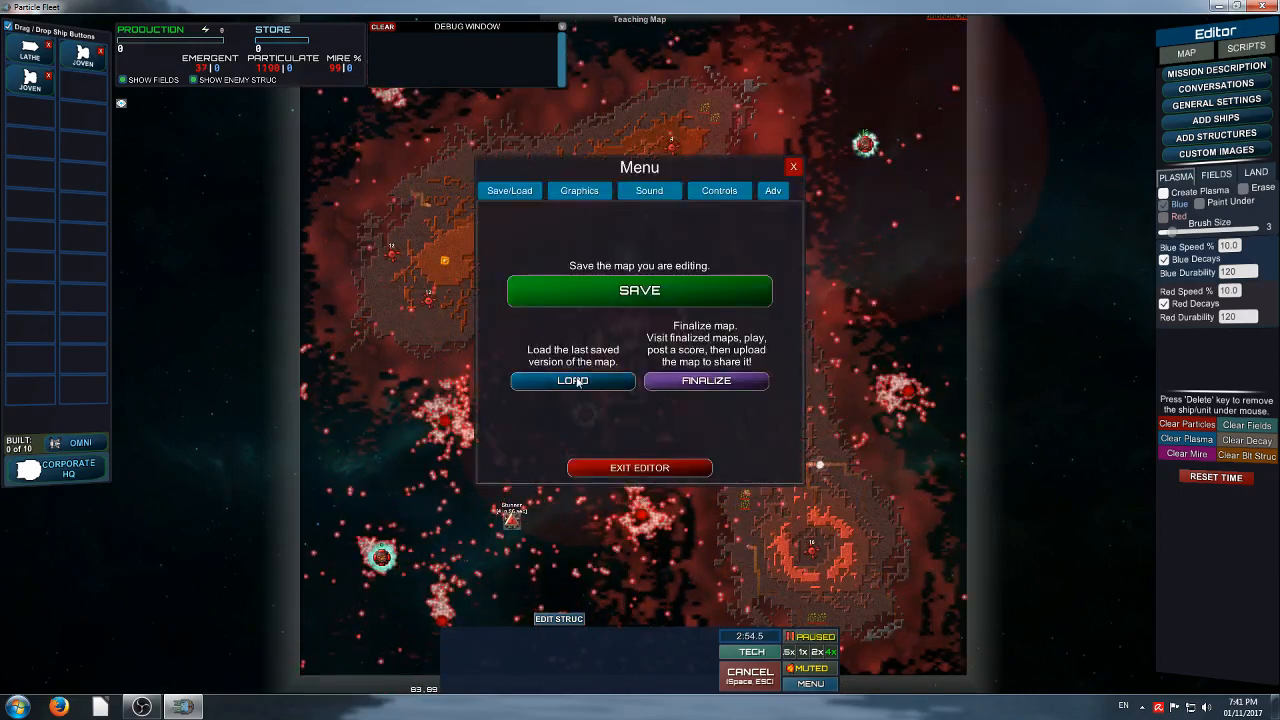
left_click(572, 381)
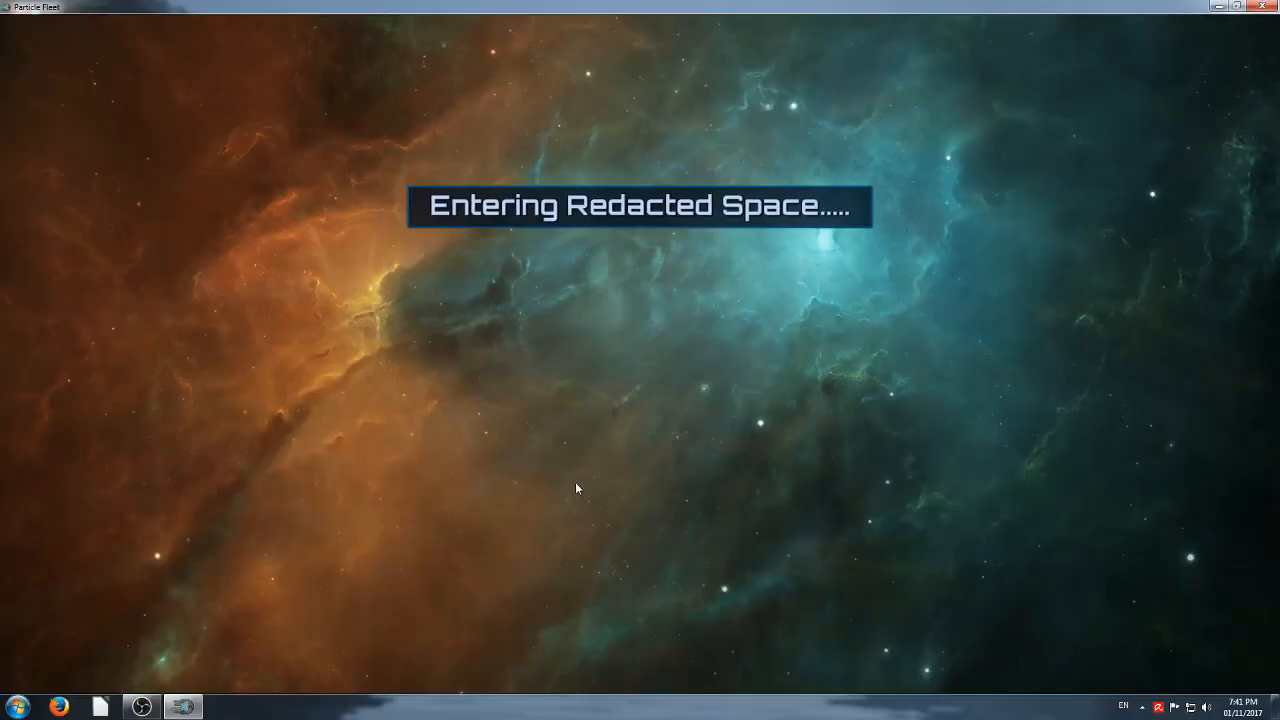
key("s")
key("a")
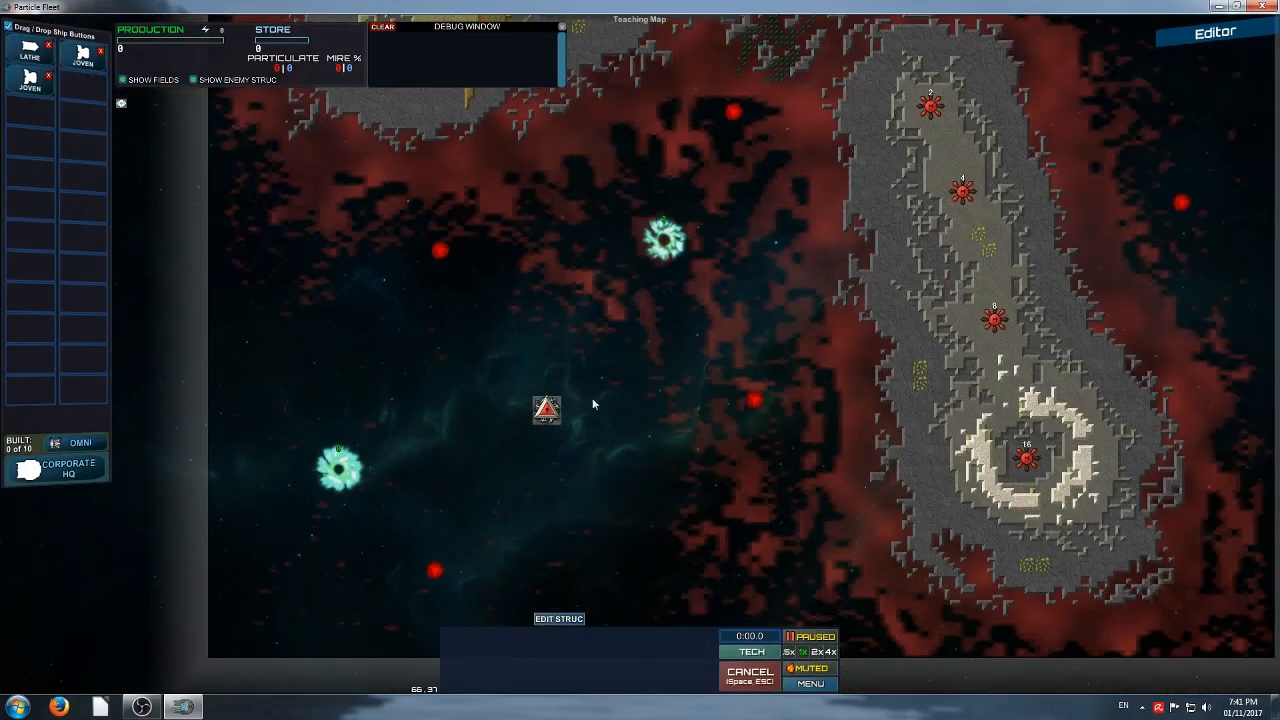
left_click(508, 422)
key("w")
key("a")
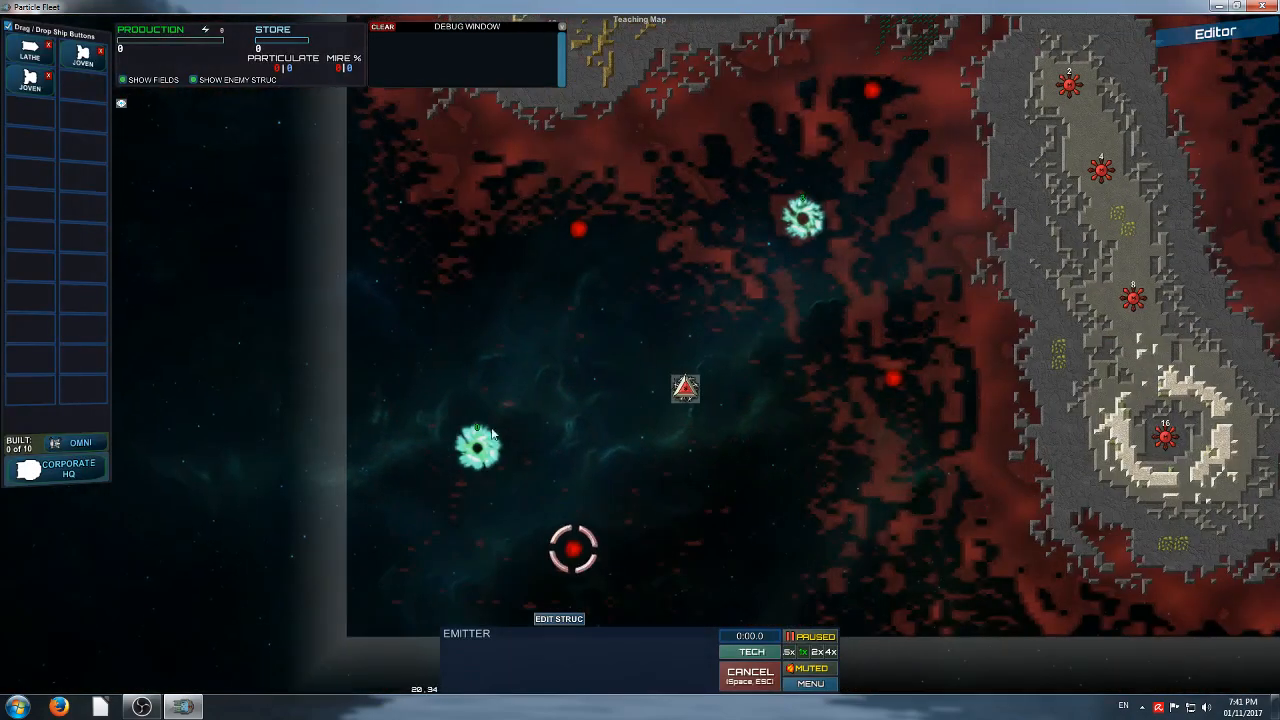
left_click(1213, 33)
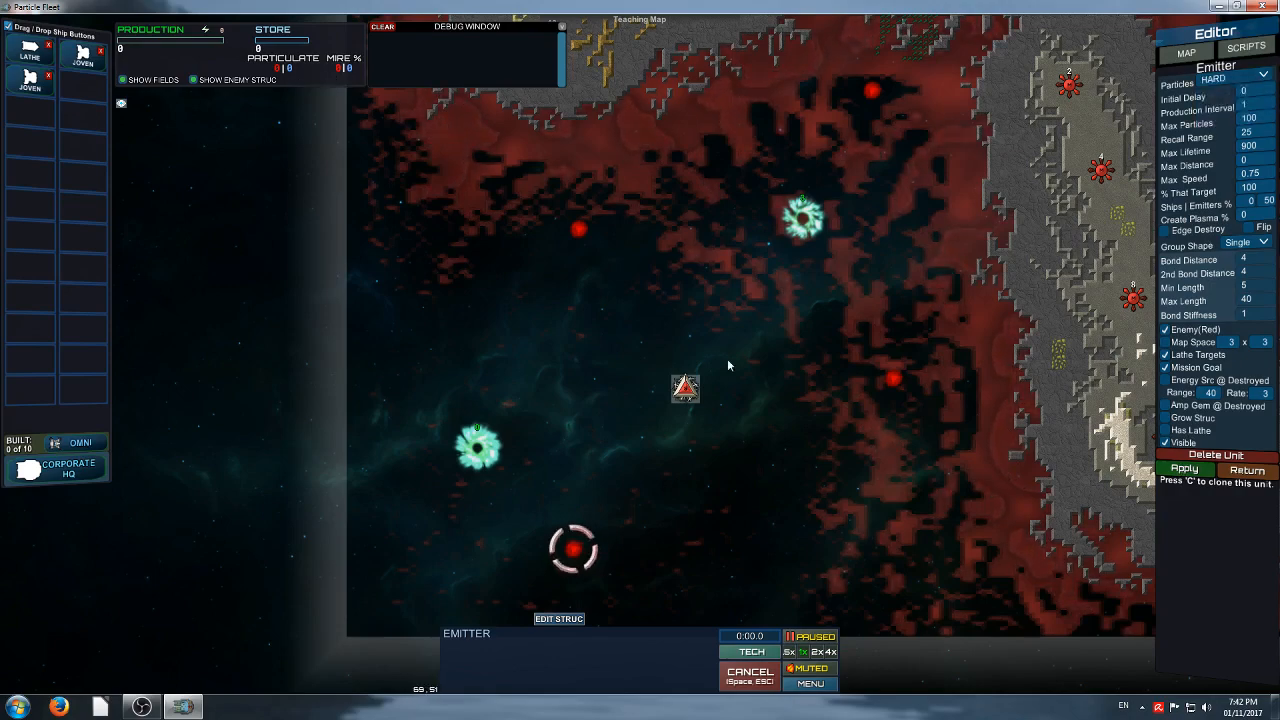
Apply the settings of the emitter southwest of the stunner spawner and save the map
right_click_drag(823, 318, 781, 388)
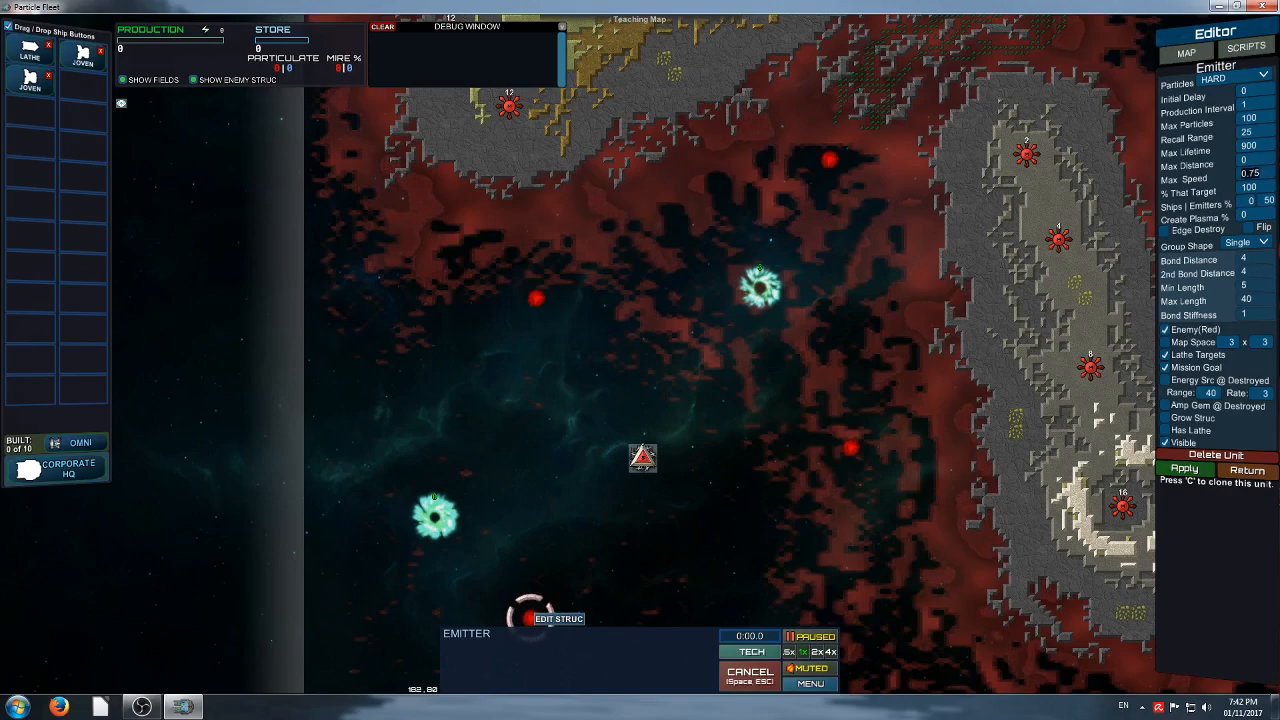
left_click(1190, 469)
left_click(810, 683)
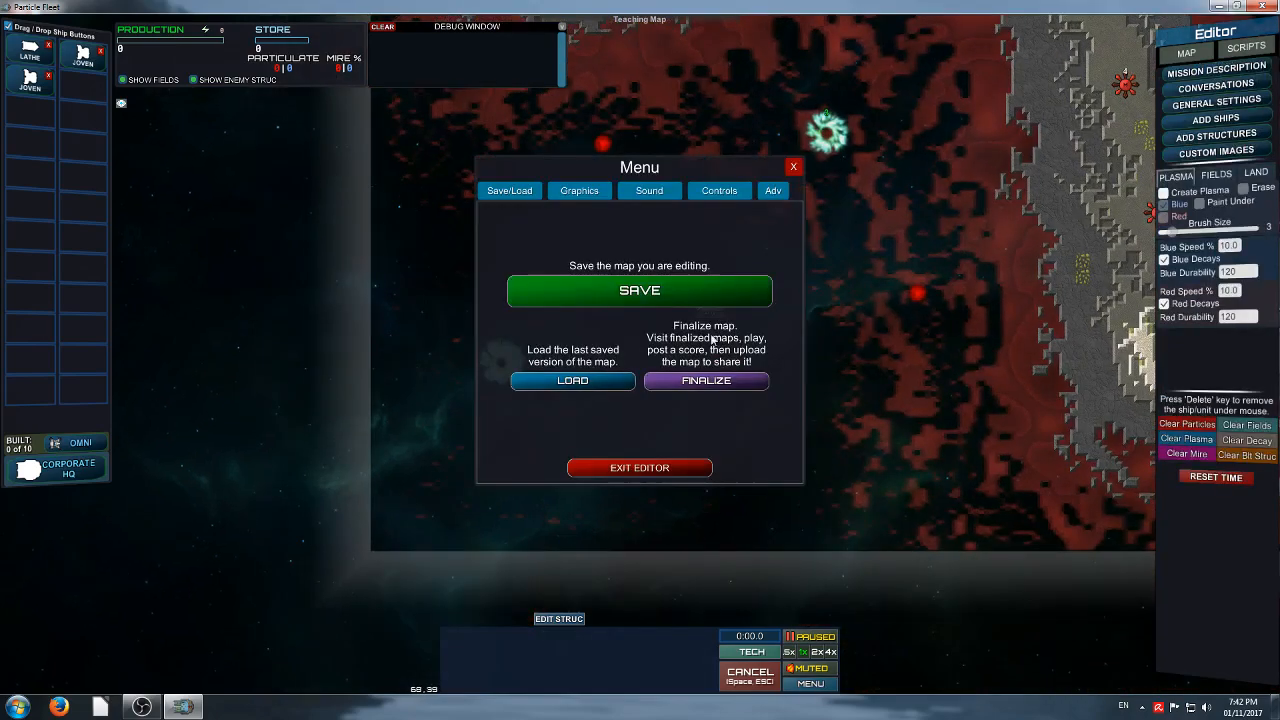
left_click(659, 298)
left_click(793, 167)
Run the simulation at 4x speed and examine how the emitters' particles move across the whole map
scroll(800, 180, "down", 5)
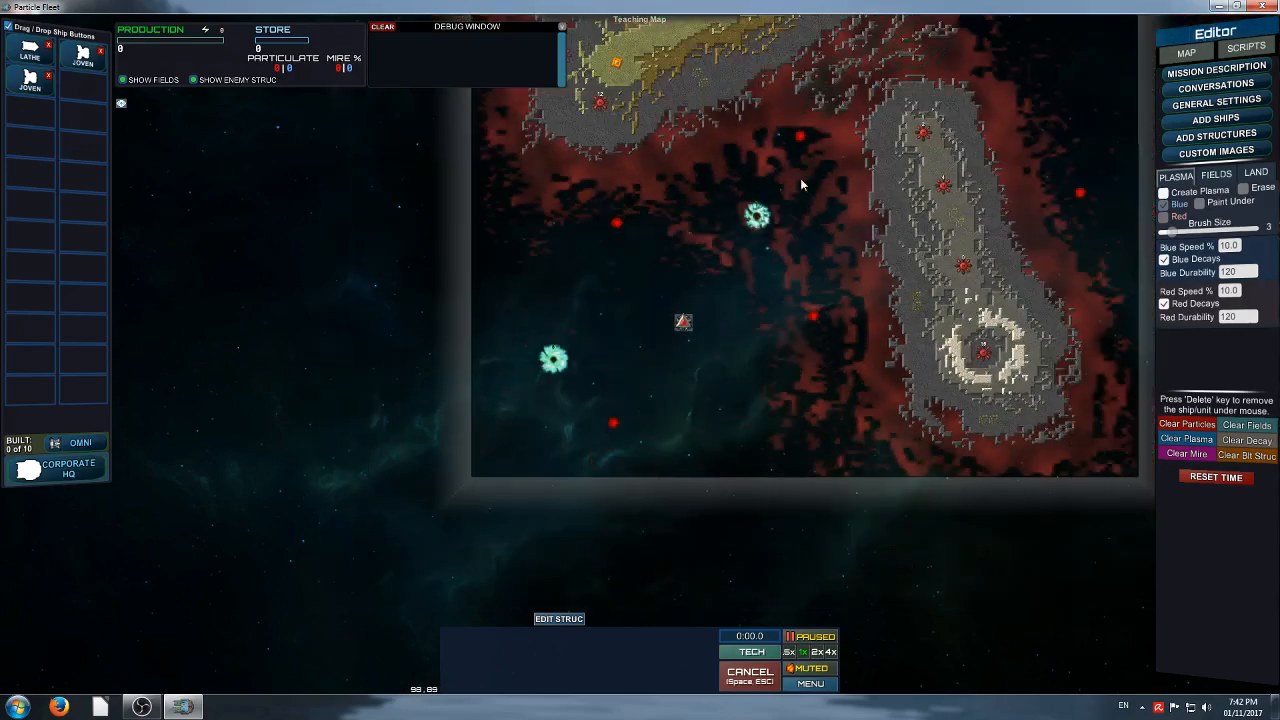
scroll(785, 343, "up", 3)
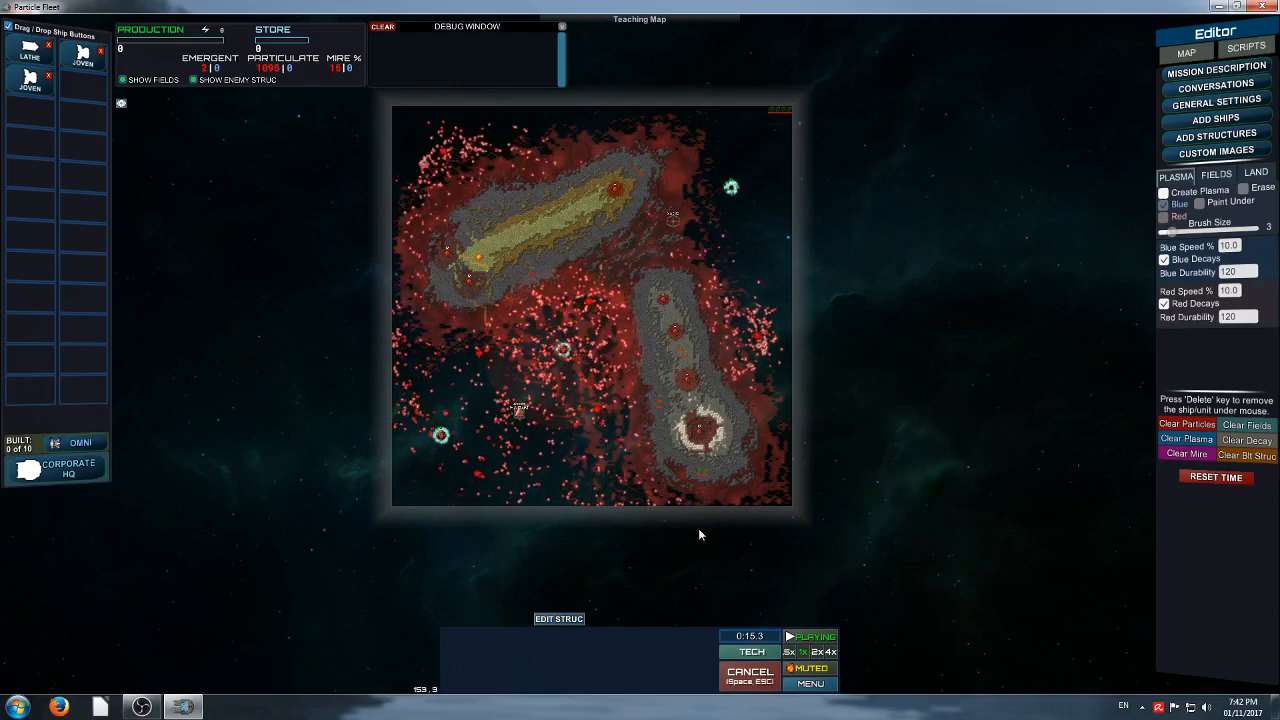
left_click(830, 651)
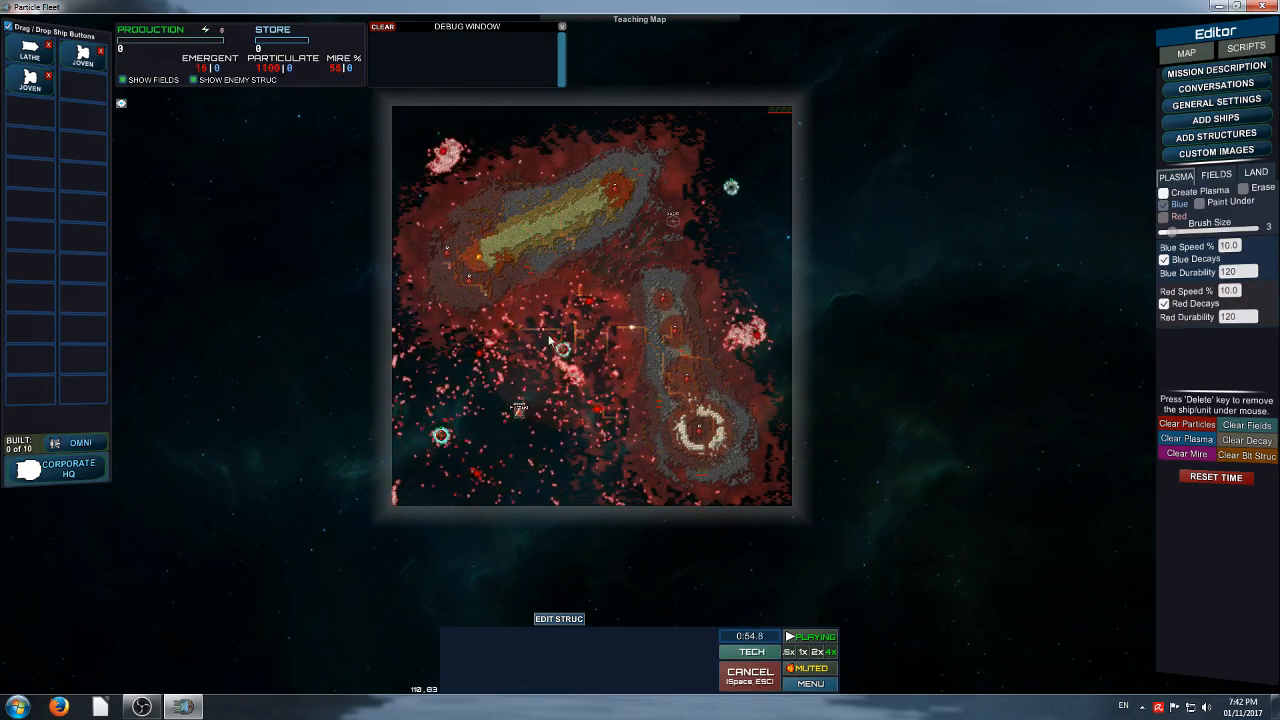
Reload the last saved map and set Max Speed to 1 for the emitter southwest of the stunner spawner
key("Escape")
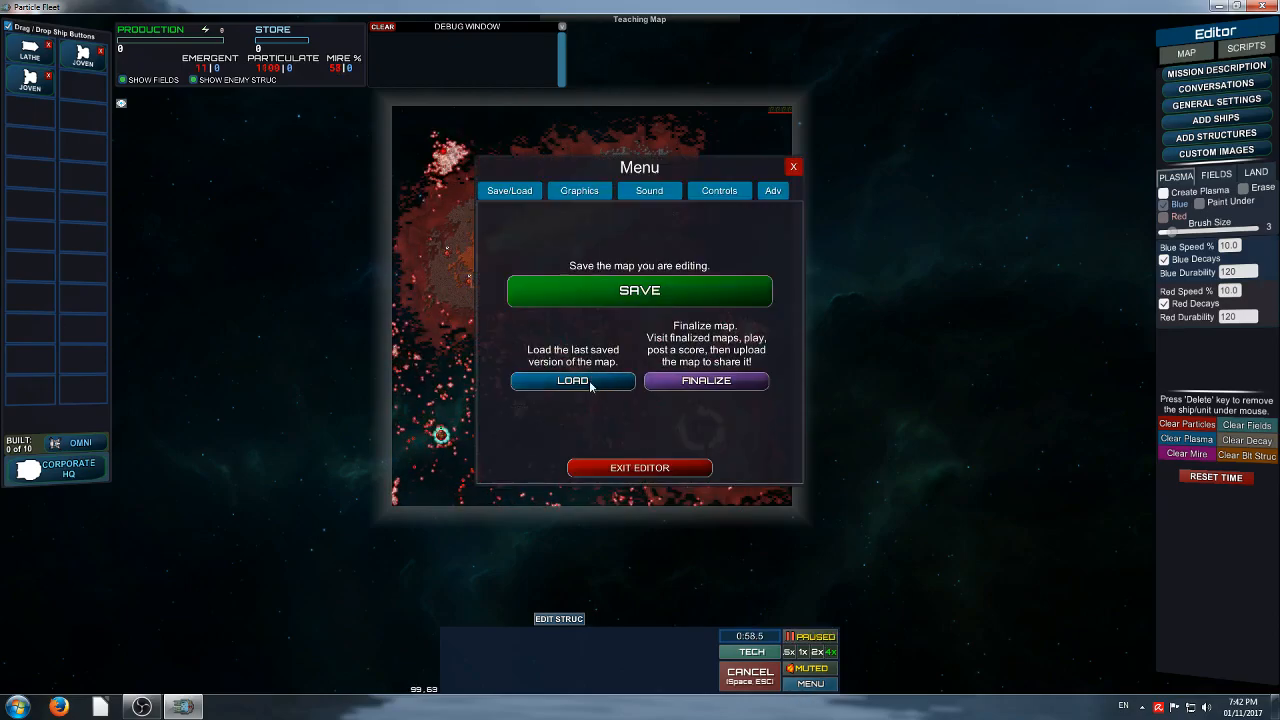
left_click(590, 381)
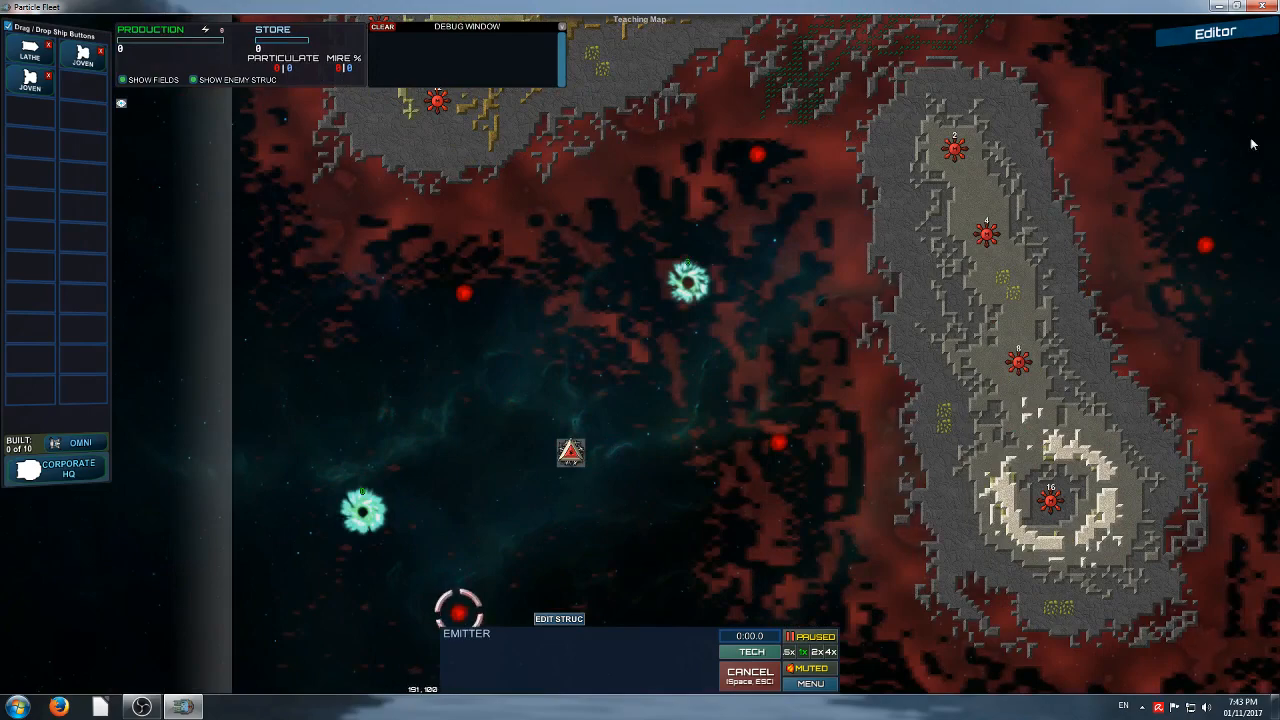
left_click(1215, 36)
right_click_drag(703, 424, 730, 312)
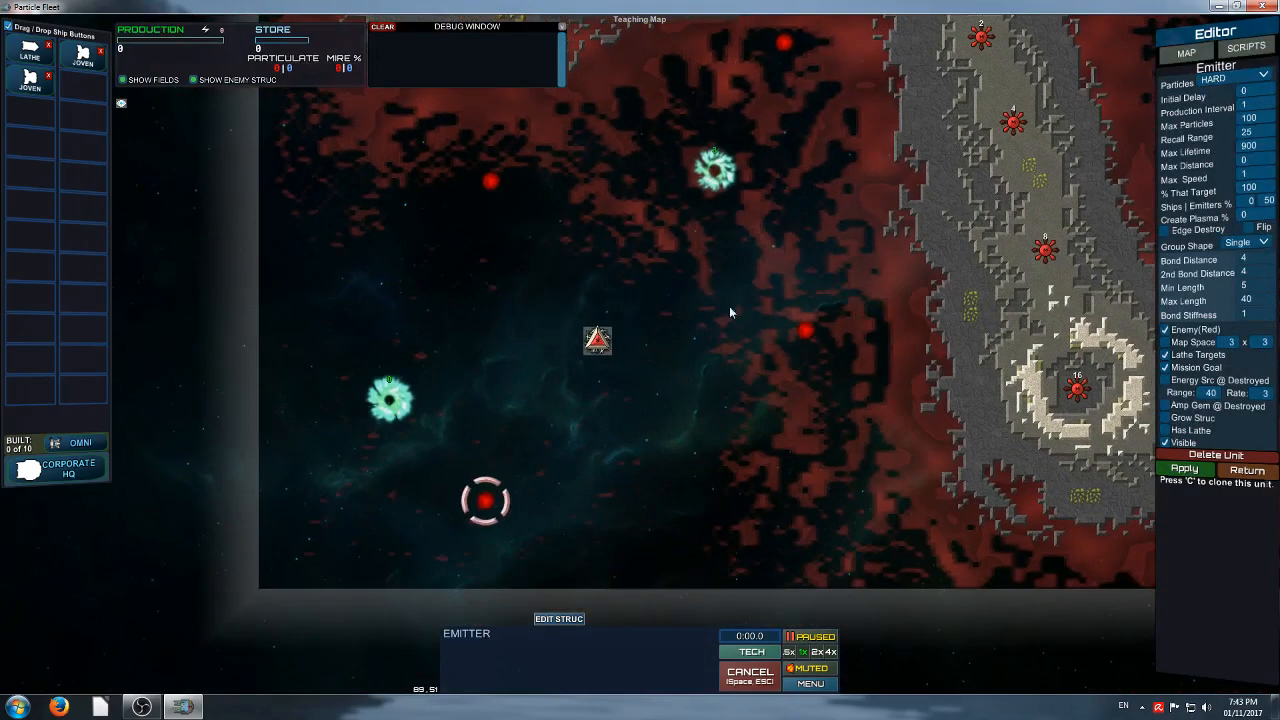
right_click_drag(757, 237, 674, 365)
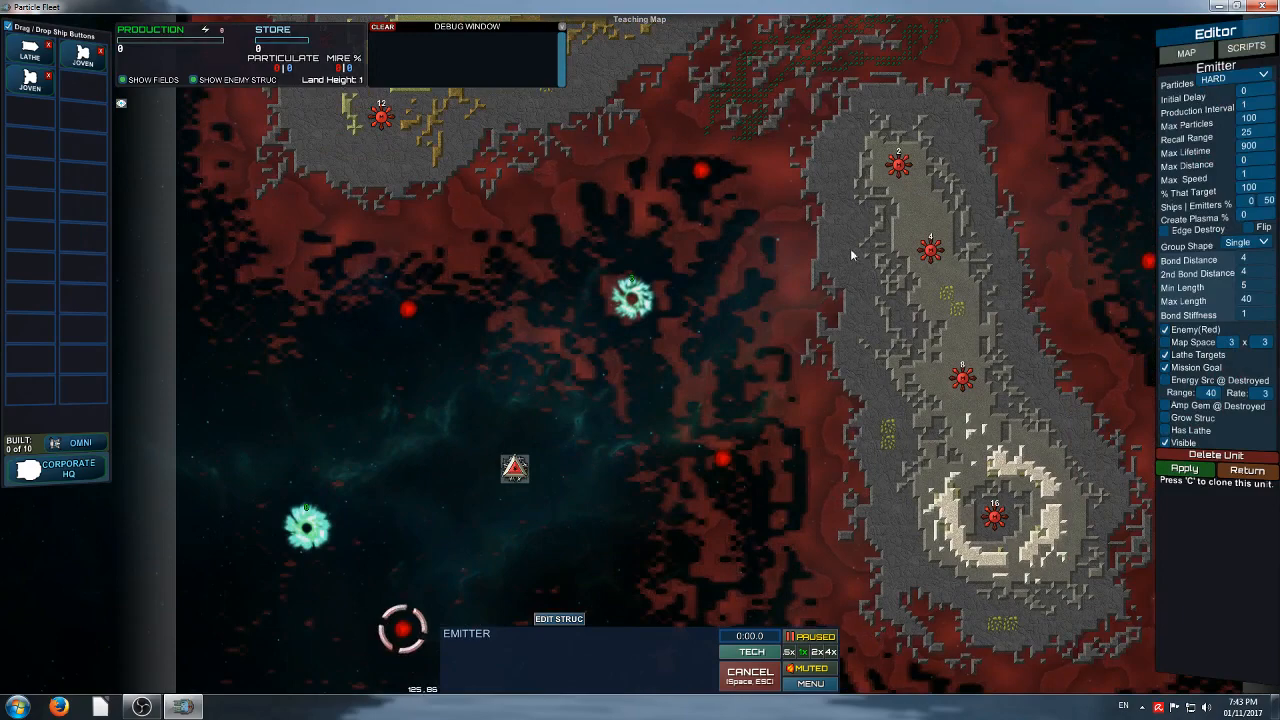
right_click_drag(717, 300, 833, 438)
right_click_drag(802, 284, 722, 537)
right_click_drag(648, 312, 731, 466)
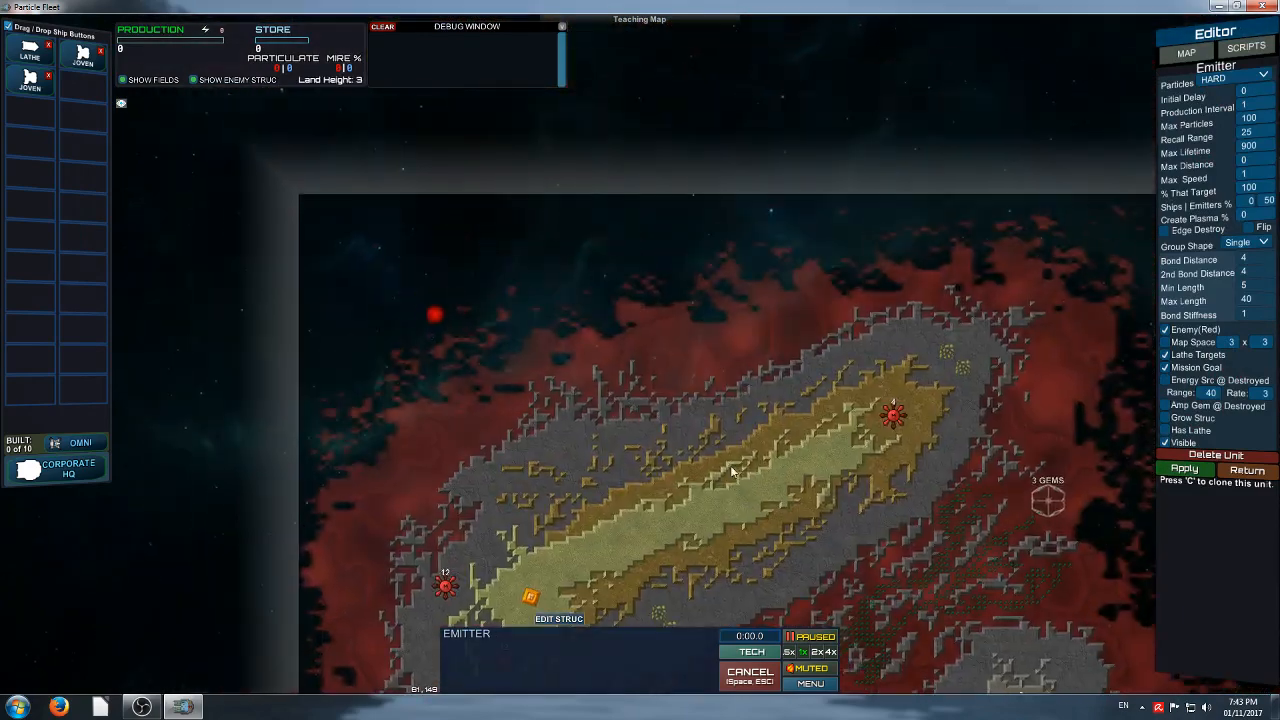
Enable Flip for the emitter southwest of the stunner spawner and save the map
right_click_drag(779, 572, 678, 450)
right_click_drag(622, 575, 638, 202)
right_click_drag(630, 363, 704, 276)
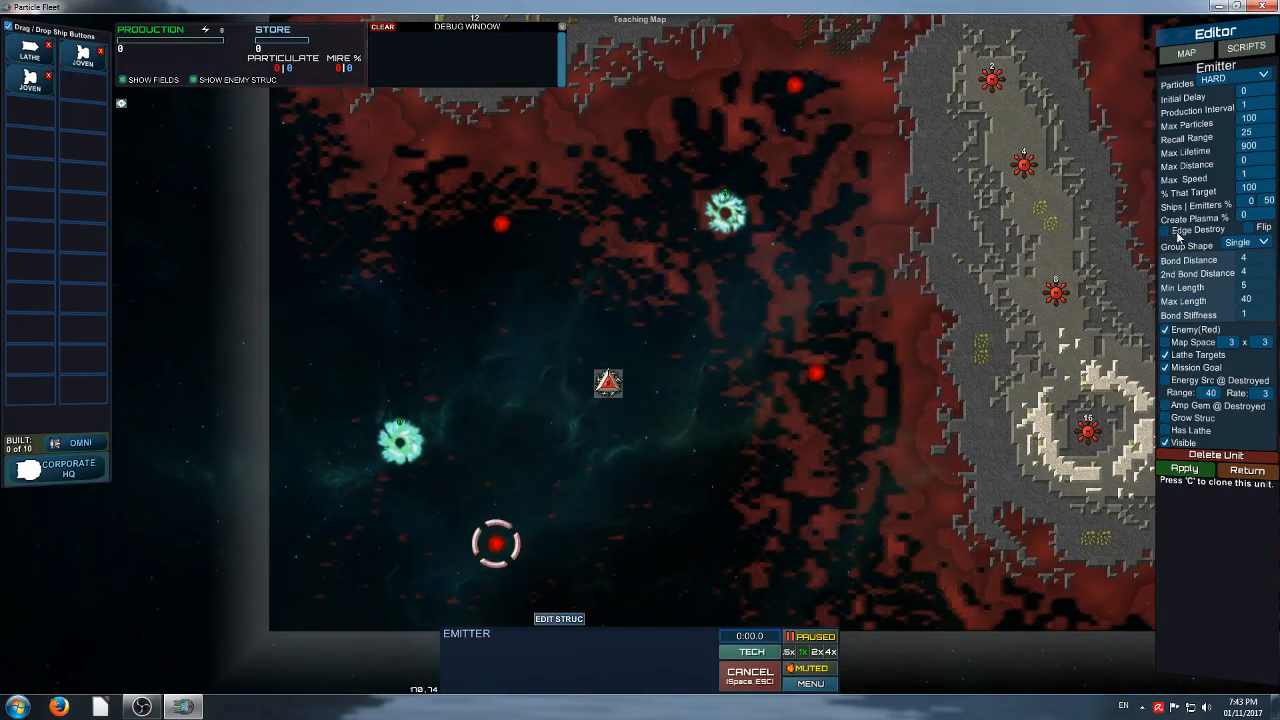
right_click_drag(856, 344, 853, 360)
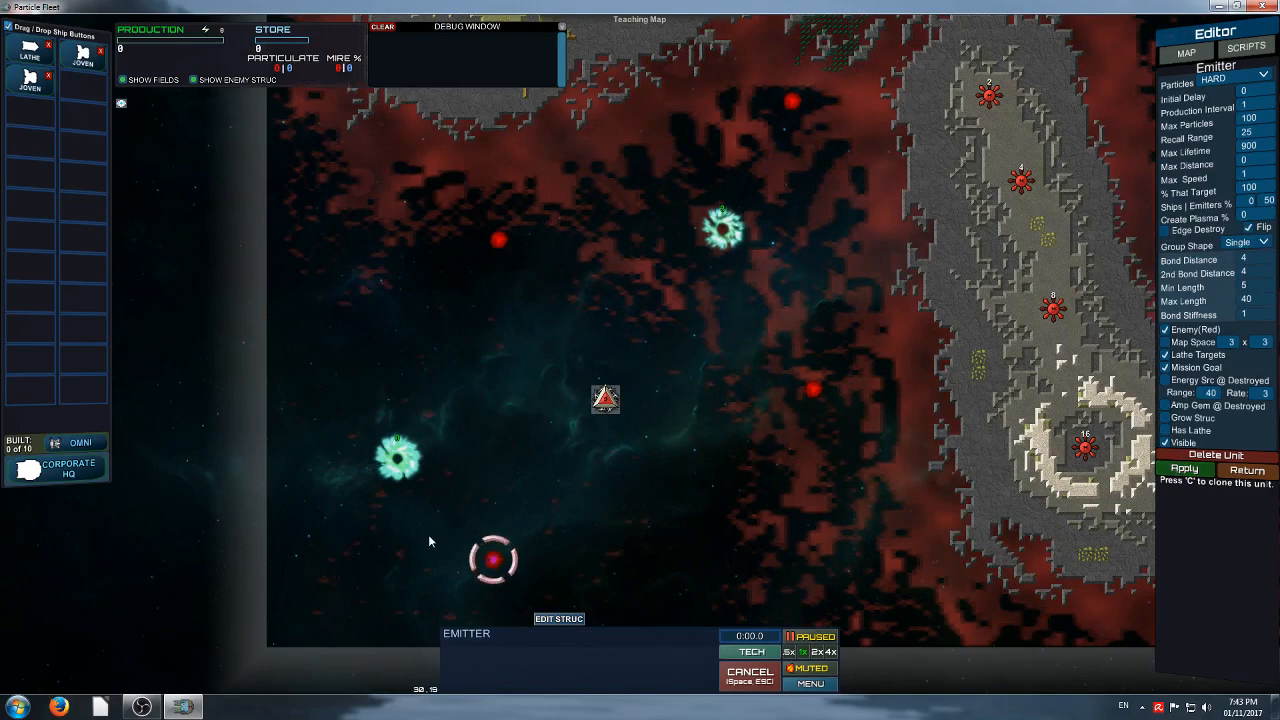
left_click(808, 684)
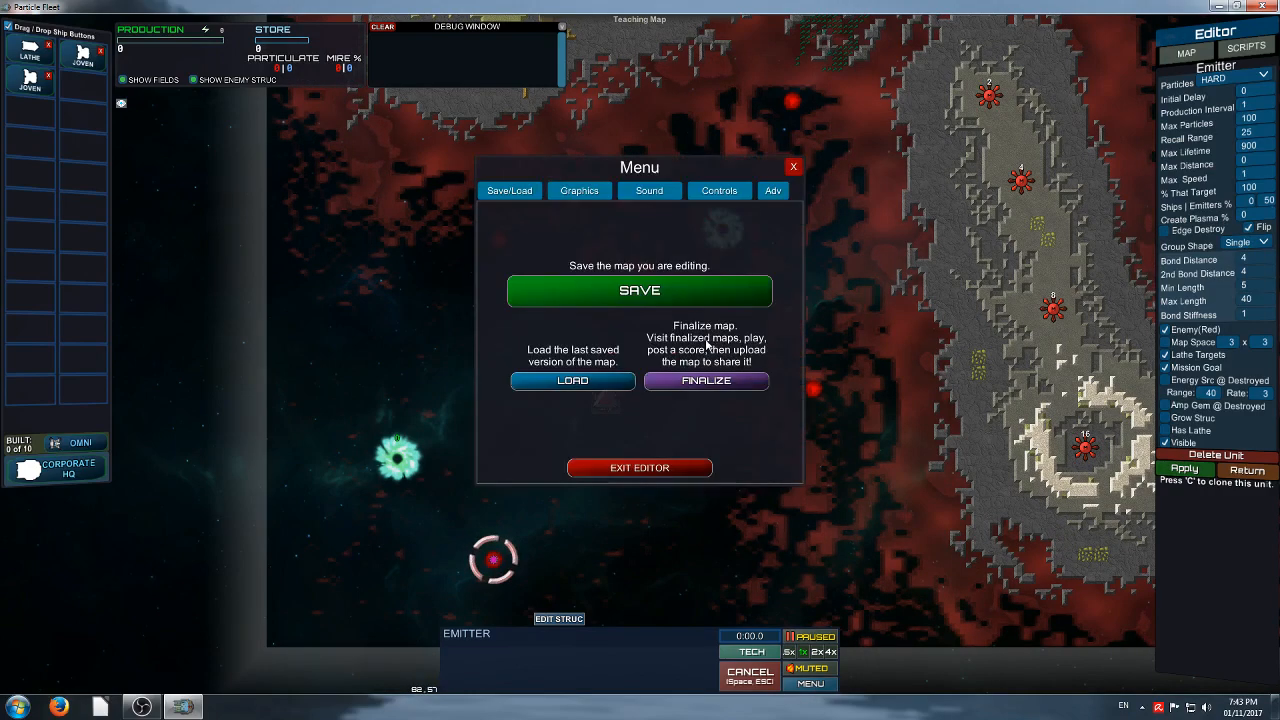
left_click(640, 289)
left_click(789, 167)
Place the Corporate HQ, the Lathe and both Jovens just west of the flipped emitter, adjusting the Jovens' positions
right_click_drag(428, 355, 375, 284)
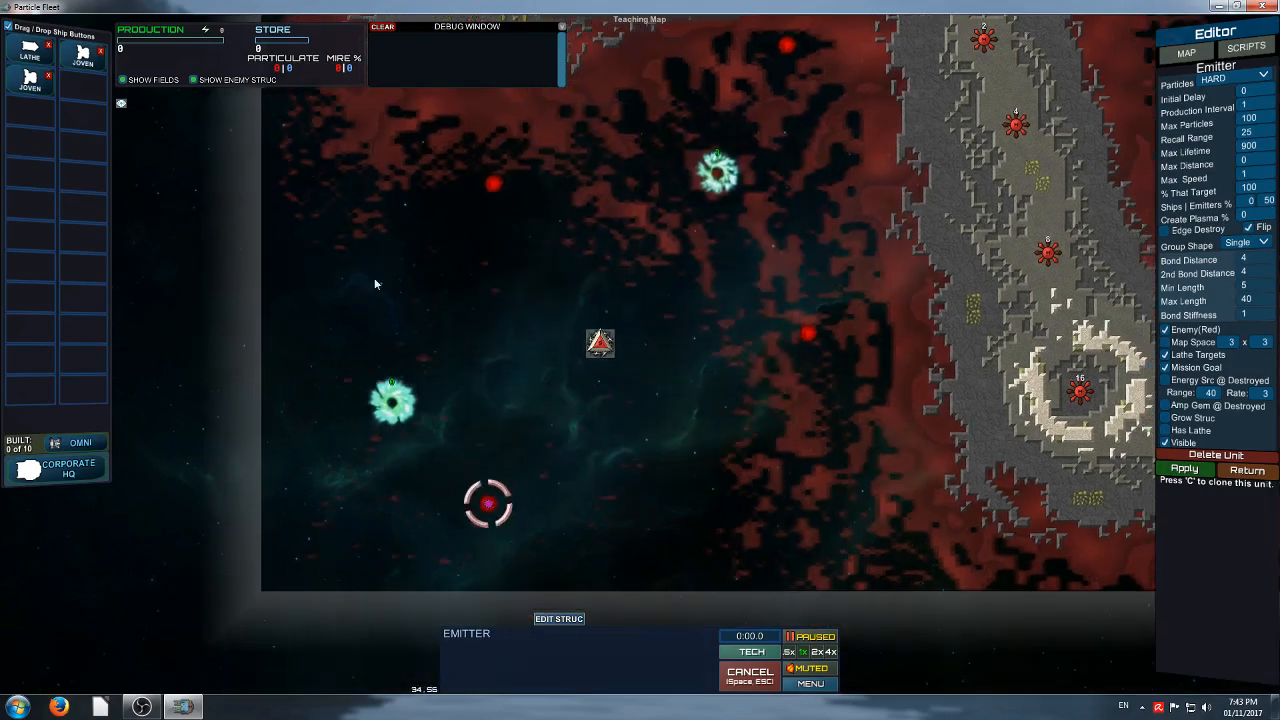
left_click_drag(27, 484, 375, 545)
left_click_drag(30, 50, 381, 503)
left_click_drag(83, 82, 460, 500)
left_click_drag(32, 82, 450, 564)
left_click(460, 512)
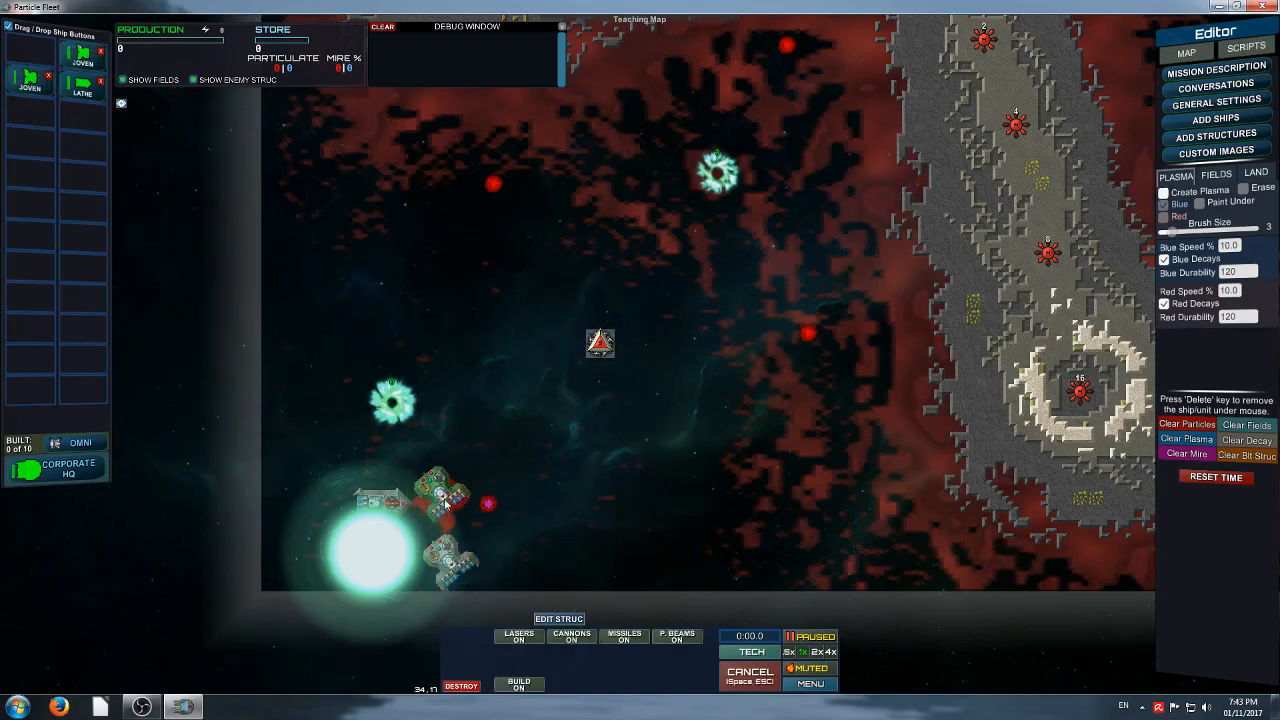
left_click(450, 499)
left_click(450, 555)
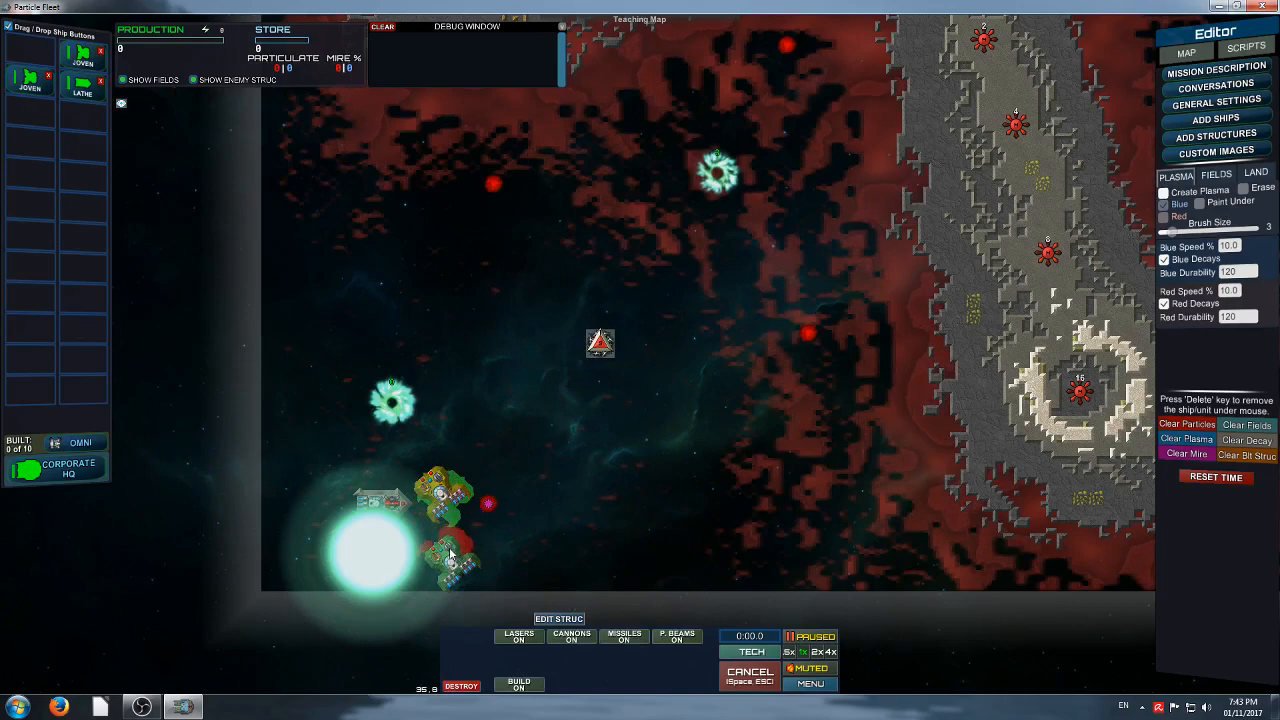
left_click(450, 561)
Run the simulation at 2x speed to test the ships against the flipped emitter, and reload the last saved map
key("space")
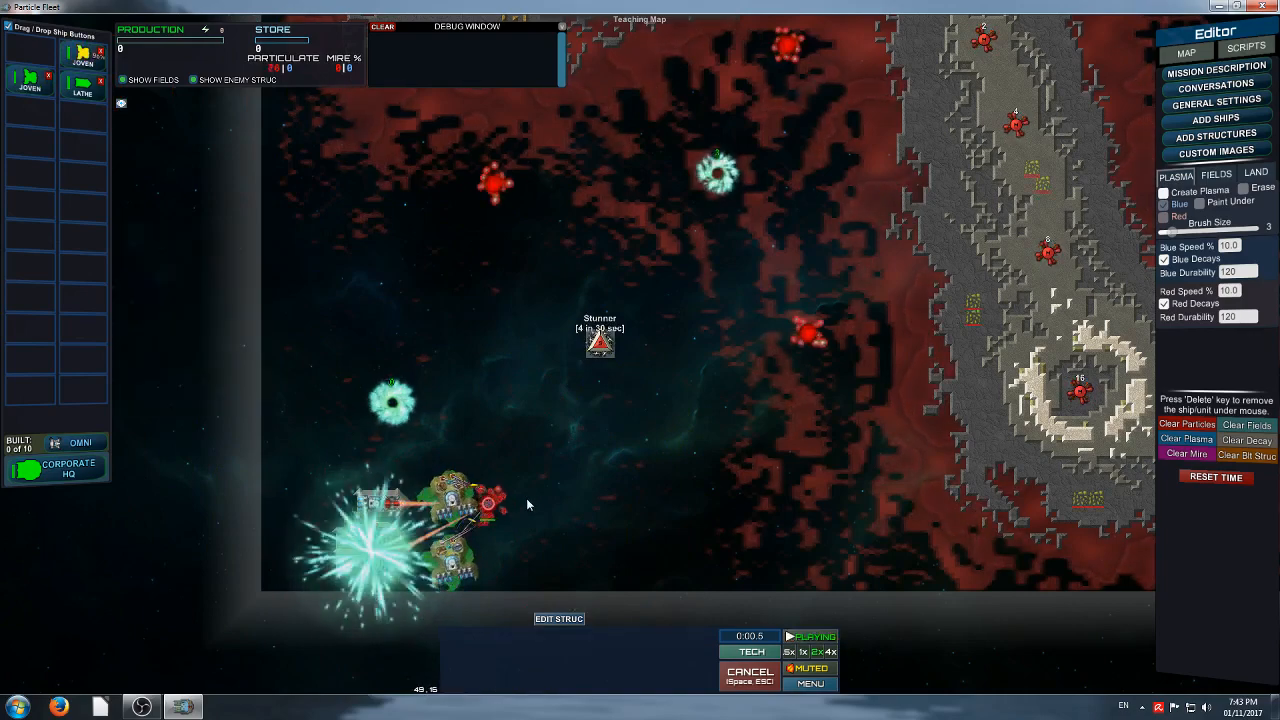
key("Page_Up")
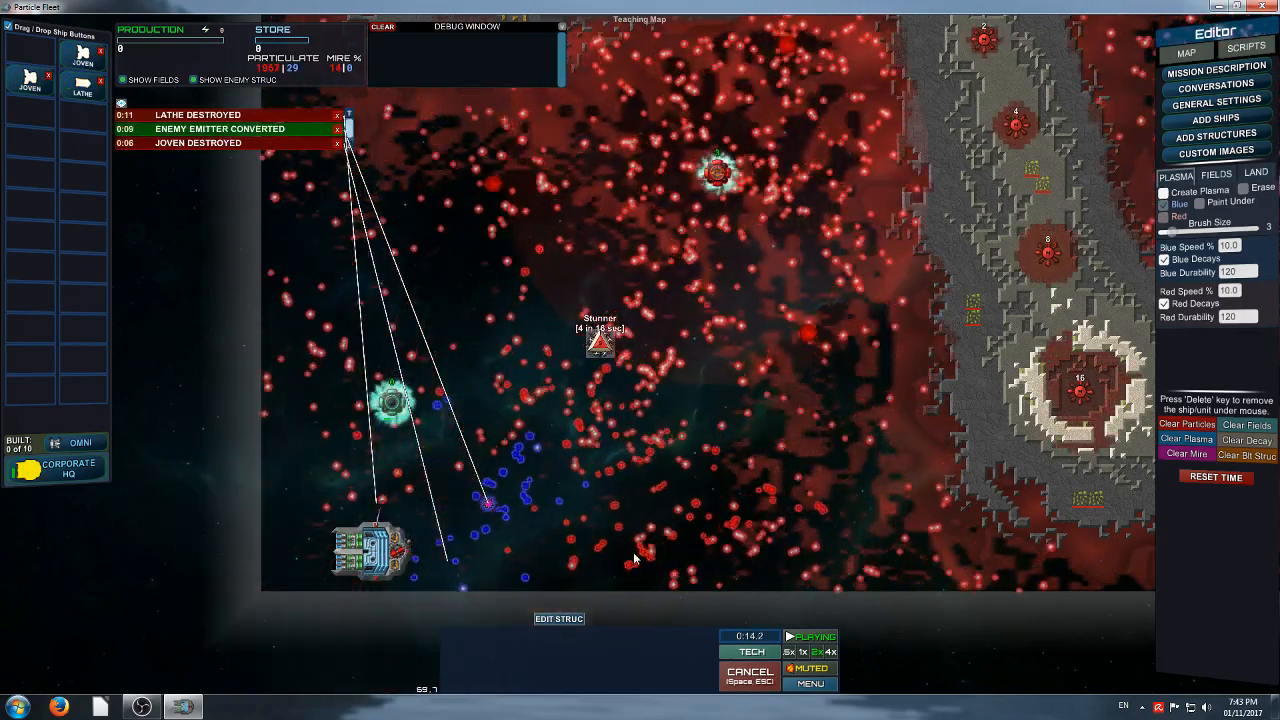
key("Escape")
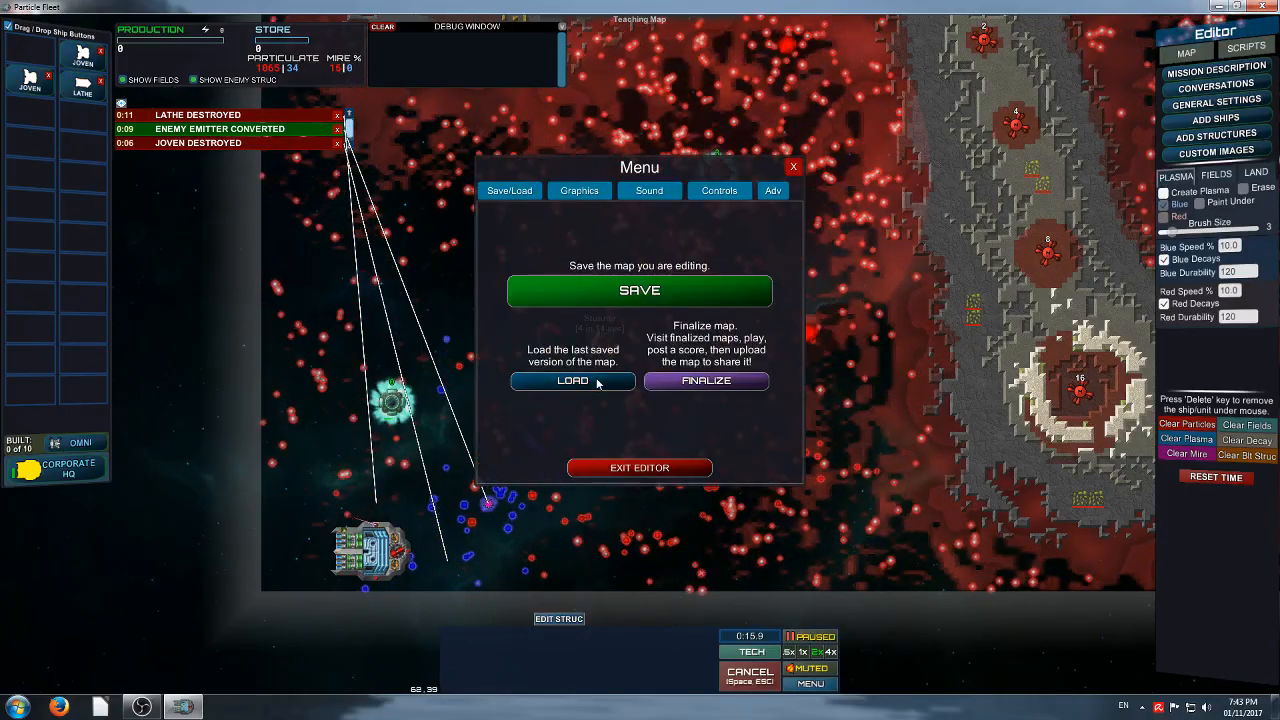
left_click(592, 381)
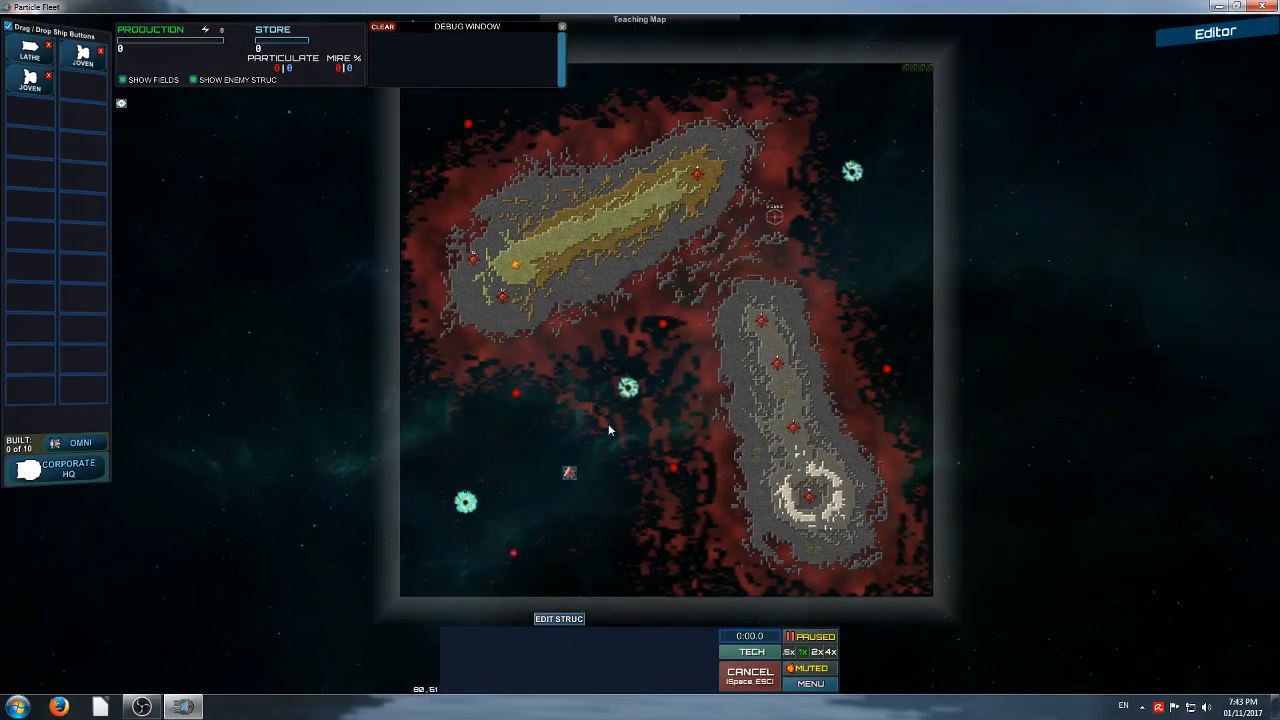
middle_click_drag(684, 437, 676, 293)
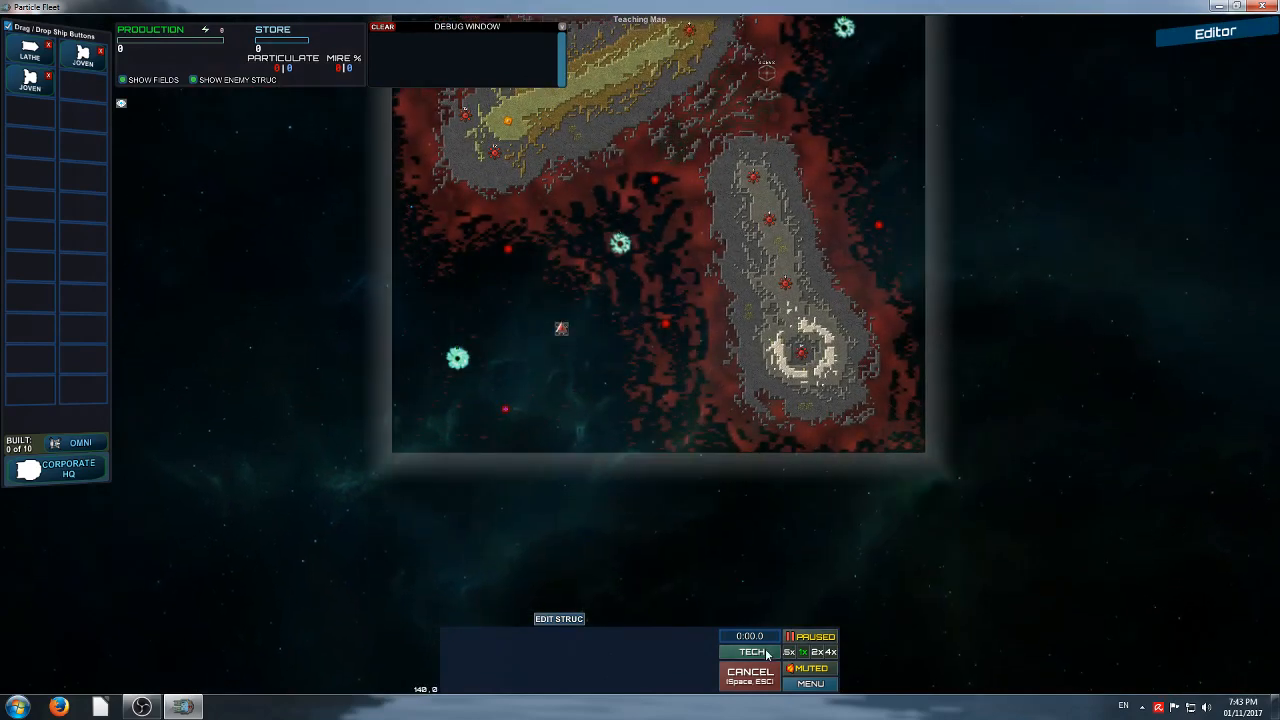
middle_click_drag(618, 186, 690, 402)
middle_click_drag(763, 506, 695, 489)
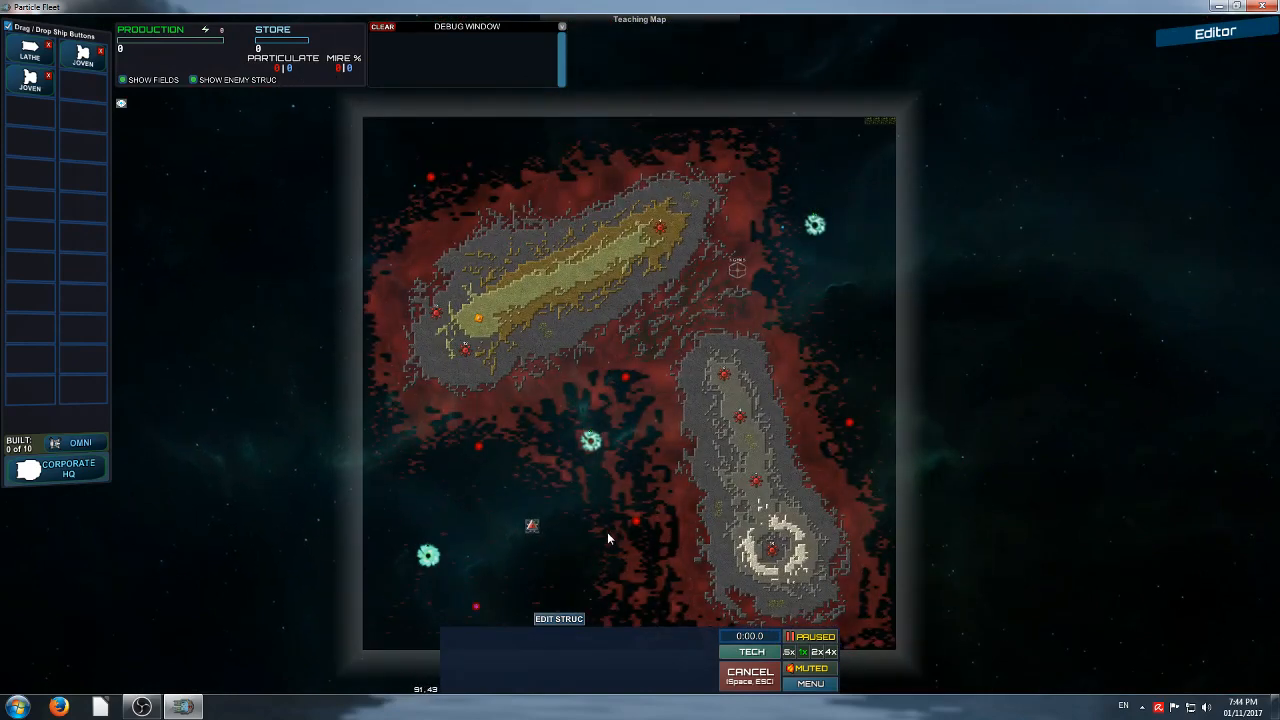